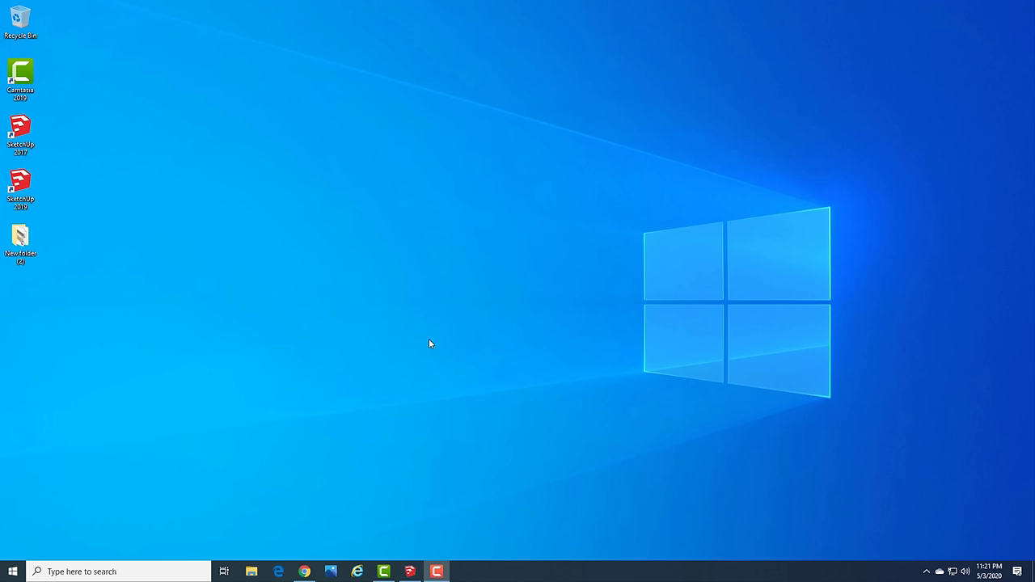
Review the tutorial video's title in the browser, then minimize the browser to show the desktop
left_click(304, 572)
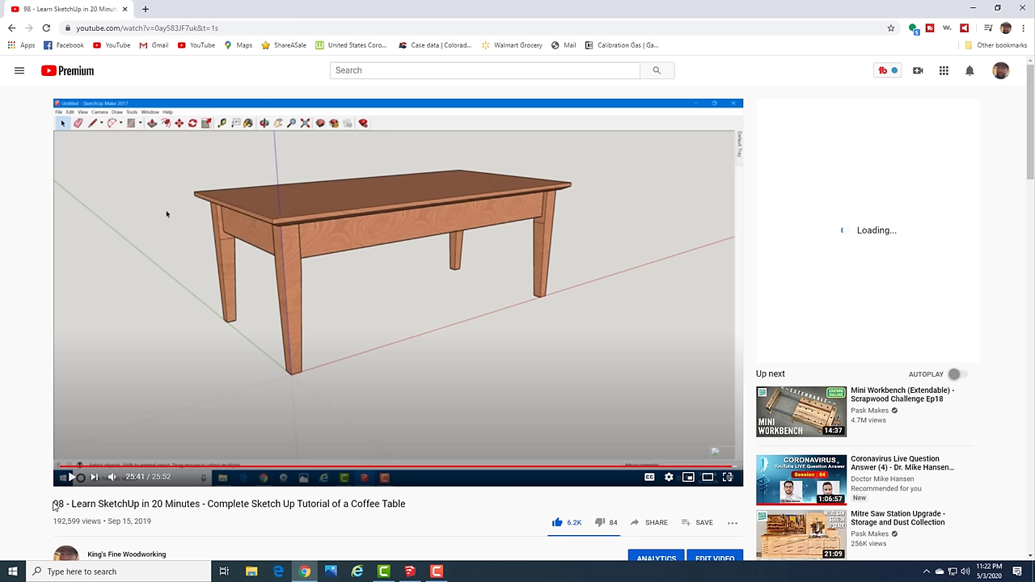
left_click_drag(54, 505, 408, 505)
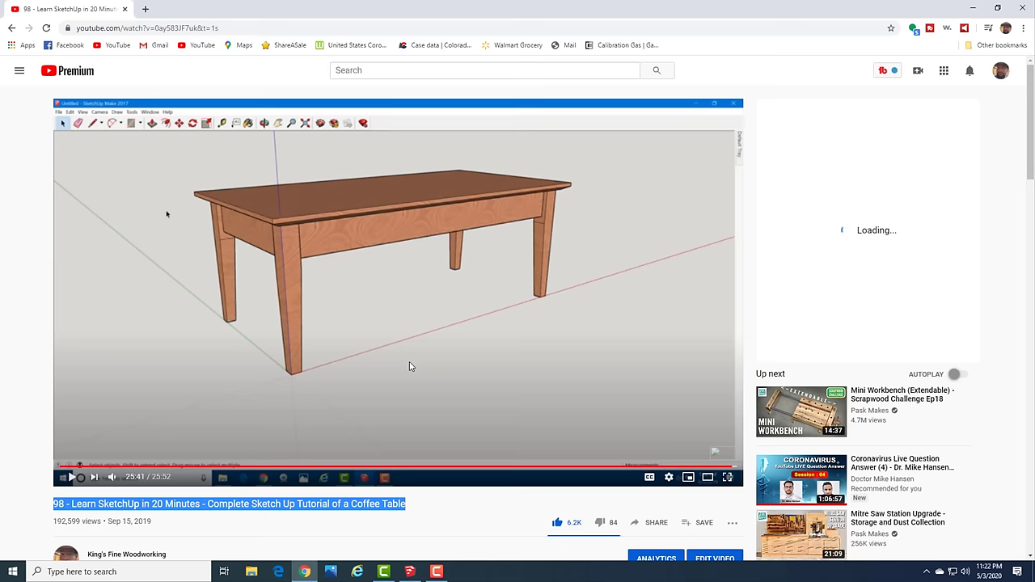
scroll(472, 490, "down", 2)
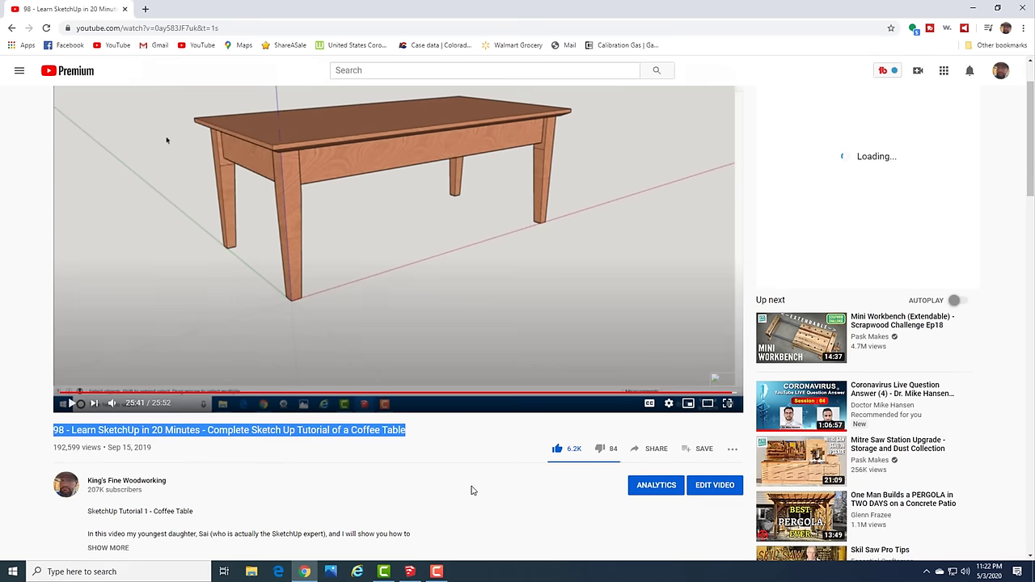
scroll(473, 490, "up", 1)
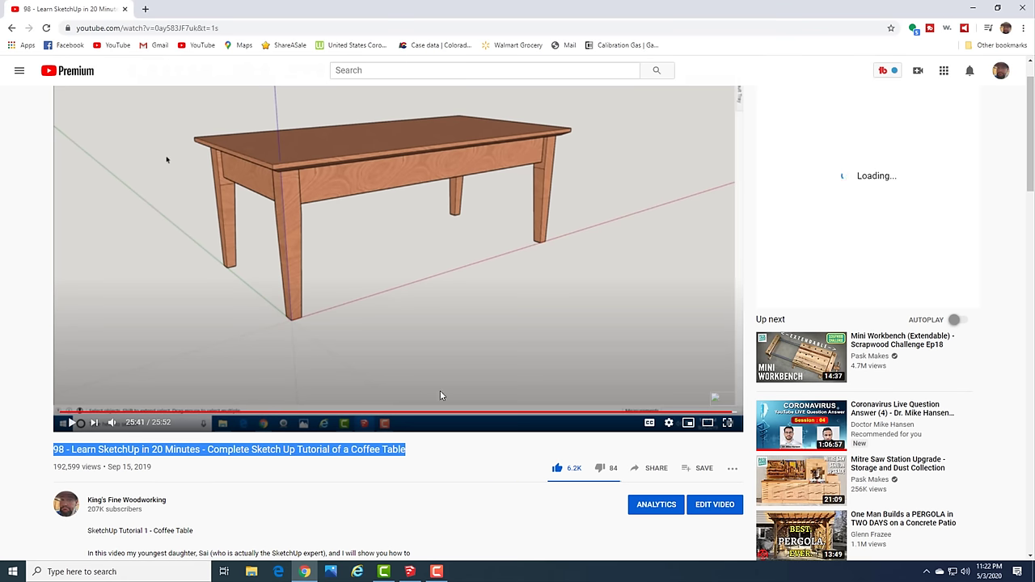
scroll(413, 350, "up", 1)
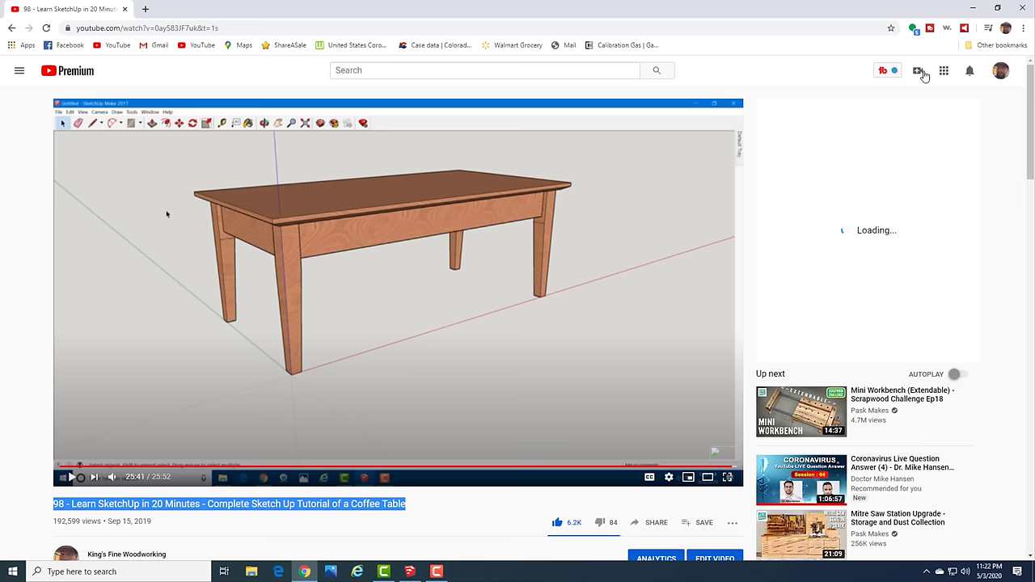
left_click(973, 8)
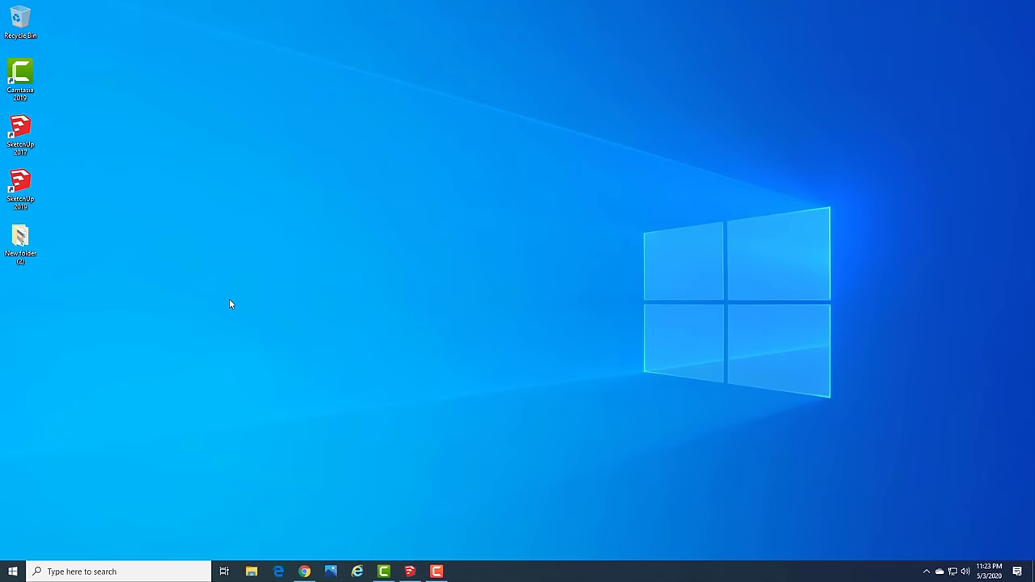
Launch SketchUp 2017 and start modelling from the Welcome window
double_click(19, 185)
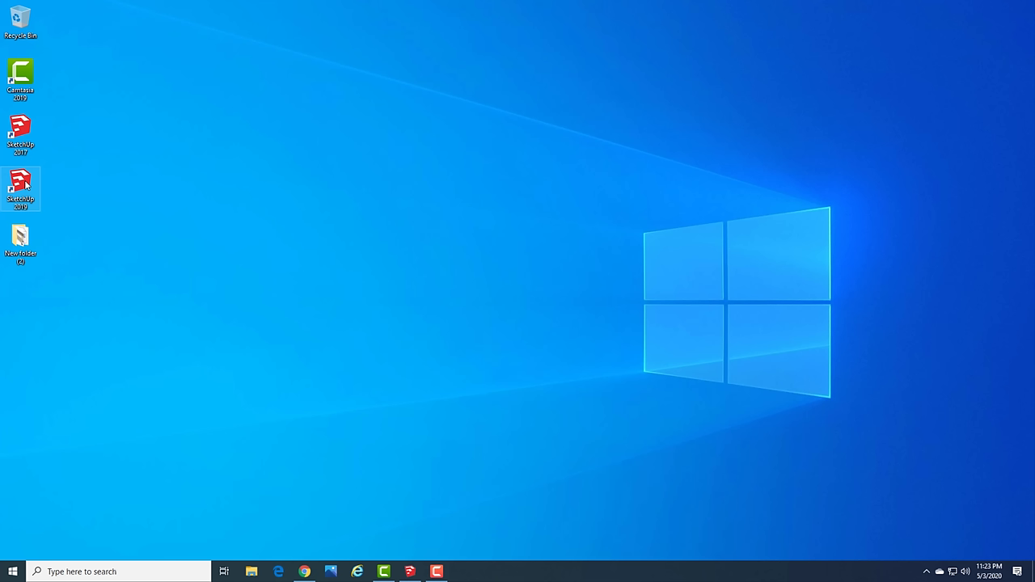
double_click(24, 134)
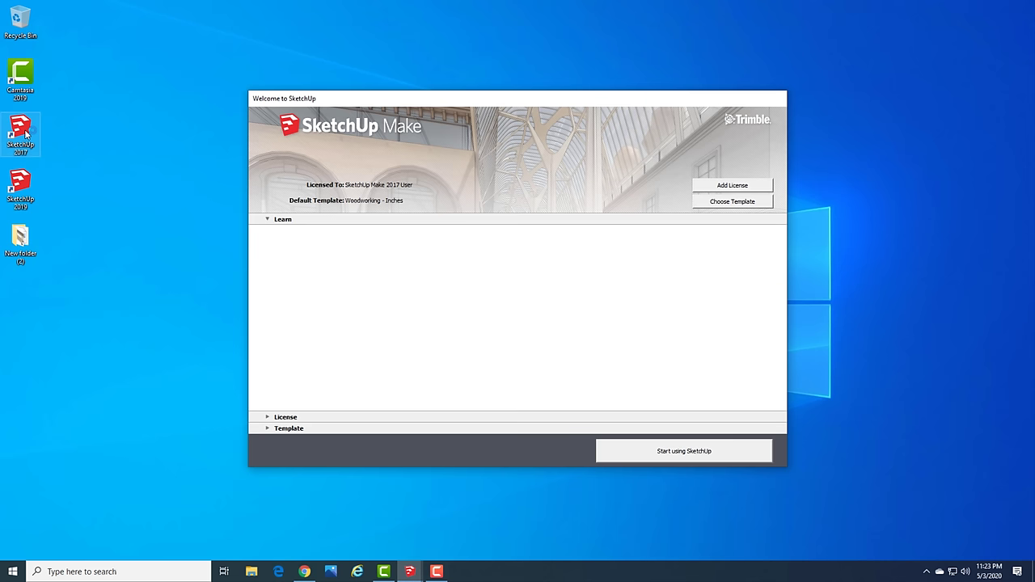
left_click(680, 458)
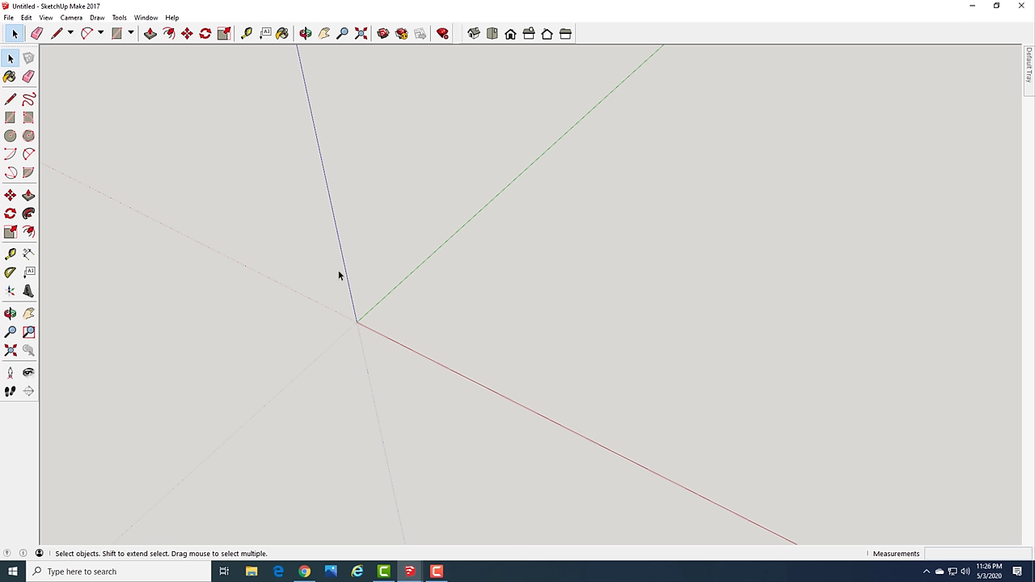
left_click(186, 34)
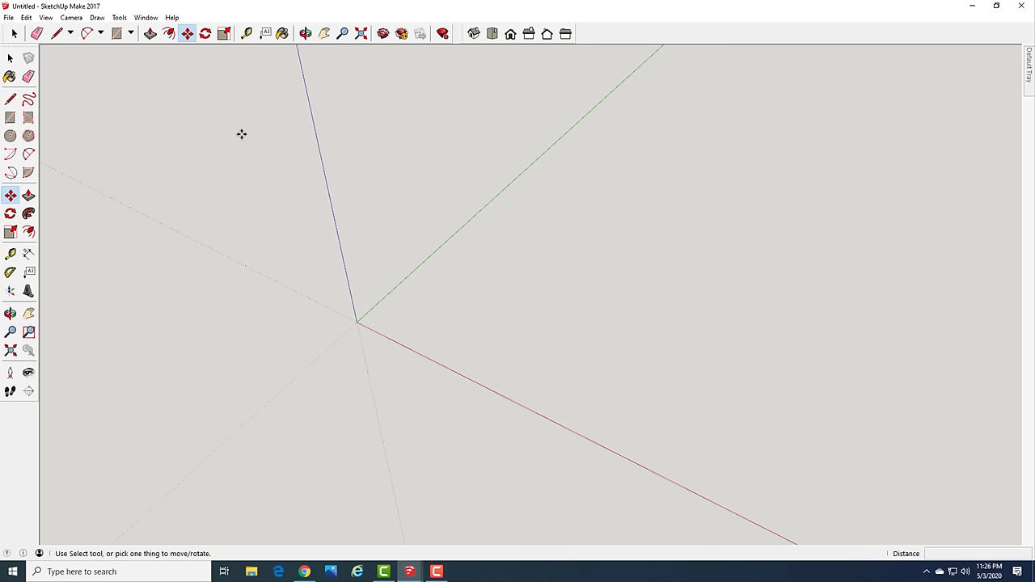
key("space")
key("m")
left_click(437, 571)
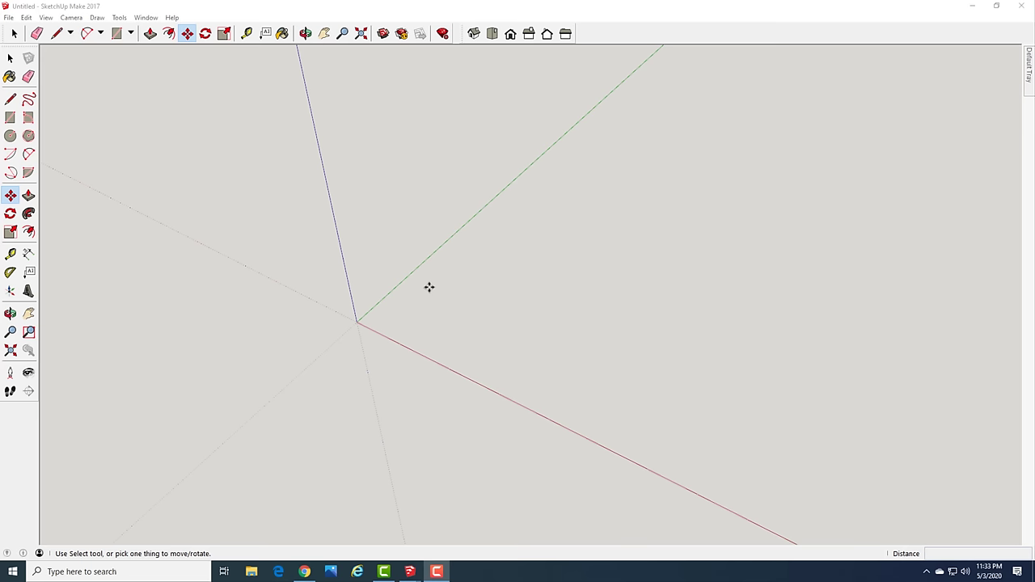
key("o")
mouse_move(460, 308)
left_mouse_down()
mouse_move(502, 319)
mouse_move(393, 288)
mouse_move(482, 318)
mouse_move(466, 298)
mouse_move(478, 312)
mouse_move(460, 310)
mouse_move(477, 308)
mouse_move(472, 300)
mouse_move(460, 324)
left_mouse_up()
key("m")
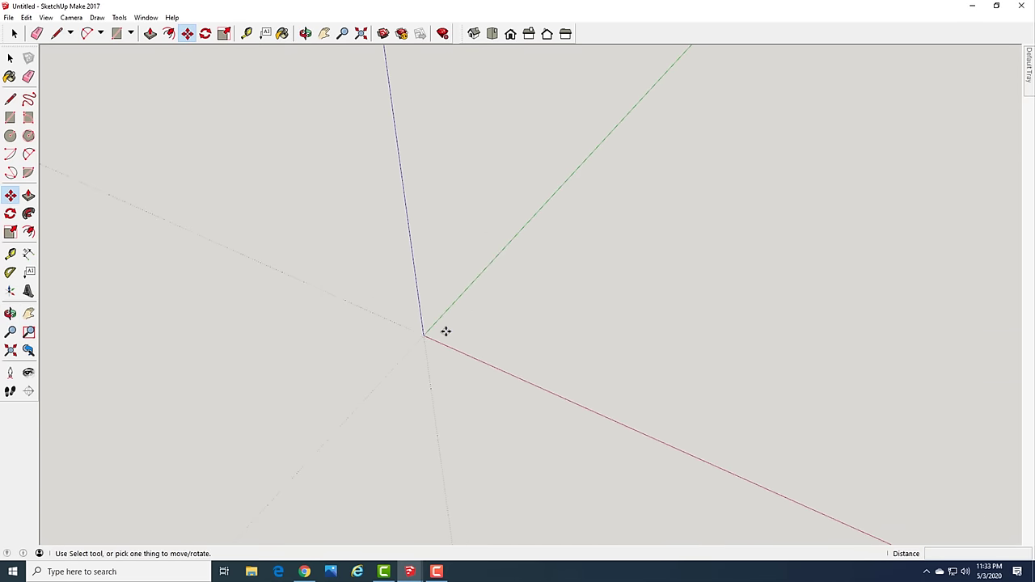
key("space")
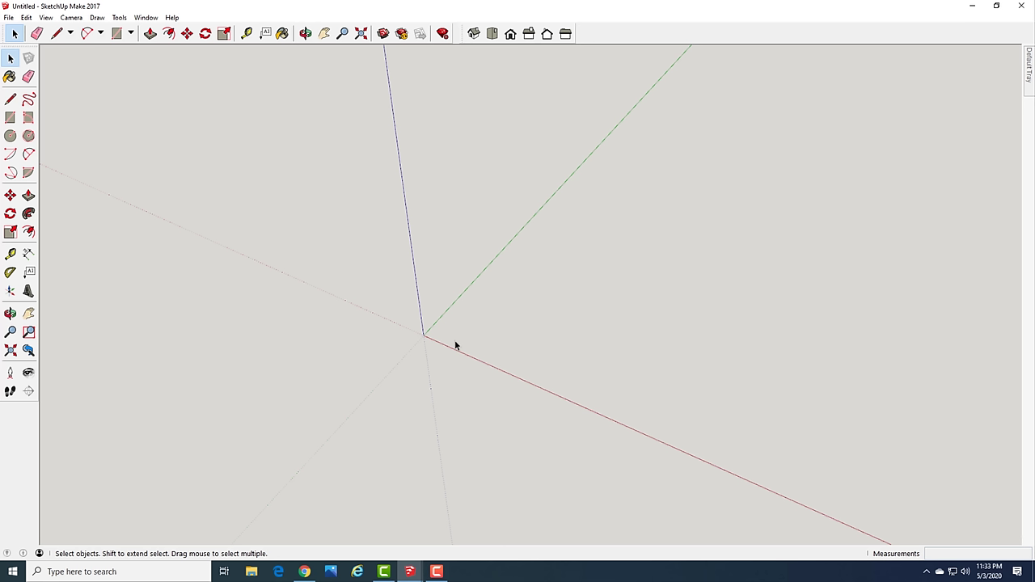
key("r")
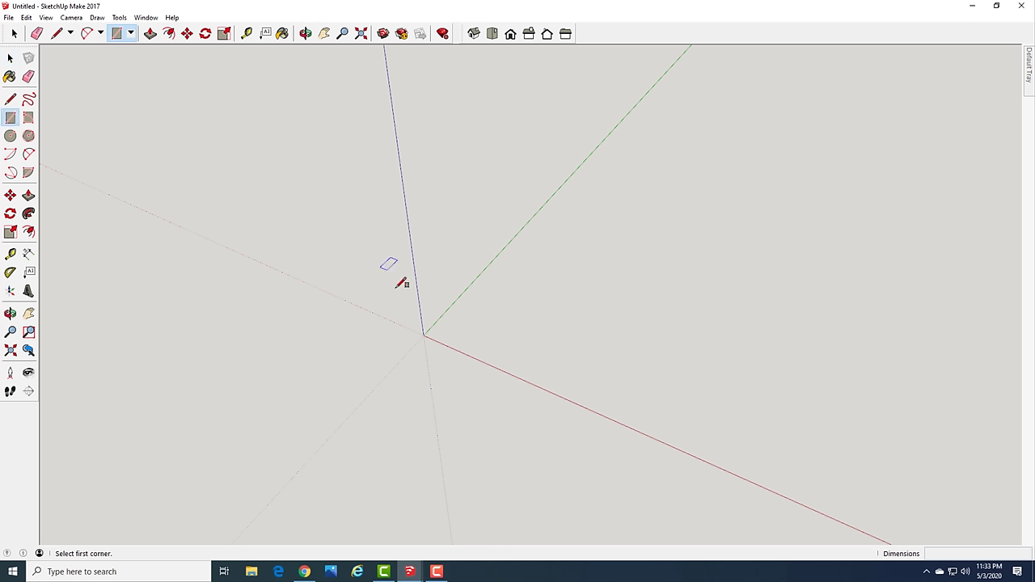
Draw a 3.5 by 3.5 rectangle from the origin, then return to the Select tool
left_click(424, 335)
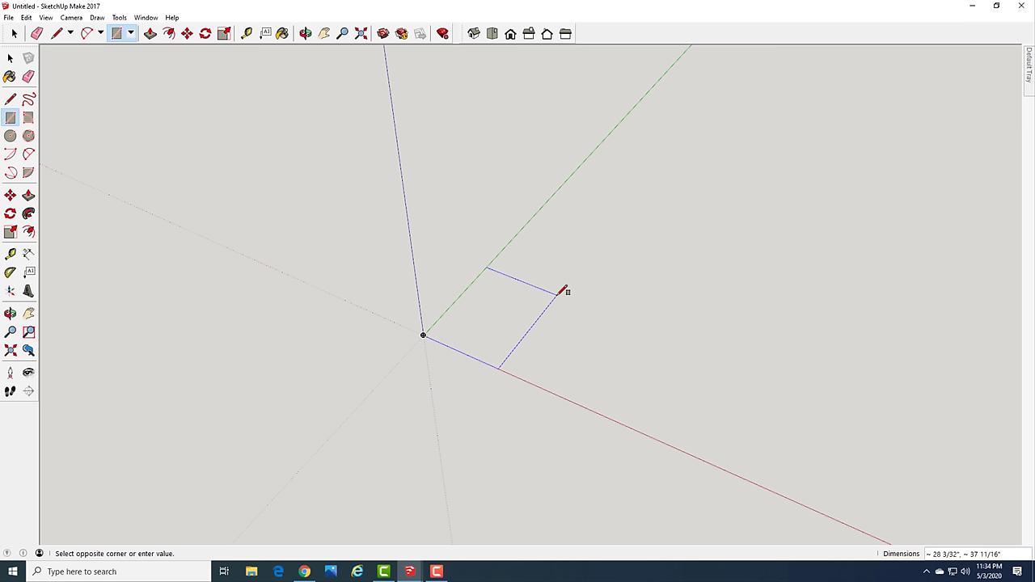
type("3.5,3.5")
key("Return")
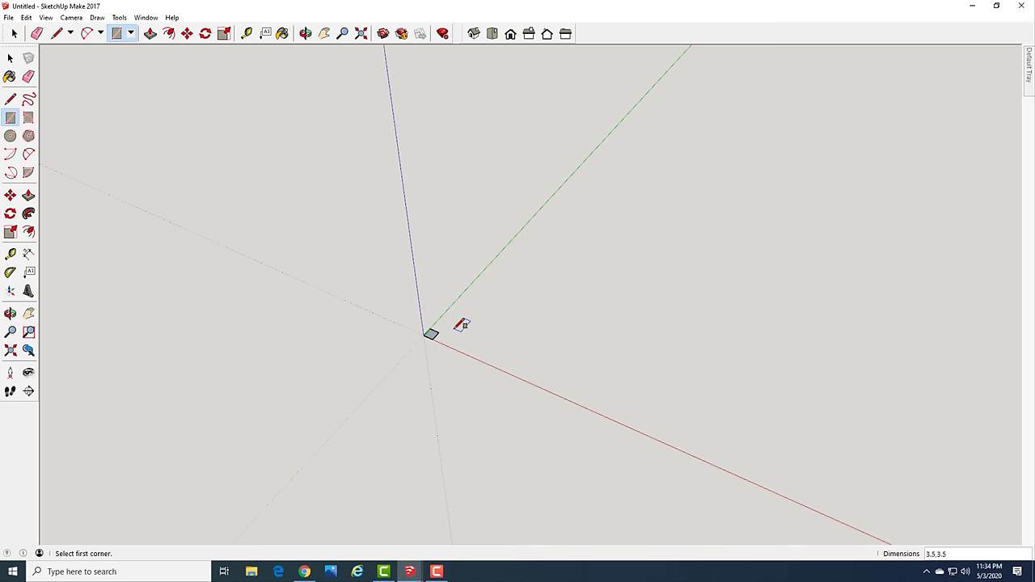
key("space")
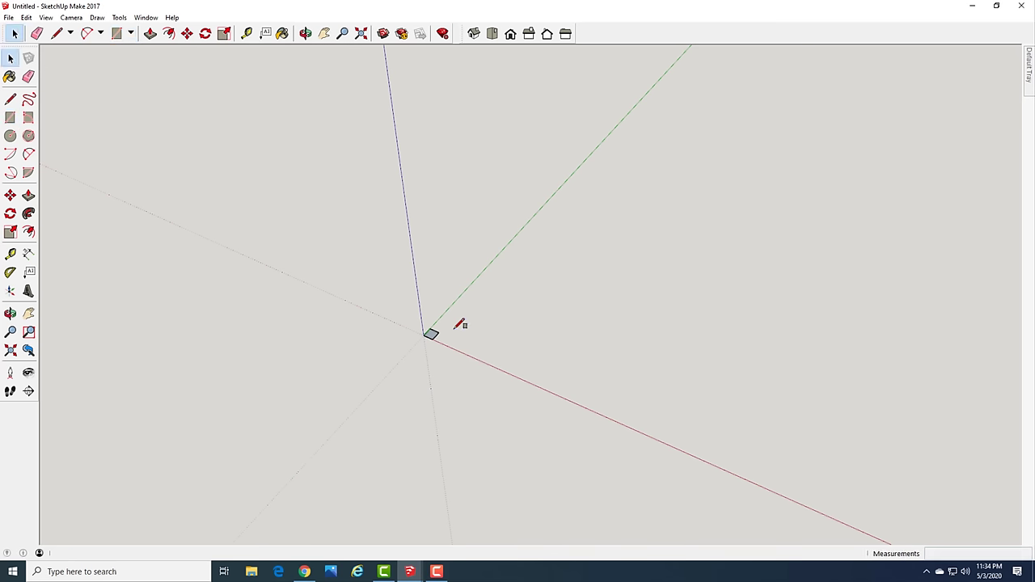
scroll(430, 340, "up", 2)
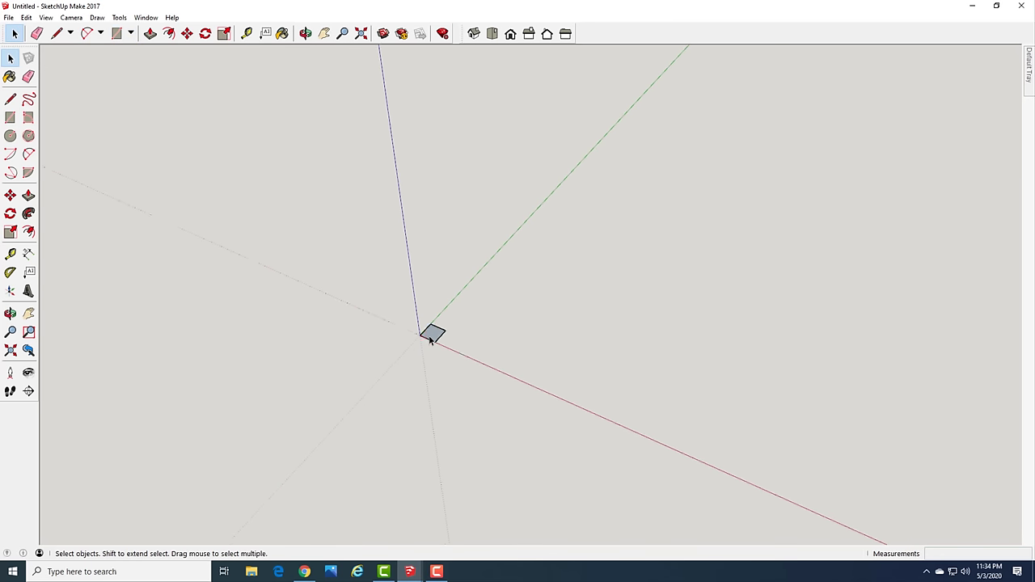
scroll(430, 339, "up", 2)
scroll(430, 340, "up", 1)
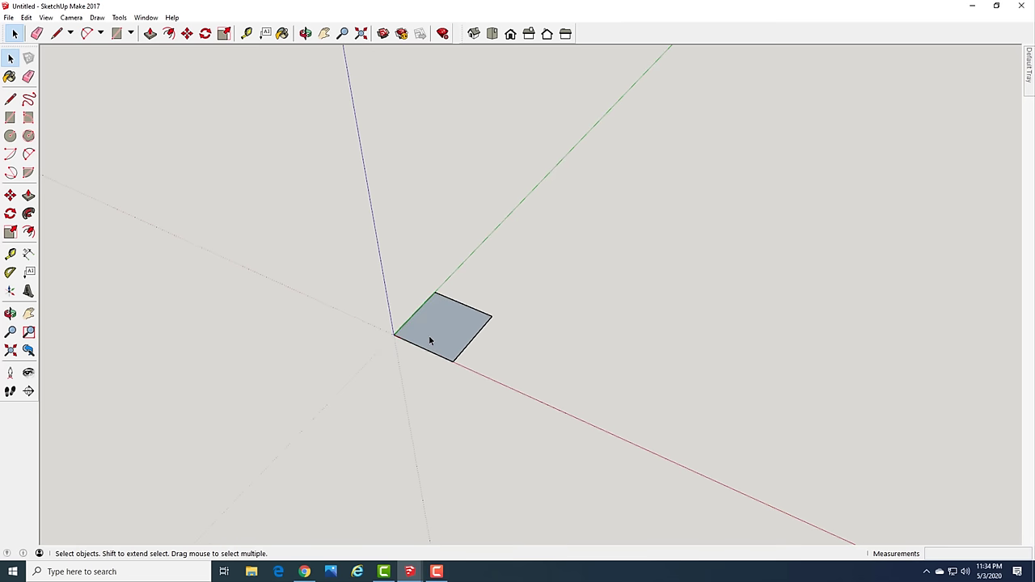
scroll(429, 341, "up", 1)
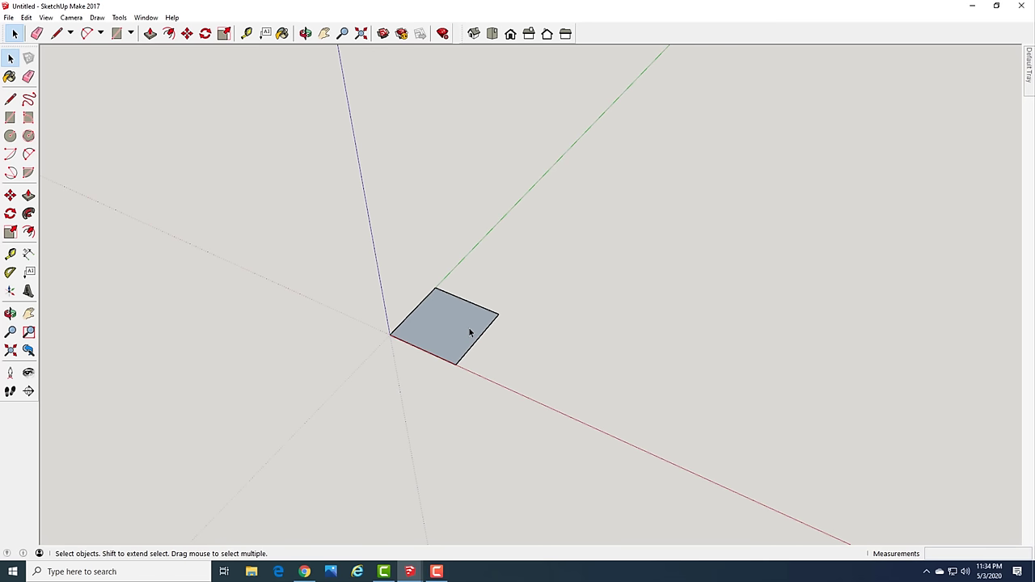
scroll(469, 332, "down", 5)
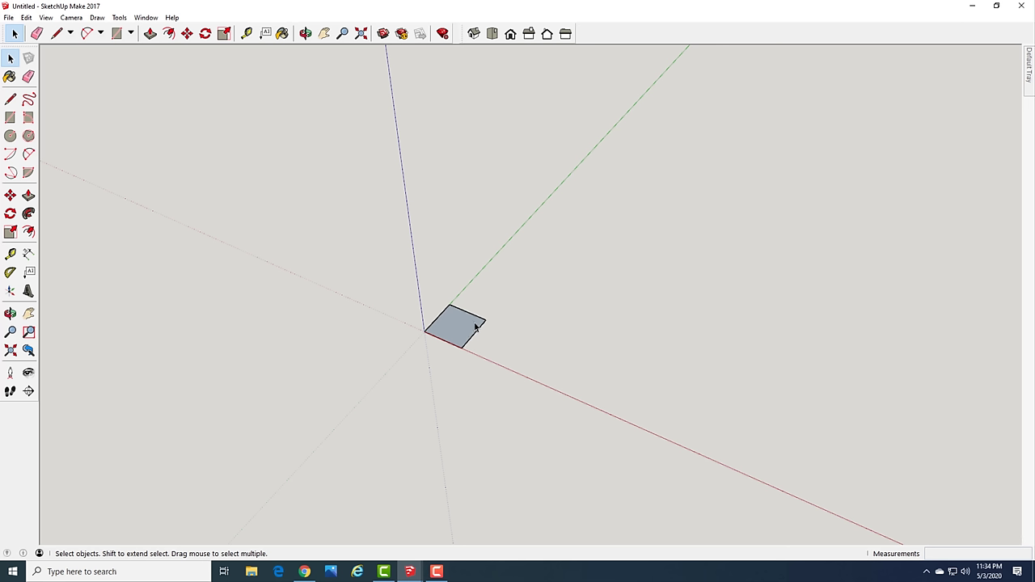
left_click(454, 327)
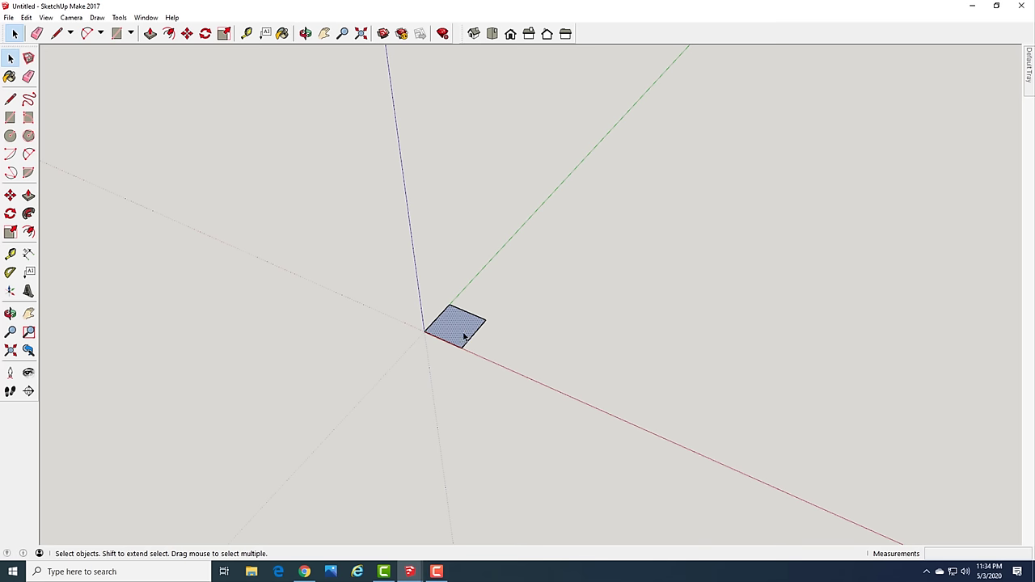
left_click(522, 330)
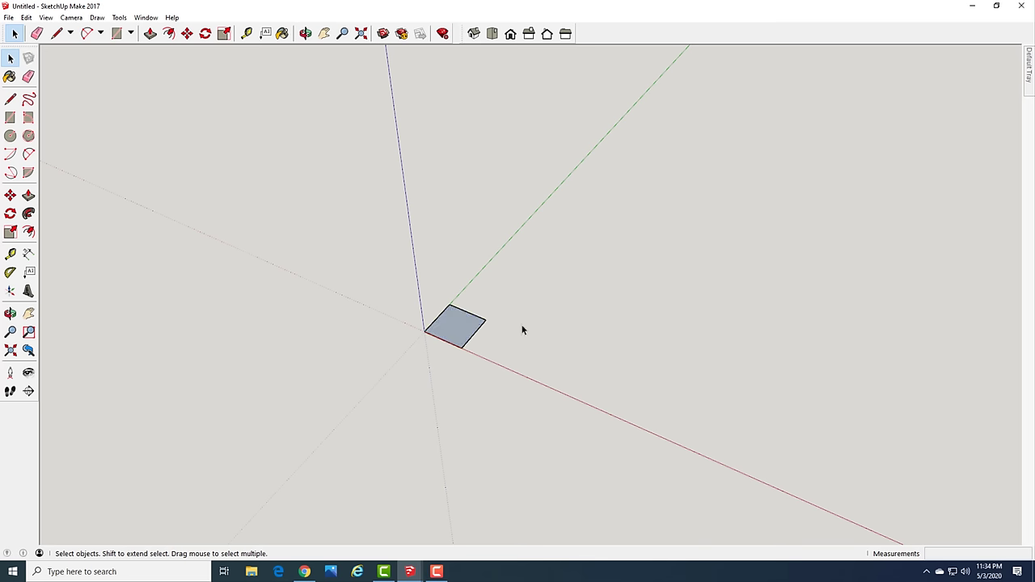
Push/Pull the square face upward 34 inches to form the first leg post
key("p")
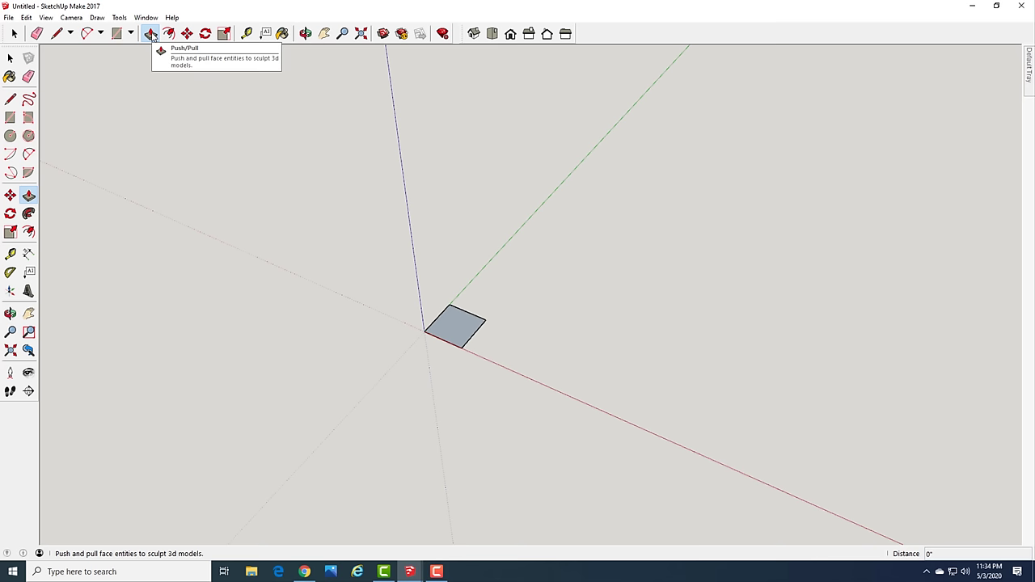
left_click(455, 324)
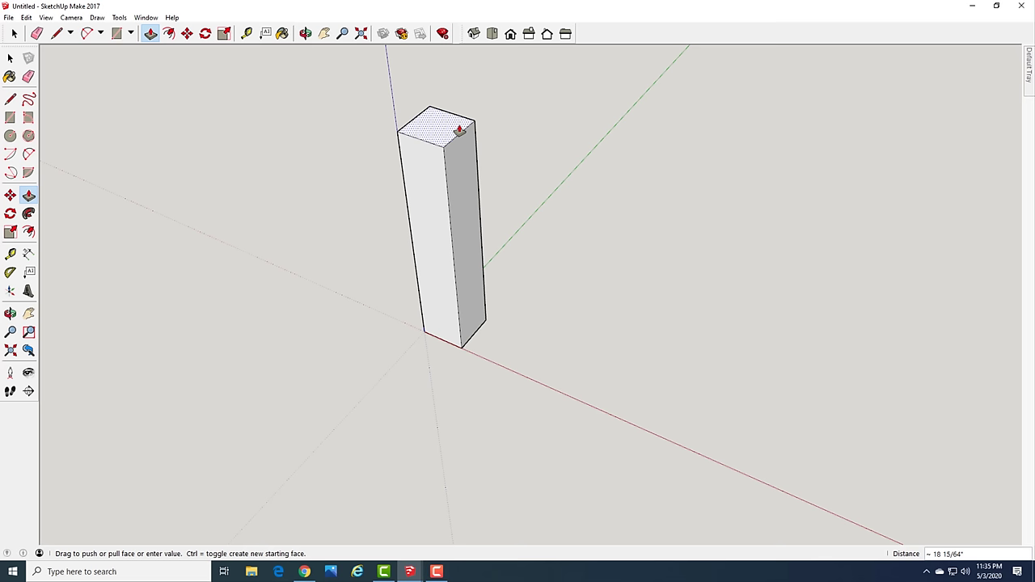
type("34")
key("Return")
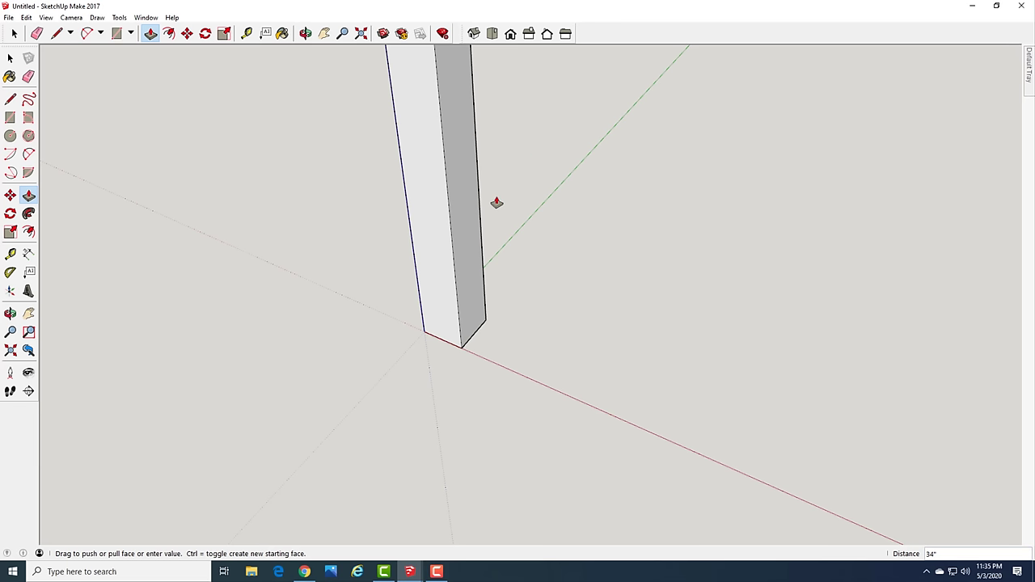
key("space")
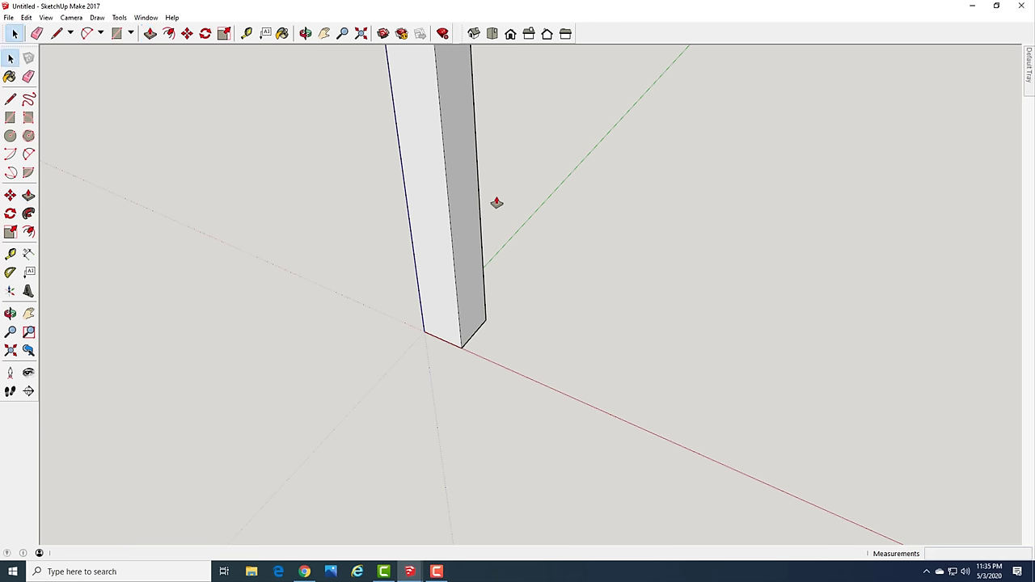
scroll(487, 210, "down", 2)
scroll(487, 212, "down", 2)
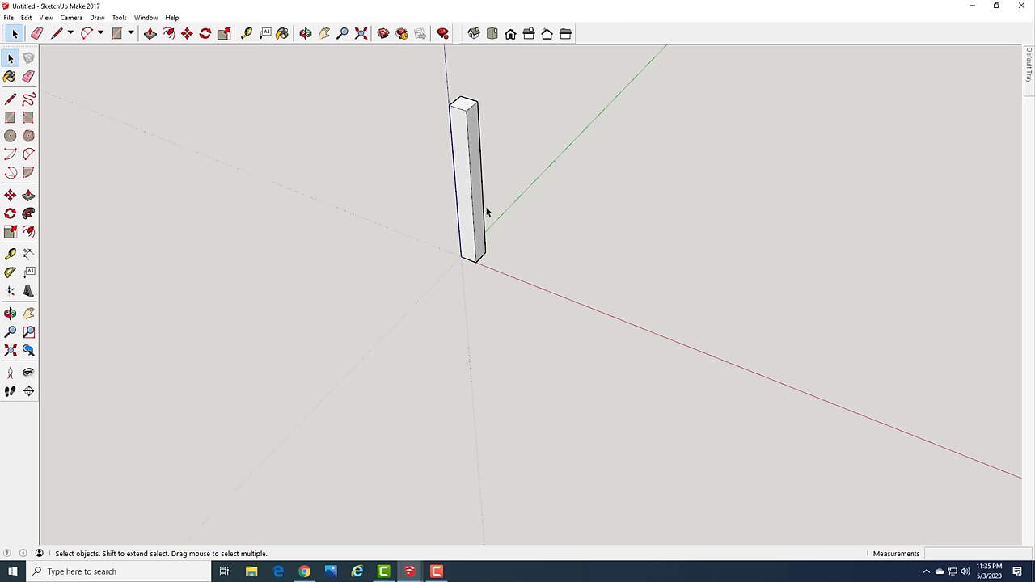
scroll(487, 211, "down", 1)
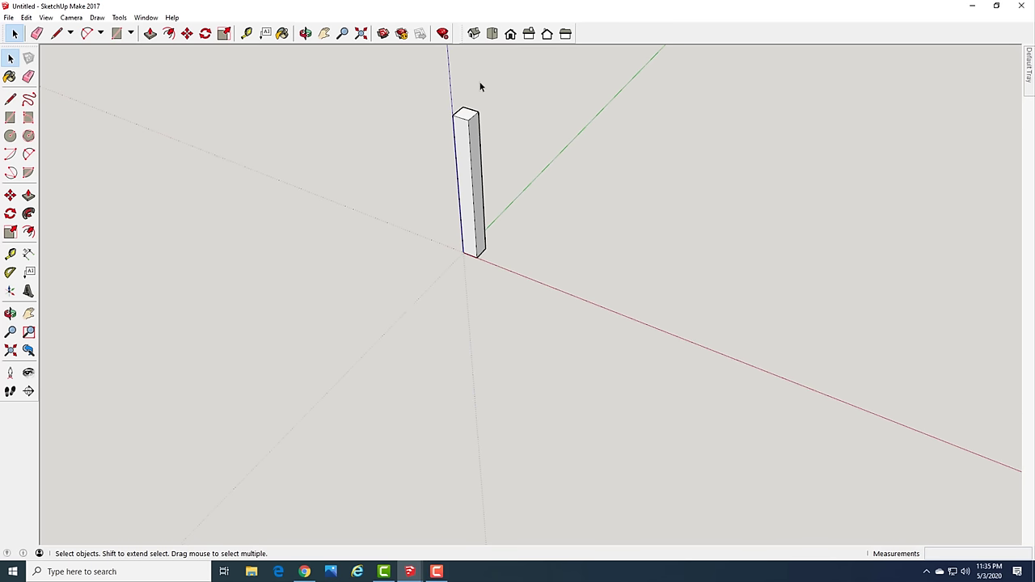
scroll(480, 85, "up", 2)
scroll(480, 87, "up", 2)
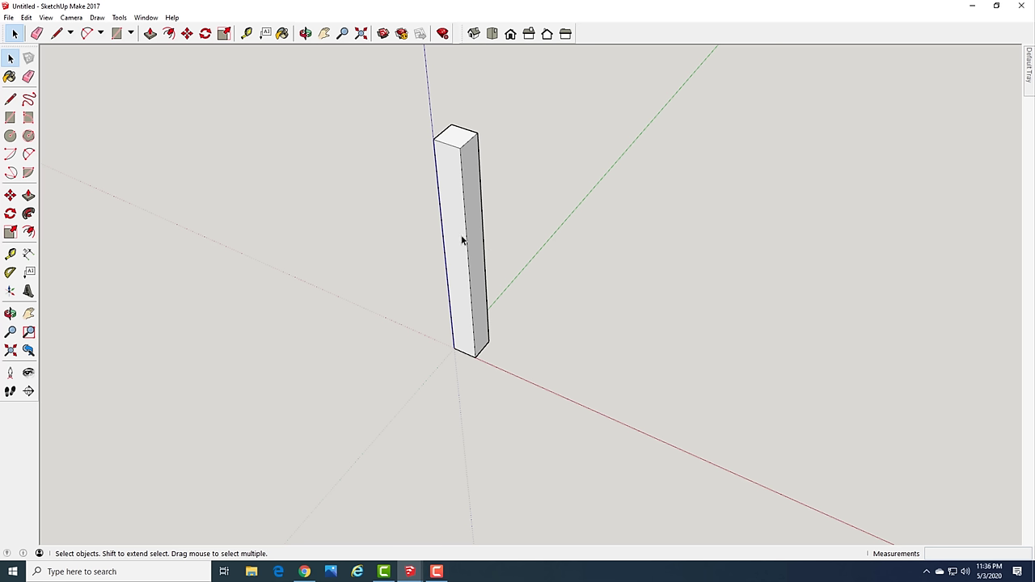
Select the whole 3.5 by 3.5 leg column with all its connected faces and edges
triple_click(463, 240)
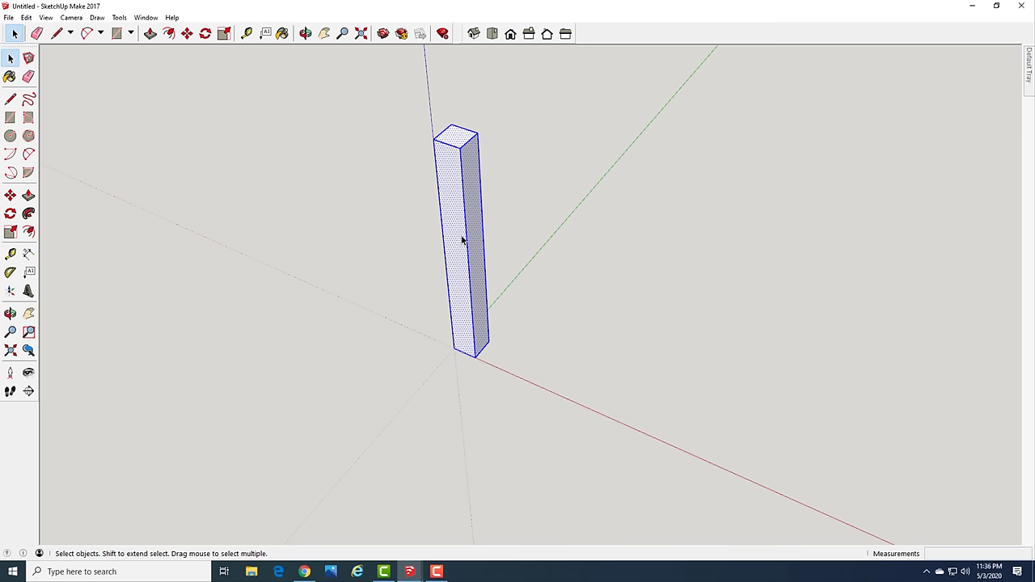
Make the selected column a component, keeping the default name Component#1
right_click(462, 239)
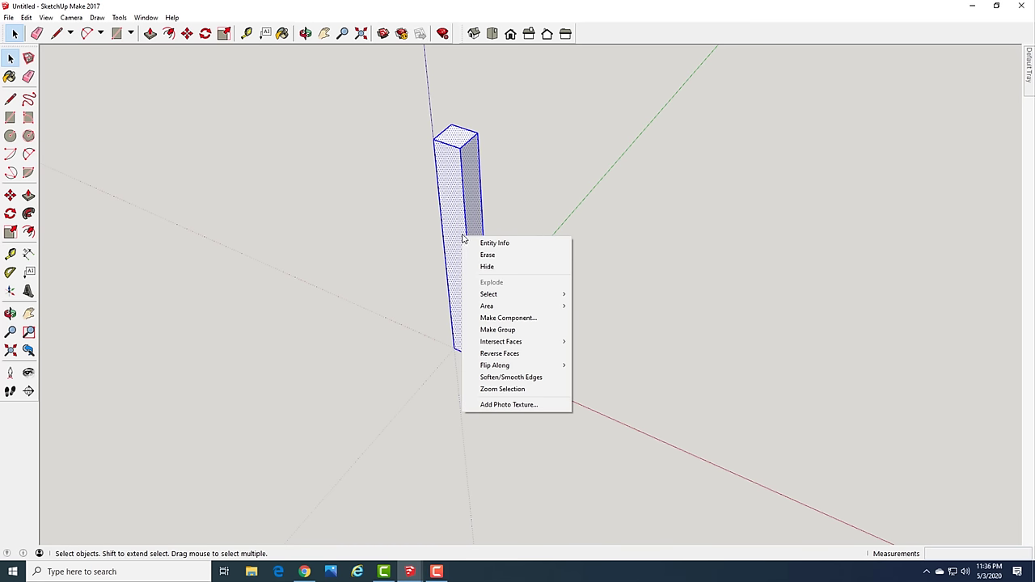
left_click(495, 318)
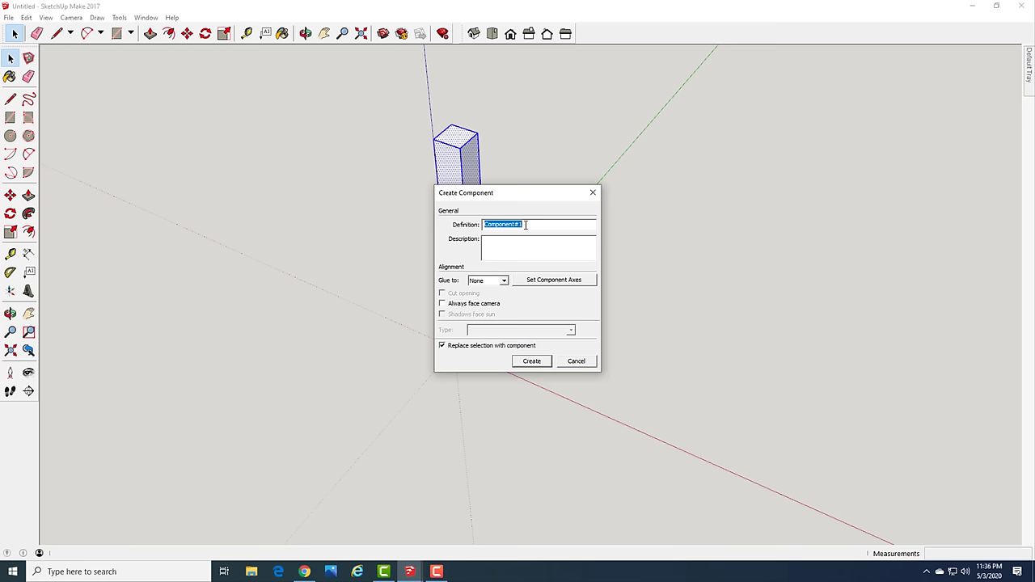
left_click(531, 361)
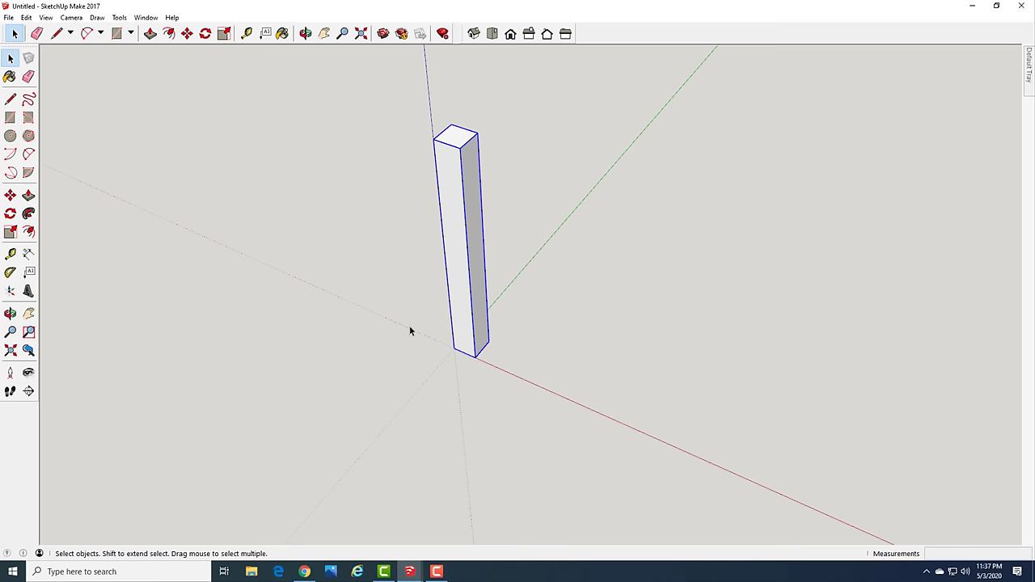
Pick up the leg component with Move and shift it off the origin, locking axes with arrow keys
key("m")
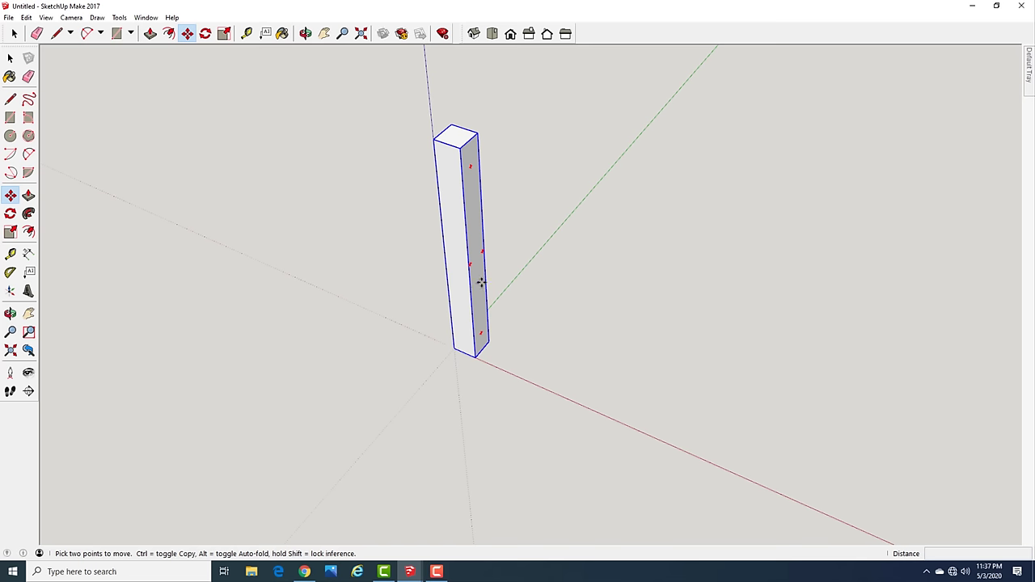
left_click(480, 283)
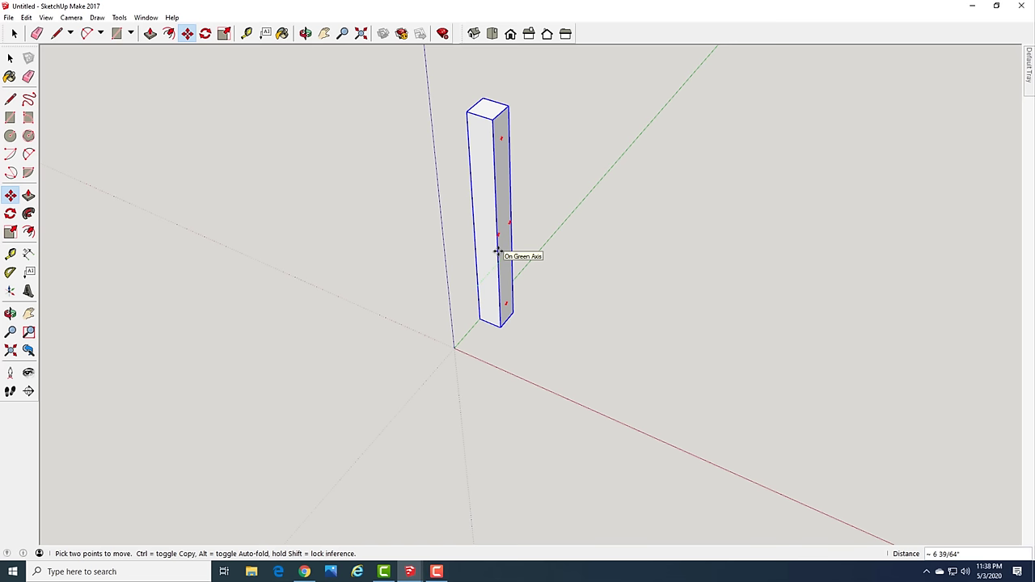
left_click(498, 251)
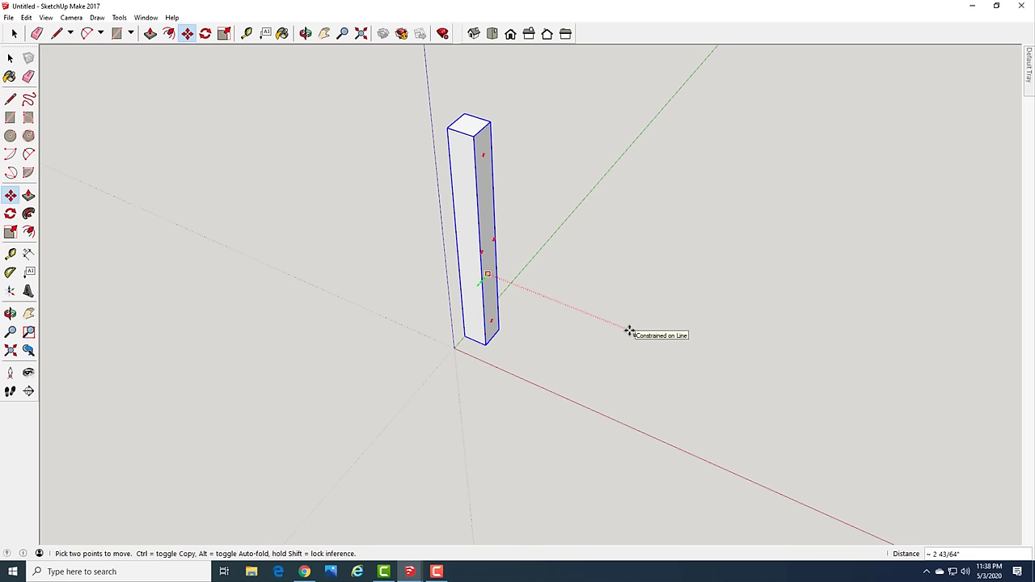
key("Up")
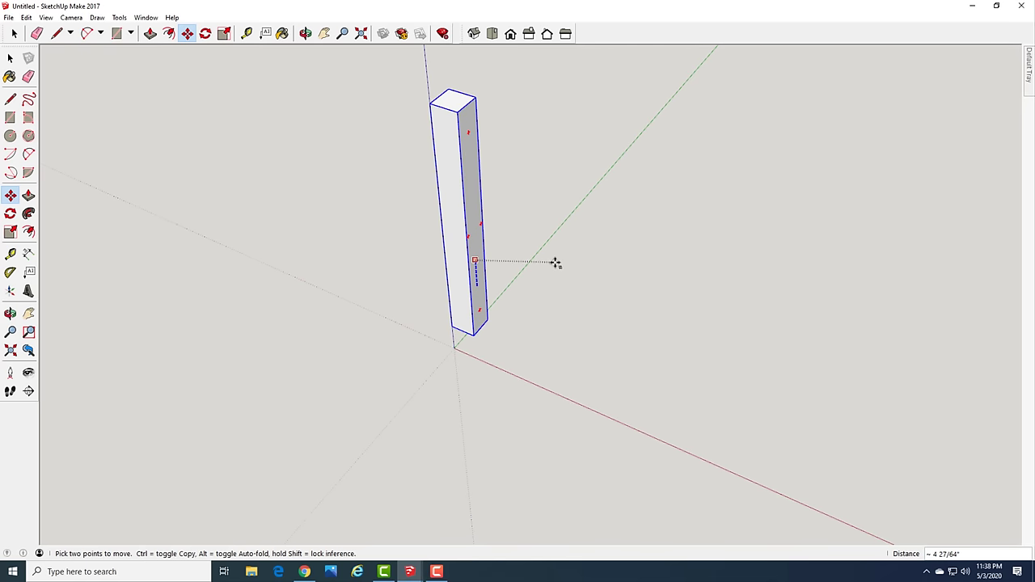
key("Right")
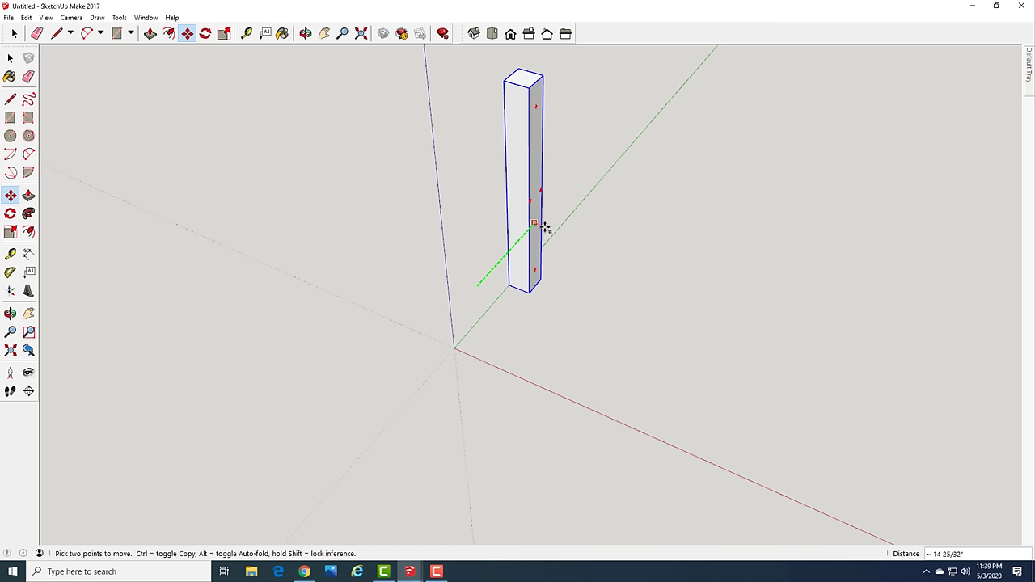
Copy the leg 20.5 inches along the green axis, then return to Select
key("ctrl")
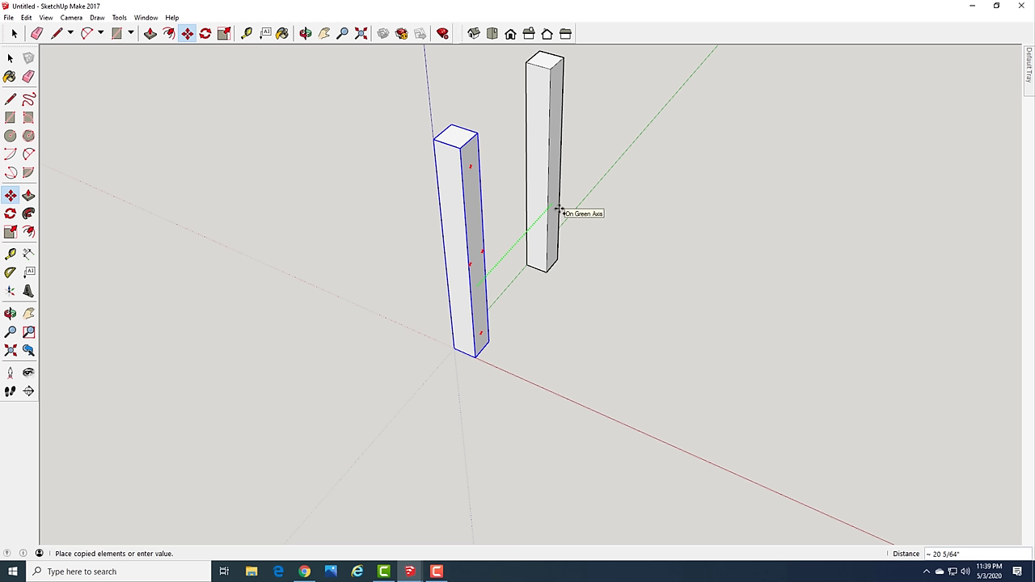
type("20.5")
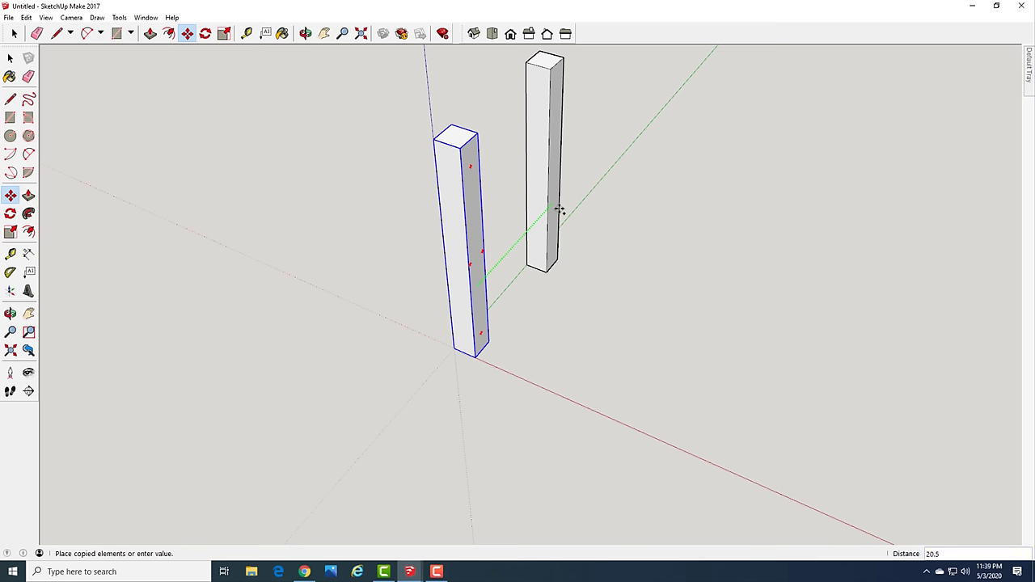
key("Return")
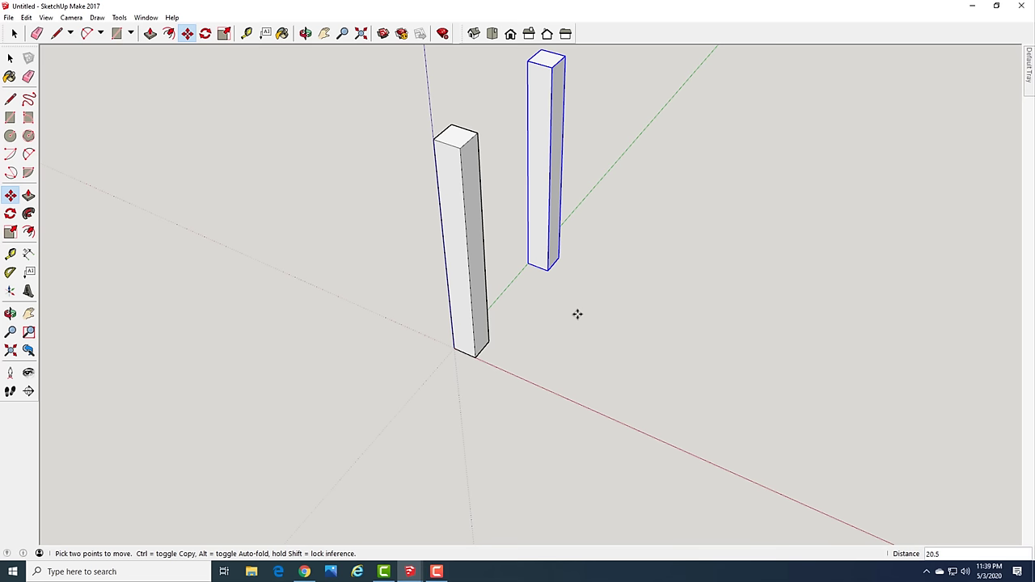
key("space")
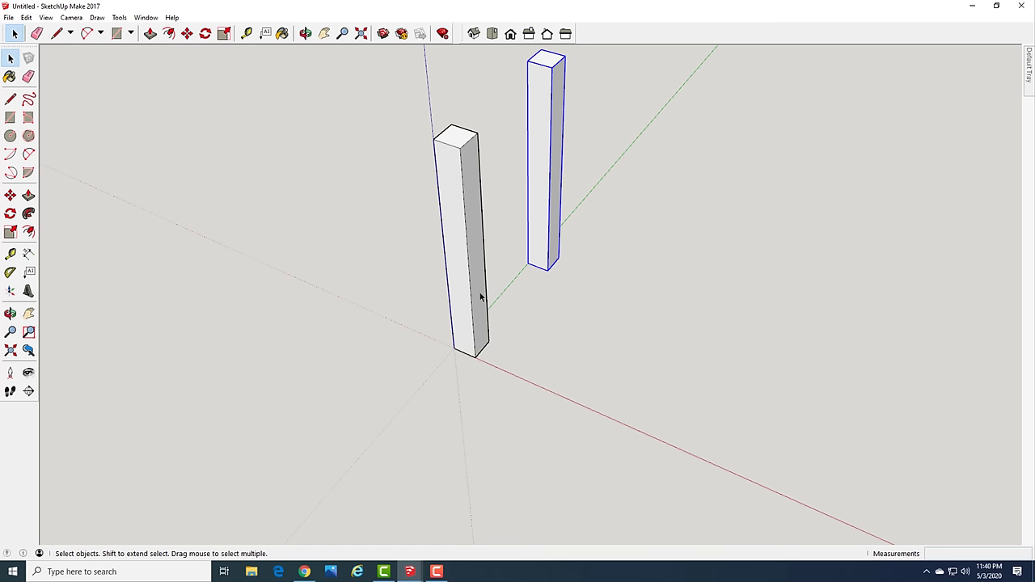
Flip the copied leg along its own green axis, then along its own red axis
right_click(544, 202)
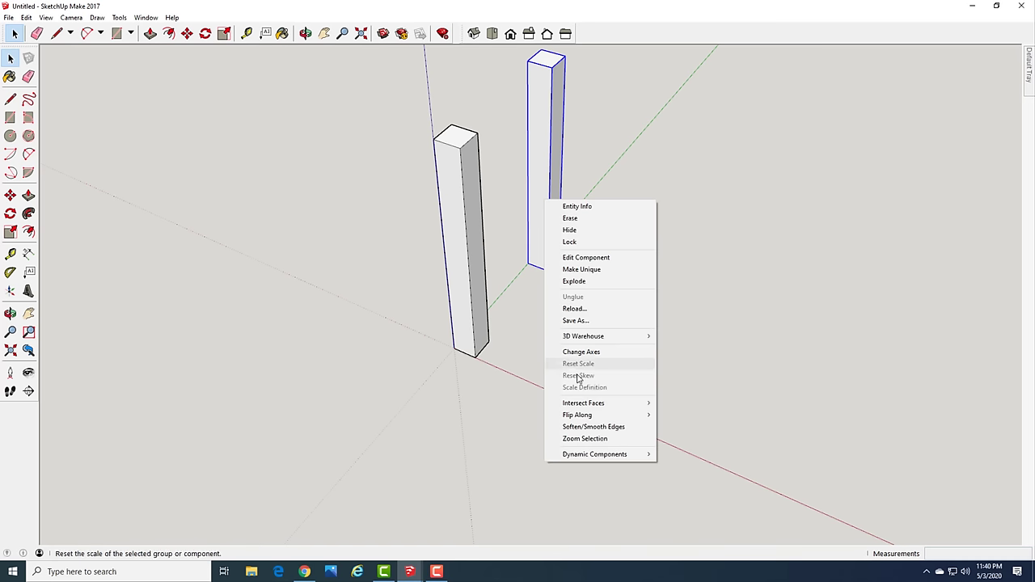
mouse_move(584, 417)
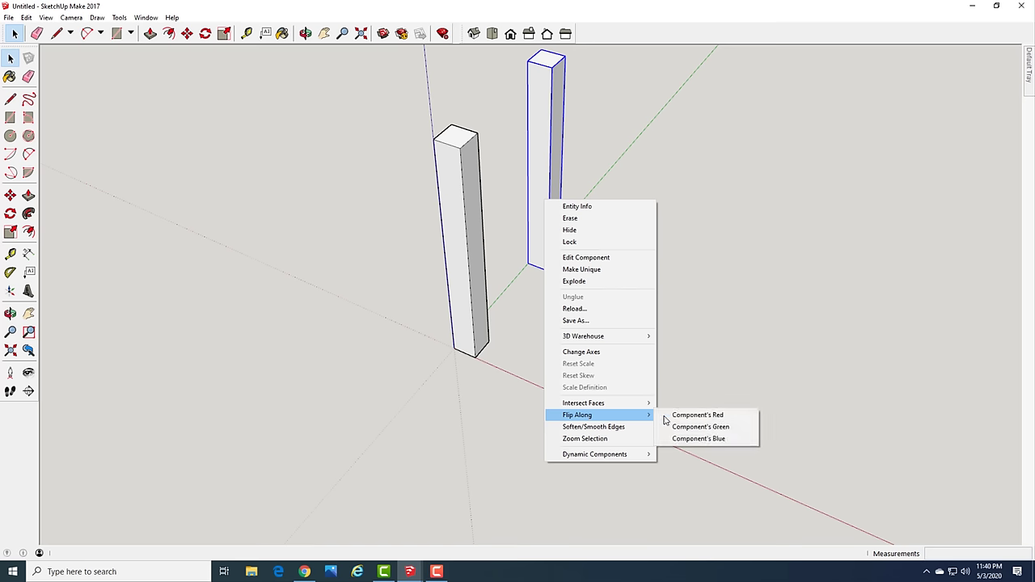
left_click(709, 429)
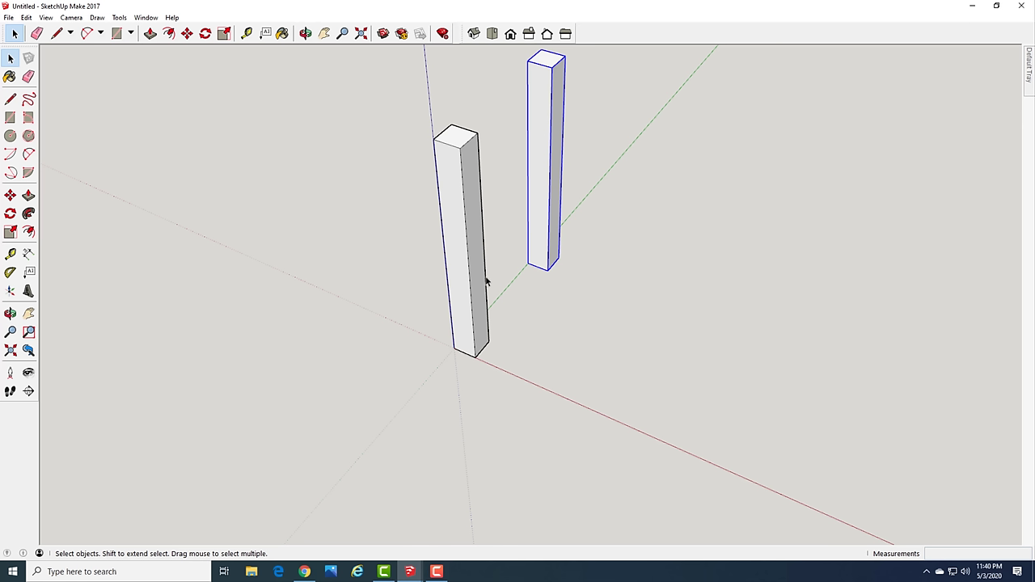
right_click(543, 221)
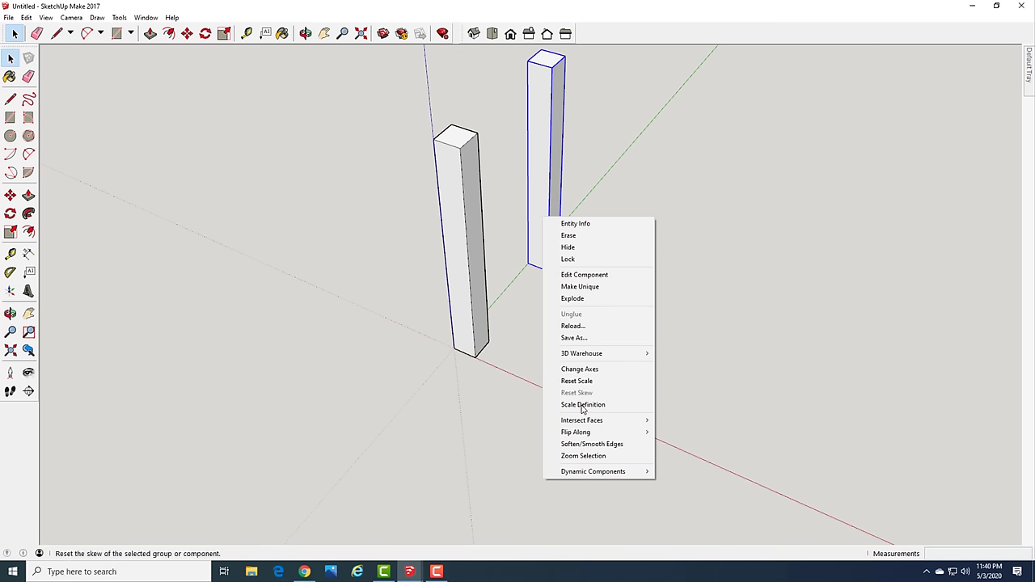
mouse_move(612, 436)
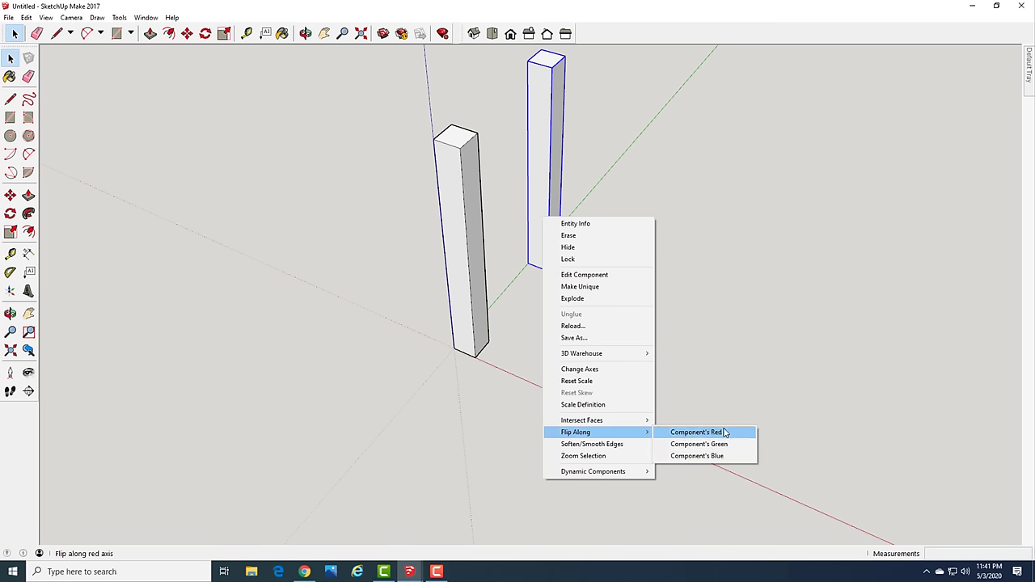
left_click(773, 324)
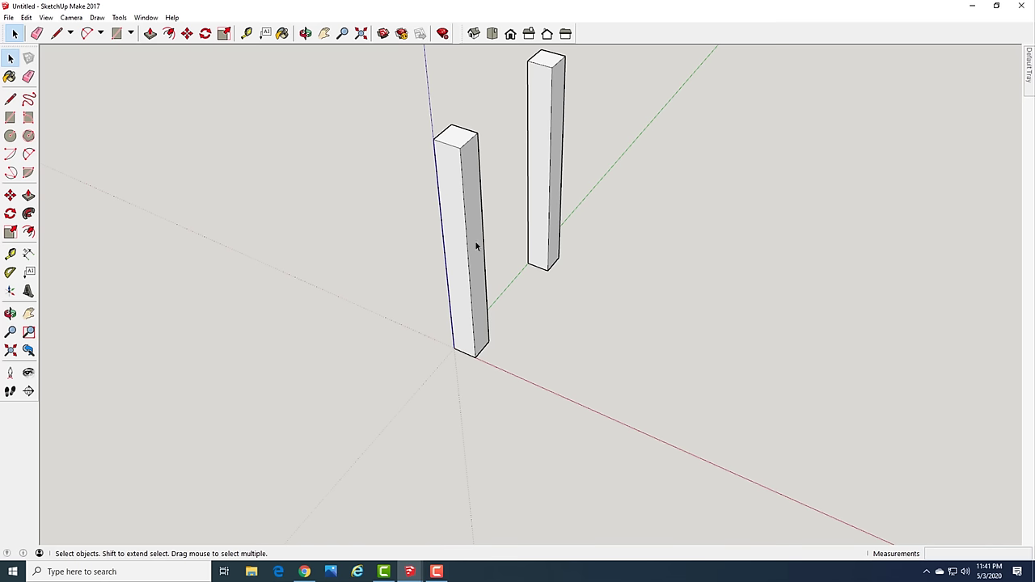
Try several crossing and window selections, ending with both leg posts selected
scroll(415, 242, "down", 3)
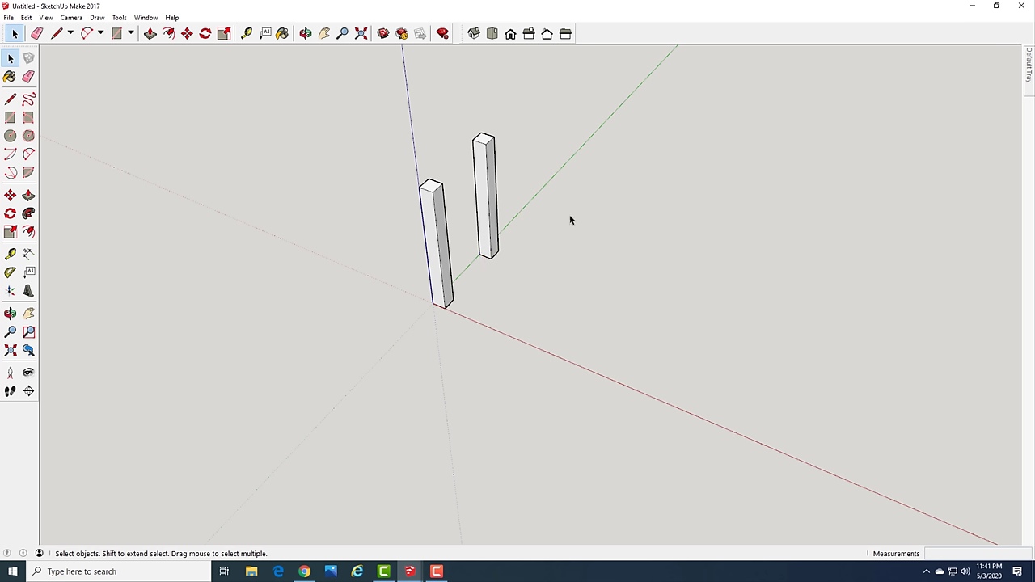
left_click_drag(569, 215, 404, 327)
left_click(486, 318)
left_click_drag(542, 234, 413, 322)
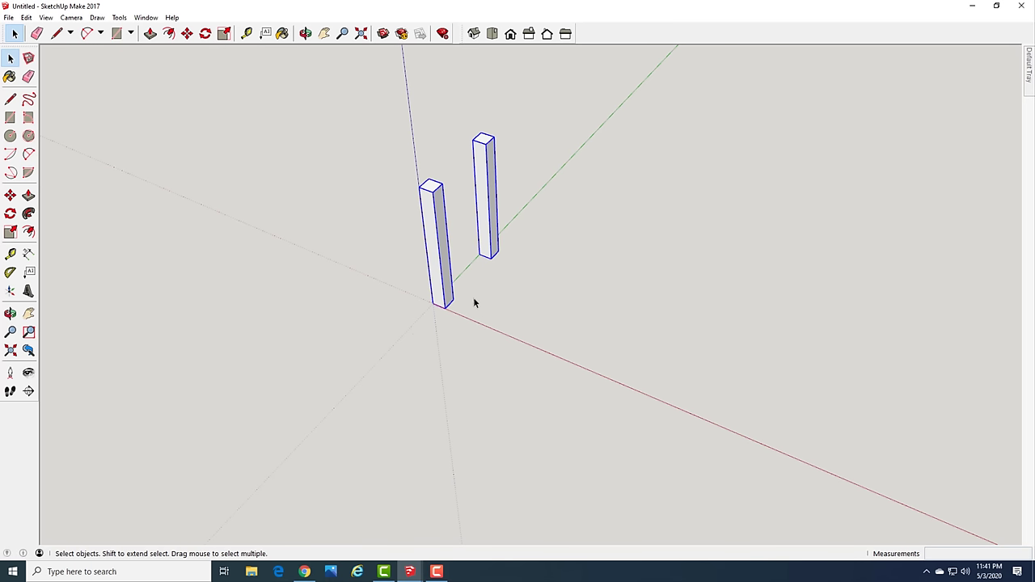
left_click(376, 288)
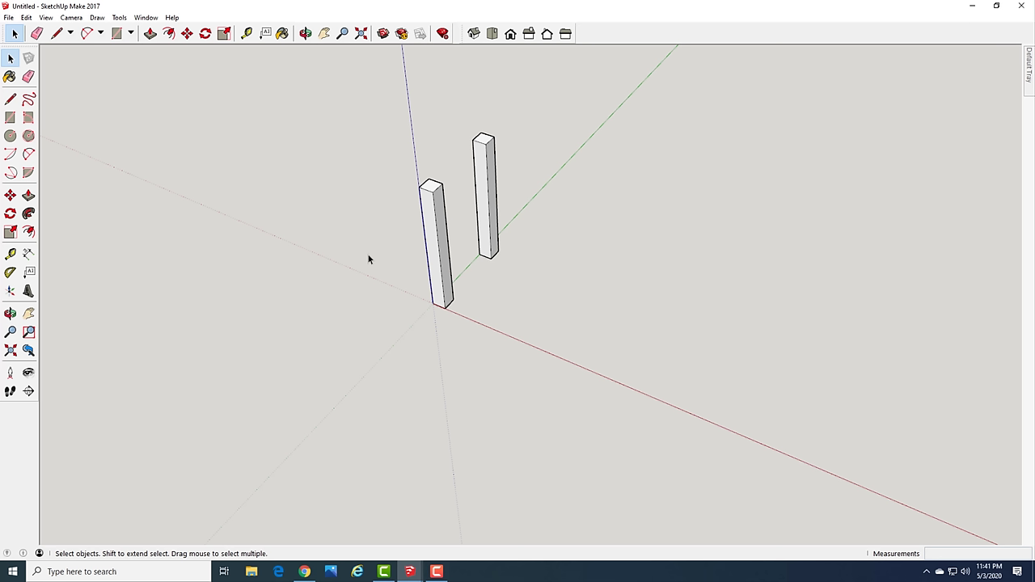
left_click_drag(367, 257, 534, 334)
left_click_drag(391, 169, 534, 331)
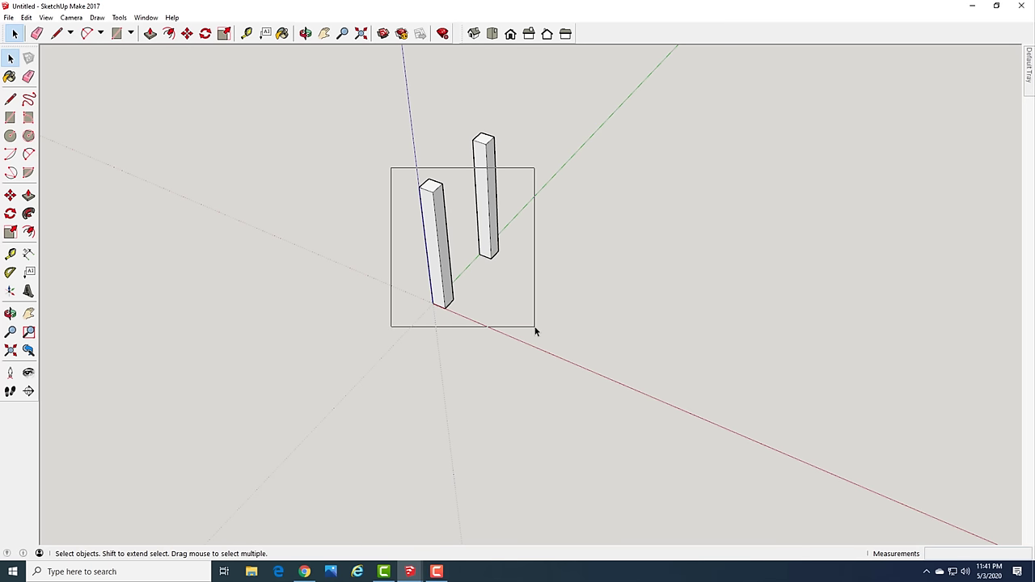
left_click_drag(535, 330, 534, 331)
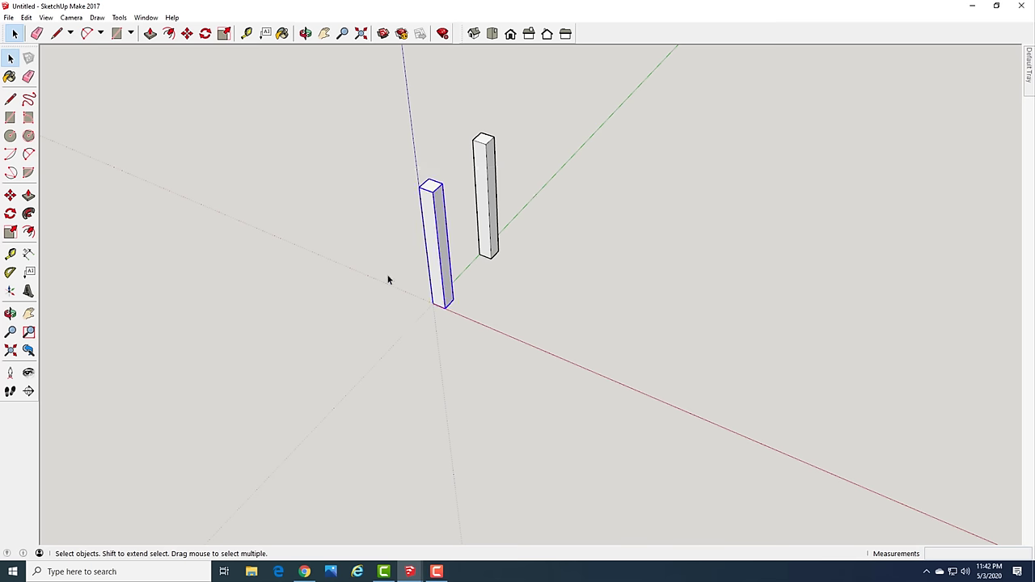
left_click(367, 305)
left_click_drag(562, 223, 385, 339)
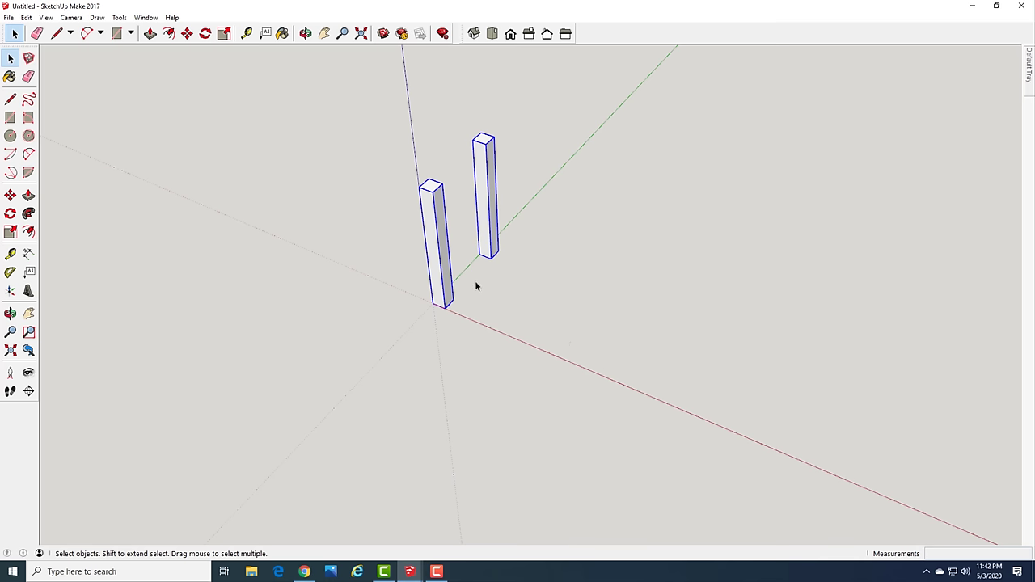
Copy the two selected legs 48 inches along the red axis, then return to Select
key("m")
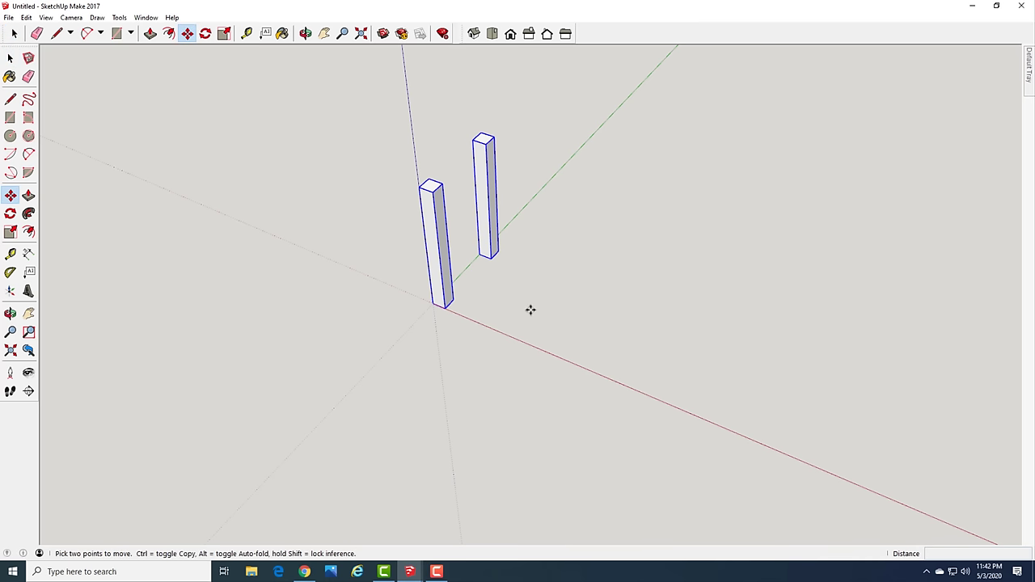
left_click(448, 280)
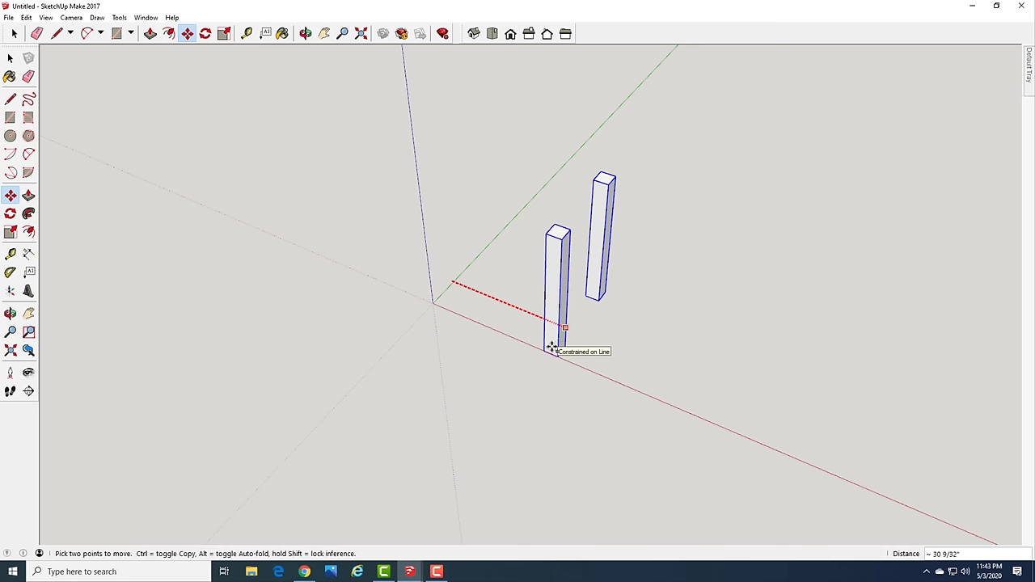
key("ctrl")
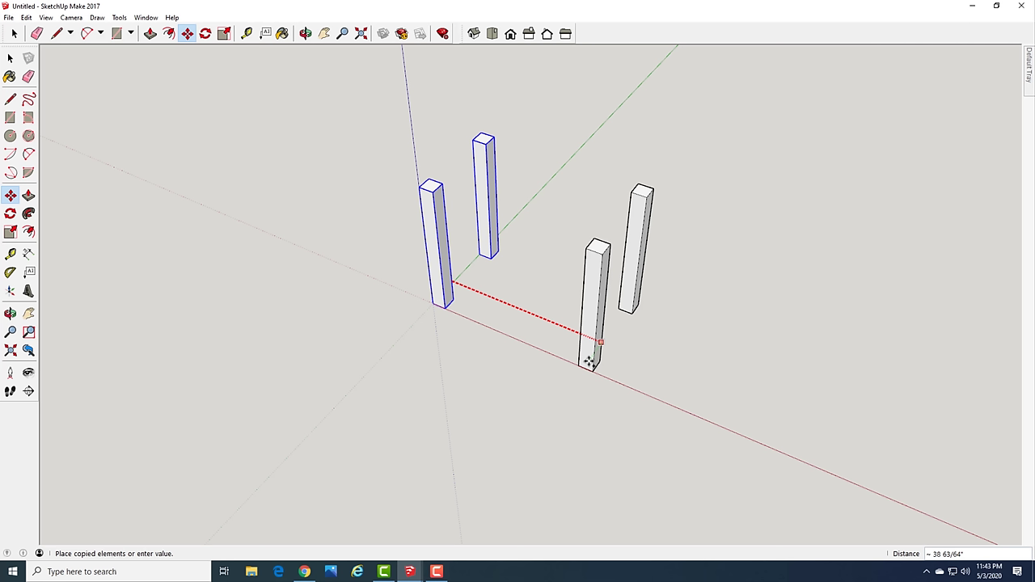
type("48")
key("Return")
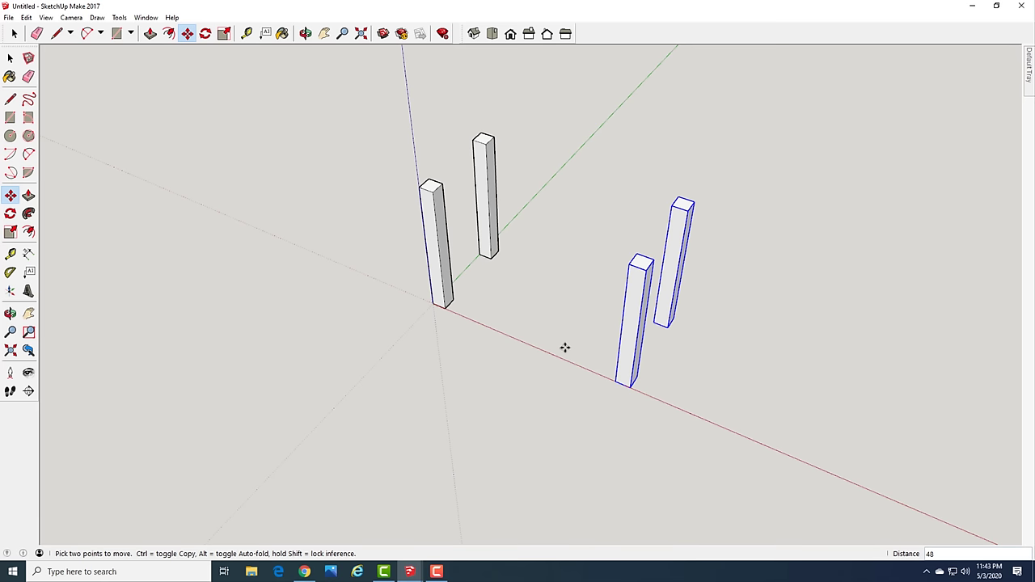
key("space")
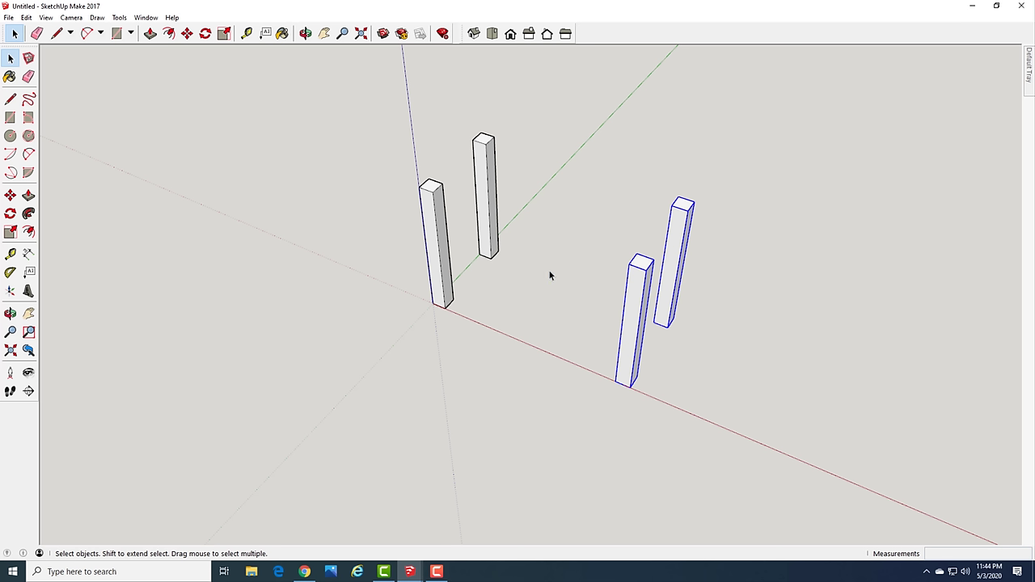
Flip the copied pair of legs along the Red Direction, then deselect them
right_click(636, 291)
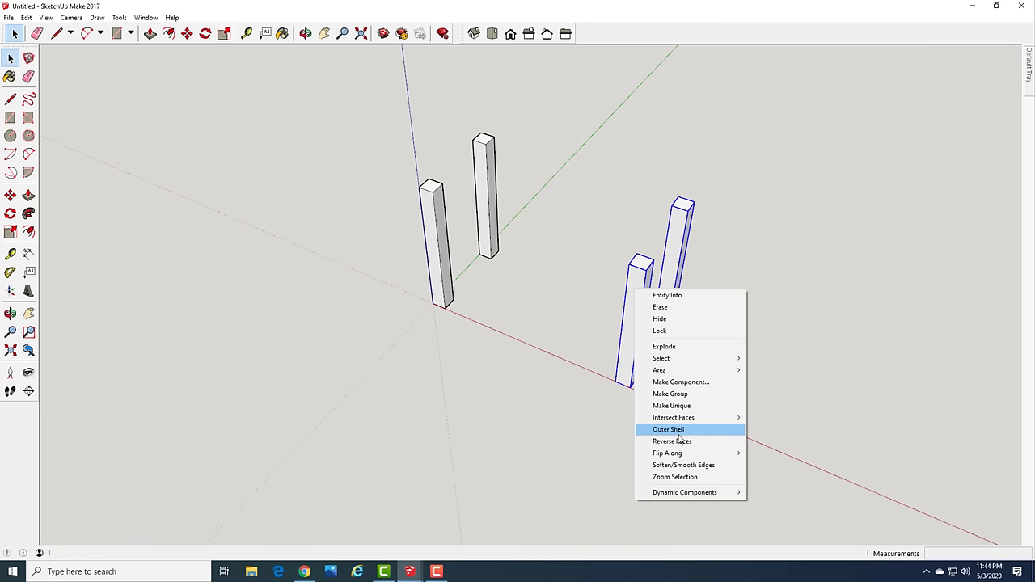
mouse_move(690, 454)
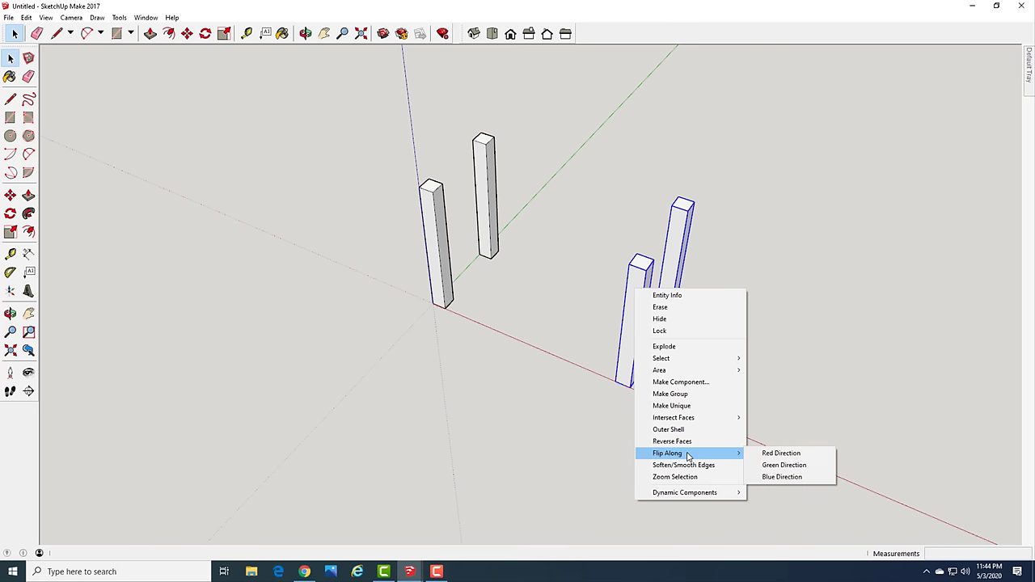
left_click(784, 455)
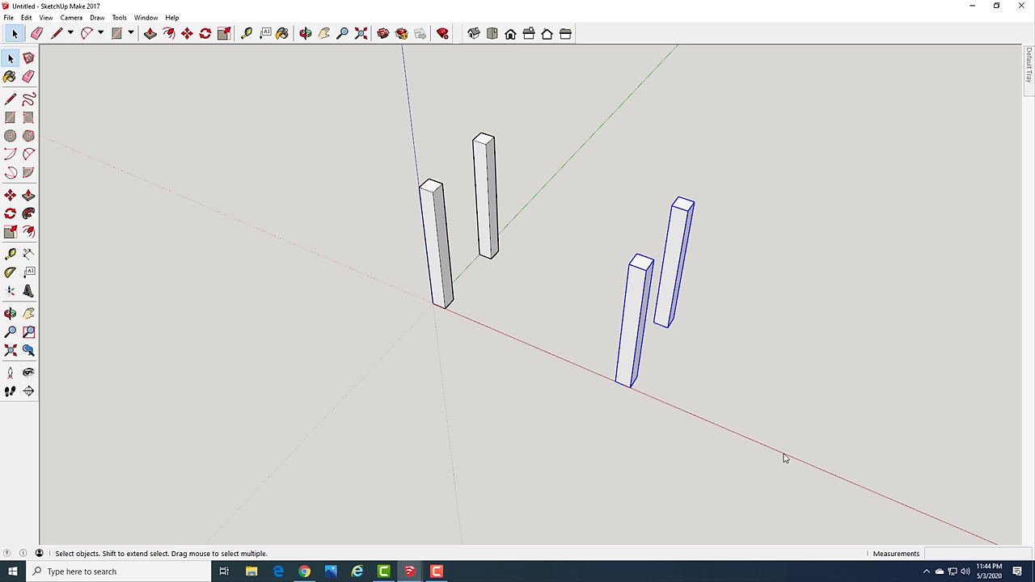
left_click(665, 440)
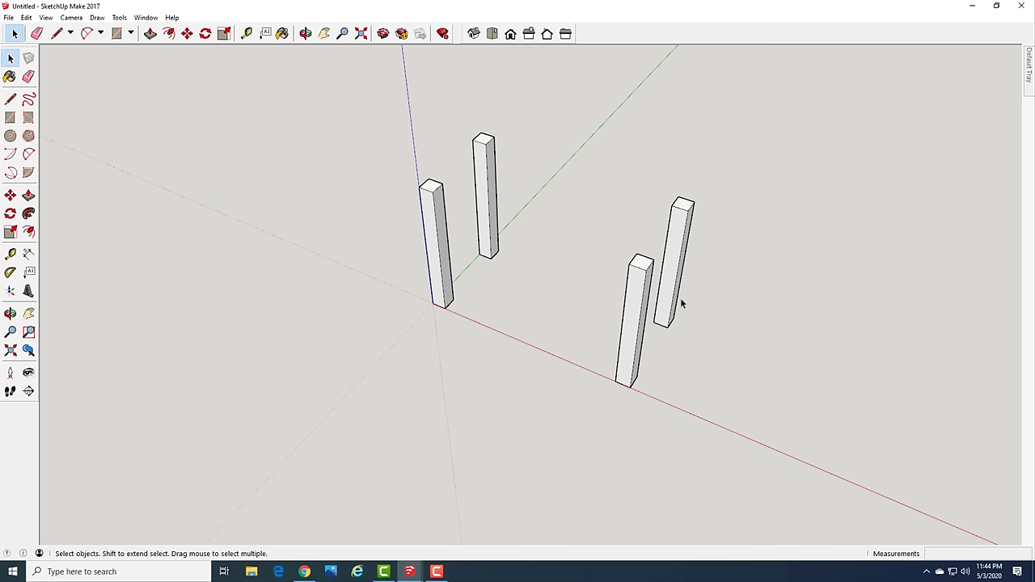
Orbit and zoom around the four legs to a new viewing angle
middle_click_drag(559, 385, 638, 356)
key("space")
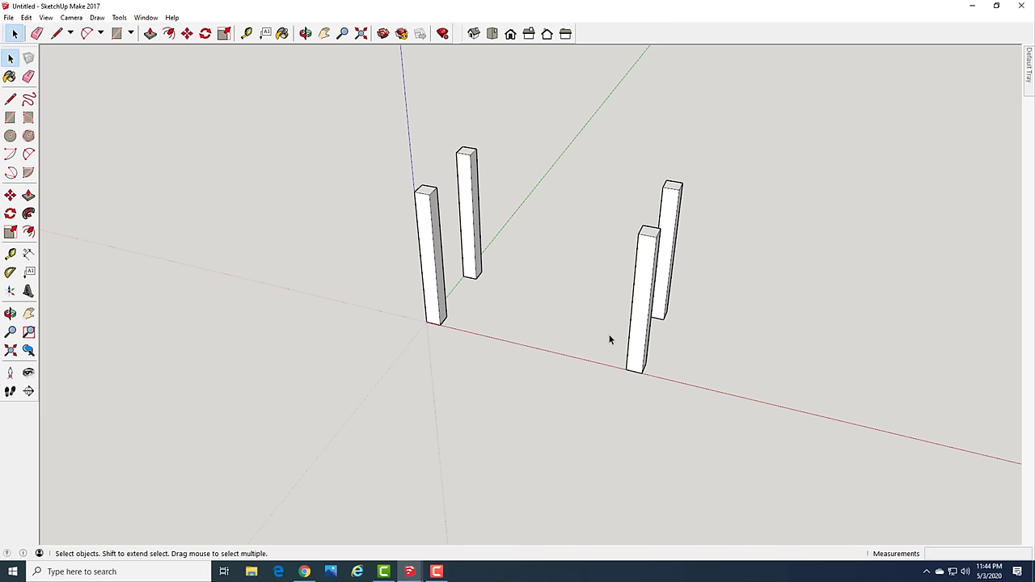
scroll(493, 347, "down", 2)
scroll(493, 347, "up", 3)
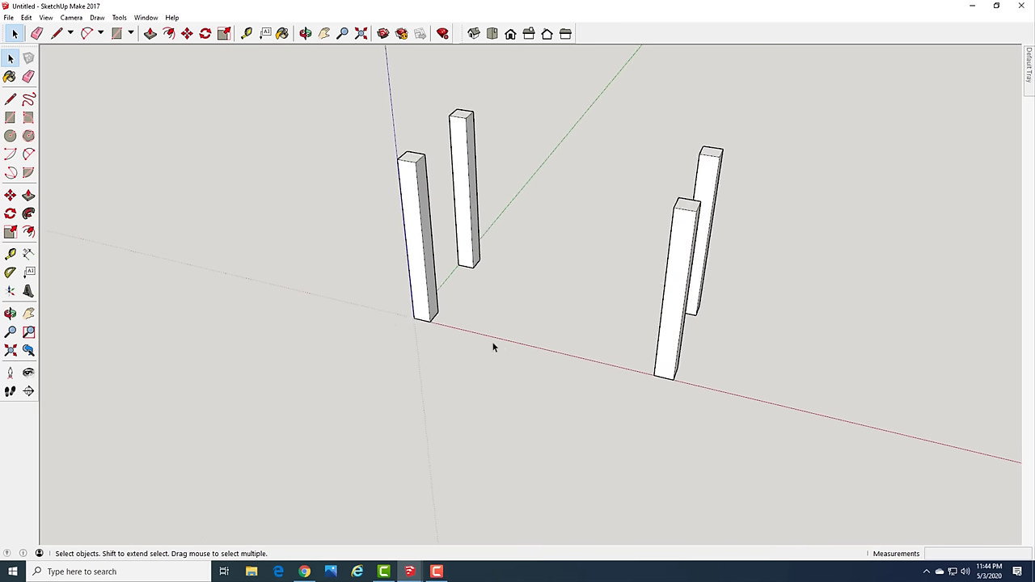
scroll(493, 347, "down", 2)
scroll(494, 346, "up", 1)
scroll(494, 347, "down", 1)
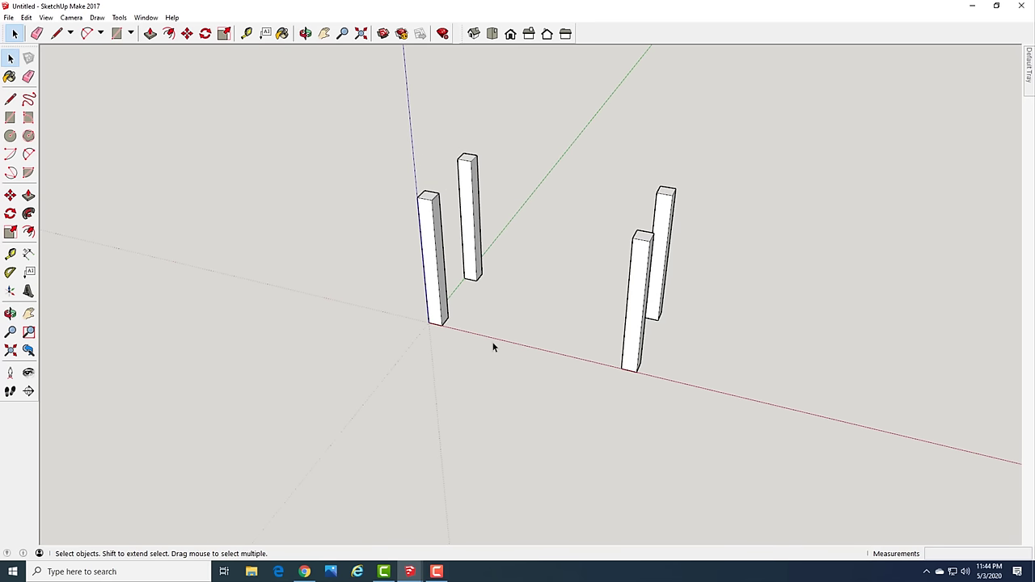
key("o")
left_click_drag(494, 347, 478, 288)
key("space")
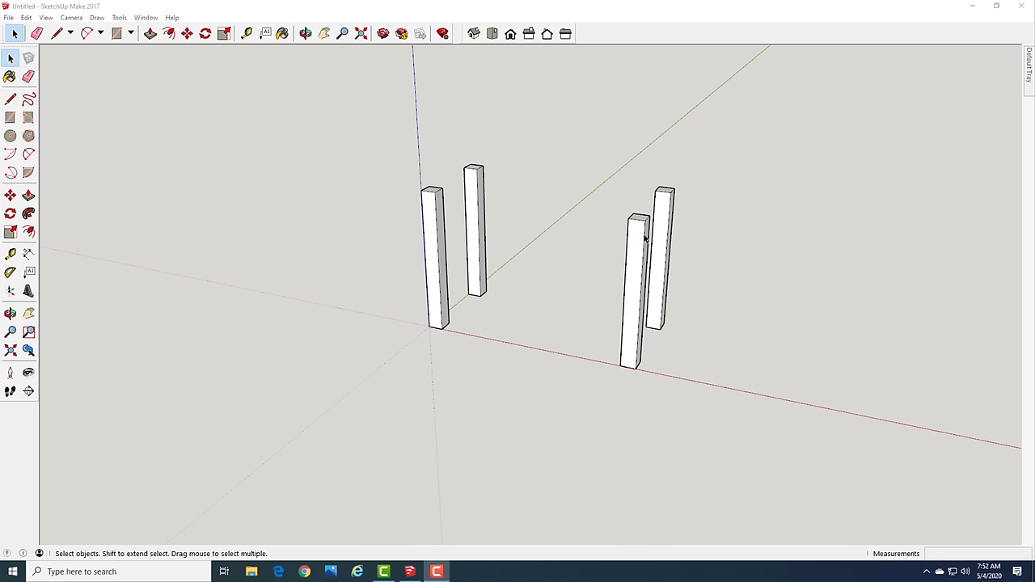
Orbit and zoom further to a closer, lower view of all four legs
middle_click_drag(666, 327, 505, 328)
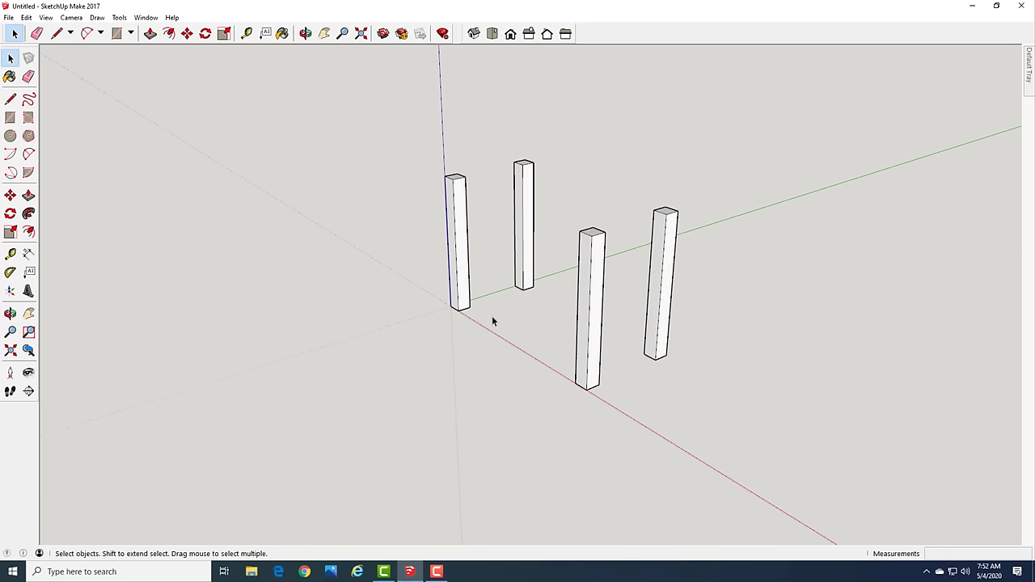
scroll(491, 321, "down", 2)
scroll(492, 321, "up", 5)
scroll(491, 321, "down", 5)
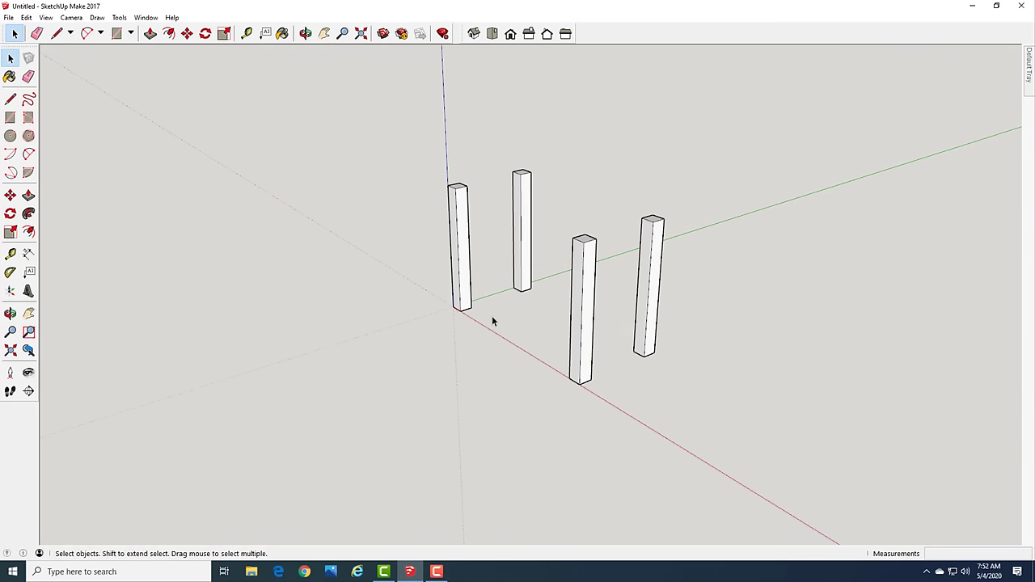
scroll(547, 362, "up", 3)
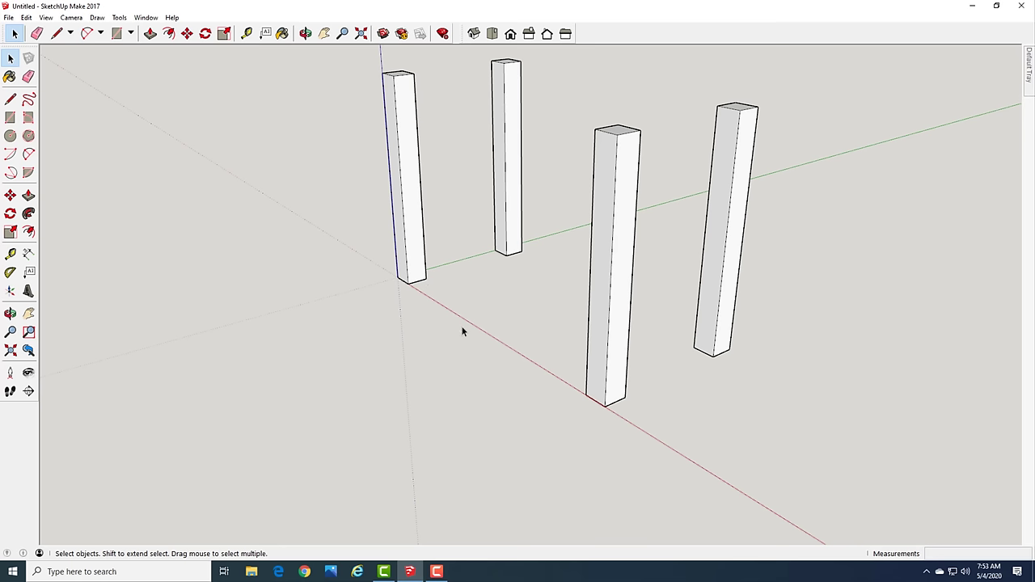
key("o")
left_click_drag(462, 326, 485, 326)
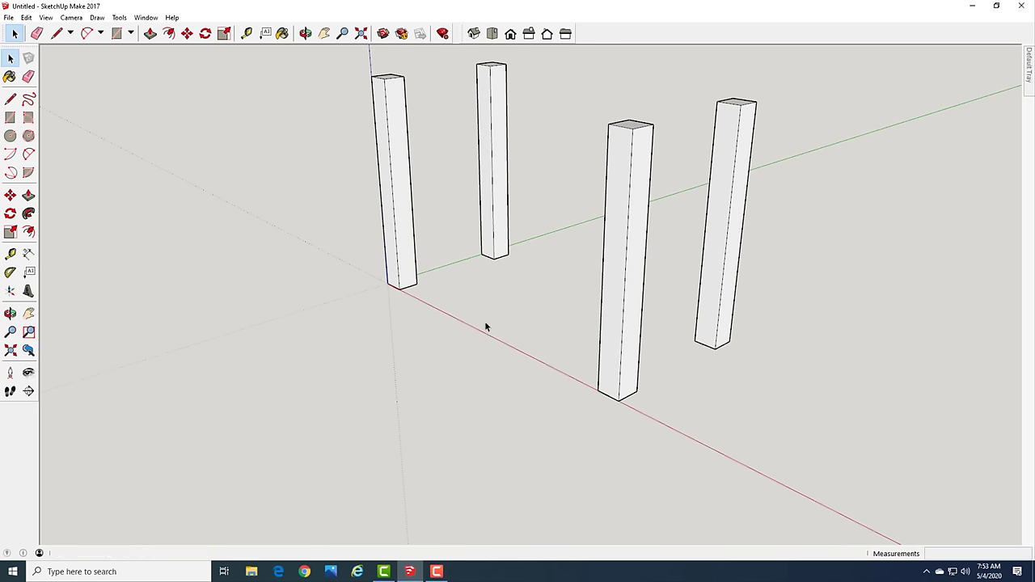
key("space")
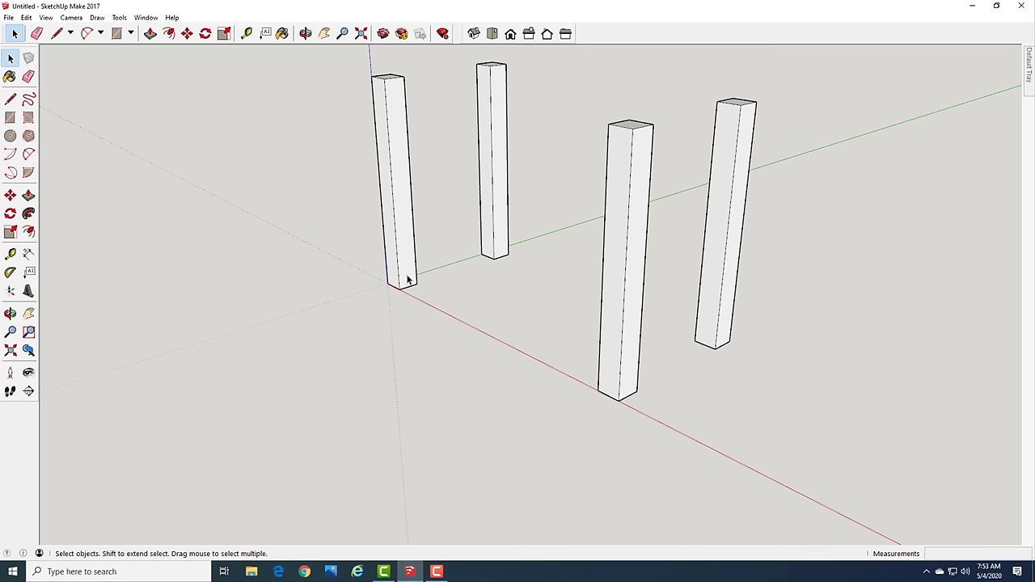
Draw a 3.5 by 3.5 inch square at the front-left leg's base corner
key("r")
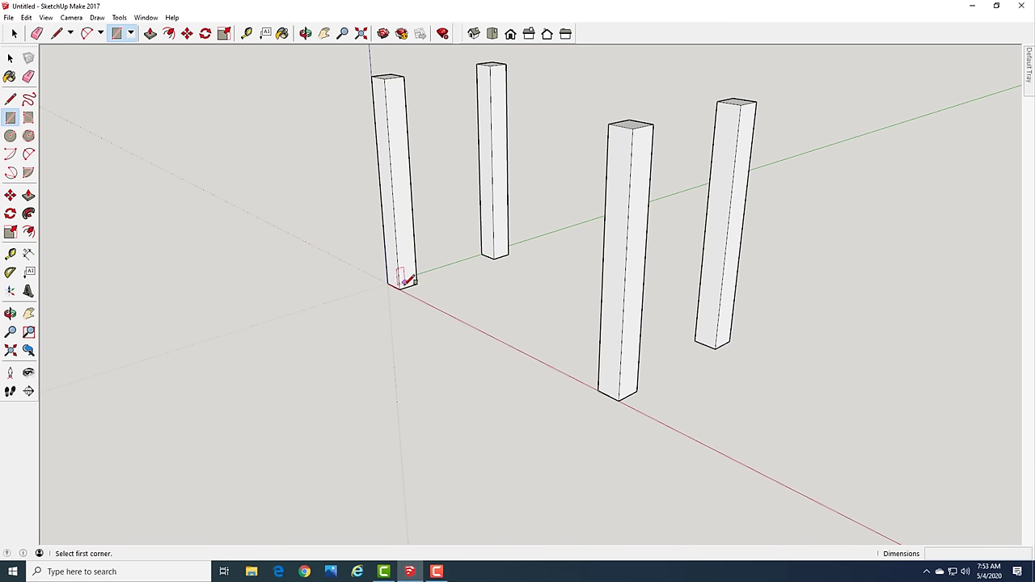
left_click(399, 288)
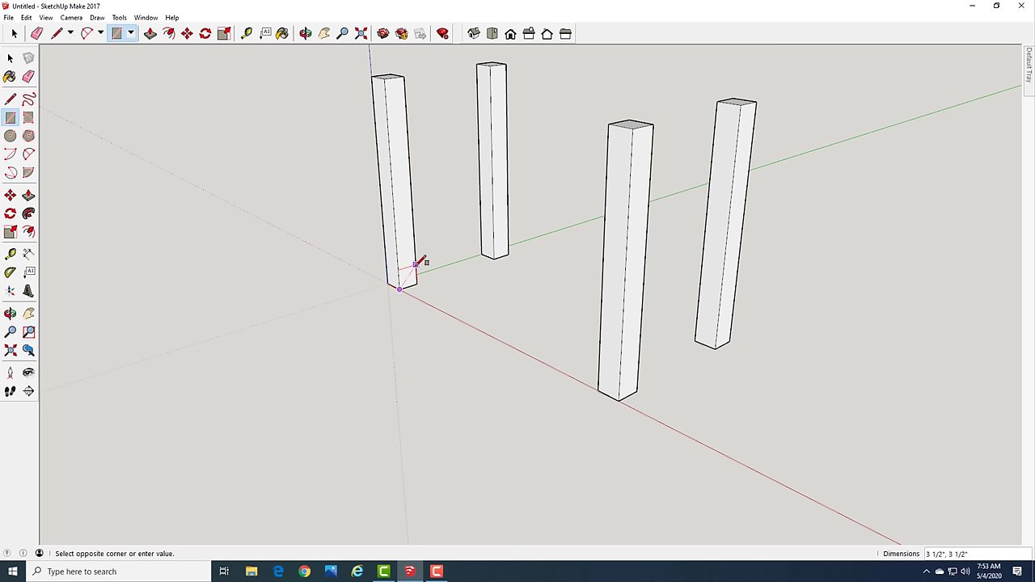
type("3.5,3.5")
left_click(417, 265)
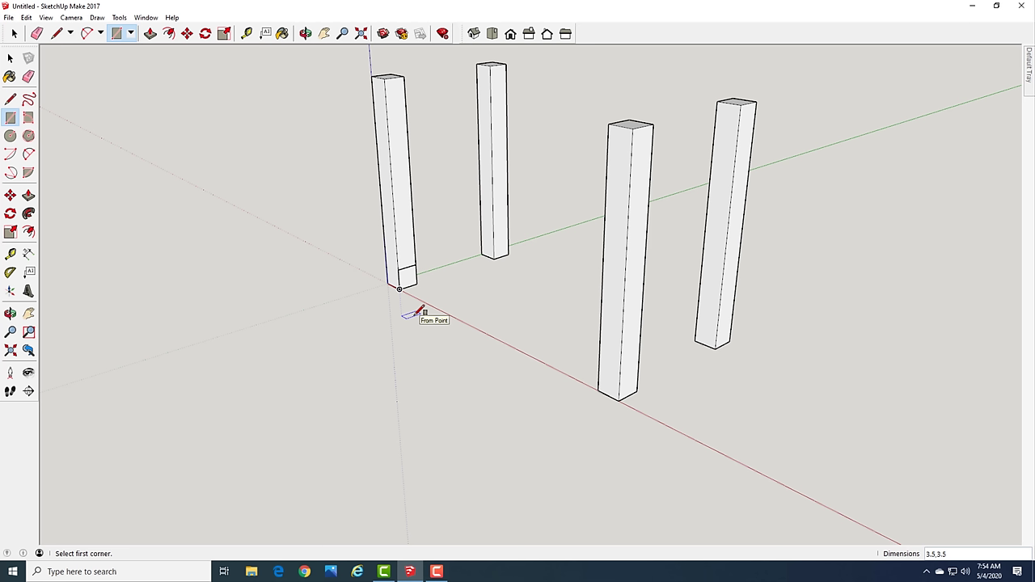
key("p")
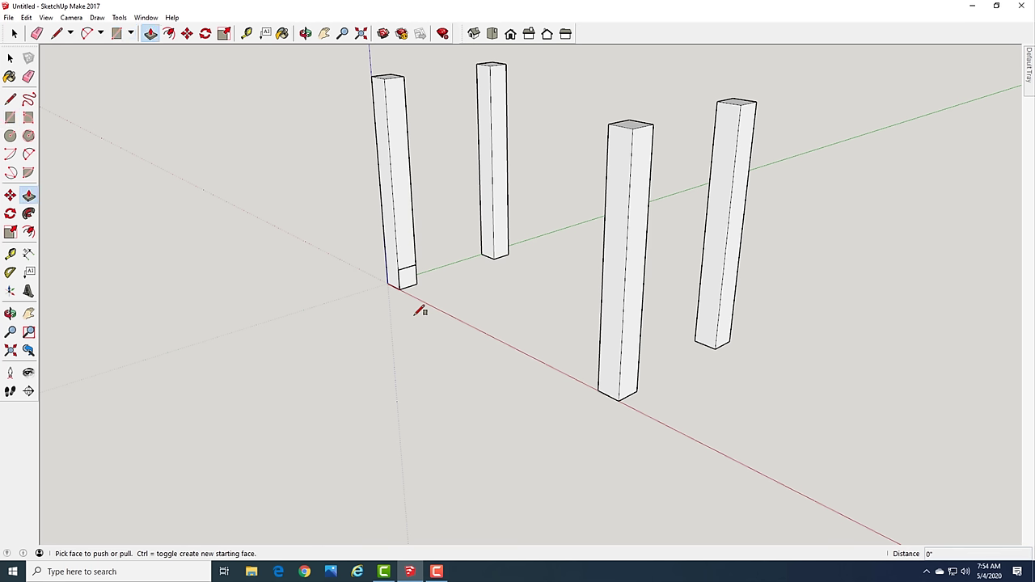
Push/Pull the square 44 1/2 inches along red to the front-right leg's edge
left_click(409, 279)
left_click(409, 279)
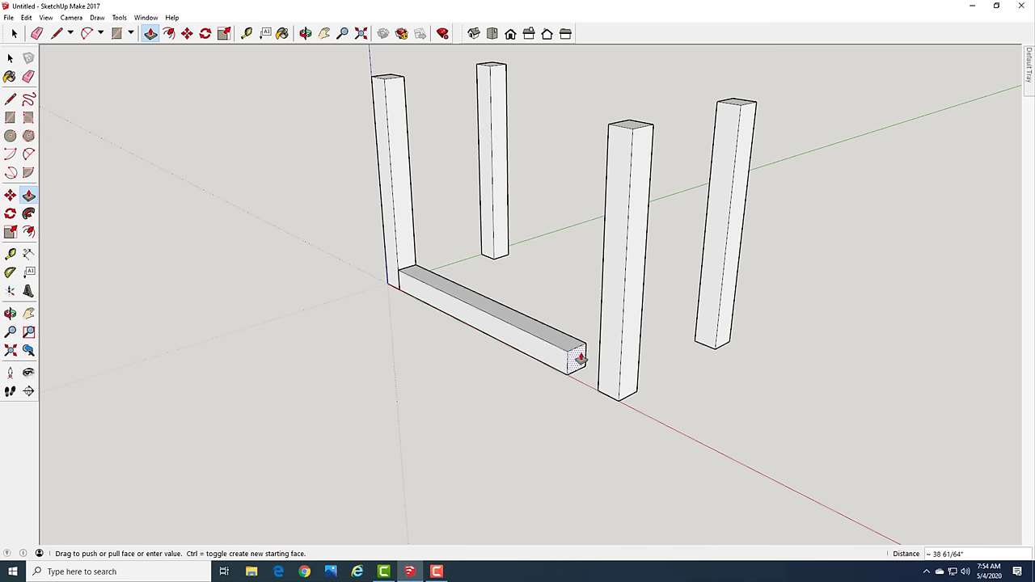
scroll(580, 360, "up", 4)
scroll(582, 362, "up", 1)
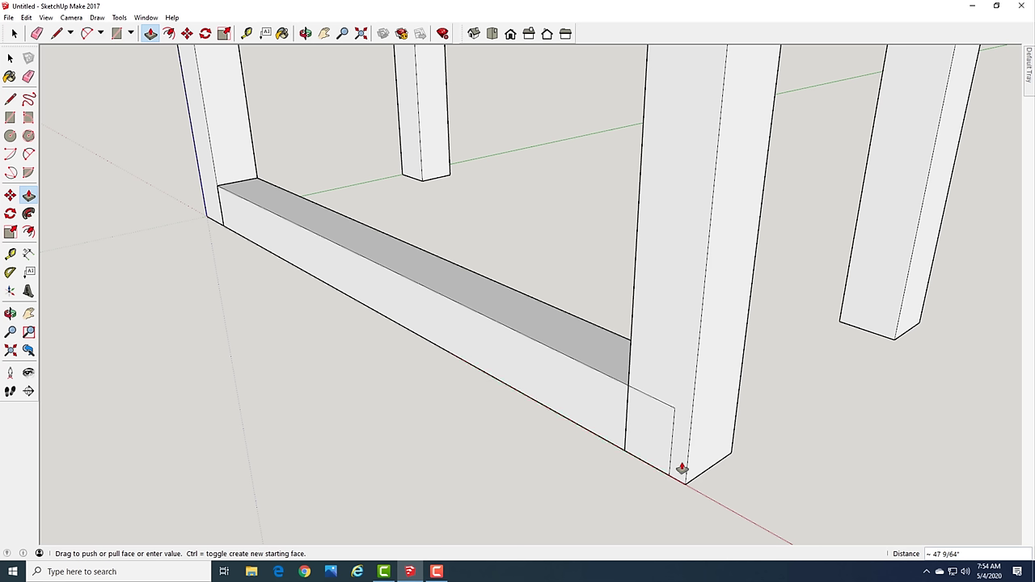
left_click(627, 435)
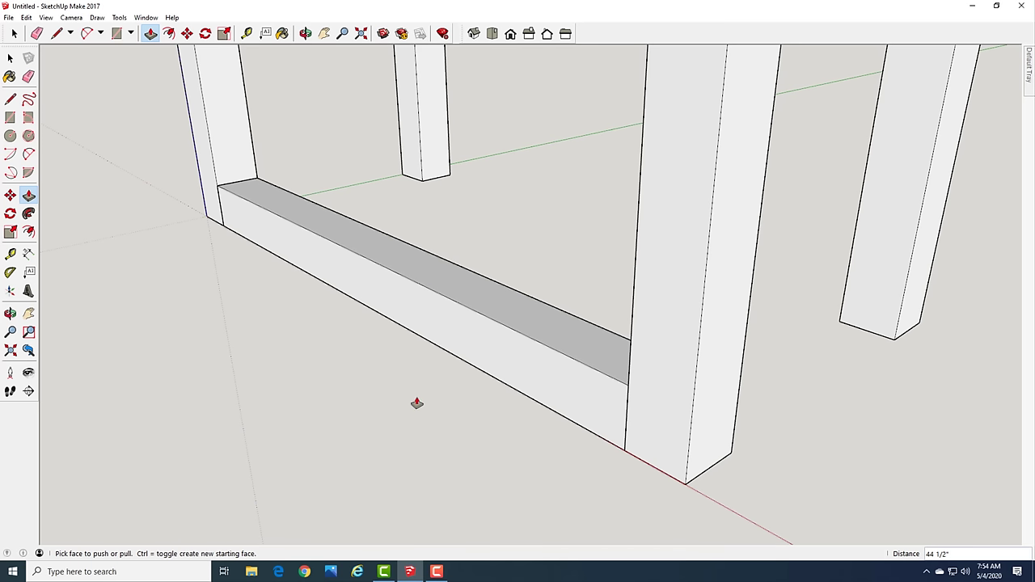
key("space")
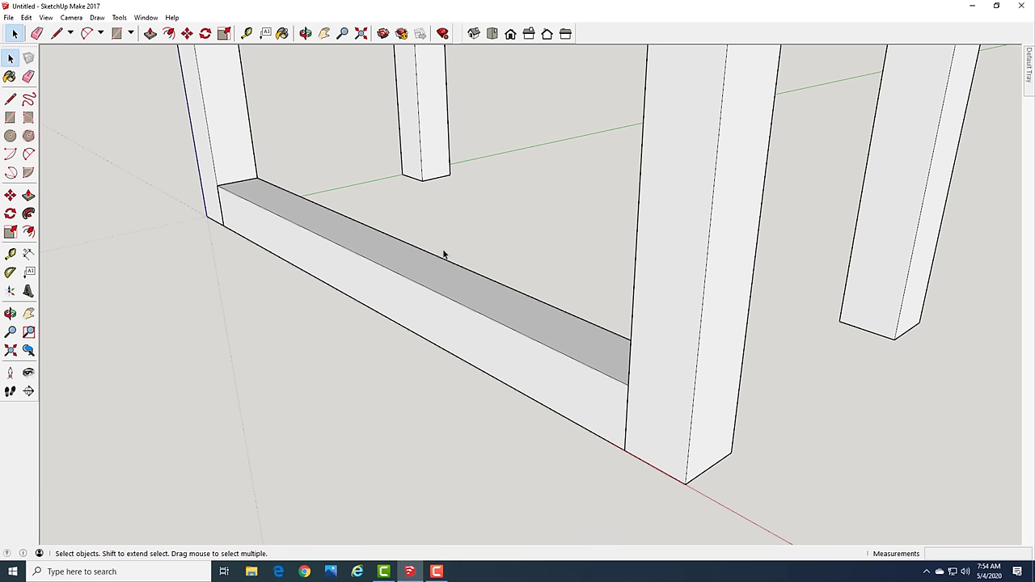
Select the entire rail and make it a component with G
triple_click(396, 292)
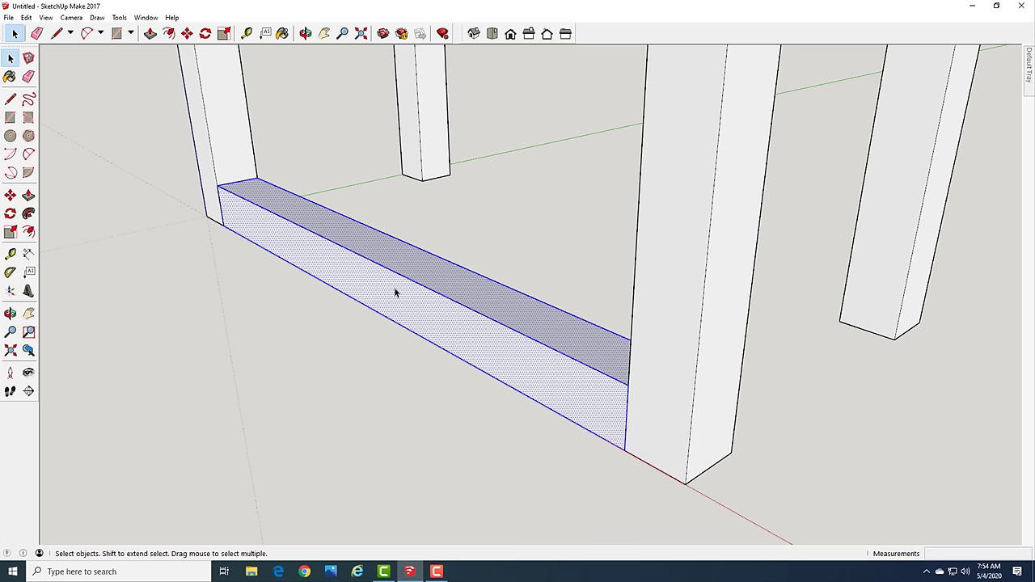
right_click(396, 293)
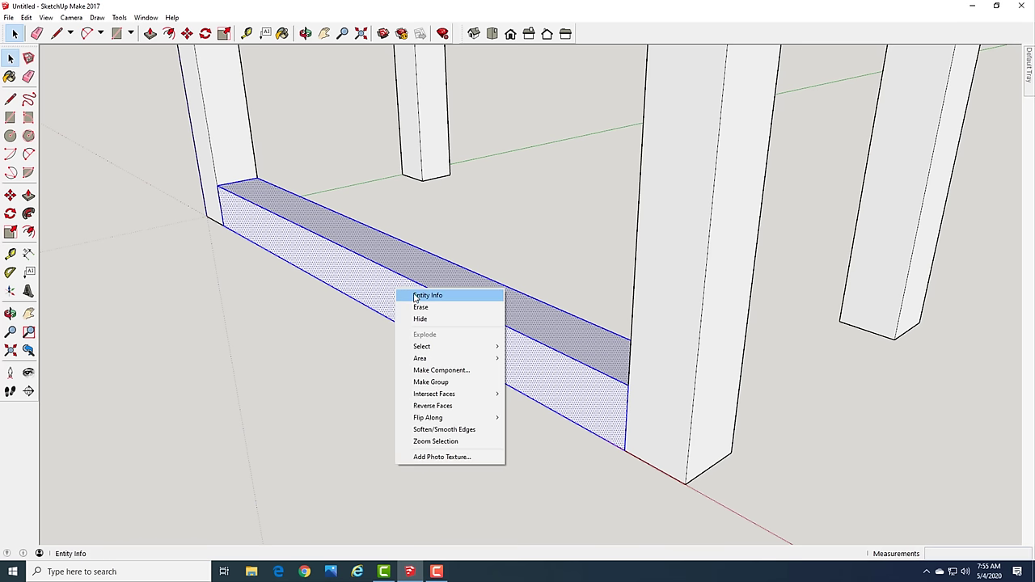
left_click(354, 358)
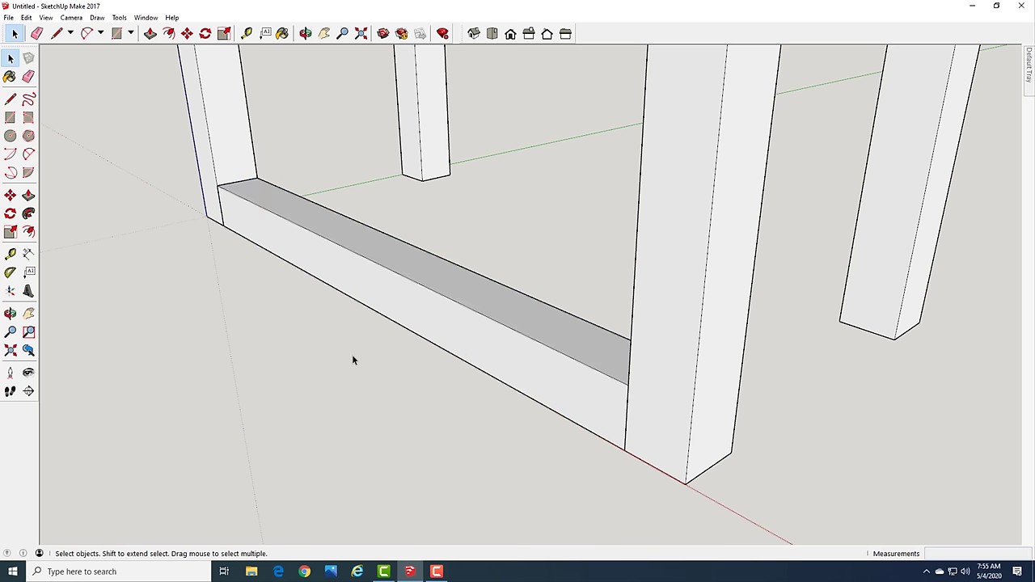
left_click(394, 278)
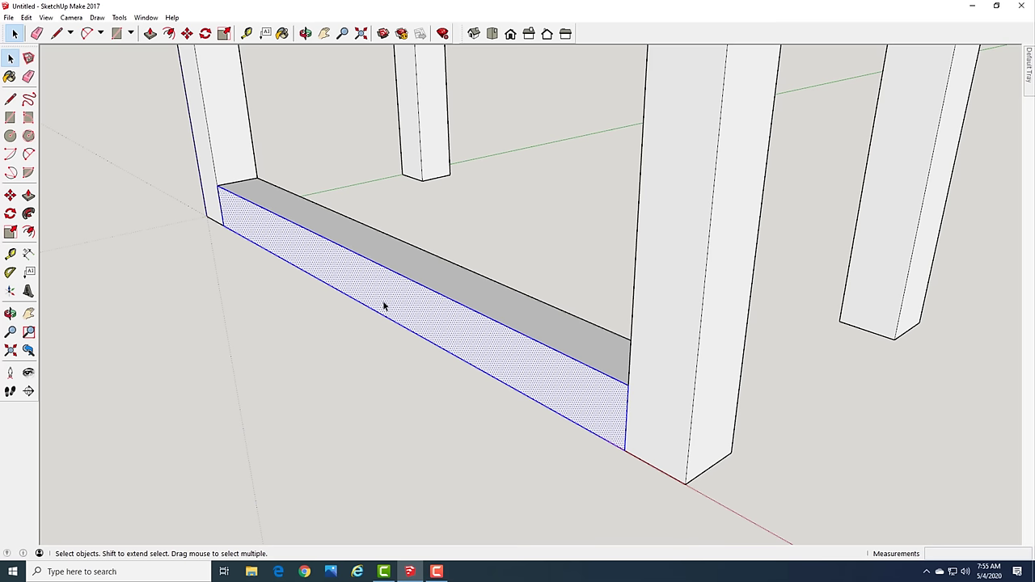
left_click(376, 325)
triple_click(390, 297)
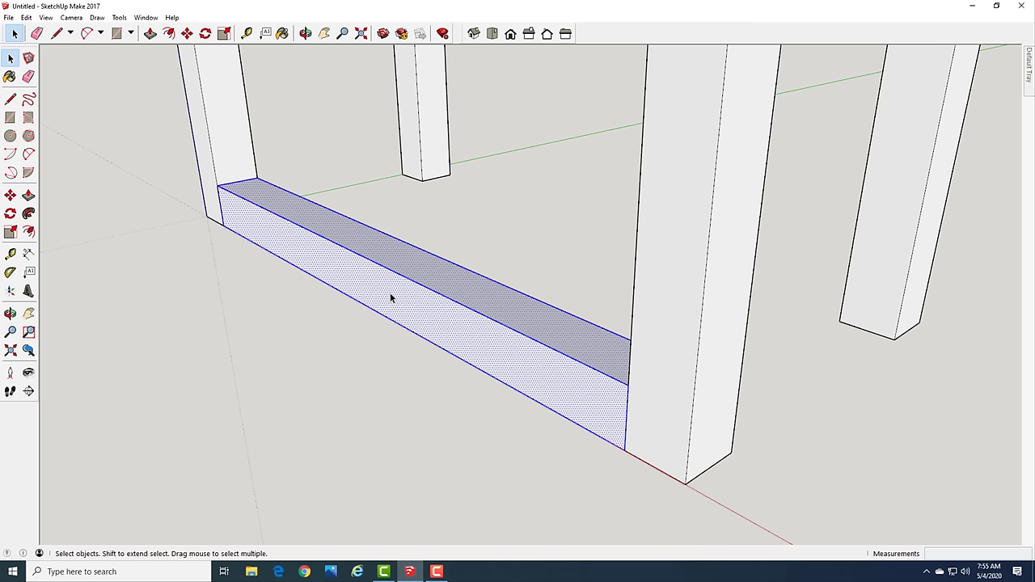
key("g")
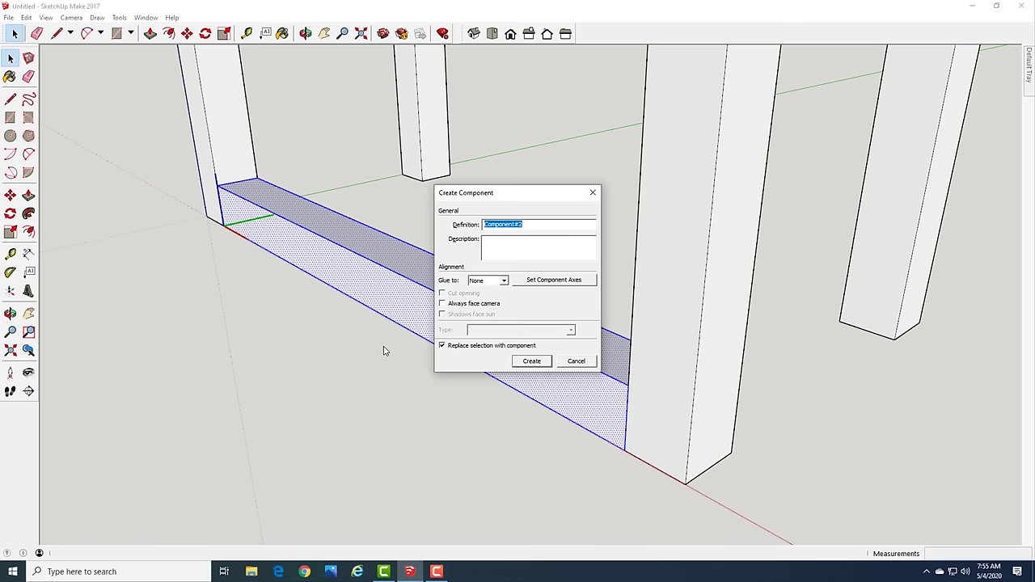
key("Return")
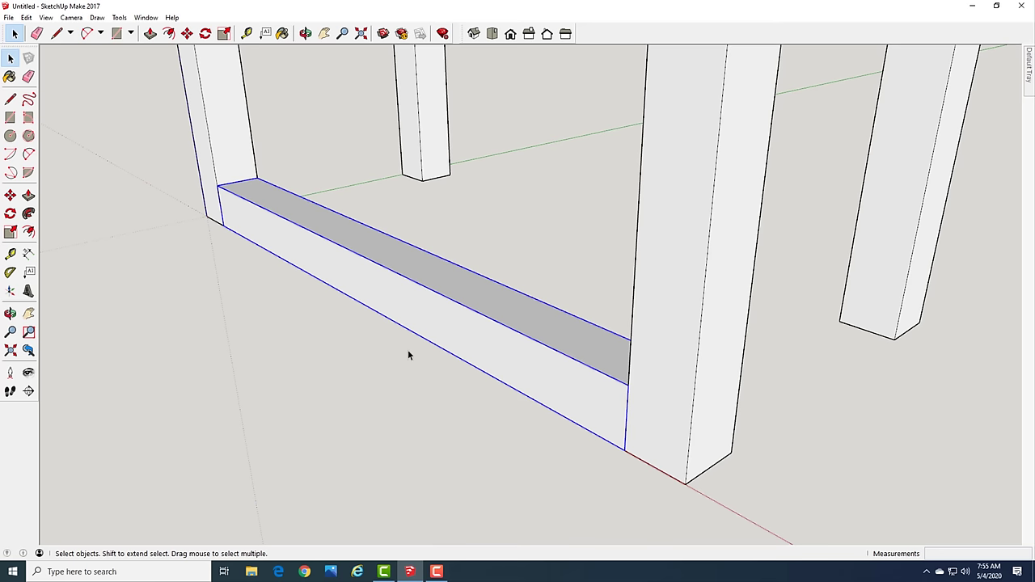
left_click(408, 351)
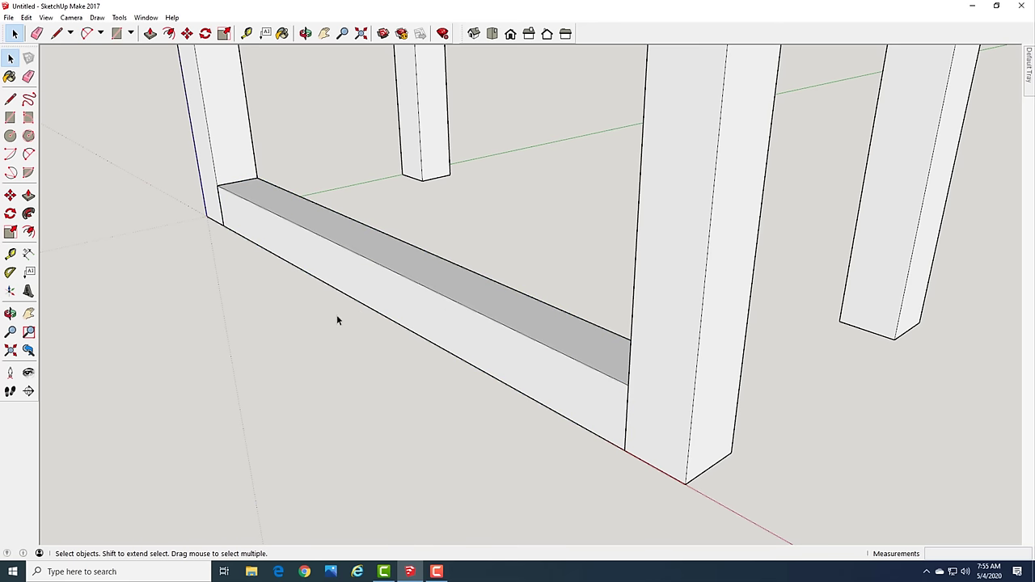
Orbit and zoom to inspect the new rail component between the legs
scroll(337, 316, "down", 4)
left_click_drag(527, 299, 347, 288)
key("space")
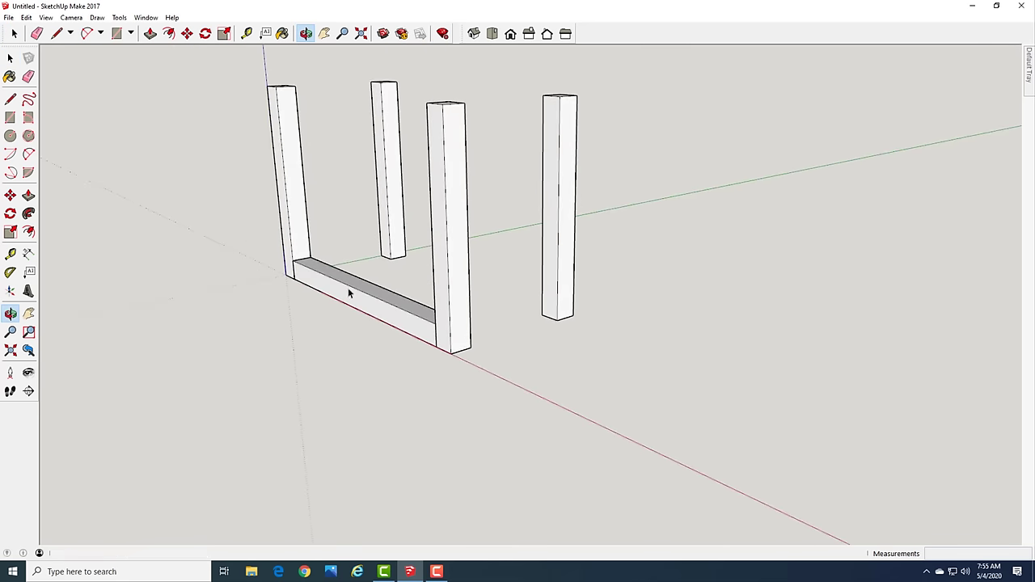
scroll(275, 271, "up", 4)
scroll(298, 279, "down", 5)
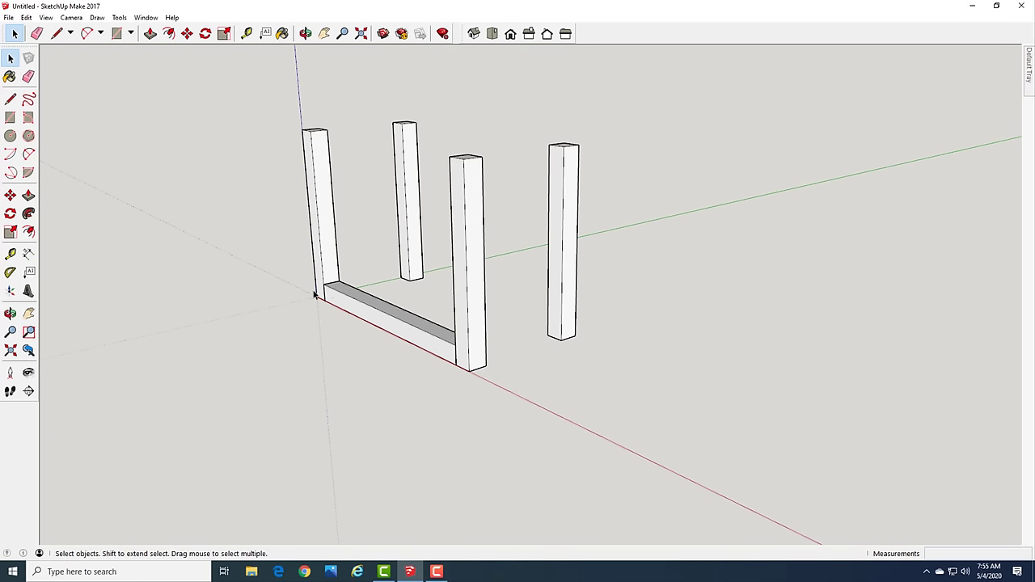
scroll(312, 281, "up", 3)
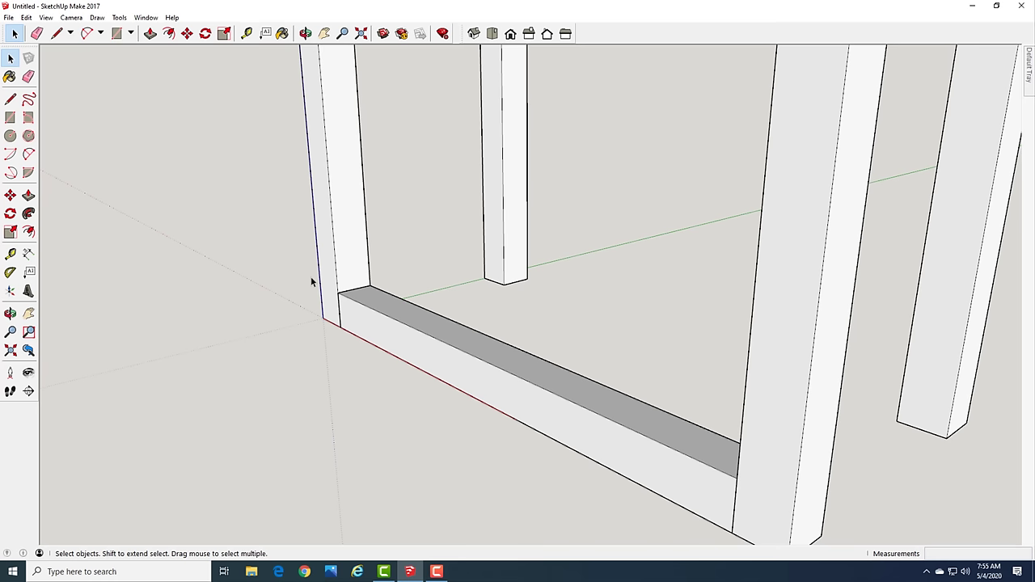
scroll(312, 282, "up", 1)
scroll(311, 281, "down", 1)
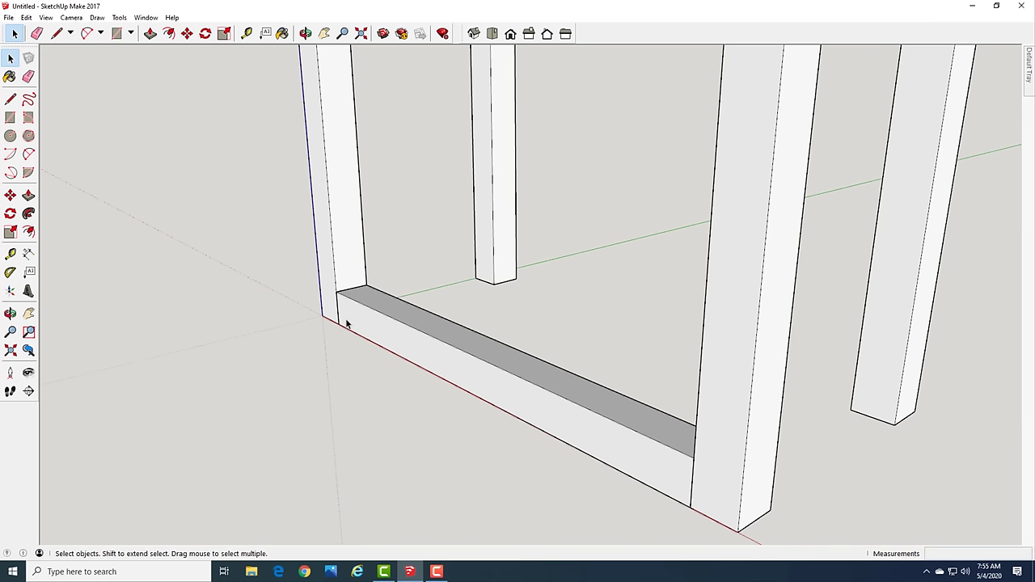
Move the rail 12 inches up the blue axis along the front legs
key("m")
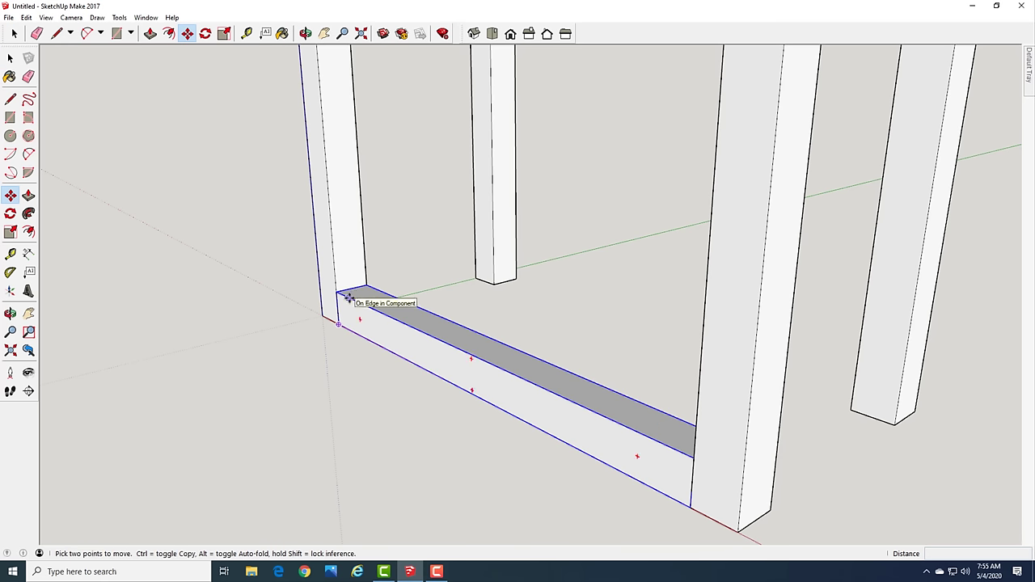
left_click(349, 297)
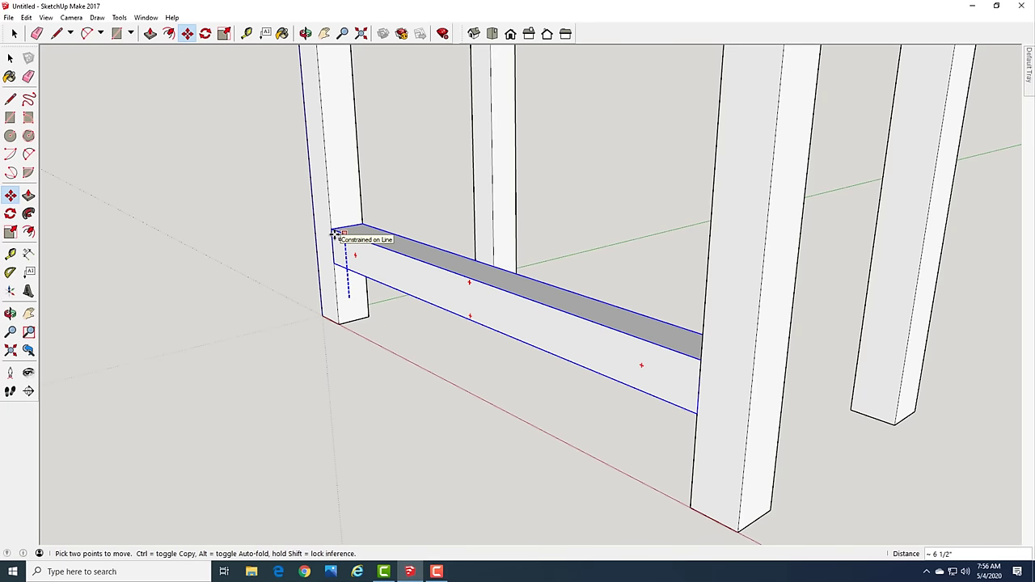
type("12")
key("Return")
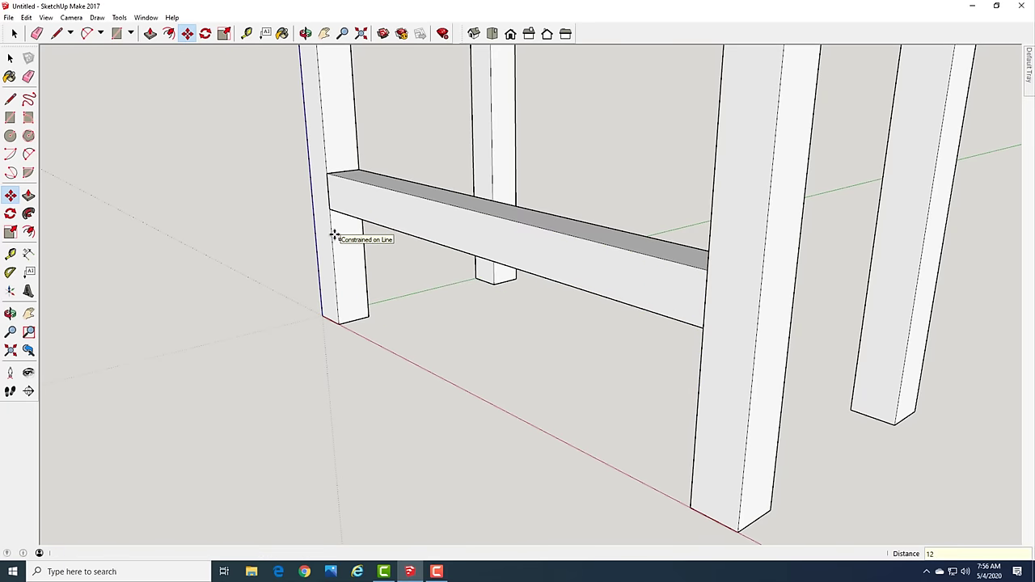
scroll(334, 234, "down", 5)
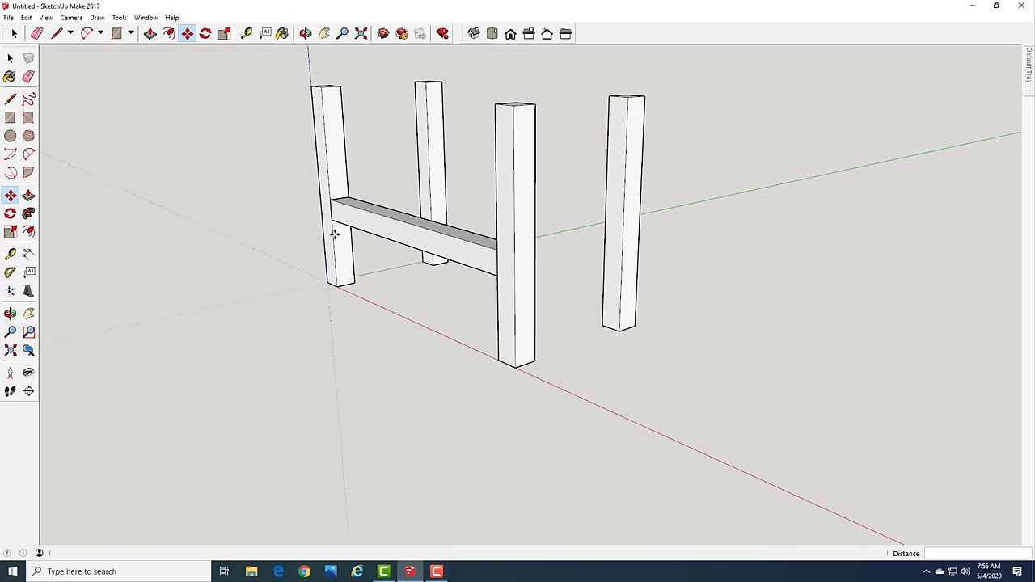
key("space")
middle_click_drag(339, 261, 595, 360)
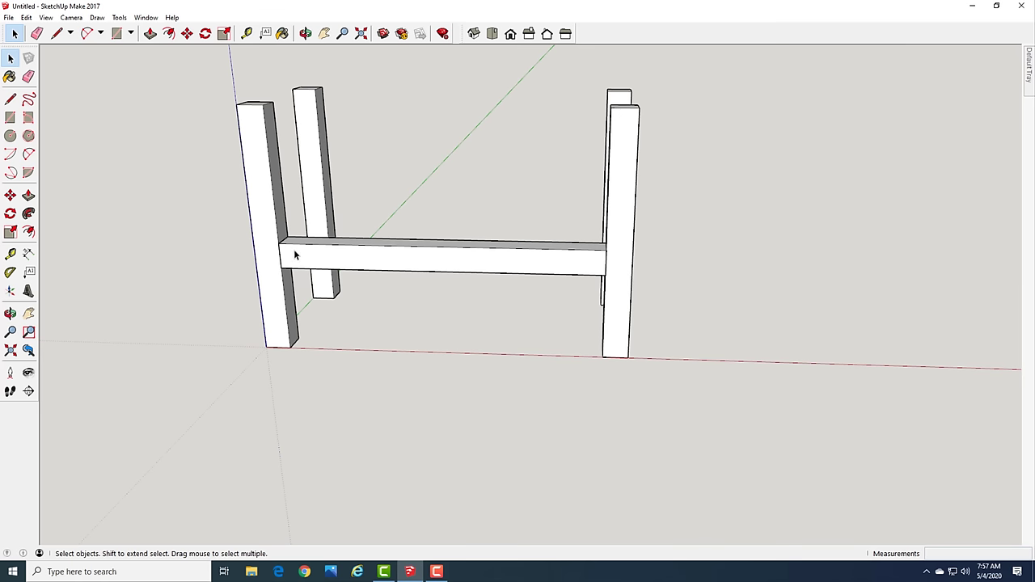
scroll(358, 277, "down", 5)
scroll(309, 316, "up", 6)
scroll(342, 293, "down", 3)
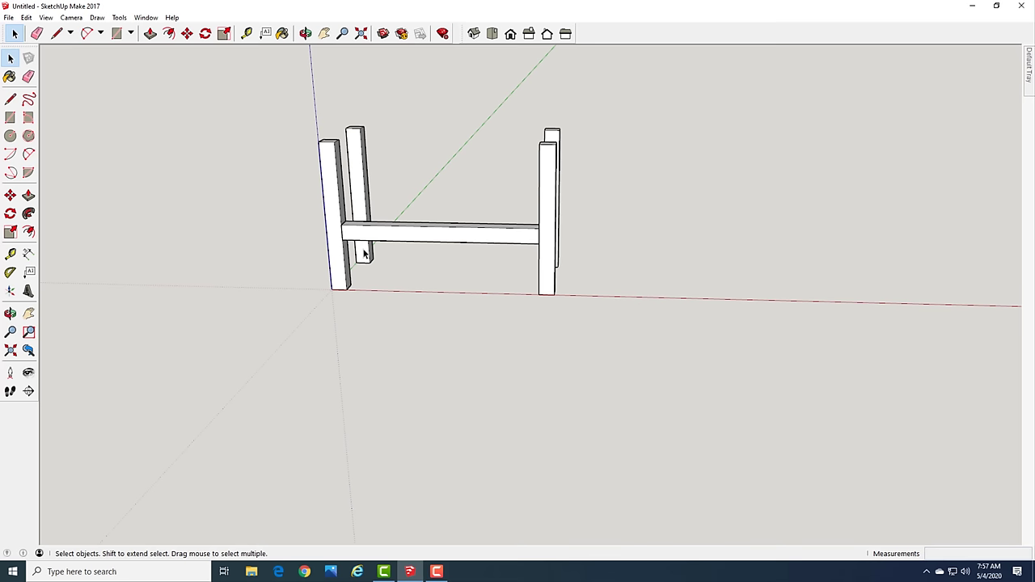
scroll(378, 241, "down", 3)
middle_click_drag(444, 255, 363, 231)
scroll(380, 235, "up", 6)
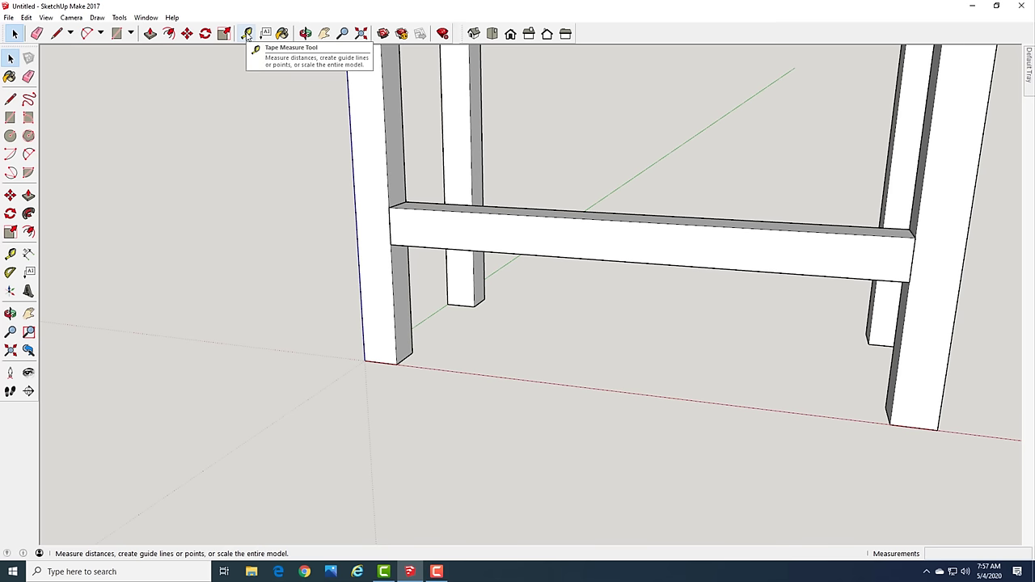
key("t")
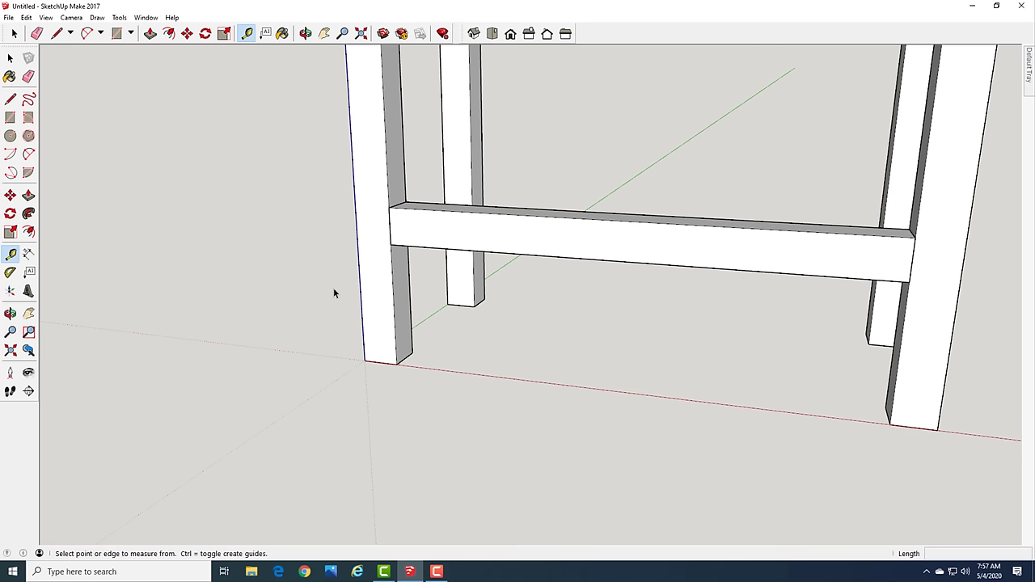
left_click(404, 357)
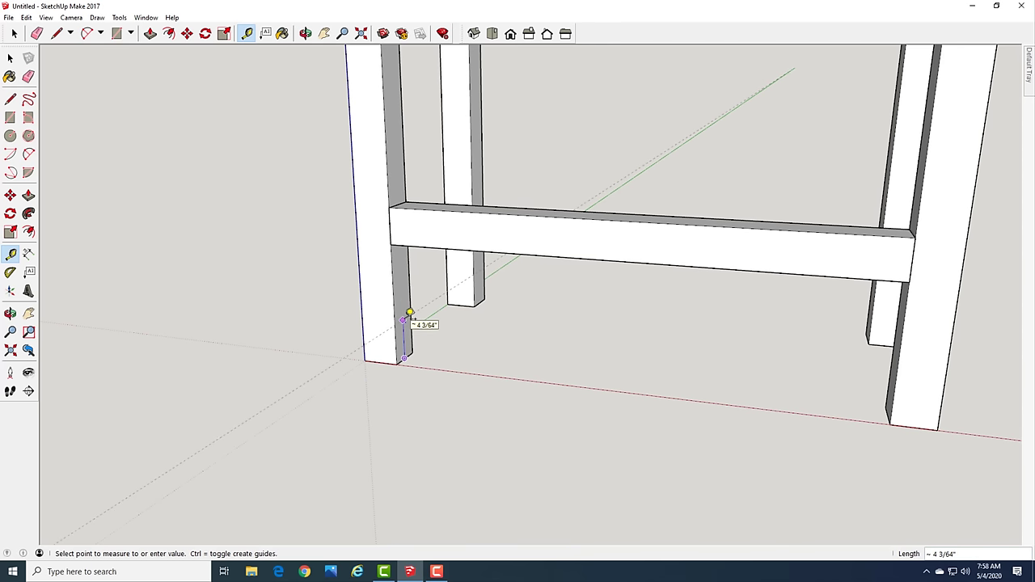
key("space")
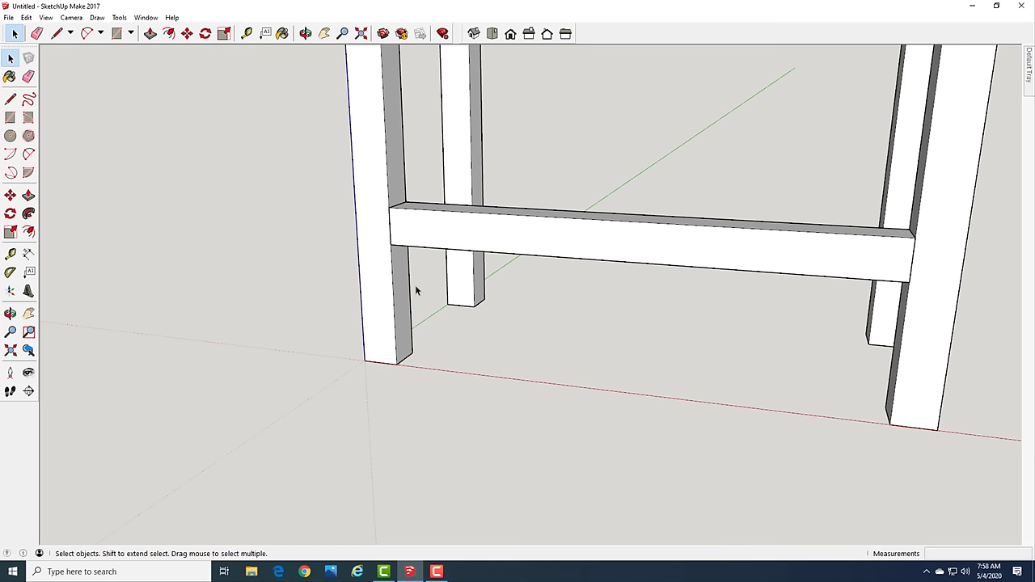
Move the long side rail 3.5 inches down along the blue axis
key("m")
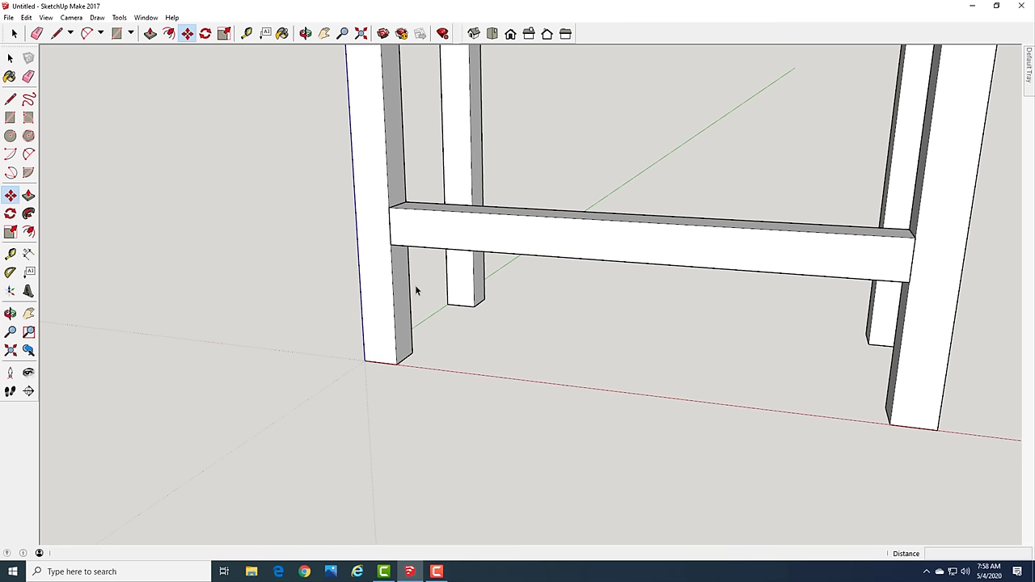
left_click(431, 222)
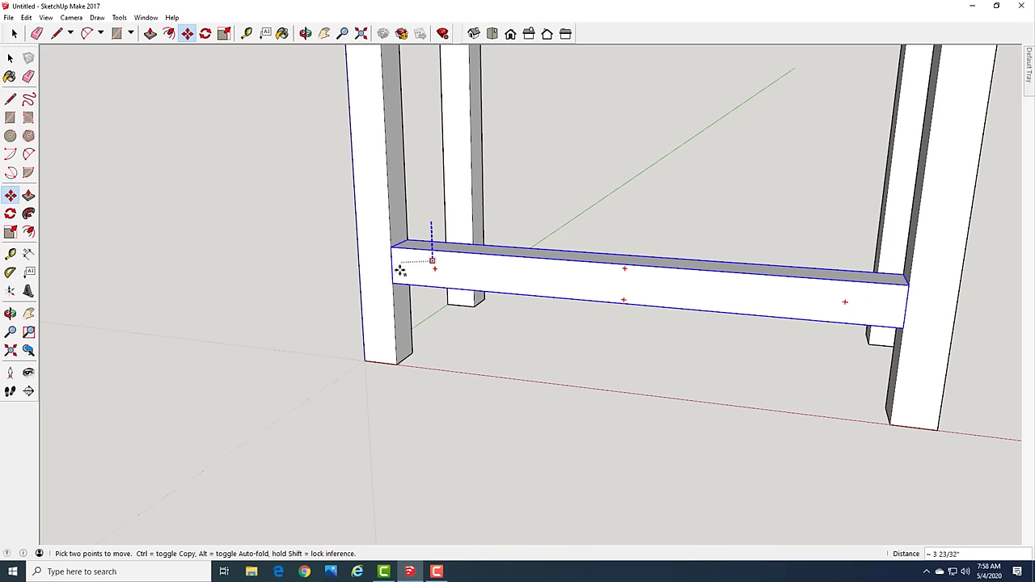
type("3.")
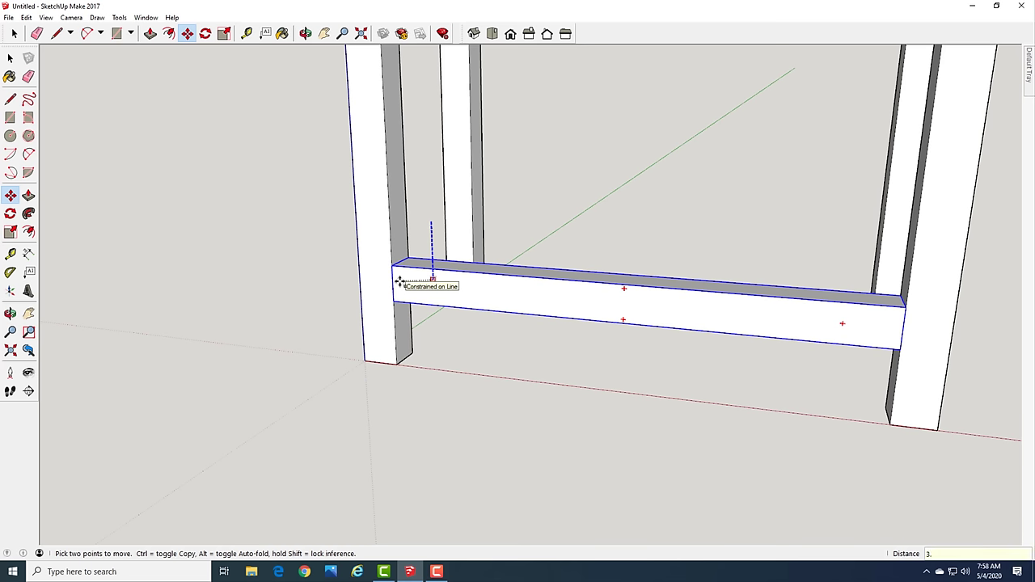
type("5")
key("Return")
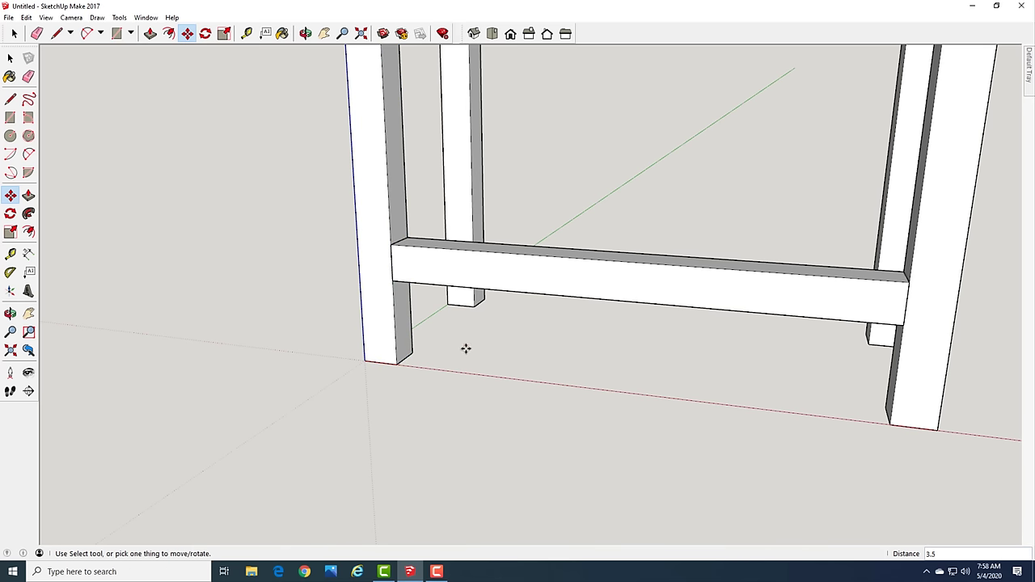
key("space")
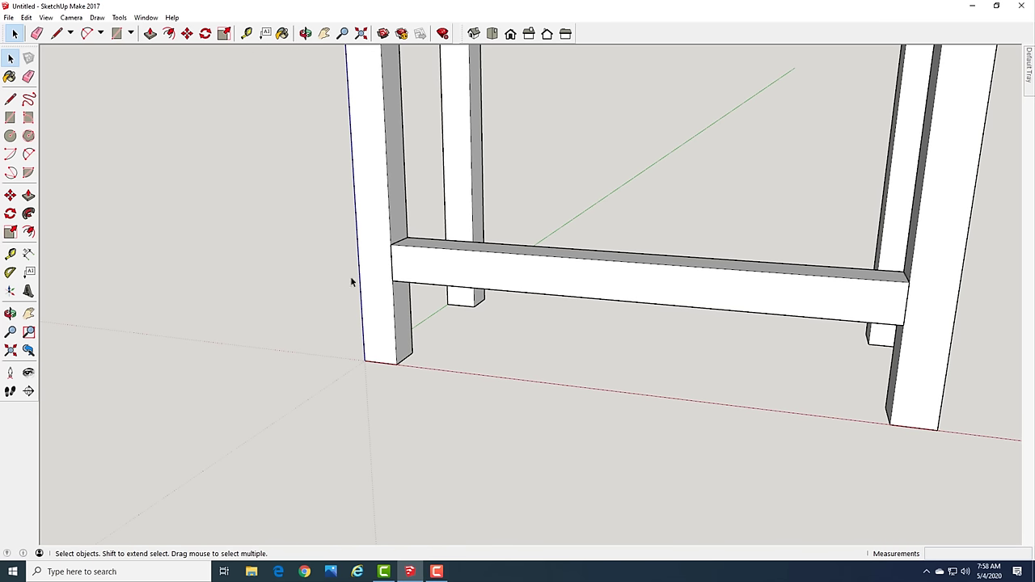
key("t")
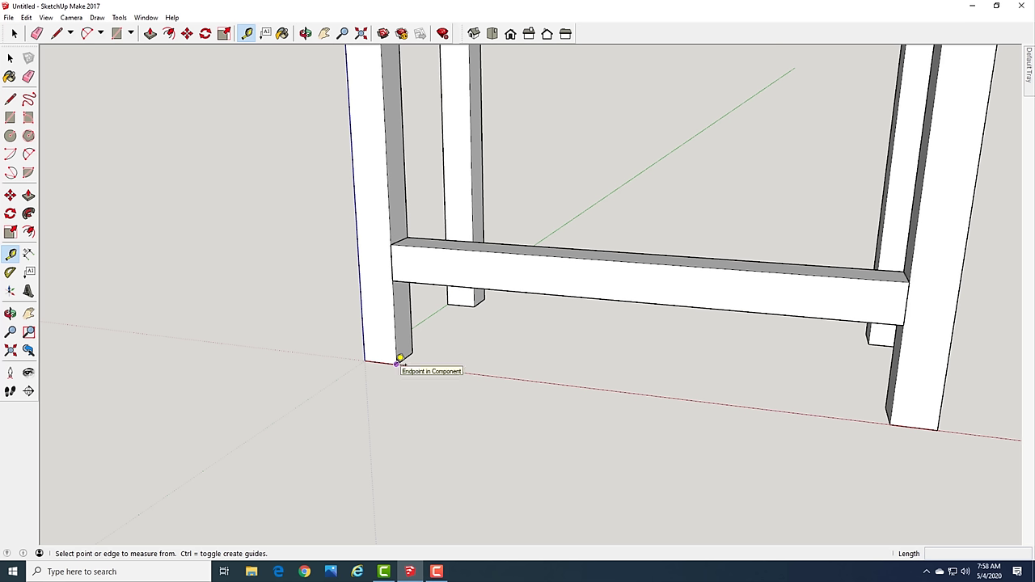
left_click(397, 360)
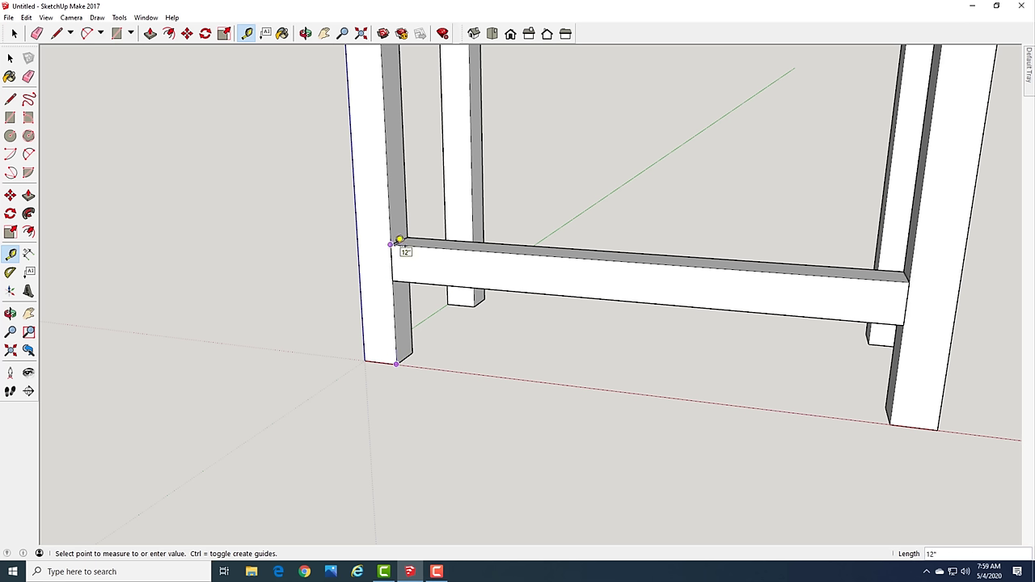
left_click(399, 240)
left_click(395, 362)
key("space")
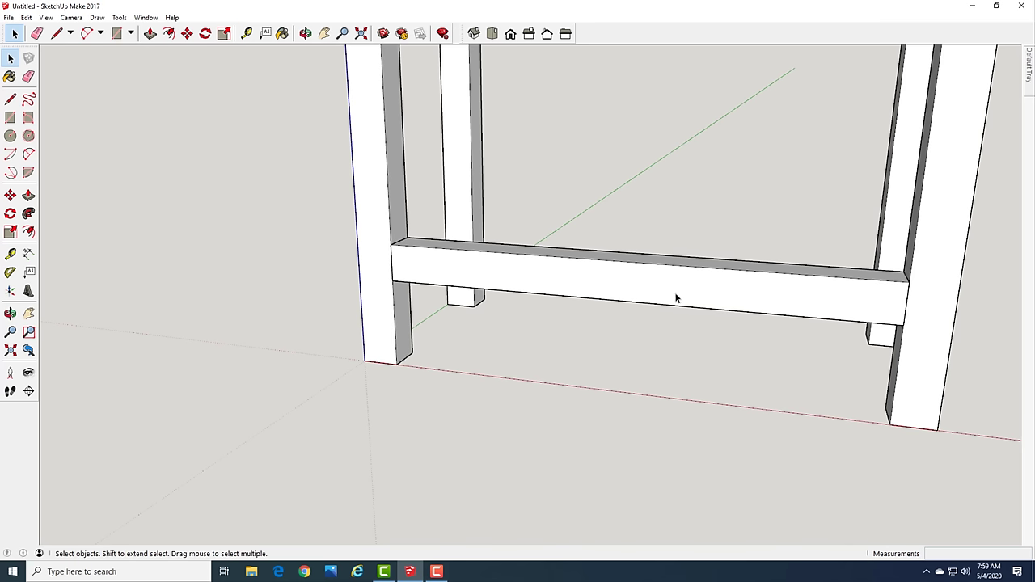
mouse_move(710, 352)
middle_mouse_down()
mouse_move(480, 383)
mouse_move(605, 371)
middle_mouse_up()
scroll(604, 371, "down", 5)
scroll(605, 371, "up", 4)
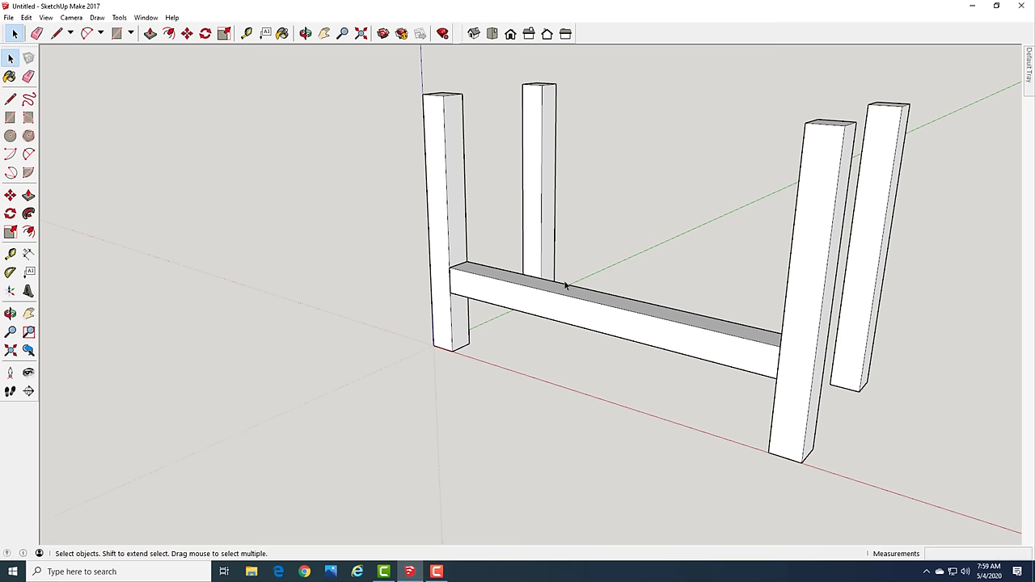
scroll(536, 292, "up", 4)
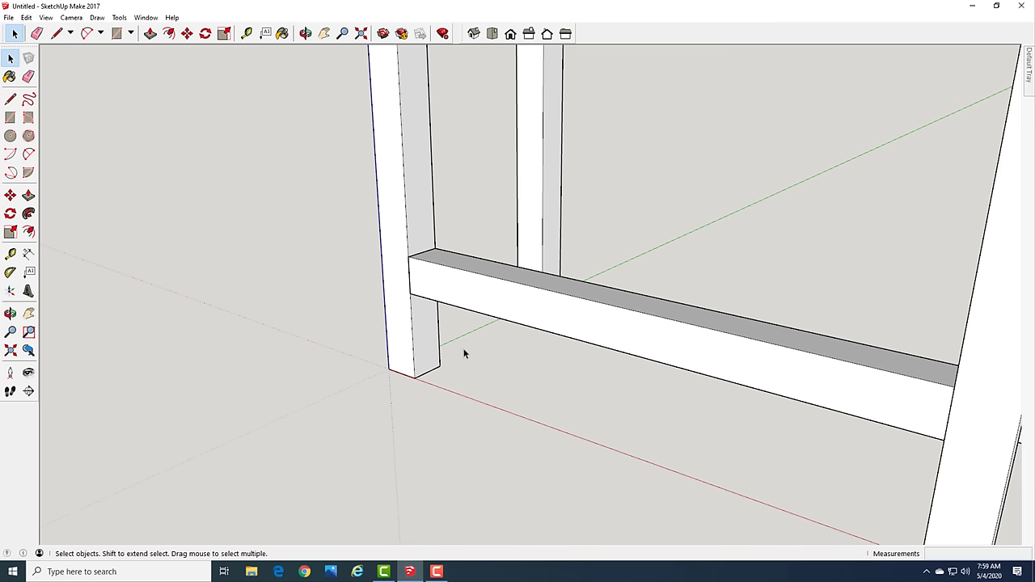
Copy the side rail 20.5 inches back along the green axis
key("m")
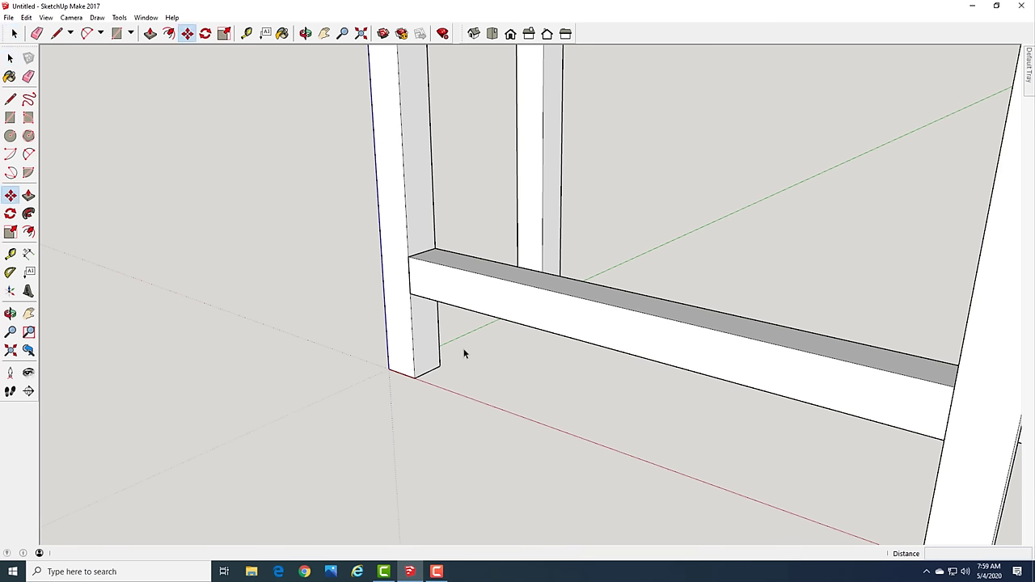
left_click(474, 259)
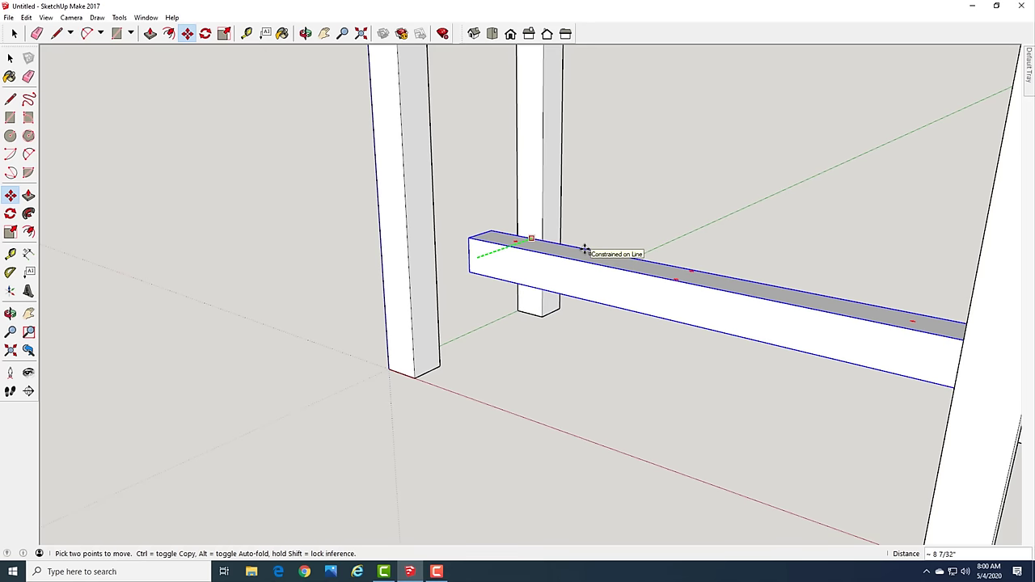
key("ctrl")
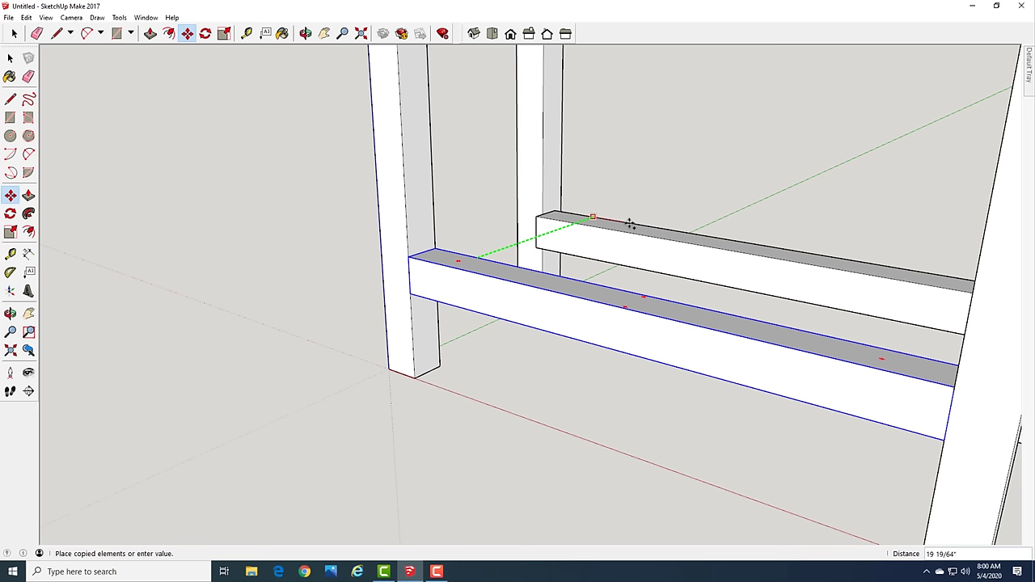
type("20.5")
key("Return")
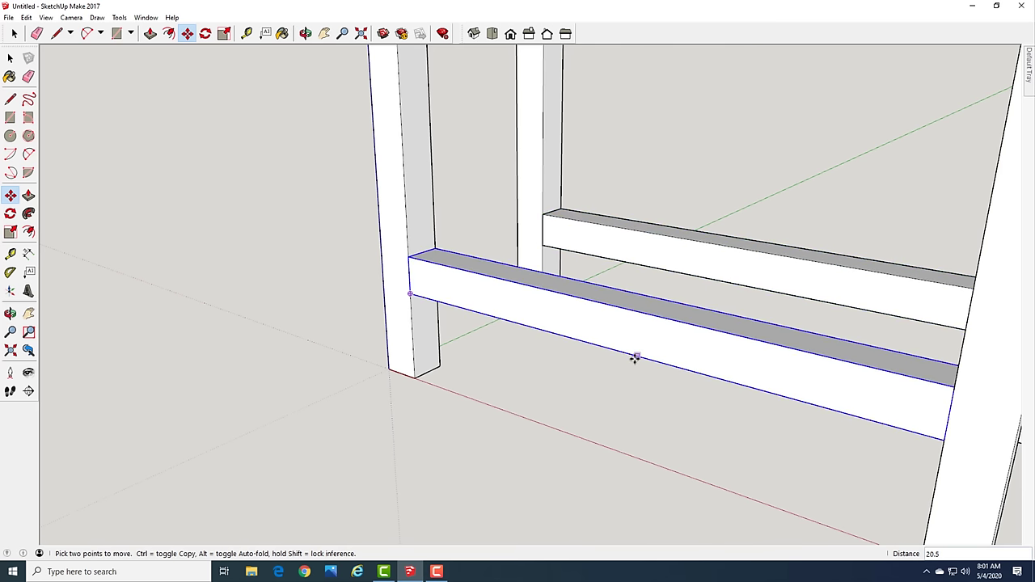
key("space")
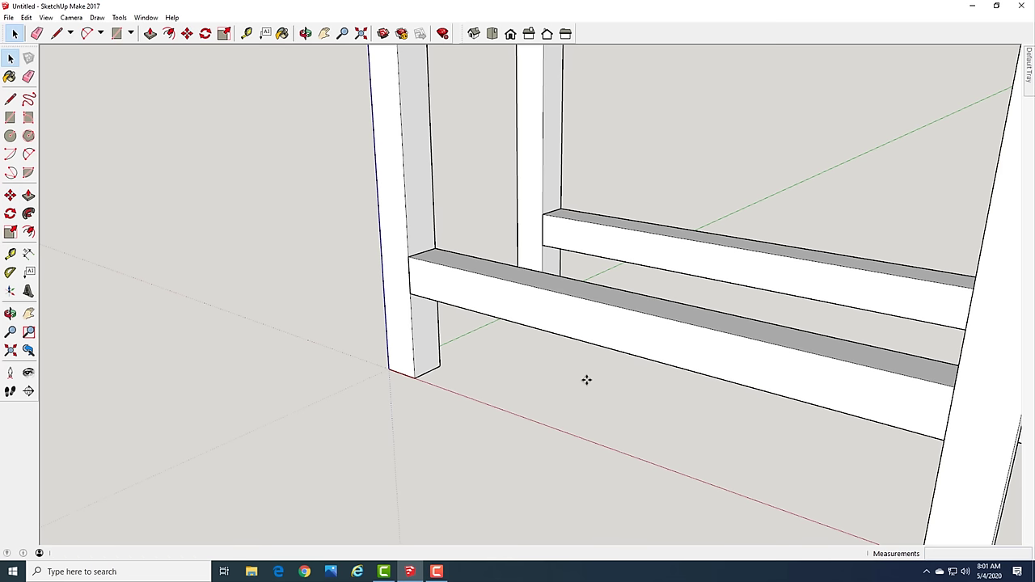
Flip the copied rail along the Component's Green direction
left_click(694, 246)
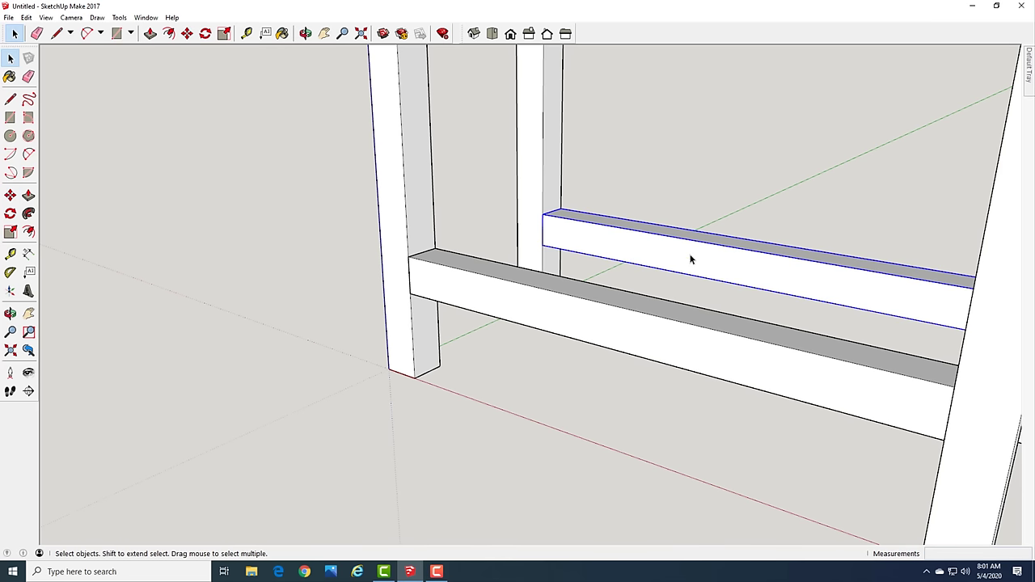
right_click(691, 258)
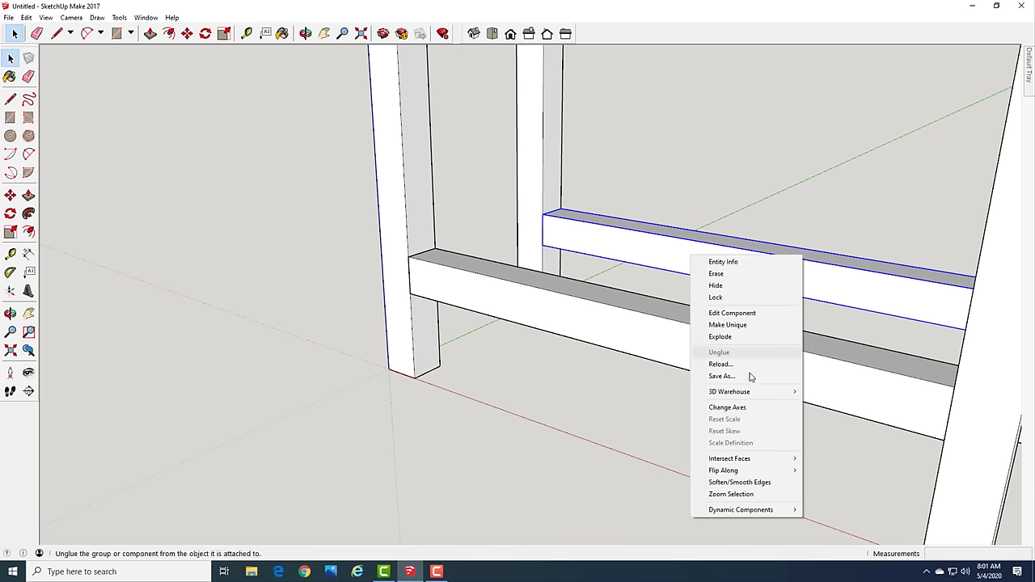
mouse_move(772, 474)
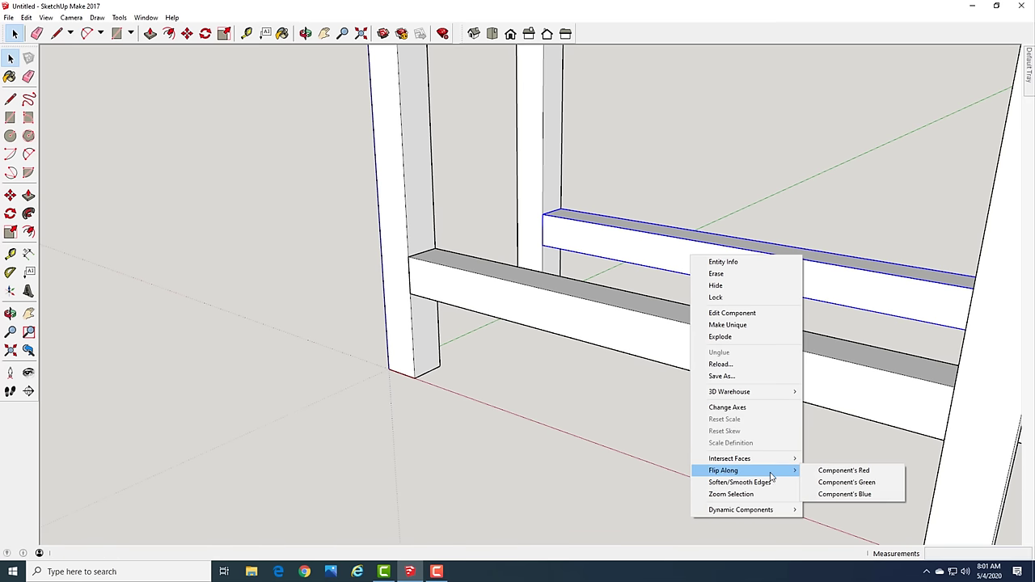
left_click(861, 483)
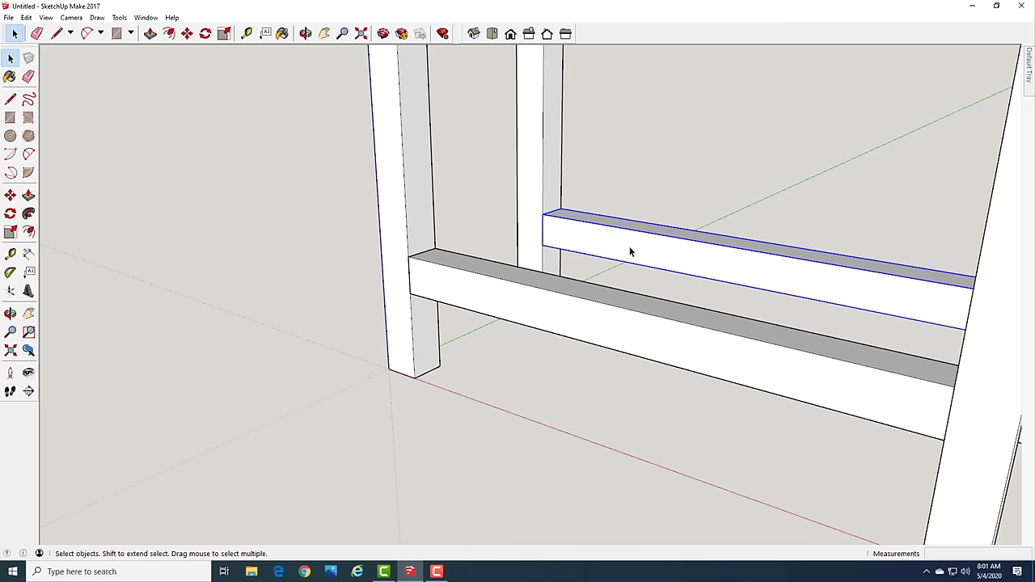
Orbit and zoom in on the inside base of the front-left leg
left_click(514, 354)
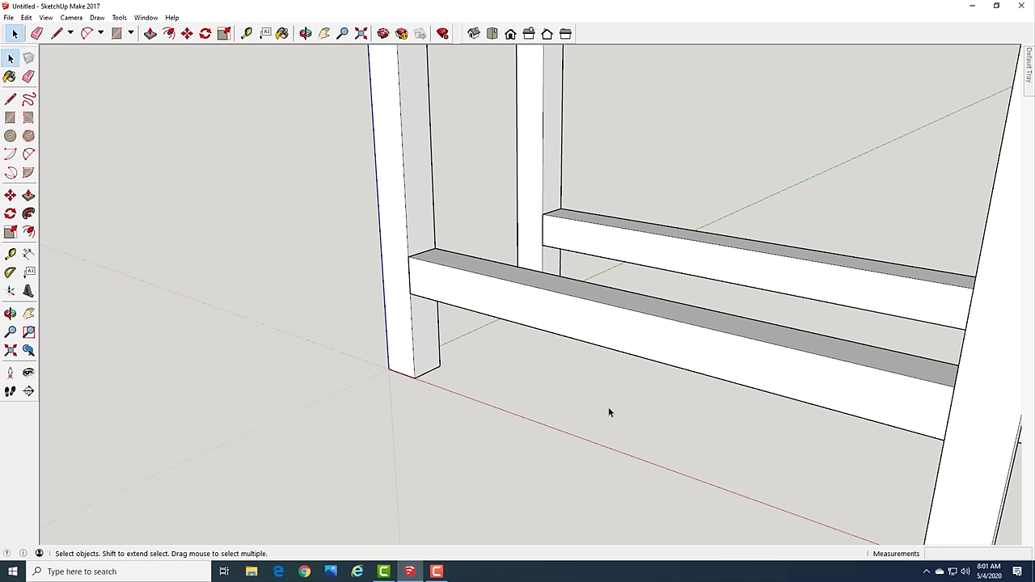
scroll(608, 406, "down", 3)
scroll(661, 406, "down", 2)
middle_click_drag(679, 397, 375, 294)
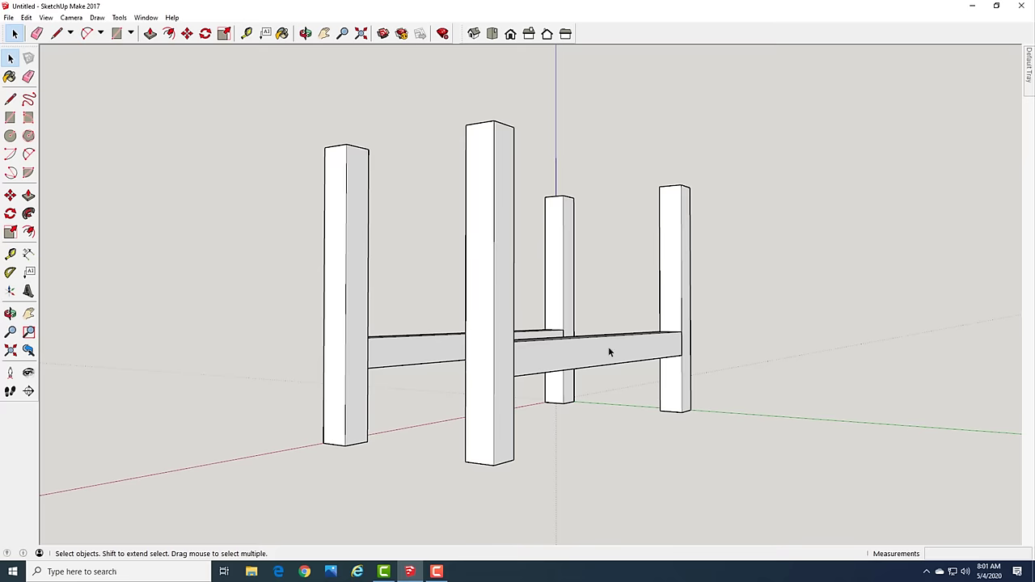
middle_click_drag(610, 351, 525, 425)
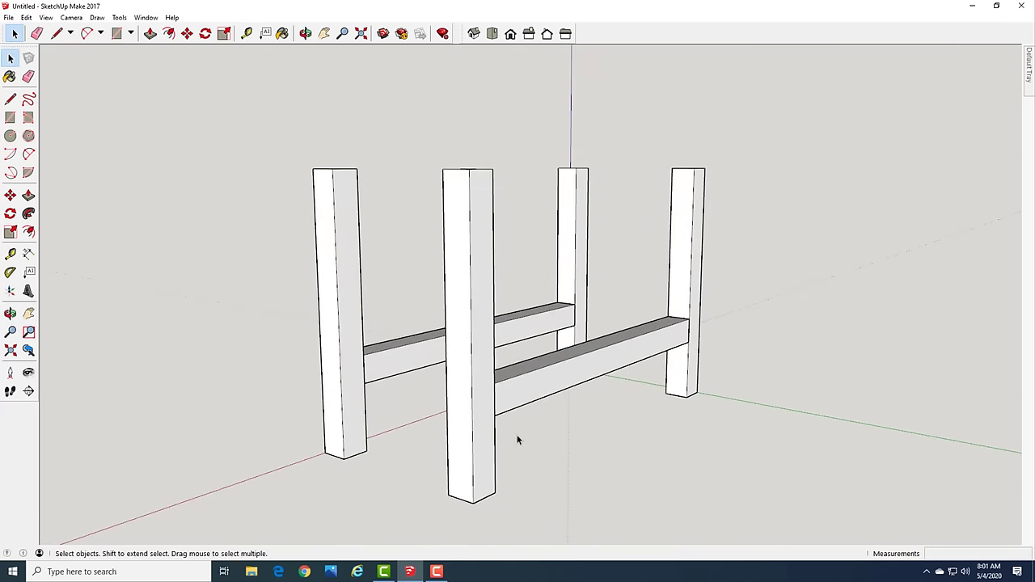
scroll(391, 464, "up", 5)
scroll(390, 464, "down", 4)
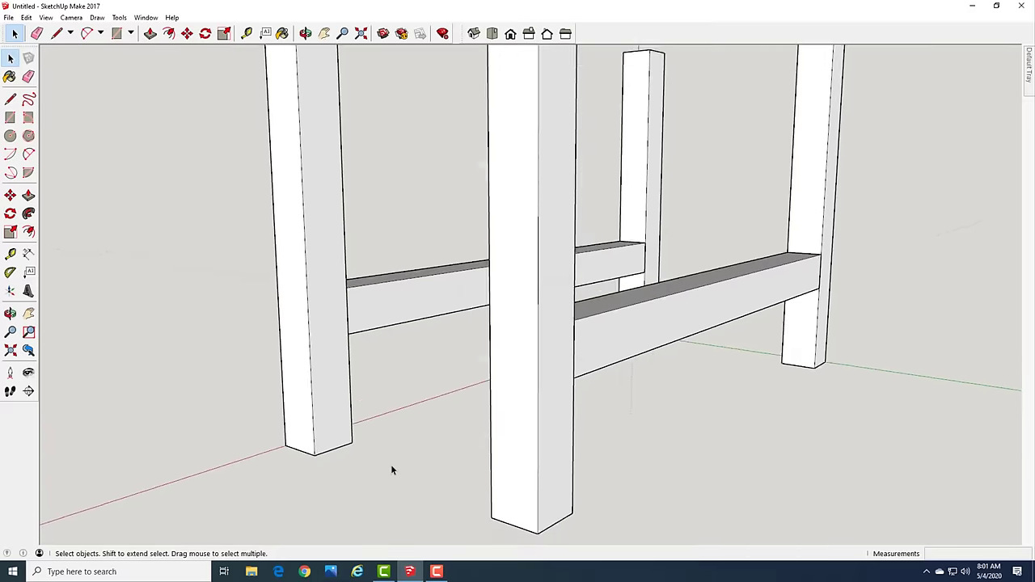
scroll(390, 464, "up", 5)
scroll(391, 465, "down", 5)
middle_click_drag(388, 483, 381, 453)
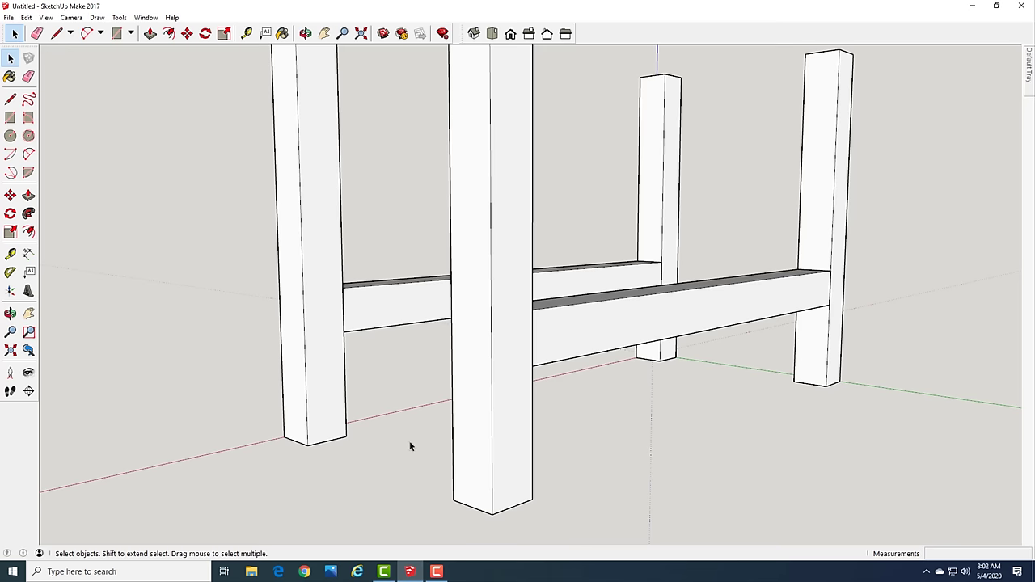
mouse_move(413, 435)
middle_mouse_down()
mouse_move(448, 453)
mouse_move(525, 455)
mouse_move(376, 433)
mouse_move(456, 439)
mouse_move(464, 420)
mouse_move(419, 448)
middle_mouse_up()
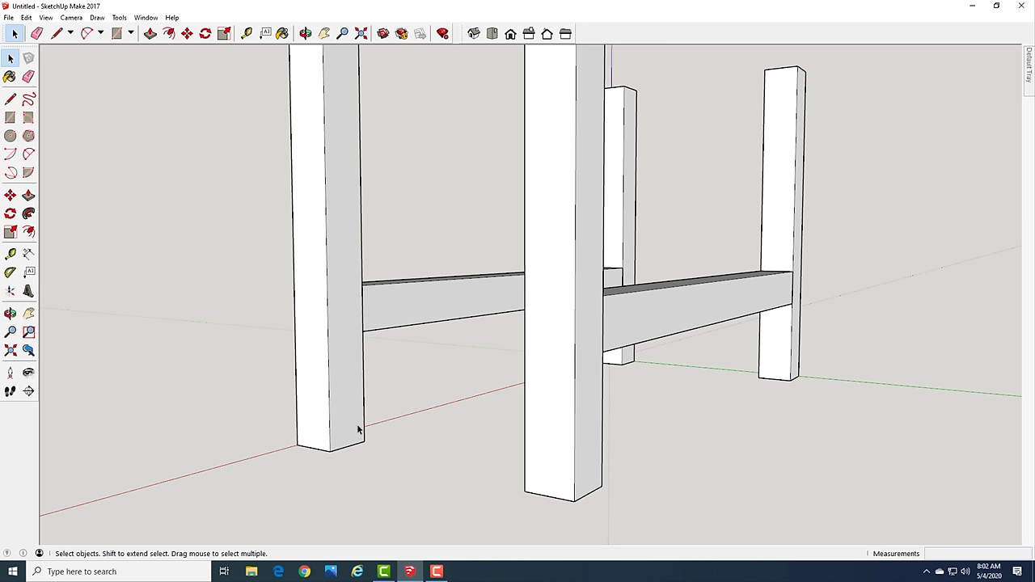
Draw a 3.5,3.5 inch square at the near leg's bottom corner
key("r")
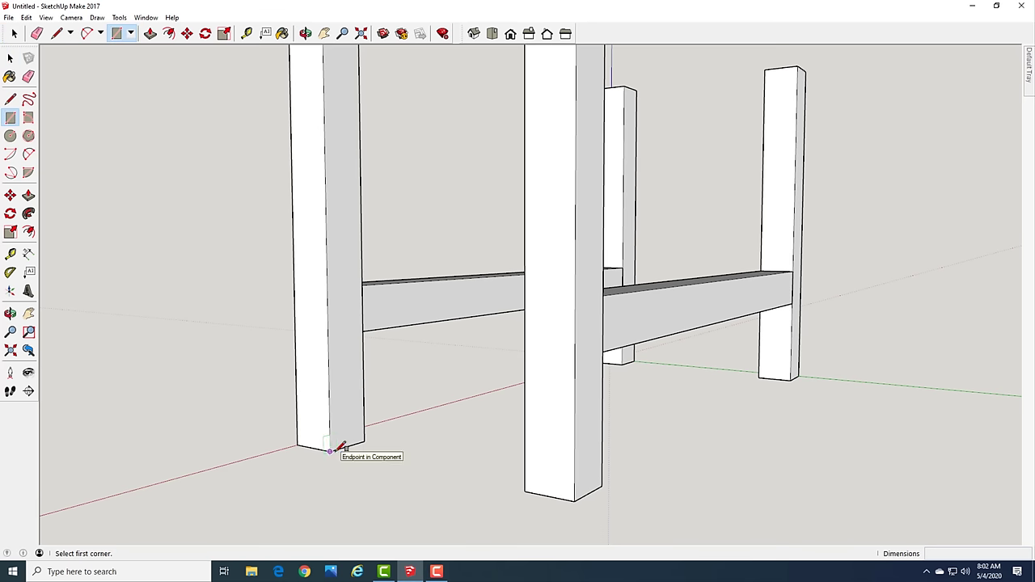
left_click(330, 451)
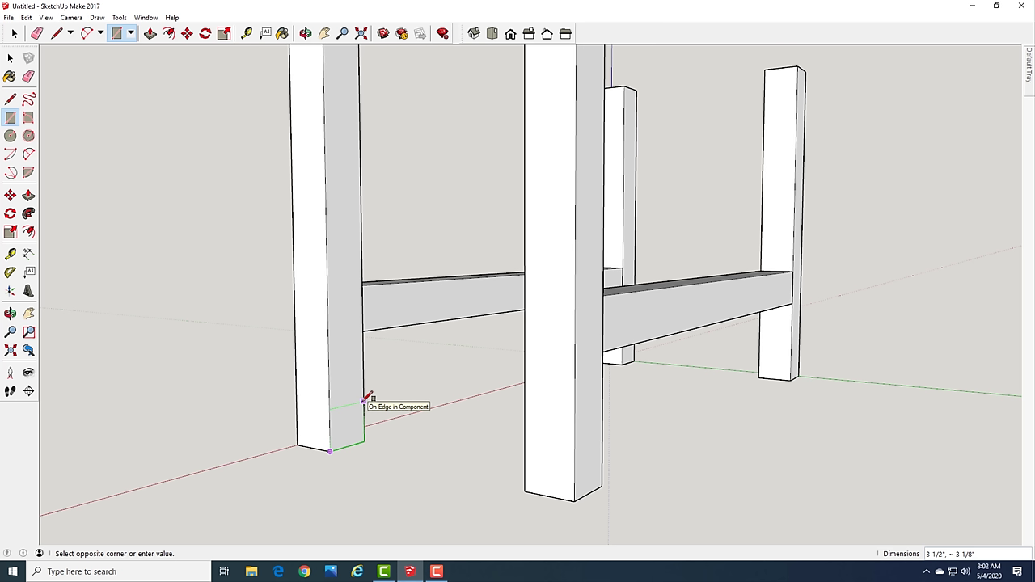
type("3.5,3.5")
key("Return")
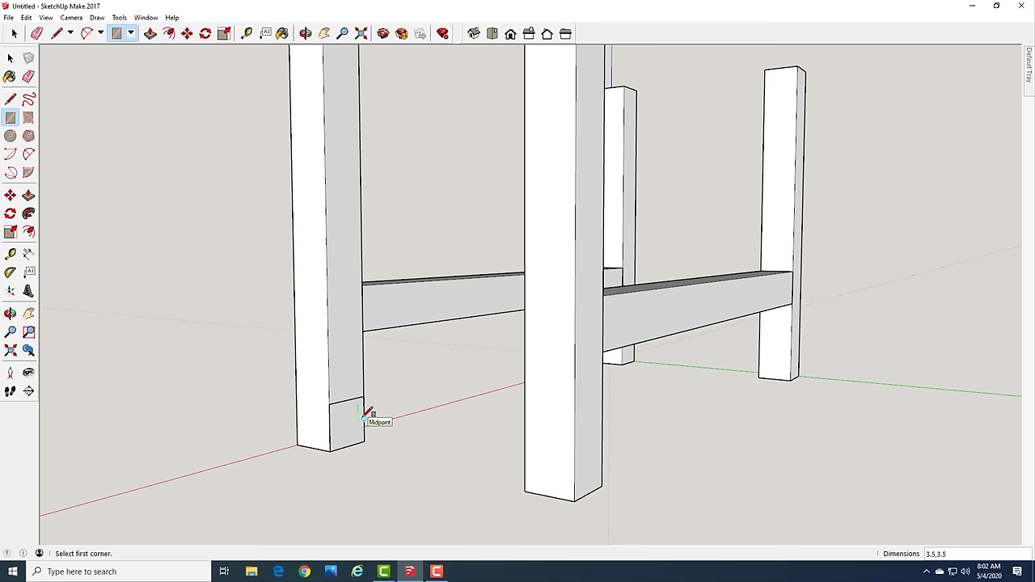
Extrude the square 17 inches to the other near leg and make it a component
key("p")
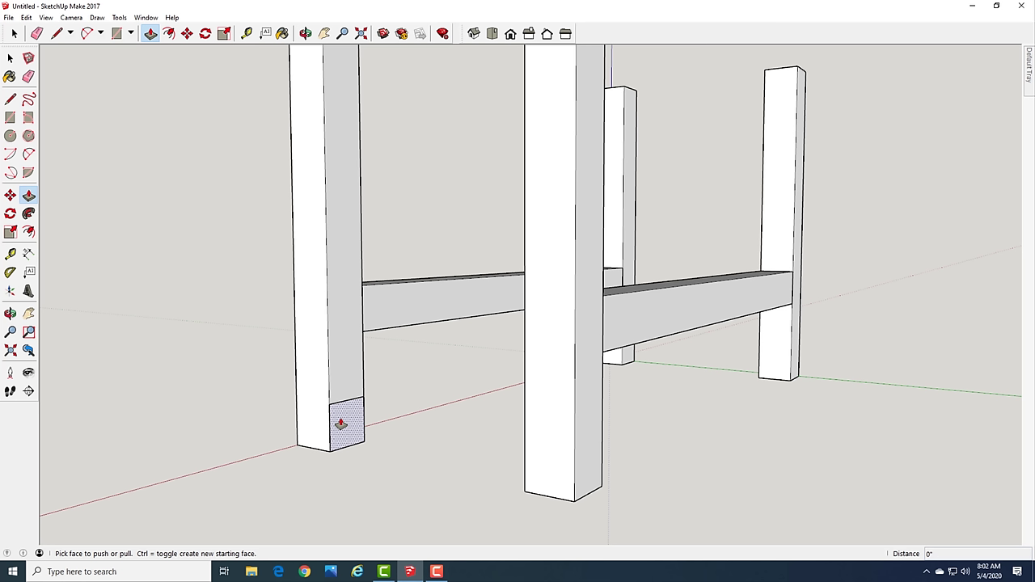
left_click(341, 424)
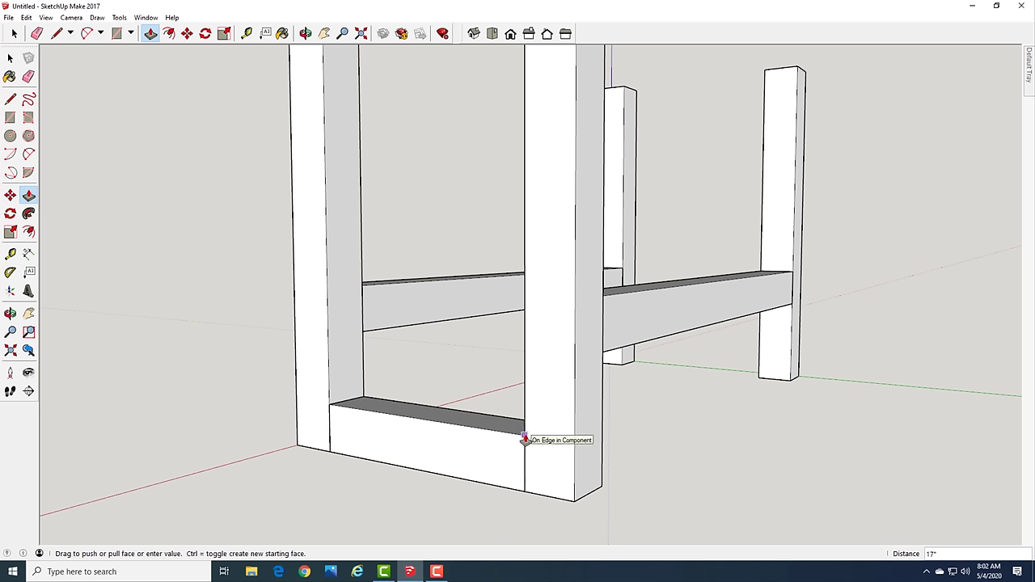
left_click(525, 437)
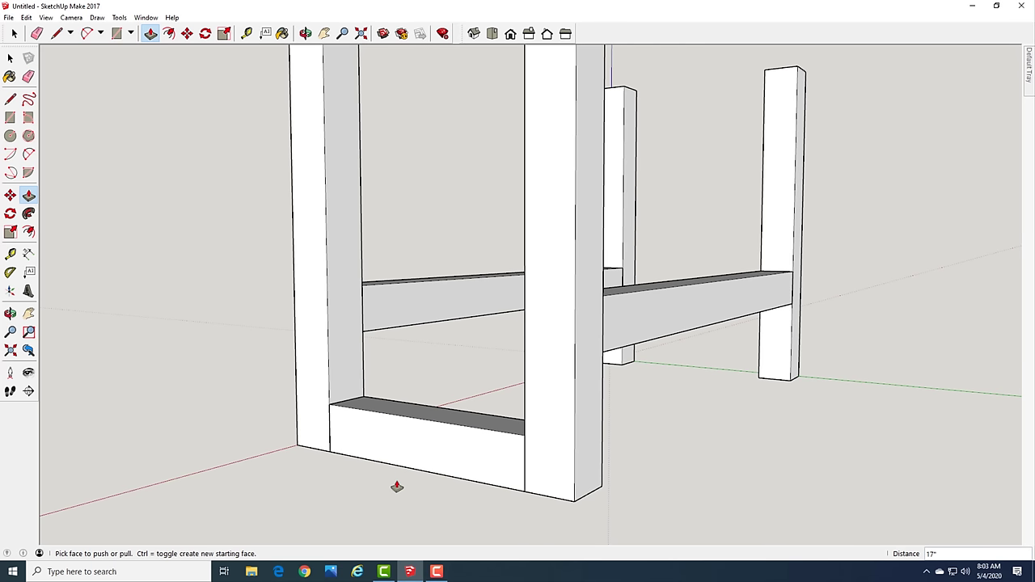
key("space")
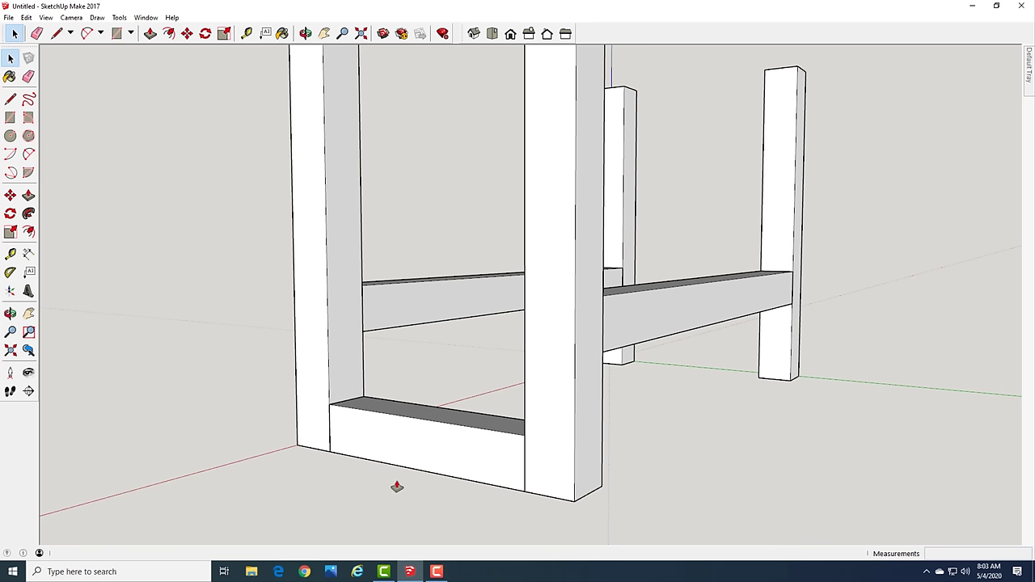
triple_click(434, 442)
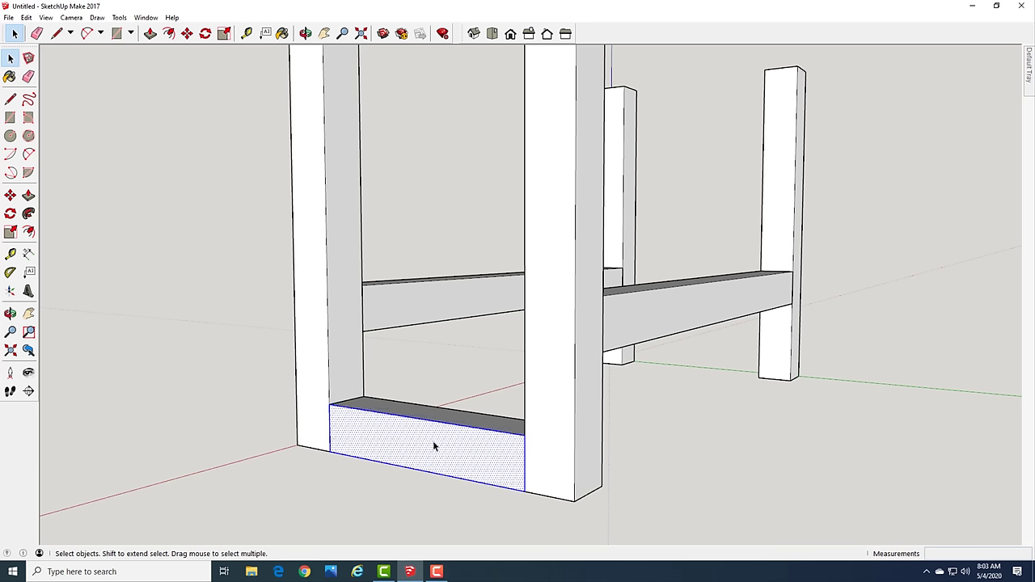
key("g")
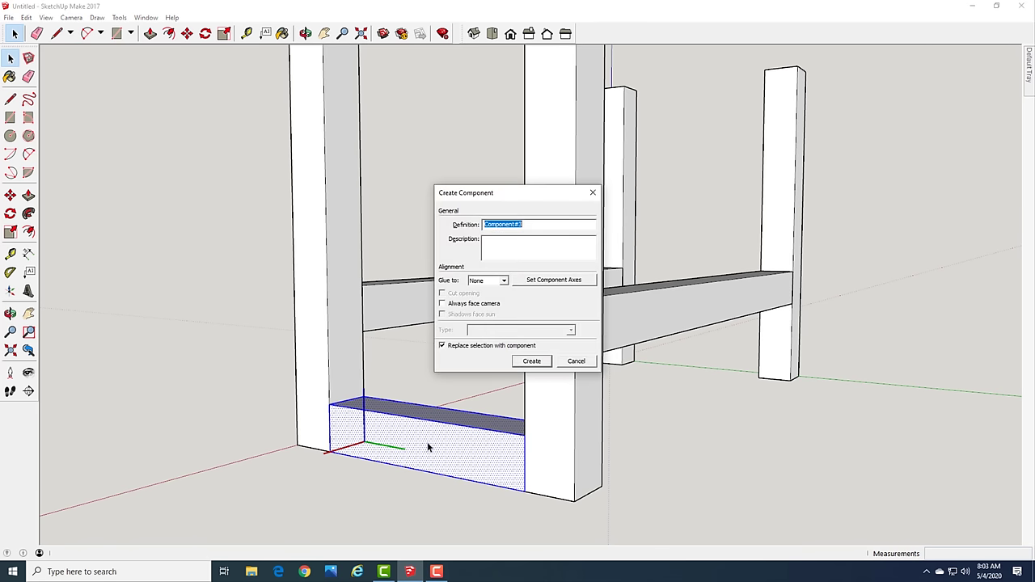
key("Return")
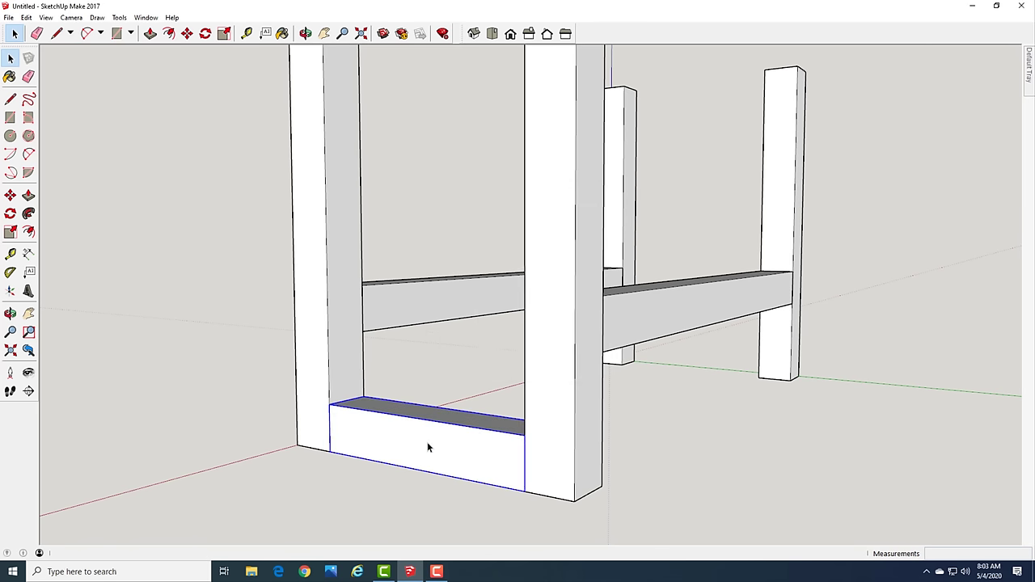
left_click(328, 495)
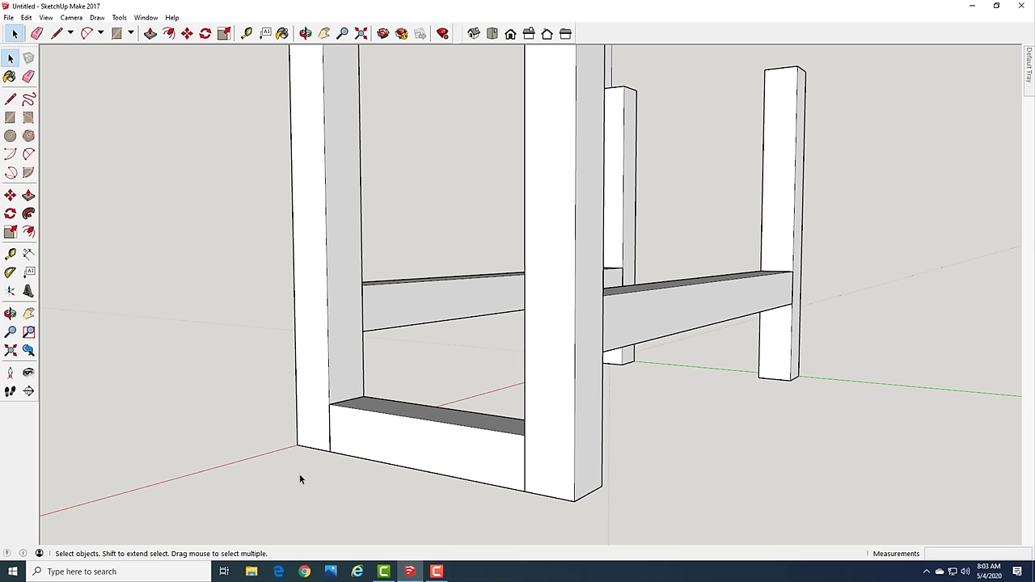
Move the end rail 8.5 inches up the blue axis to the side-rail height
key("m")
left_click(347, 426)
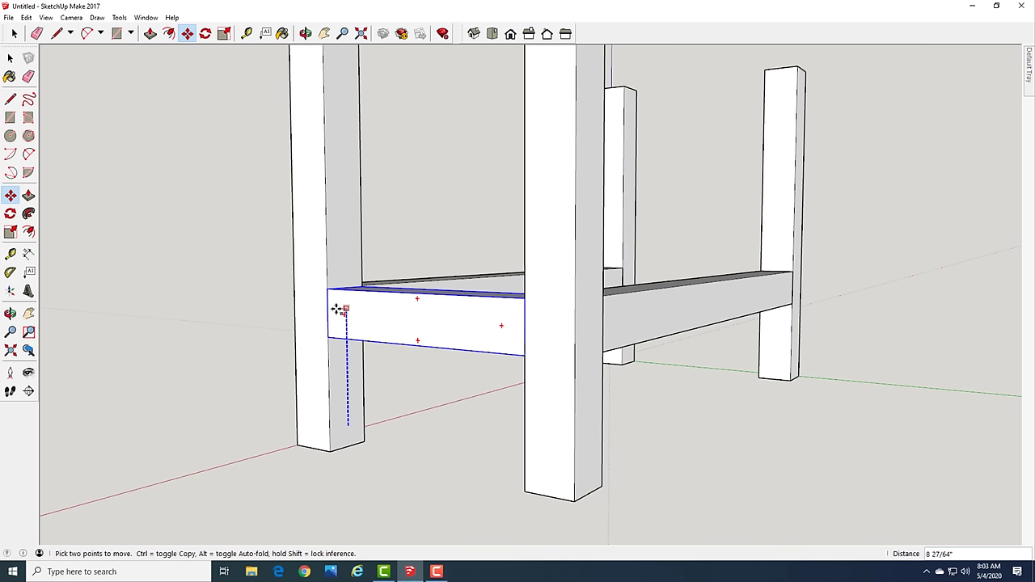
type("8.5")
key("Return")
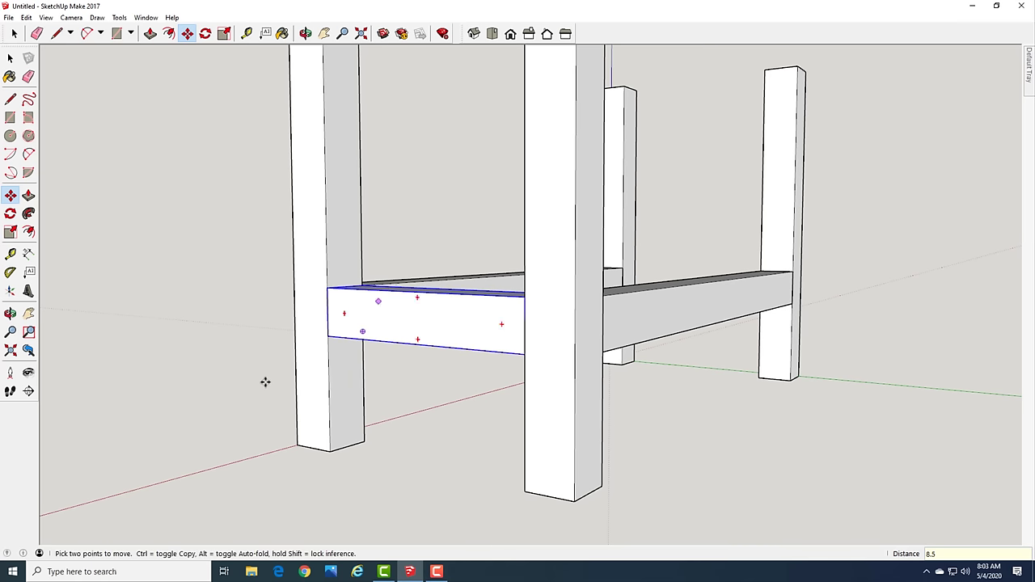
Orbit to view the whole frame and start shifting the front end rail inward
scroll(589, 326, "down", 5)
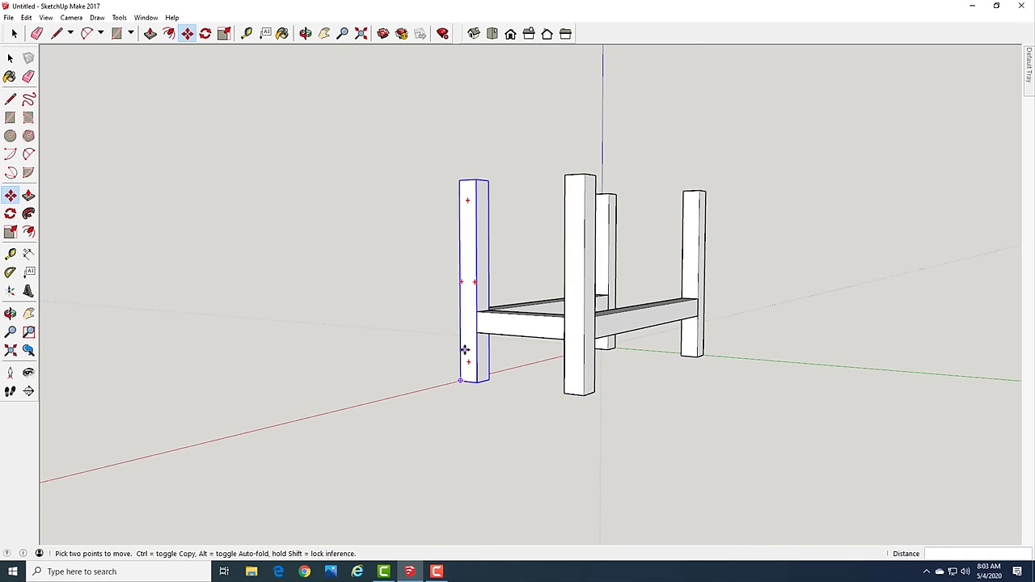
middle_click_drag(464, 351, 453, 429)
key("m")
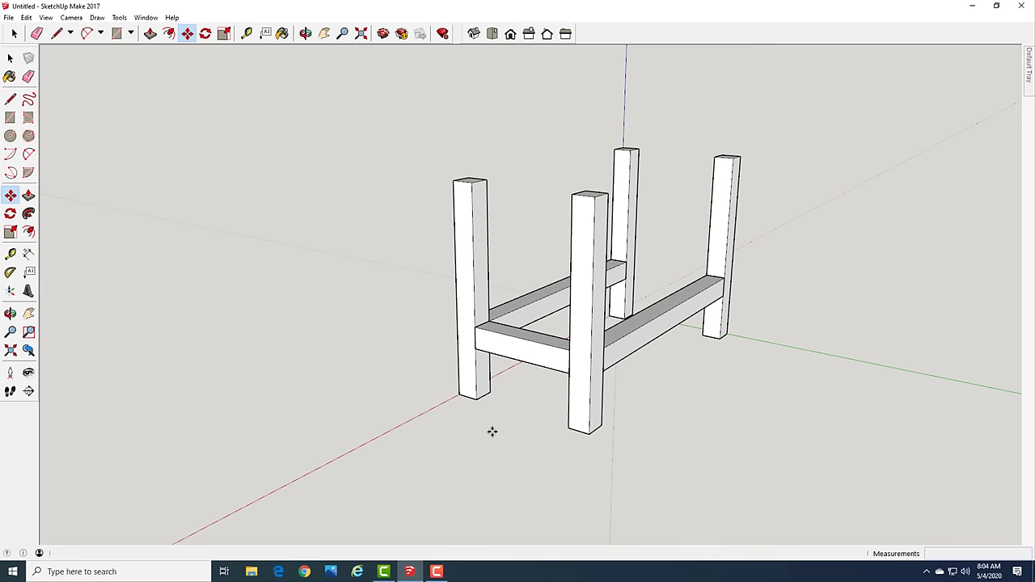
key("space")
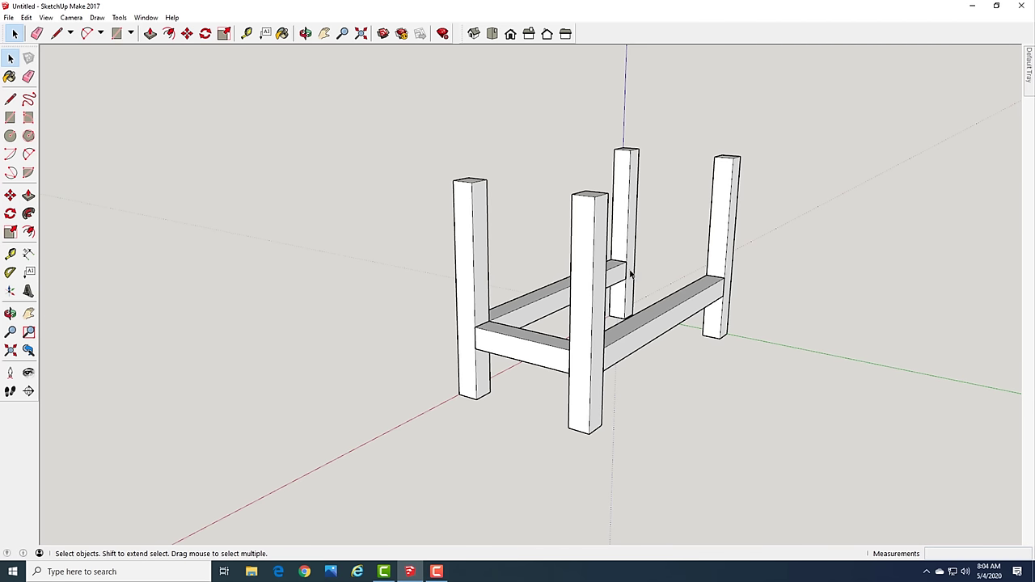
scroll(639, 343, "up", 2)
scroll(639, 347, "up", 2)
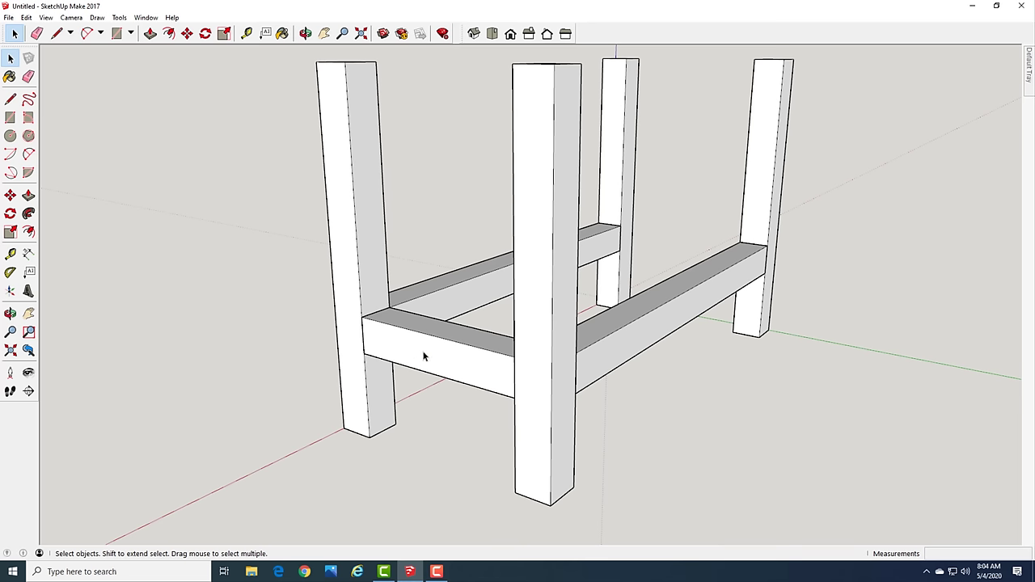
key("m")
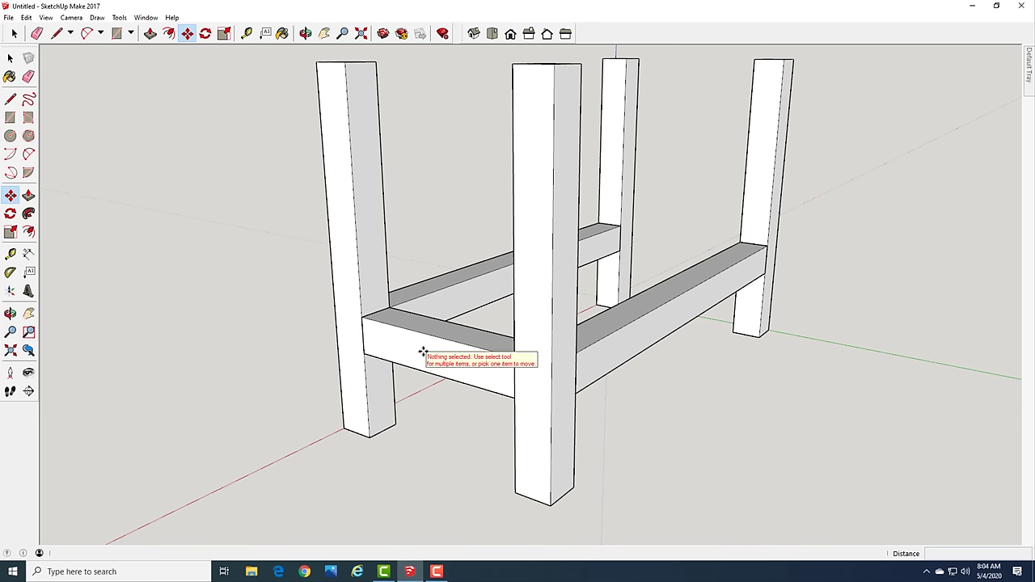
left_click(455, 356)
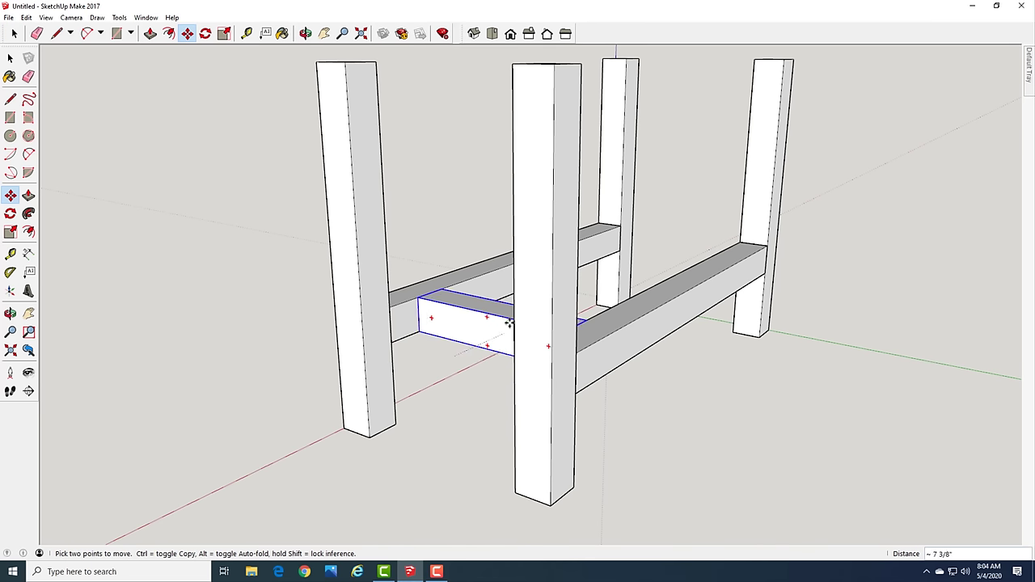
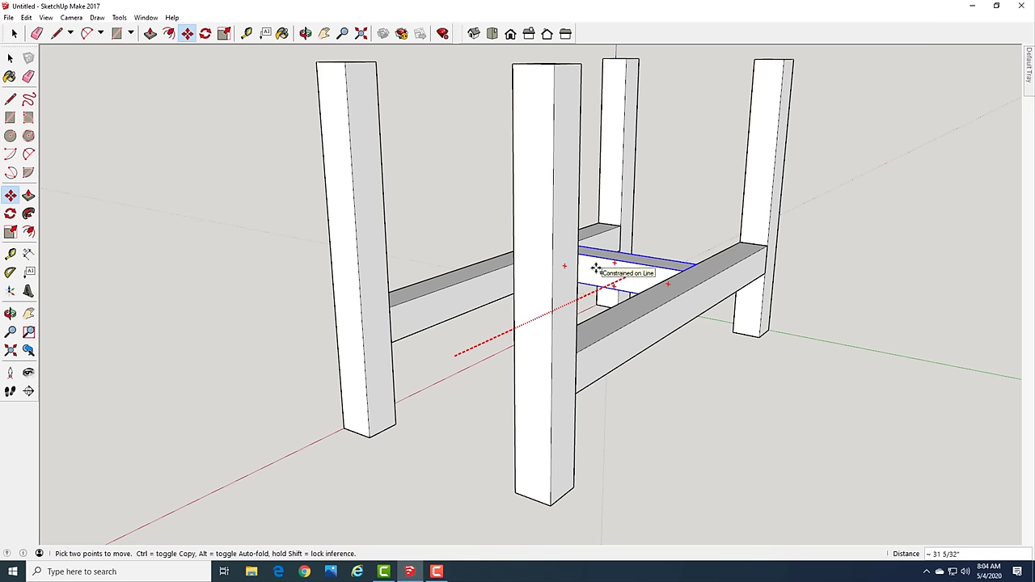
Copy the short apron 48 inches back so it sits between the rear legs
key("ctrl")
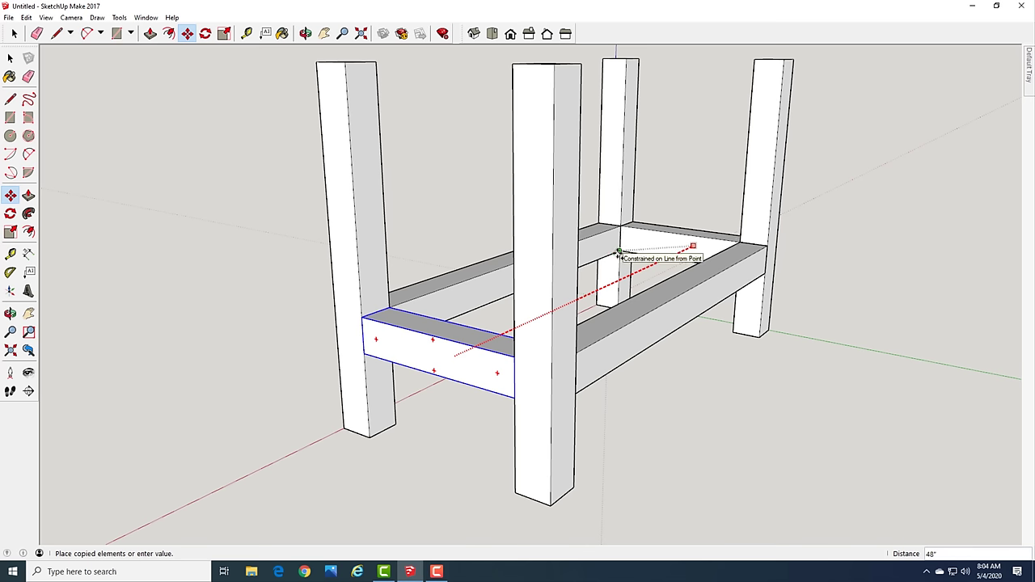
left_click(618, 253)
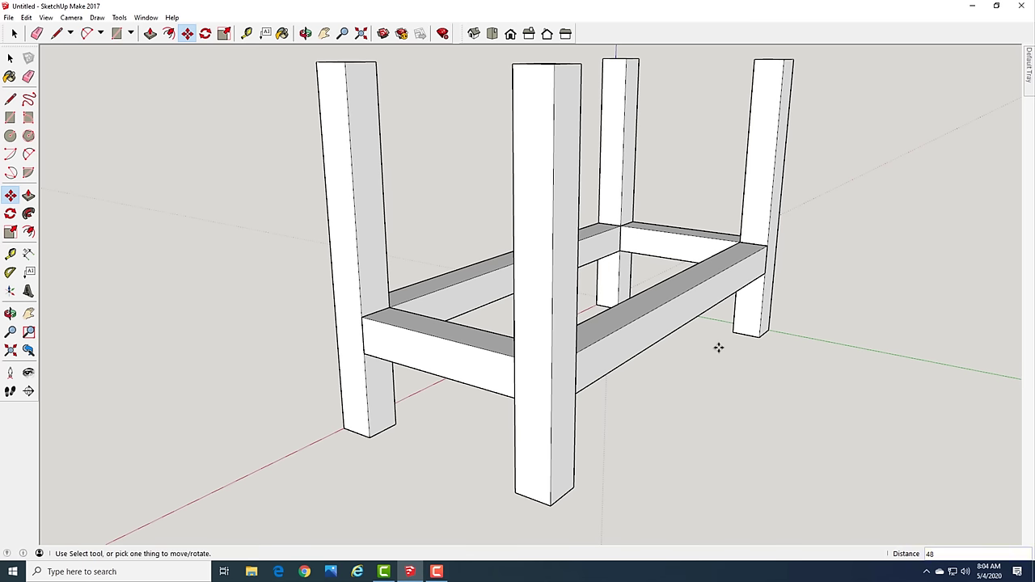
key("space")
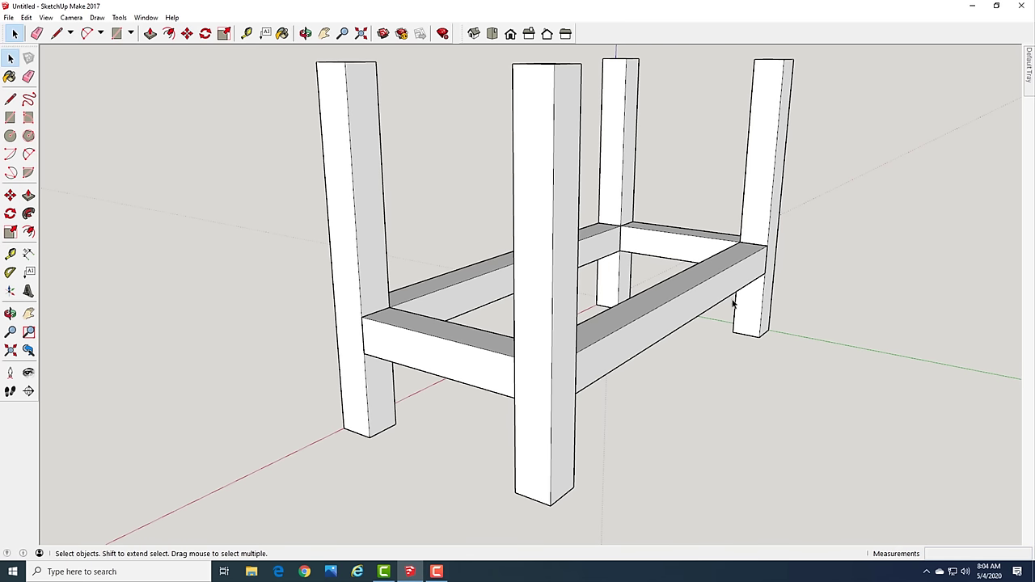
Flip the rear short apron with Flip Along > Component's Red, then deselect it
right_click(664, 246)
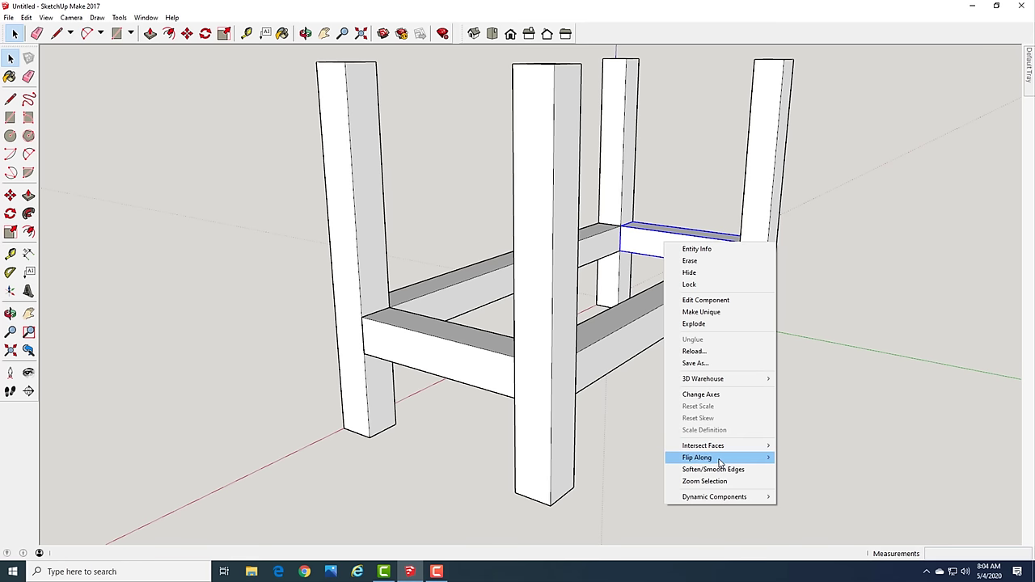
mouse_move(719, 458)
left_click(833, 459)
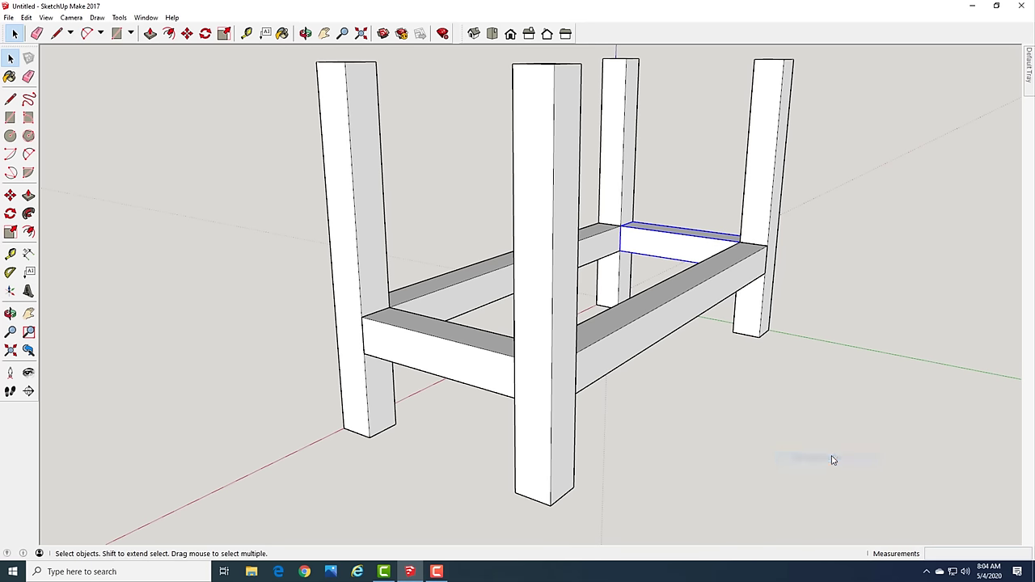
left_click(756, 403)
Orbit and zoom around the table to inspect the closed four-apron frame
scroll(711, 339, "down", 5)
middle_click_drag(591, 351, 707, 349)
scroll(473, 318, "down", 2)
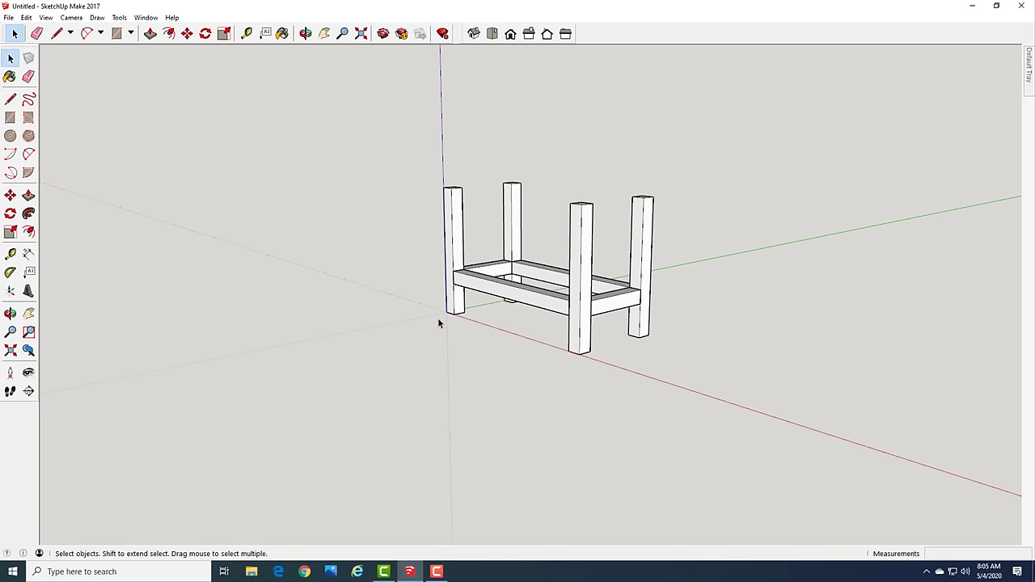
scroll(449, 305, "down", 1)
scroll(451, 307, "up", 3)
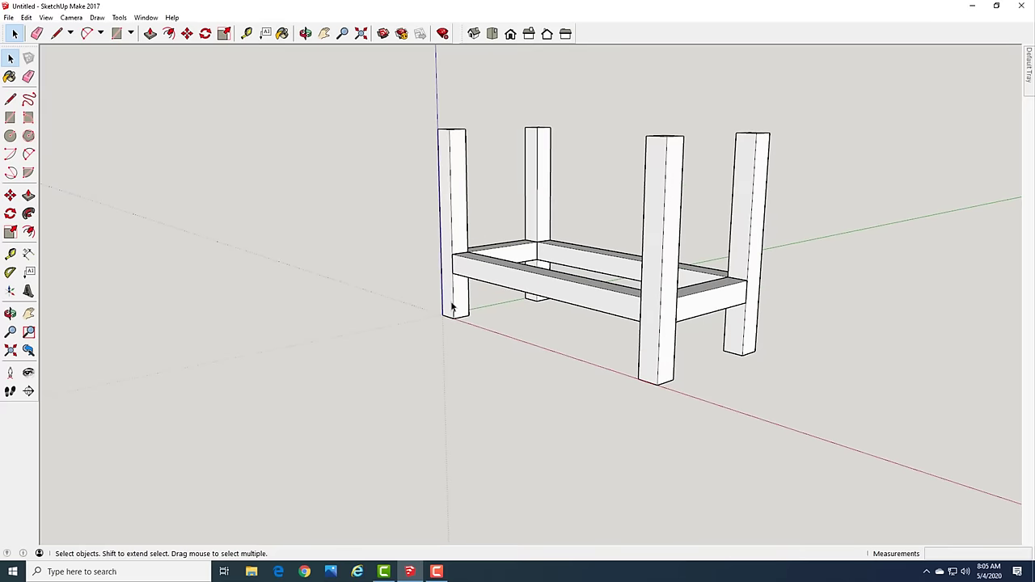
scroll(452, 307, "down", 2)
middle_click_drag(508, 304, 504, 368)
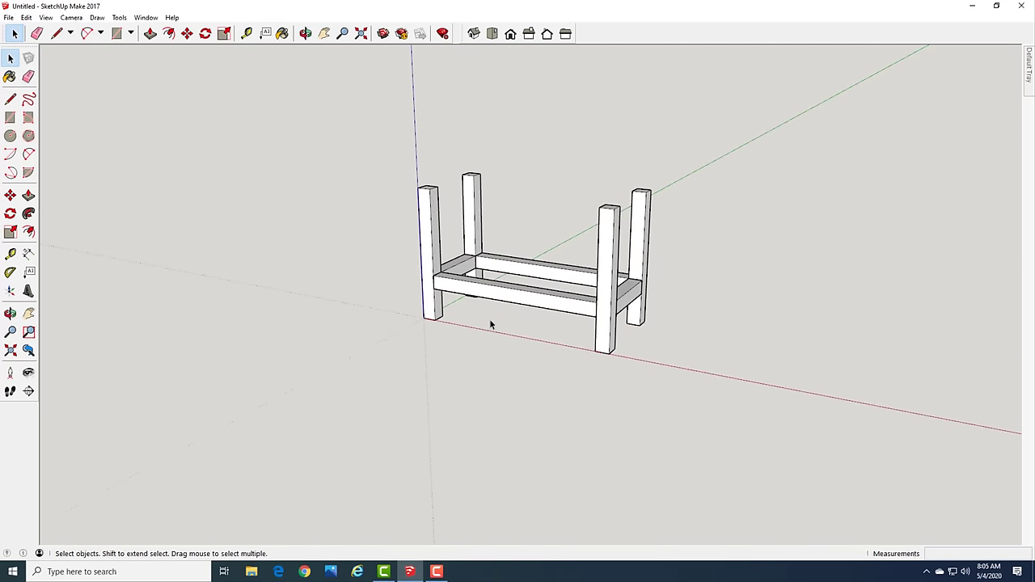
scroll(517, 295, "up", 5)
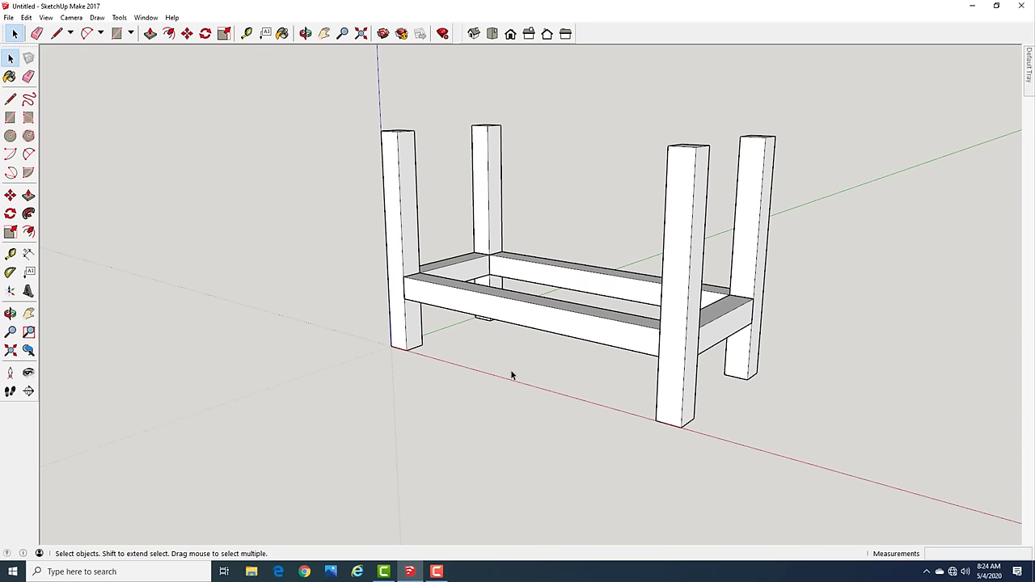
scroll(428, 346, "up", 4)
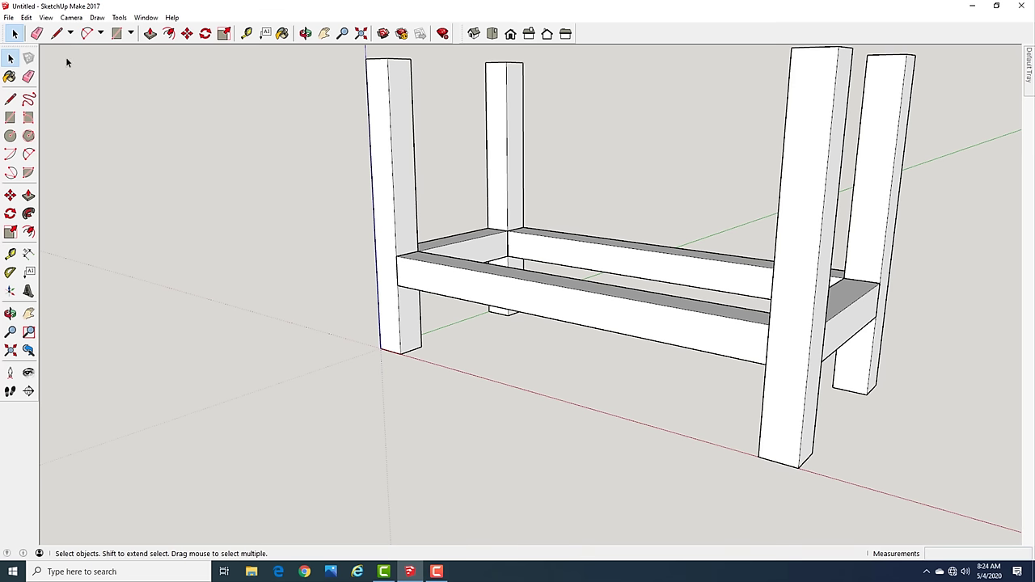
Enable View > Component Edit > Hide Rest Of Model and confirm it is checked
left_click(46, 17)
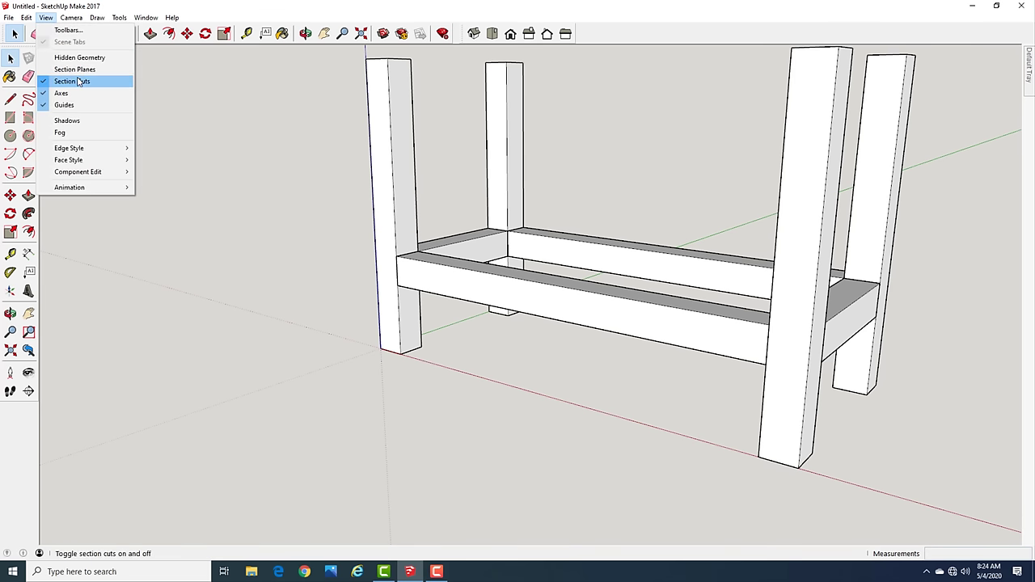
mouse_move(99, 173)
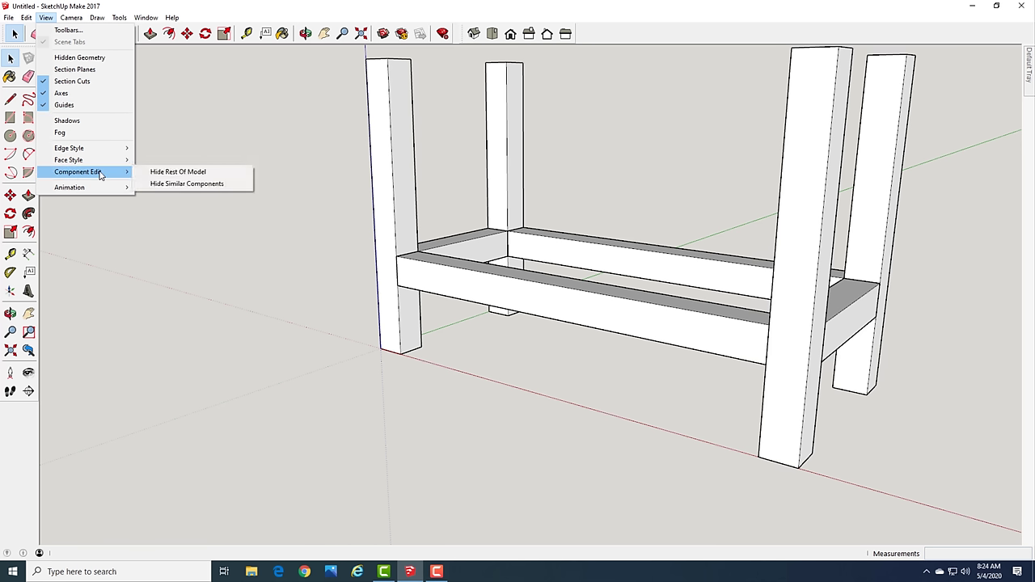
left_click(168, 175)
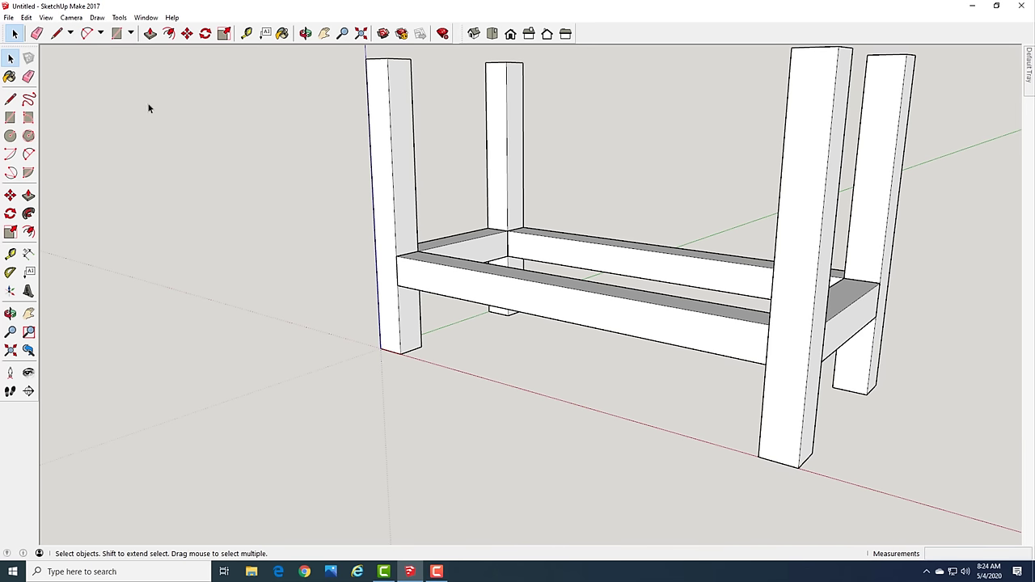
left_click(46, 18)
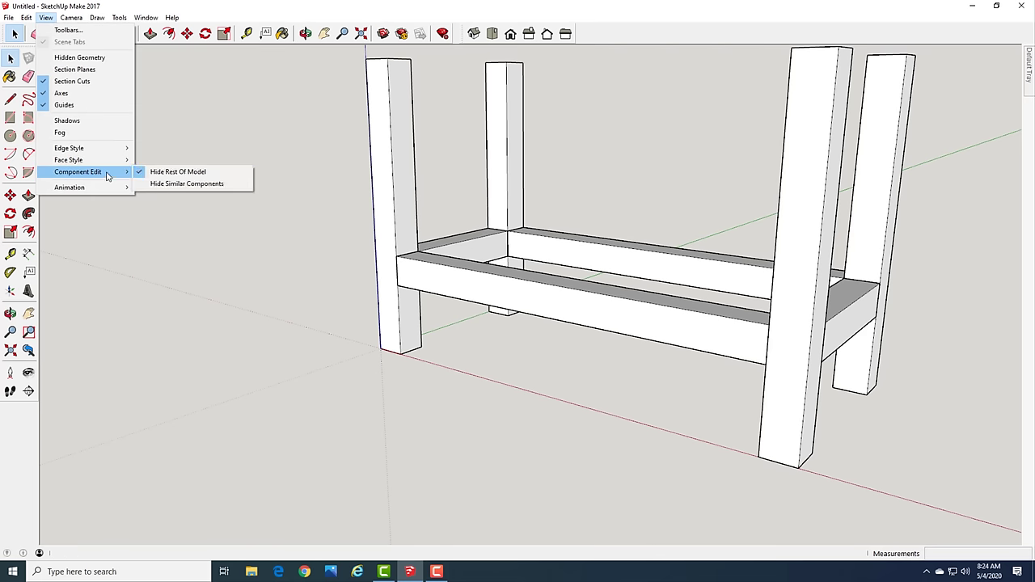
left_click(296, 300)
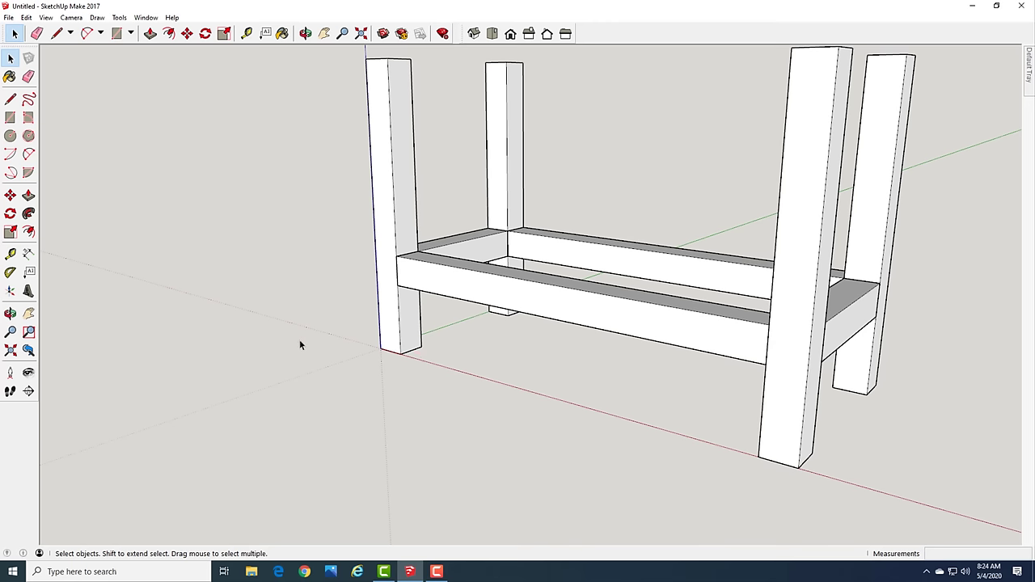
Orbit to the front long apron and double-click it to edit its component
key("o")
left_click_drag(307, 330, 684, 307)
key("space")
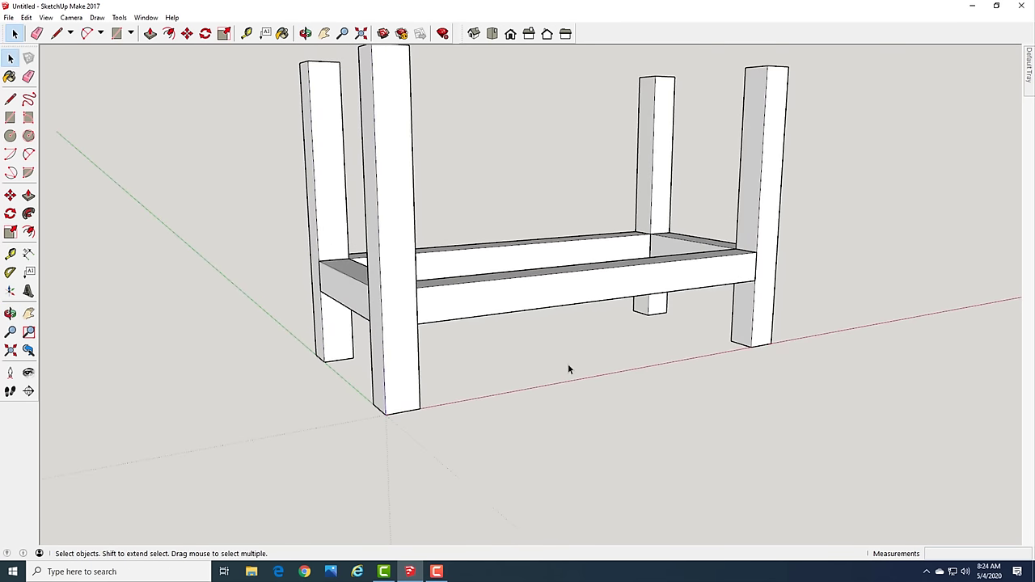
left_click(504, 293)
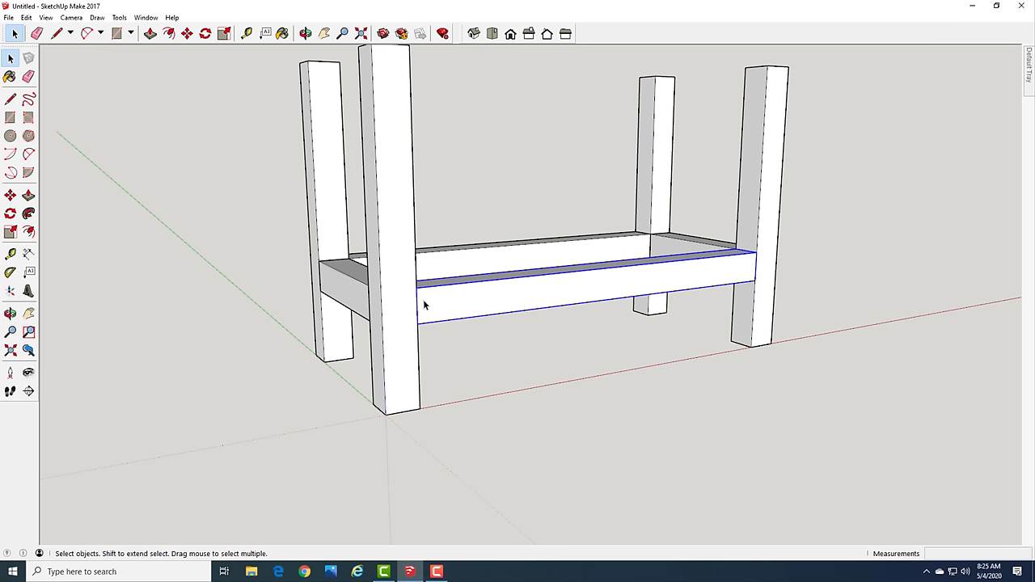
left_click(470, 394)
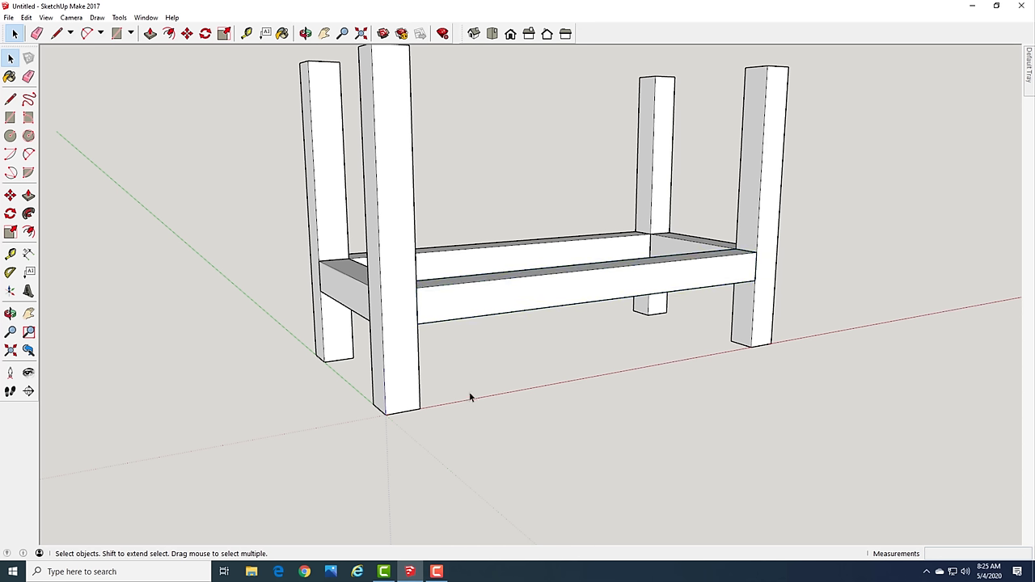
double_click(485, 301)
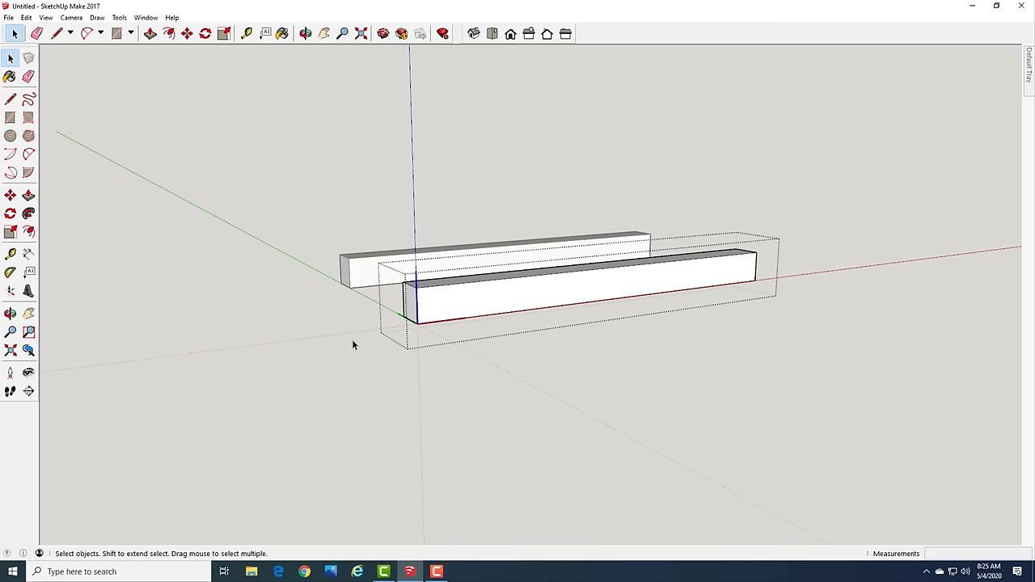
scroll(351, 339, "down", 2)
scroll(362, 344, "up", 4)
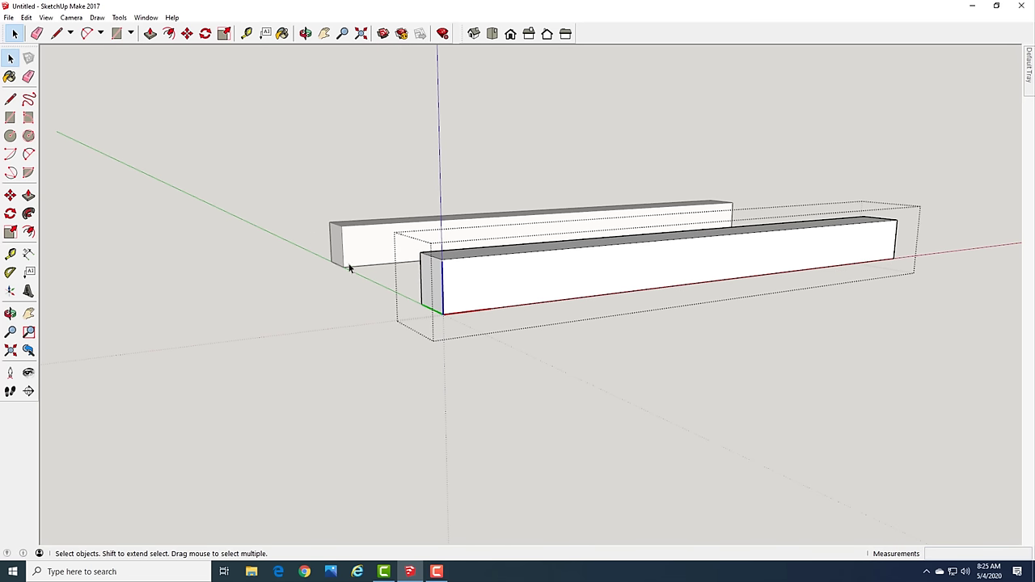
middle_click_drag(350, 309, 547, 316)
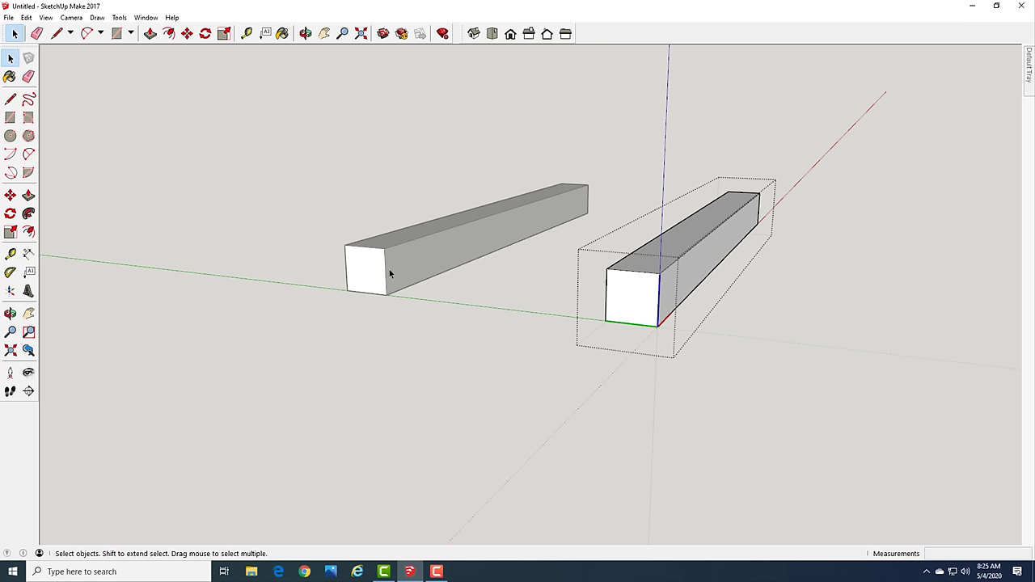
Zoom and orbit until the right beam's square end face points at the camera
scroll(616, 301, "up", 3)
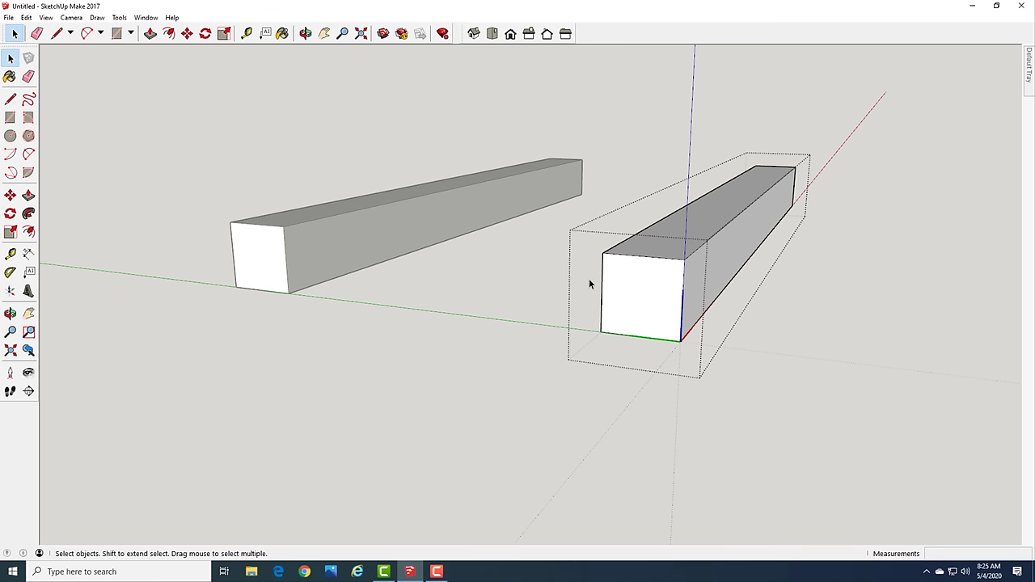
middle_click_drag(591, 281, 621, 259)
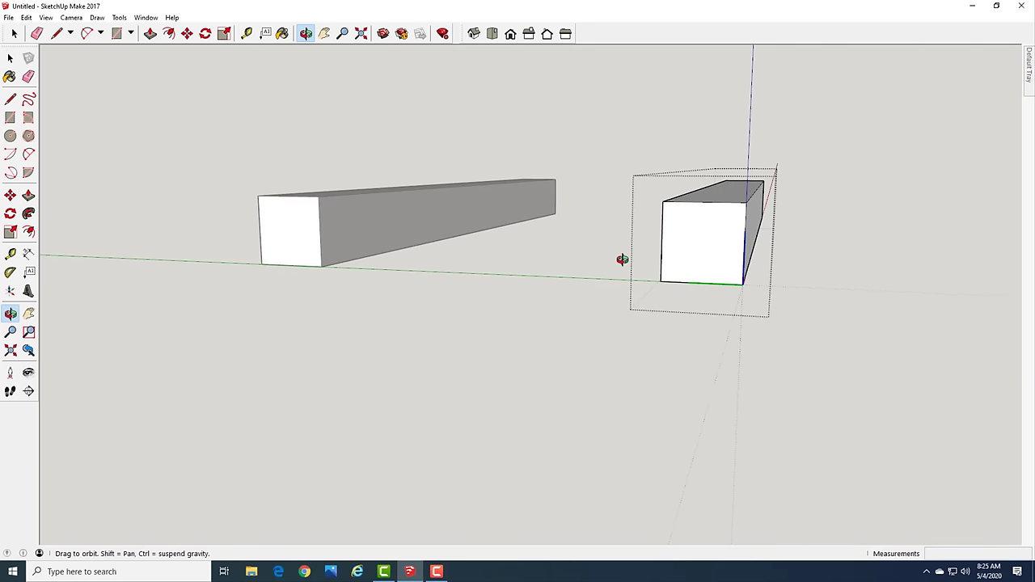
scroll(706, 261, "up", 4)
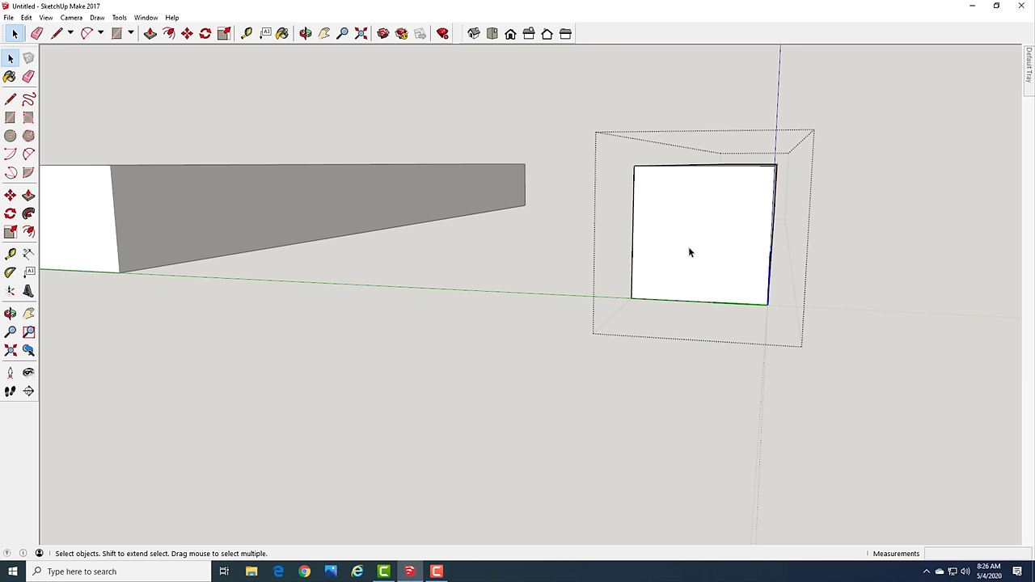
middle_click_drag(708, 235, 688, 270)
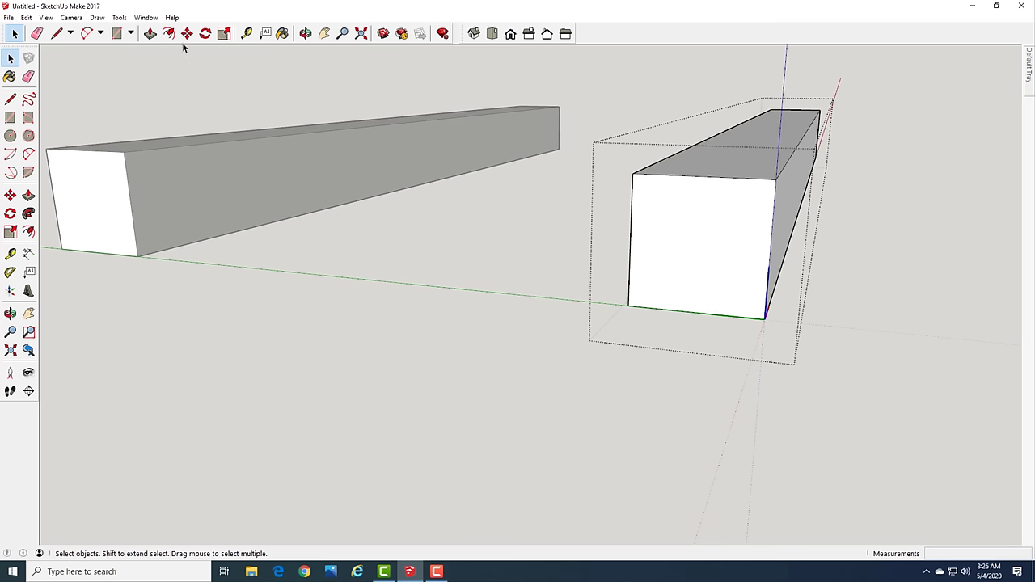
Offset the beam's end face outline inward by .75 to outline the tenon
left_click(169, 33)
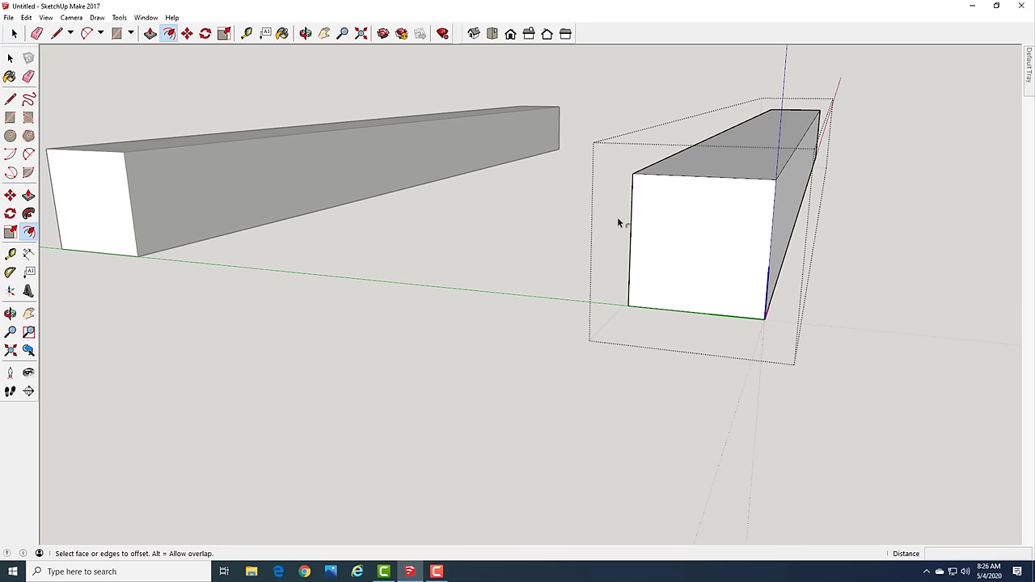
left_click(704, 213)
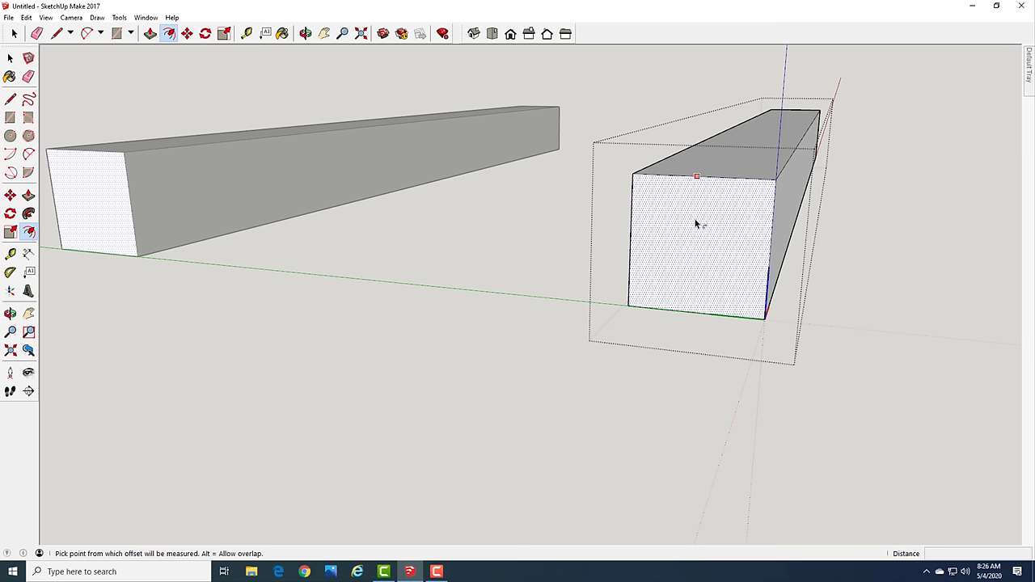
key("Escape")
left_click(674, 227)
key("Escape")
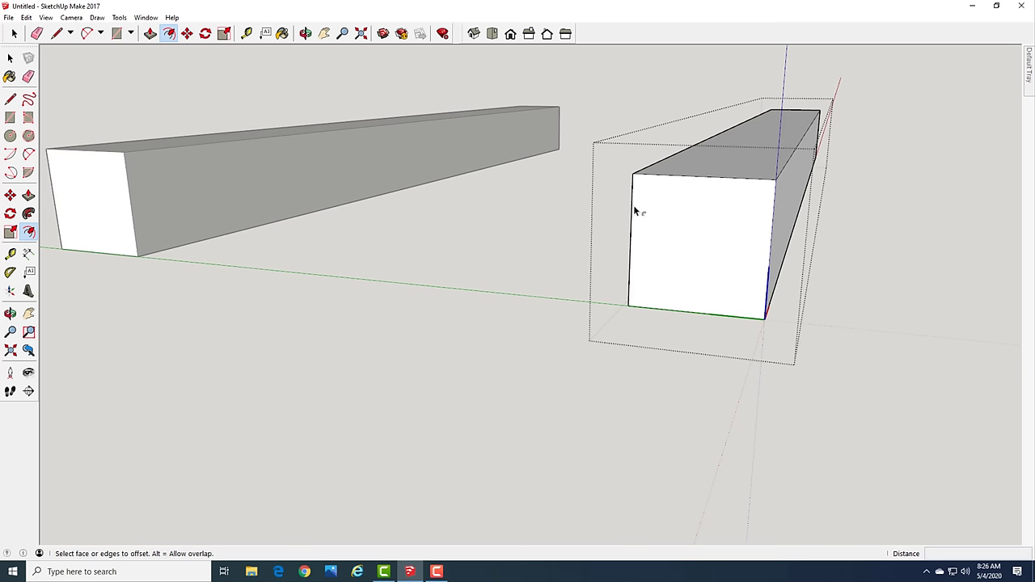
left_click(633, 204)
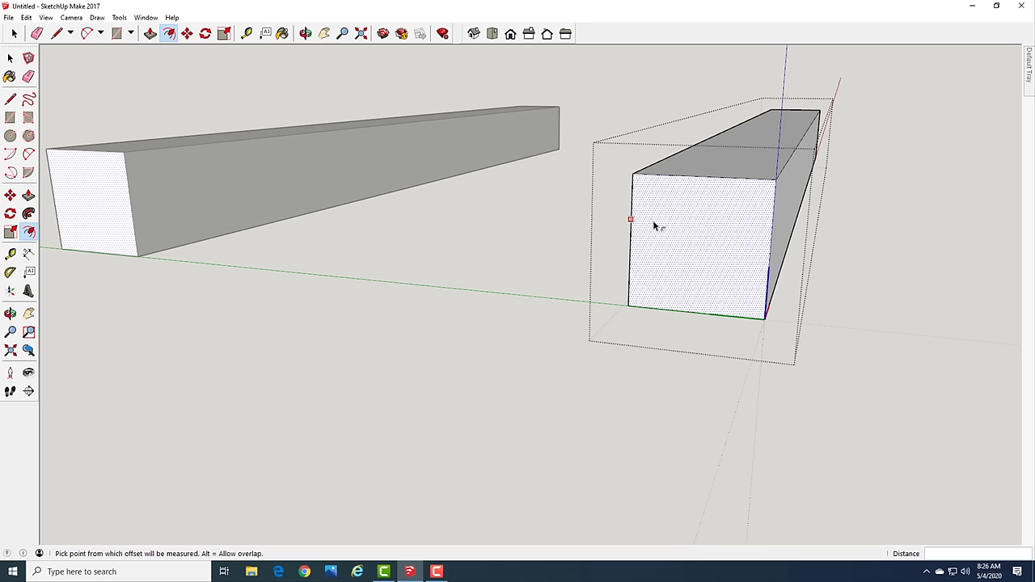
left_click(655, 226)
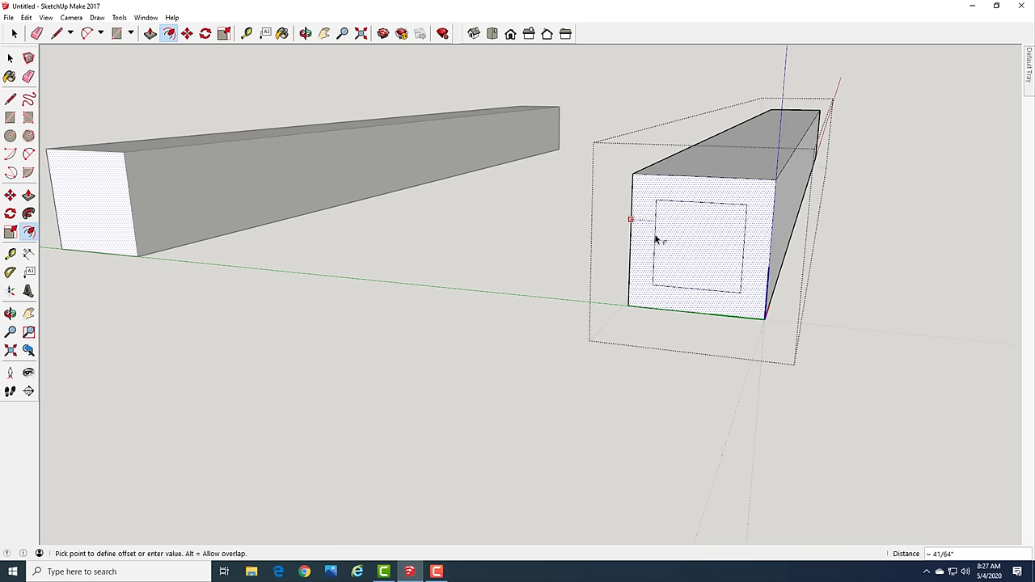
type(".75")
key("Return")
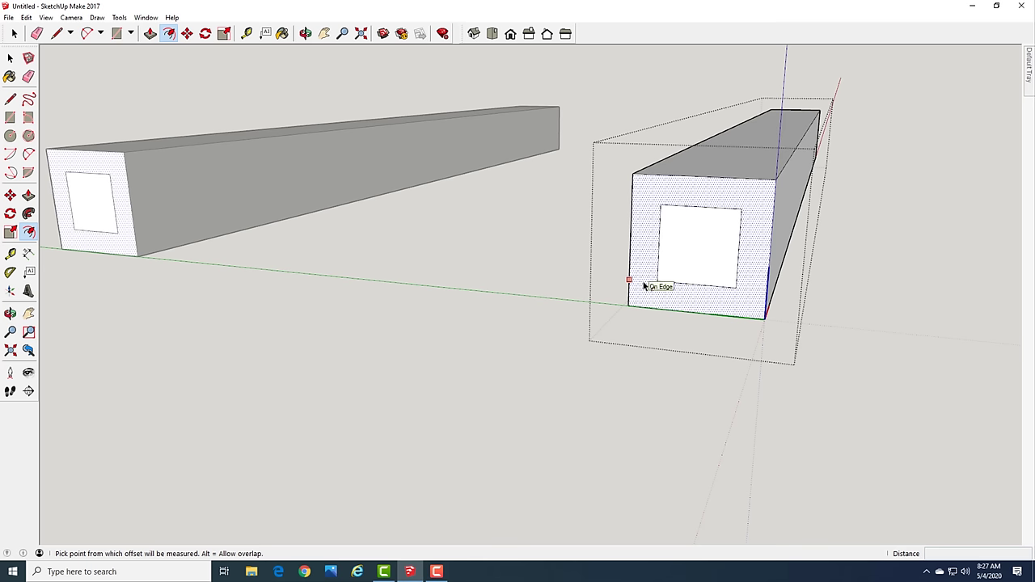
Orbit and zoom to check the inset outline on both beams' end faces
key("space")
scroll(566, 270, "up", 5)
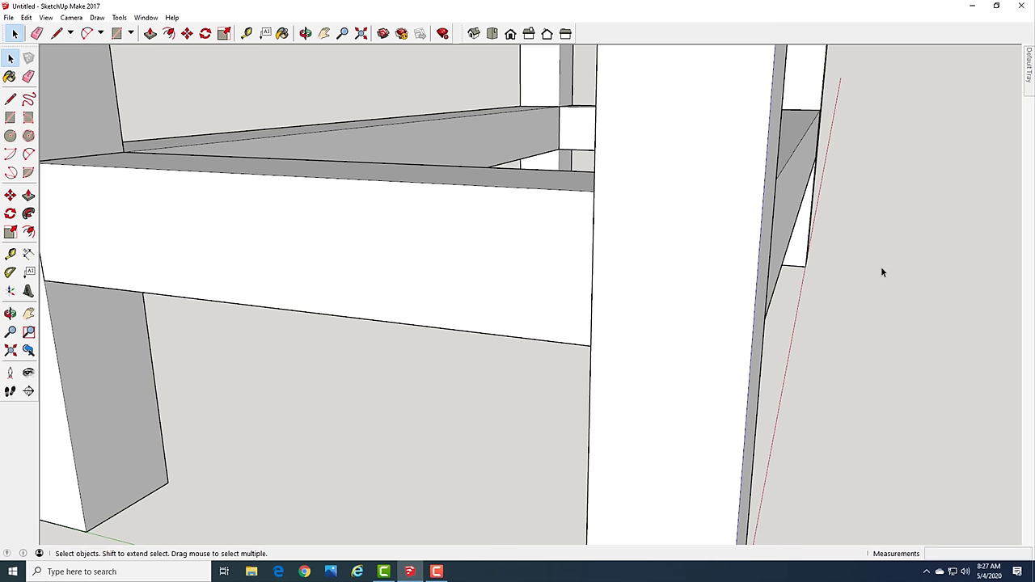
middle_click_drag(882, 272, 817, 257)
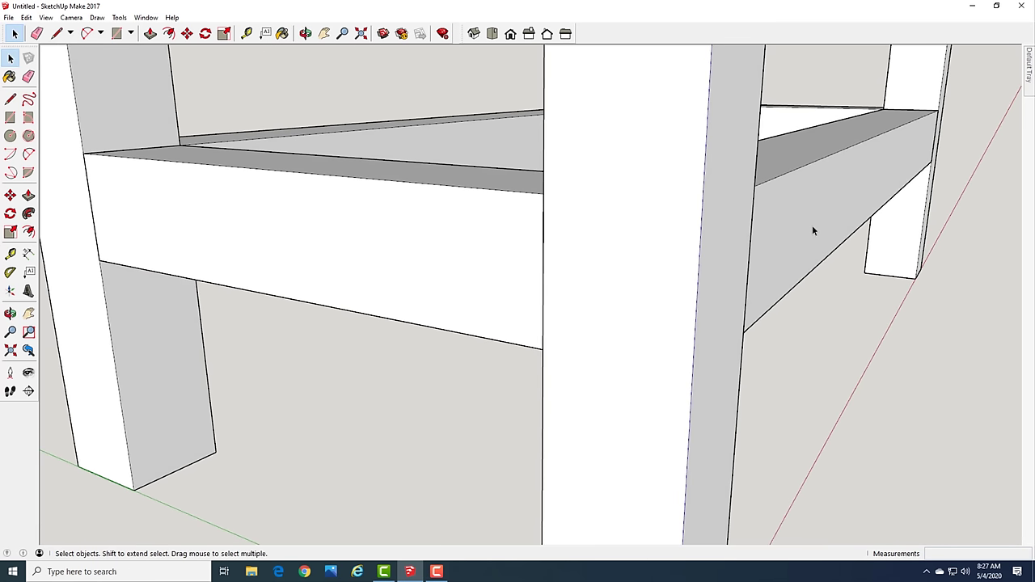
scroll(813, 230, "down", 5)
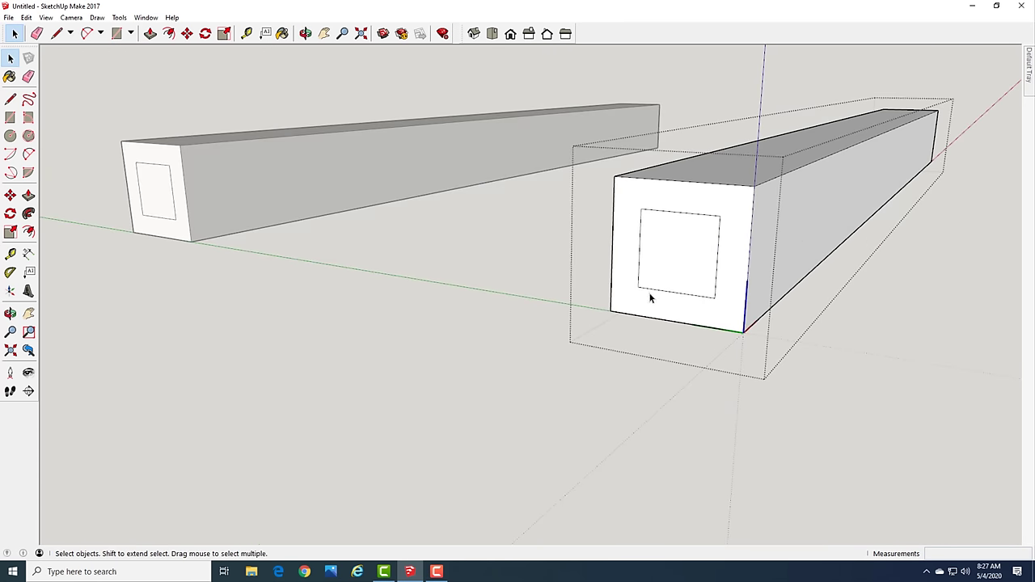
middle_click_drag(649, 299, 683, 296)
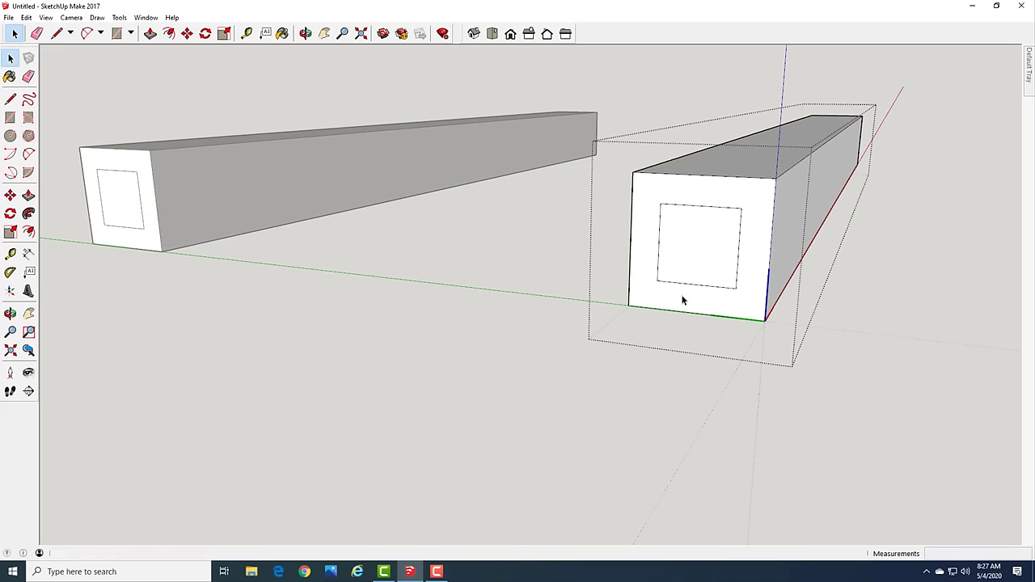
Push/Pull the inner square 2" out of the beam end to form the tenon
key("p")
left_click(695, 251)
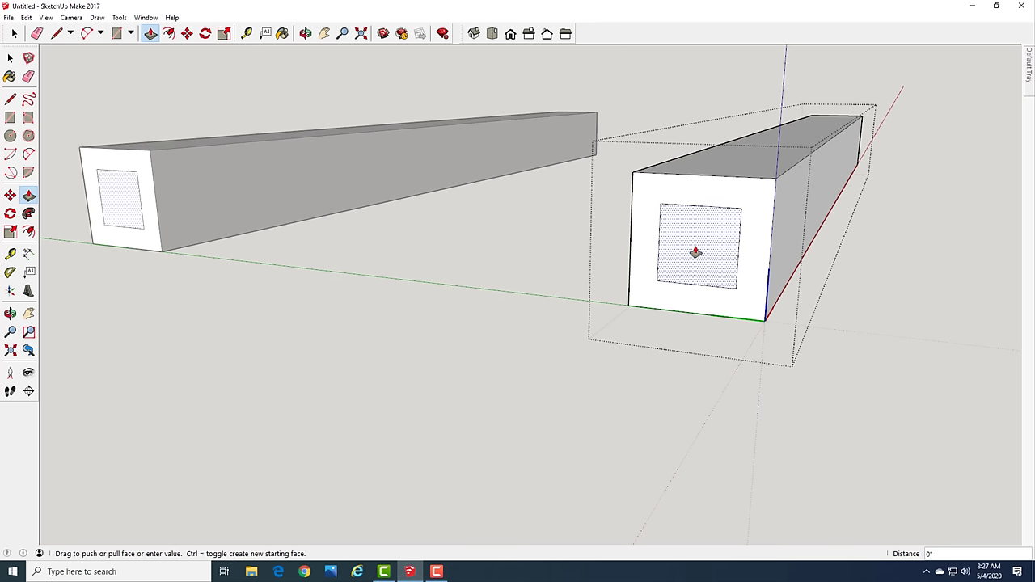
left_click_drag(695, 251, 674, 278)
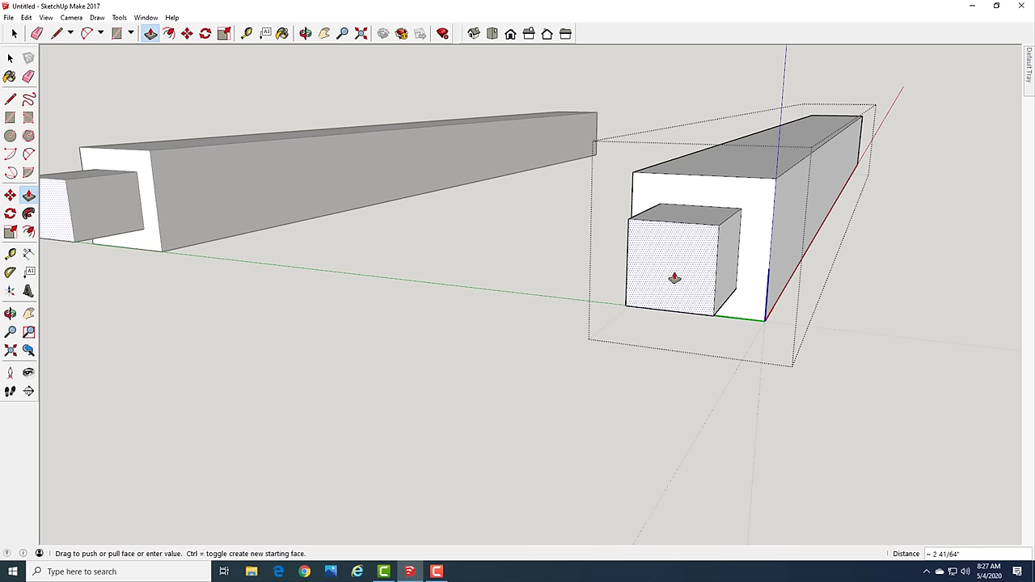
type("2\"")
key("Return")
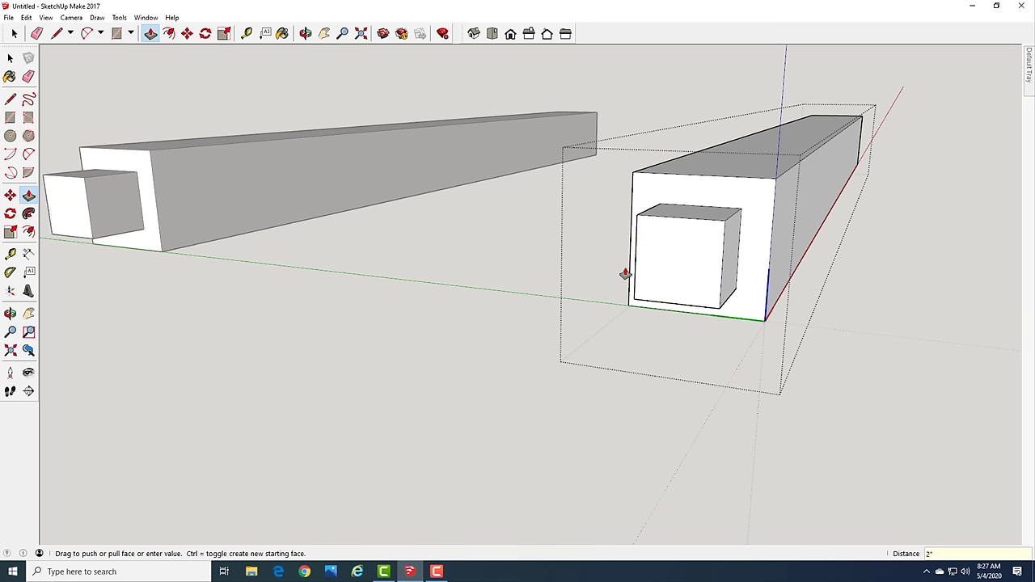
Orbit until the beams run horizontally with their ends facing the view
scroll(623, 273, "down", 3)
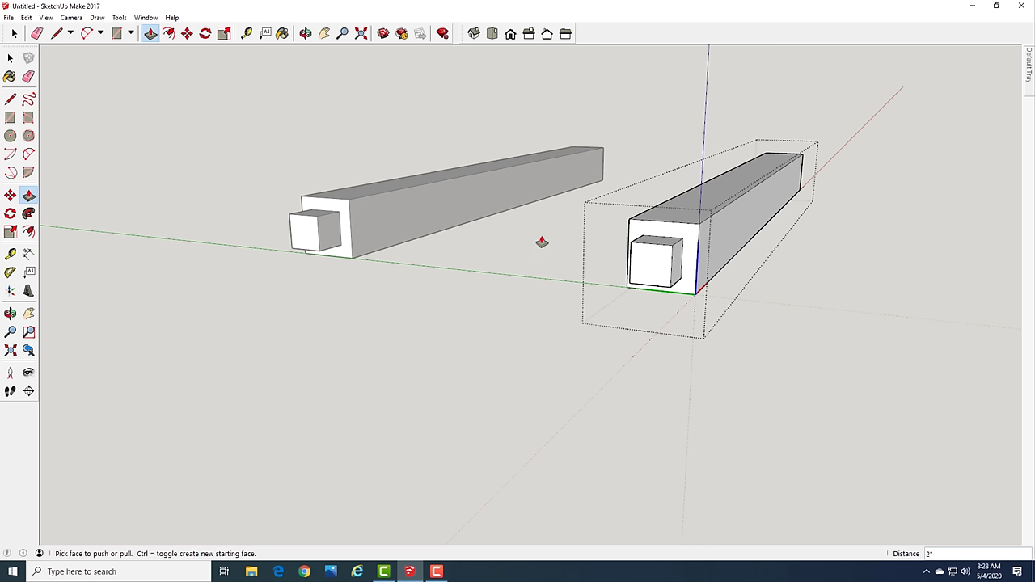
middle_click_drag(539, 240, 532, 275)
key("space")
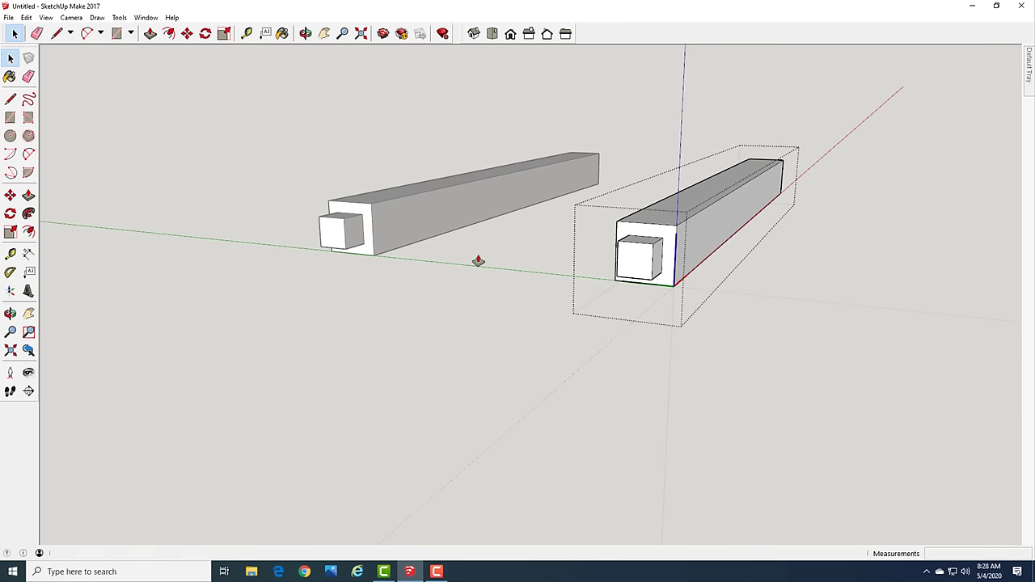
middle_click_drag(784, 226, 557, 340)
middle_click_drag(757, 340, 527, 303)
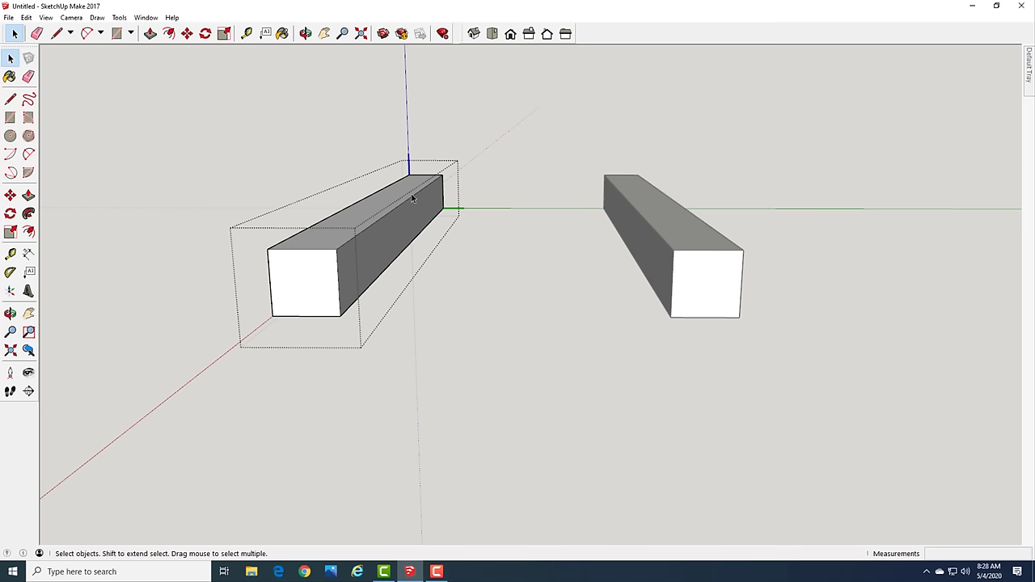
middle_click_drag(296, 291, 376, 339)
scroll(248, 319, "down", 2)
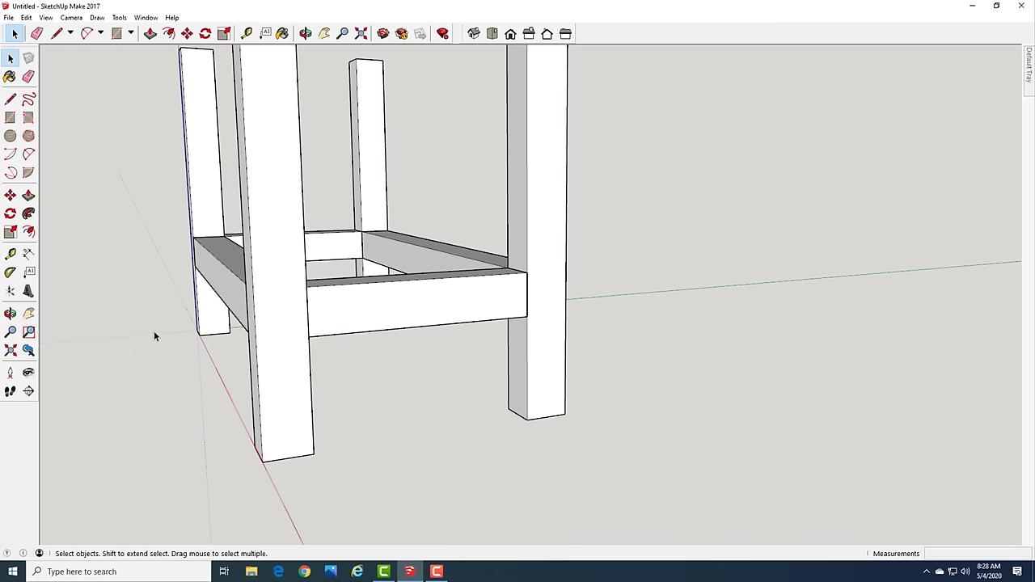
middle_click_drag(155, 336, 281, 294)
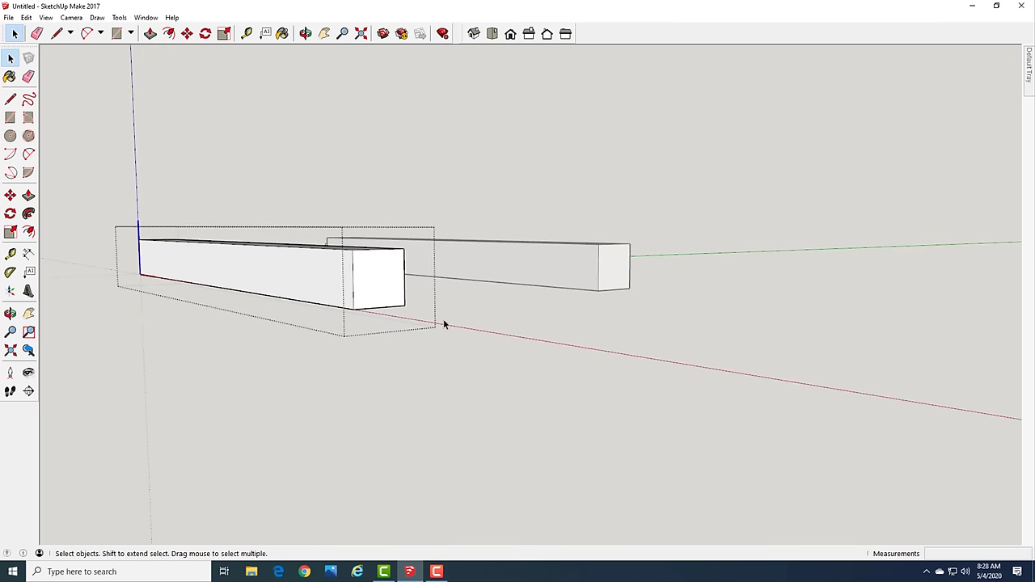
middle_click_drag(443, 323, 312, 318)
scroll(221, 258, "up", 3)
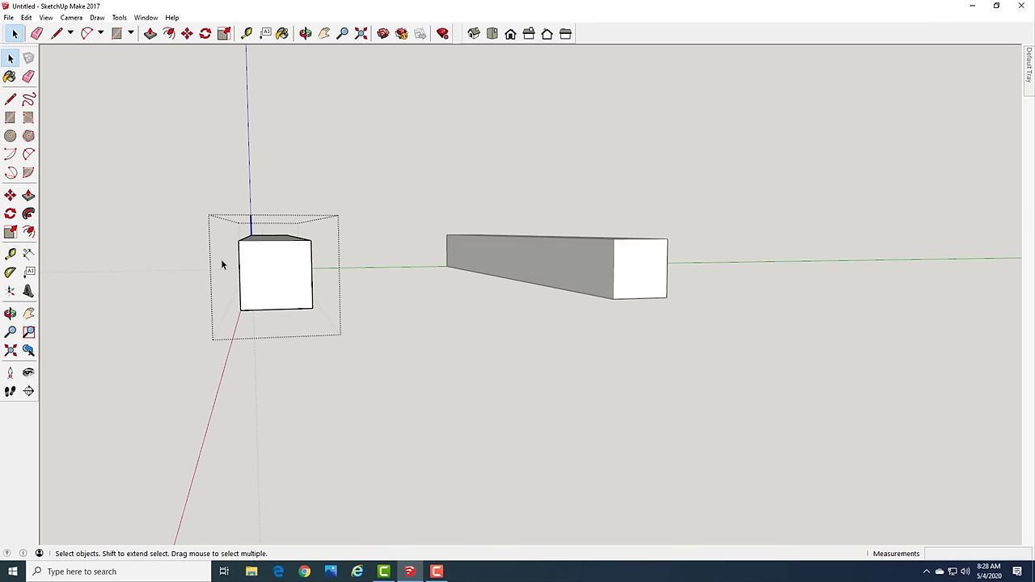
middle_click_drag(242, 284, 237, 305)
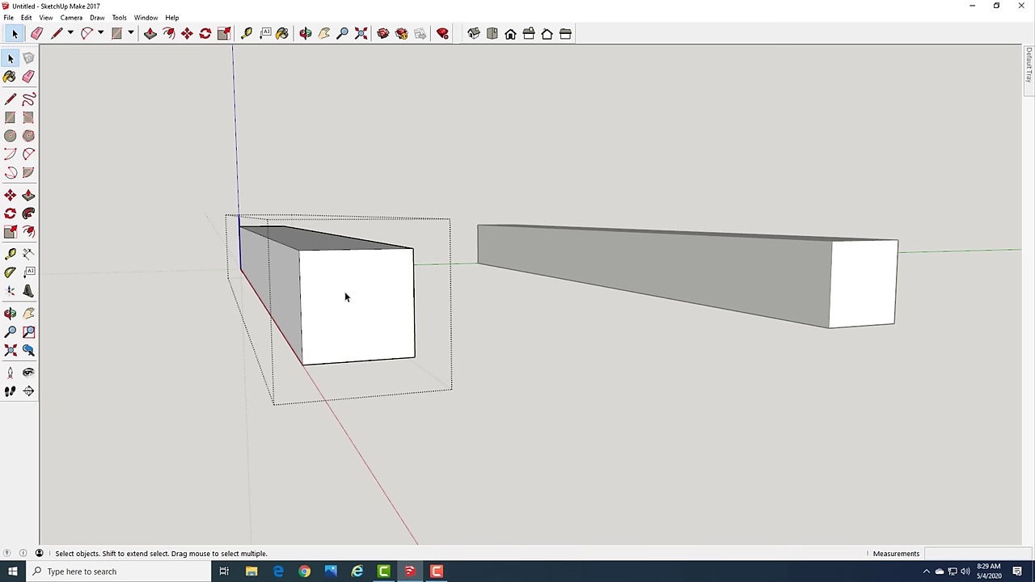
Inset the beams' other end face by 0.75 with Offset
key("f")
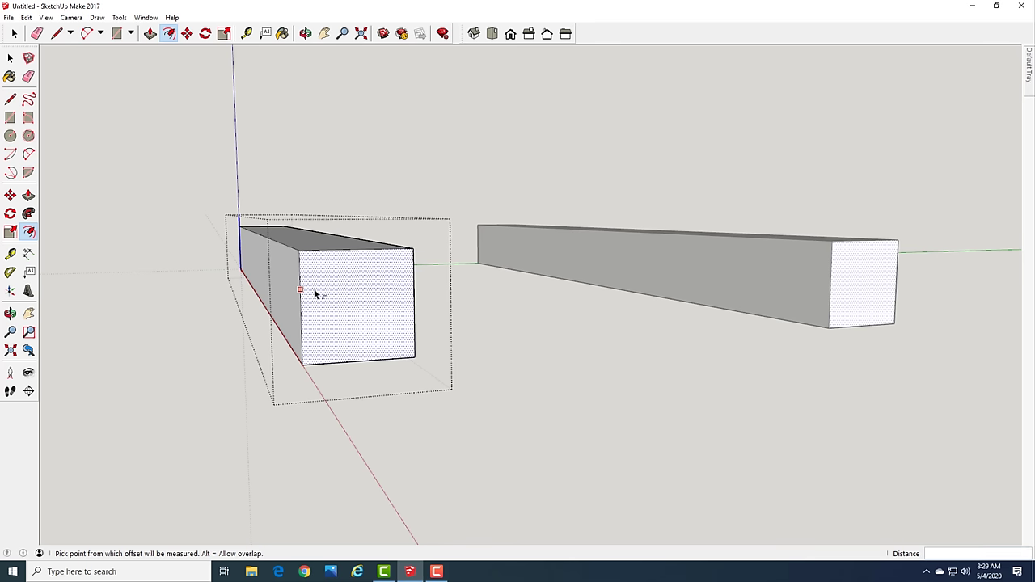
left_click(323, 296)
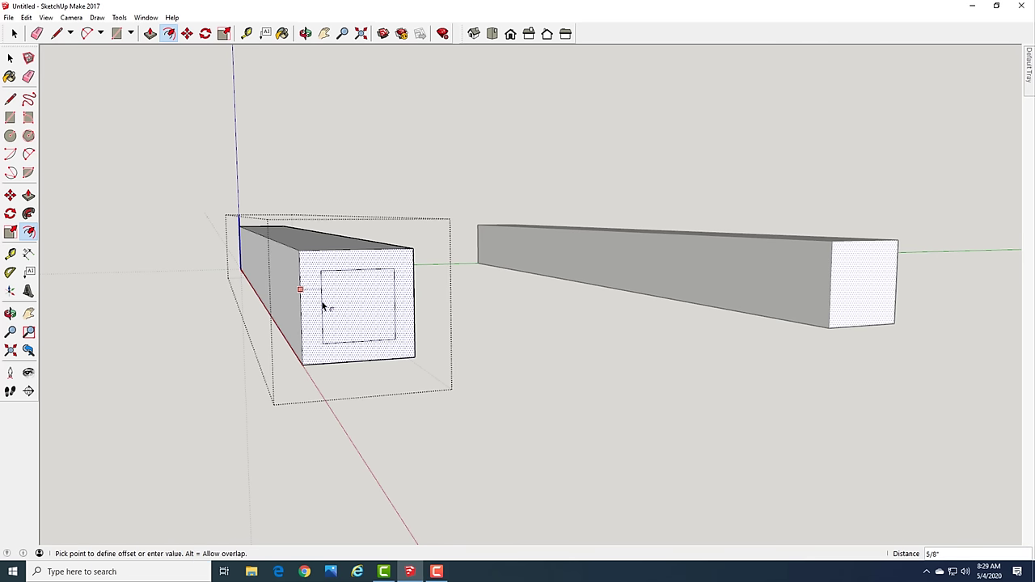
type(".75")
key("Return")
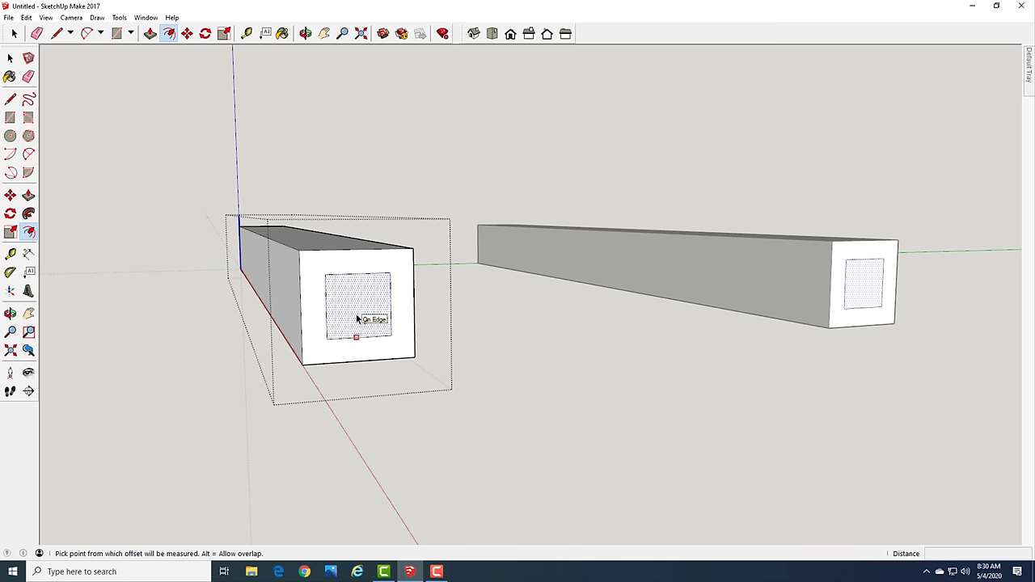
Push/Pull the new inner square out 2" into the second tenon
key("p")
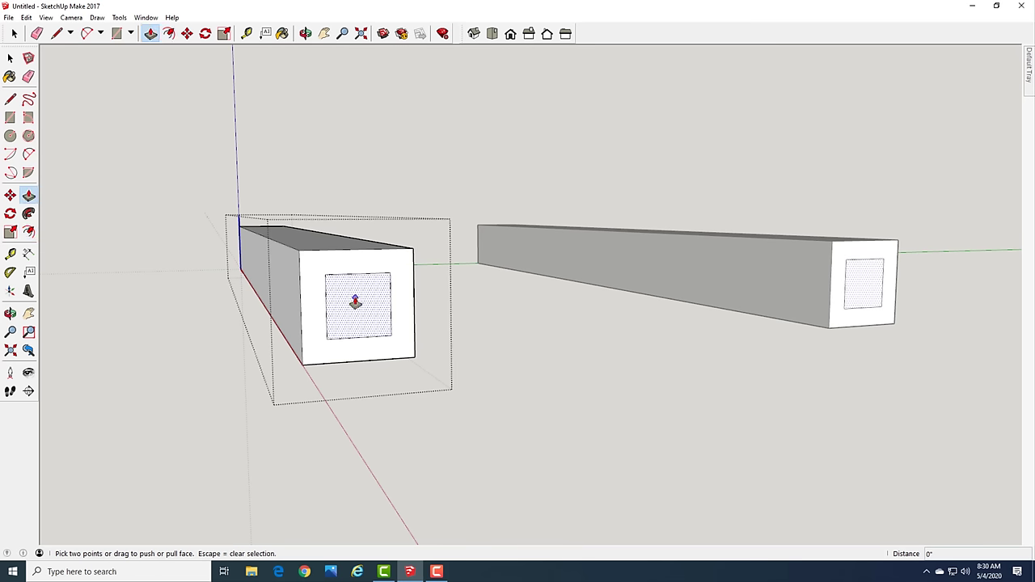
left_click(355, 302)
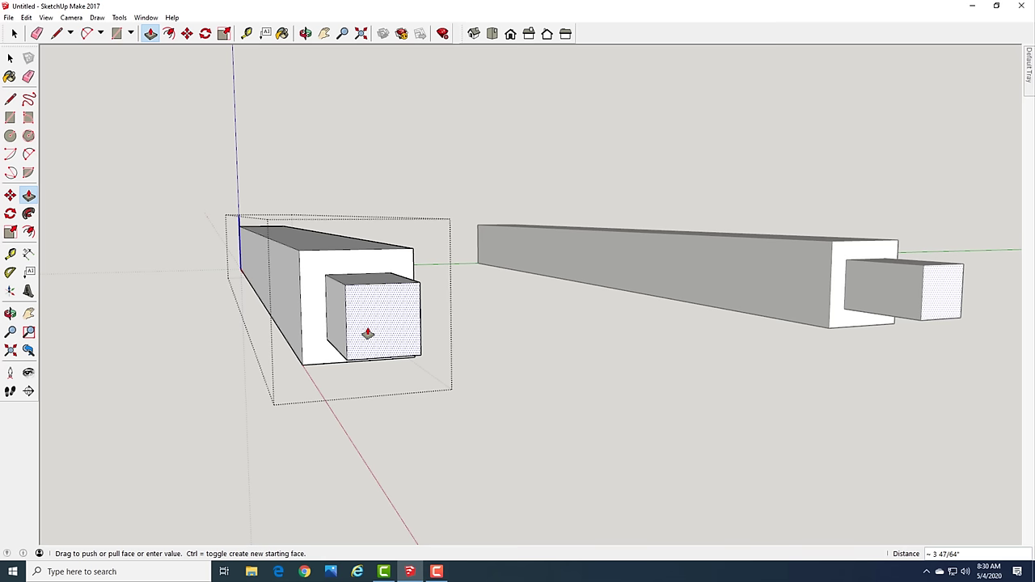
type("2")
key("Return")
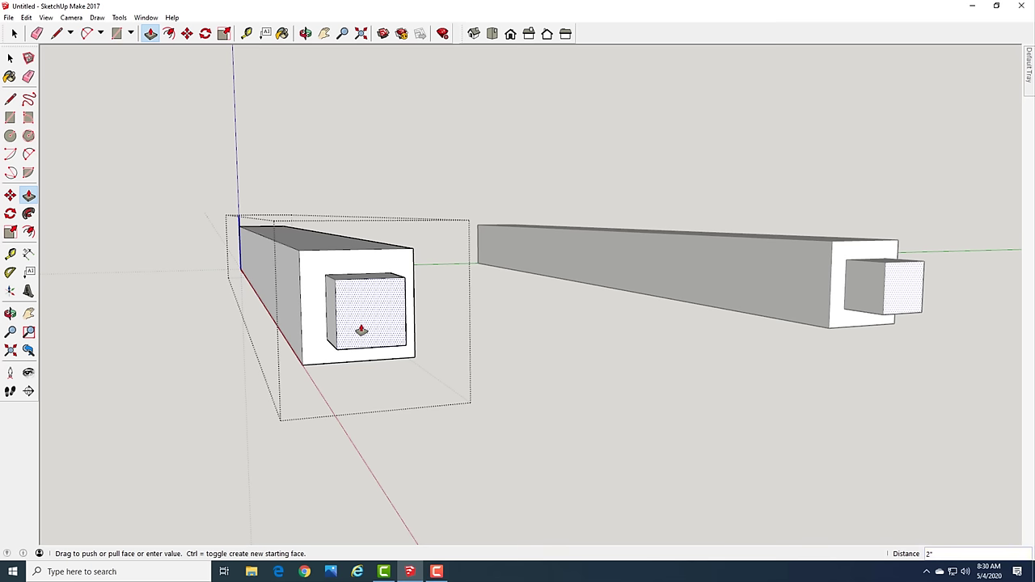
key("space")
Orbit out from the beams to view the whole table frame
key("o")
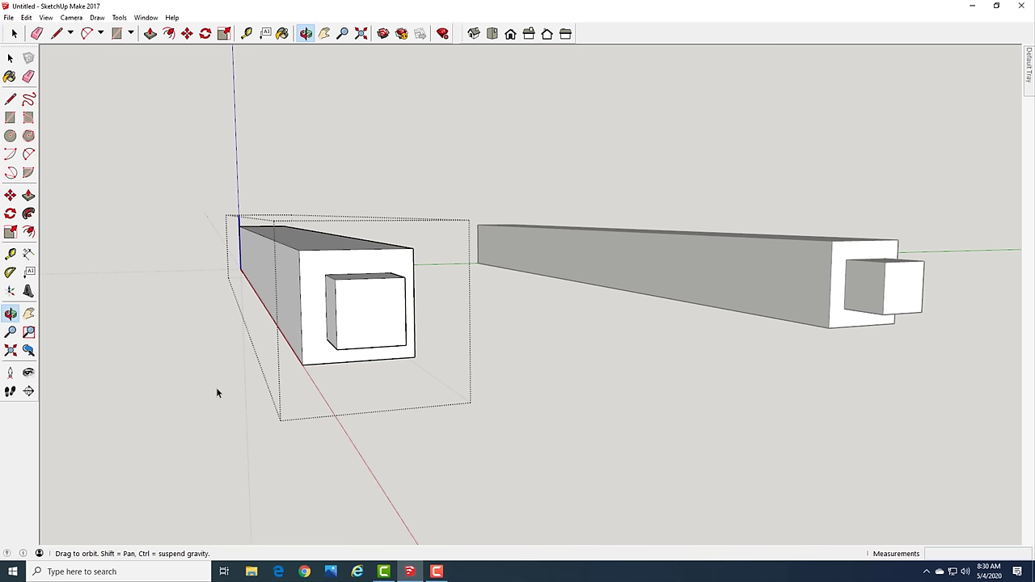
left_click_drag(216, 387, 411, 388)
middle_click_drag(412, 389, 391, 407)
scroll(365, 418, "down", 3)
middle_click_drag(289, 420, 390, 429)
left_click_drag(390, 430, 156, 376)
key("space")
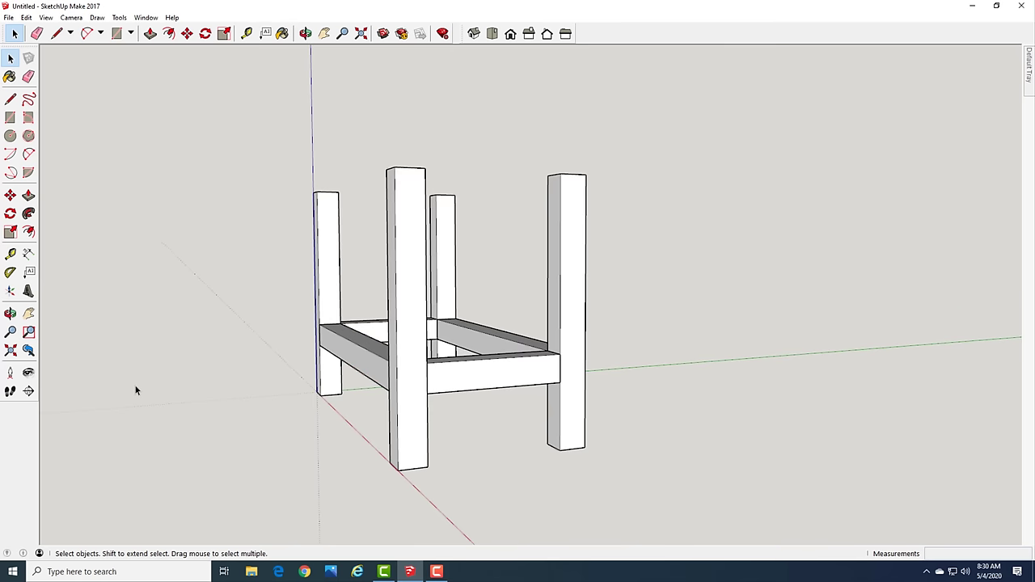
key("o")
left_click_drag(281, 399, 534, 457)
key("space")
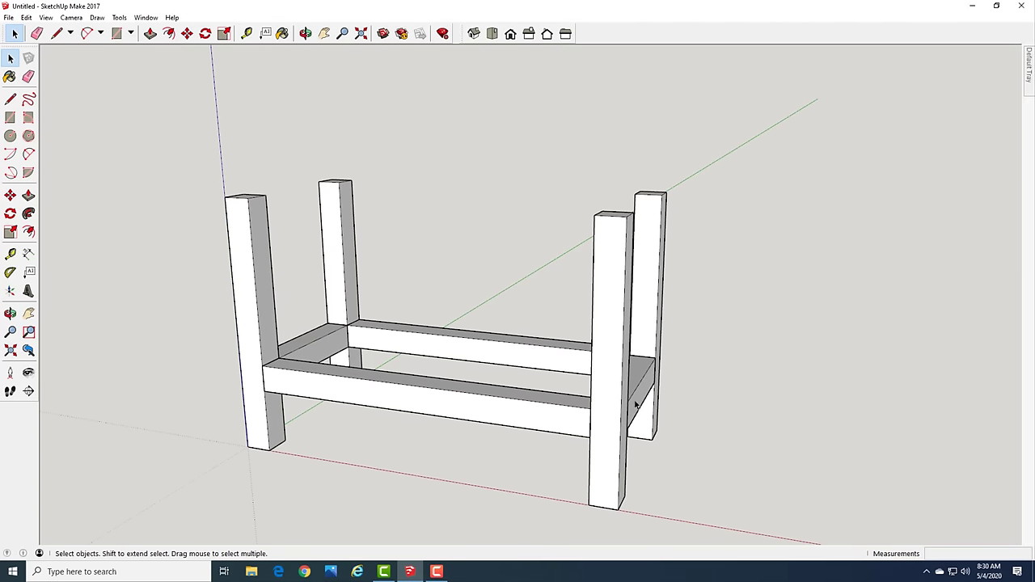
Check the View > Component Edit setting, close the menu, and reorient the frame
left_click(46, 17)
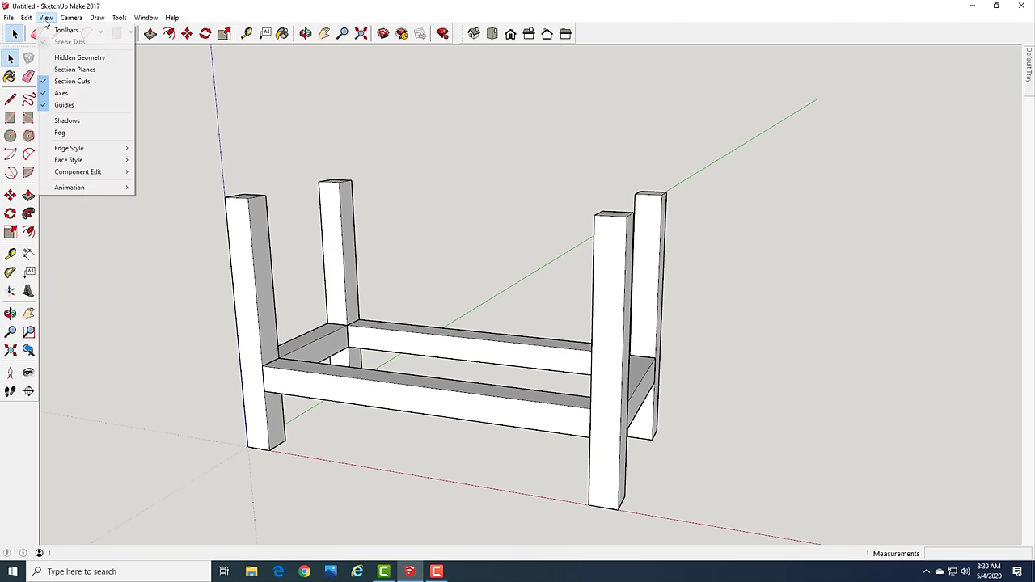
mouse_move(81, 172)
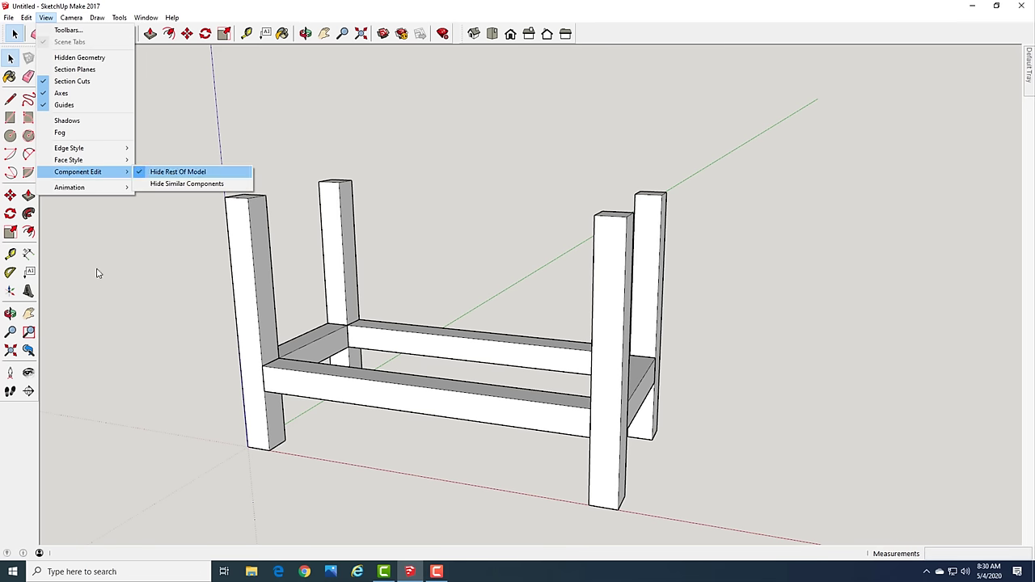
left_click(91, 327)
scroll(452, 424, "down", 1)
middle_click_drag(630, 450, 389, 408)
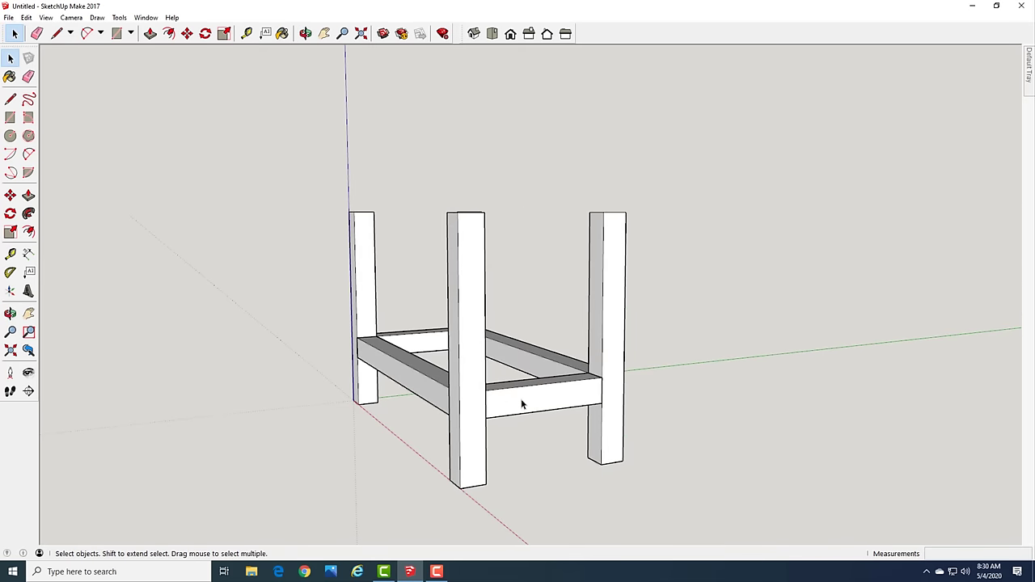
Open the front apron component and inset its end face by .75
double_click(521, 398)
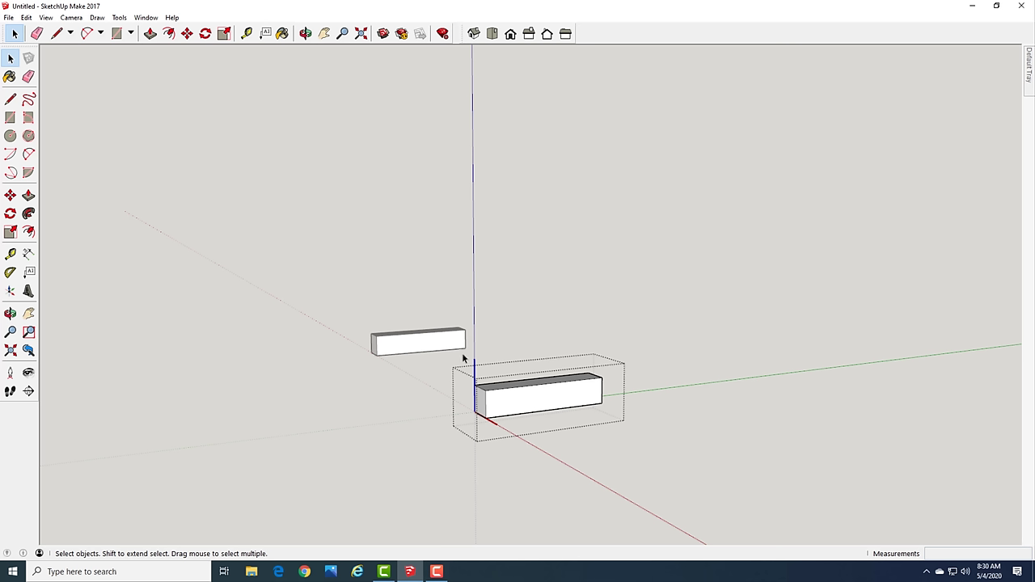
scroll(508, 445, "up", 3)
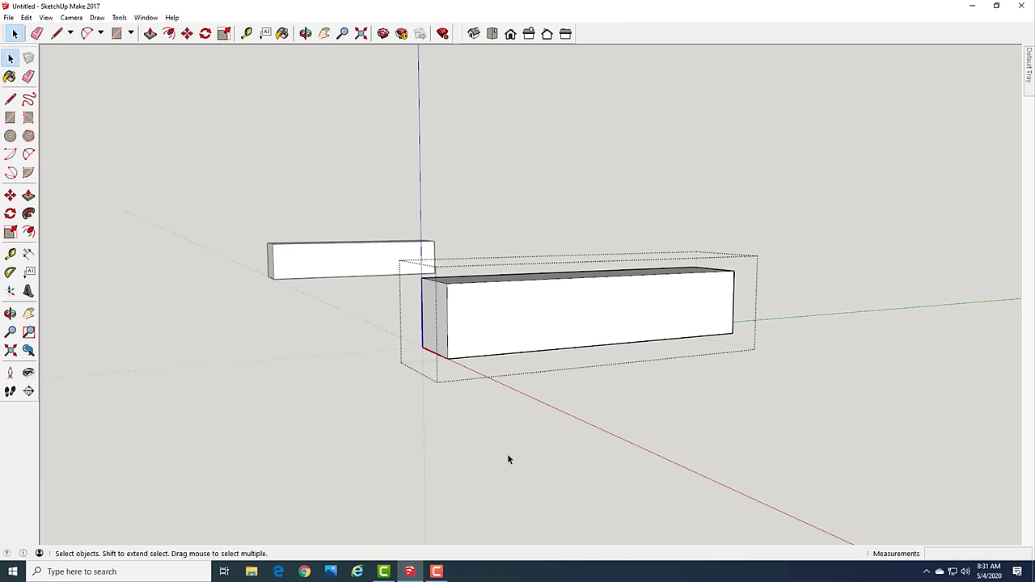
middle_click_drag(400, 372, 712, 371)
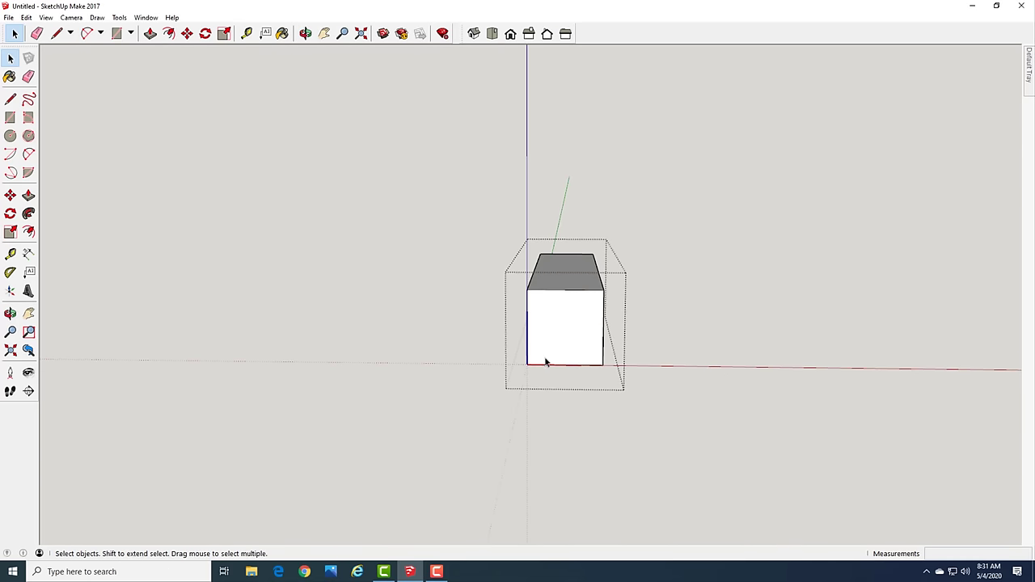
key("f")
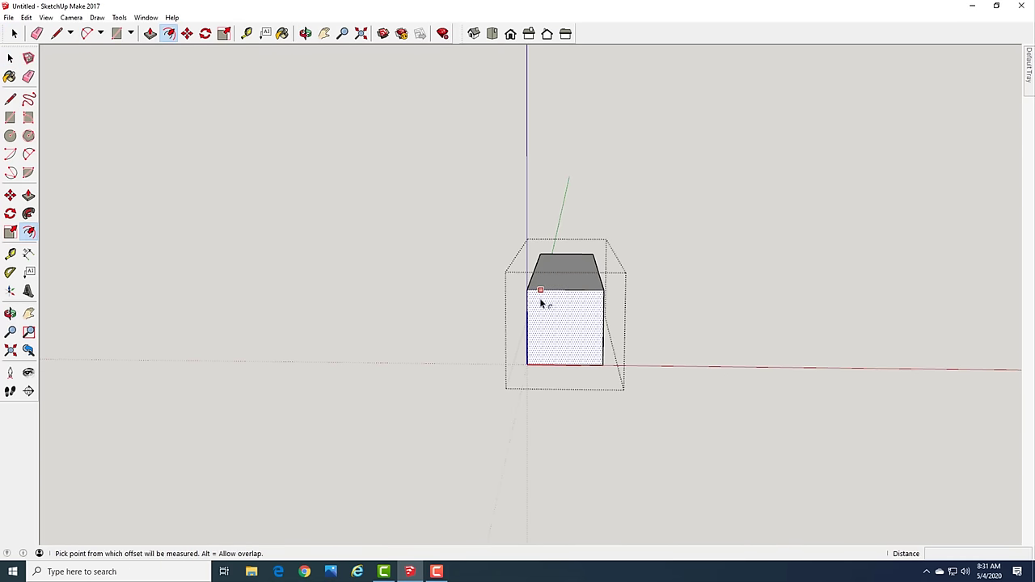
left_click(540, 323)
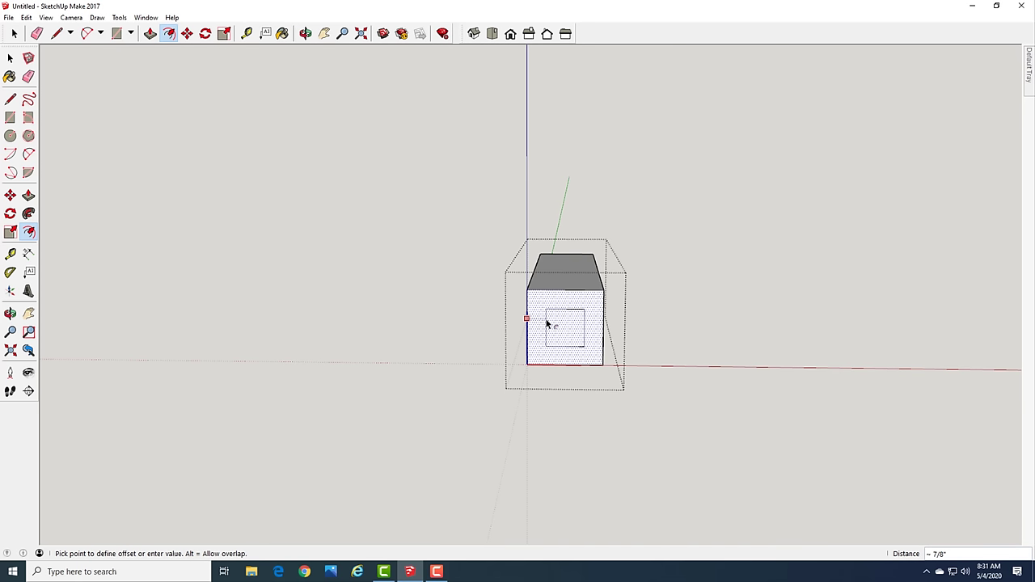
type(".75")
key("Return")
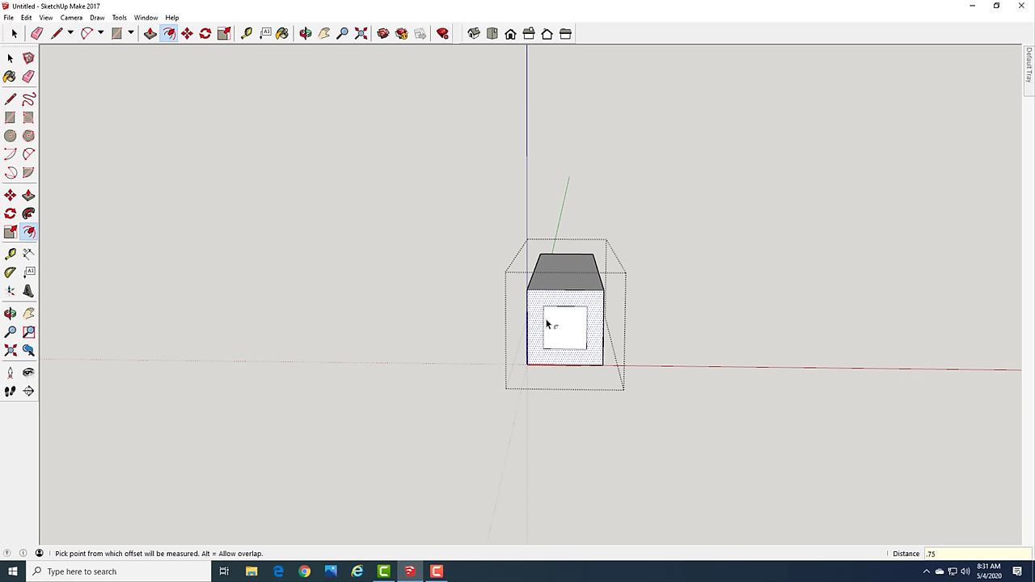
Push/Pull the inner square out 2 inches into a tenon
key("p")
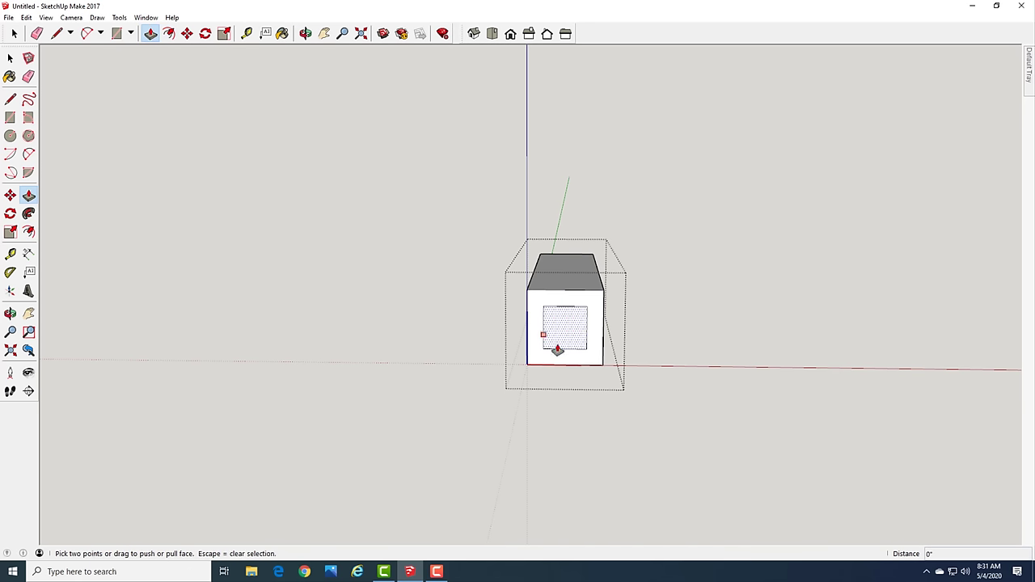
left_click(557, 327)
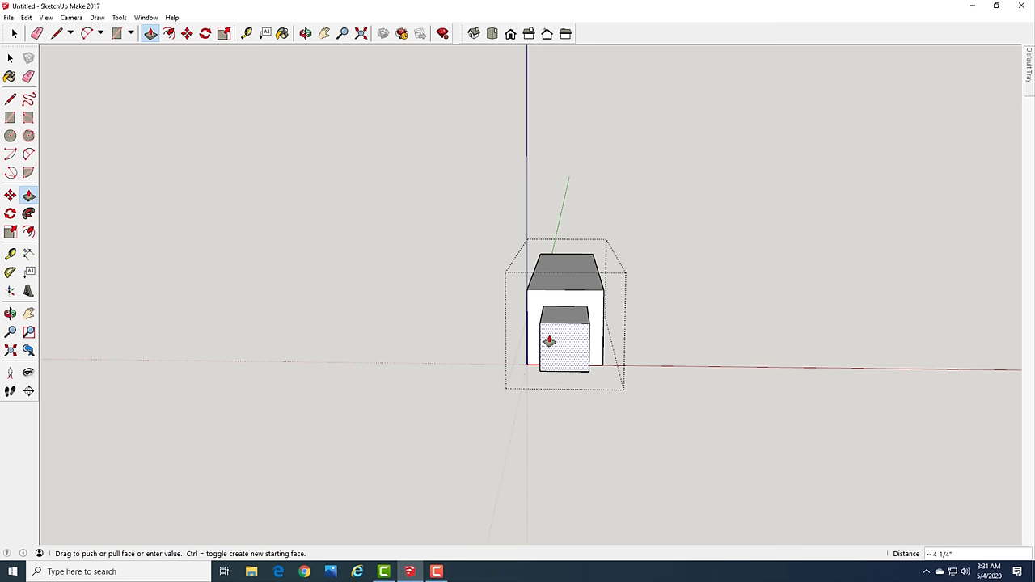
type("2")
key("Return")
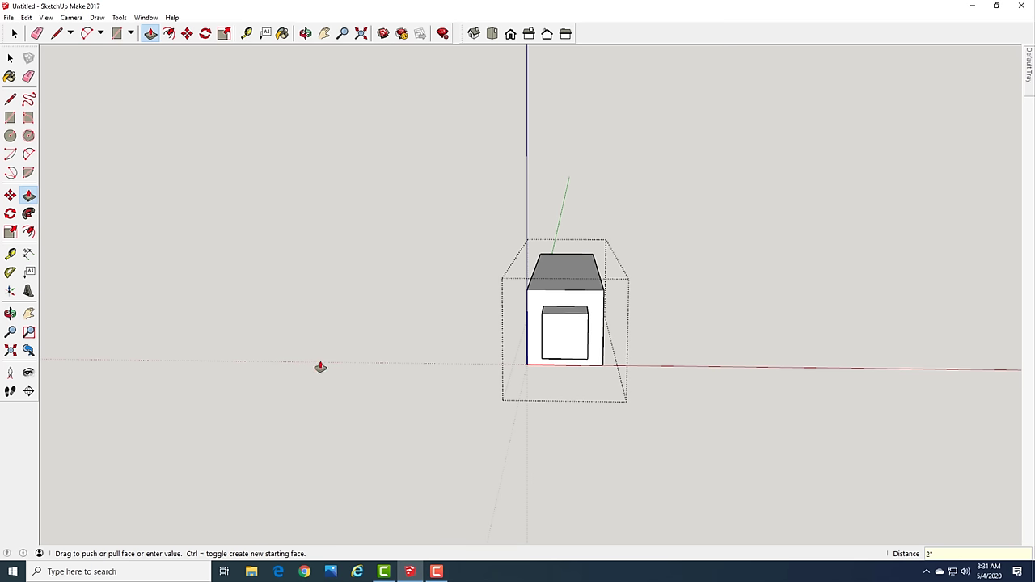
scroll(347, 347, "down", 3)
scroll(120, 363, "up", 1)
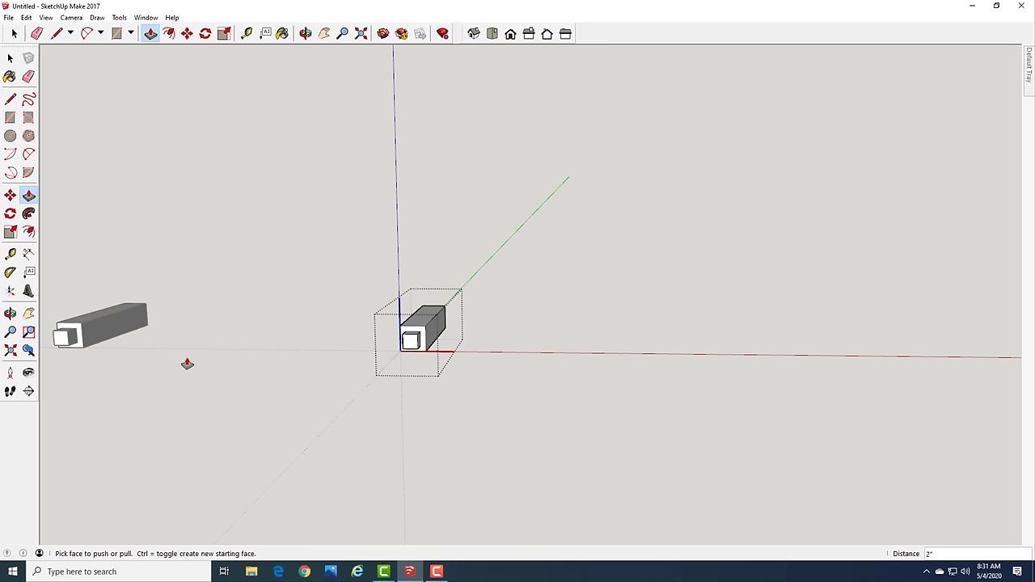
Turn to the apron's other end and inset its end face by .75
key("space")
middle_click_drag(482, 328, 228, 314)
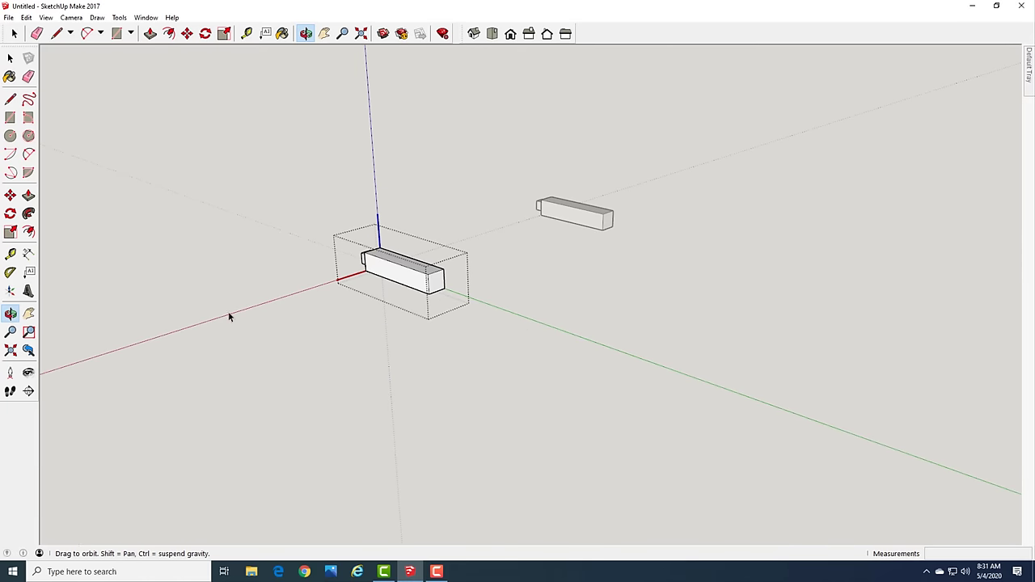
middle_click_drag(613, 264, 385, 260)
scroll(386, 261, "up", 2)
scroll(404, 262, "down", 4)
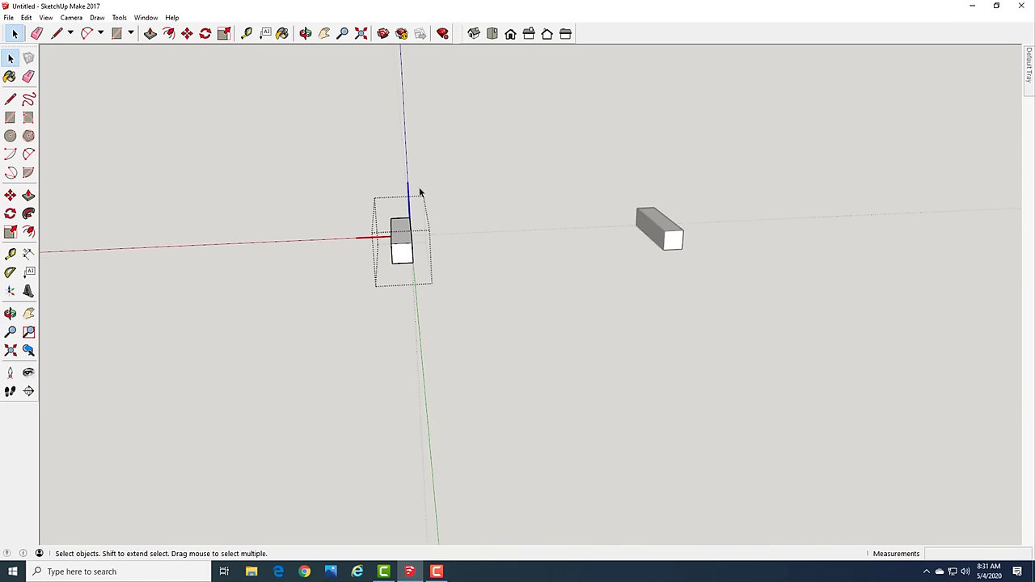
scroll(395, 271, "up", 5)
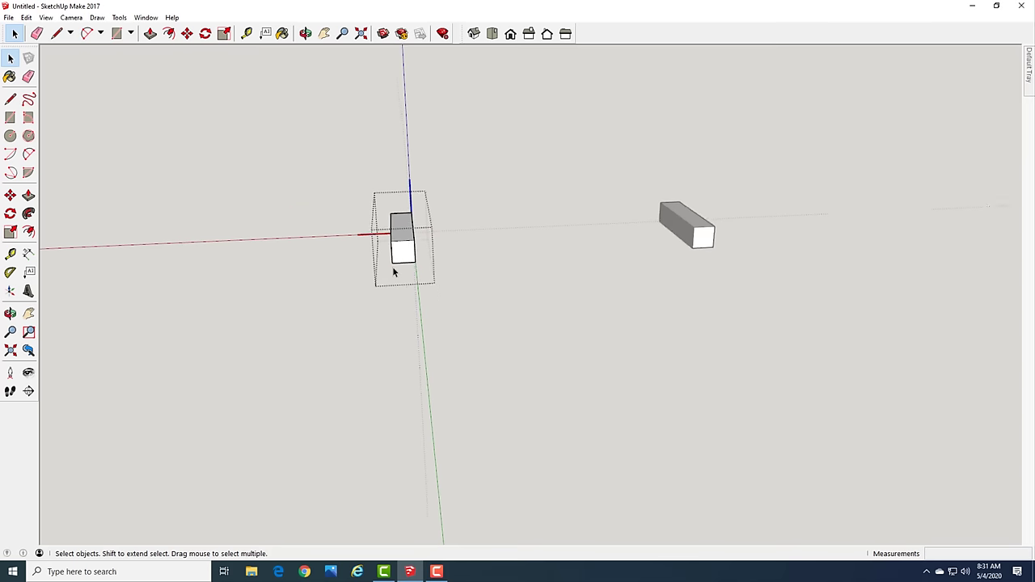
scroll(412, 247, "up", 2)
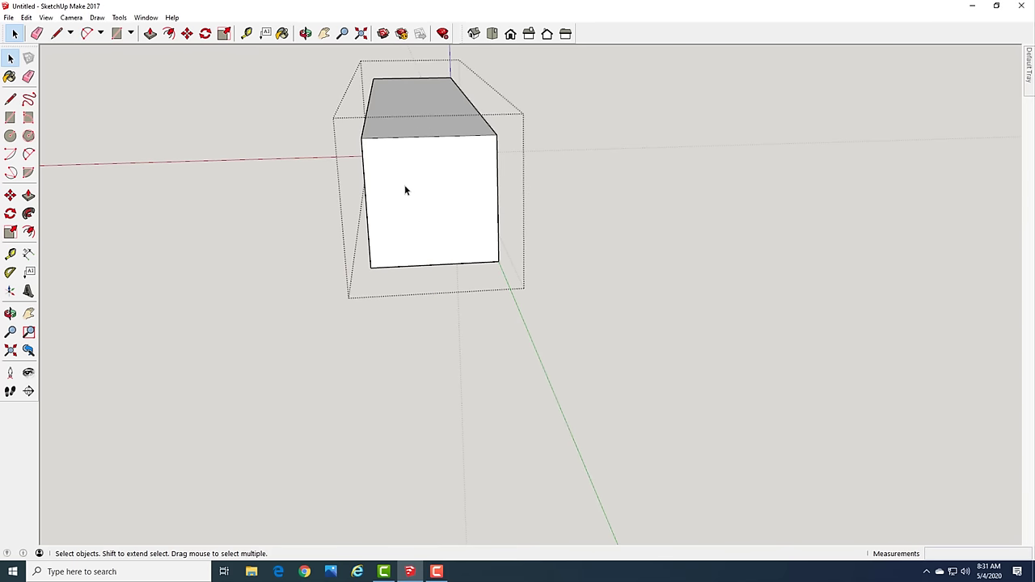
key("f")
left_click(365, 193)
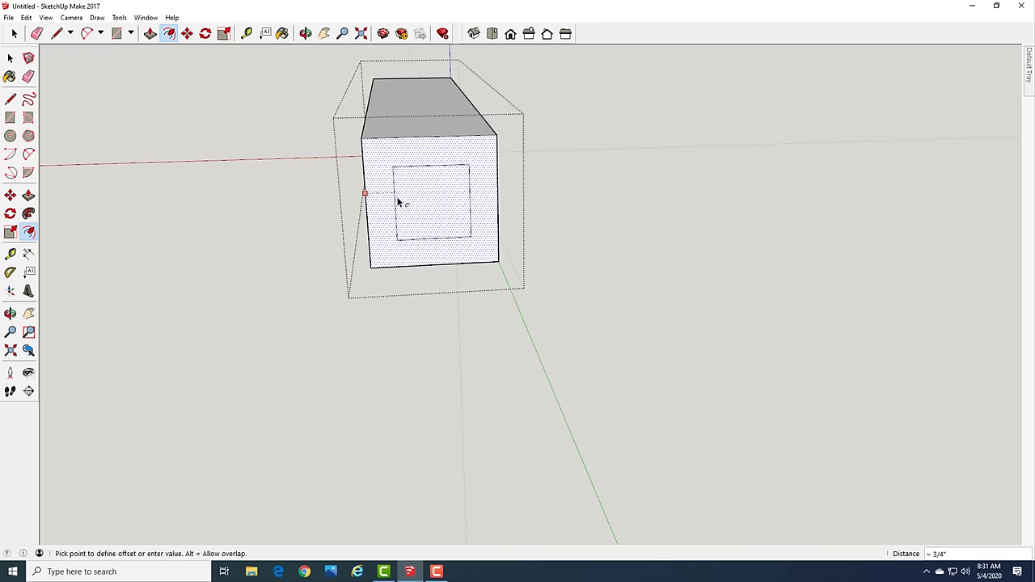
type(".75")
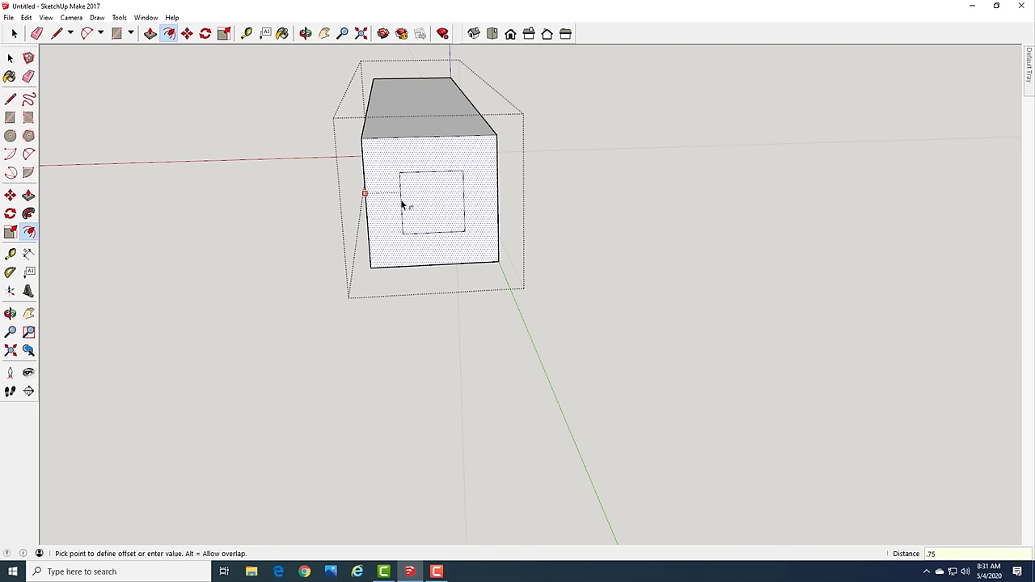
key("Return")
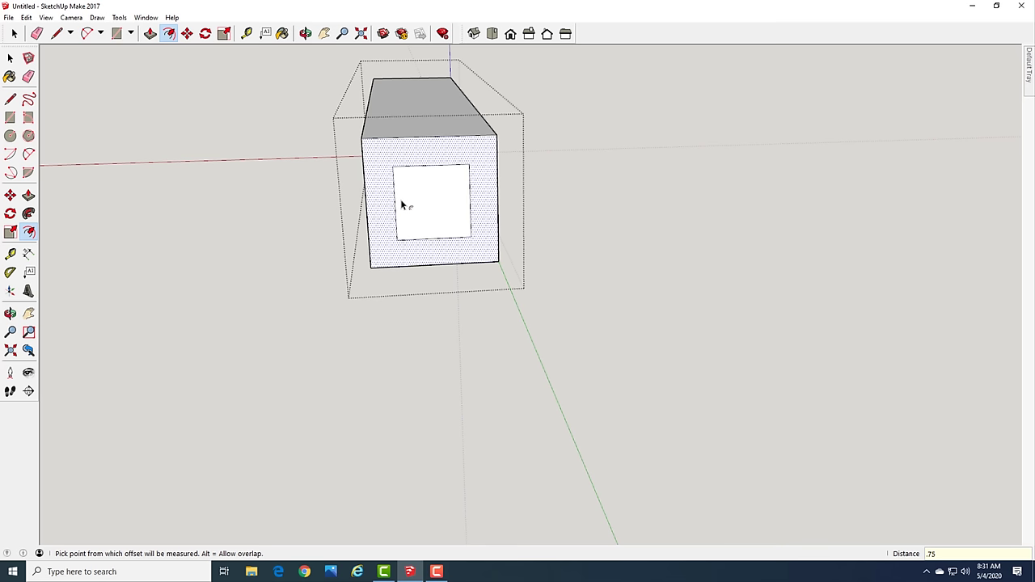
Pull the inset inner face out 2 inches to form the matching tenon
key("p")
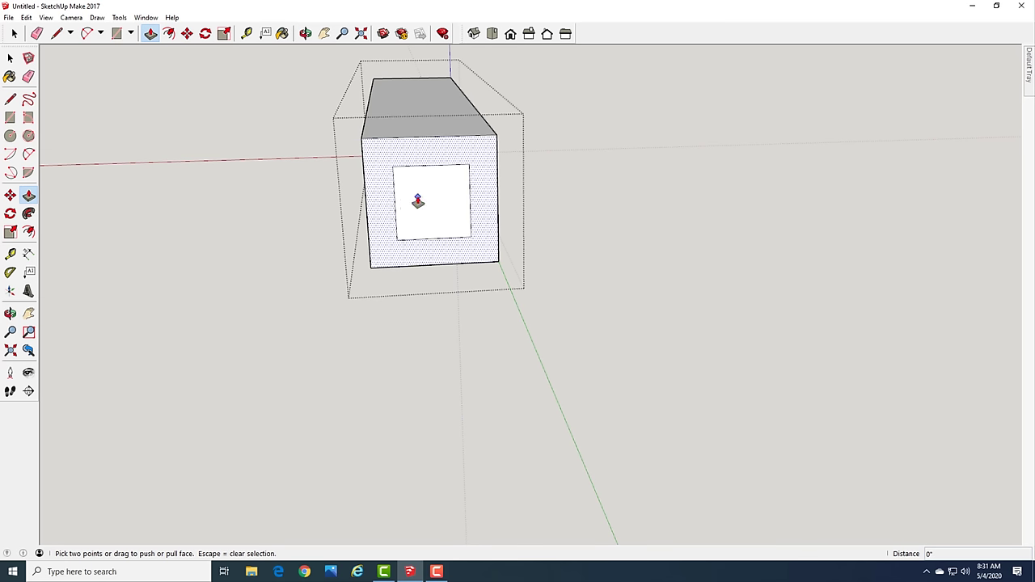
left_click(417, 200)
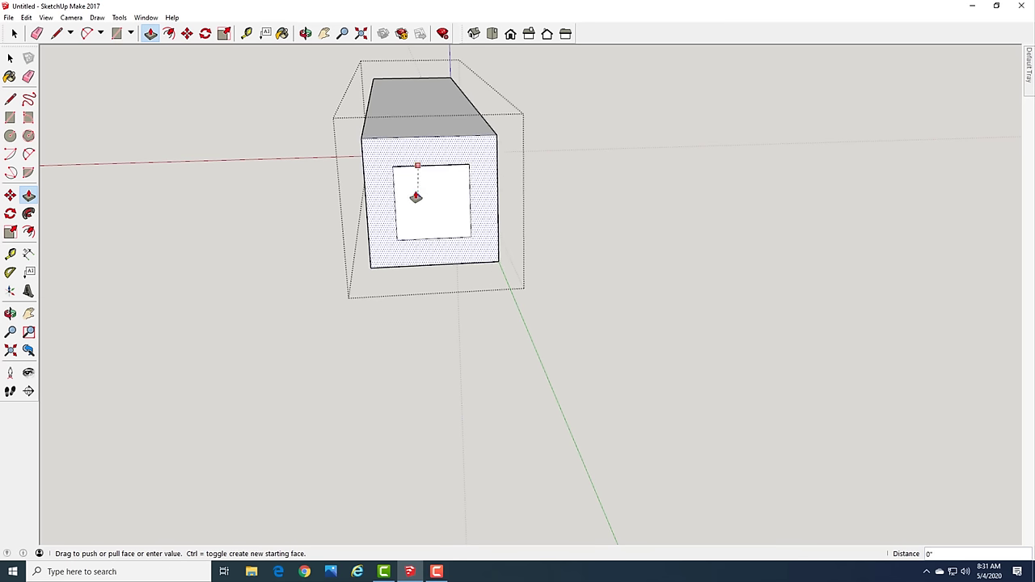
left_click(415, 197)
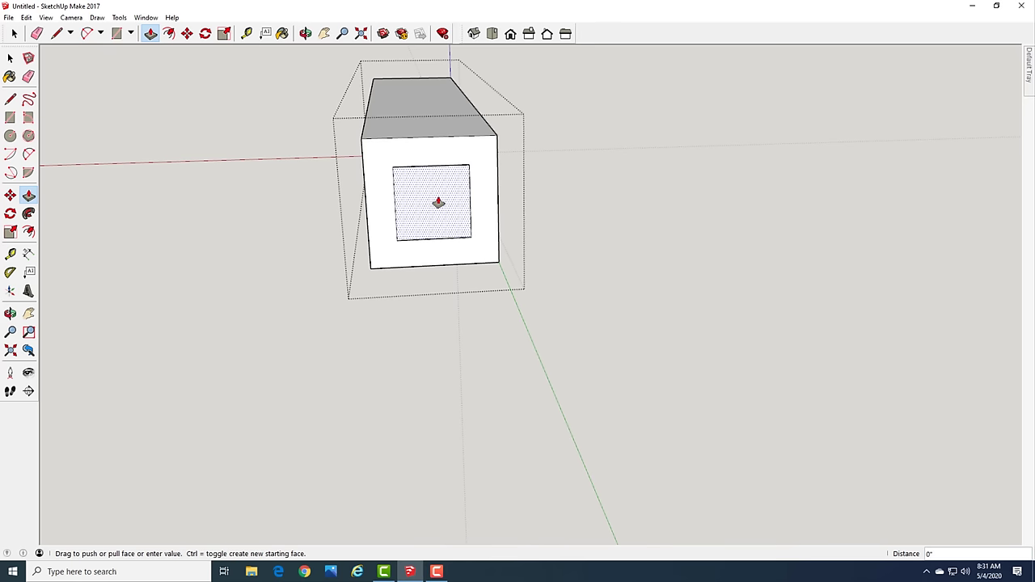
left_click_drag(437, 202, 442, 255)
type("2")
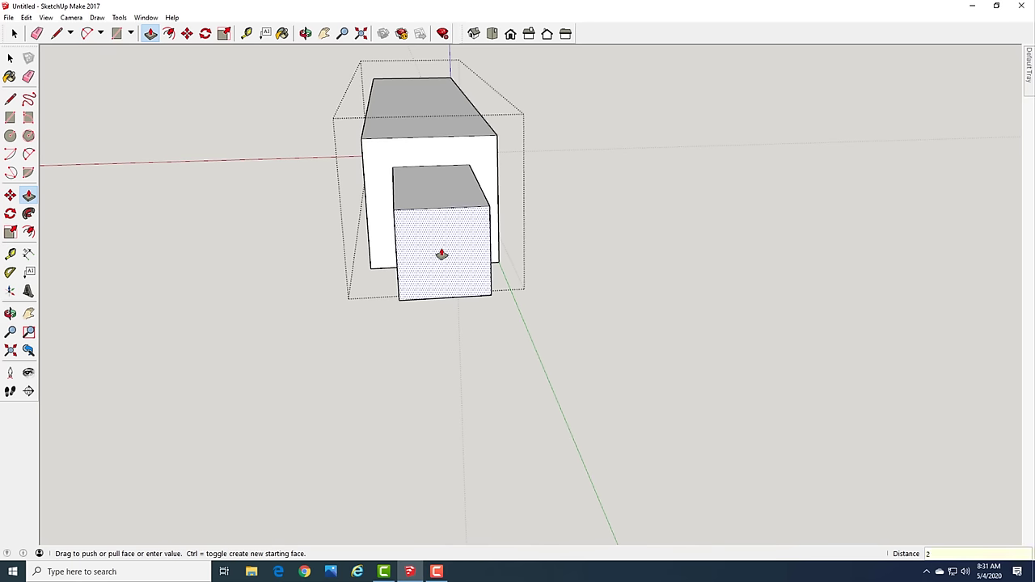
key("Return")
scroll(396, 261, "down", 3)
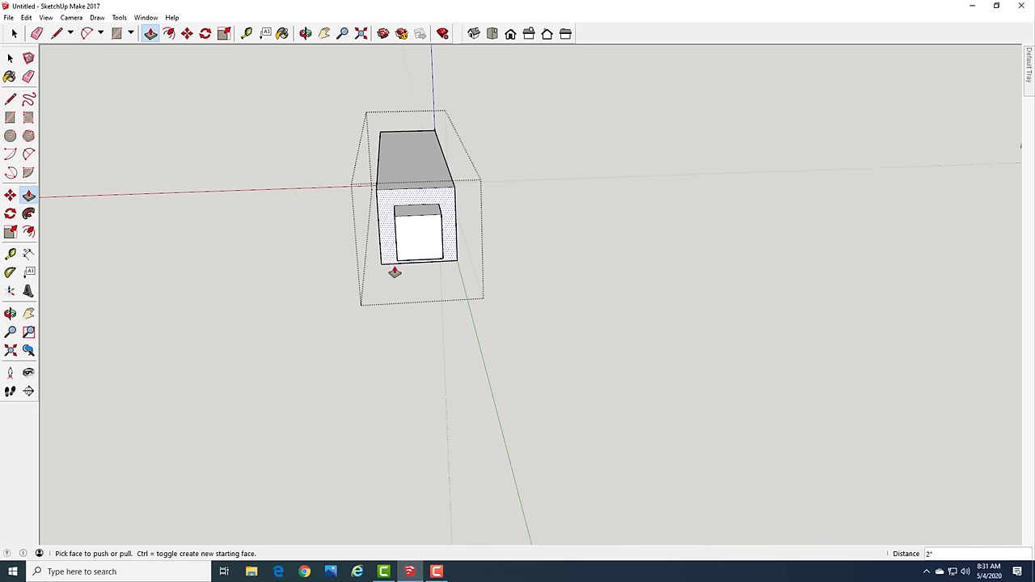
key("space")
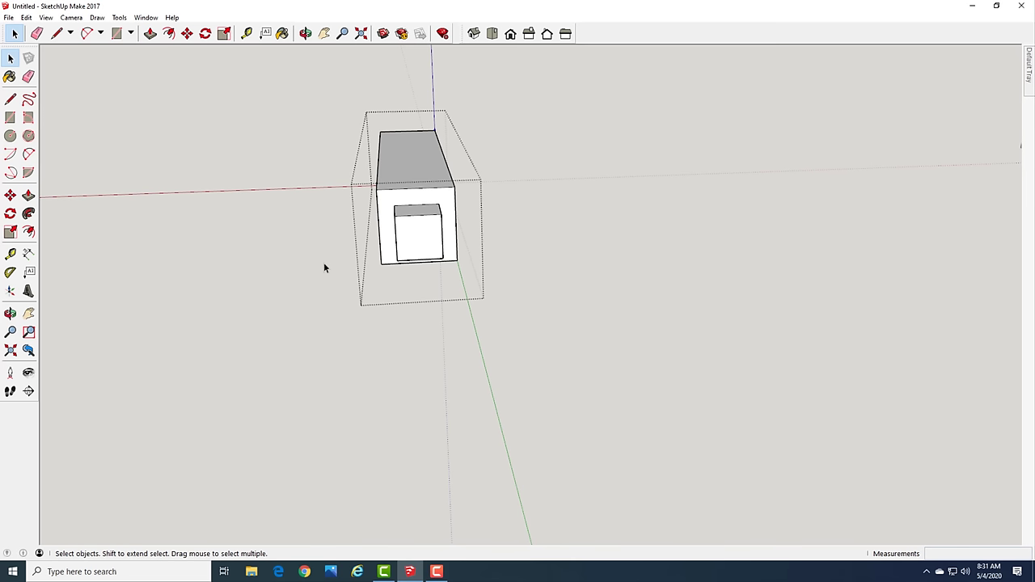
scroll(317, 261, "down", 3)
Orbit and zoom around the table from several sides to inspect the four aprons
middle_click_drag(263, 276, 880, 270)
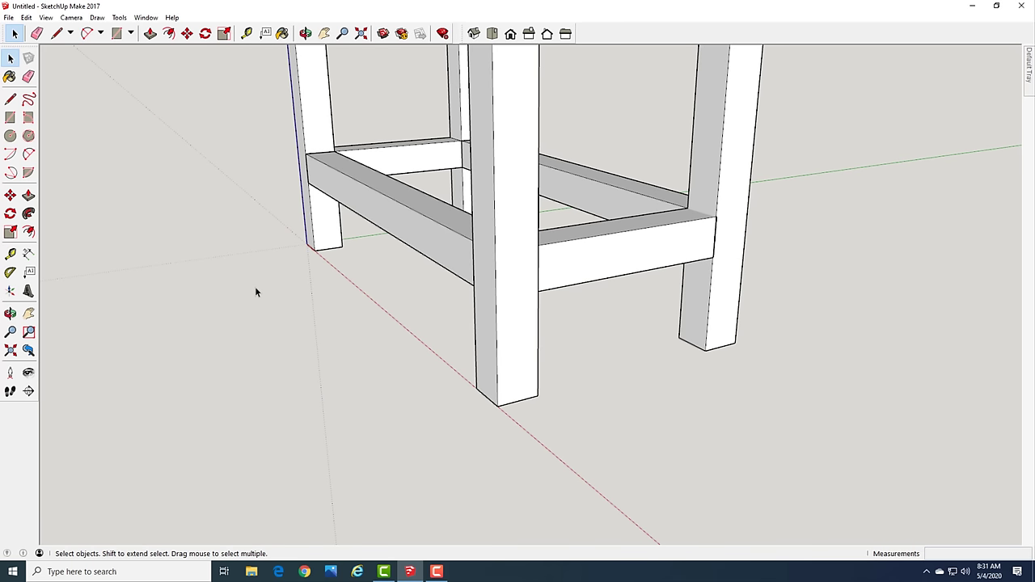
middle_click_drag(229, 273, 609, 282)
scroll(556, 279, "down", 3)
scroll(556, 279, "up", 3)
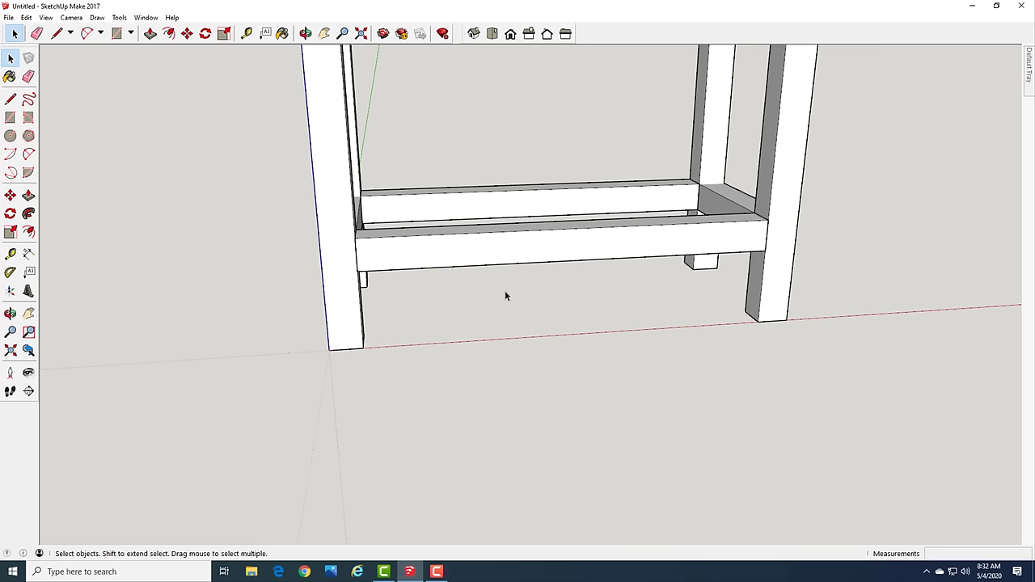
scroll(504, 296, "down", 3)
middle_click_drag(670, 278, 358, 261)
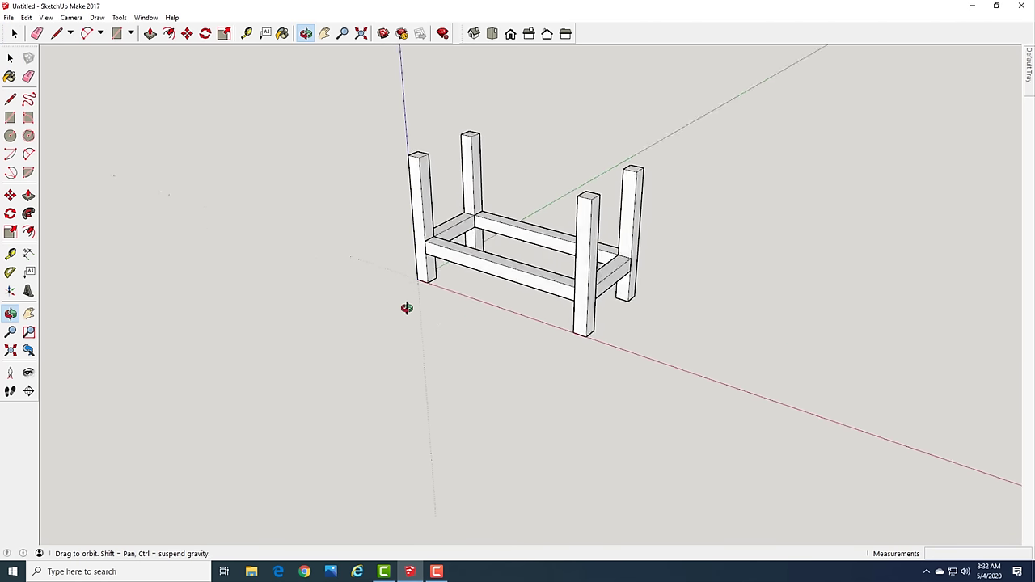
scroll(439, 281, "up", 5)
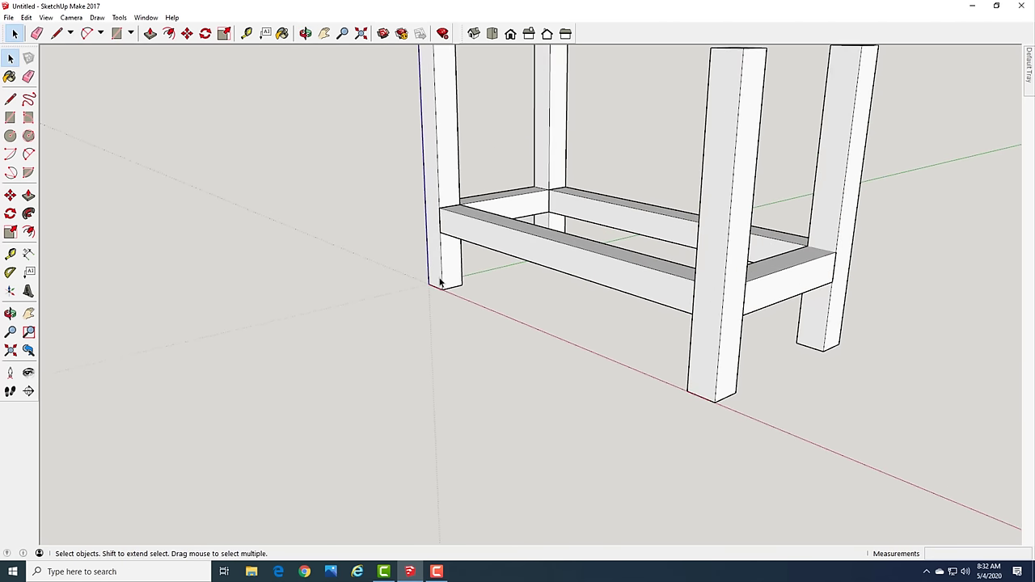
scroll(418, 270, "up", 2)
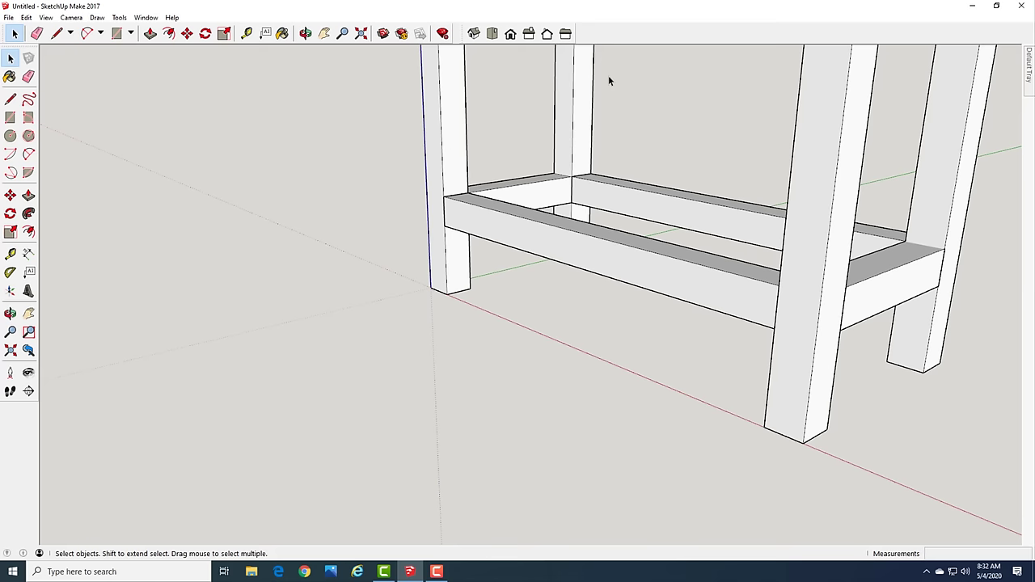
scroll(609, 79, "up", 2)
scroll(605, 84, "down", 1)
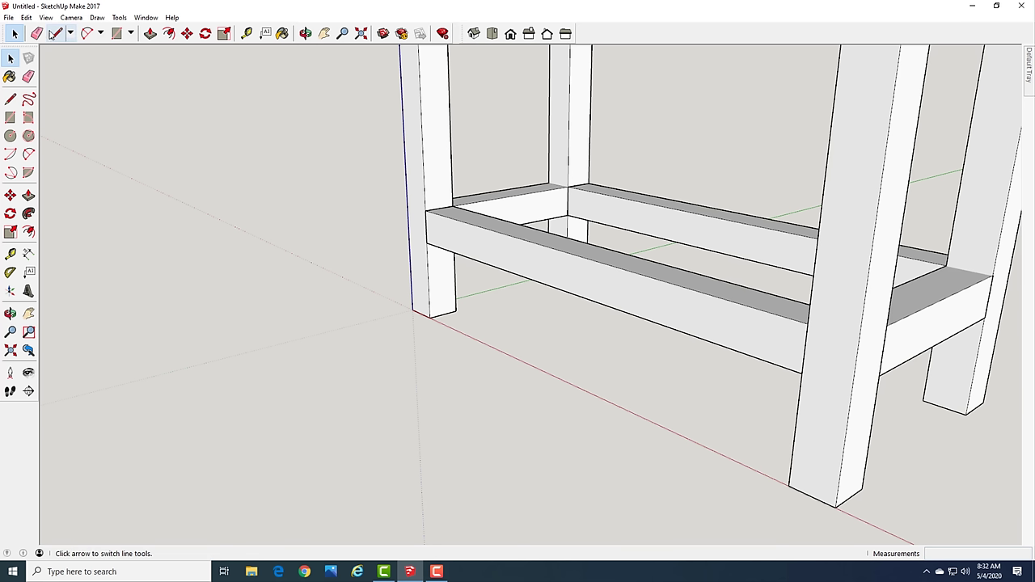
Open the leg for editing and place guides 12 and 8.5 inches up from its bottom edge
double_click(427, 151)
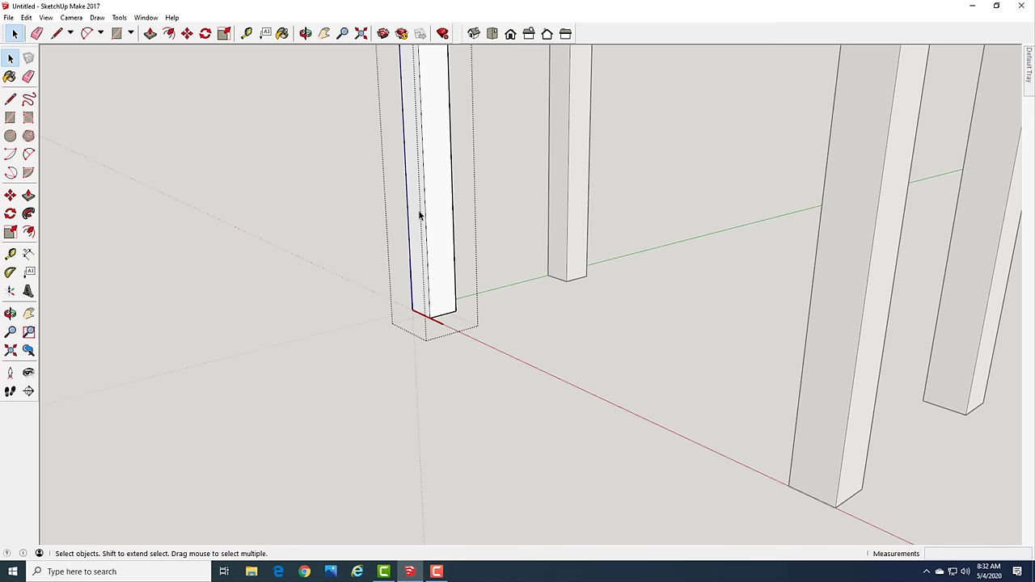
scroll(485, 229, "up", 3)
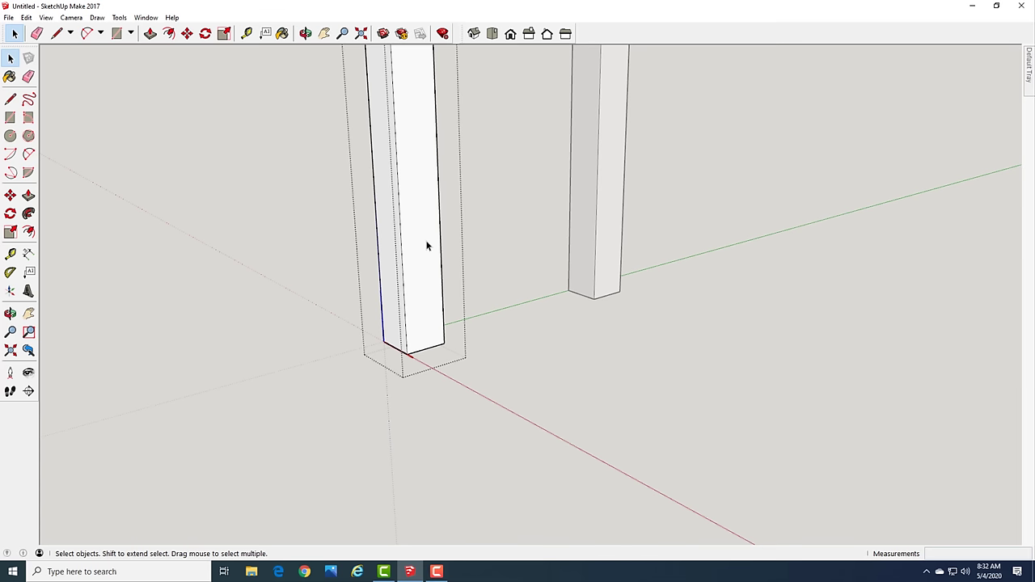
key("t")
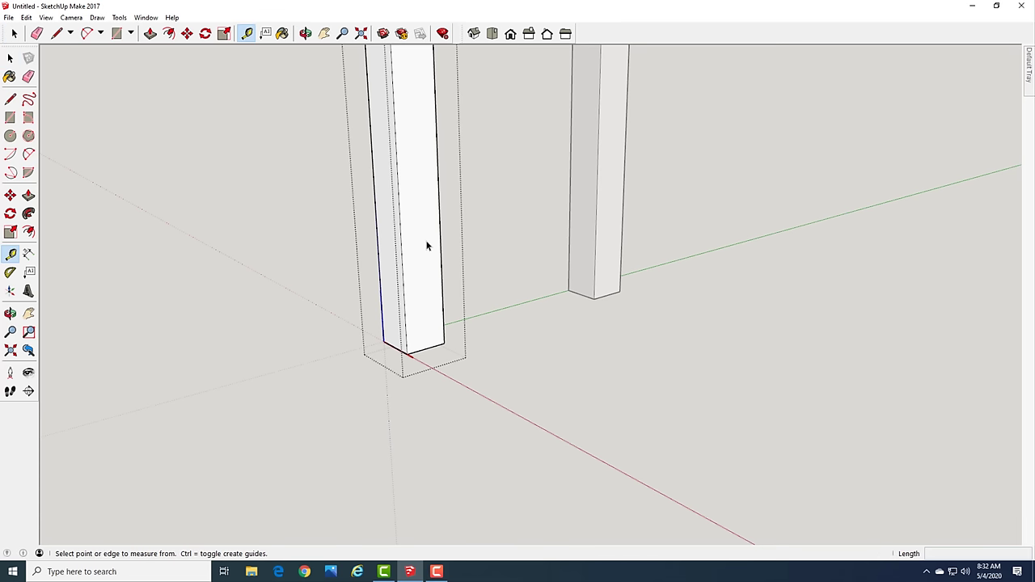
left_click(427, 348)
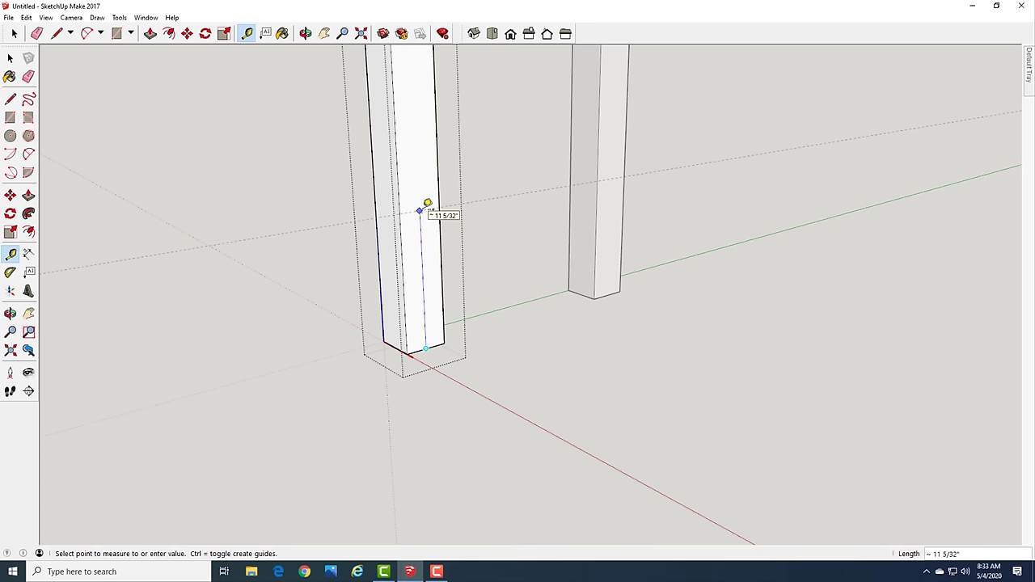
type("12")
key("Return")
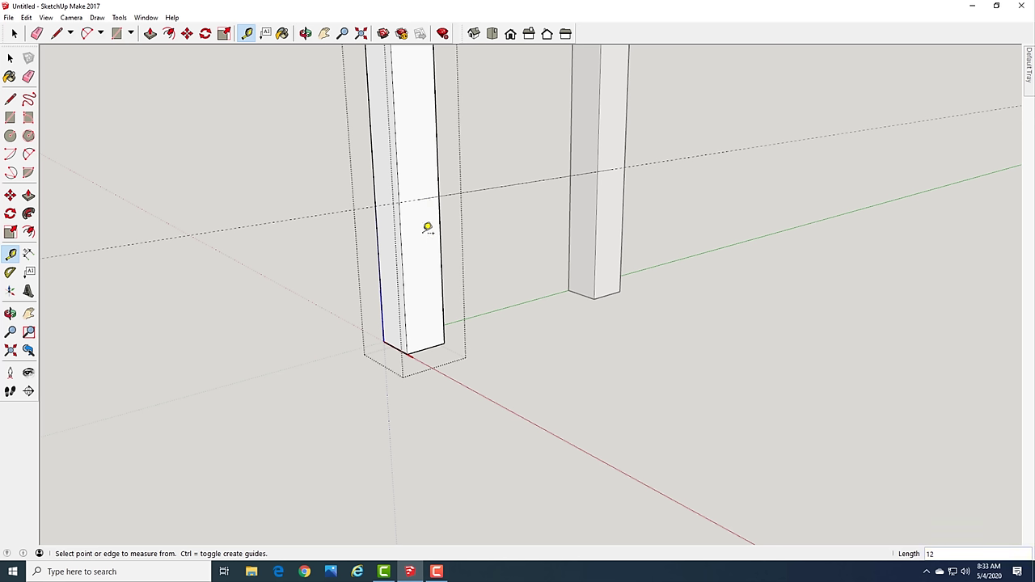
left_click(425, 348)
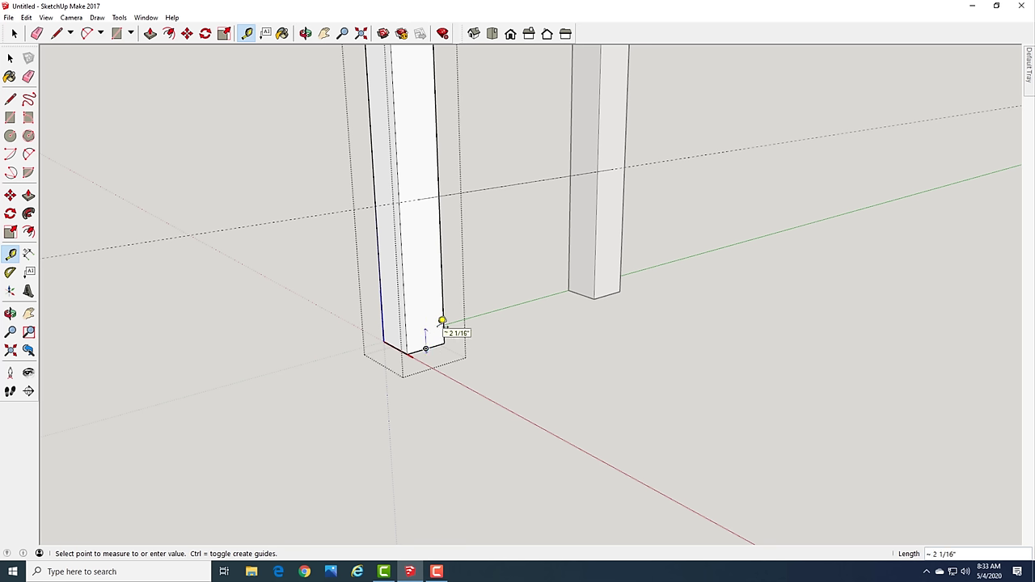
left_click(441, 321)
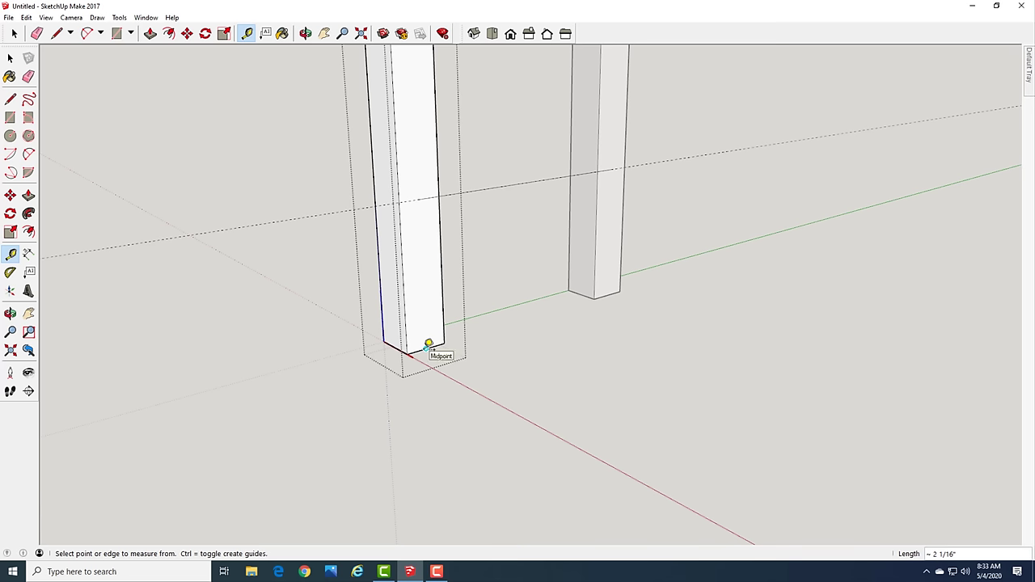
left_click(426, 348)
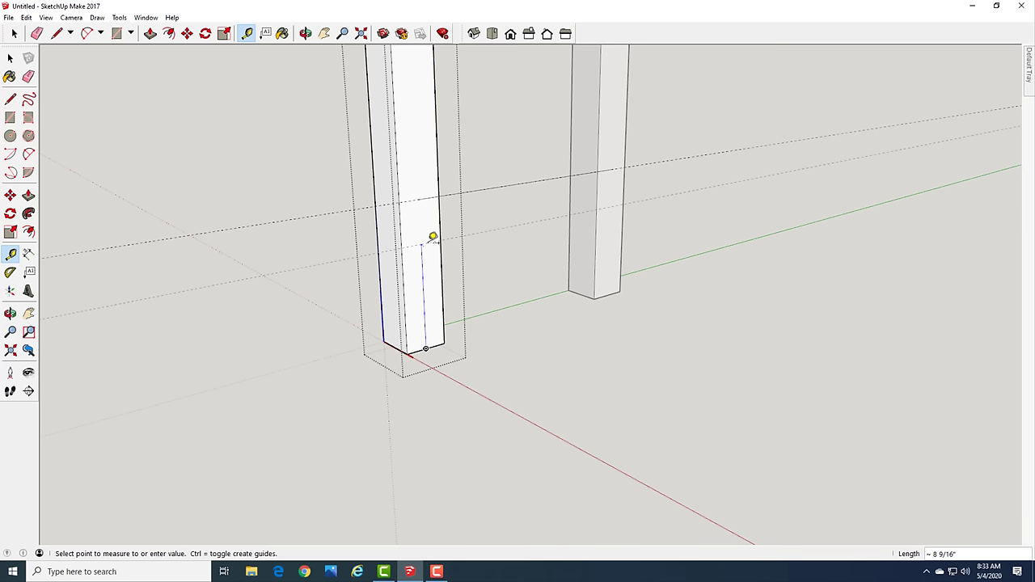
type("8.5")
key("Return")
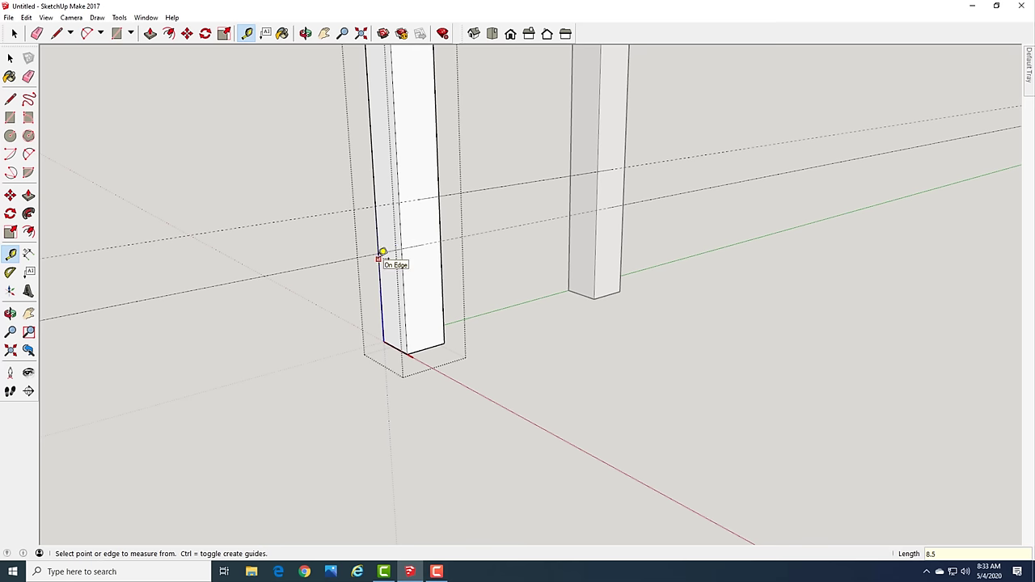
Add two 0.75-inch offset guides from the leg's edge and the height guide
scroll(457, 226, "up", 3)
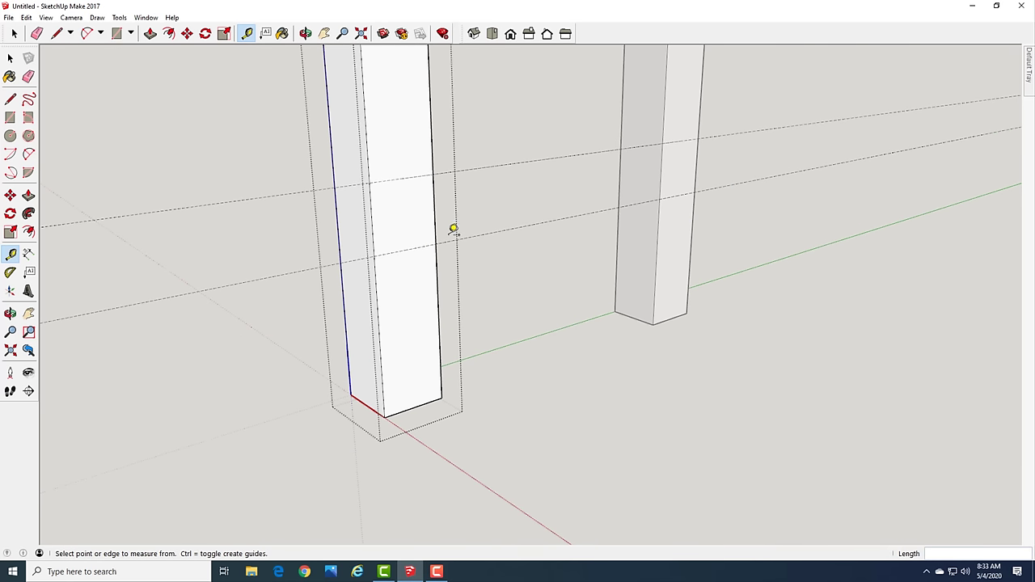
middle_click_drag(453, 229, 392, 247)
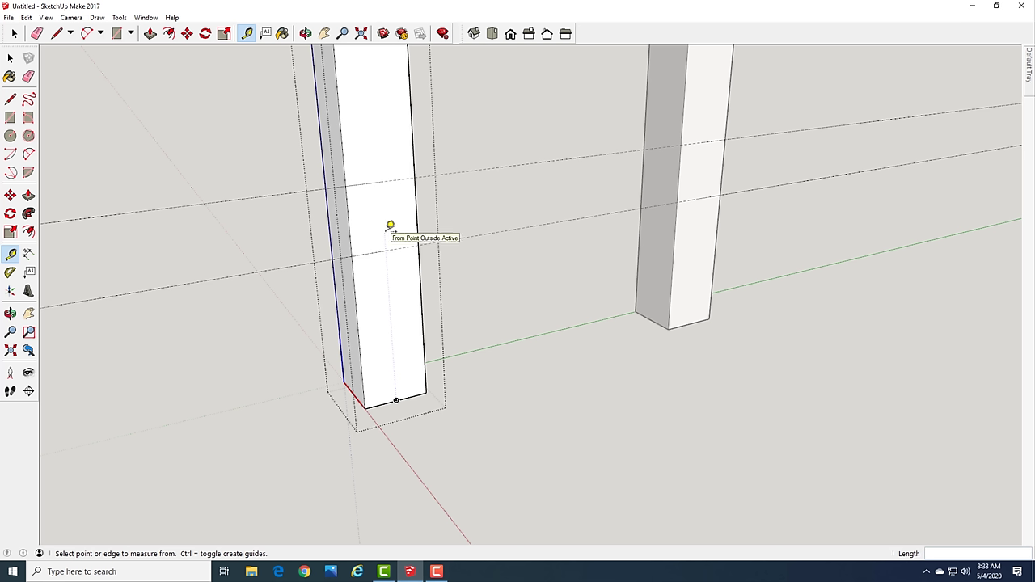
left_click(370, 183)
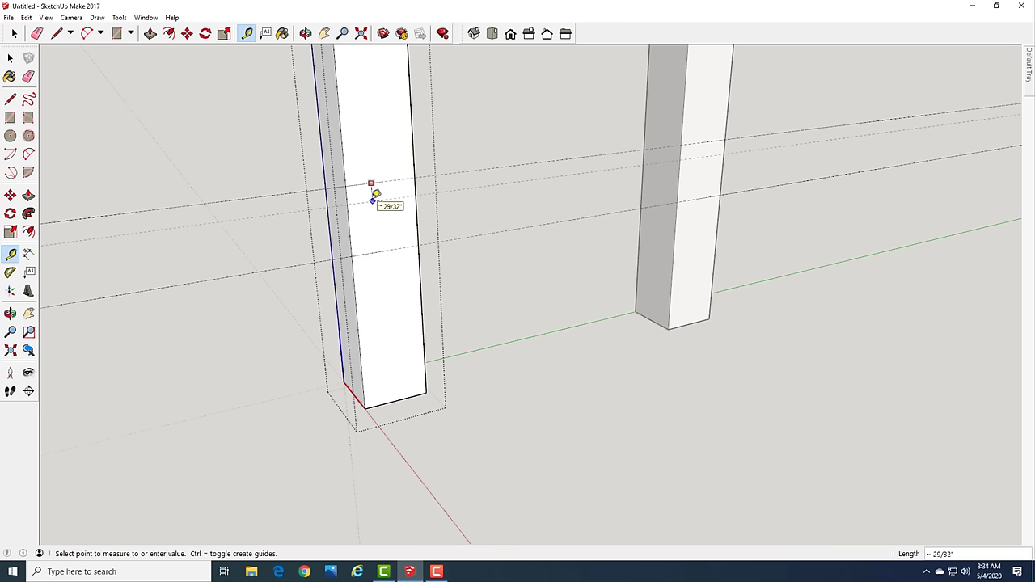
type(".75")
key("Return")
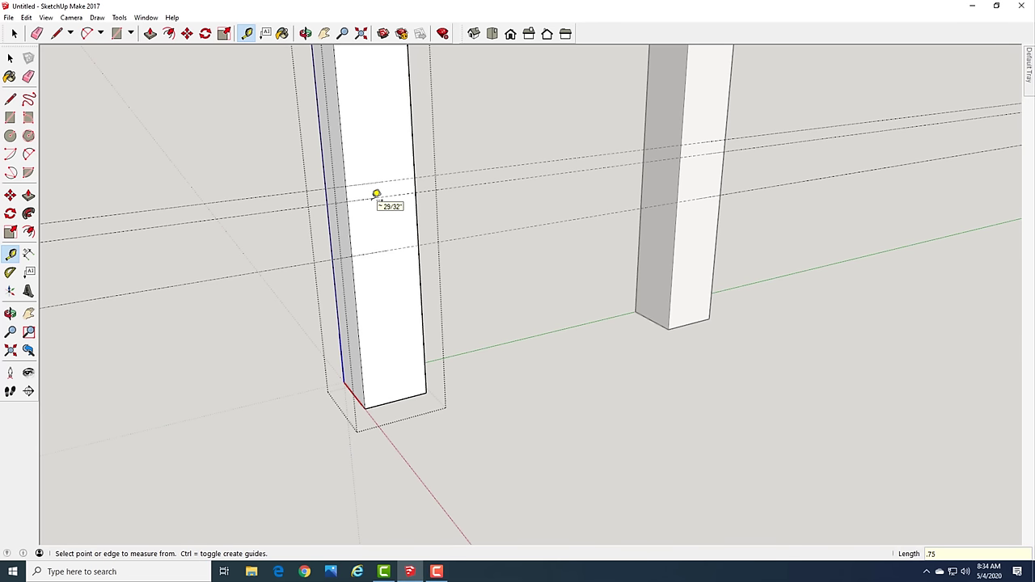
left_click(377, 251)
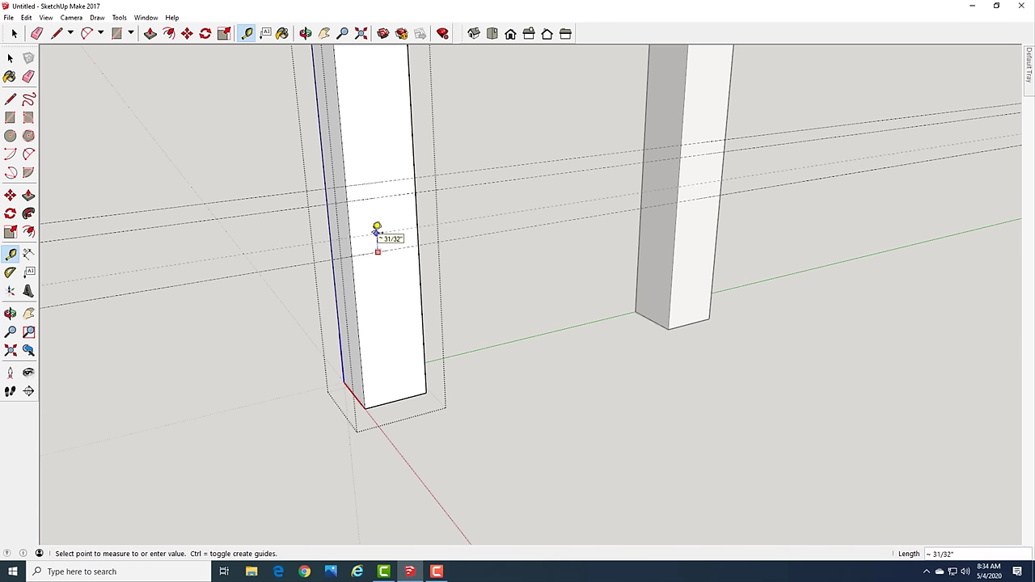
type(".75")
key("Return")
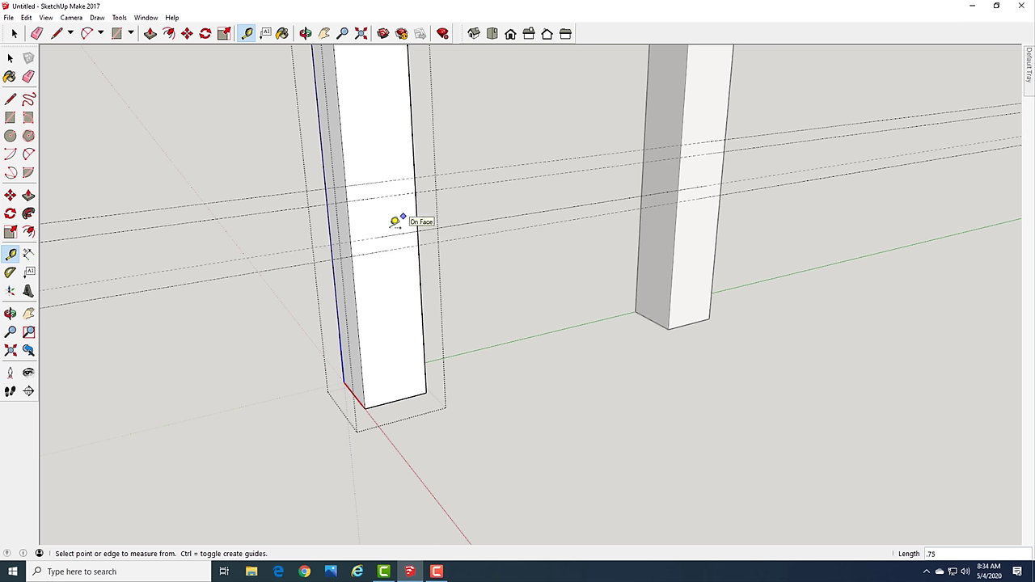
Add guides inset 0.75 inches from the leg's two side edges
left_click(349, 226)
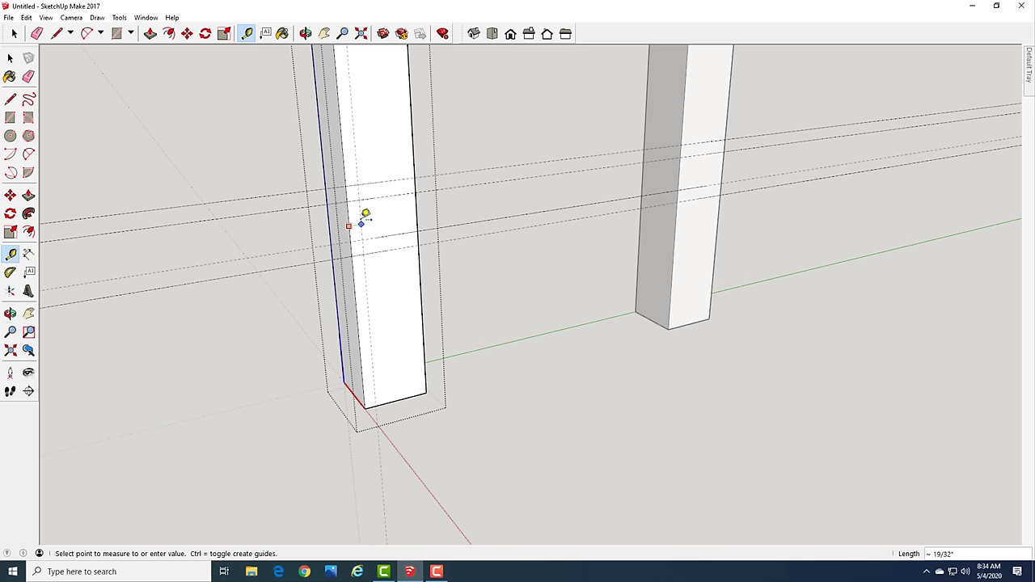
type(".75")
key("Return")
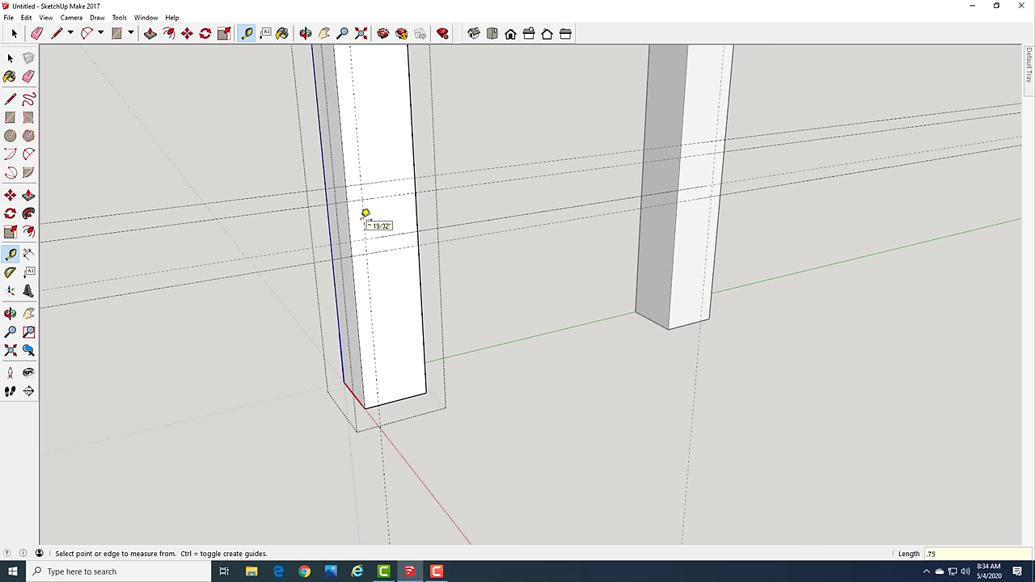
left_click(418, 206)
type(".75")
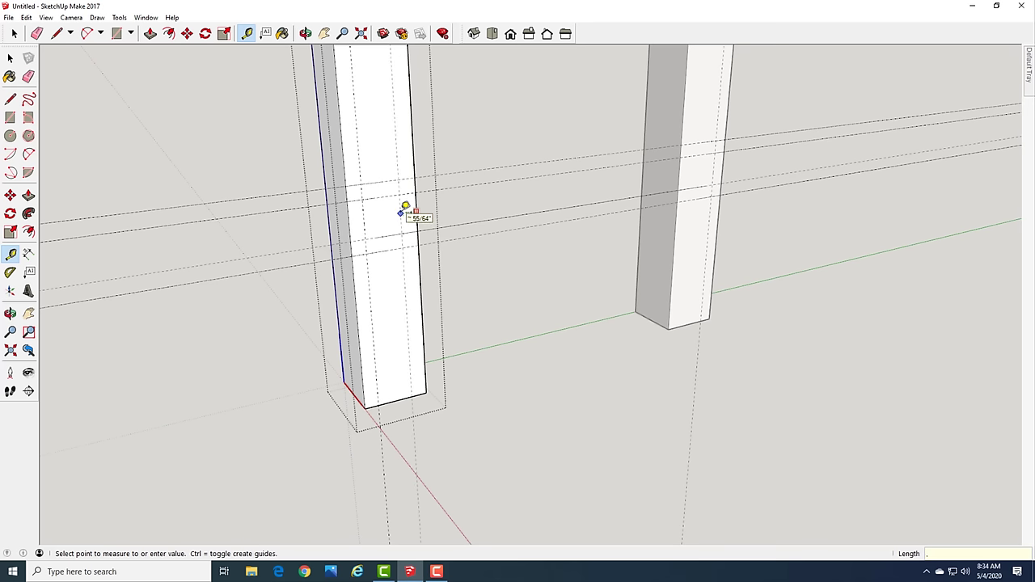
key("Return")
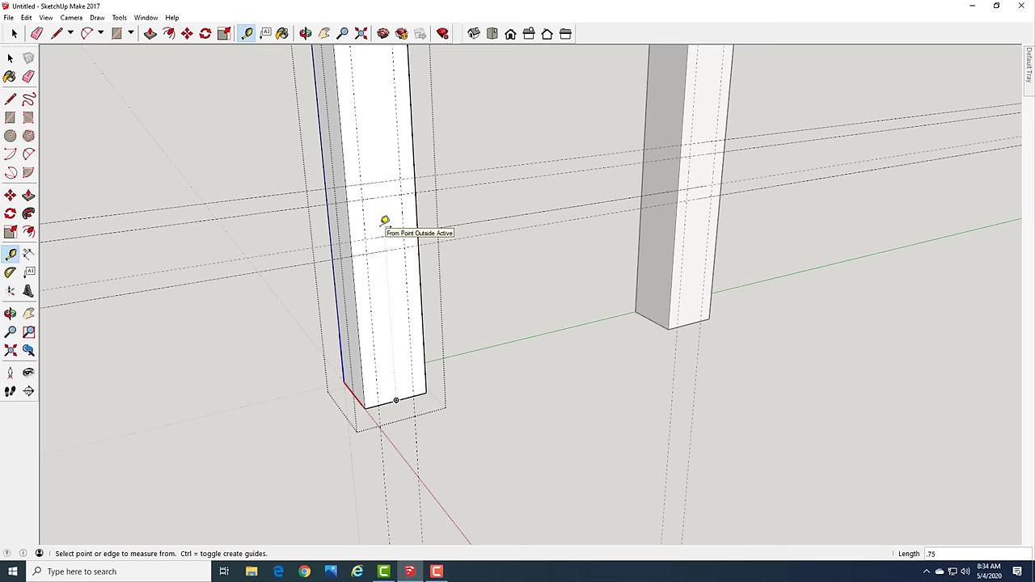
key("r")
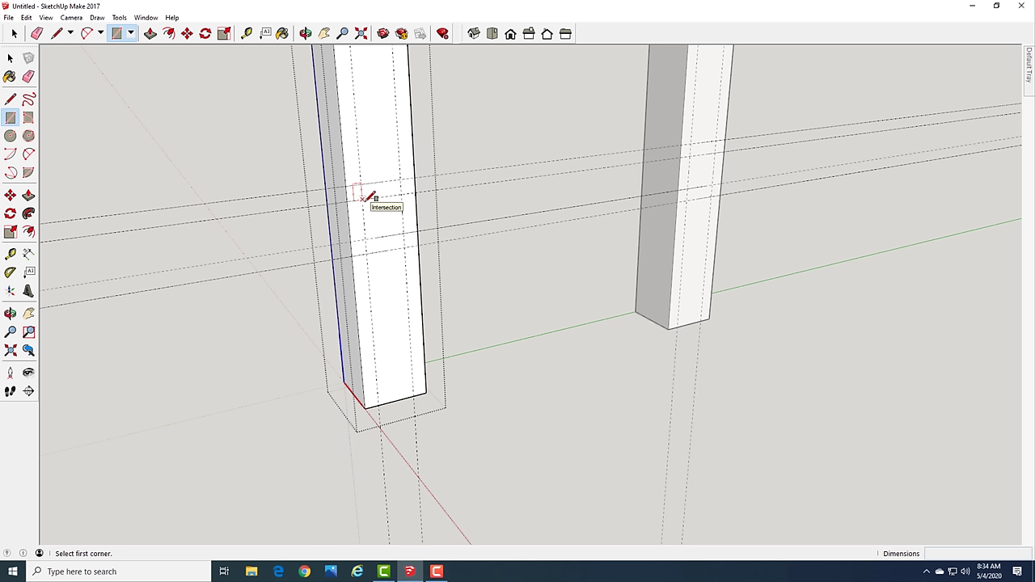
Draw the mortise rectangle between guide intersections and push it 2 inches into the leg
left_click(361, 198)
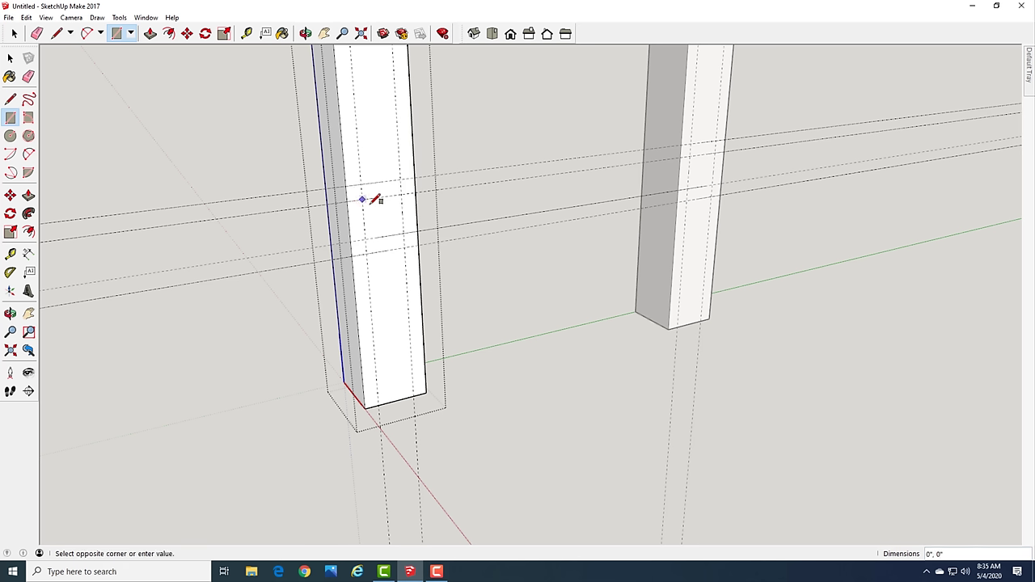
left_click(404, 232)
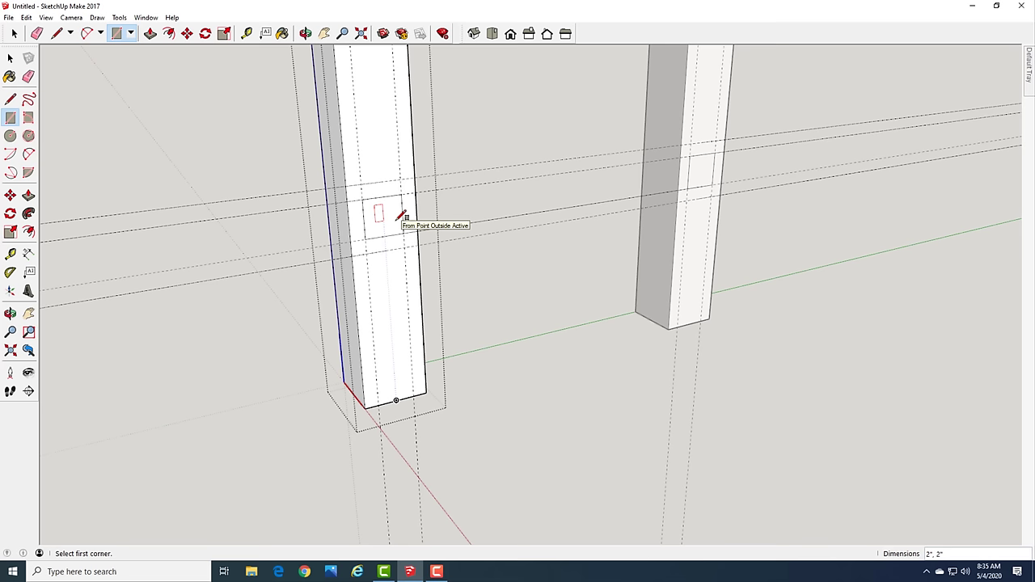
key("p")
left_click(384, 227)
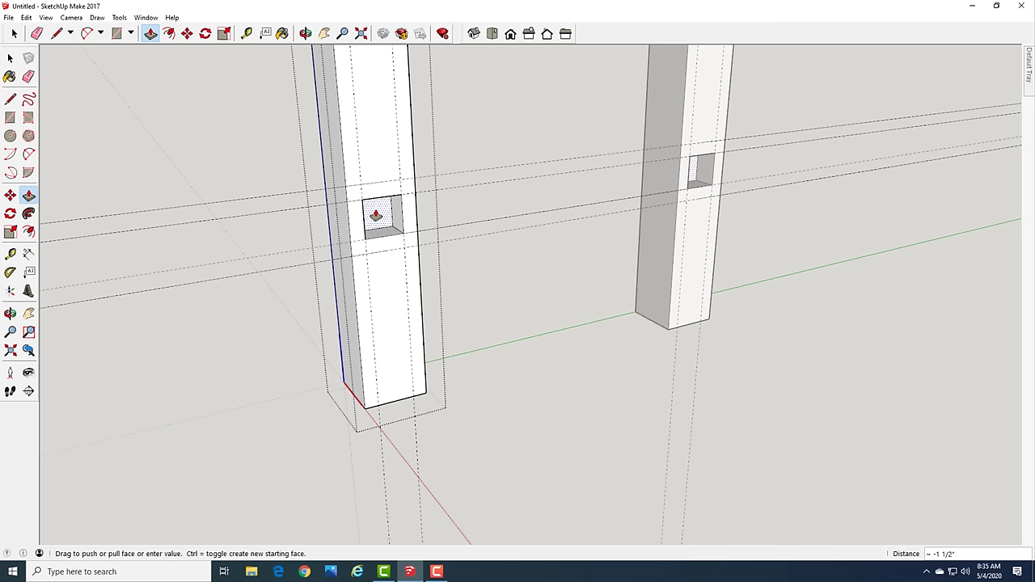
type("2")
key("Return")
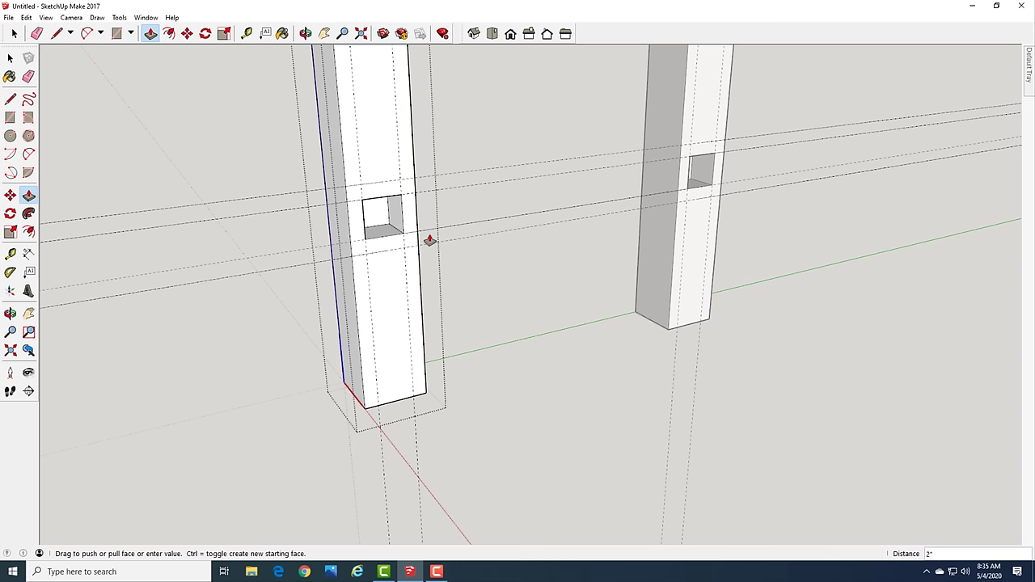
key("space")
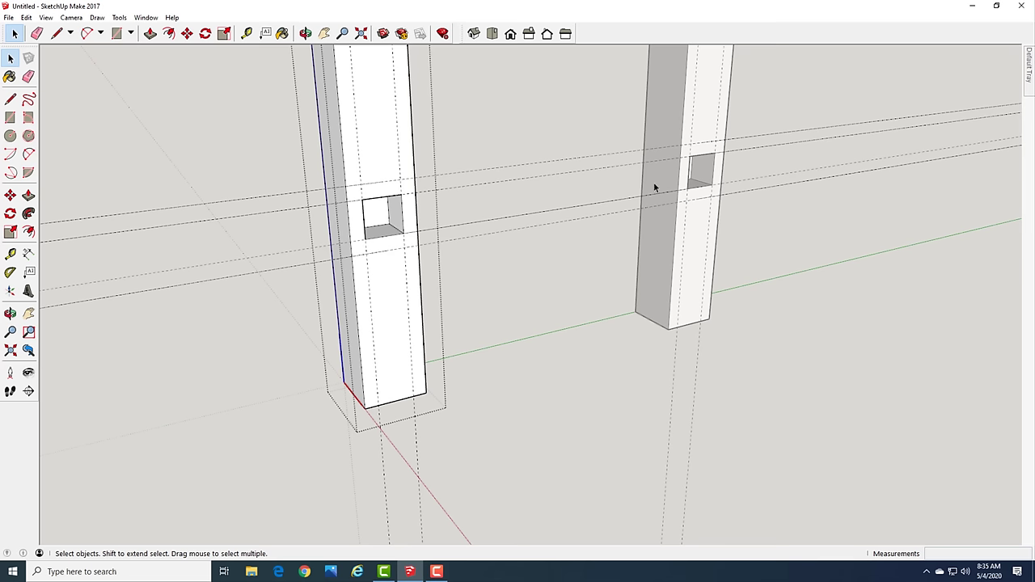
Delete all guides with Edit > Delete Guides and orbit to view the legs from another side
left_click(27, 18)
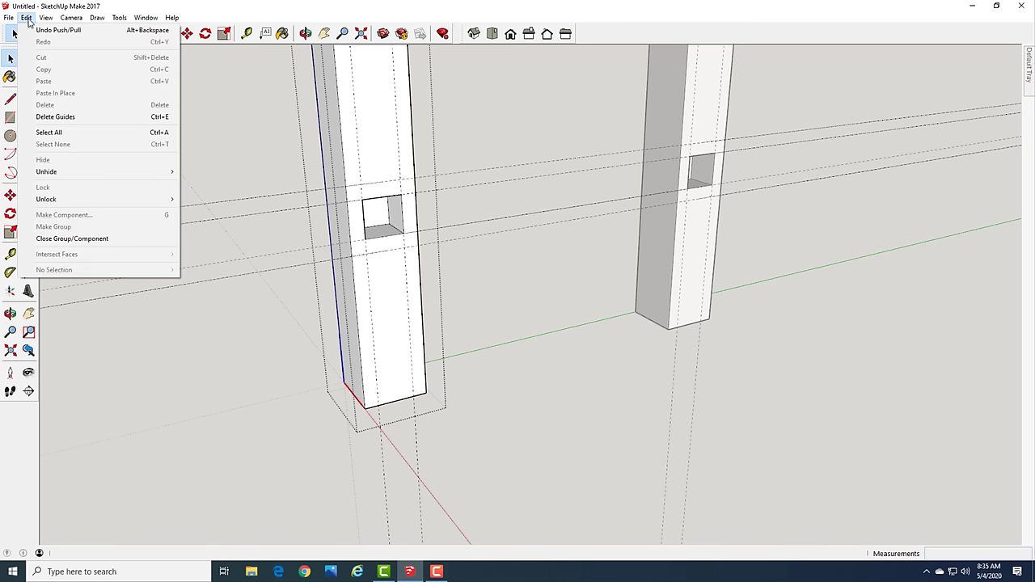
left_click(50, 121)
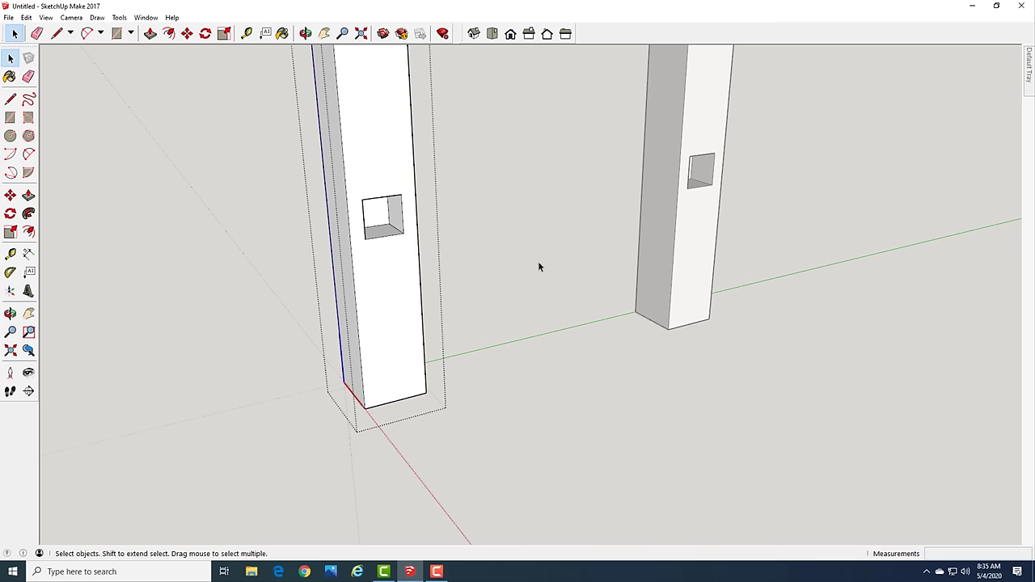
middle_click_drag(554, 265, 164, 254)
mouse_move(505, 277)
middle_mouse_down()
mouse_move(537, 293)
mouse_move(444, 291)
mouse_move(486, 275)
middle_mouse_up()
scroll(507, 277, "up", 3)
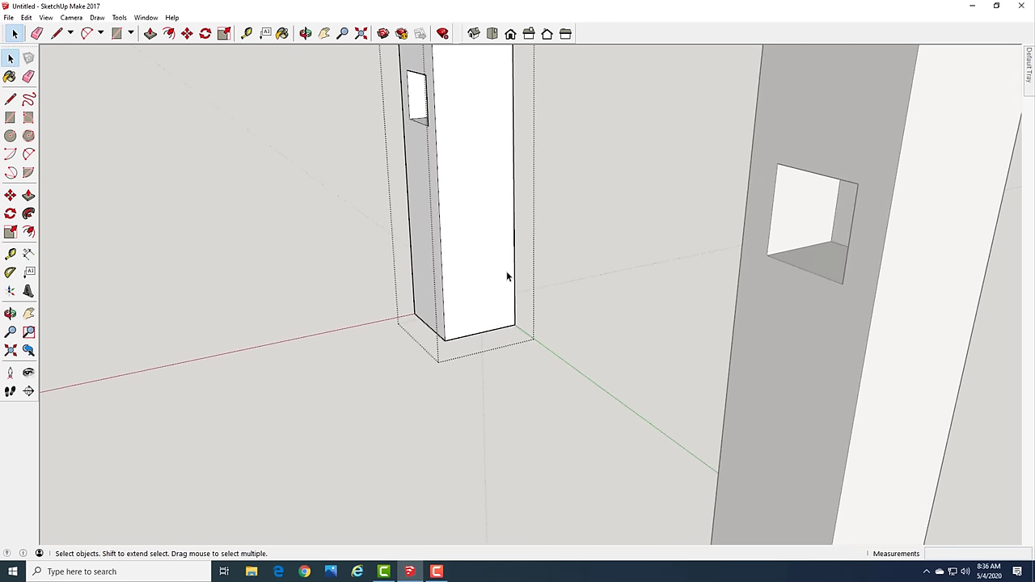
middle_click_drag(557, 214, 539, 150)
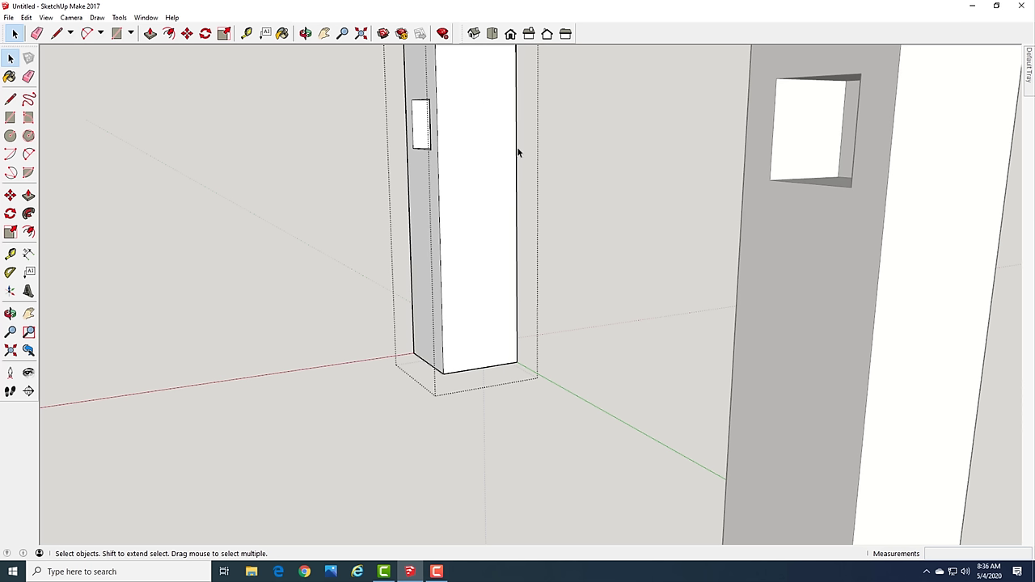
Place a guide 12 inches up the leg face and another 3.5 inches below it
key("t")
left_click(468, 370)
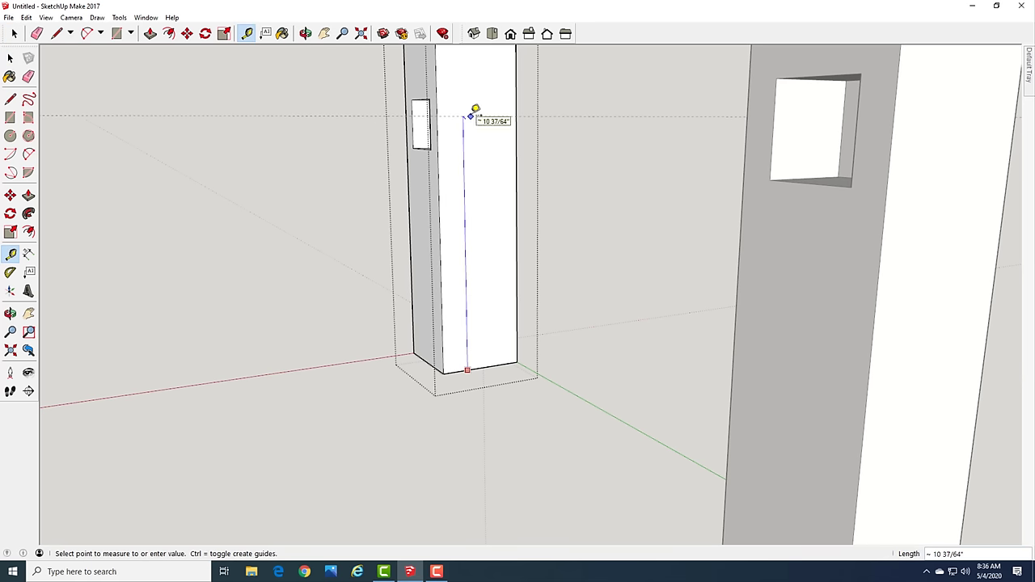
type("12")
key("Return")
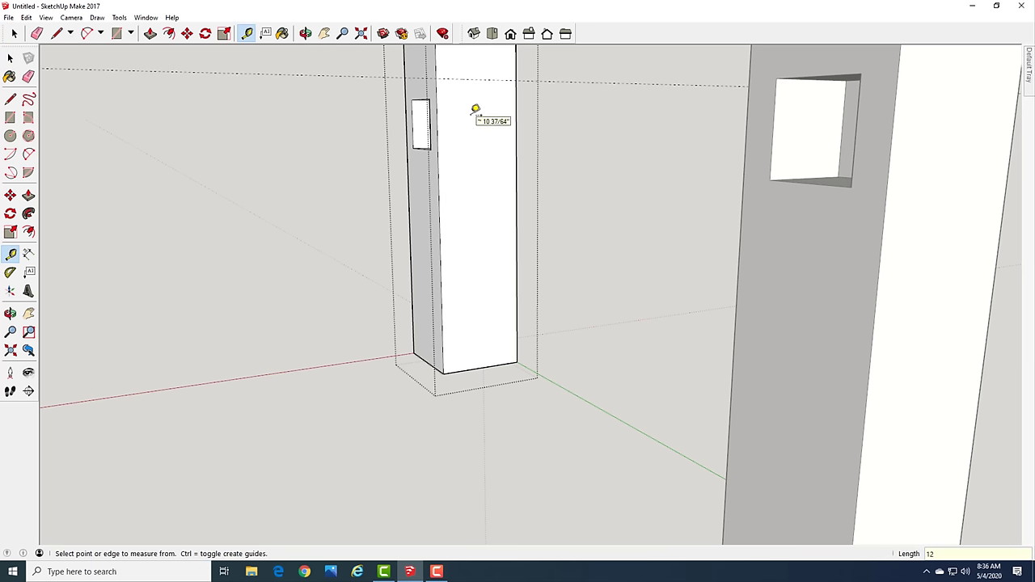
left_click(468, 370)
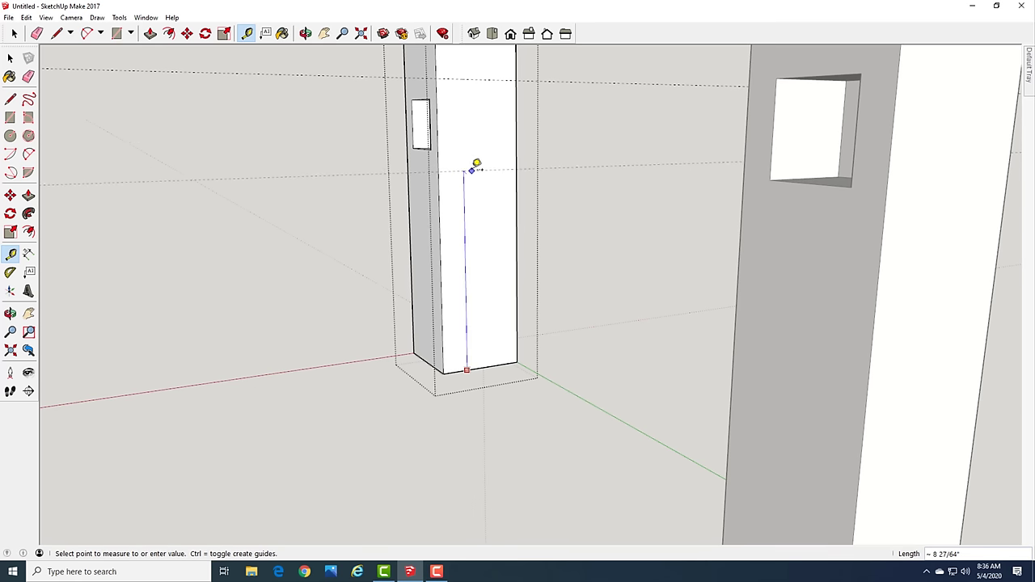
left_click(476, 164)
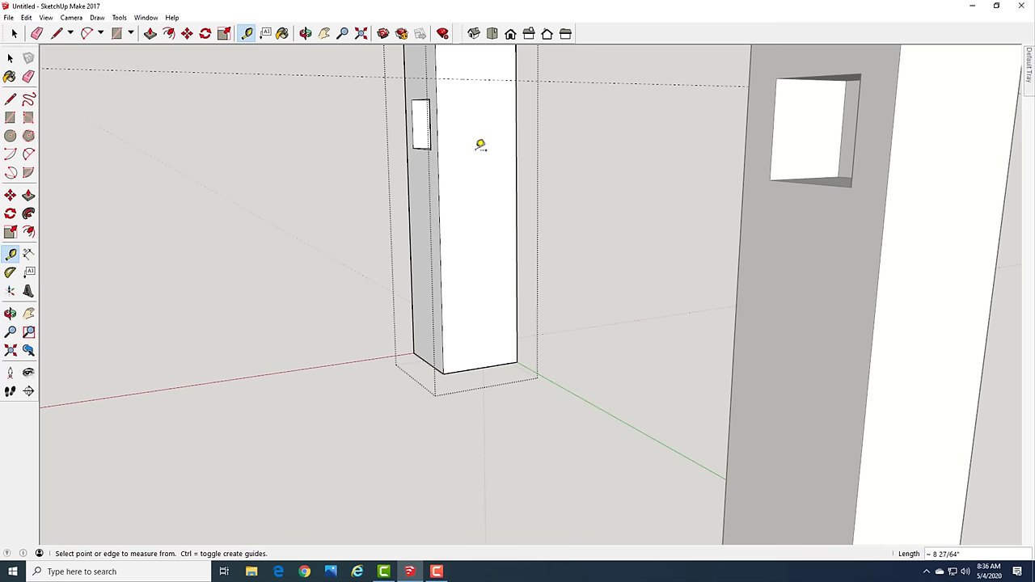
left_click(469, 77)
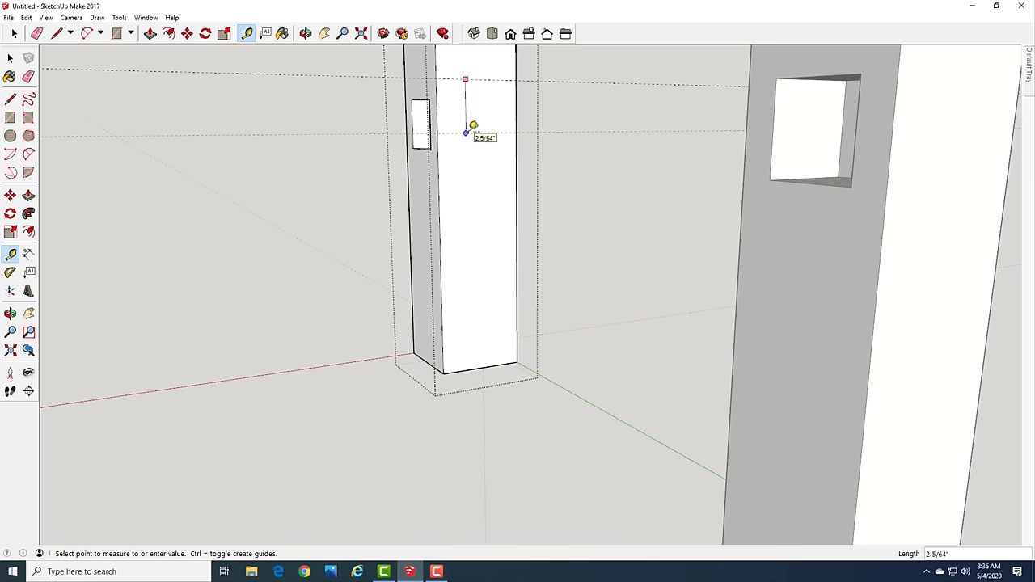
type("3.5")
key("Return")
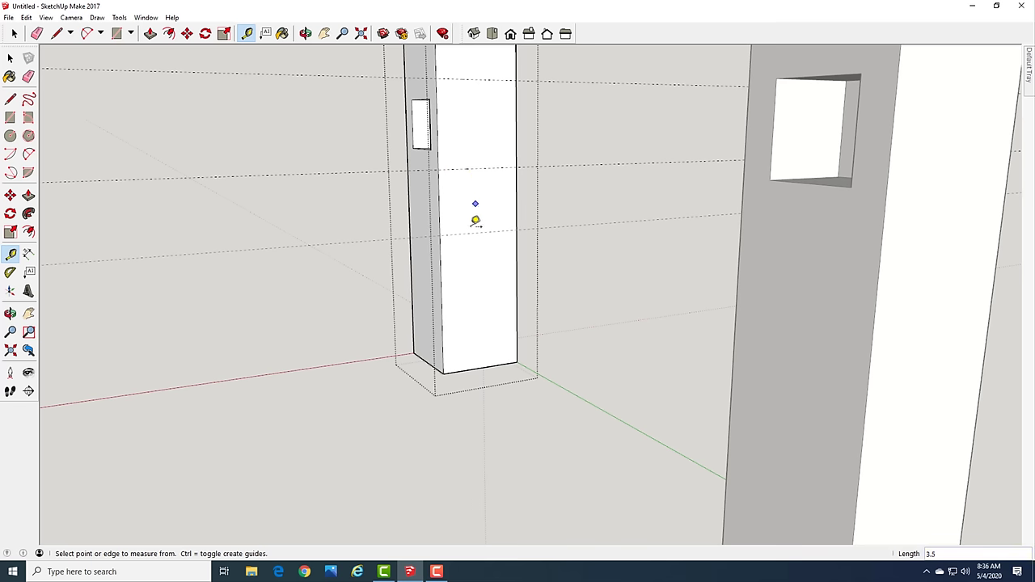
Offset both horizontal guides by 0.75 inches toward the mortise area
left_click(470, 166)
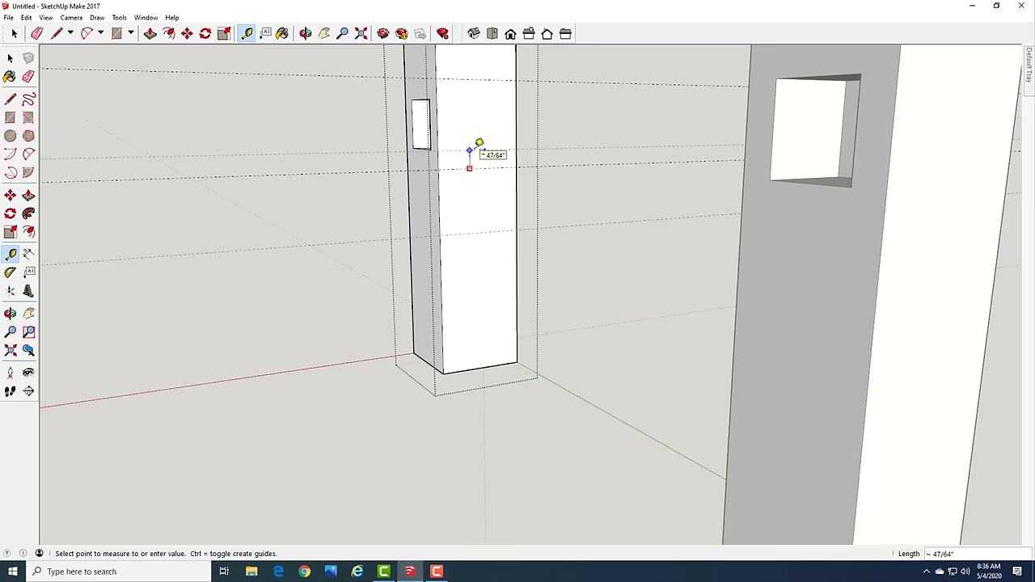
type(".75")
key("Return")
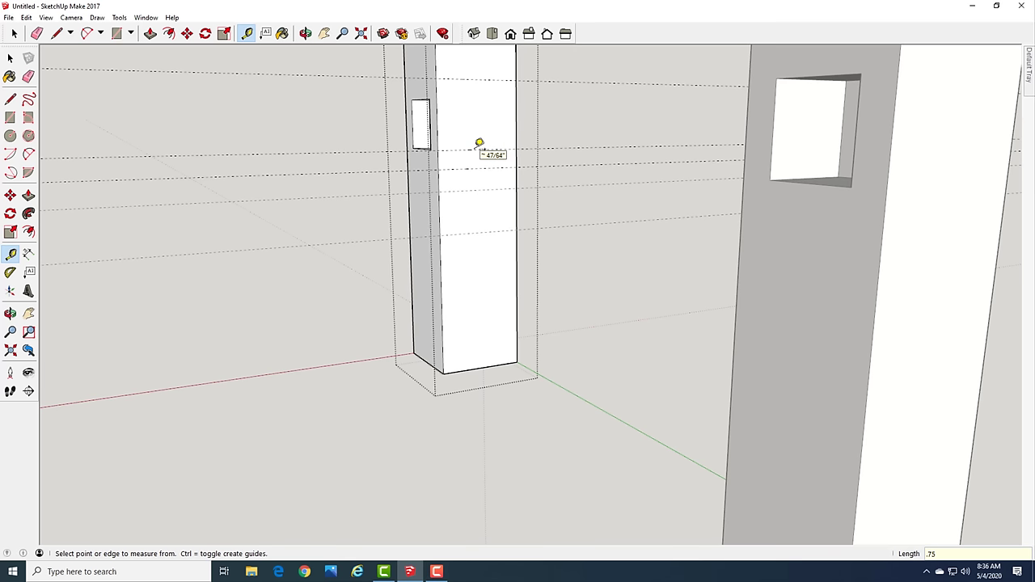
left_click(475, 80)
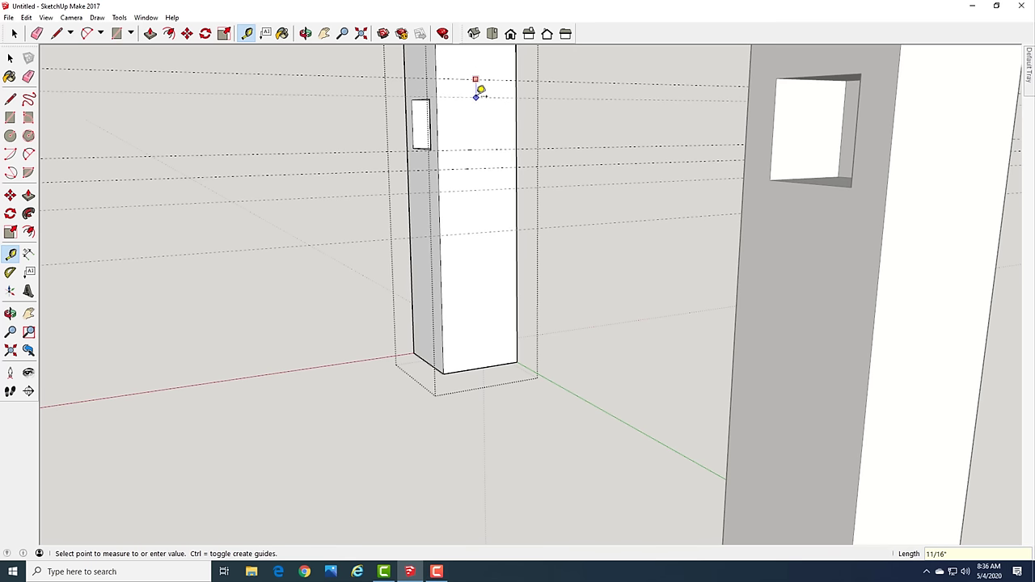
type(".75")
key("Return")
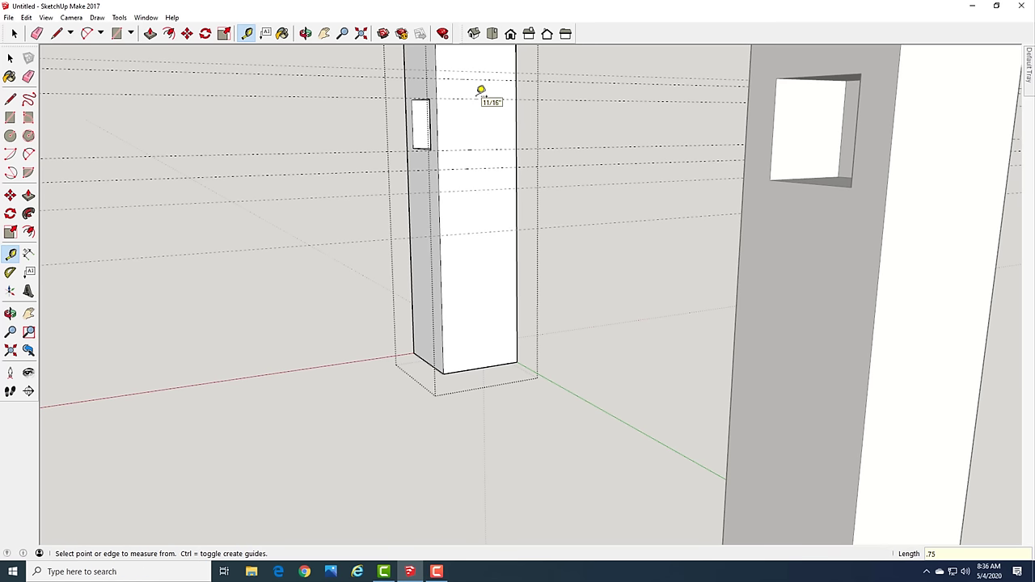
Add vertical guides inset from the leg face's left and right edges
scroll(480, 90, "up", 2)
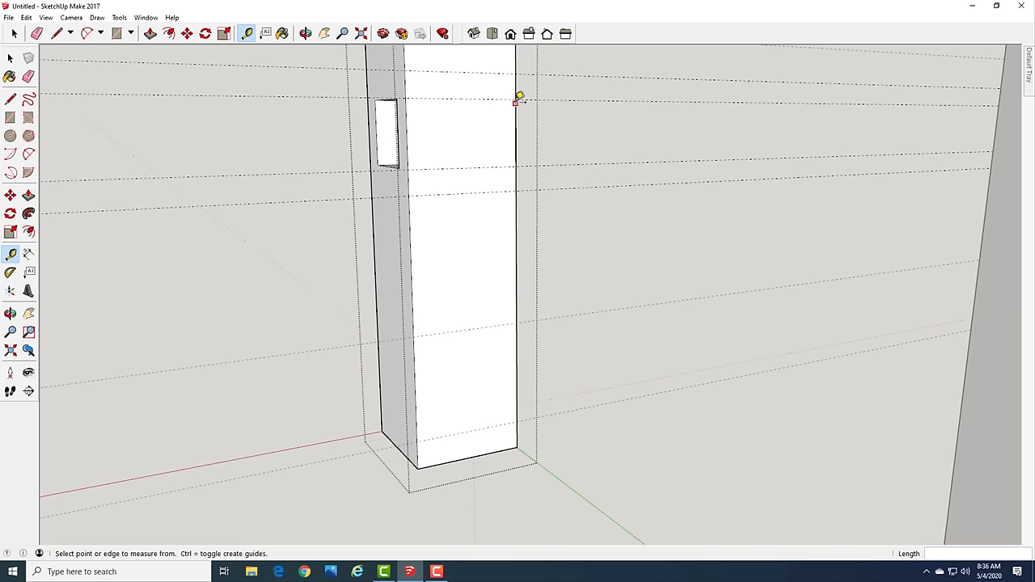
left_click(406, 133)
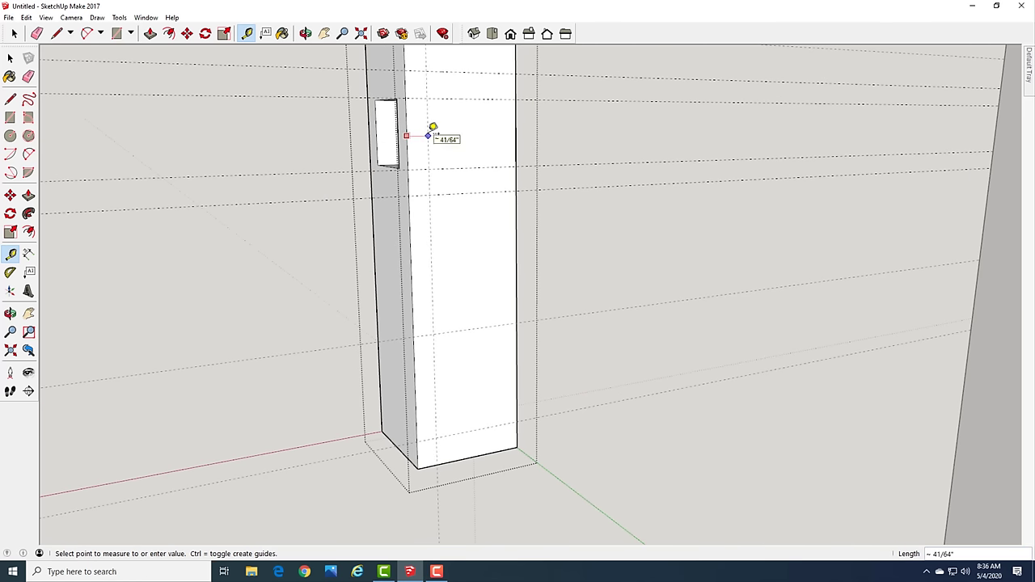
type(".75")
key("Return")
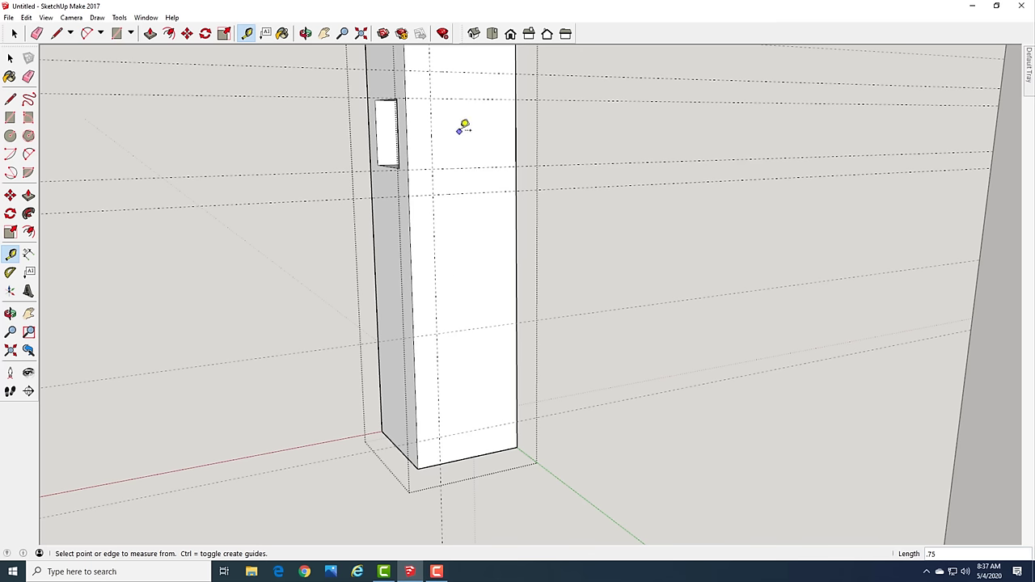
left_click(515, 127)
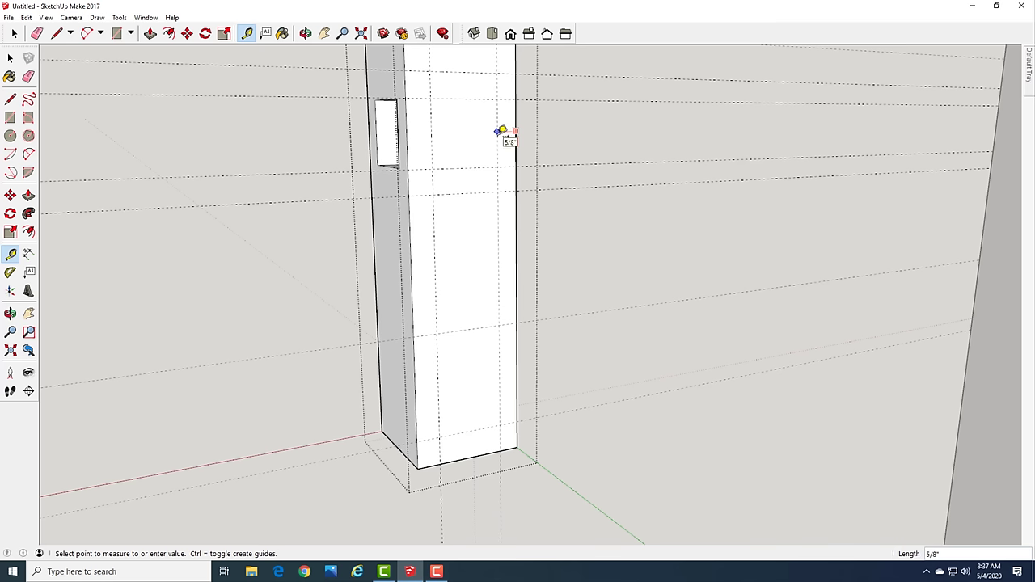
left_click(501, 130)
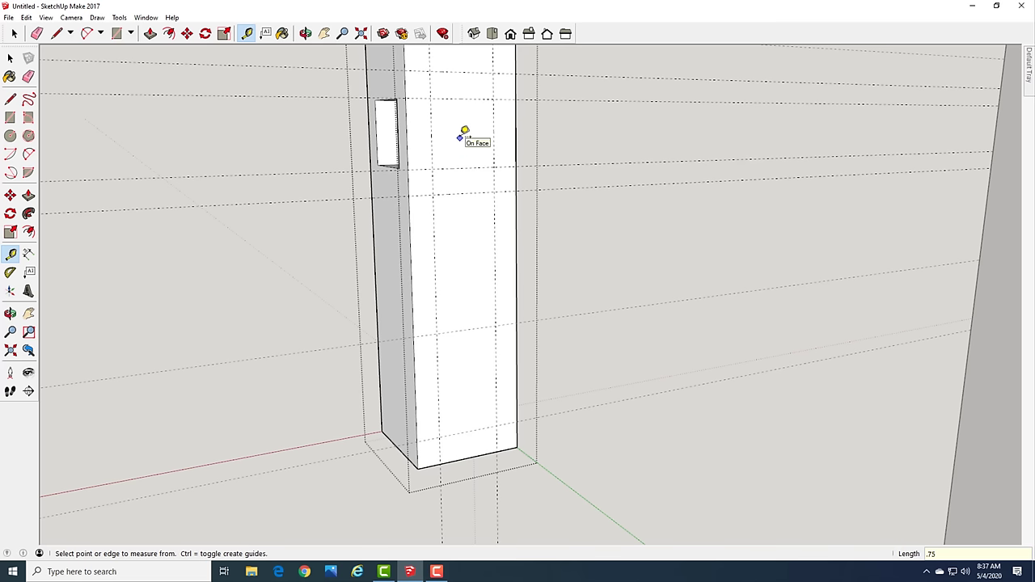
key("r")
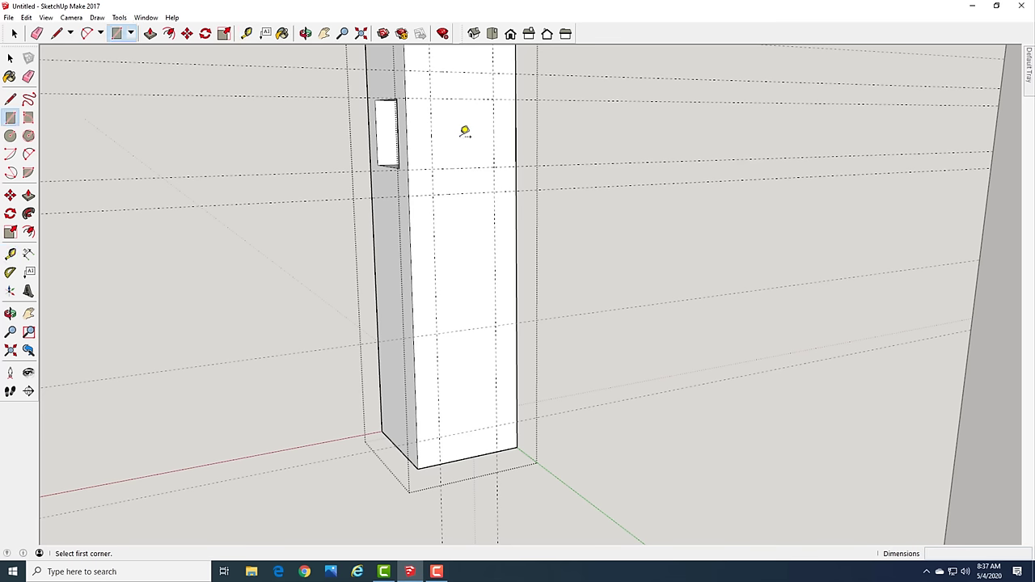
Draw a 2 by 2 inch rectangle between the guides and push it 2 inches into the leg
left_click(430, 98)
left_click(493, 167)
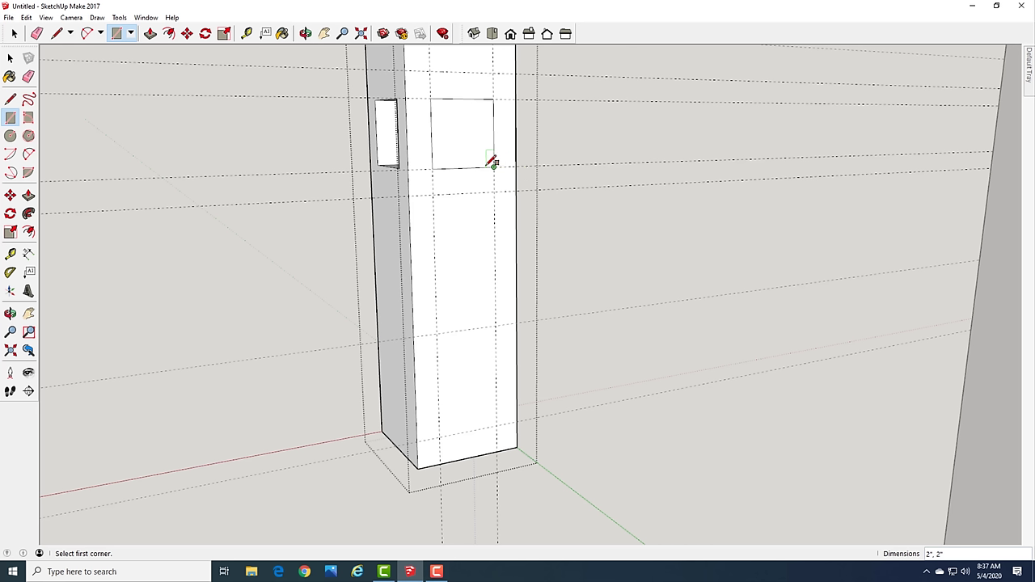
key("p")
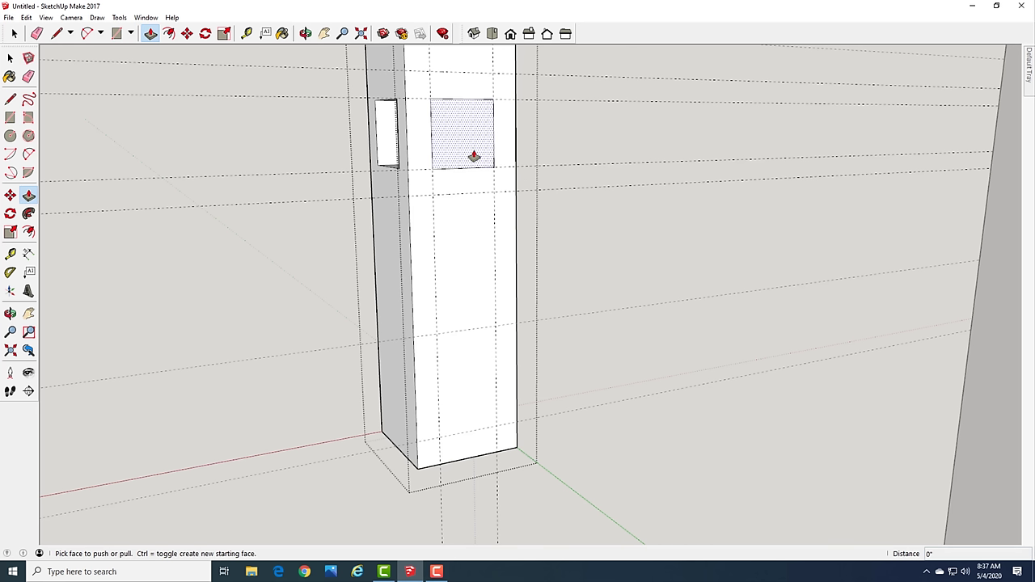
left_click(473, 154)
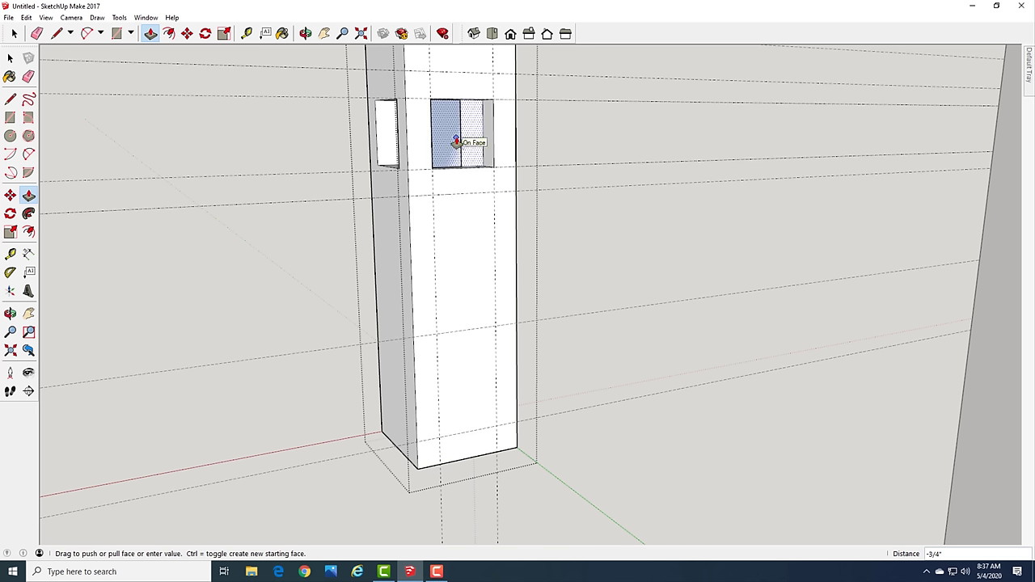
type("2")
key("Return")
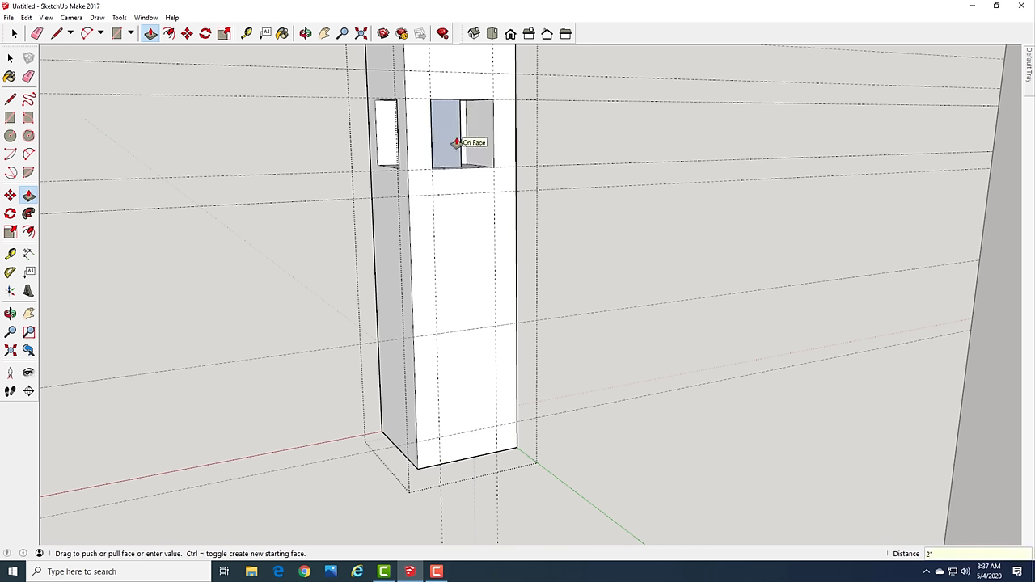
scroll(388, 204, "down", 4)
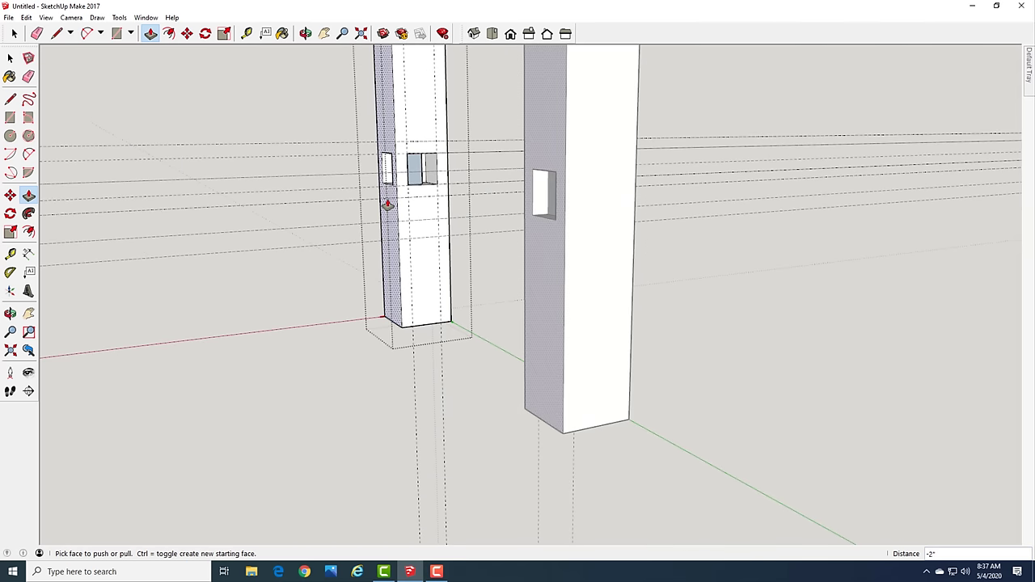
key("space")
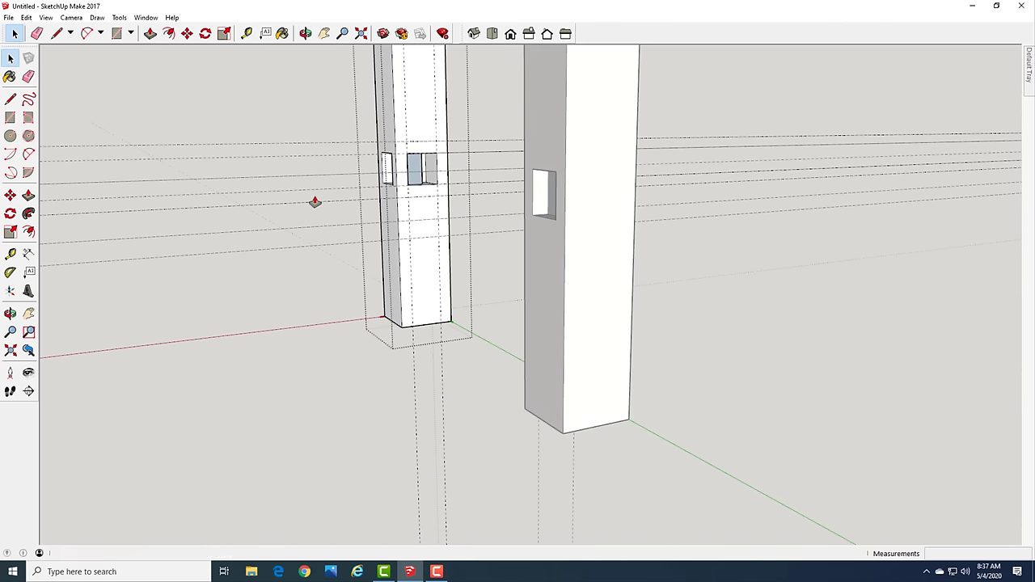
Delete all guides via Edit > Delete Guides and orbit around the two legs
left_click(25, 18)
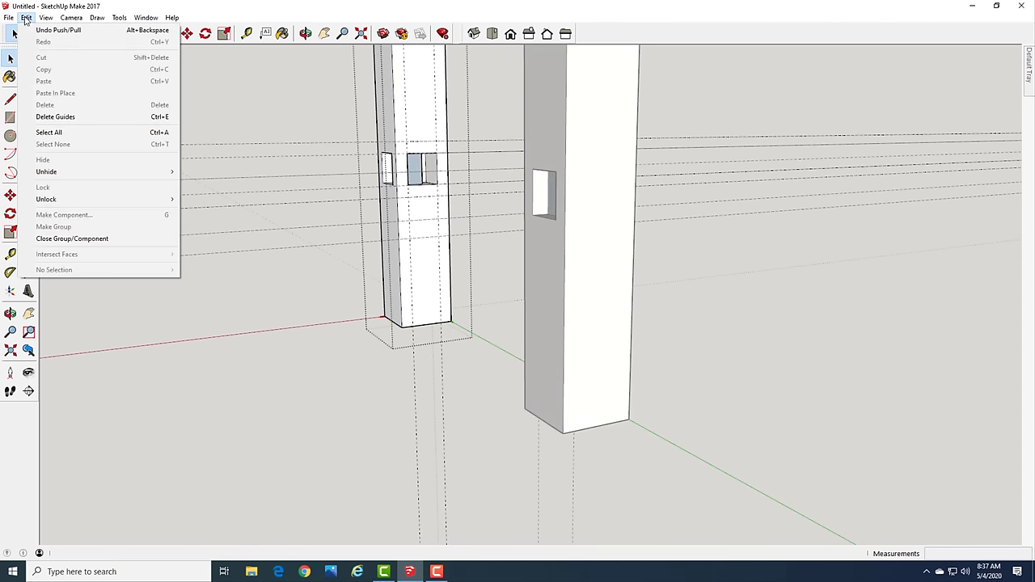
left_click(71, 115)
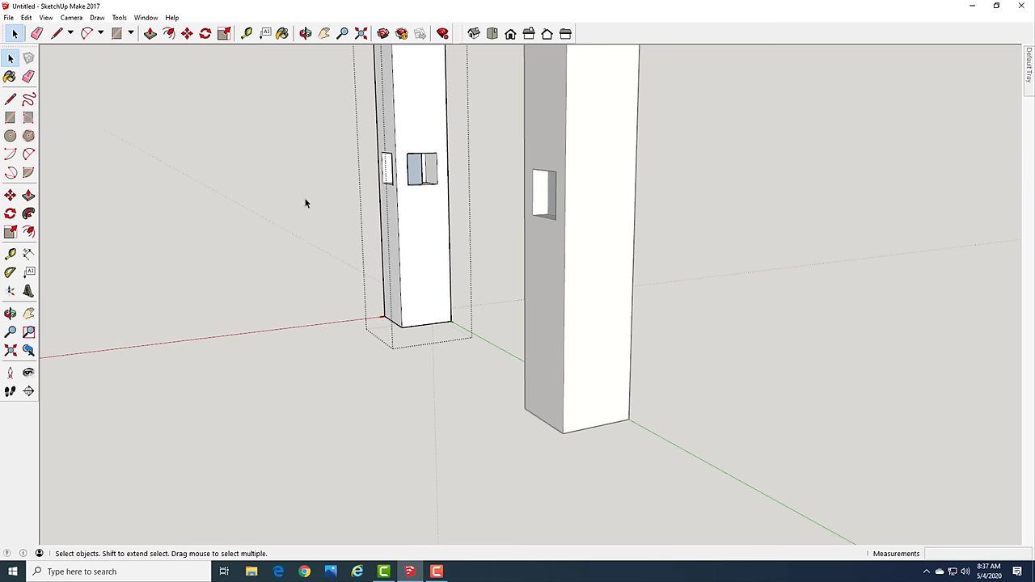
middle_click_drag(304, 203, 393, 218)
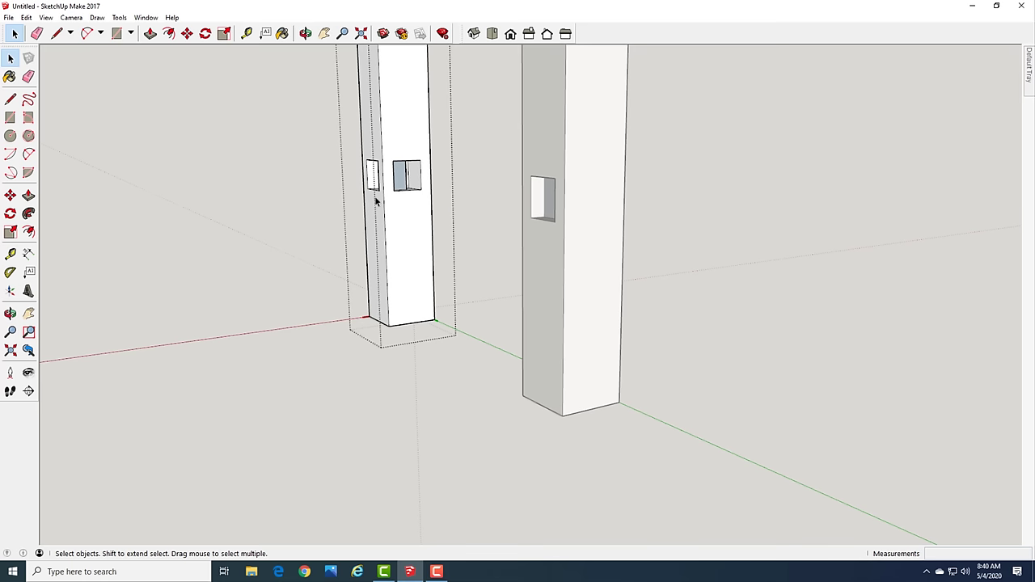
scroll(387, 173, "up", 1)
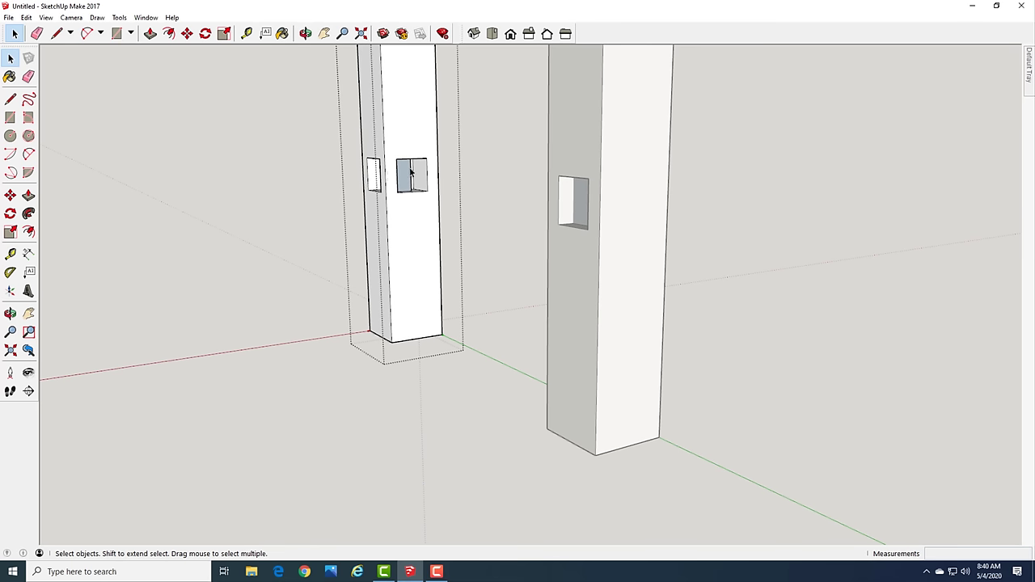
scroll(430, 186, "up", 1)
scroll(429, 188, "up", 3)
Orbit level with the leg face and zoom in to see the mortise walls from the side
middle_click_drag(502, 157, 411, 223)
scroll(416, 221, "down", 3)
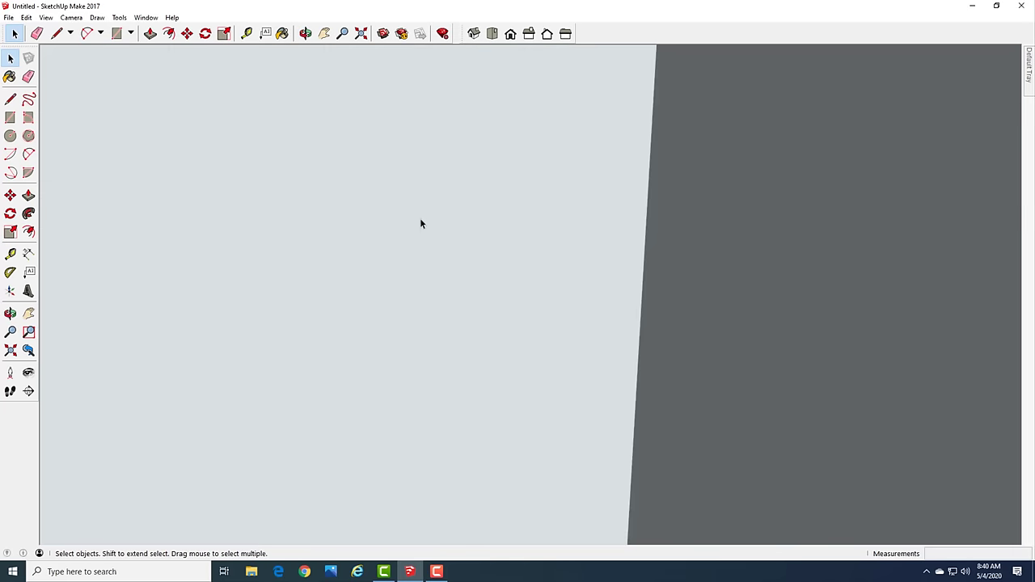
scroll(632, 234, "down", 5)
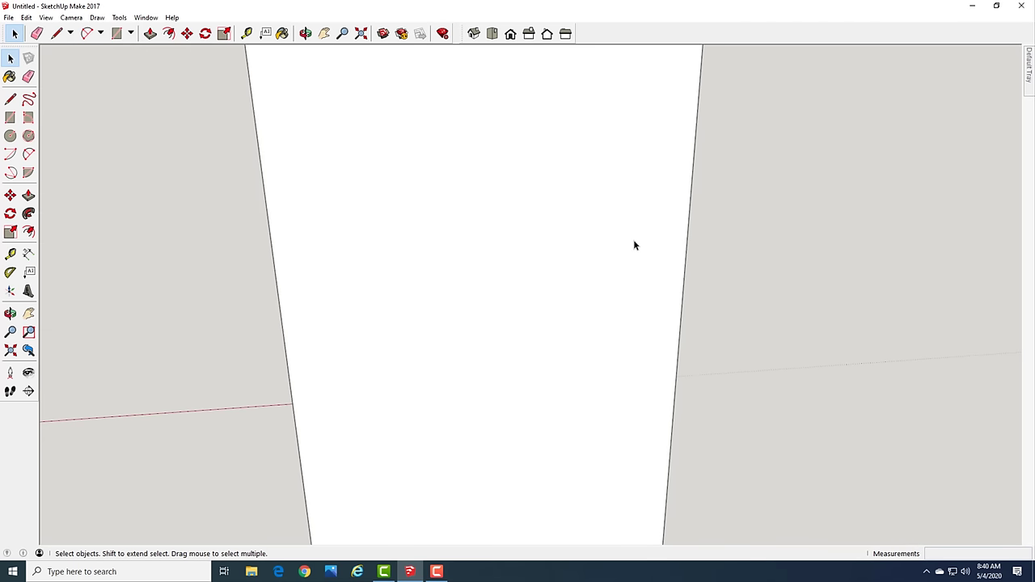
scroll(616, 246, "down", 2)
scroll(544, 215, "up", 8)
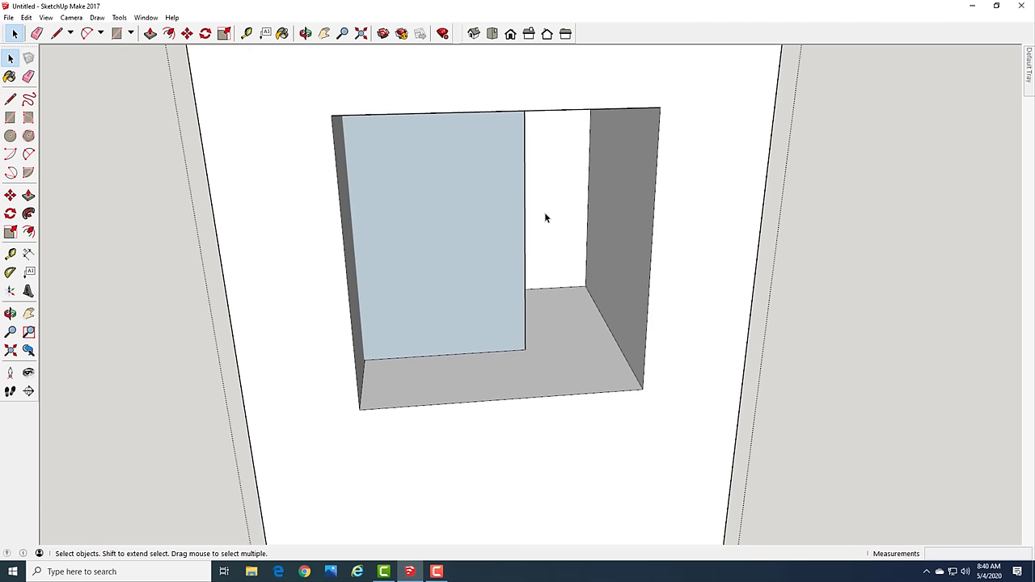
middle_click_drag(567, 289, 513, 286)
scroll(552, 296, "up", 3)
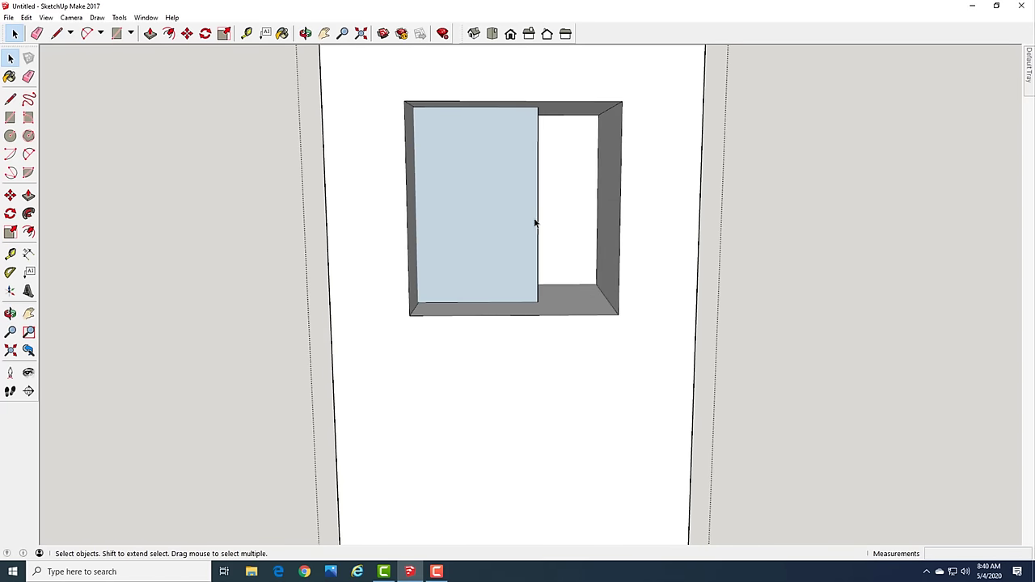
middle_click_drag(544, 301, 480, 305)
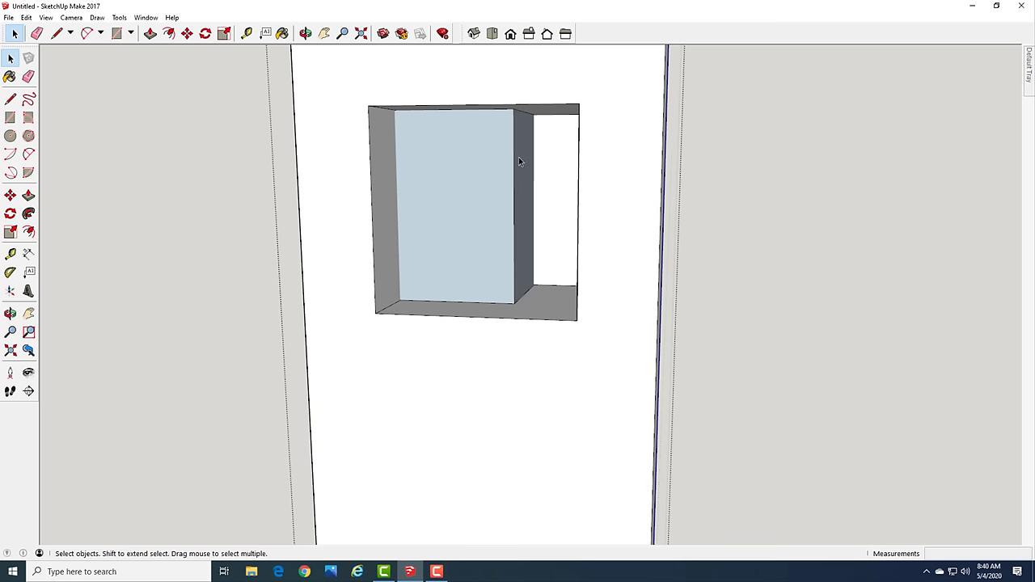
scroll(539, 221, "up", 1)
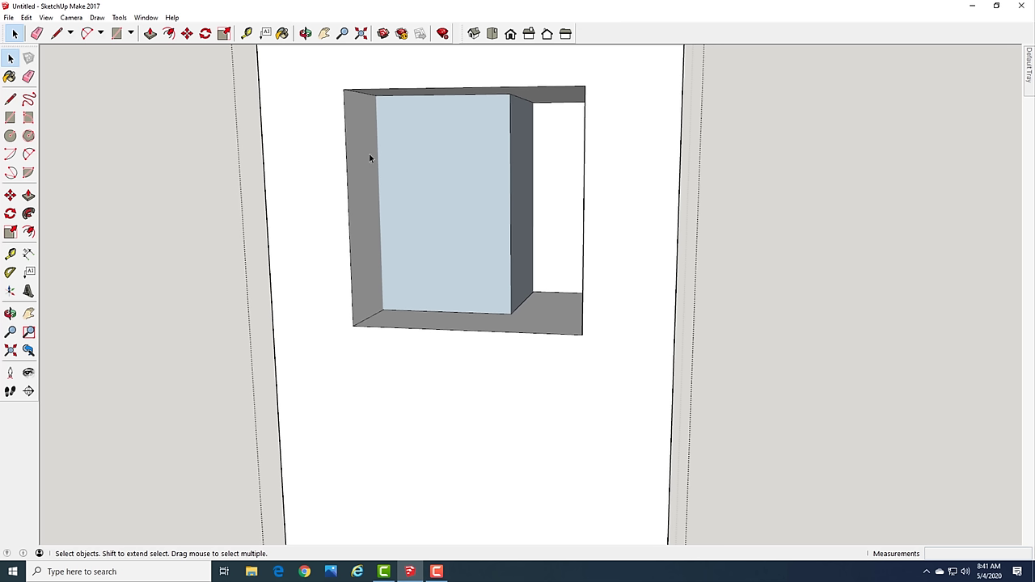
Draw two vertical edges across the mortise box's front face and side wall
key("l")
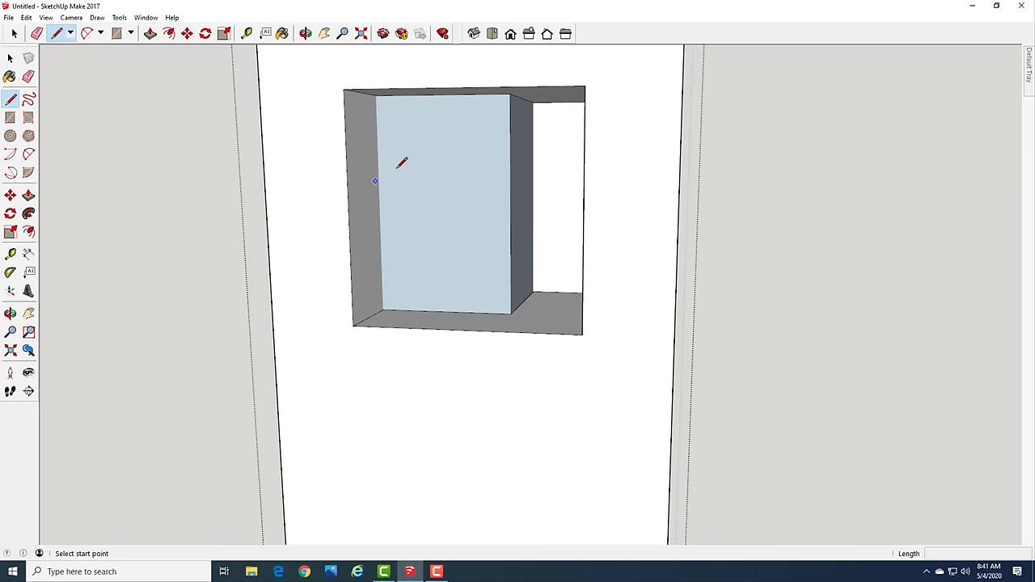
left_click(376, 95)
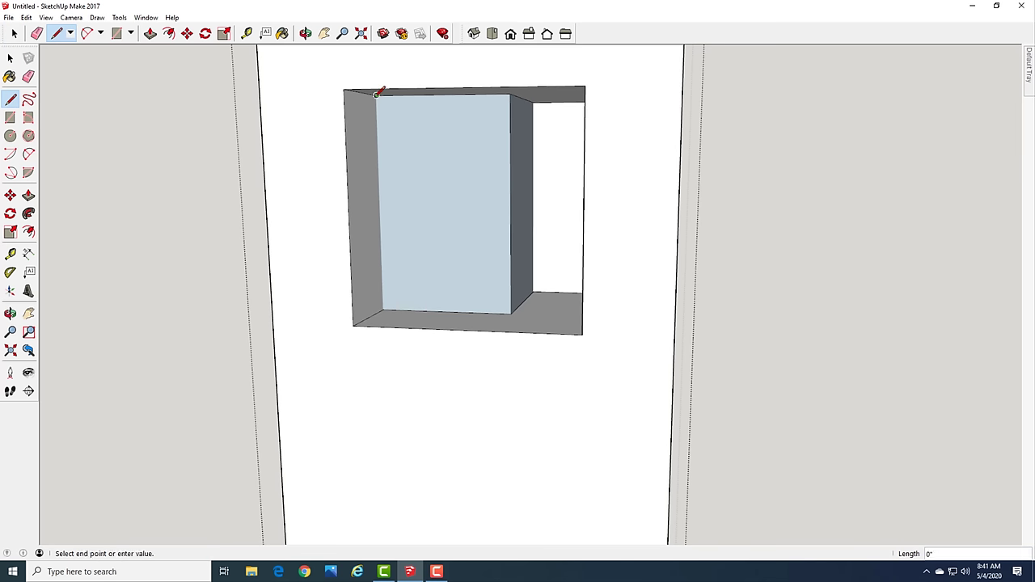
left_click(379, 309)
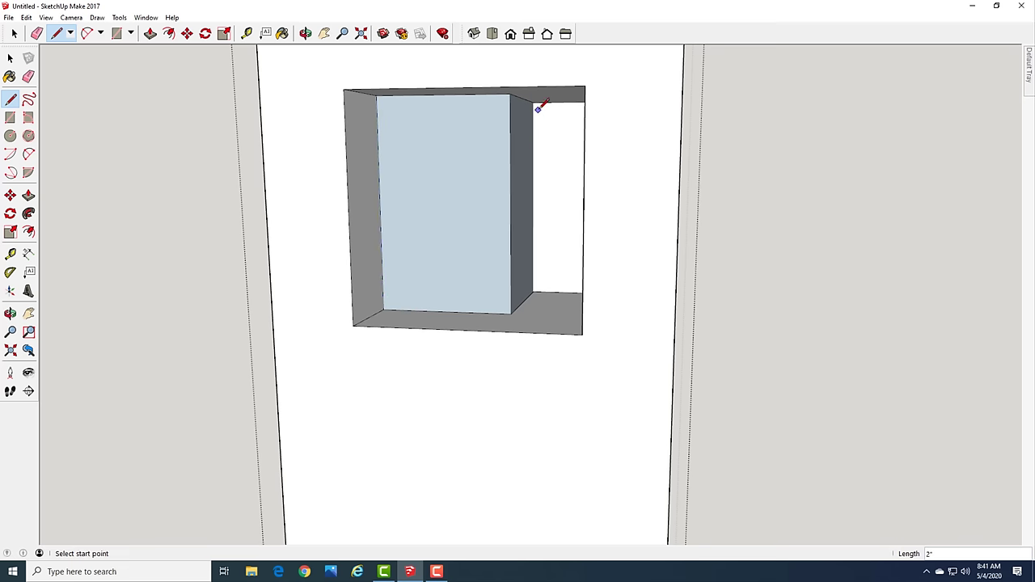
scroll(538, 102, "up", 3)
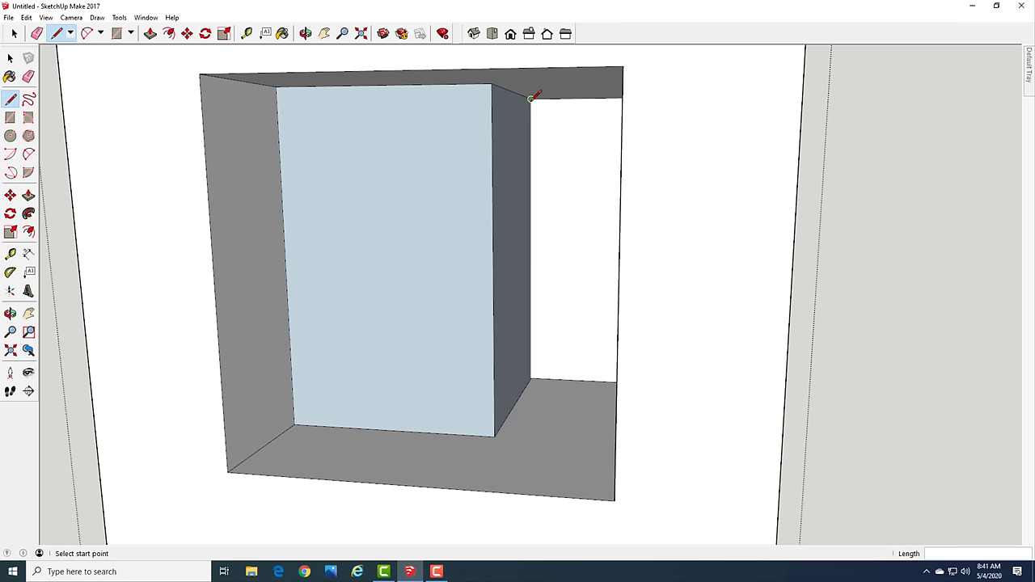
left_click(531, 98)
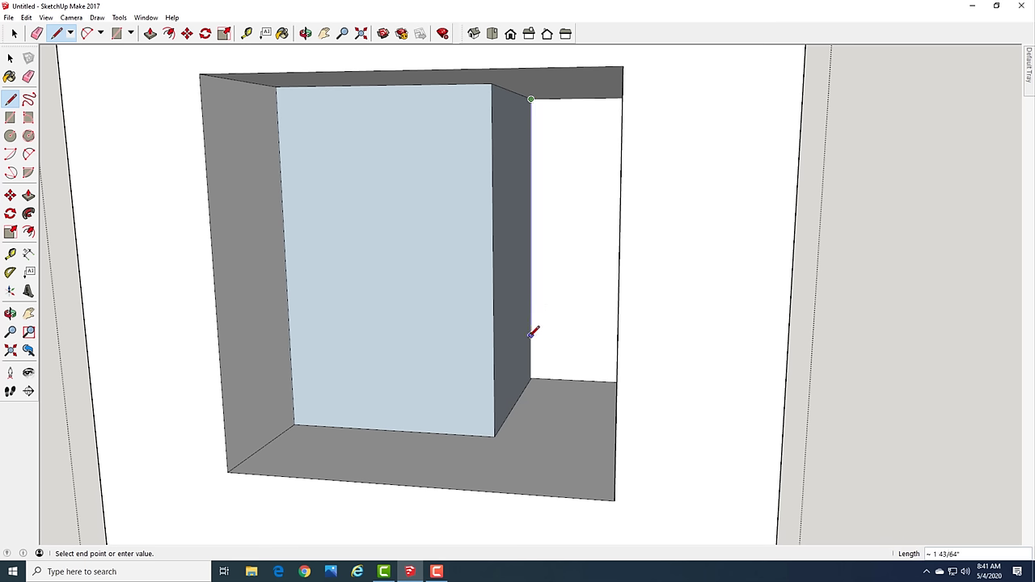
left_click(532, 377)
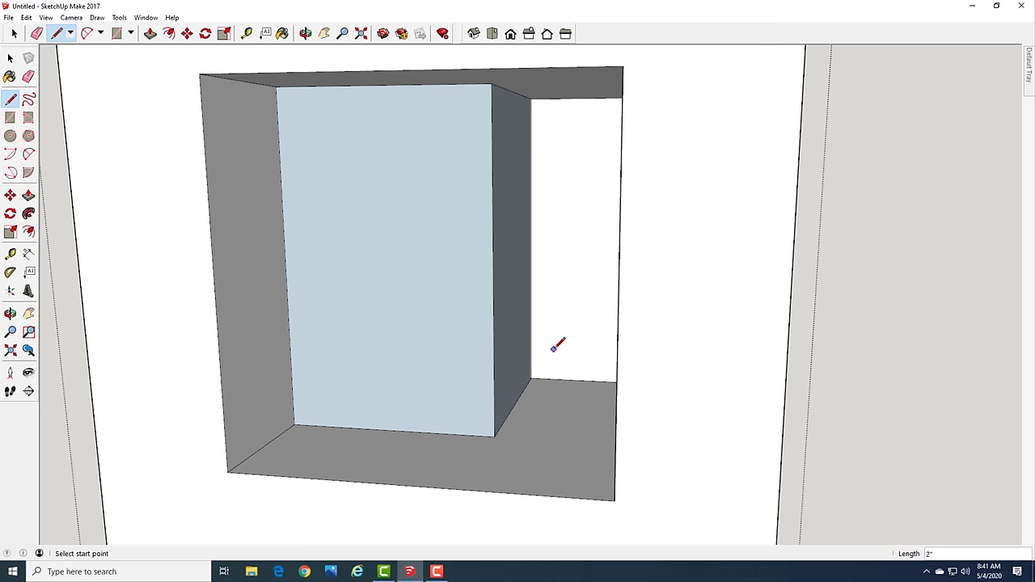
Delete the box's front and side inner faces plus the stray floor and vertical edges
key("space")
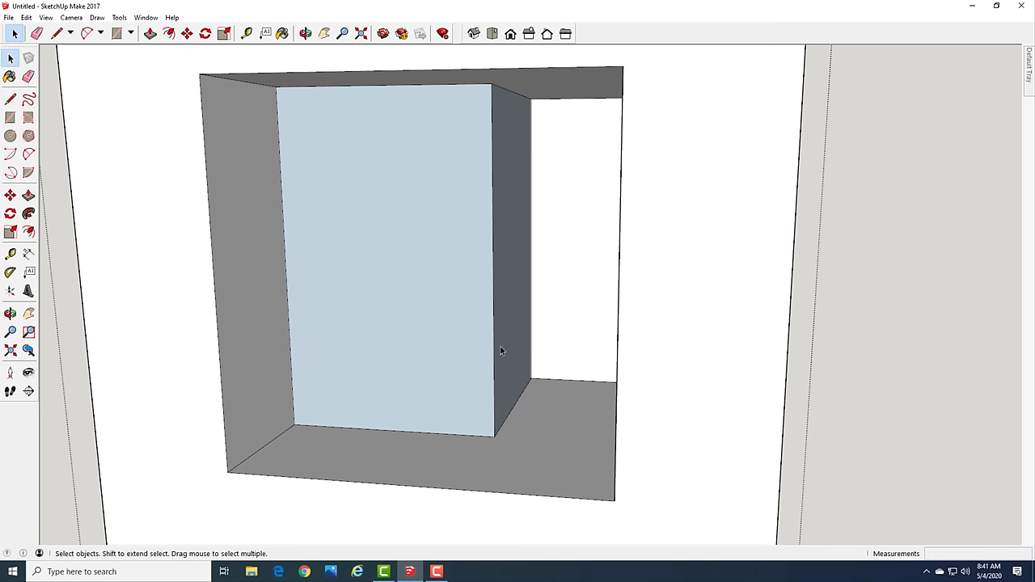
left_click(395, 242)
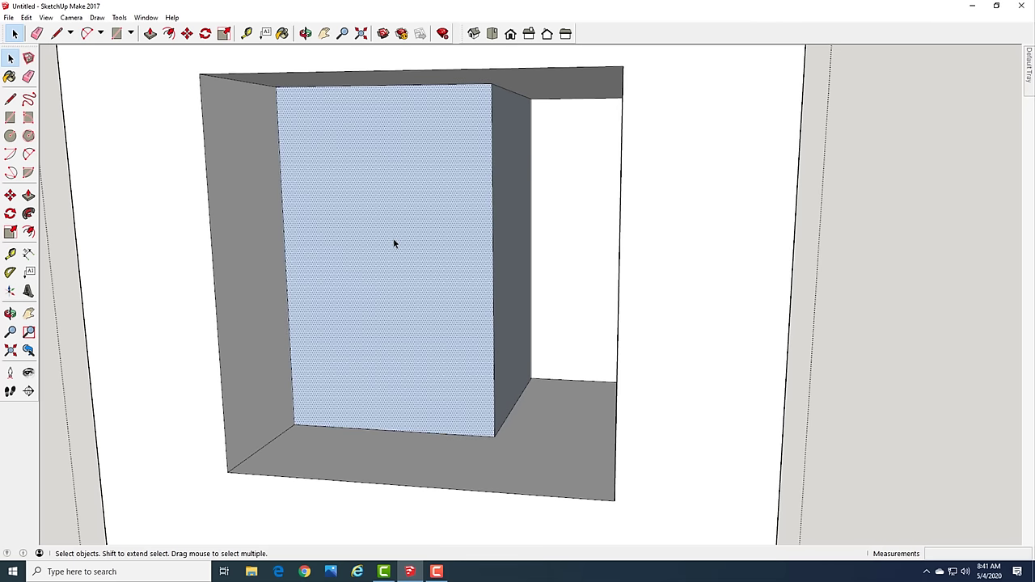
key("Delete")
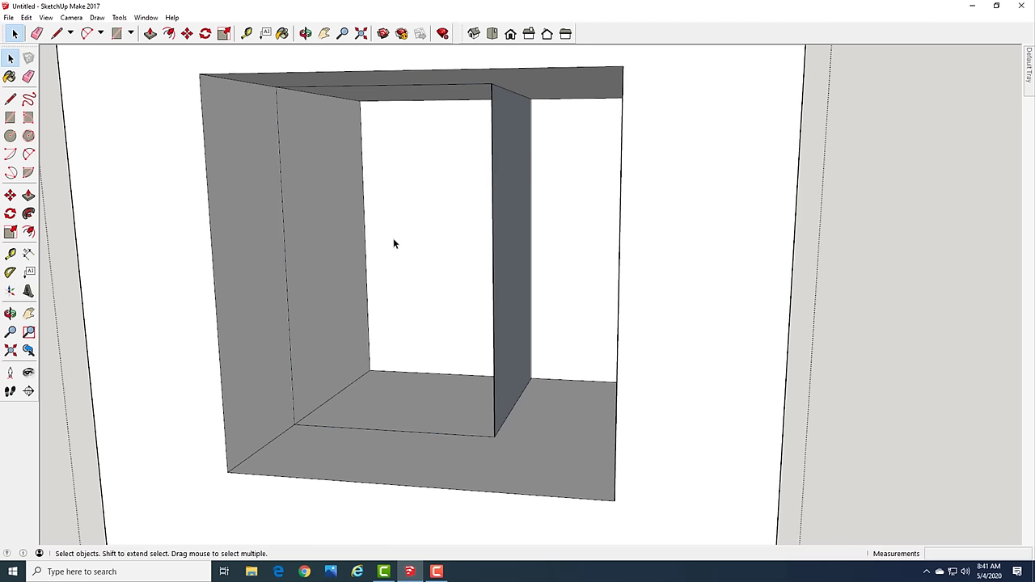
left_click(320, 246)
key("Delete")
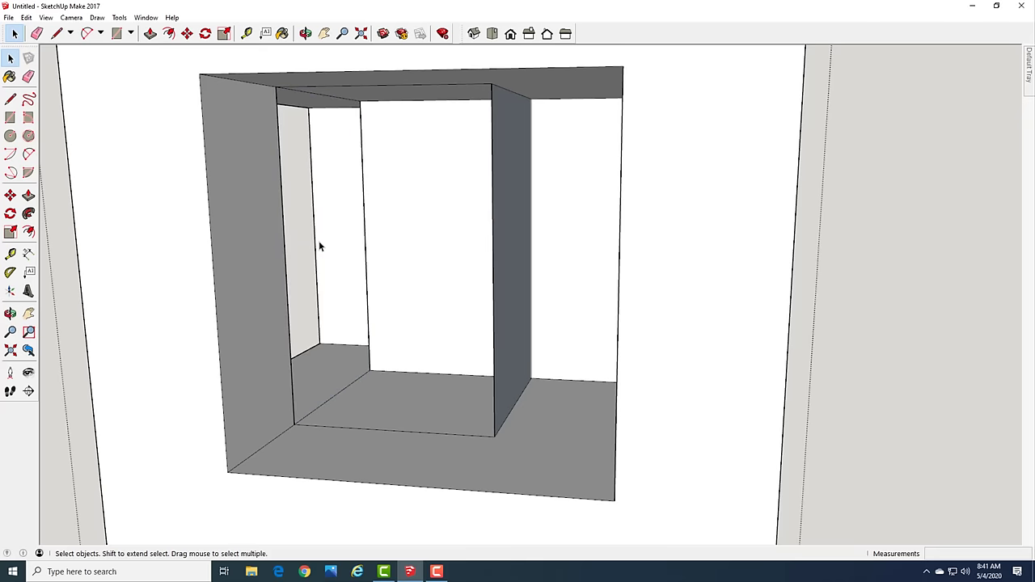
left_click(508, 285)
key("Delete")
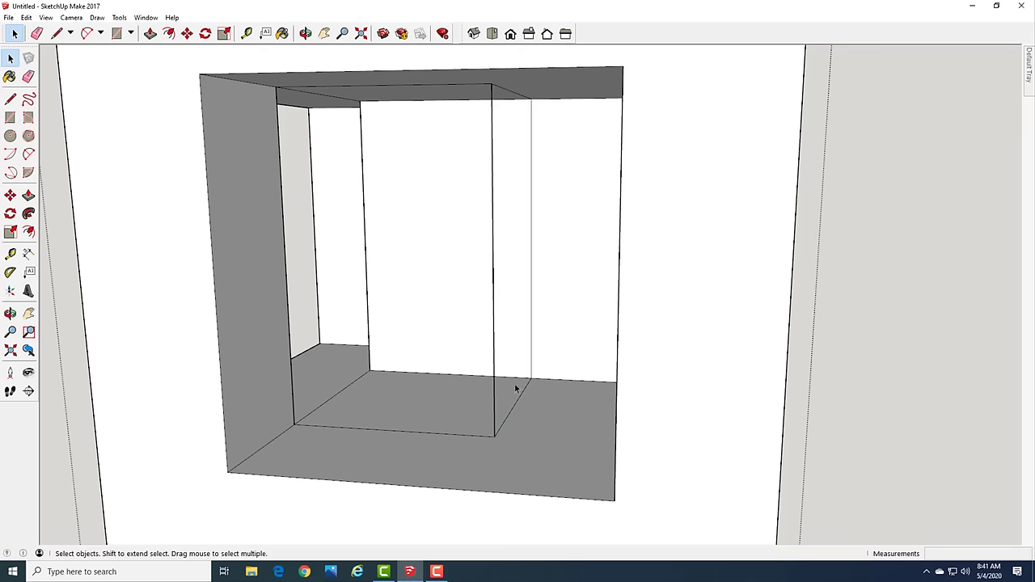
left_click(394, 434)
key("Delete")
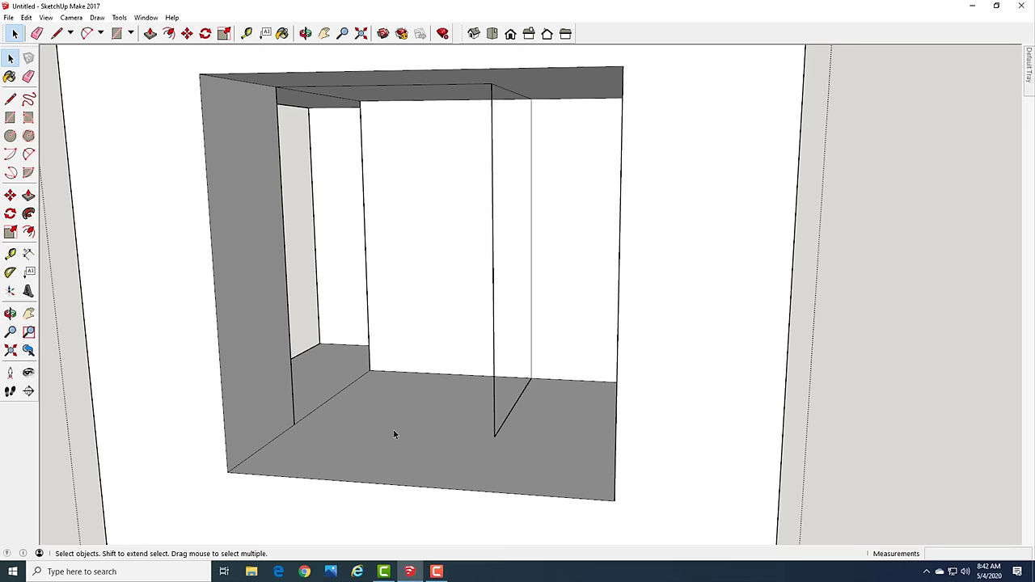
left_click(503, 426)
key("Delete")
left_click(494, 394)
key("Delete")
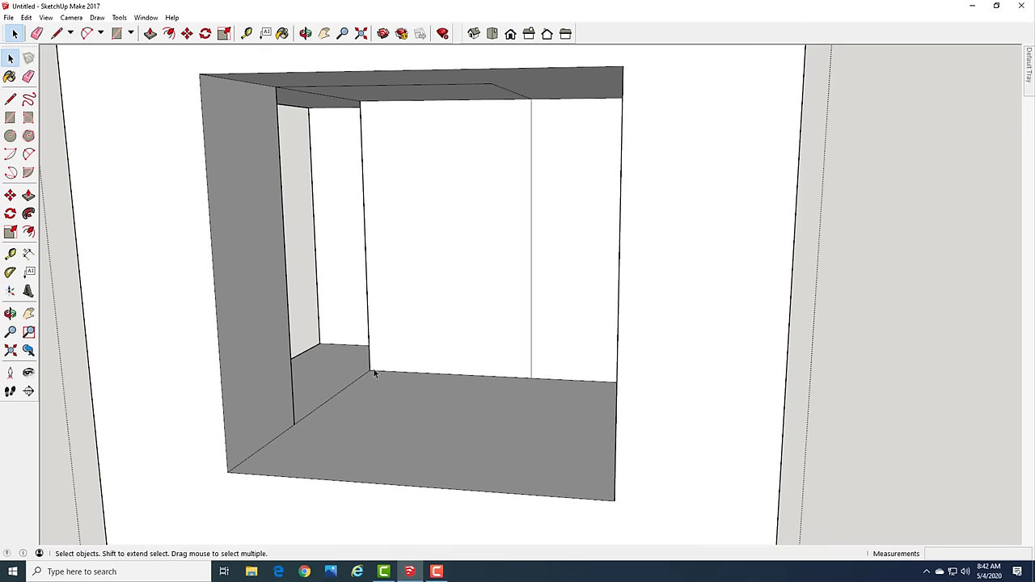
Delete the partition face and leftover floor, back-wall and diagonal edges inside the pocket
middle_click_drag(374, 371, 437, 429)
left_click(435, 314)
key("Delete")
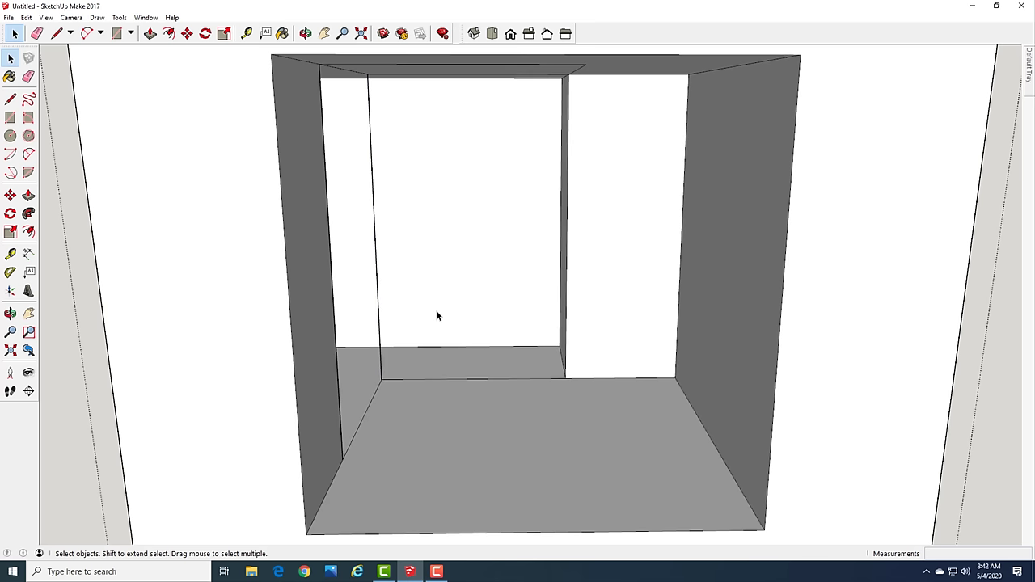
left_click(468, 379)
key("Delete")
left_click(378, 322)
key("Delete")
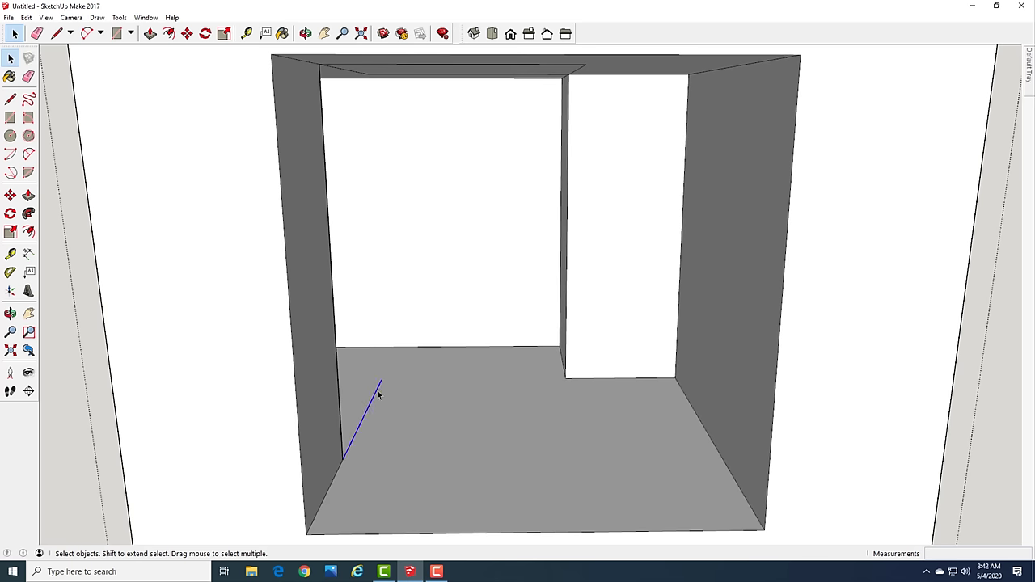
key("Delete")
Erase the four stray top edges of the pocket, including the diagonal corner edges
middle_click_drag(495, 193, 485, 217)
scroll(489, 194, "down", 5)
scroll(496, 167, "up", 3)
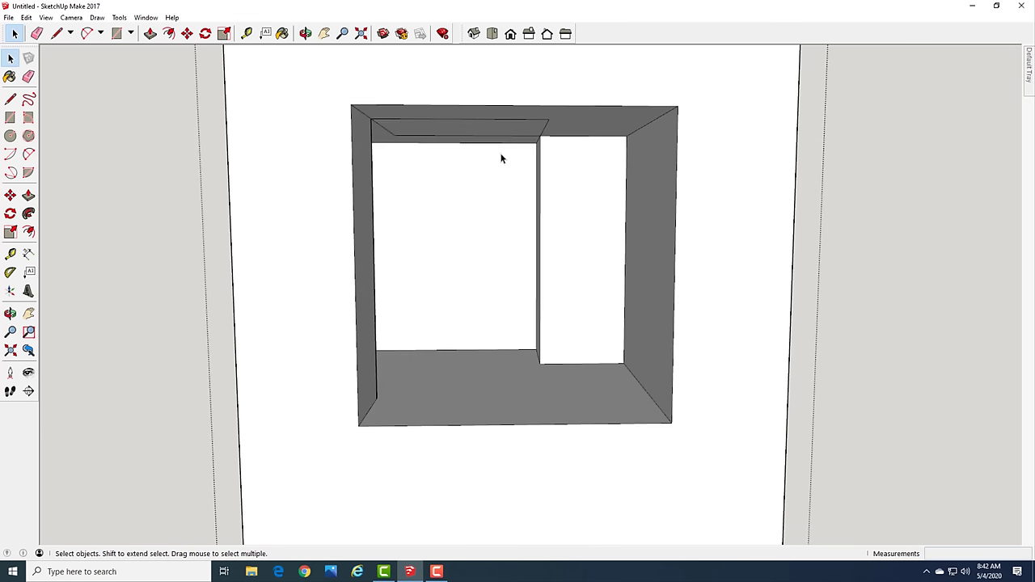
middle_click_drag(501, 157, 493, 135)
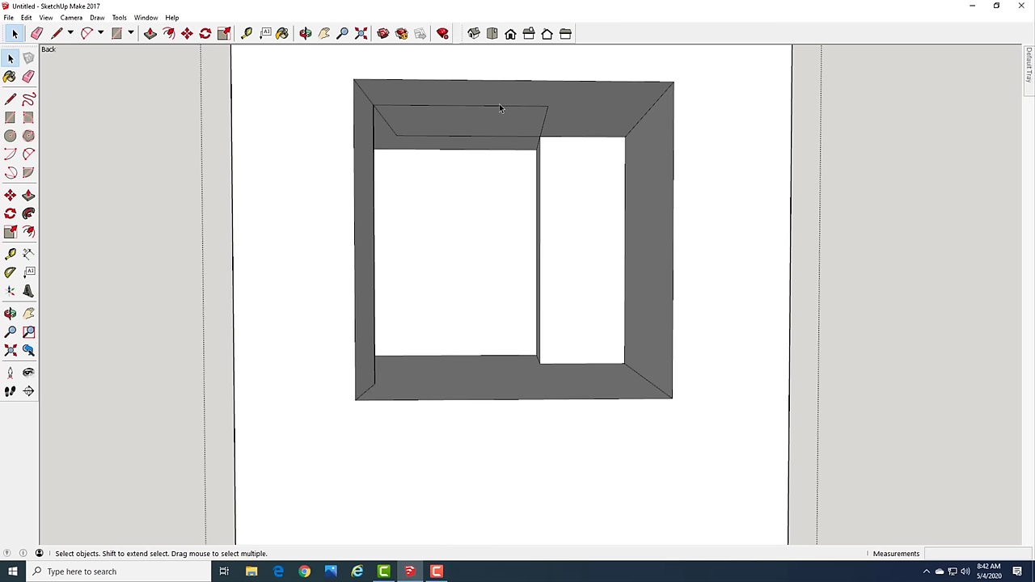
left_click(499, 106)
key("Delete")
left_click(544, 121)
key("Delete")
left_click(519, 137)
key("Delete")
left_click(390, 126)
key("Delete")
Orbit and zoom around the cleaned pocket to check its floor, sides and openings
scroll(399, 152, "down", 2)
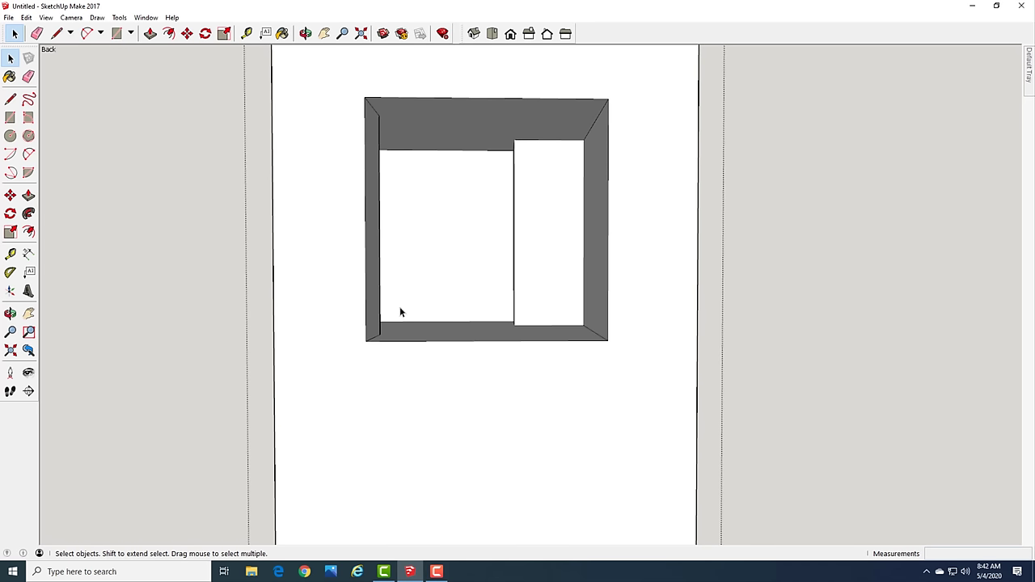
mouse_move(420, 322)
middle_mouse_down()
mouse_move(413, 353)
mouse_move(464, 368)
middle_mouse_up()
scroll(464, 365, "down", 3)
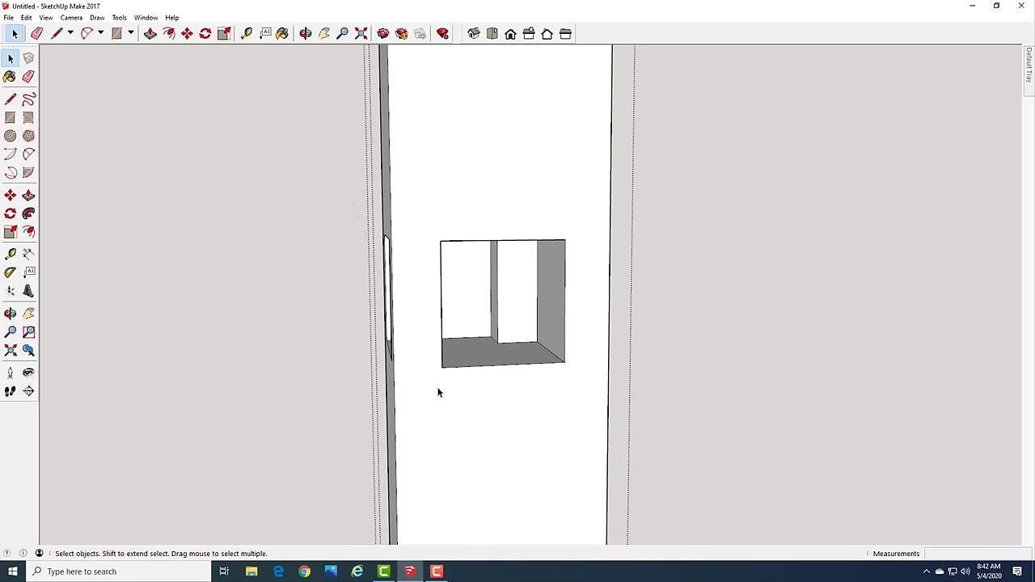
middle_click_drag(437, 392, 821, 396)
scroll(596, 408, "down", 3)
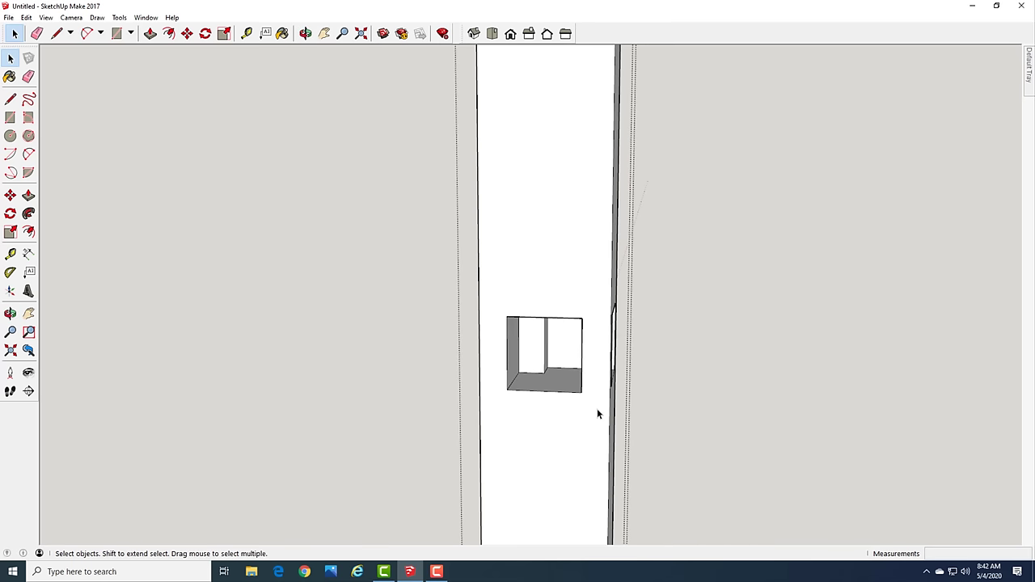
middle_click_drag(555, 432, 549, 345)
scroll(550, 344, "down", 1)
scroll(546, 356, "up", 6)
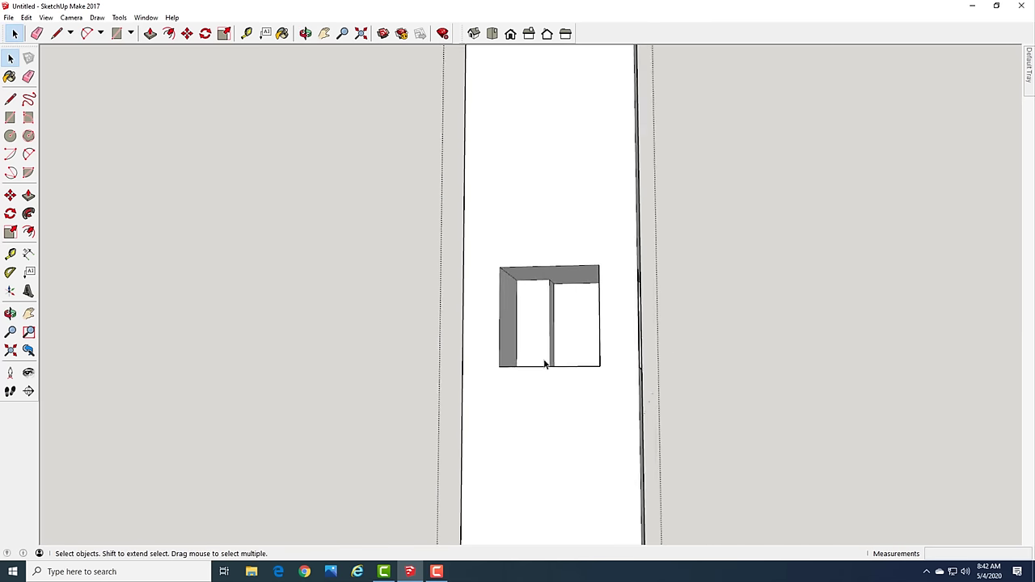
scroll(561, 402, "down", 2)
middle_click_drag(561, 404, 579, 470)
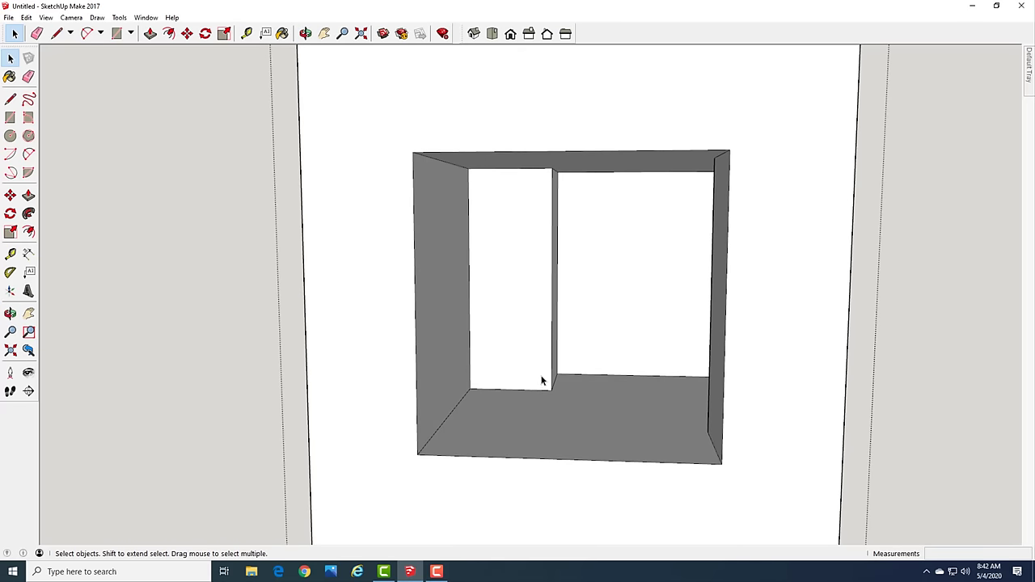
middle_click_drag(796, 416, 363, 457)
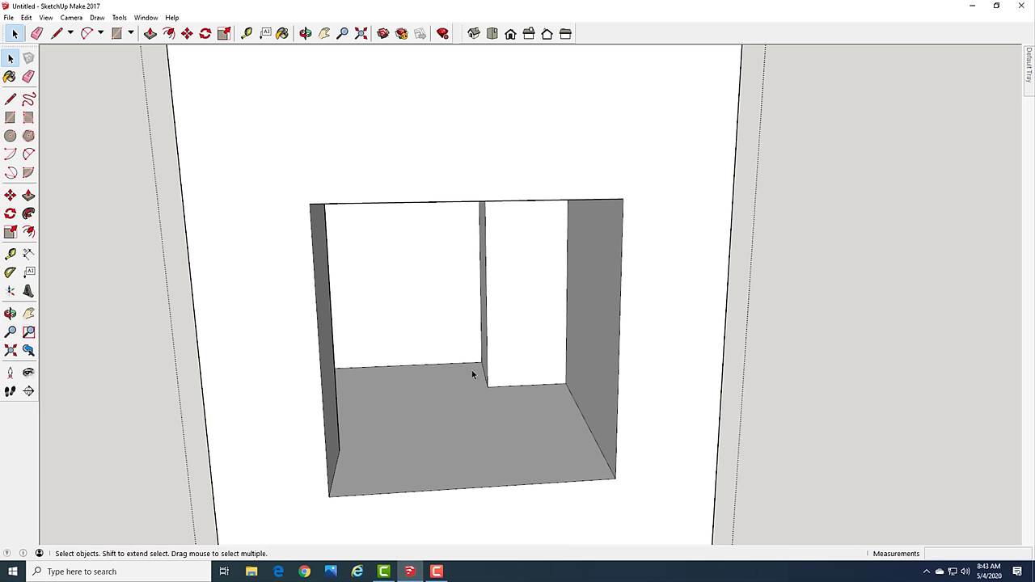
Zoom out through the leg walls until the four legs and their openings show
scroll(397, 377, "down", 10)
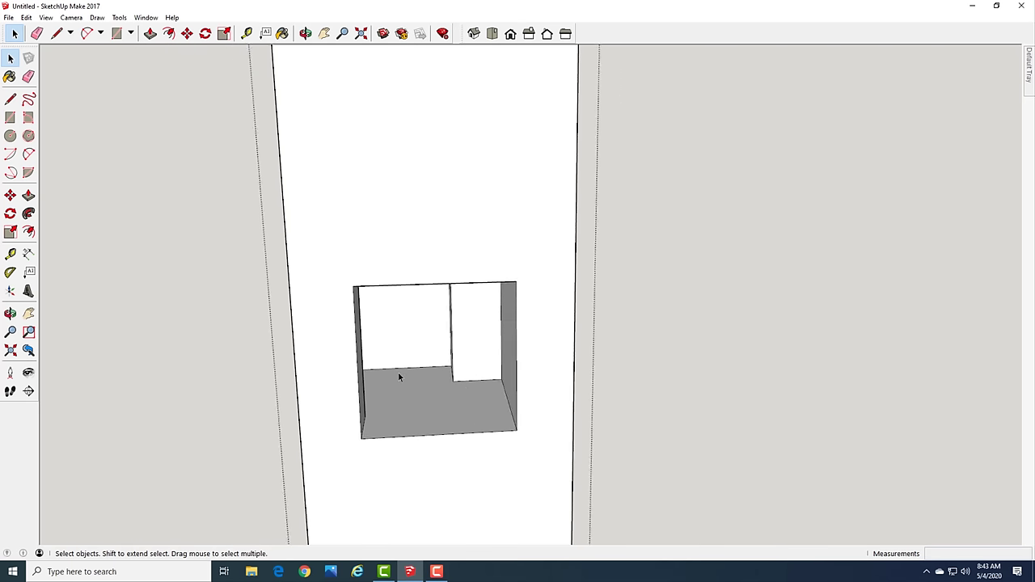
scroll(403, 373, "down", 5)
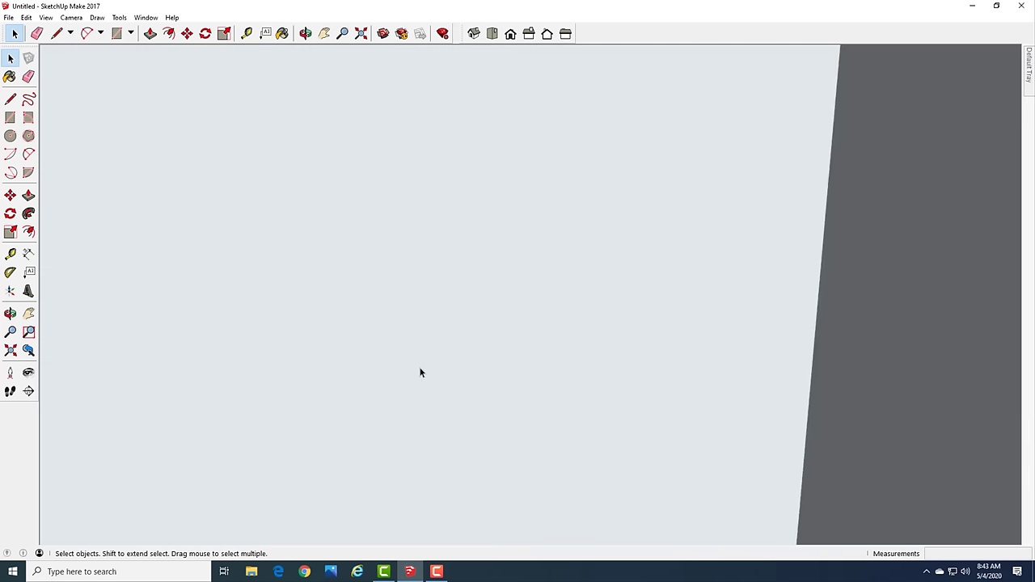
scroll(541, 373, "down", 8)
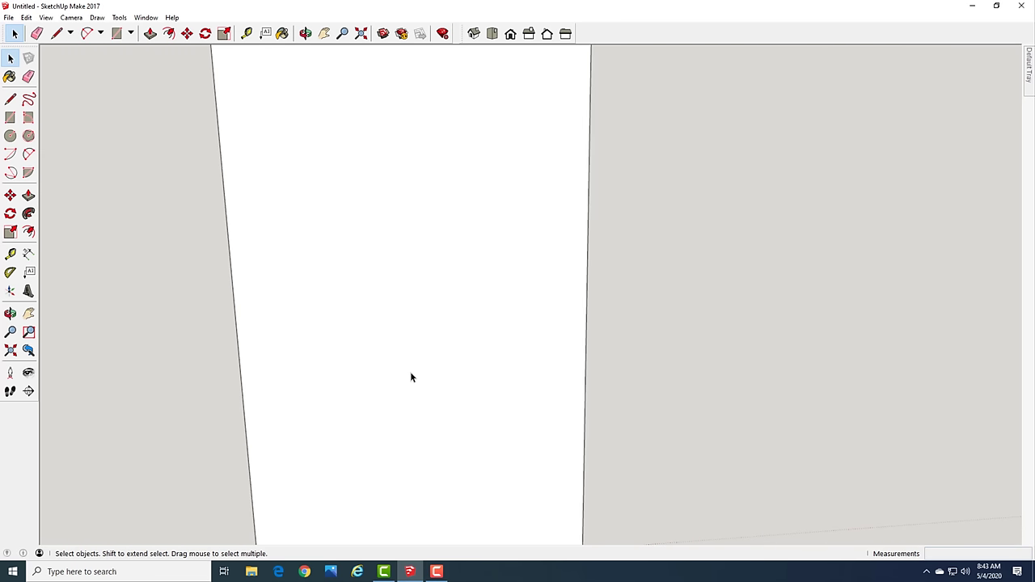
middle_click_drag(304, 378, 542, 304)
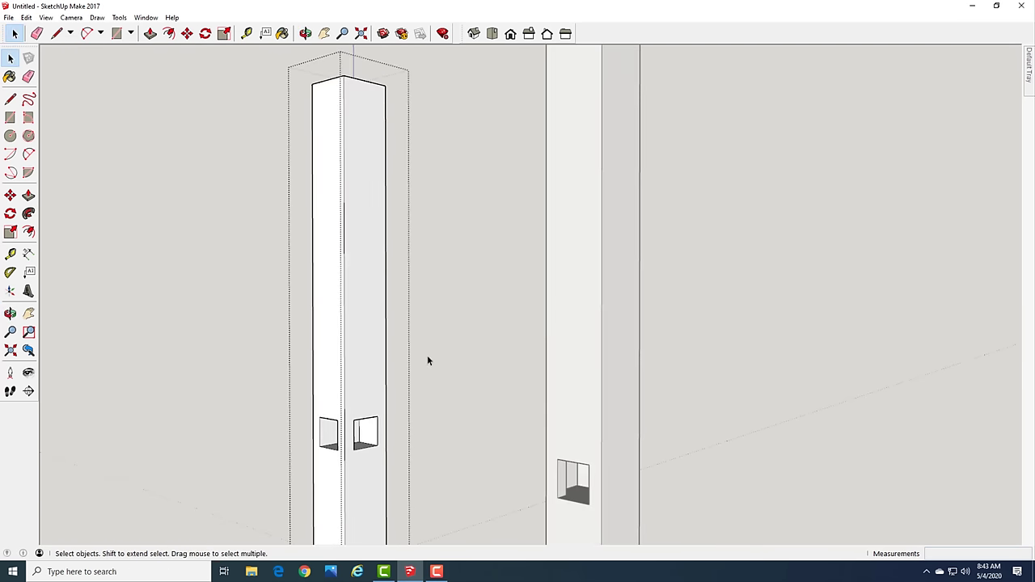
scroll(428, 356, "down", 4)
scroll(430, 415, "down", 3)
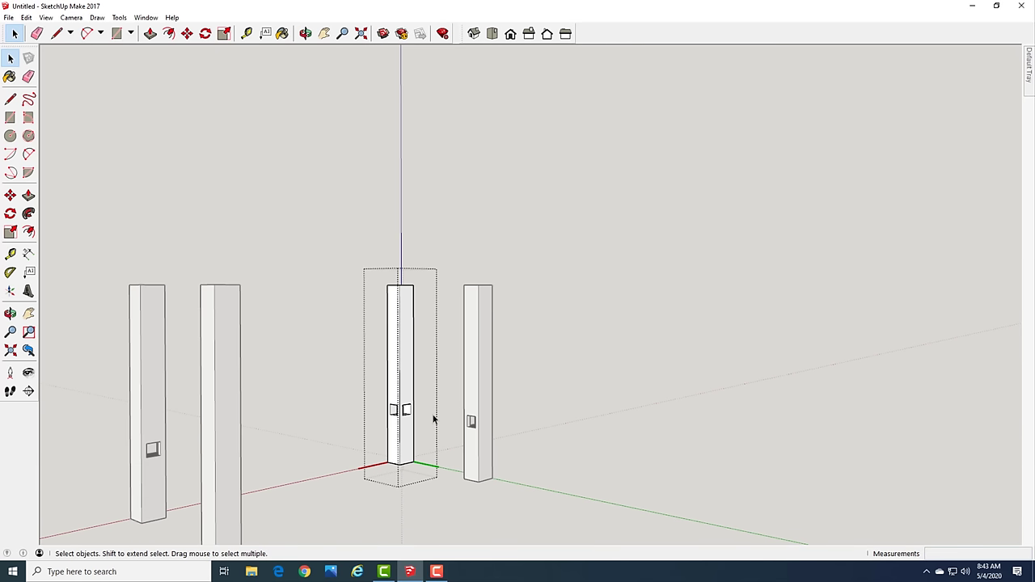
middle_click_drag(404, 439, 628, 420)
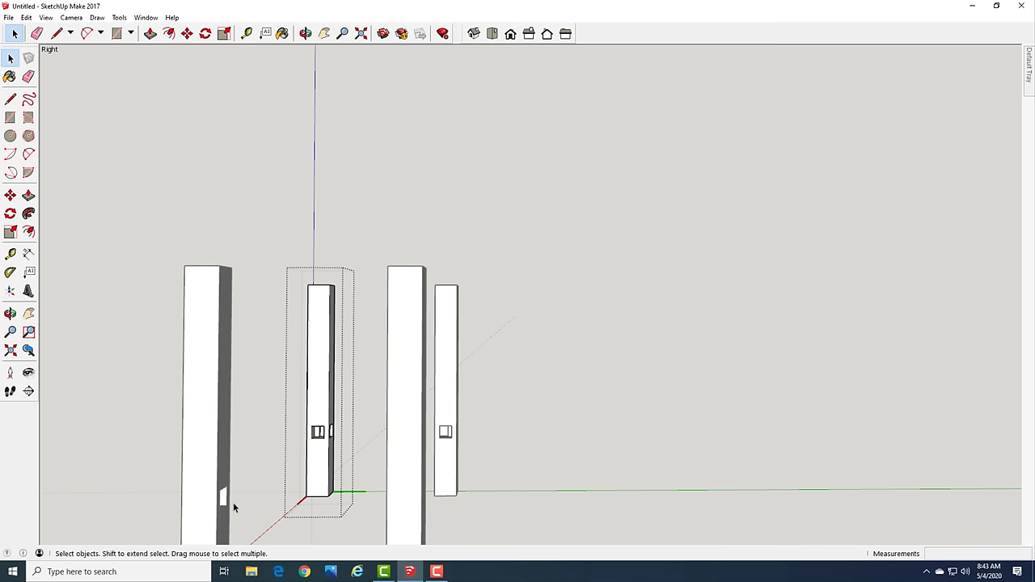
Orbit around the four legs to inspect the mortises, ending near a front view
scroll(233, 502, "down", 5)
middle_click_drag(246, 491, 642, 409)
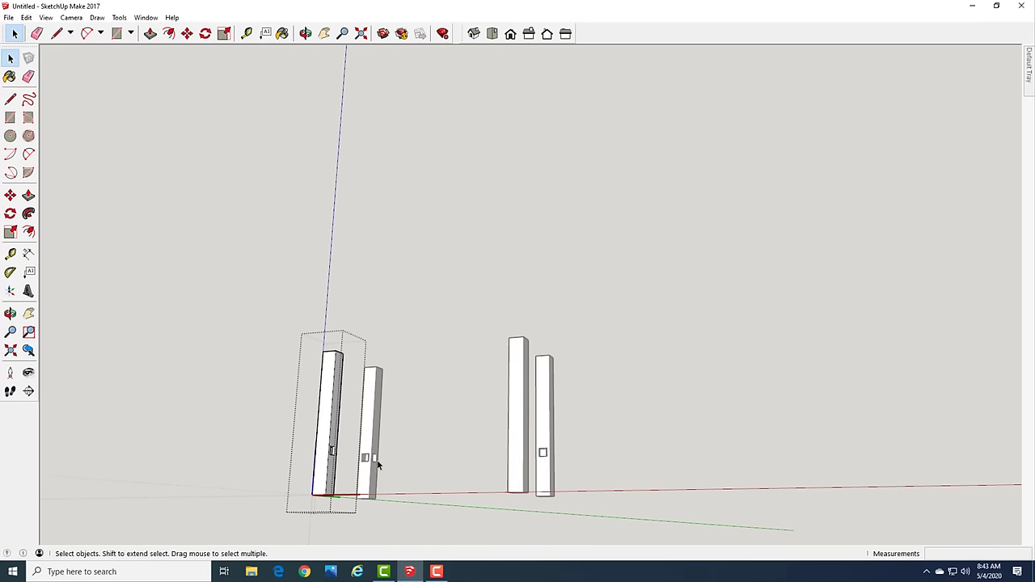
scroll(350, 460, "up", 8)
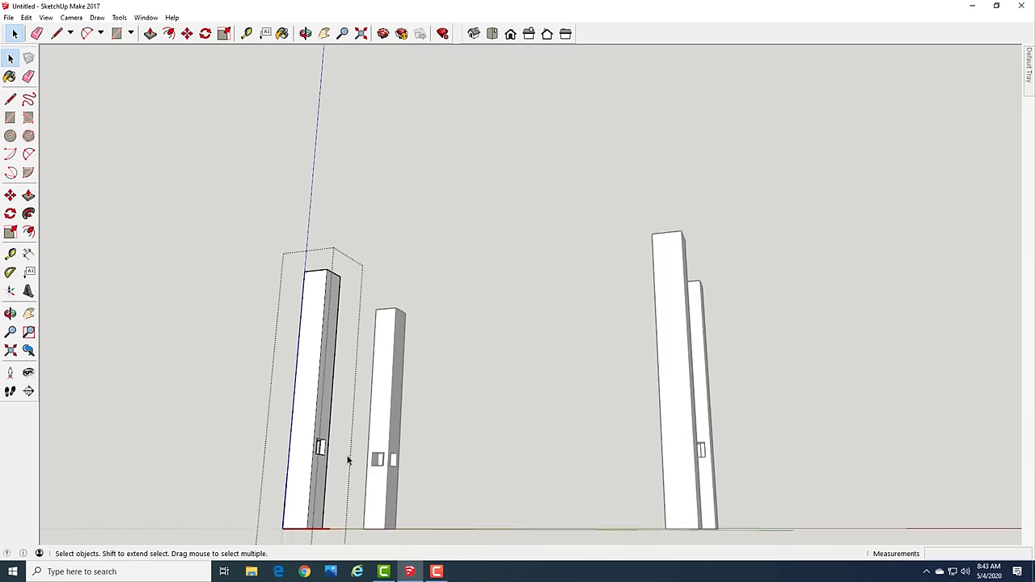
scroll(355, 451, "down", 2)
scroll(463, 447, "up", 2)
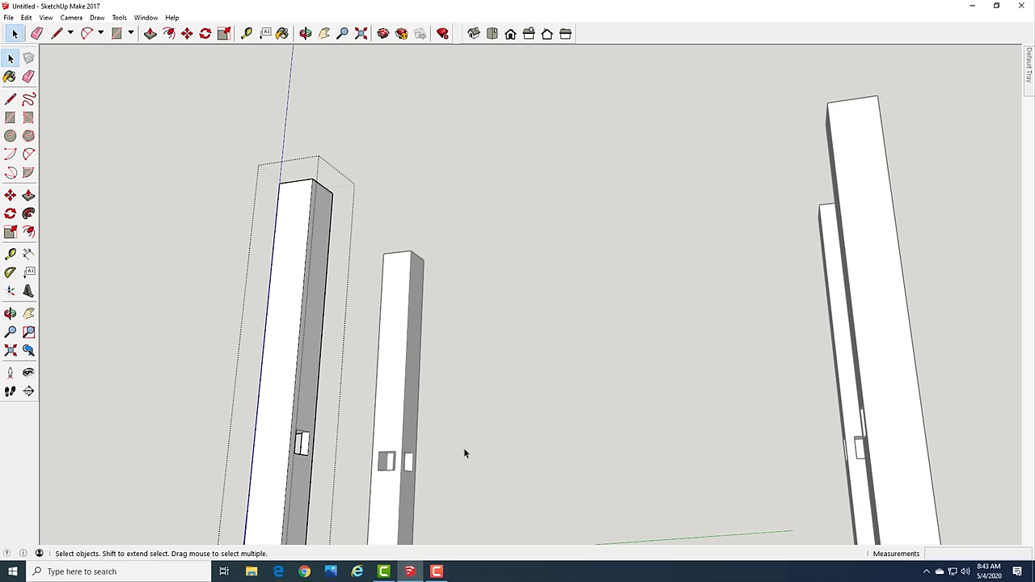
scroll(521, 445, "down", 2)
scroll(533, 436, "down", 2)
middle_click_drag(543, 427, 449, 508)
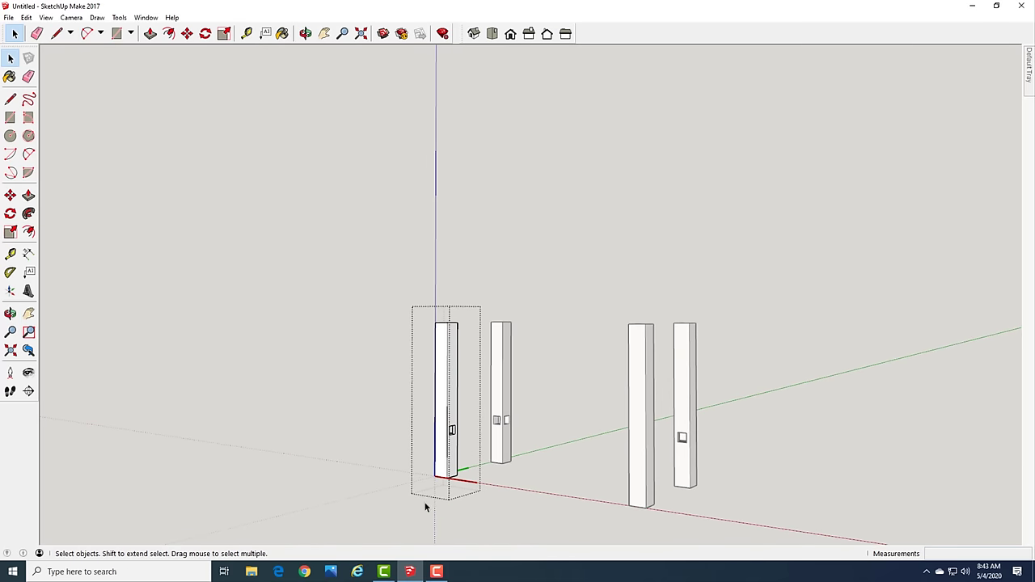
middle_click_drag(360, 435, 287, 430)
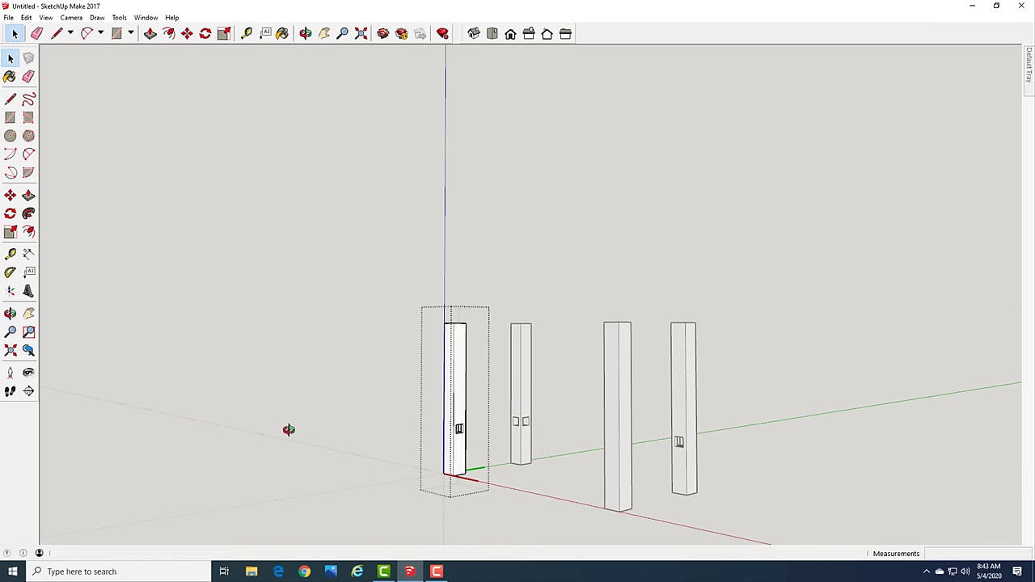
left_click(306, 435)
scroll(274, 442, "up", 1)
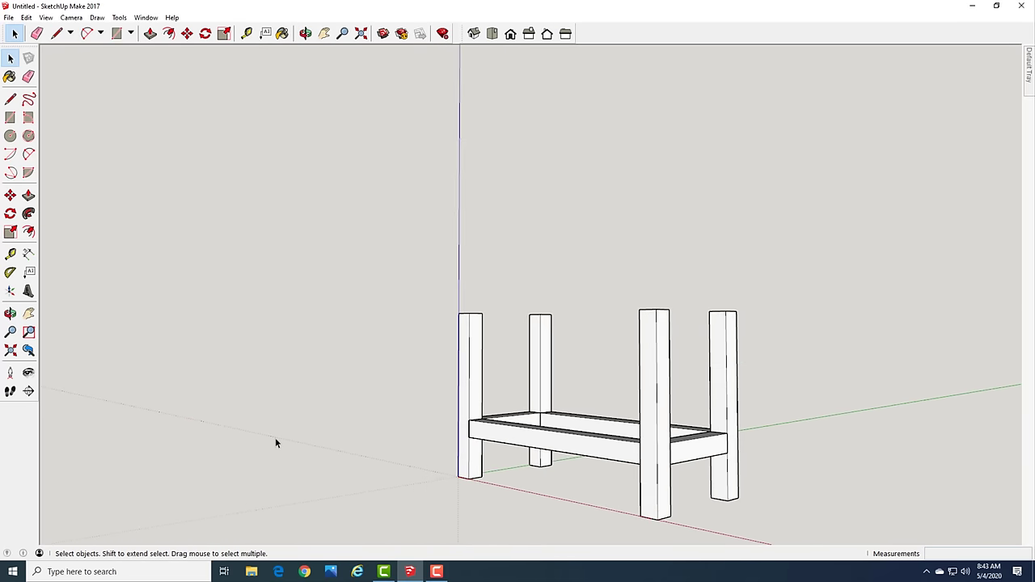
scroll(472, 475, "up", 3)
scroll(461, 453, "down", 4)
mouse_move(457, 432)
middle_mouse_down()
mouse_move(498, 432)
mouse_move(538, 478)
mouse_move(519, 461)
middle_mouse_up()
scroll(439, 415, "up", 5)
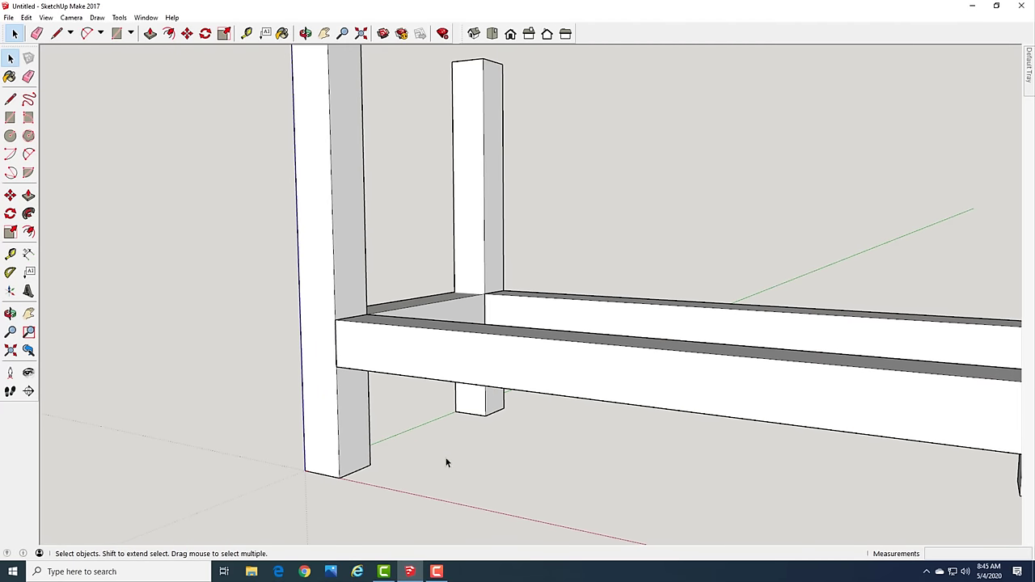
key("m")
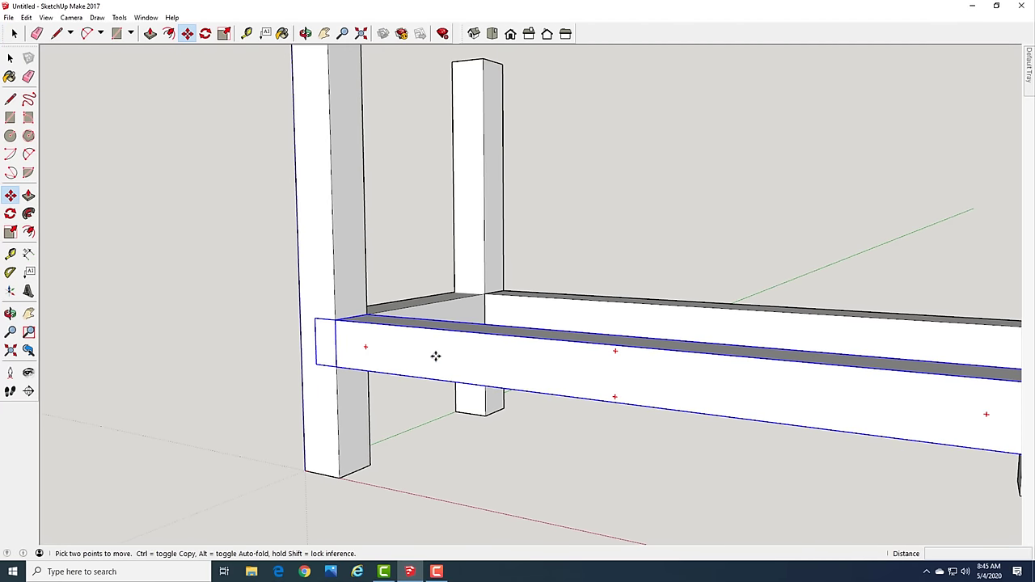
left_click(435, 356)
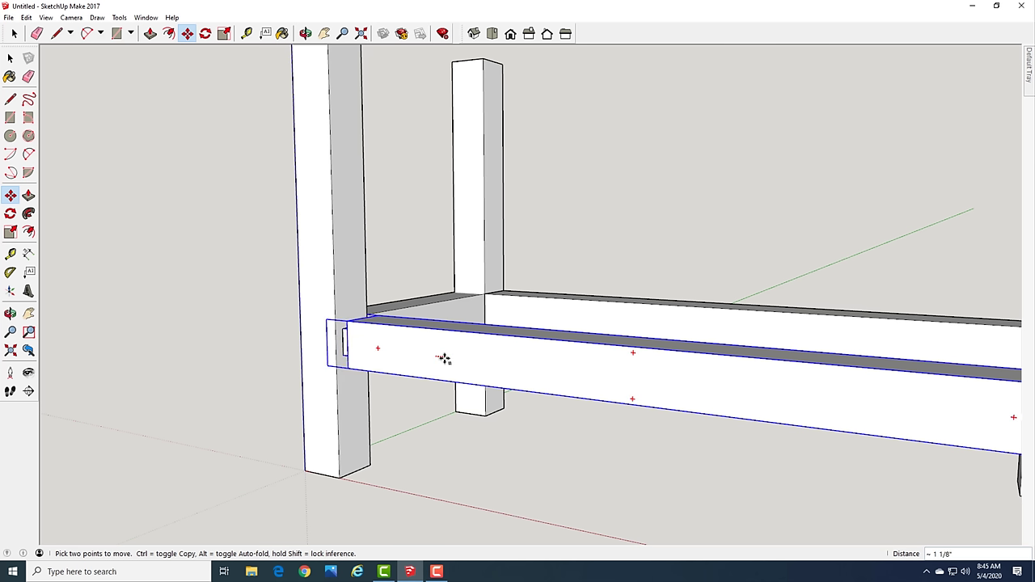
left_click(447, 364)
key("space")
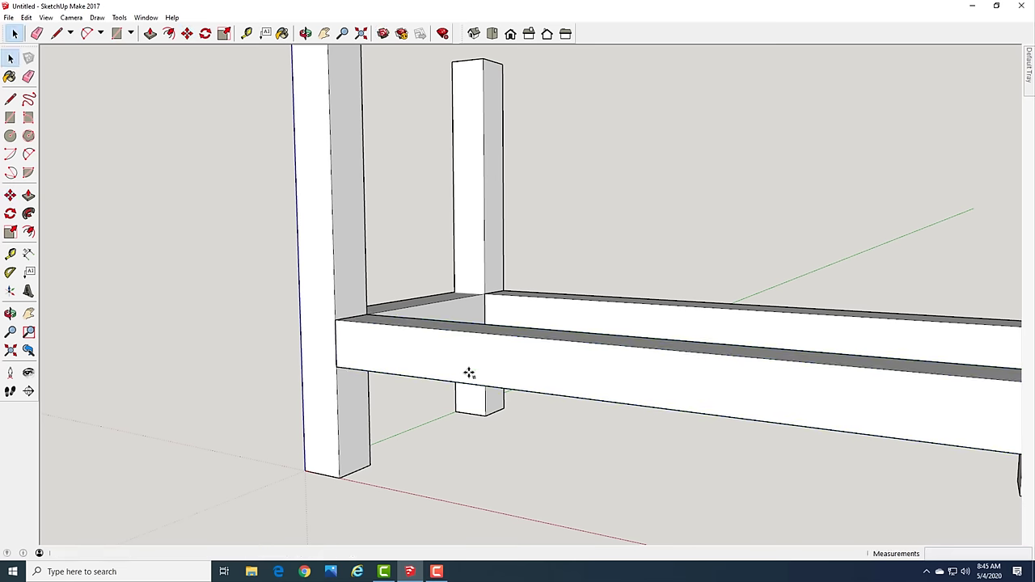
scroll(418, 398, "down", 6)
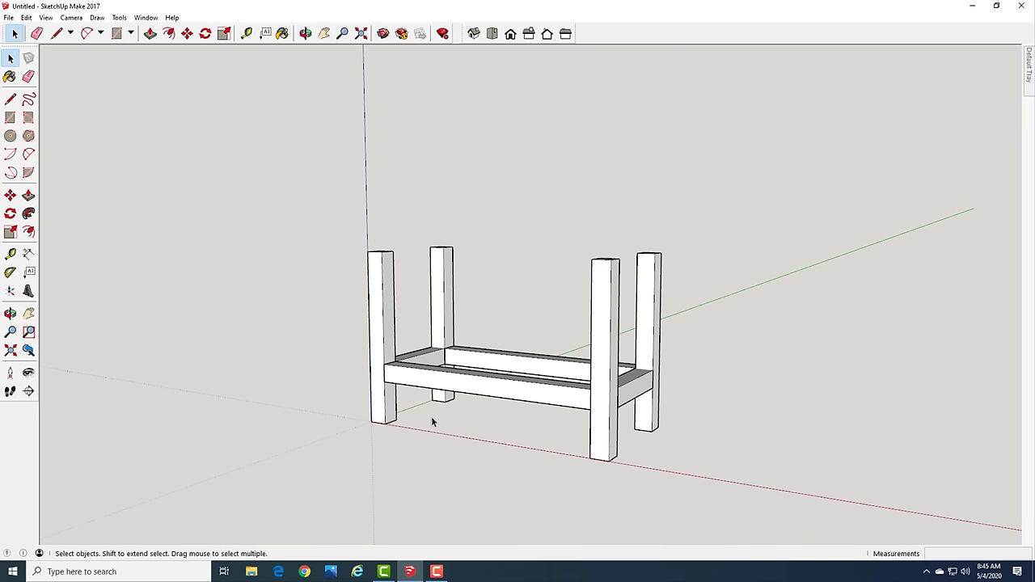
middle_click_drag(454, 447, 540, 428)
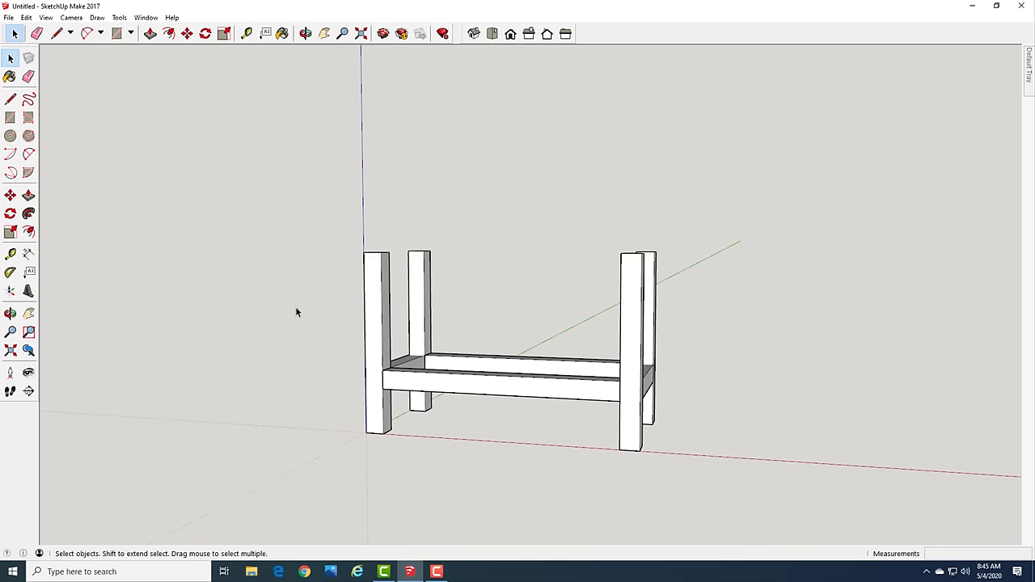
Turn off Hide Rest Of Model under View > Component Edit
left_click(46, 17)
mouse_move(93, 177)
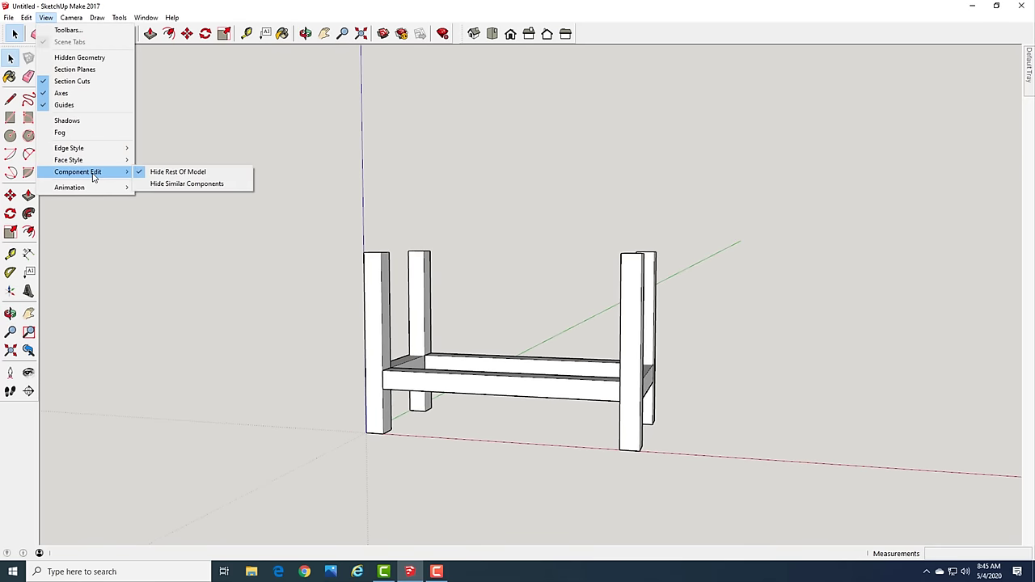
left_click(149, 173)
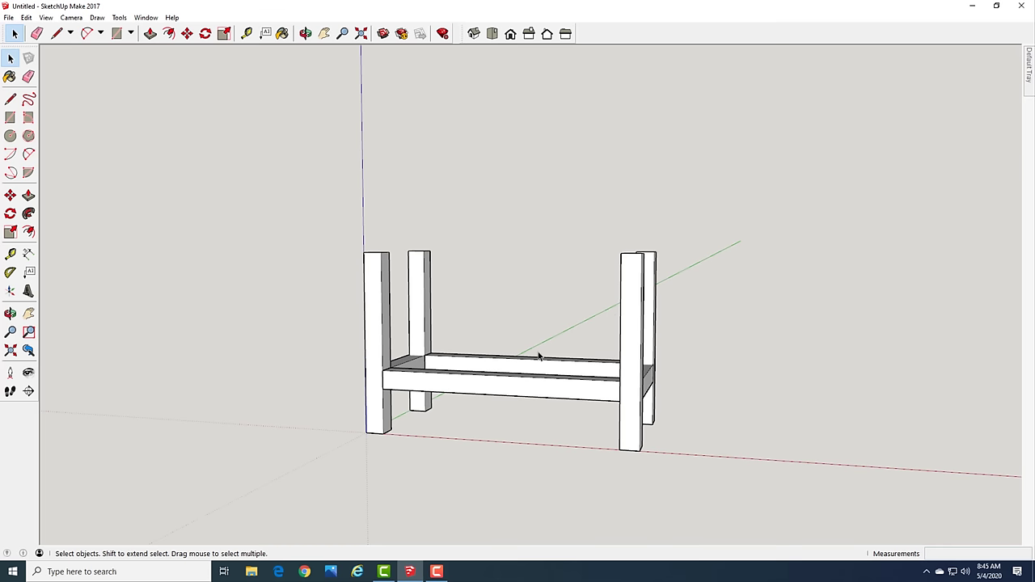
Hide the front-left leg from its context menu
left_click(374, 317)
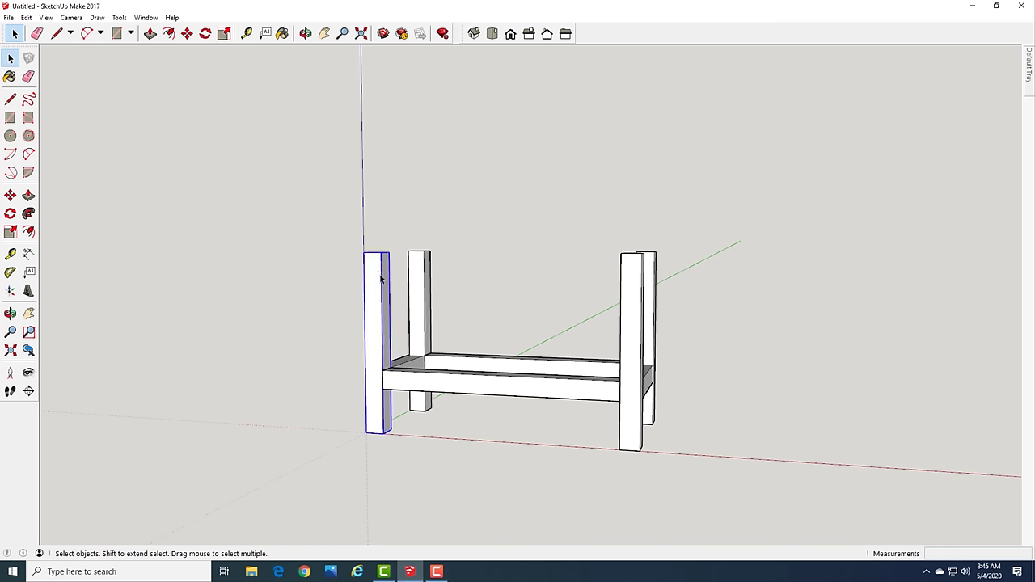
right_click(378, 291)
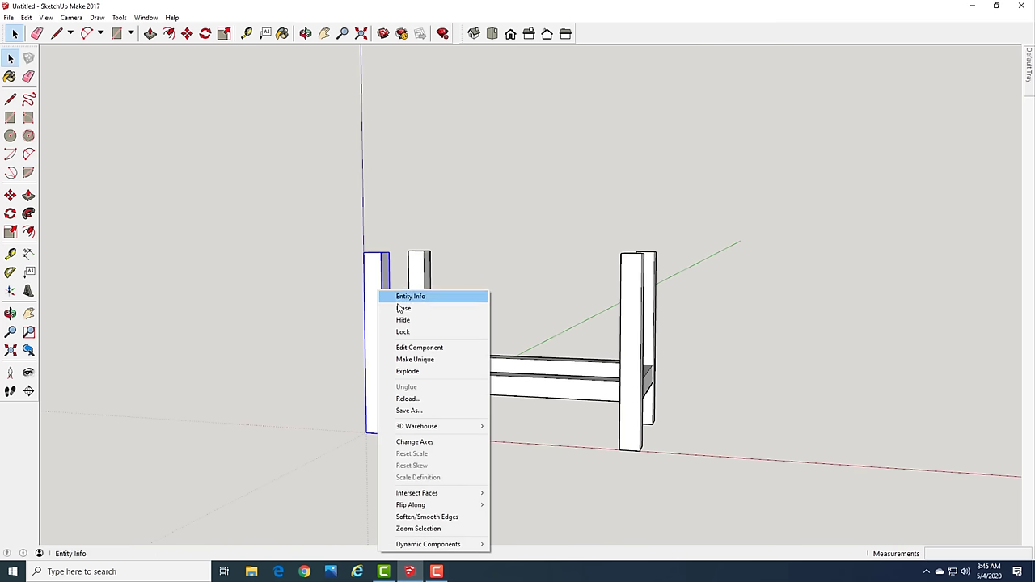
left_click(403, 321)
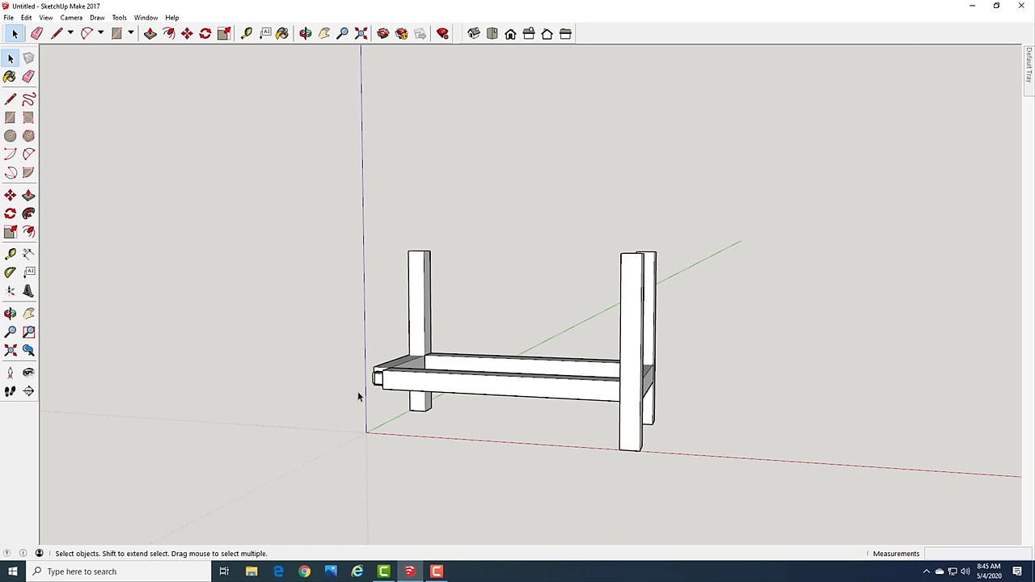
key("ctrl+z")
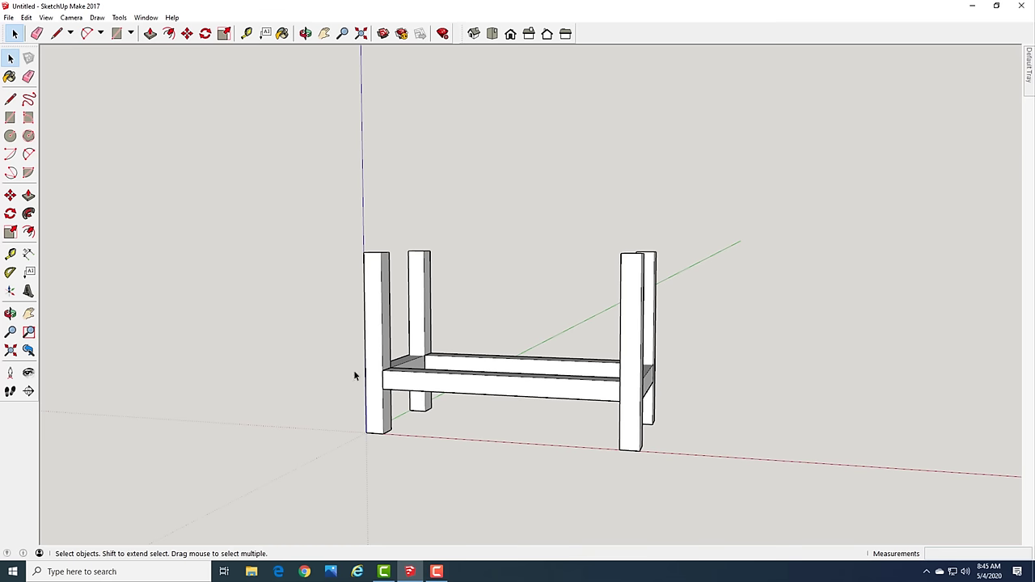
left_click(370, 326)
right_click(370, 324)
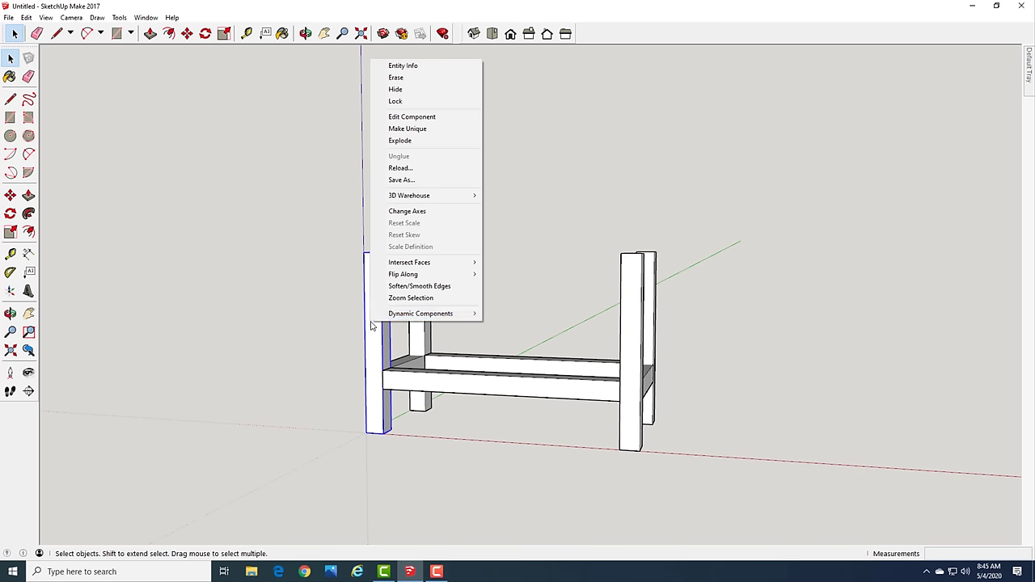
left_click(405, 90)
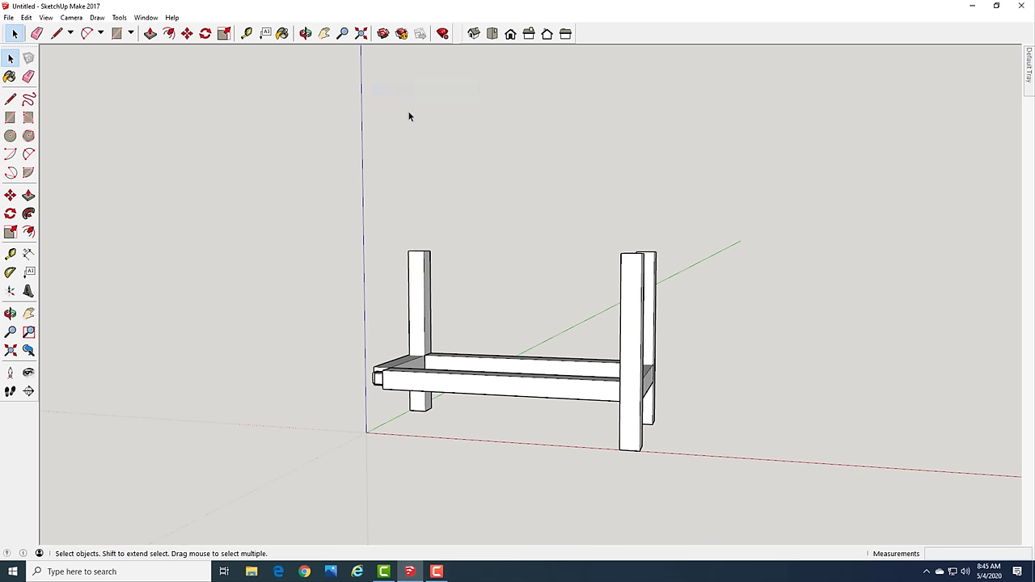
Hide the back-left, back-right and front-right legs
left_click(420, 272)
right_click(420, 273)
left_click(449, 303)
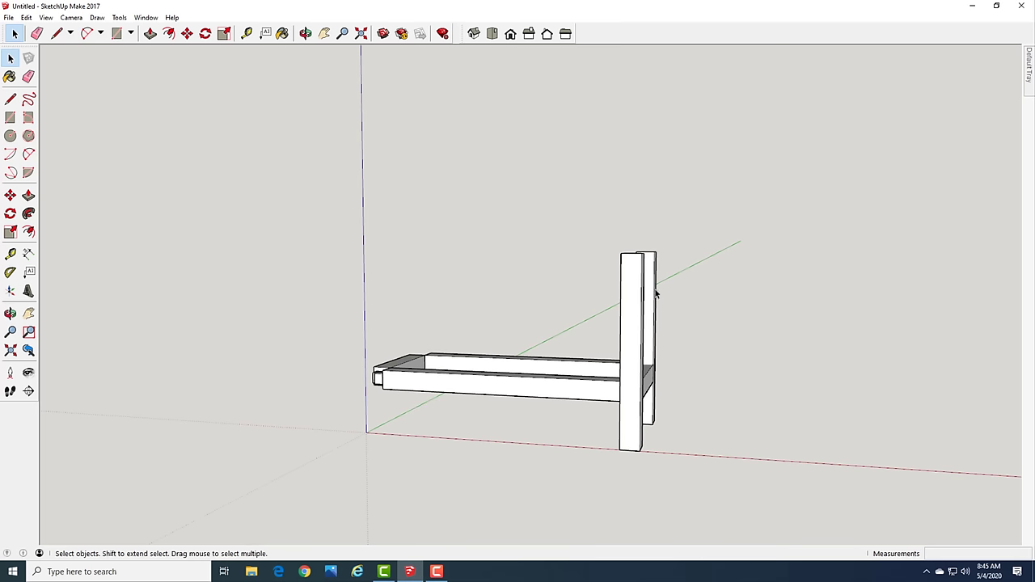
right_click(636, 291)
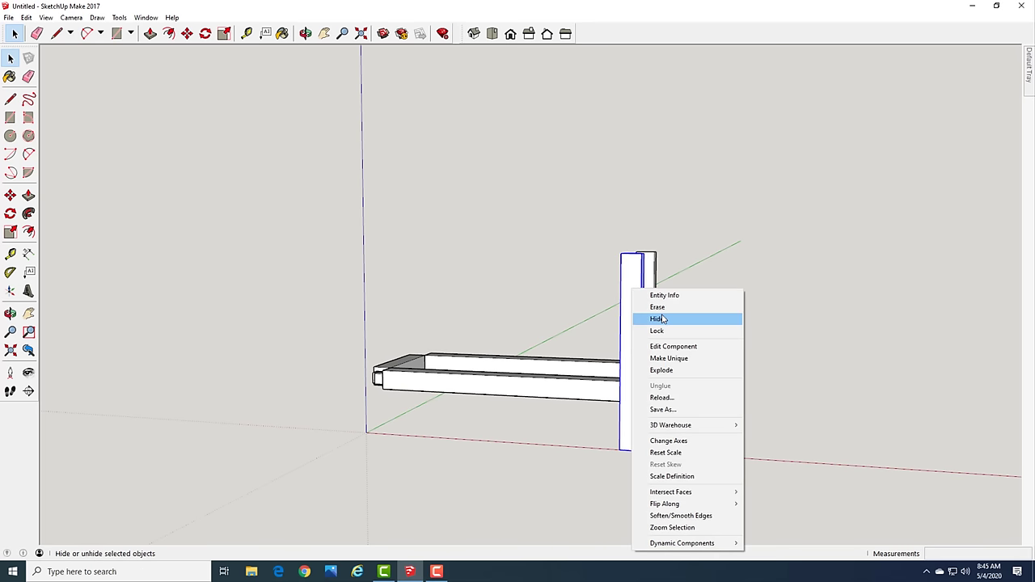
left_click(656, 319)
left_click(651, 286)
right_click(652, 287)
left_click(676, 312)
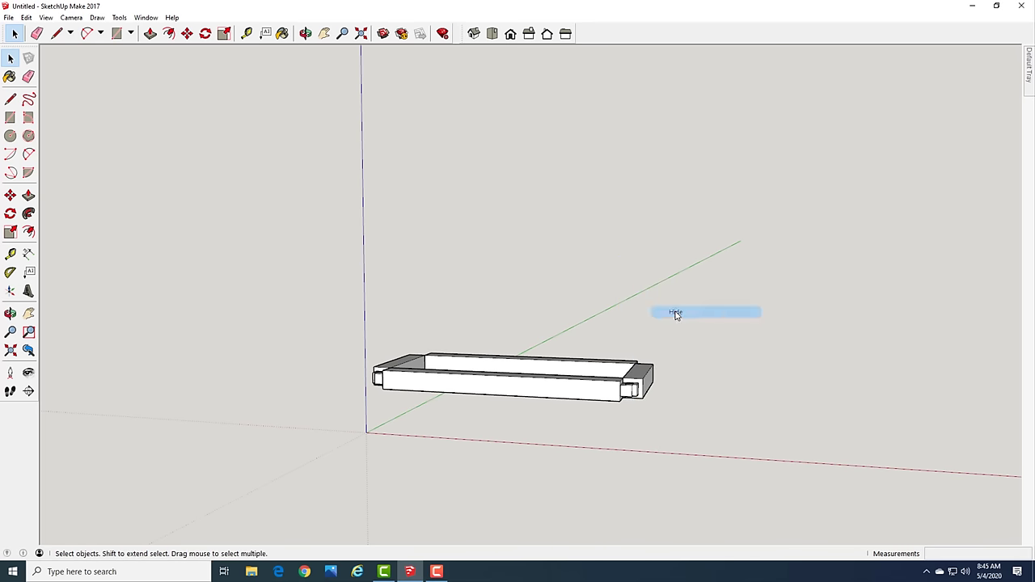
Orbit and zoom to view the apron frame closely from above
middle_click_drag(516, 300, 720, 445)
middle_click_drag(411, 431, 482, 442)
scroll(501, 459, "up", 3)
scroll(494, 459, "up", 1)
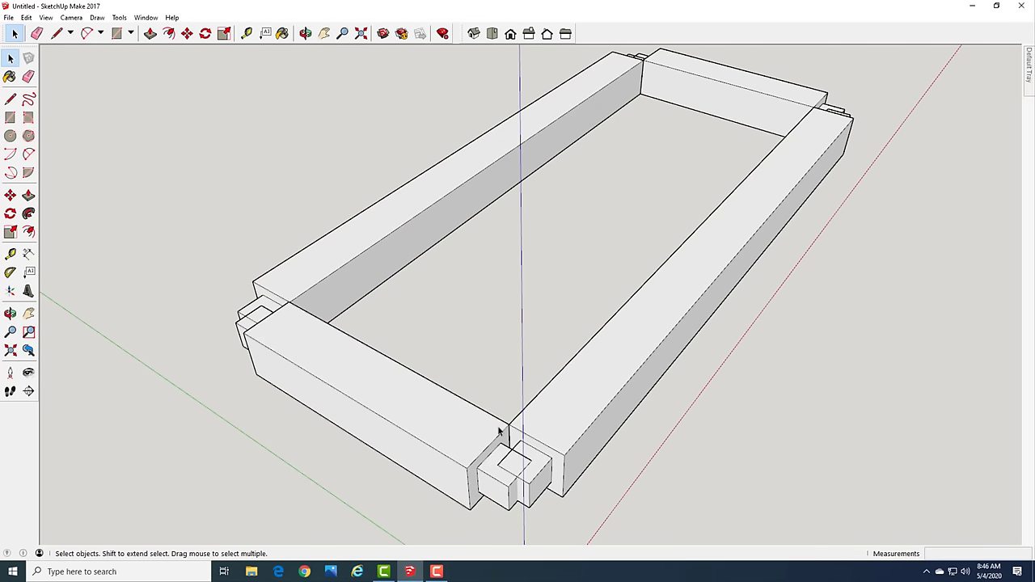
scroll(516, 442, "down", 6)
middle_click_drag(507, 483, 596, 462)
scroll(596, 471, "up", 5)
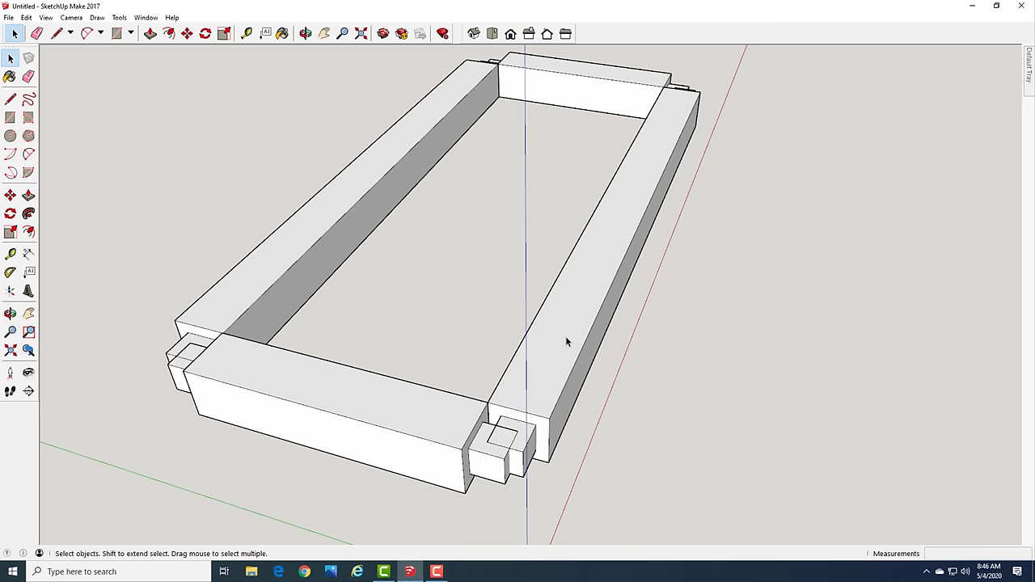
Start moving the right apron with Move (M), then cancel it
key("m")
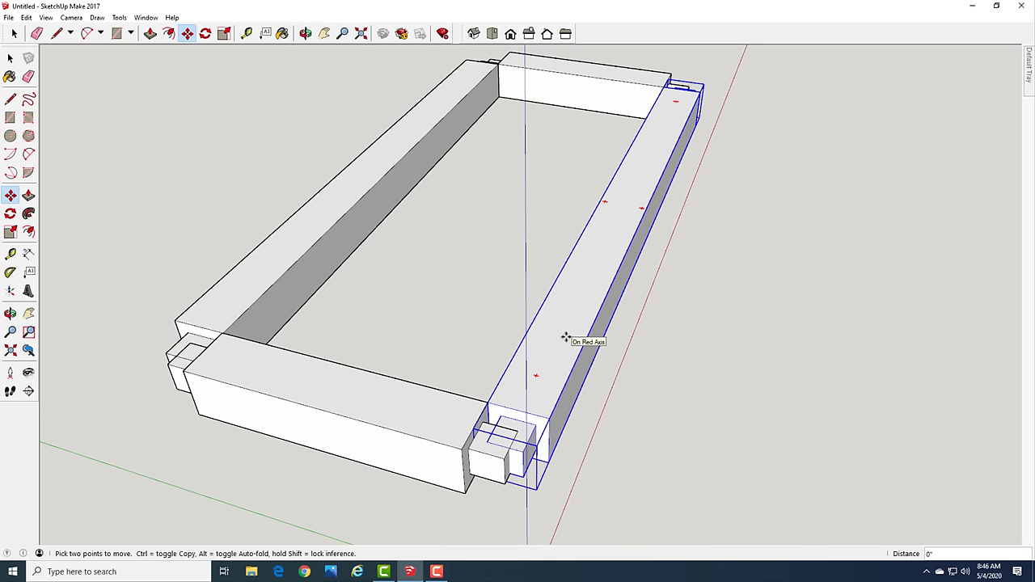
left_click(566, 336)
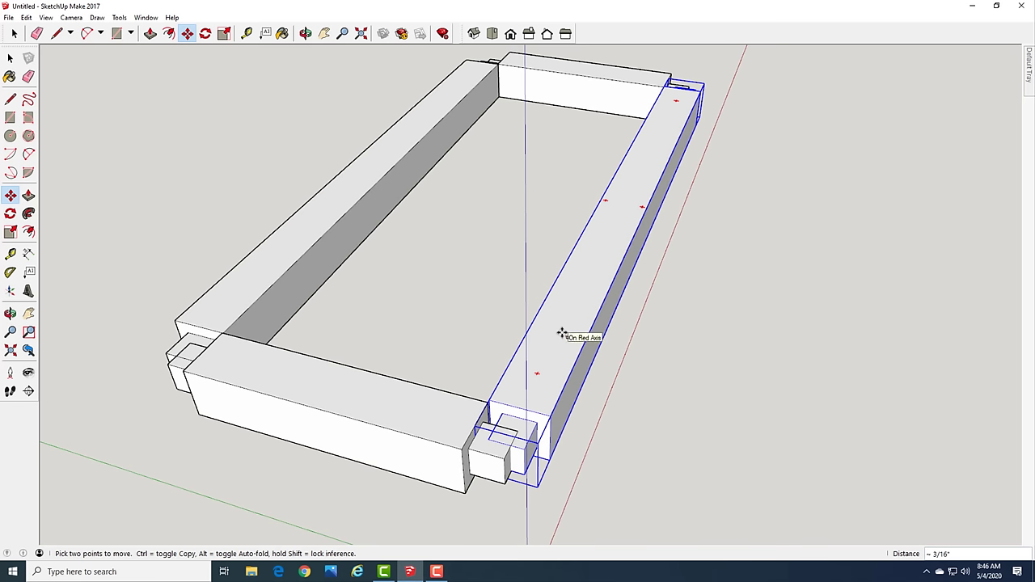
key("space")
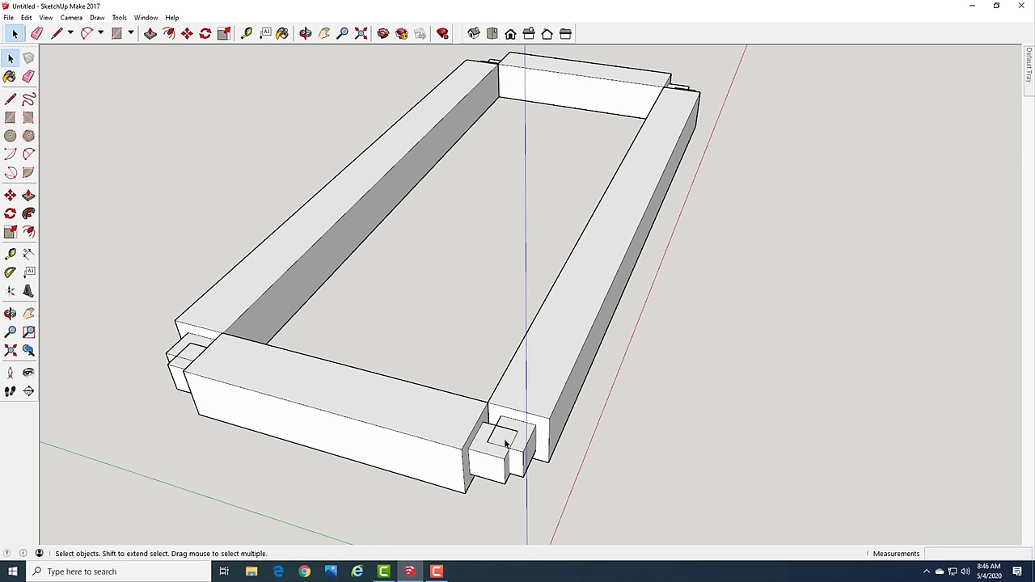
Open the right apron group for editing, zoomed in on its front tenon
middle_click_drag(509, 455, 508, 459)
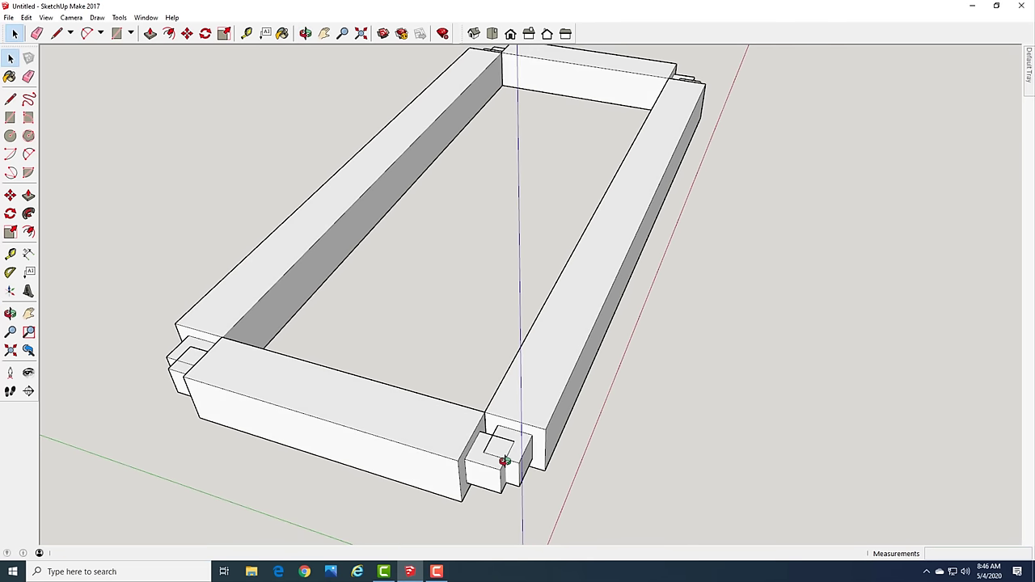
scroll(508, 460, "up", 4)
scroll(508, 461, "down", 3)
scroll(437, 461, "up", 3)
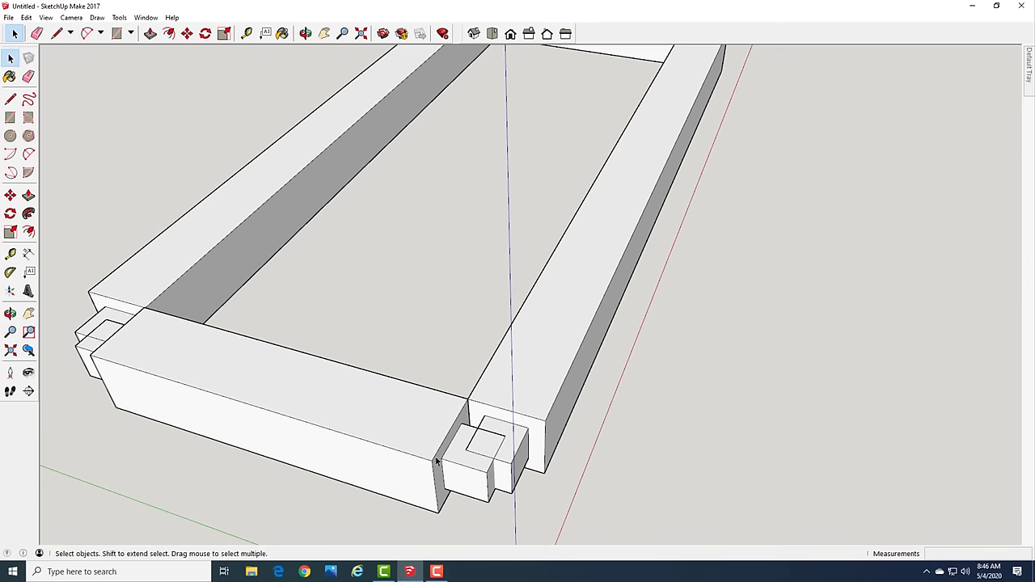
double_click(548, 374)
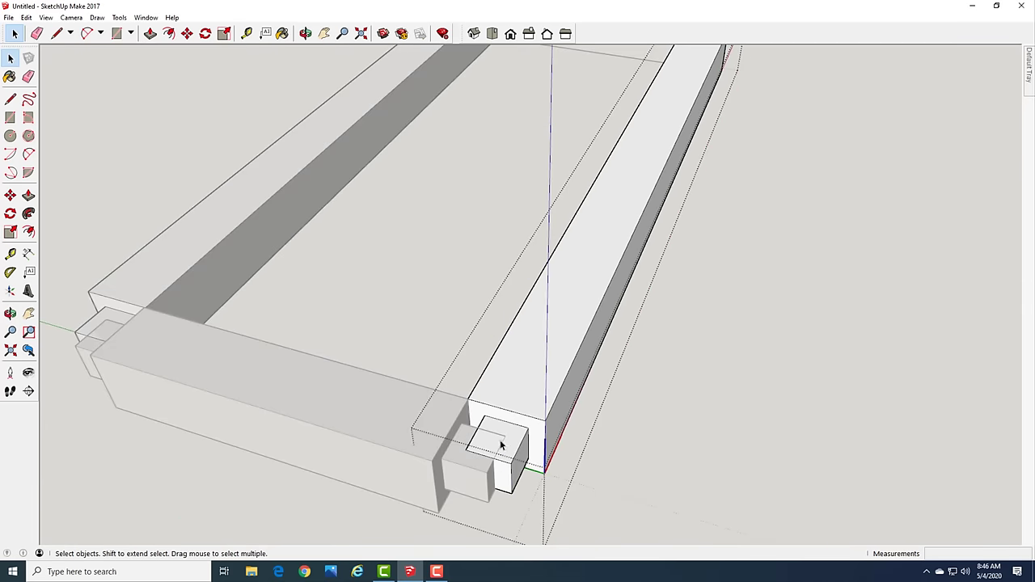
scroll(489, 466, "up", 1)
scroll(489, 463, "up", 2)
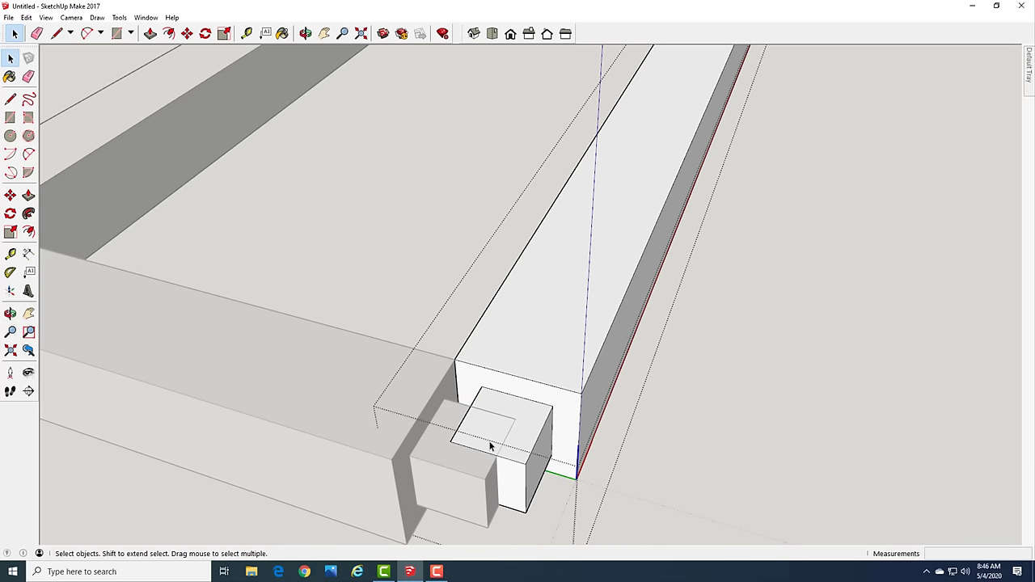
Draw a diagonal across the tenon face and push the triangular corner 2" deep
key("l")
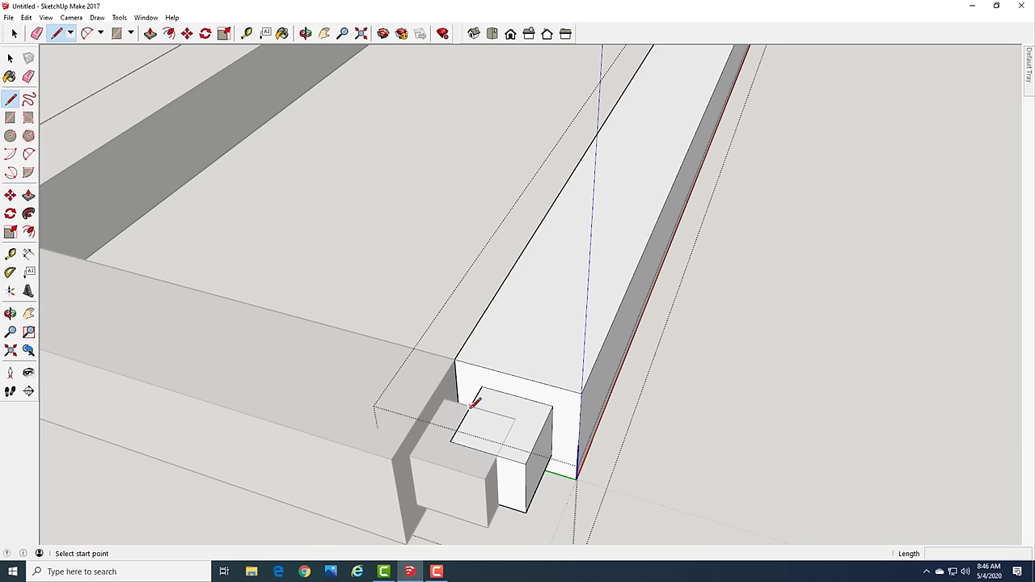
left_click(473, 405)
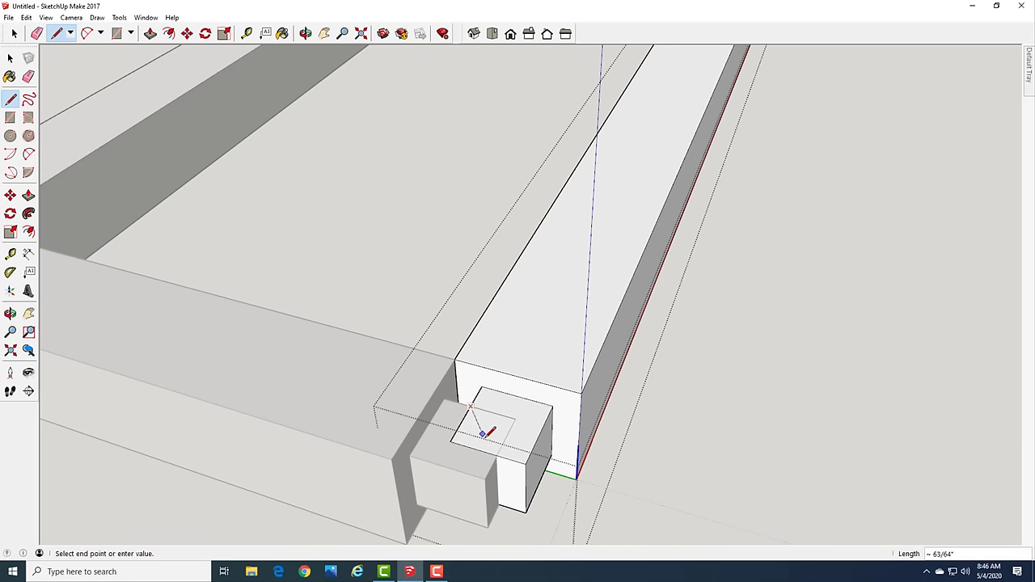
left_click(498, 450)
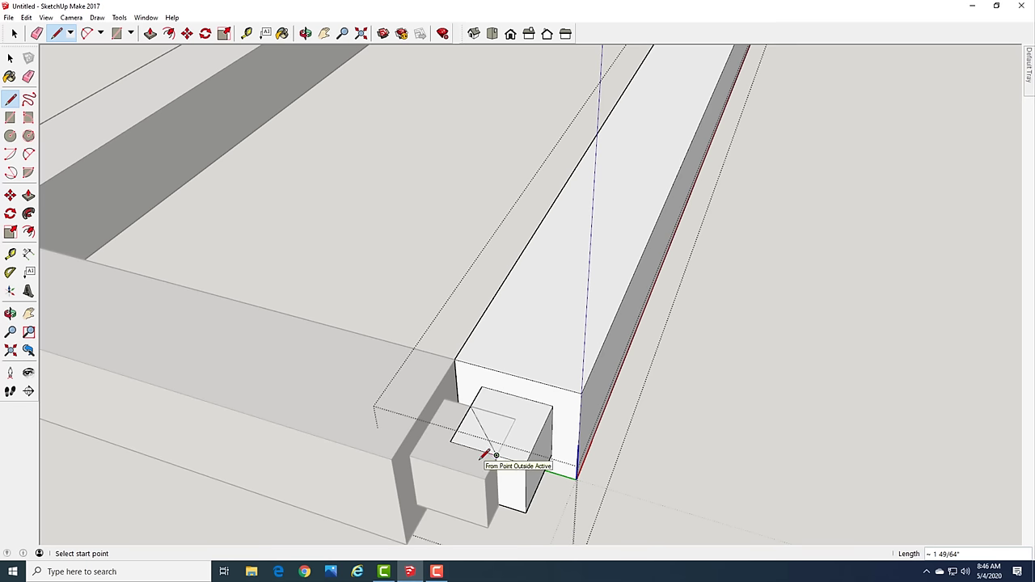
key("p")
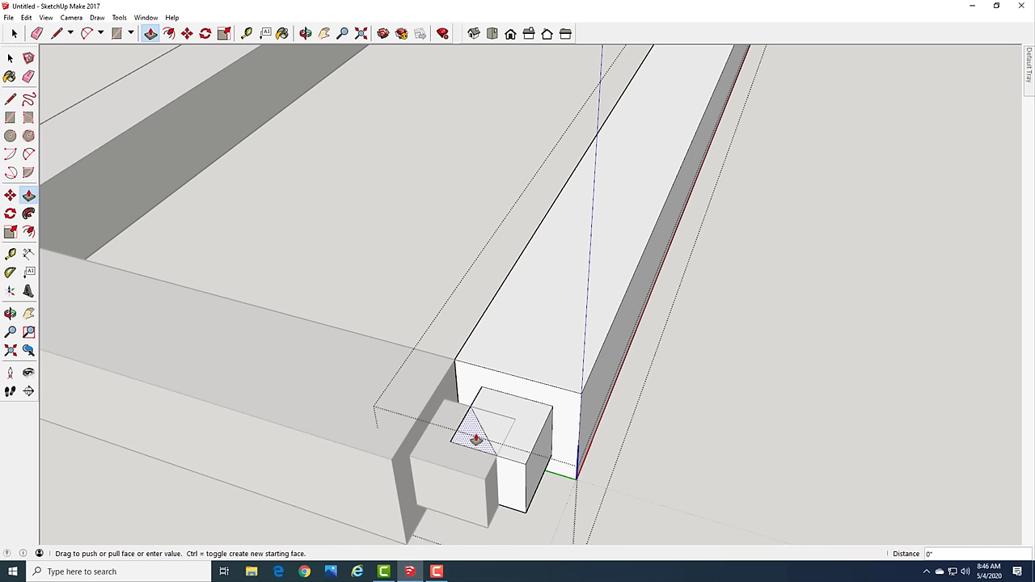
left_click_drag(476, 439, 493, 517)
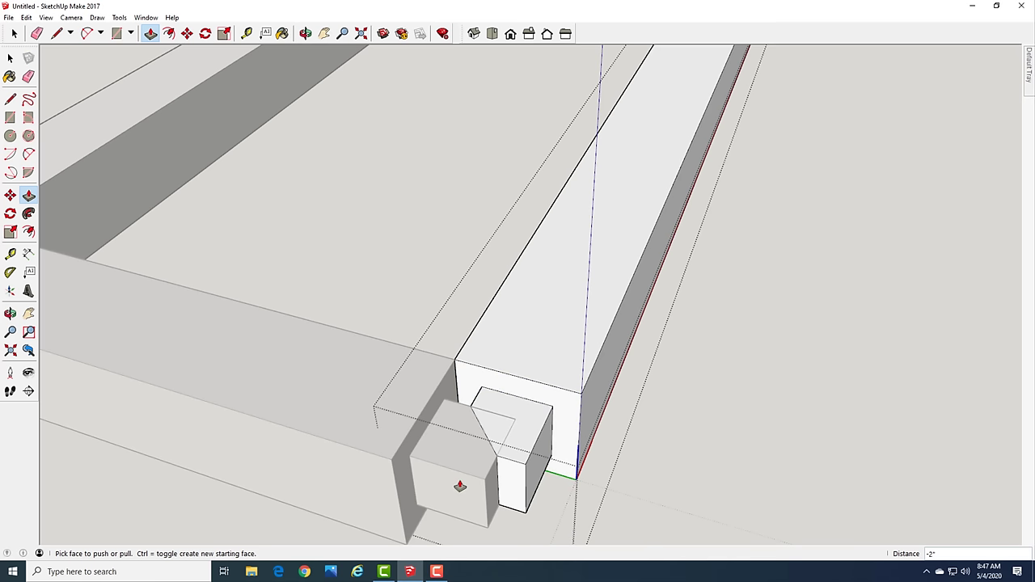
key("space")
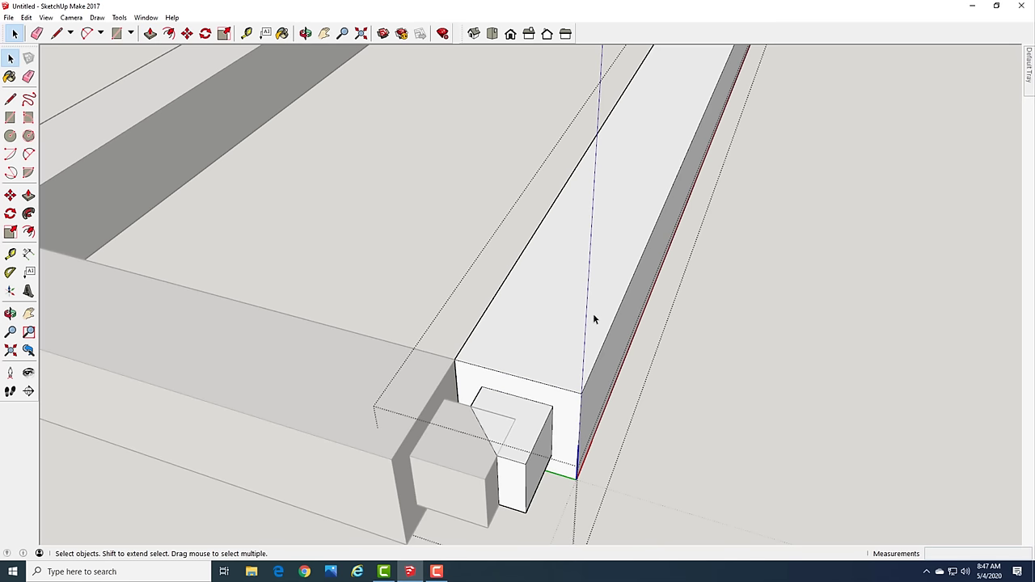
Close the right apron's edit and cancel an attempted move of it
left_click(729, 317)
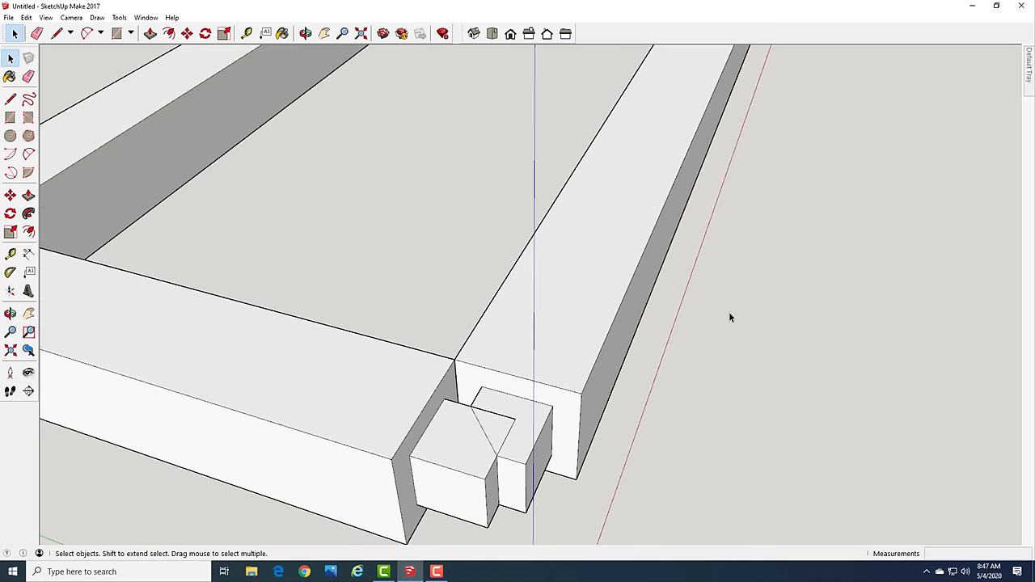
key("m")
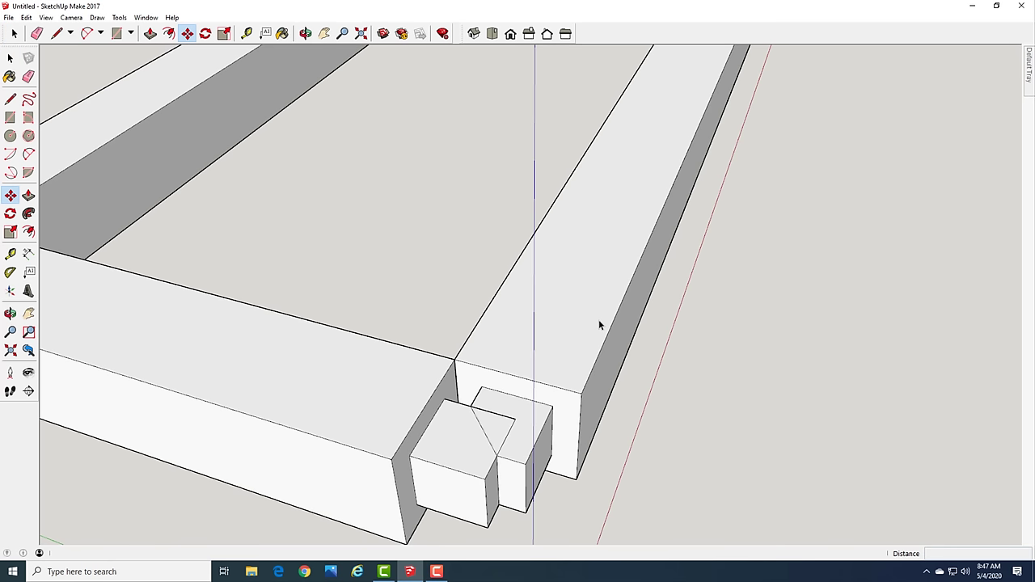
left_click(598, 320)
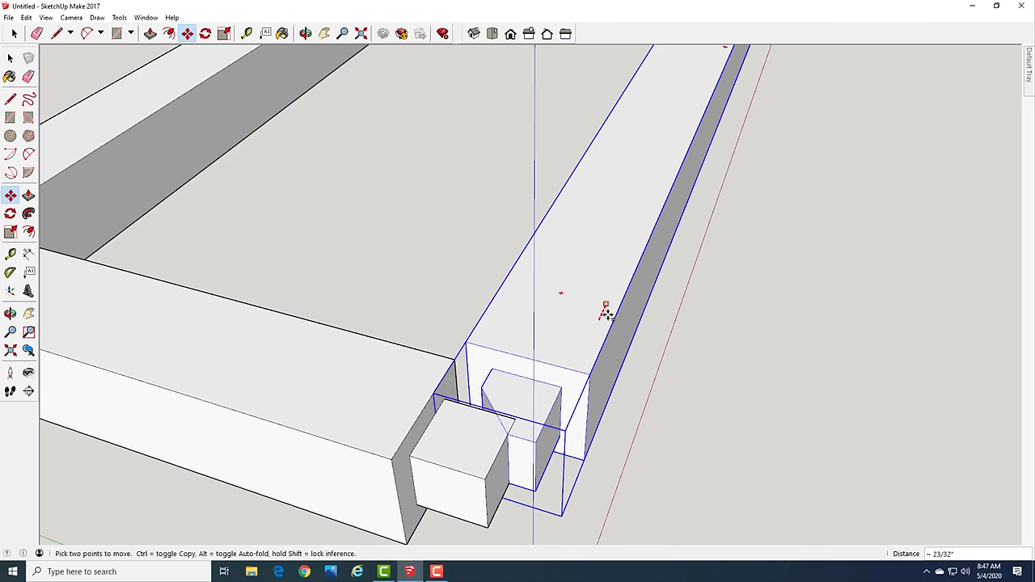
key("space")
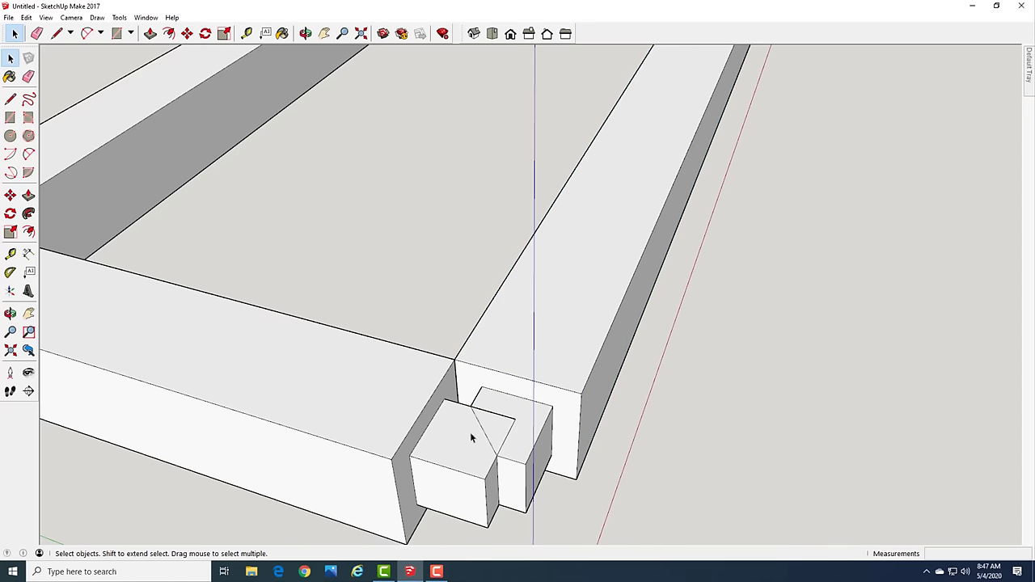
Inside the front apron, draw a diagonal across the tenon corner and push the triangle 2" through
double_click(338, 406)
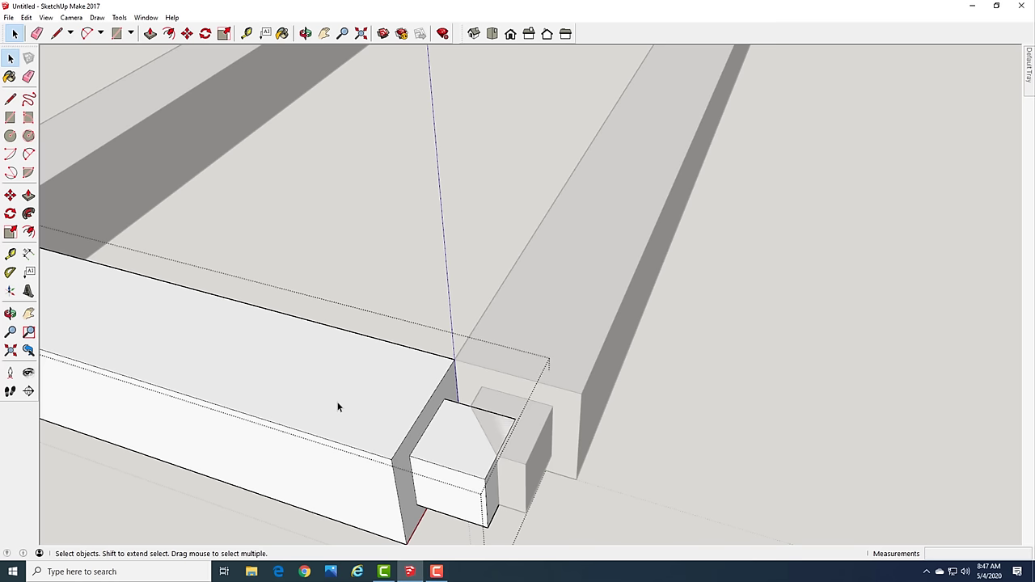
key("l")
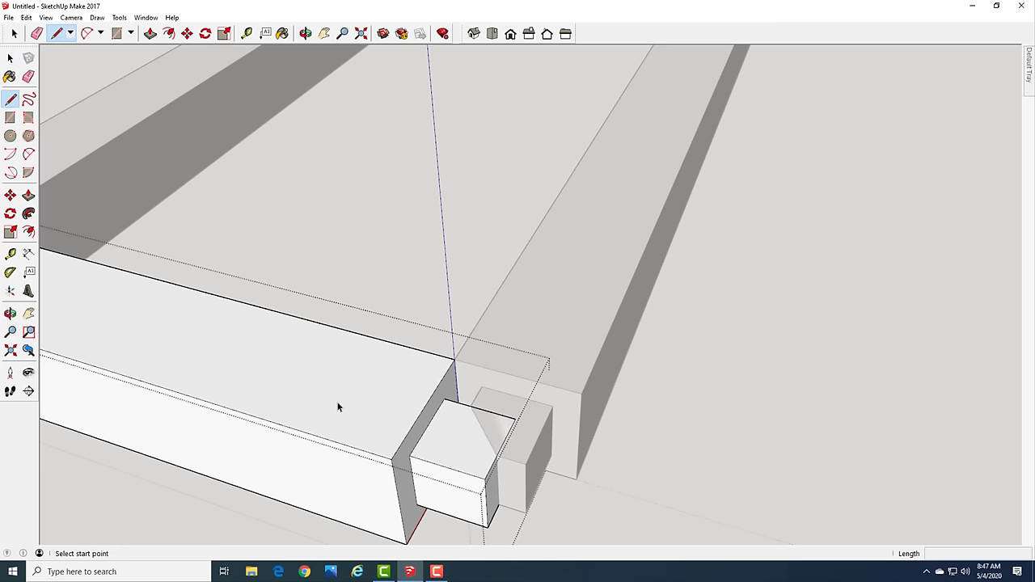
left_click(470, 406)
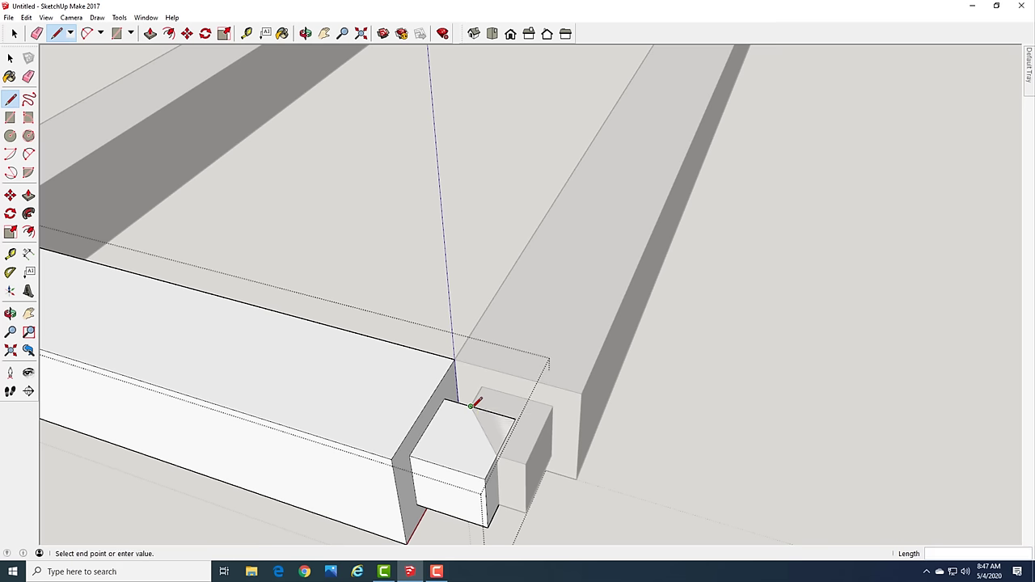
left_click(496, 455)
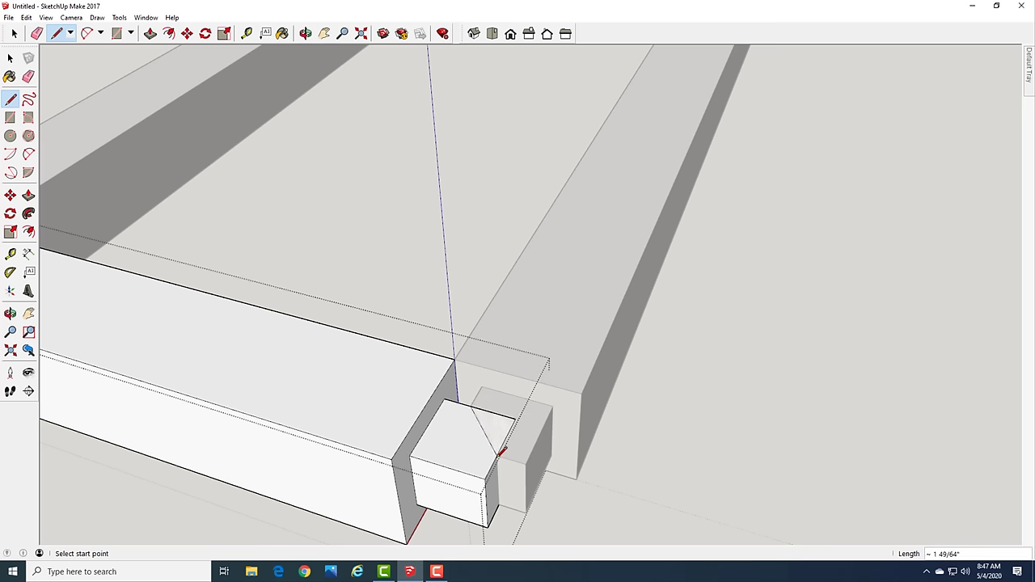
key("p")
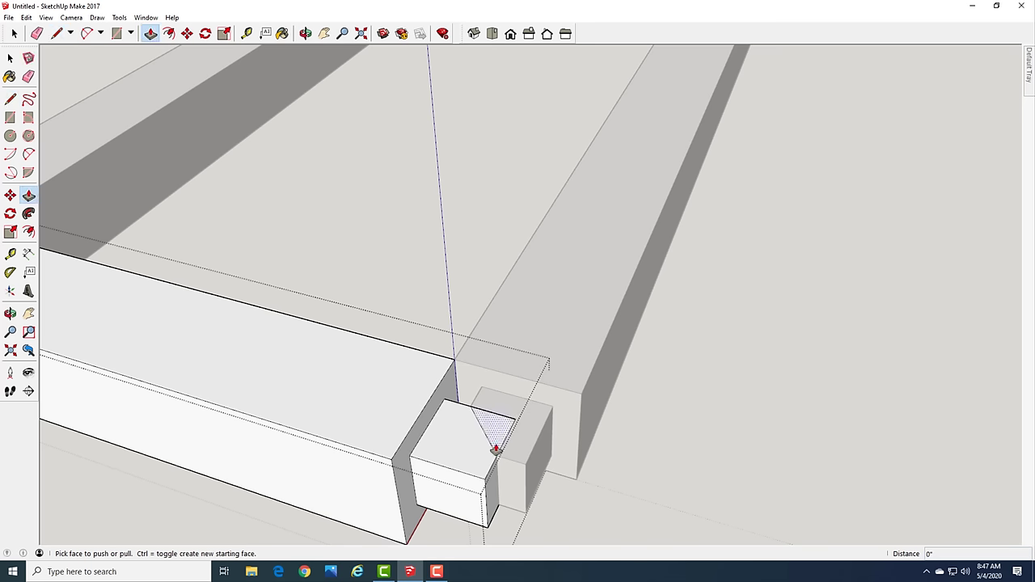
left_click(494, 431)
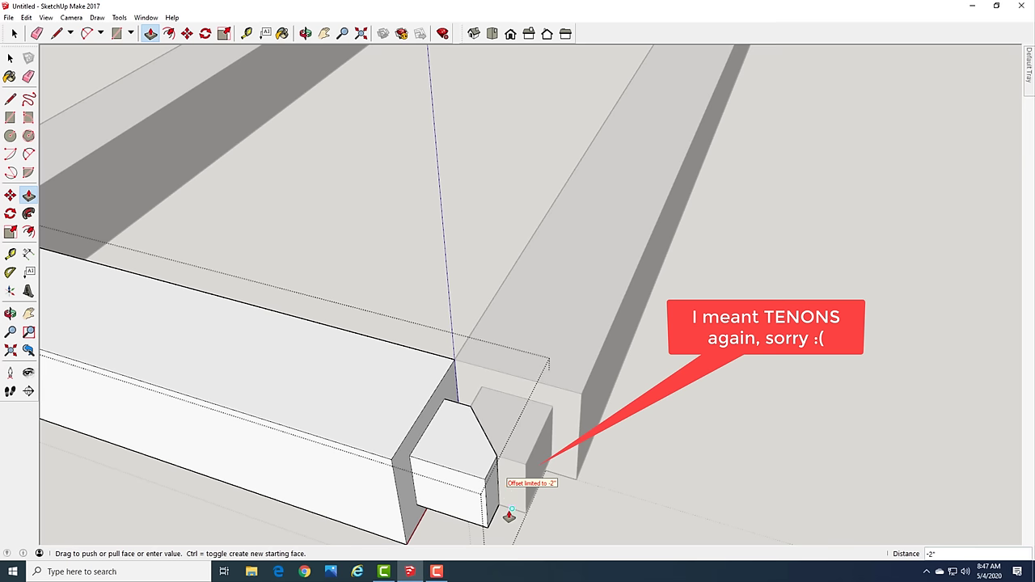
left_click(510, 514)
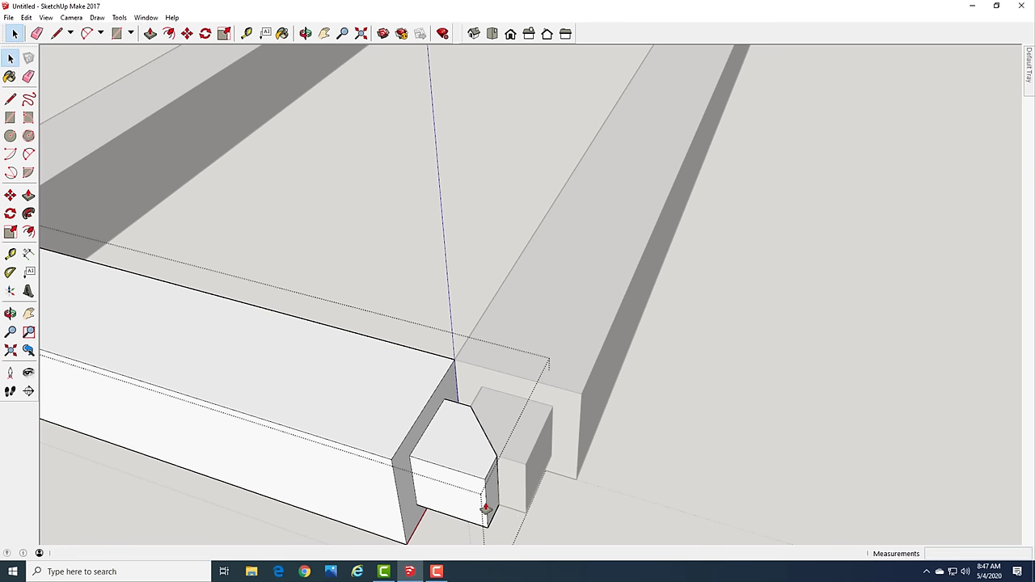
key("space")
Close the apron's edit and move the front apron a short distance along its length
left_click(672, 365)
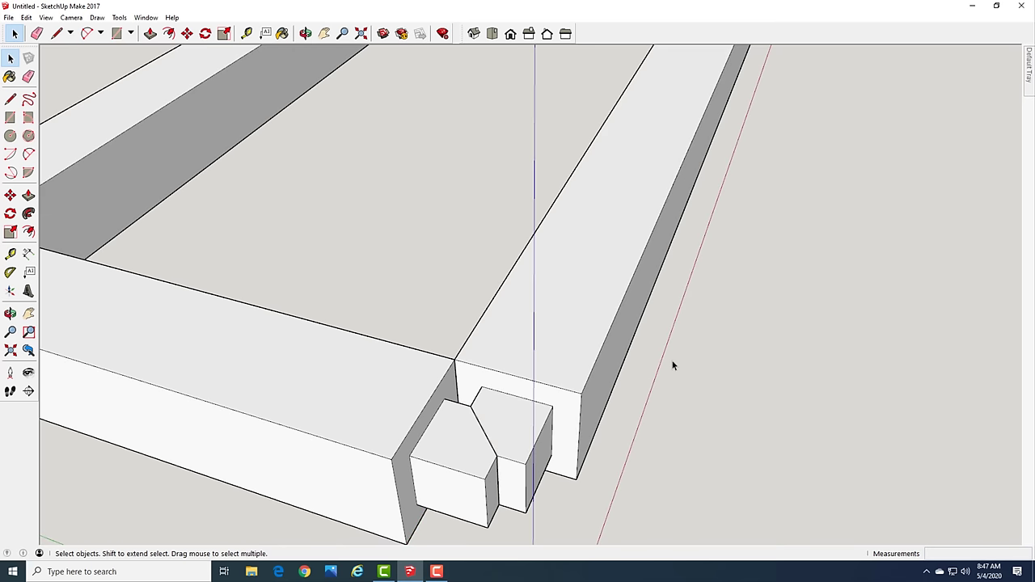
left_click(348, 447)
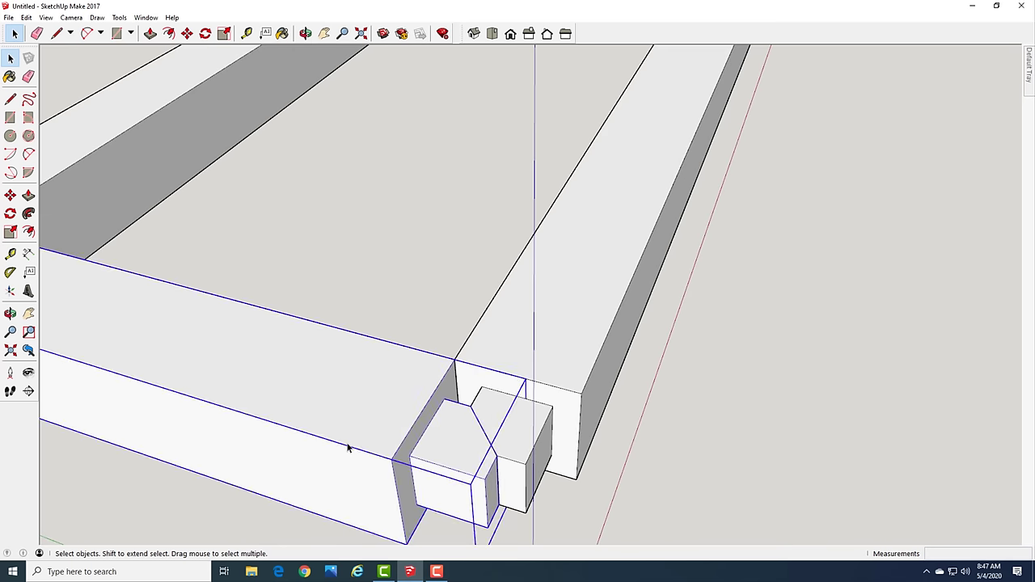
key("m")
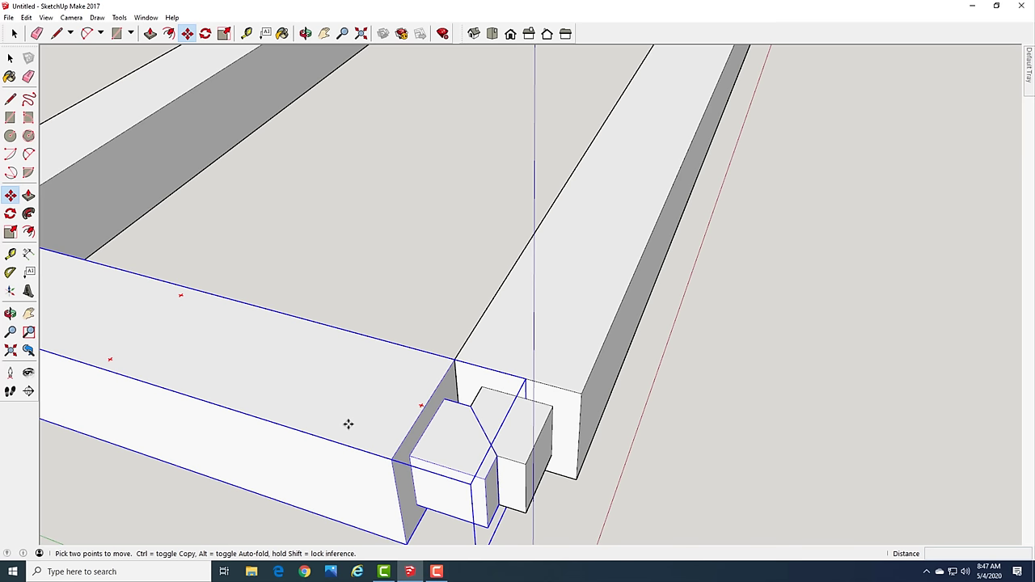
left_click(348, 423)
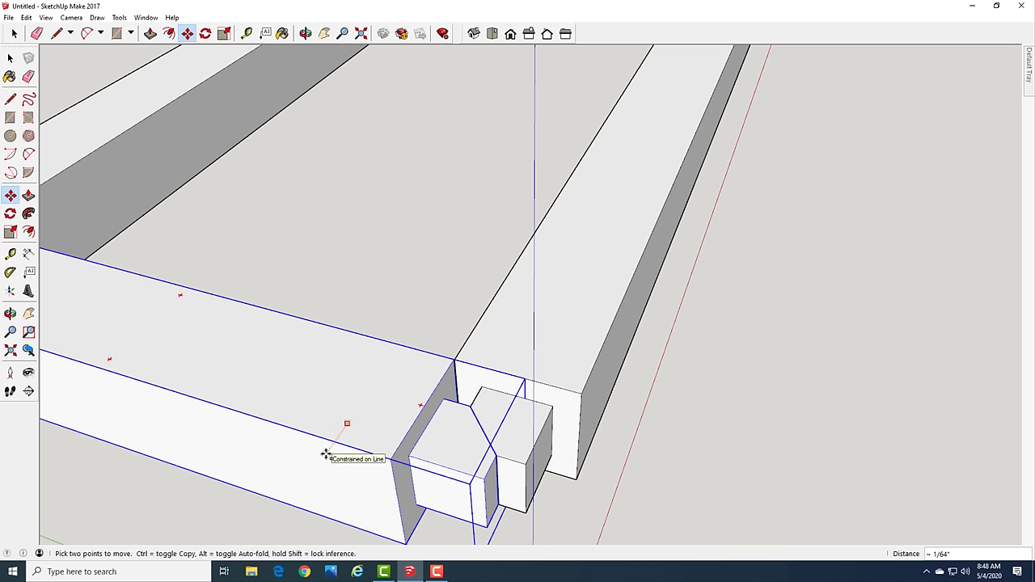
left_click(325, 455)
key("space")
Zoom out to view the whole closed apron frame
scroll(349, 425, "down", 5)
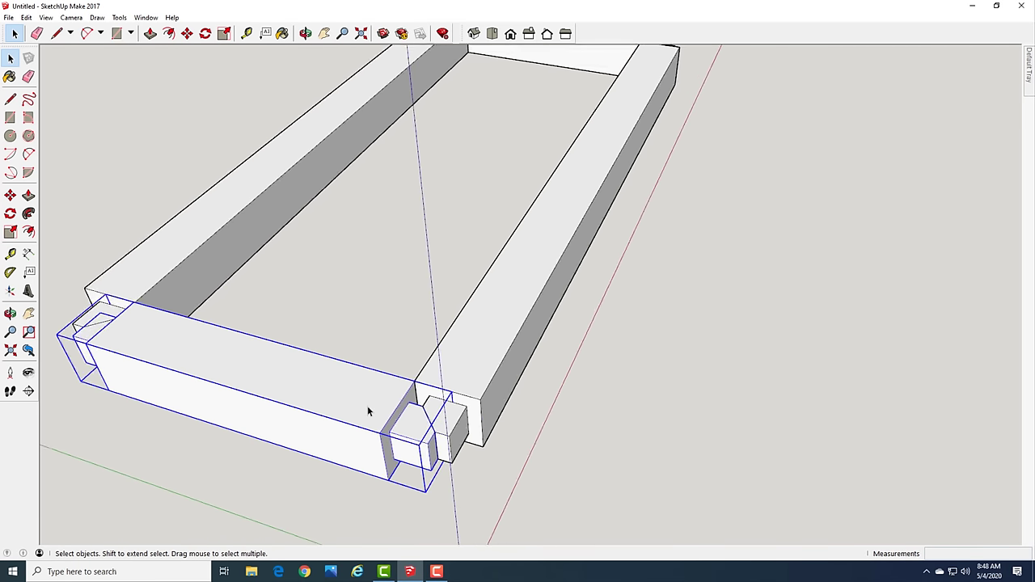
scroll(368, 411, "down", 1)
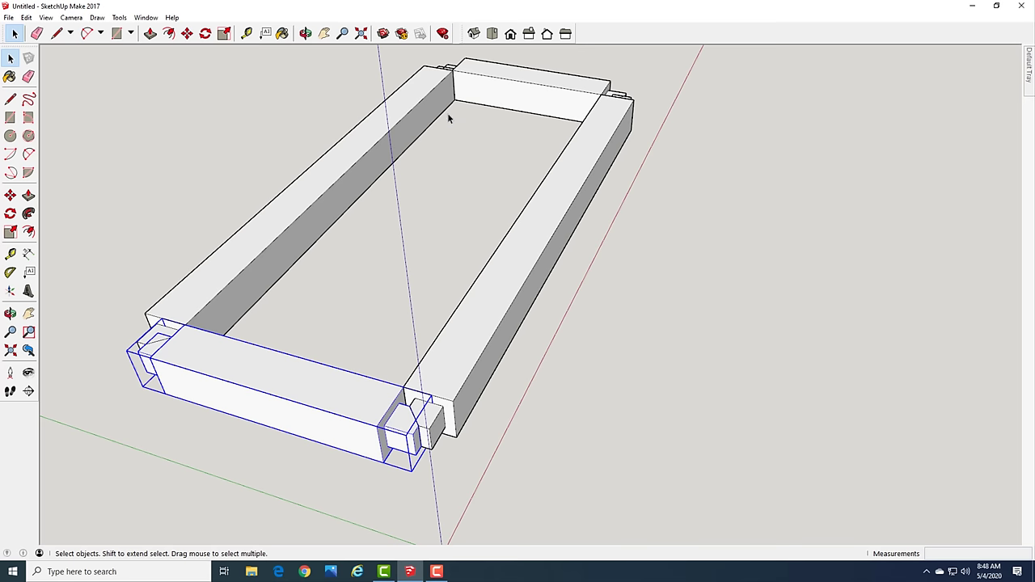
scroll(450, 122, "down", 5)
Orbit and zoom to the frame's near corner and open the long side apron for editing
key("o")
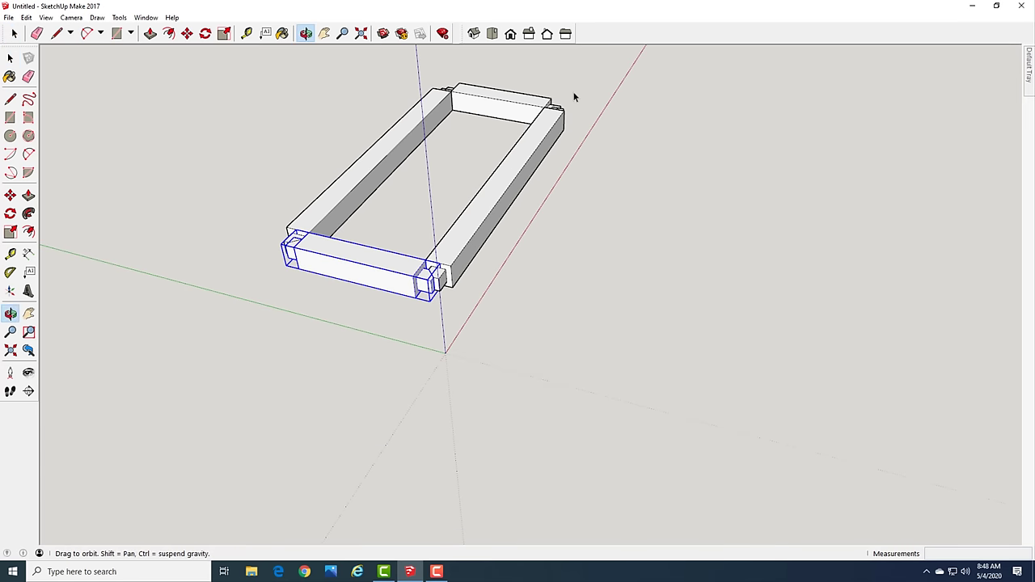
left_click_drag(574, 97, 331, 134)
key("space")
middle_click_drag(330, 135, 293, 153)
scroll(497, 504, "up", 2)
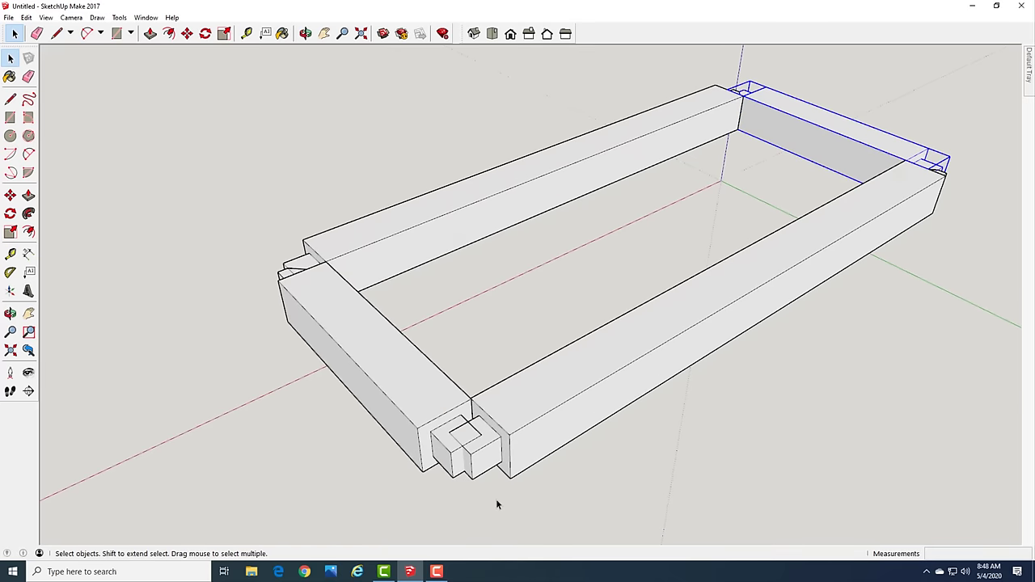
scroll(497, 504, "up", 2)
left_click(580, 495)
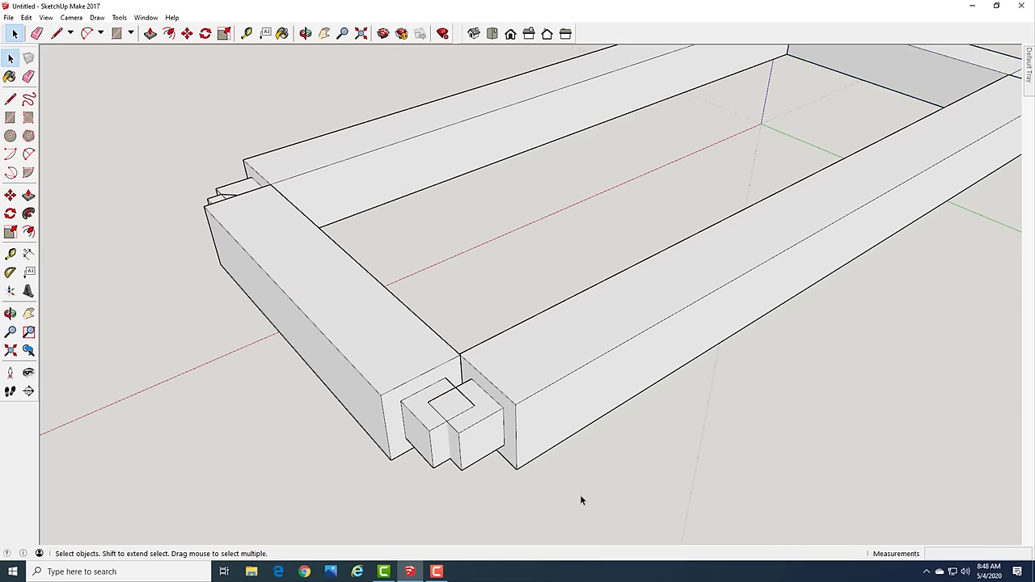
double_click(559, 356)
Draw a diagonal across the side apron tenon's top corner and push the triangle 2" to chamfer it
key("l")
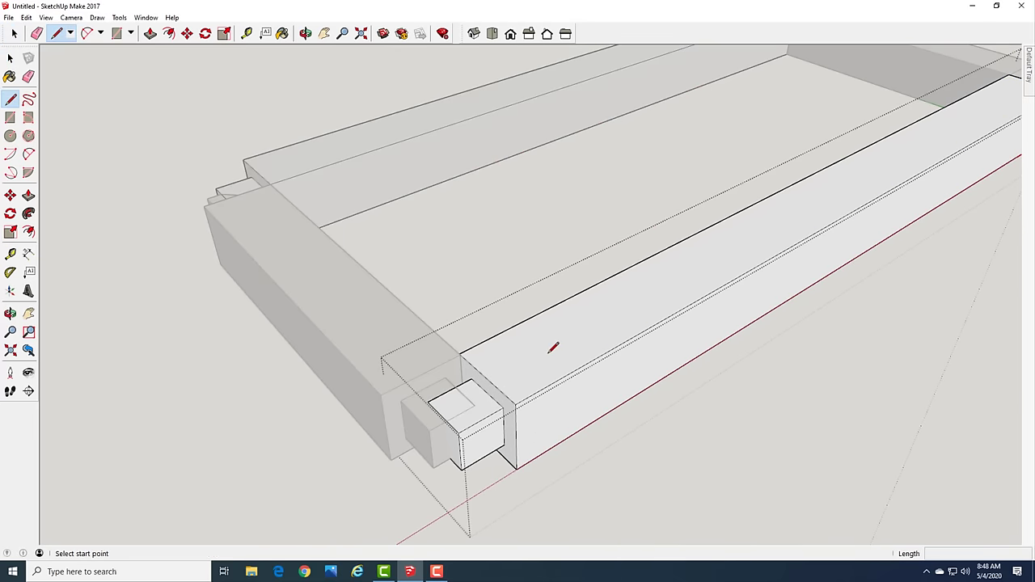
left_click(459, 384)
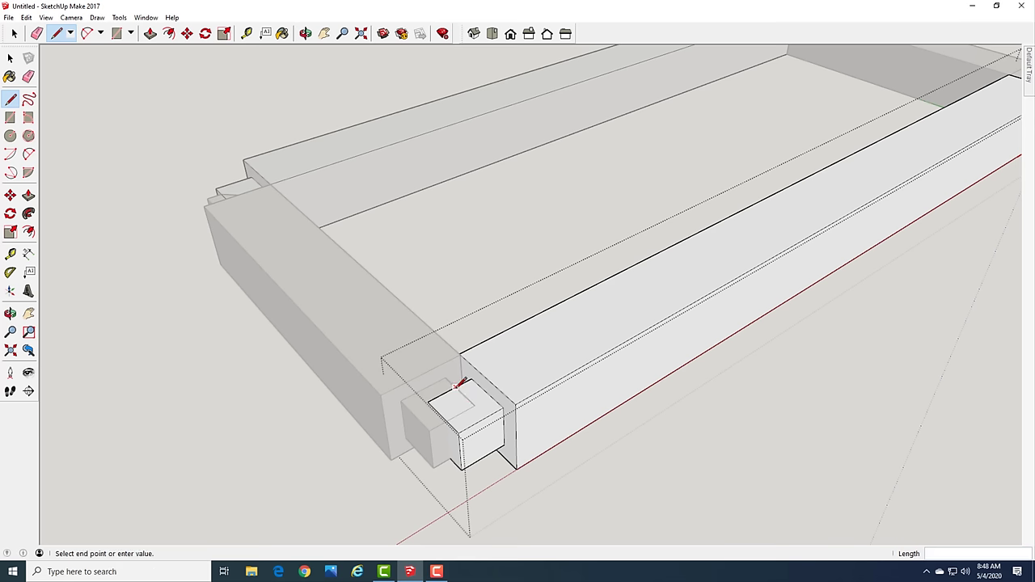
left_click(446, 420)
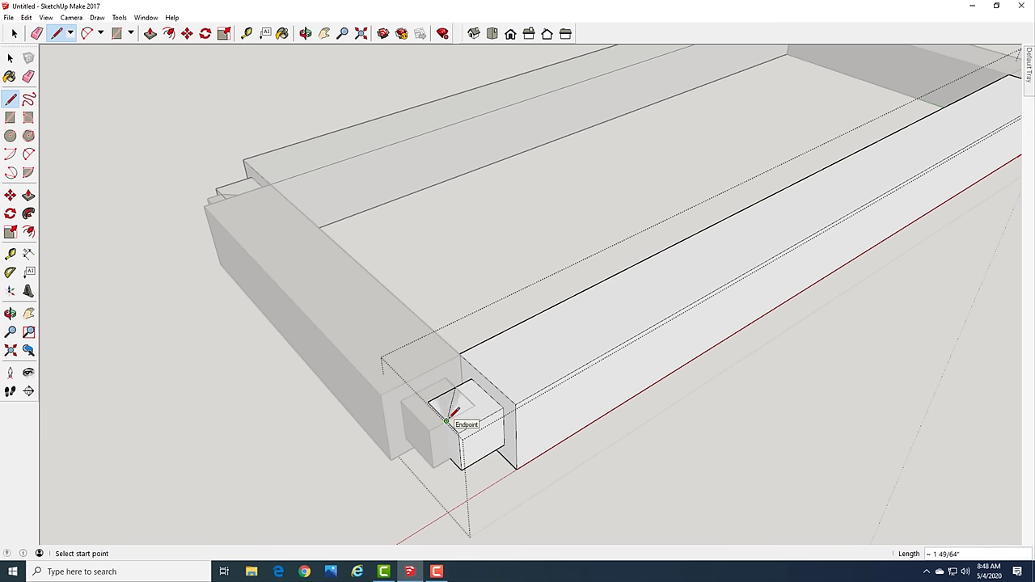
key("p")
left_click(441, 418)
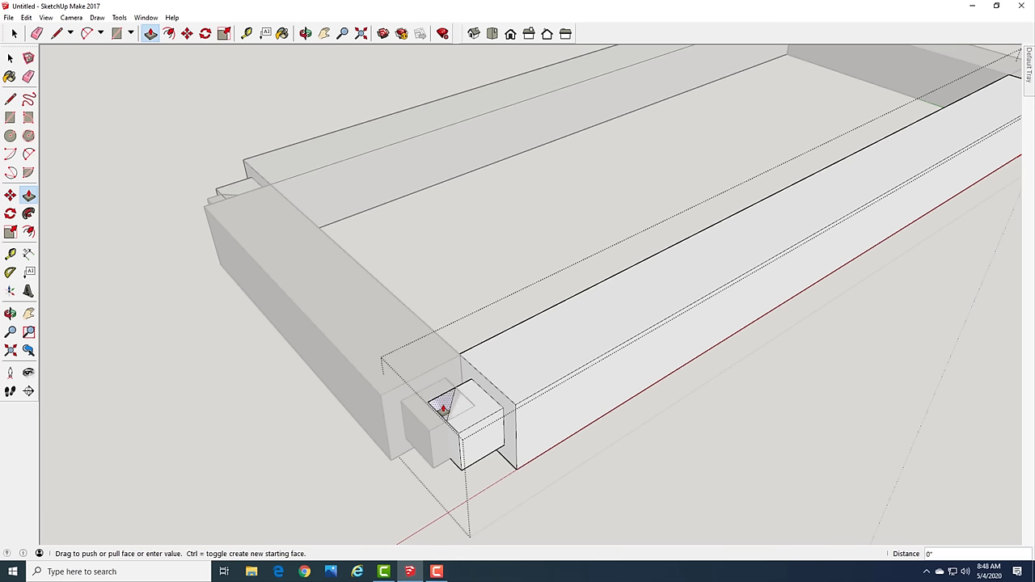
left_click(454, 462)
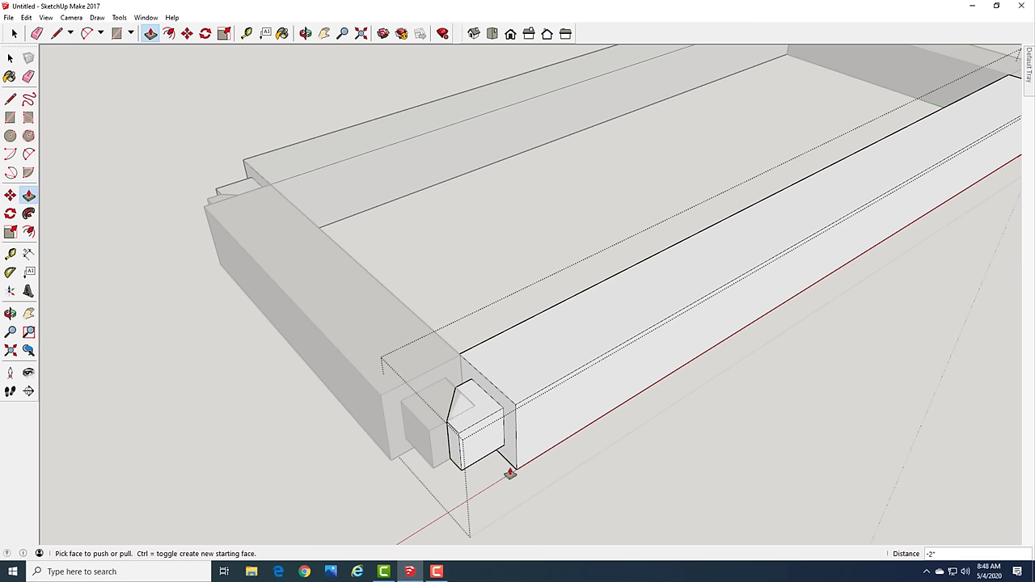
key("space")
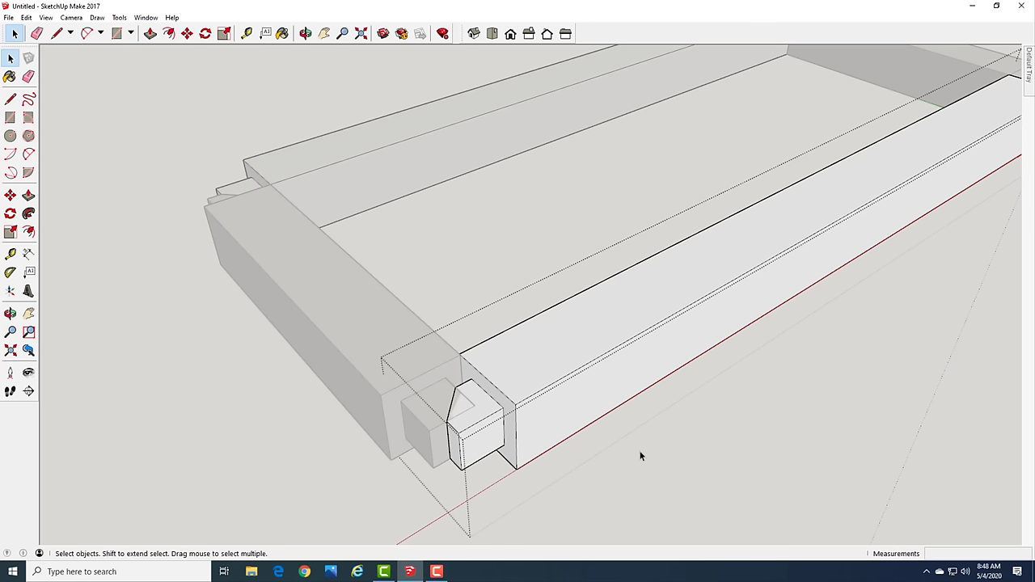
Chamfer the end apron's tenon corner 2" deep with a corner-to-midpoint diagonal, then exit editing
key("x")
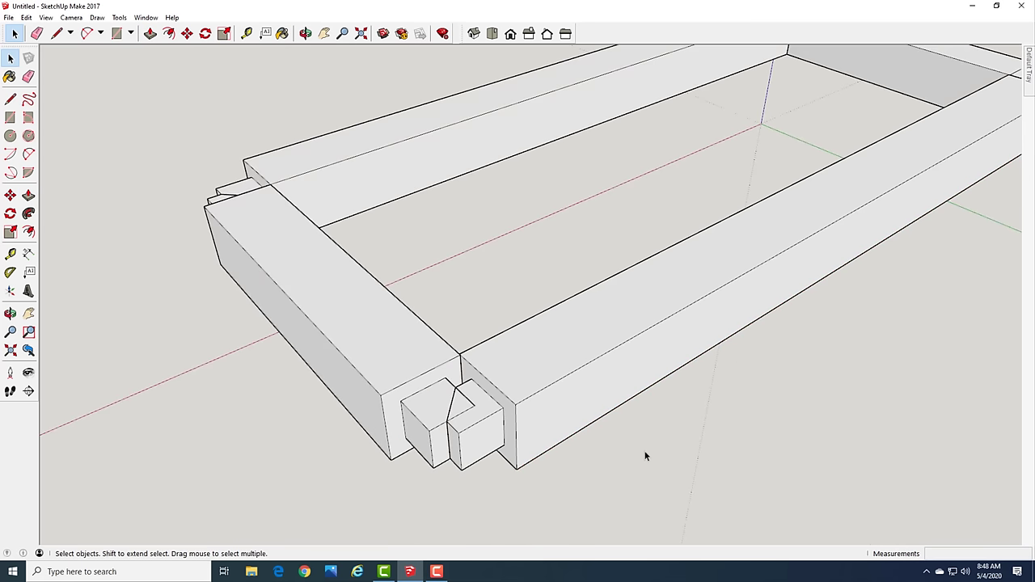
double_click(356, 354)
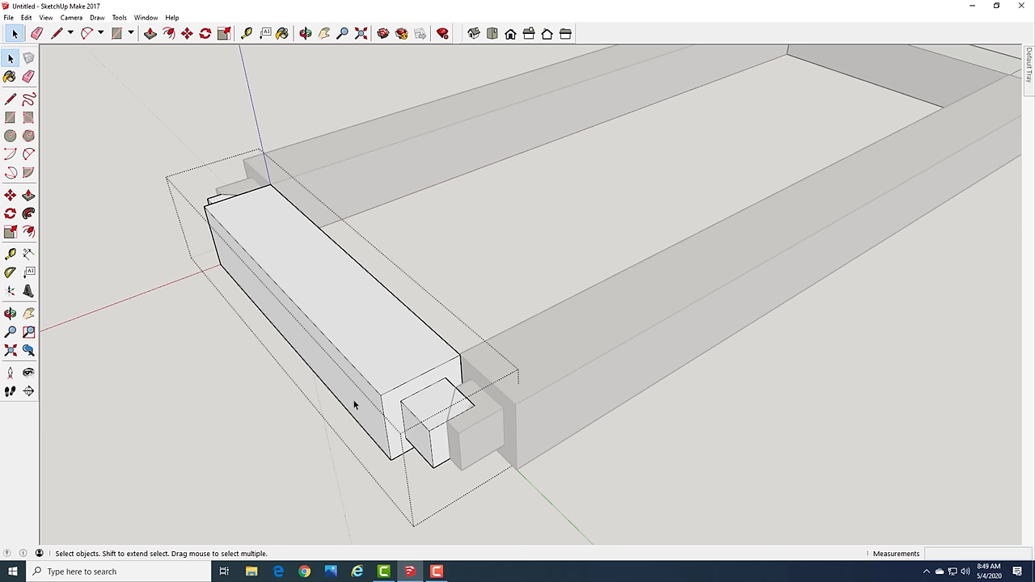
key("l")
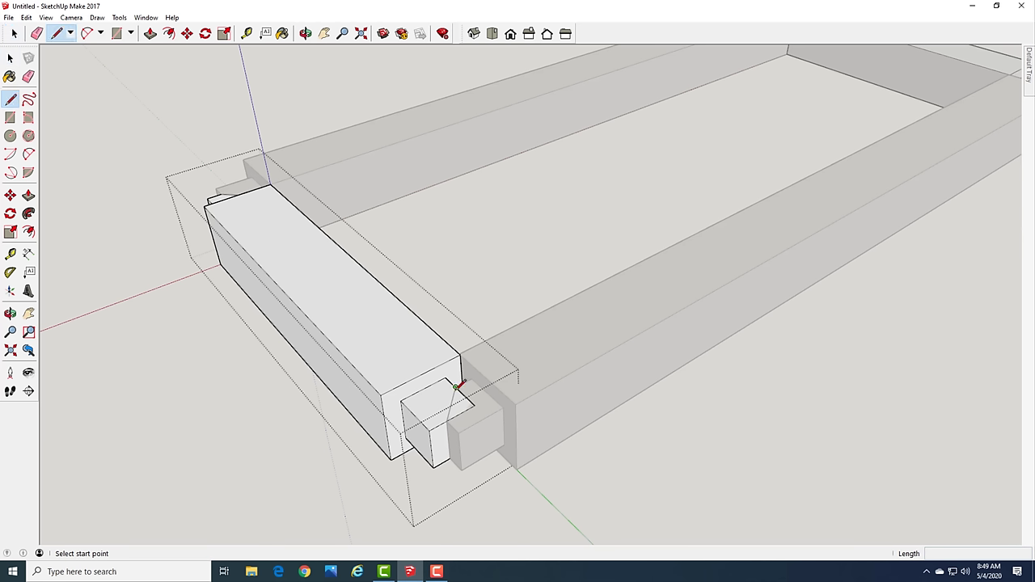
left_click(455, 387)
left_click(446, 419)
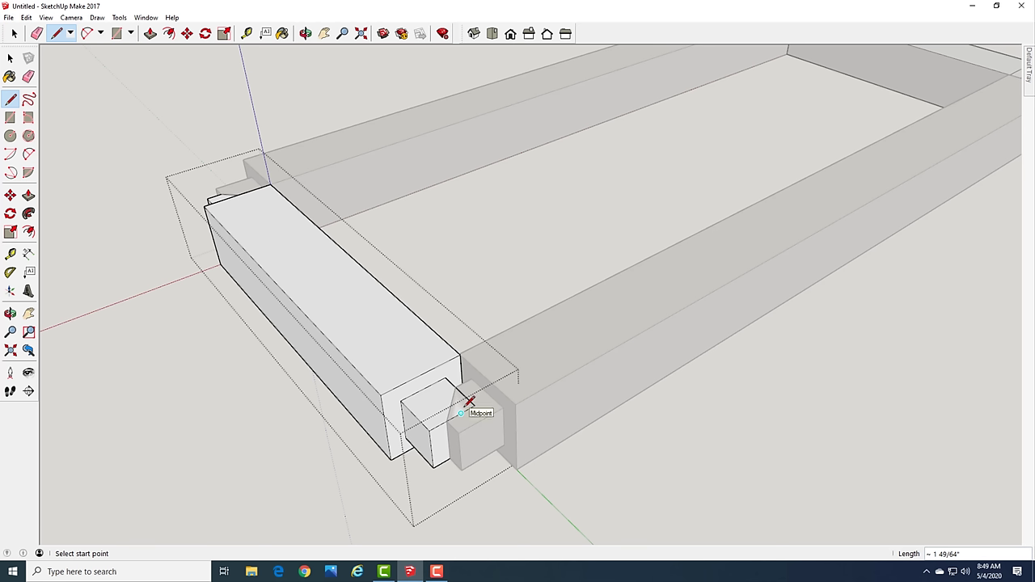
key("p")
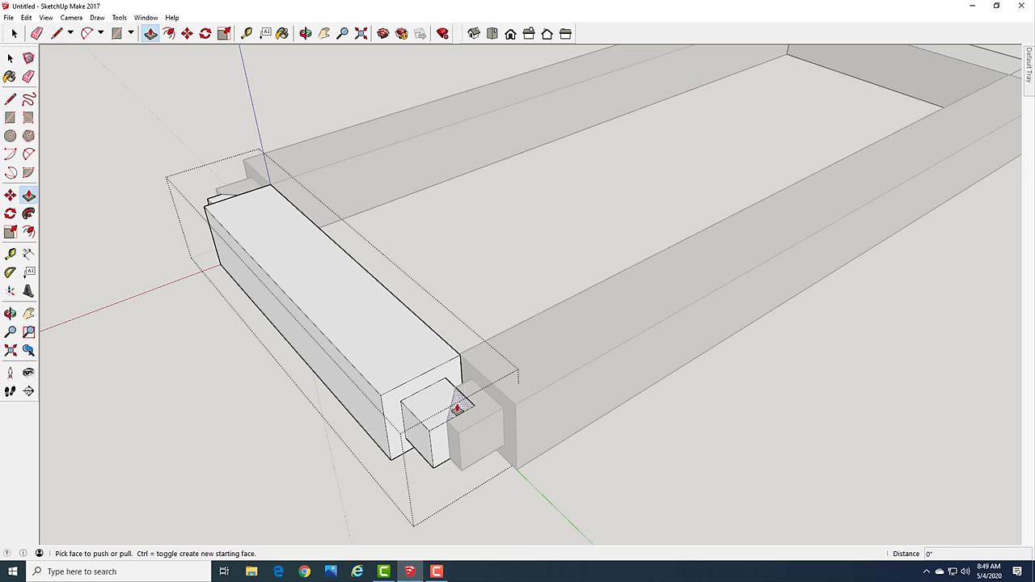
left_click(457, 409)
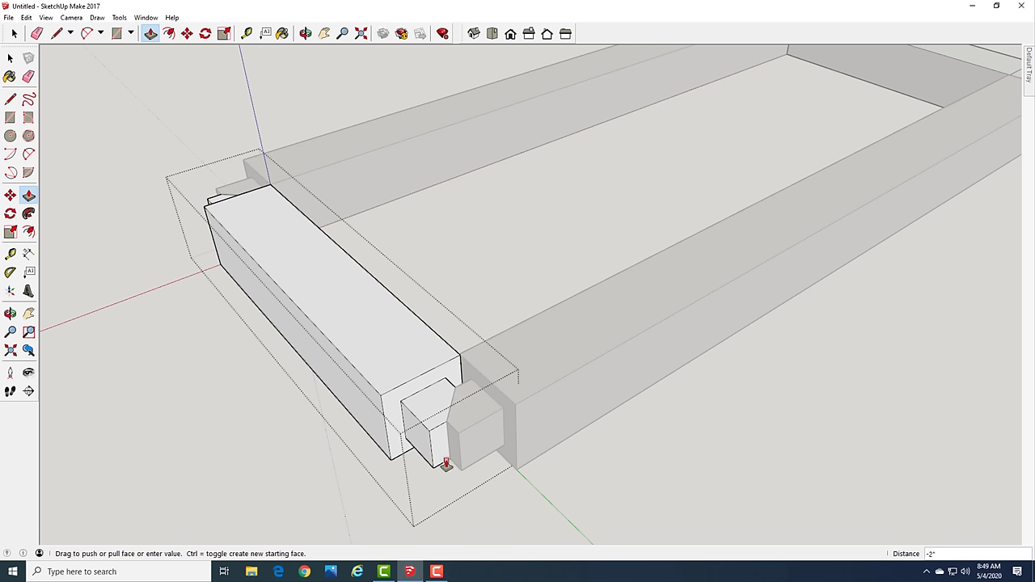
left_click(445, 464)
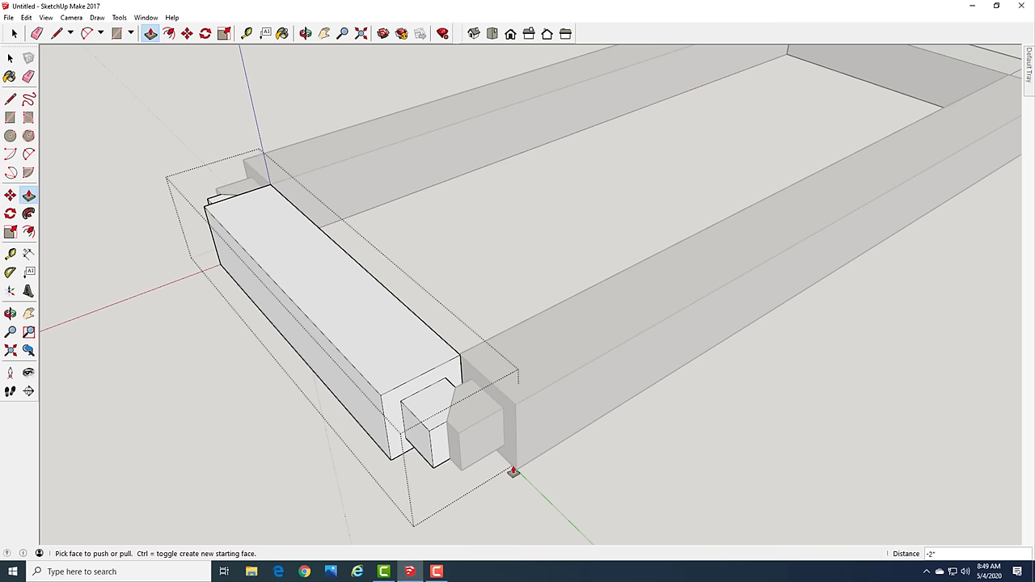
key("space")
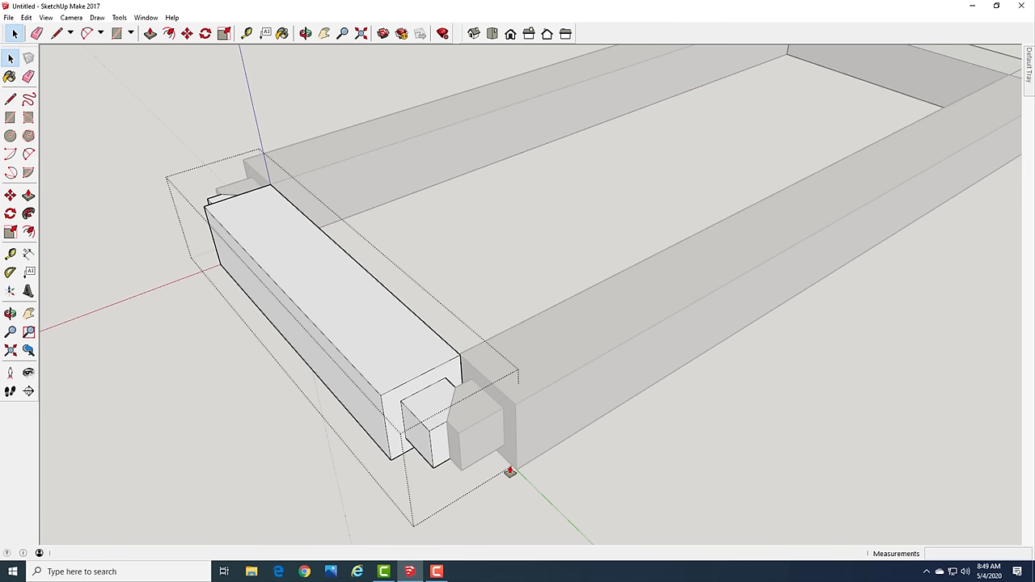
left_click(632, 441)
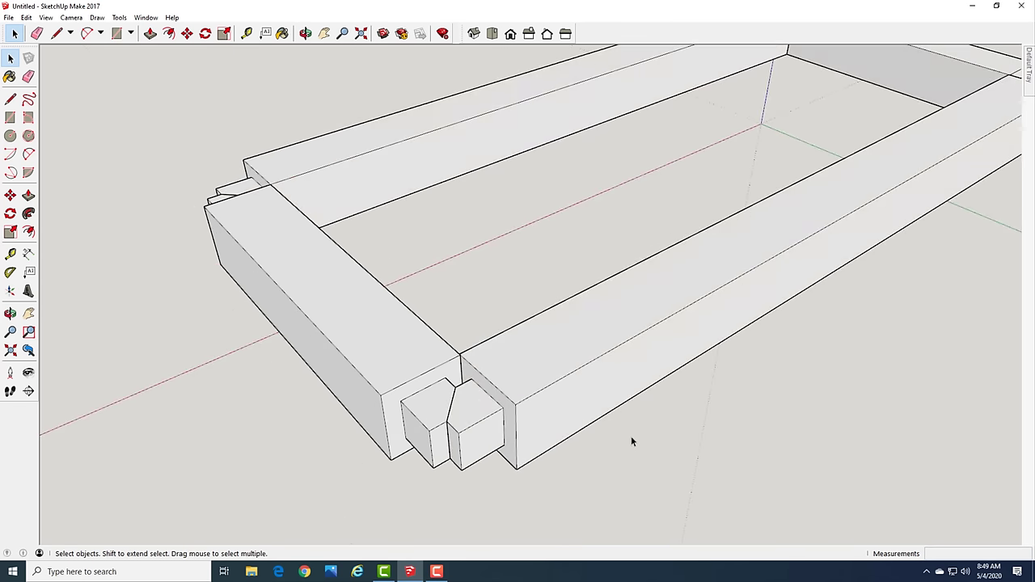
Move the left end apron into place against the long aprons with Move (M)
left_click(341, 353)
left_click(319, 404)
key("m")
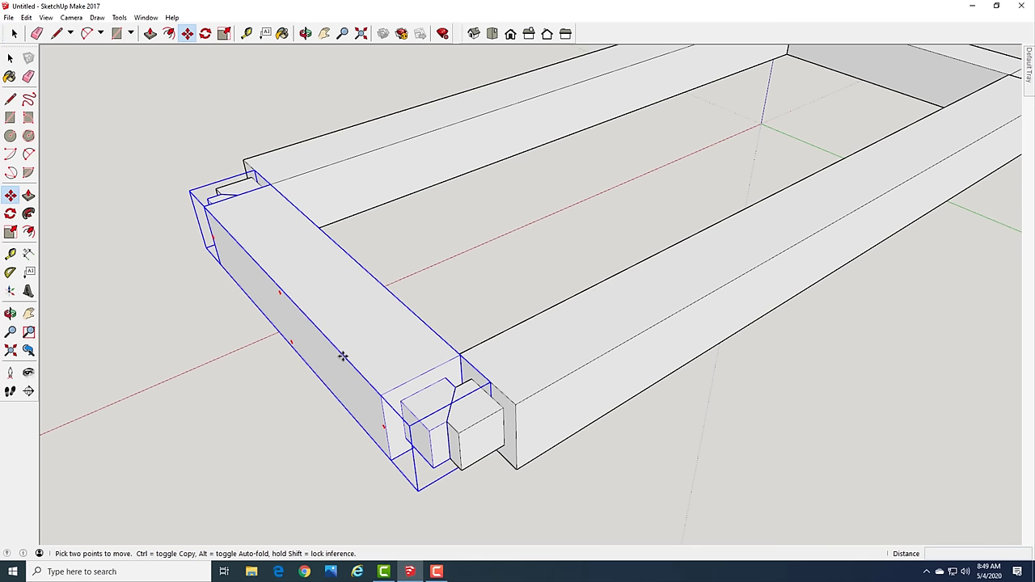
left_click(343, 356)
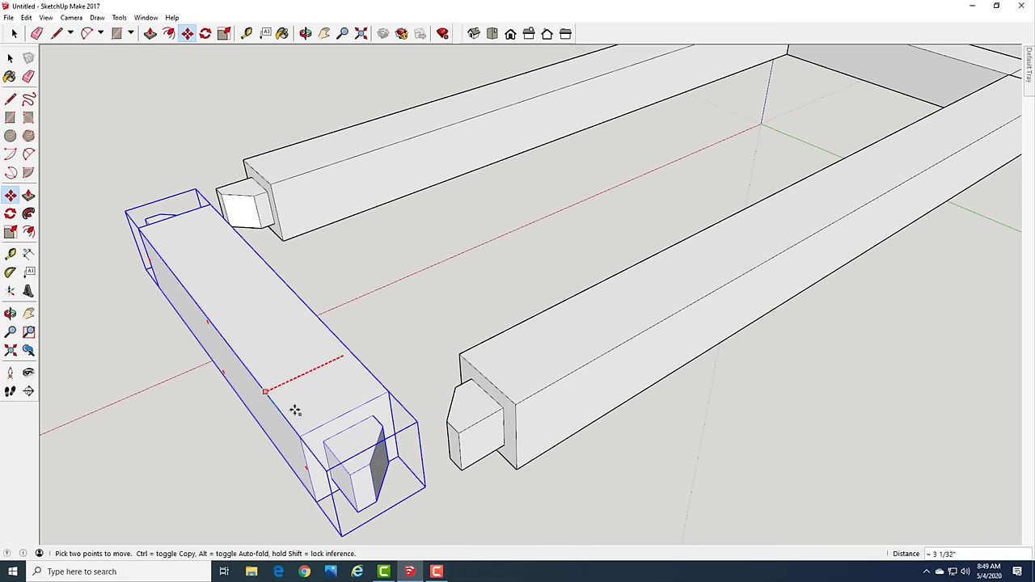
left_click(319, 404)
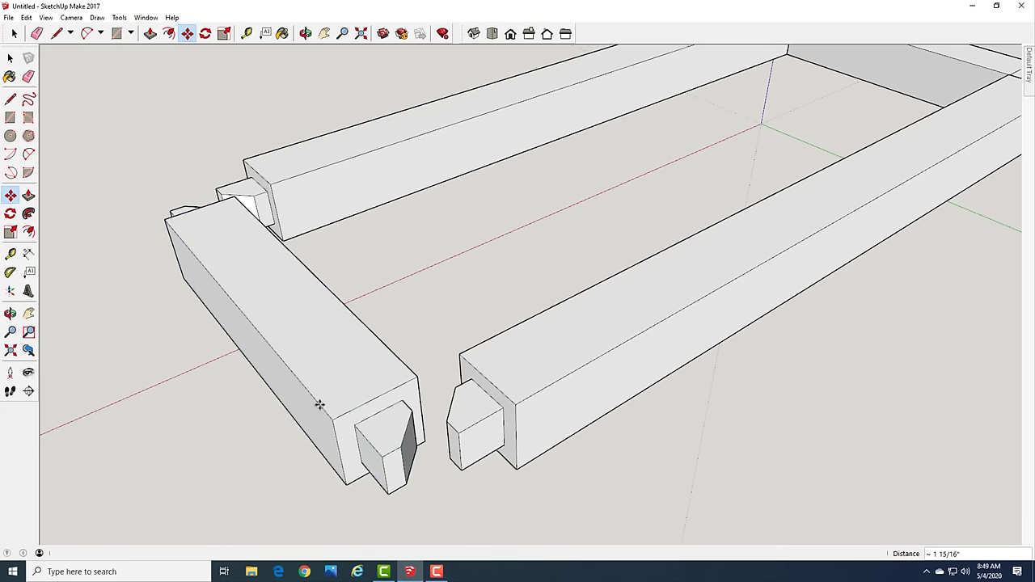
Try shifting the right end apron slightly right, then undo to keep it against the long aprons
middle_click_drag(751, 377, 716, 407)
scroll(684, 399, "down", 5)
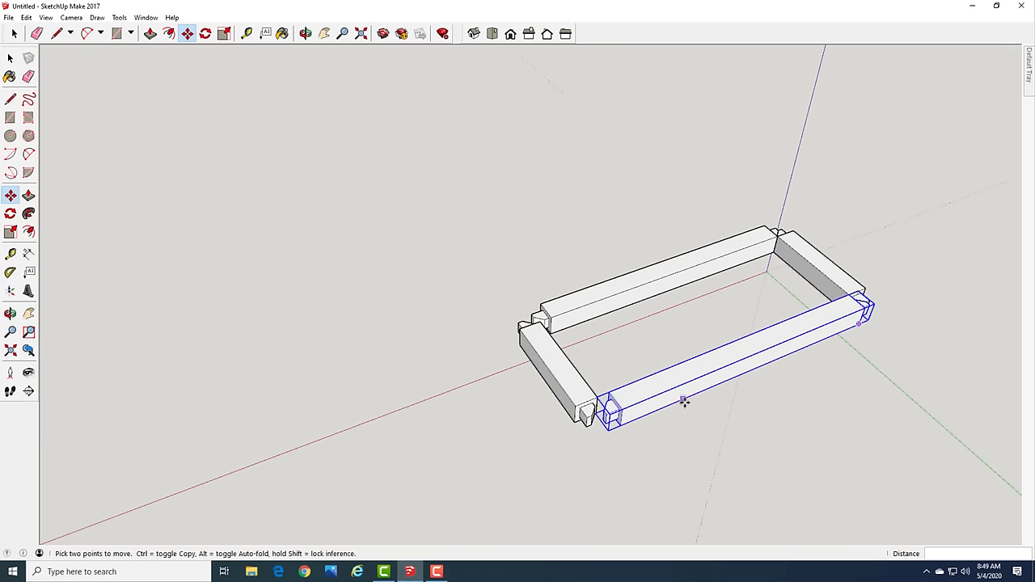
middle_click_drag(905, 368, 686, 422)
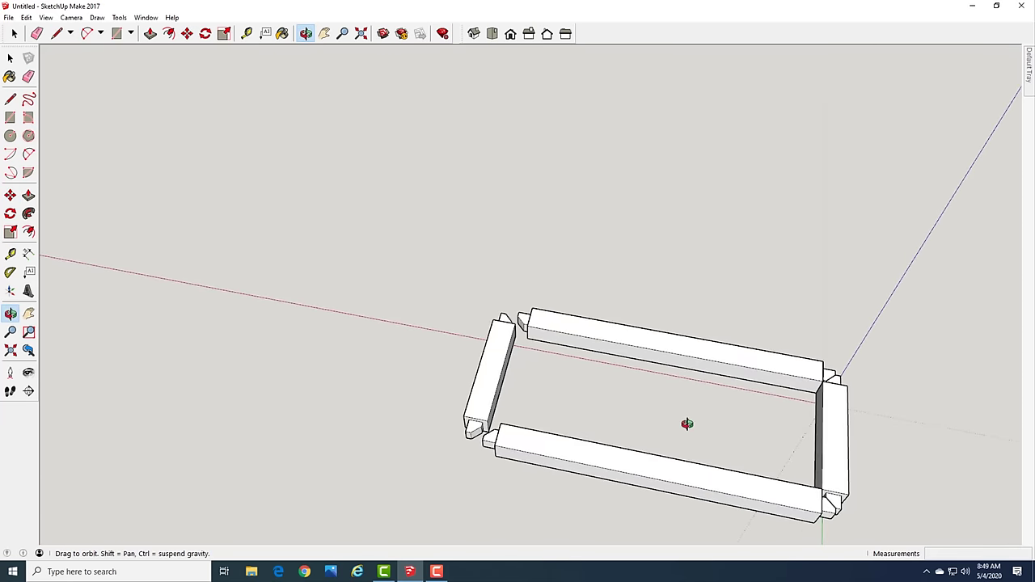
scroll(450, 266, "down", 5)
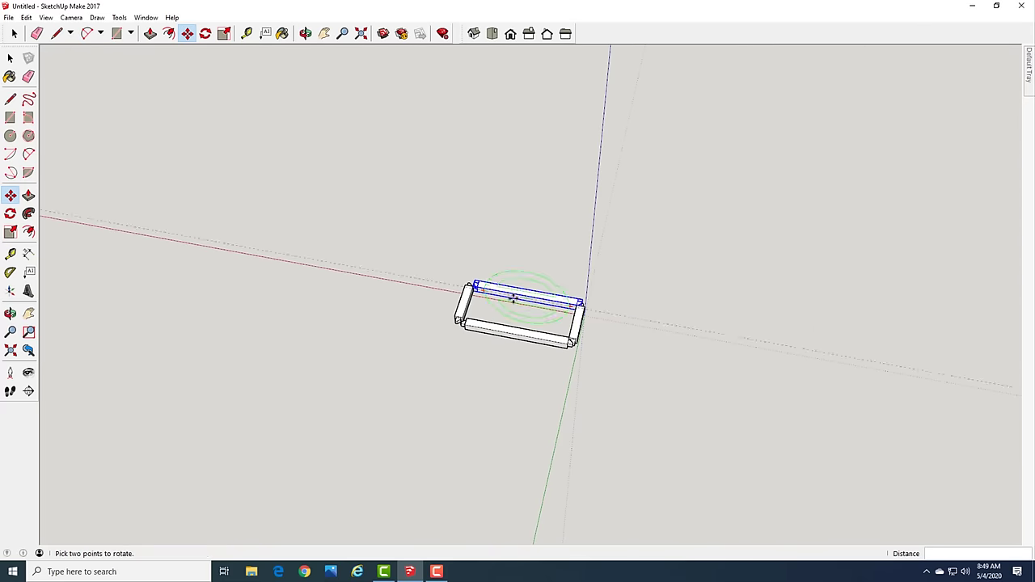
scroll(522, 313, "up", 1)
scroll(522, 313, "up", 2)
middle_click_drag(552, 340, 638, 356)
scroll(638, 356, "up", 3)
left_click(622, 319)
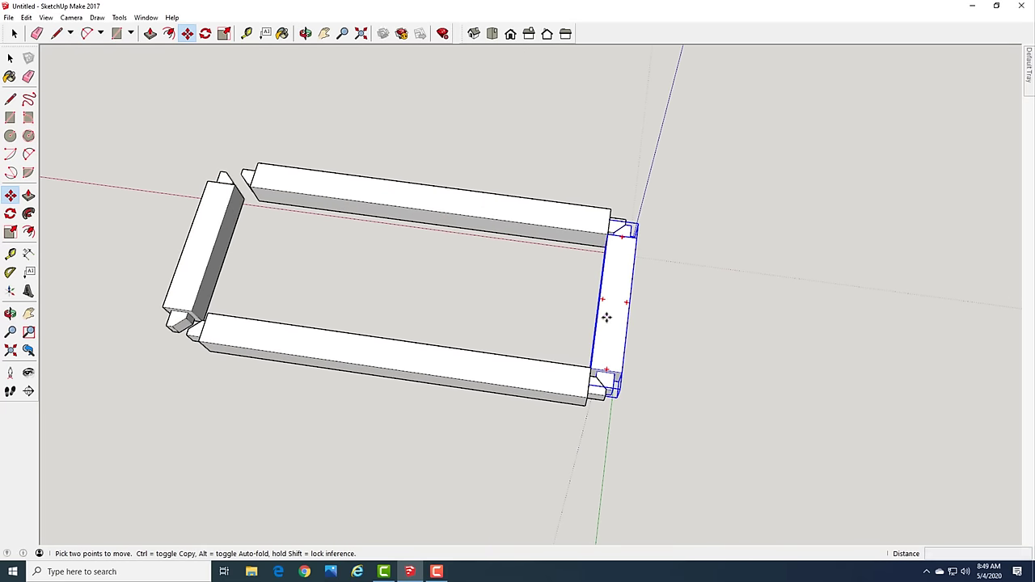
left_click(628, 318)
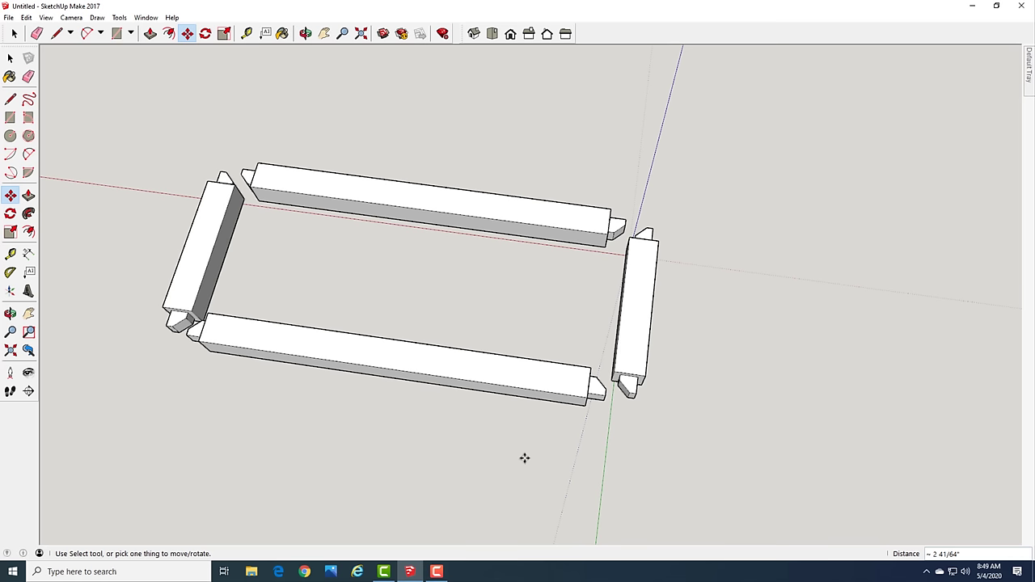
key("ctrl+z")
key("ctrl+z")
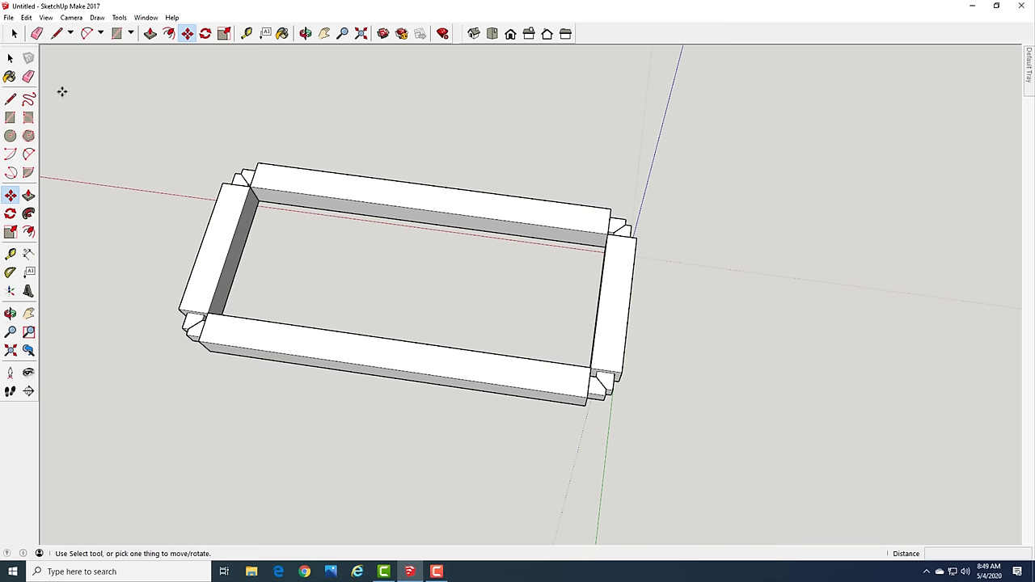
Unhide all hidden geometry from the Edit menu to bring back the four legs
left_click(9, 17)
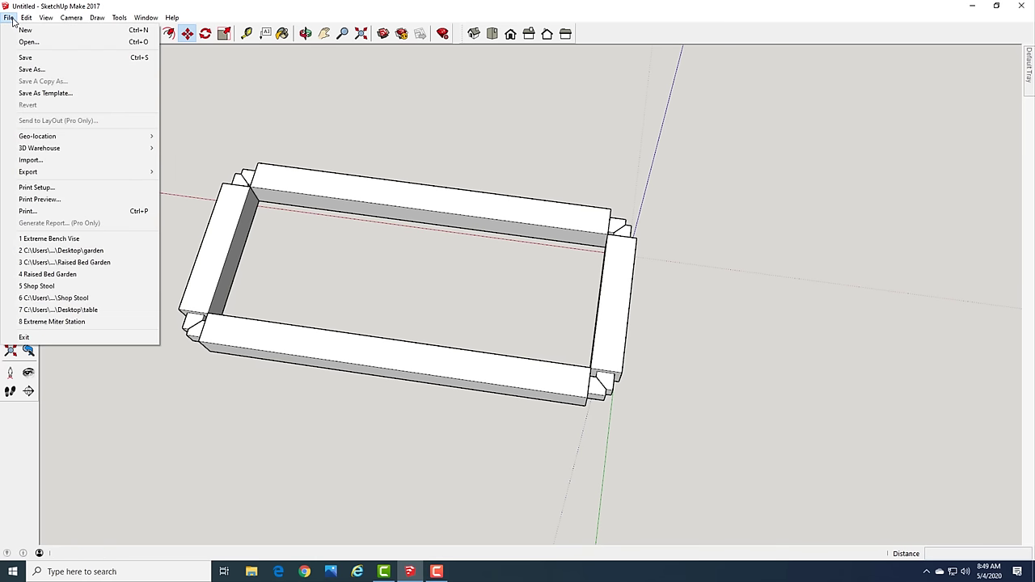
mouse_move(32, 24)
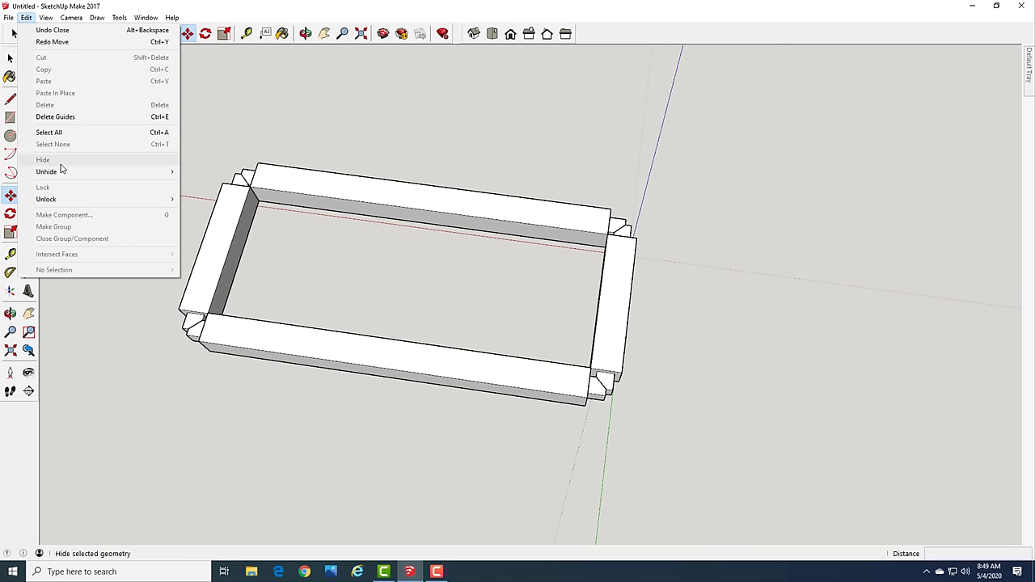
mouse_move(60, 172)
left_click(199, 195)
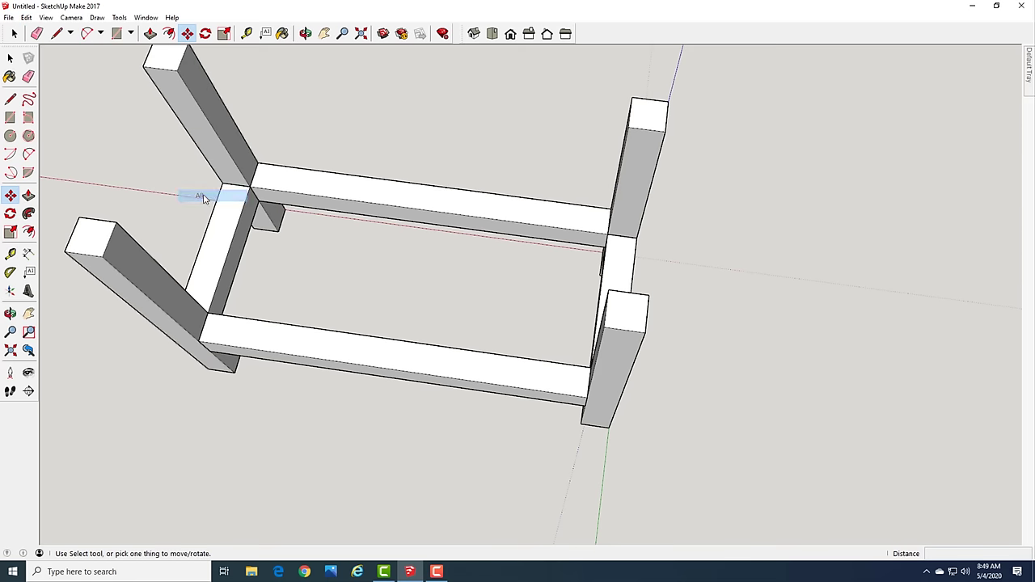
Orbit and zoom so the table stands upright, then open the View menu
scroll(324, 368, "down", 3)
middle_click_drag(377, 418, 526, 351)
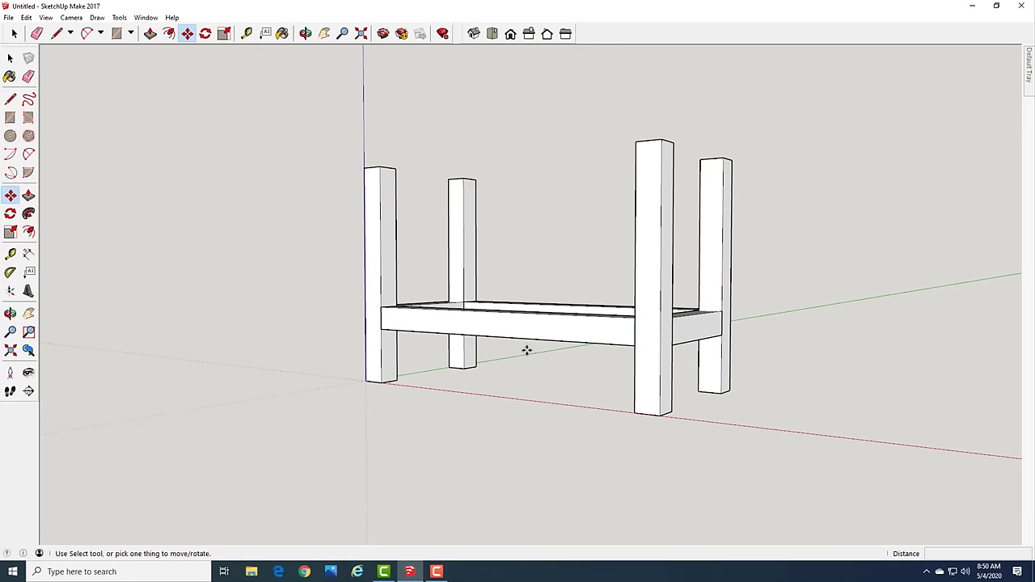
middle_click_drag(457, 365, 512, 436)
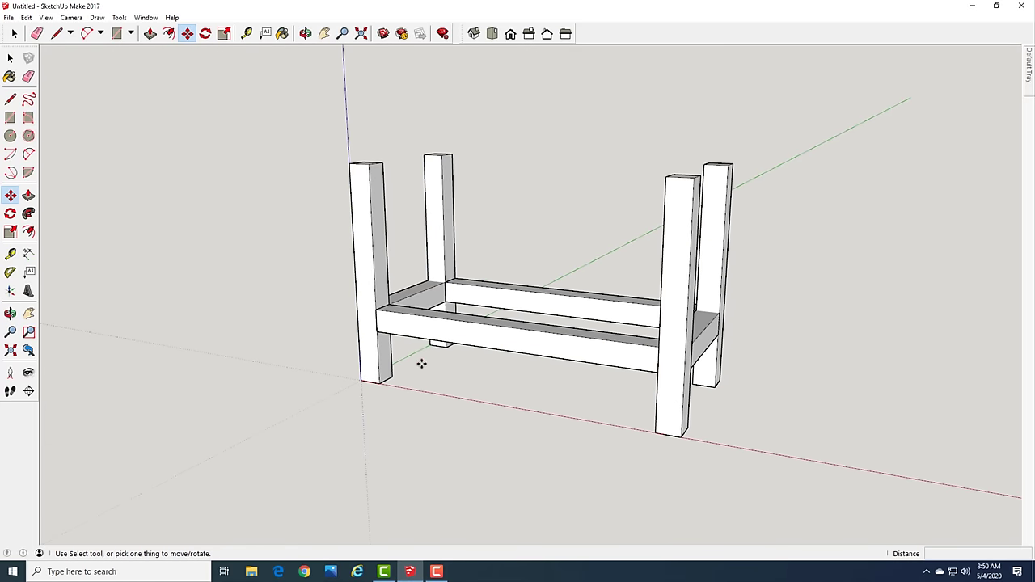
scroll(423, 361, "up", 3)
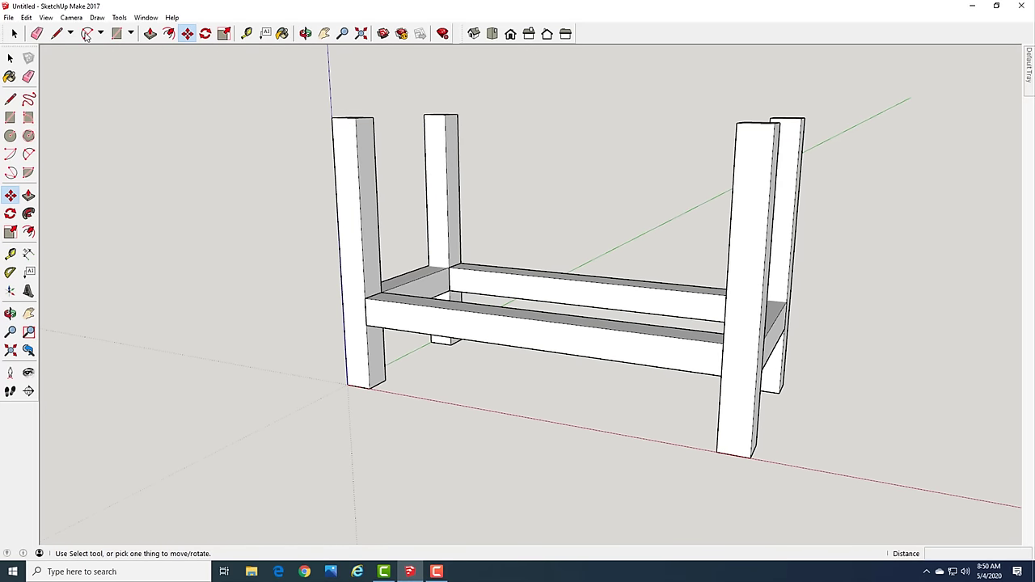
left_click(47, 18)
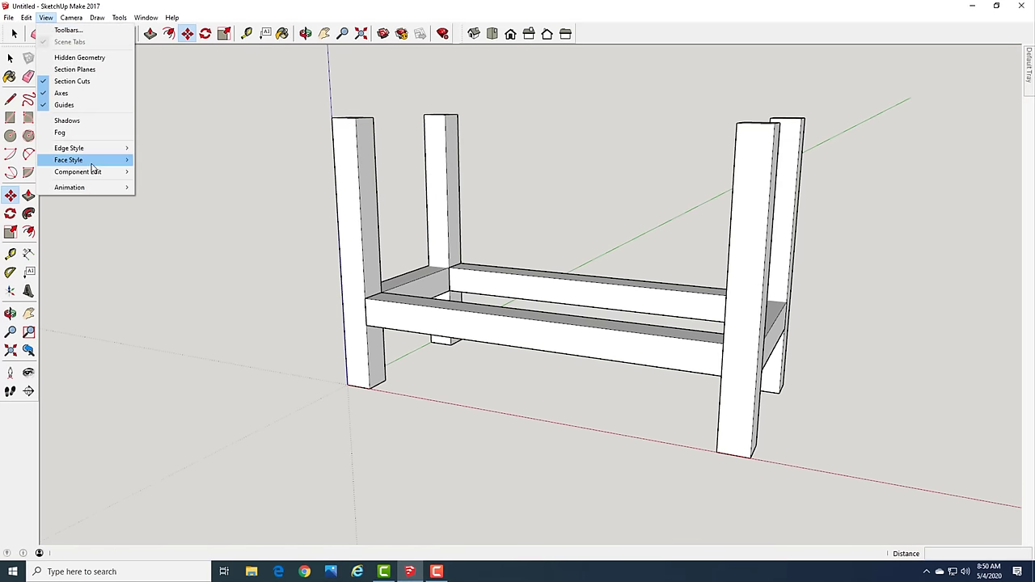
mouse_move(93, 165)
left_click(171, 161)
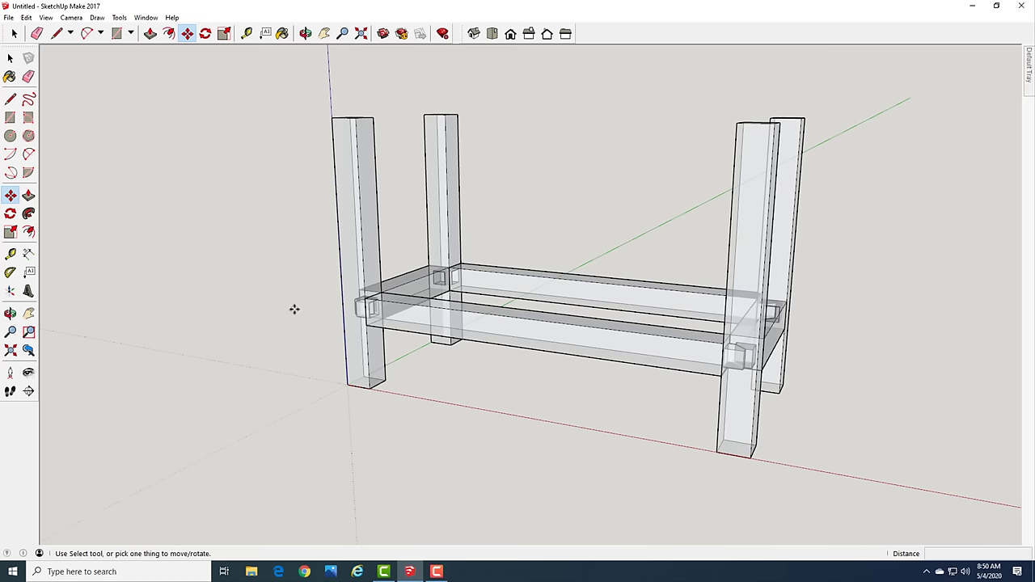
scroll(356, 316, "up", 5)
key("o")
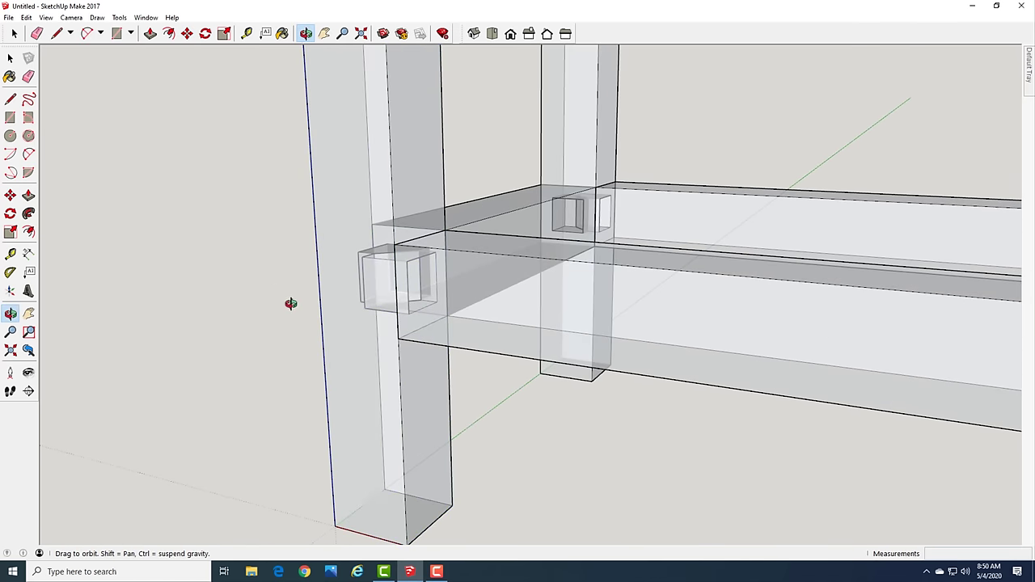
left_click_drag(289, 302, 444, 418)
key("m")
scroll(543, 415, "up", 2)
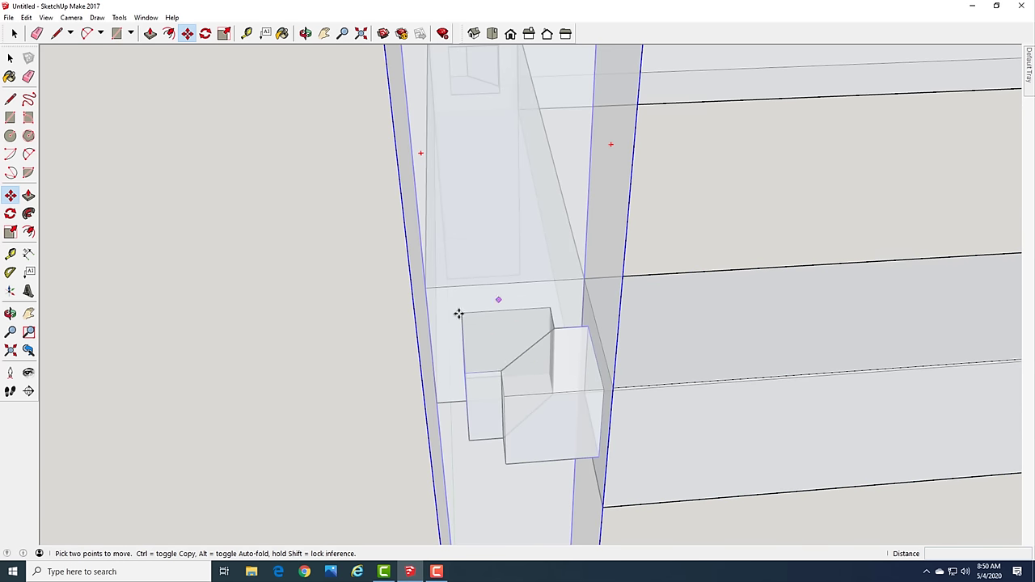
scroll(439, 295, "down", 5)
key("o")
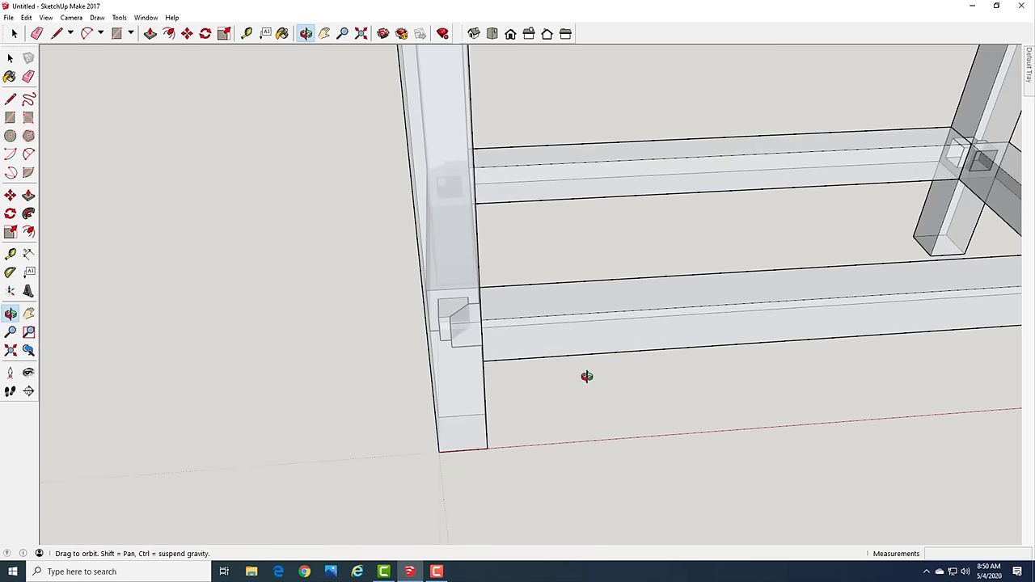
left_click_drag(587, 376, 504, 312)
scroll(481, 307, "down", 5)
key("m")
scroll(485, 331, "up", 2)
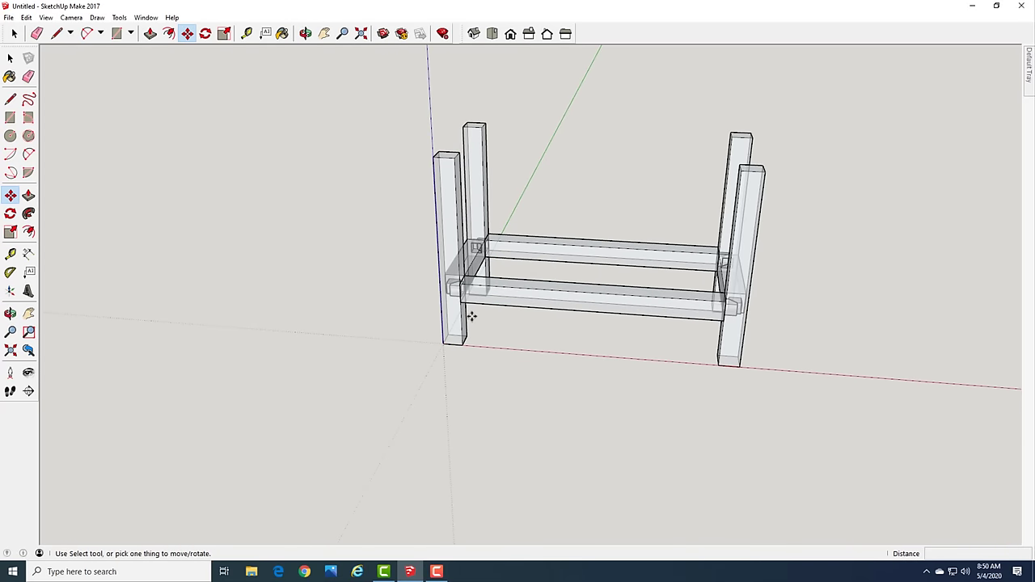
scroll(484, 319, "up", 1)
middle_click_drag(527, 339, 465, 301)
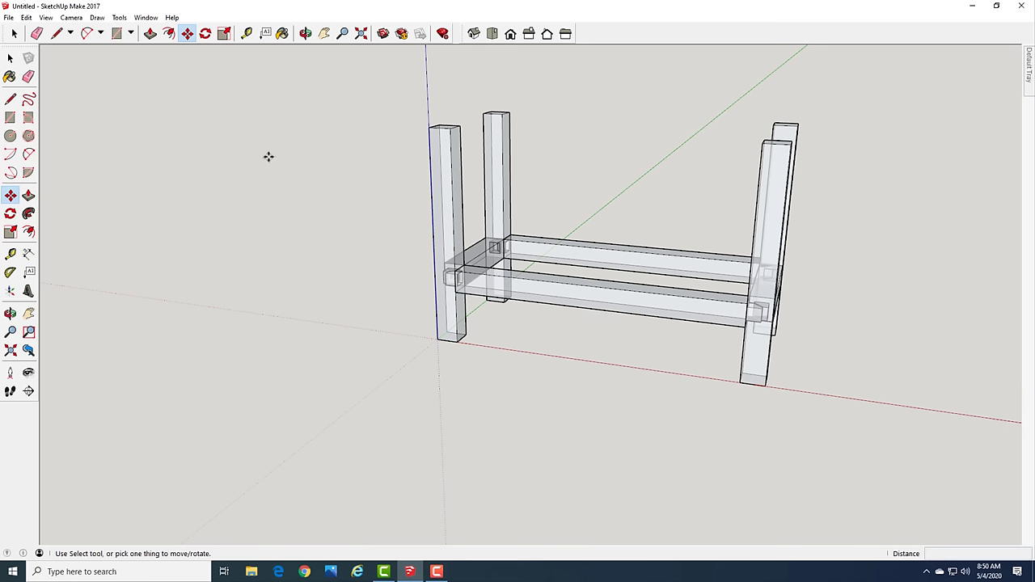
left_click(44, 18)
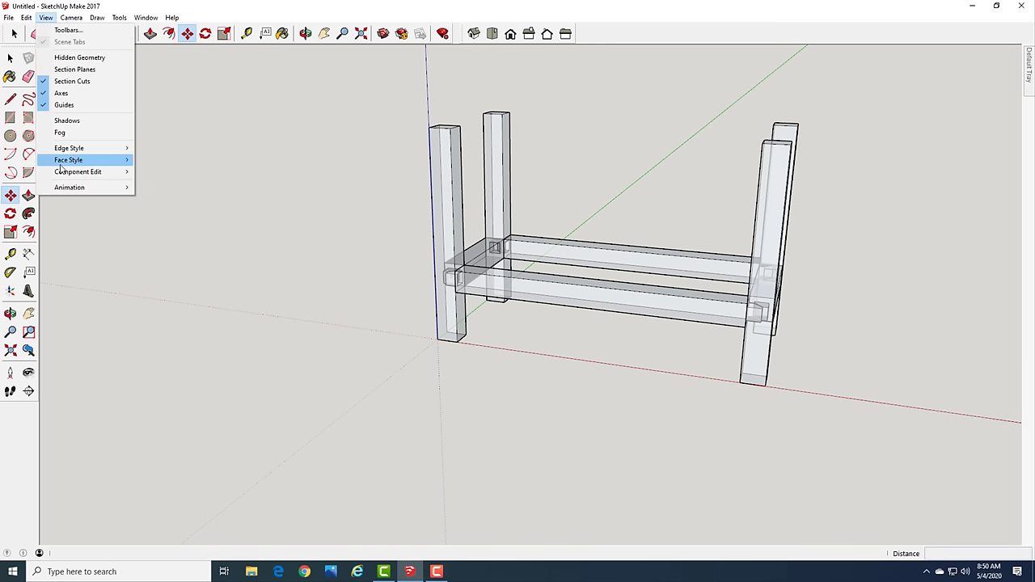
mouse_move(64, 163)
left_click(171, 161)
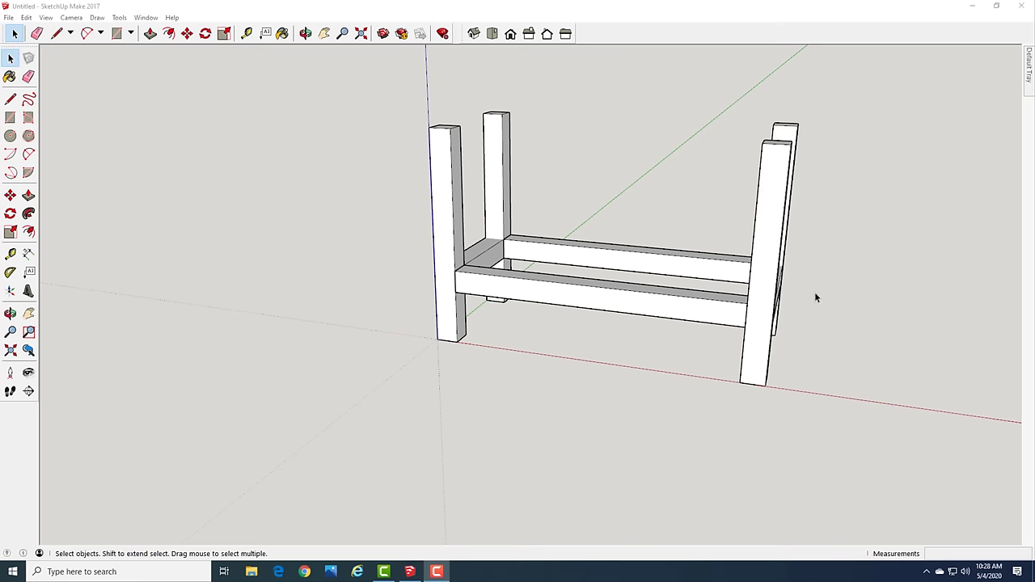
Orbit toward a front view and start a rectangle at the left leg's top corner
middle_click_drag(815, 296, 746, 289)
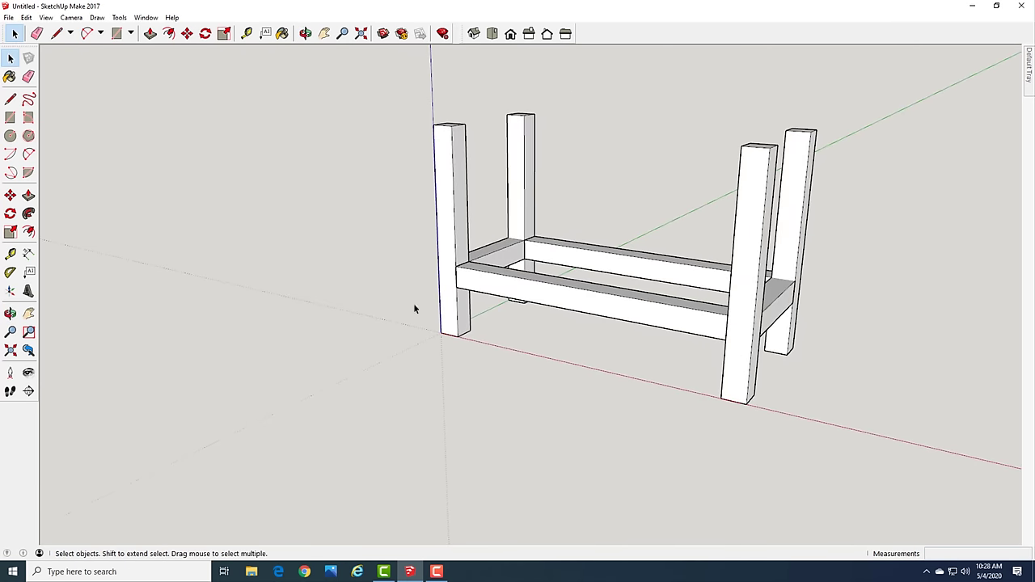
scroll(323, 291, "down", 3)
scroll(536, 316, "up", 5)
middle_click_drag(527, 325, 561, 341)
scroll(566, 324, "down", 2)
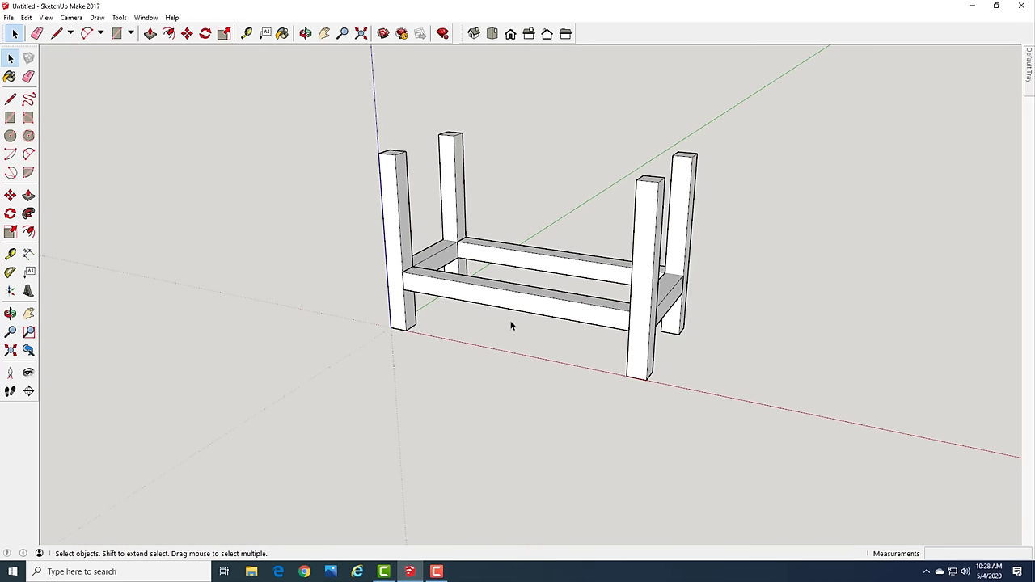
mouse_move(511, 325)
middle_mouse_down()
mouse_move(536, 330)
mouse_move(516, 335)
middle_mouse_up()
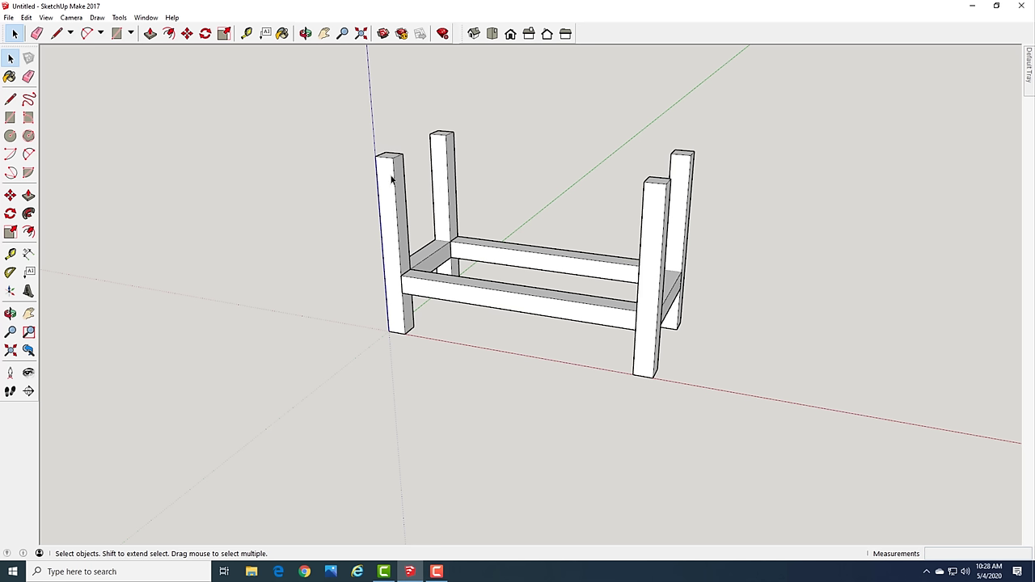
key("r")
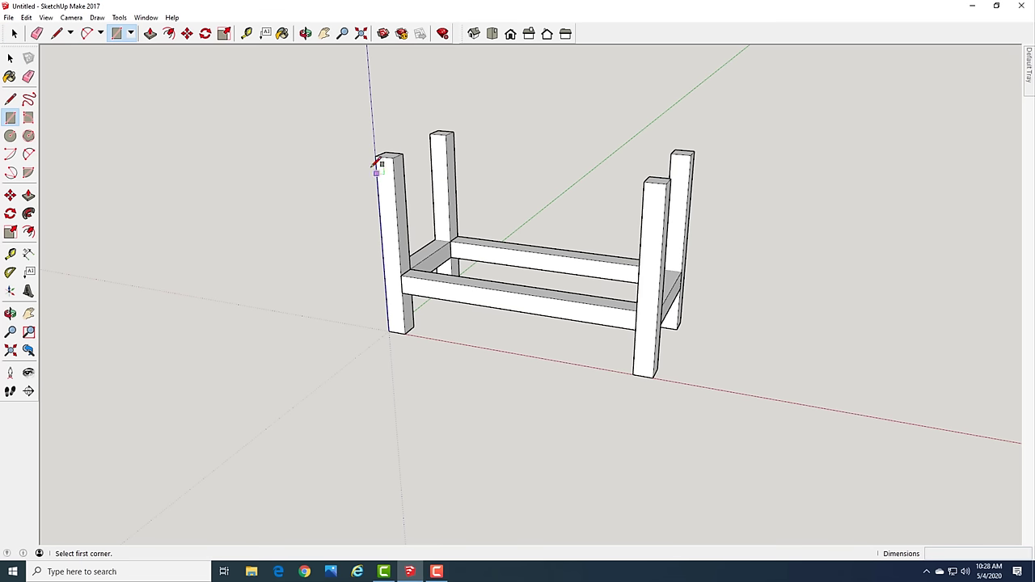
left_click(376, 156)
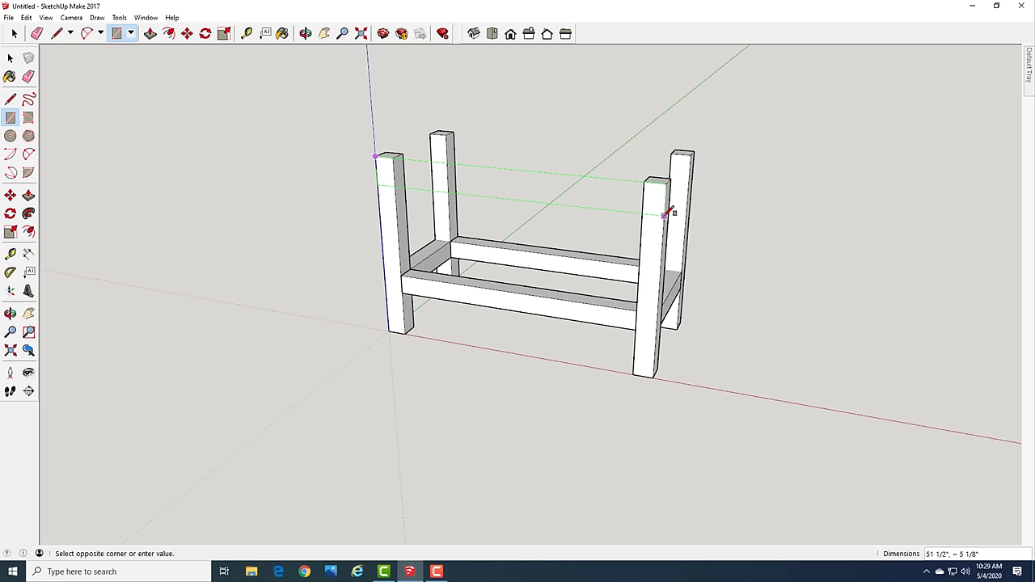
Draw a 72 by 3.5 rectangle spanning the tops of the front legs
type("72,3.")
type("5")
key("Return")
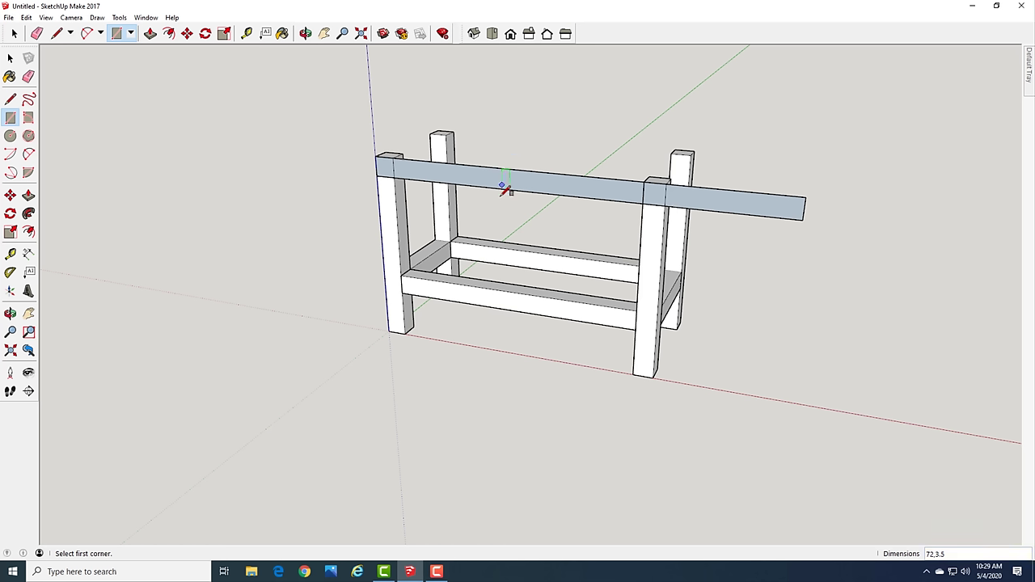
key("space")
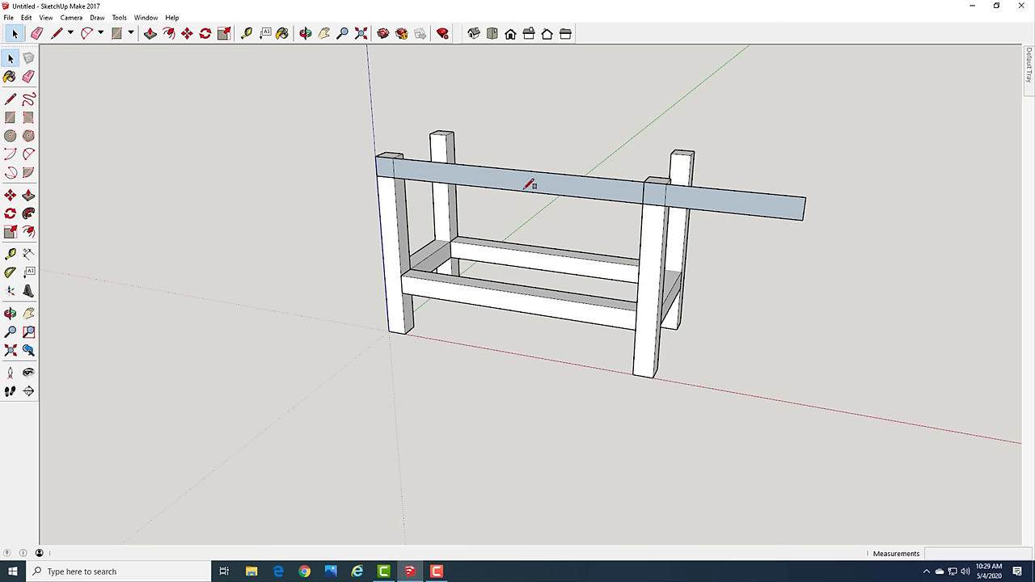
Orbit around the frame and begin extruding the top-rail rectangle with Push/Pull
key("o")
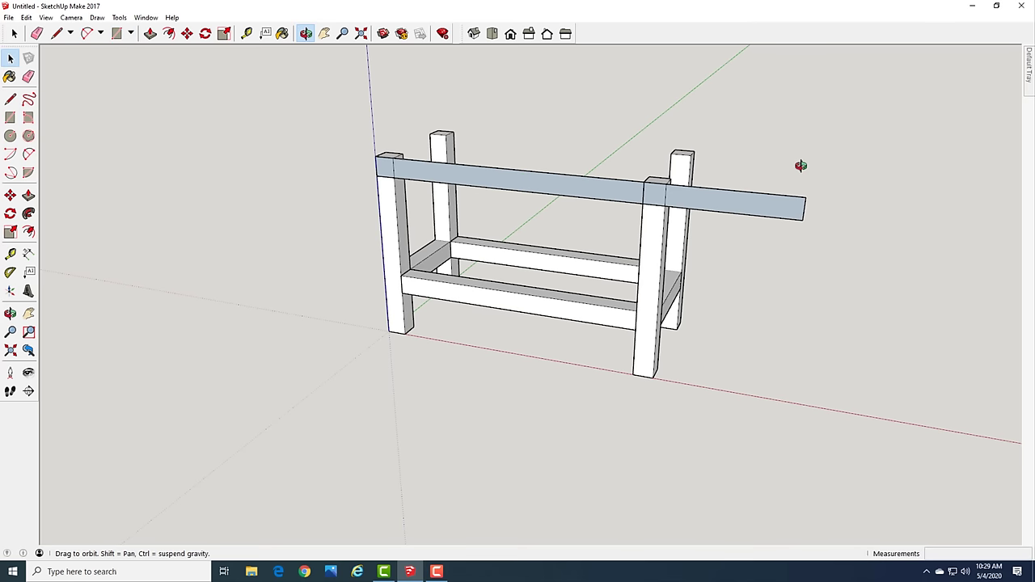
left_click_drag(799, 166, 652, 272)
key("space")
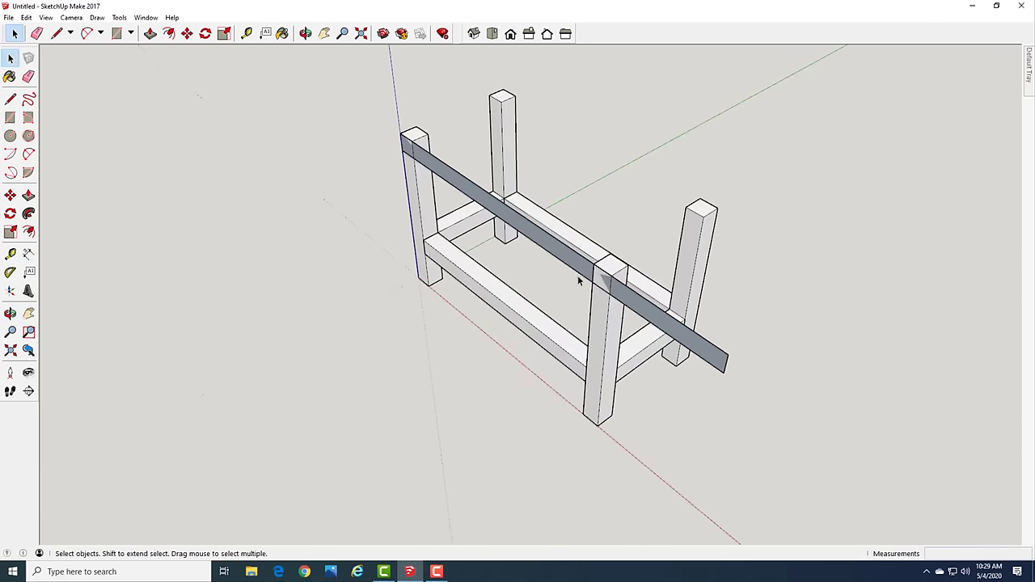
middle_click_drag(536, 318, 578, 218)
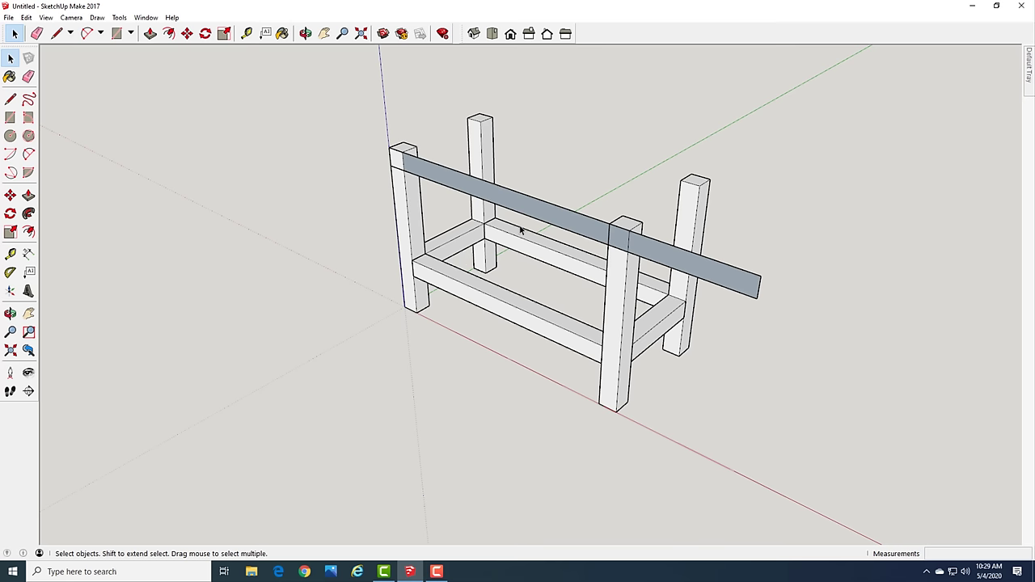
middle_click_drag(749, 204, 598, 182)
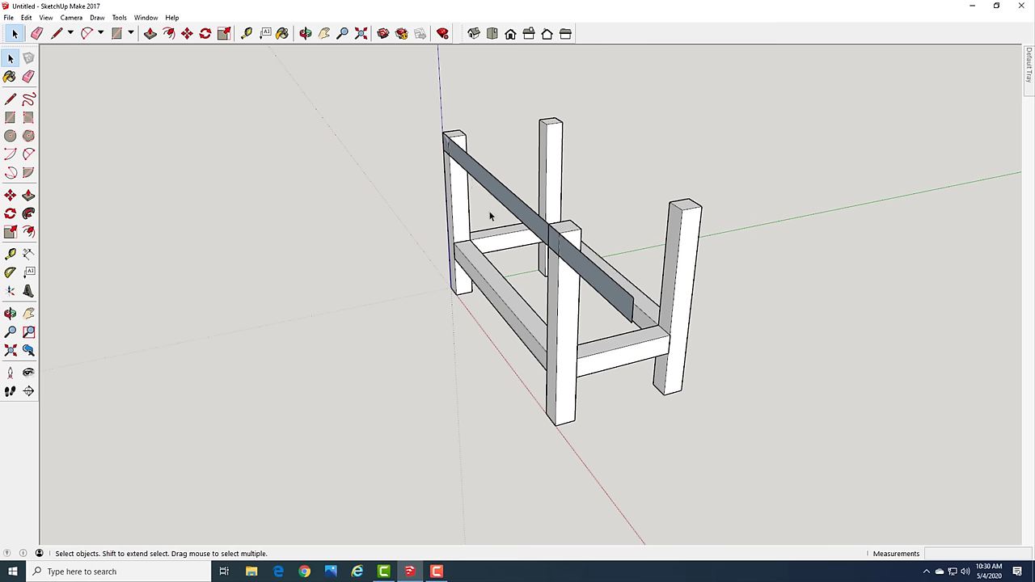
key("o")
left_click_drag(682, 174, 393, 164)
key("space")
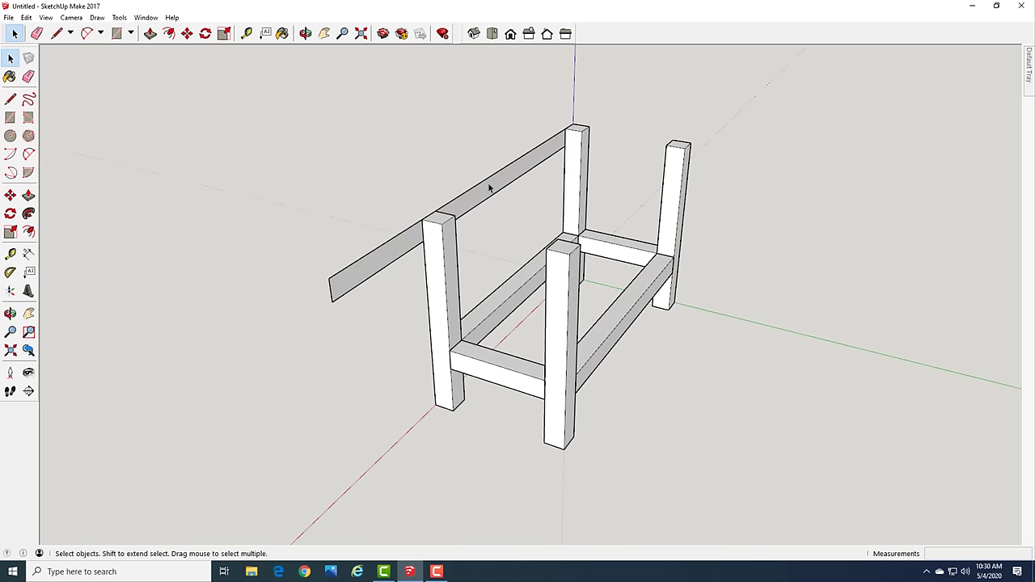
key("p")
left_click(489, 186)
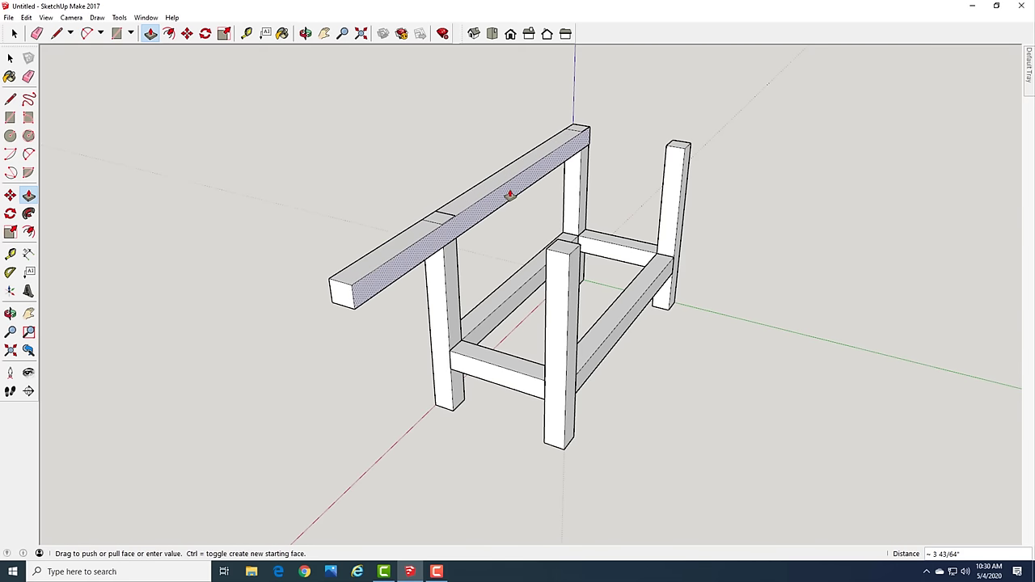
Extrude the top rail to 1 1/2 inches thick and orbit back to the front
type("1 1/2")
key("Return")
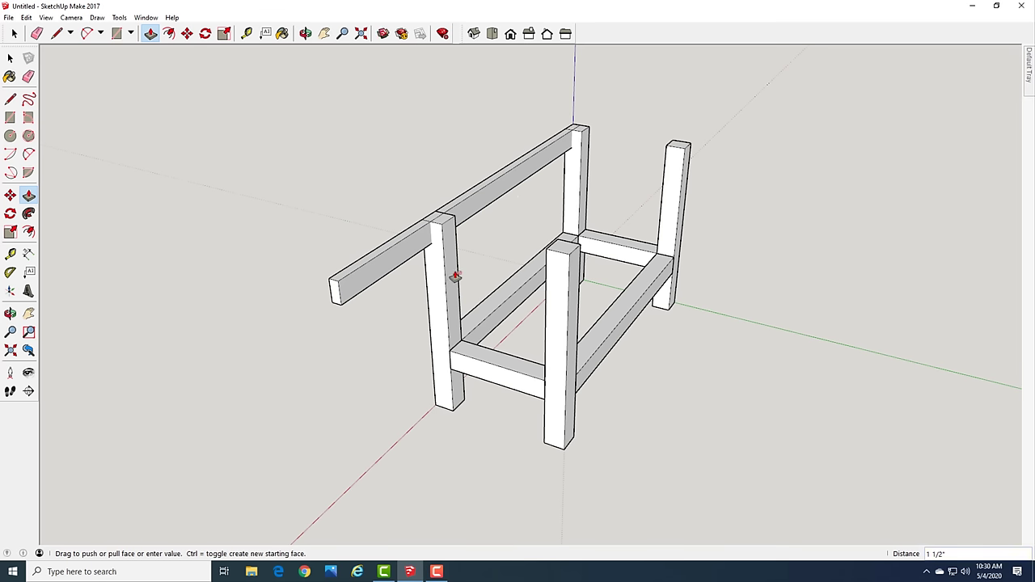
key("space")
middle_click_drag(349, 318, 738, 346)
middle_click_drag(405, 377, 519, 376)
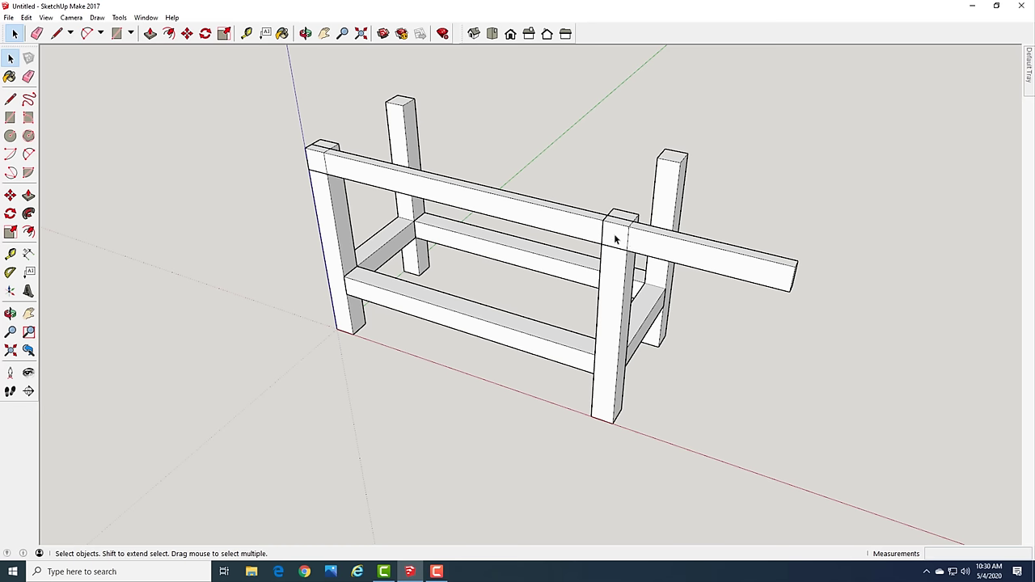
middle_click_drag(469, 362, 534, 340)
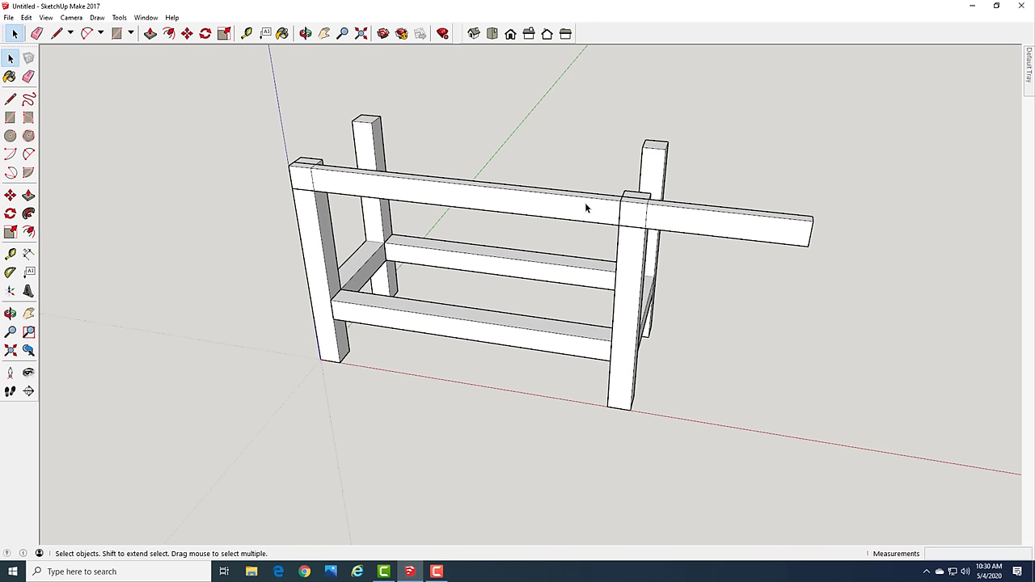
Make the whole top rail beam into a component
triple_click(497, 205)
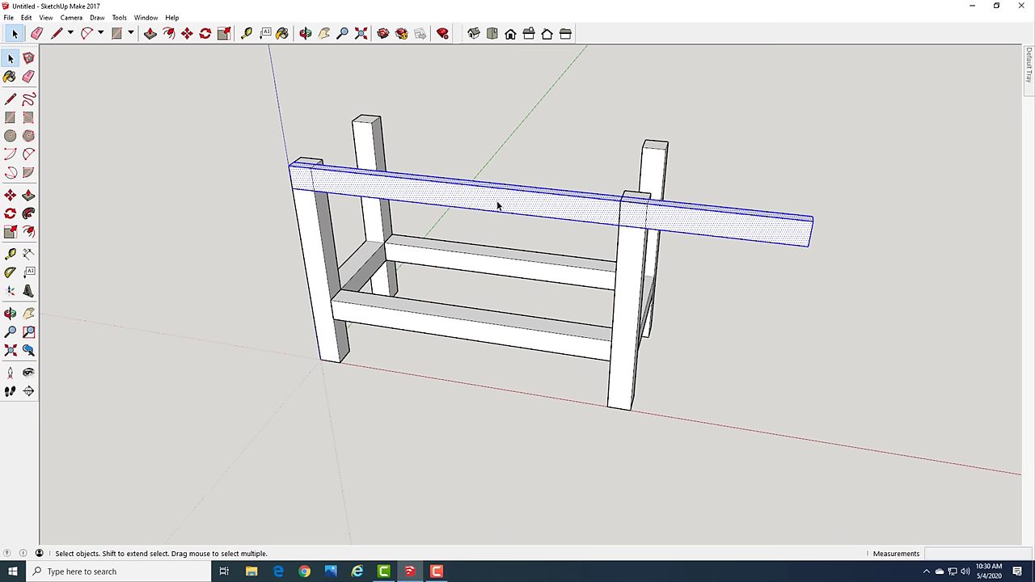
key("g")
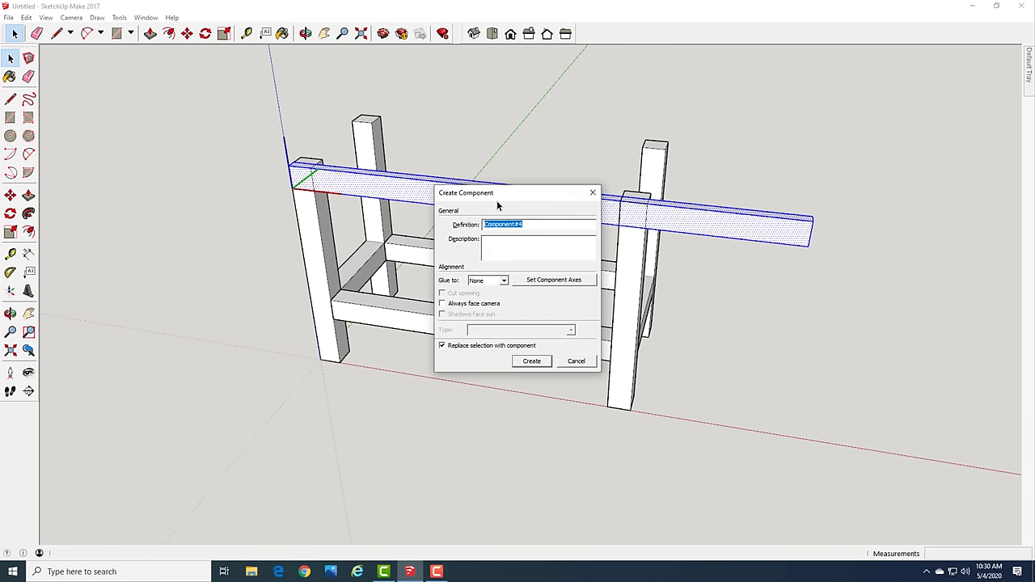
key("Return")
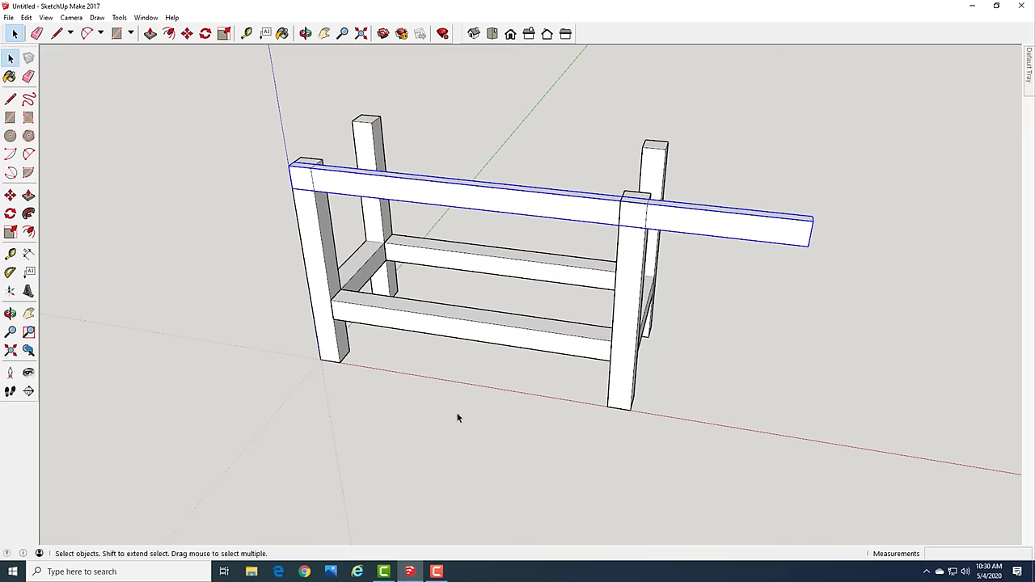
middle_click_drag(458, 418, 504, 350)
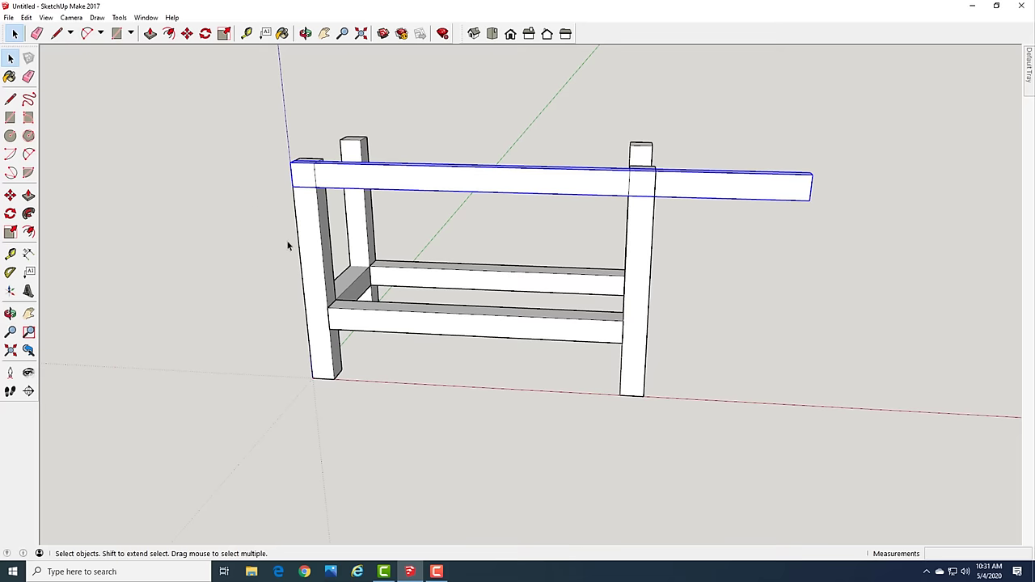
Slide the top rail beam 6 inches along its length, then deselect it
key("m")
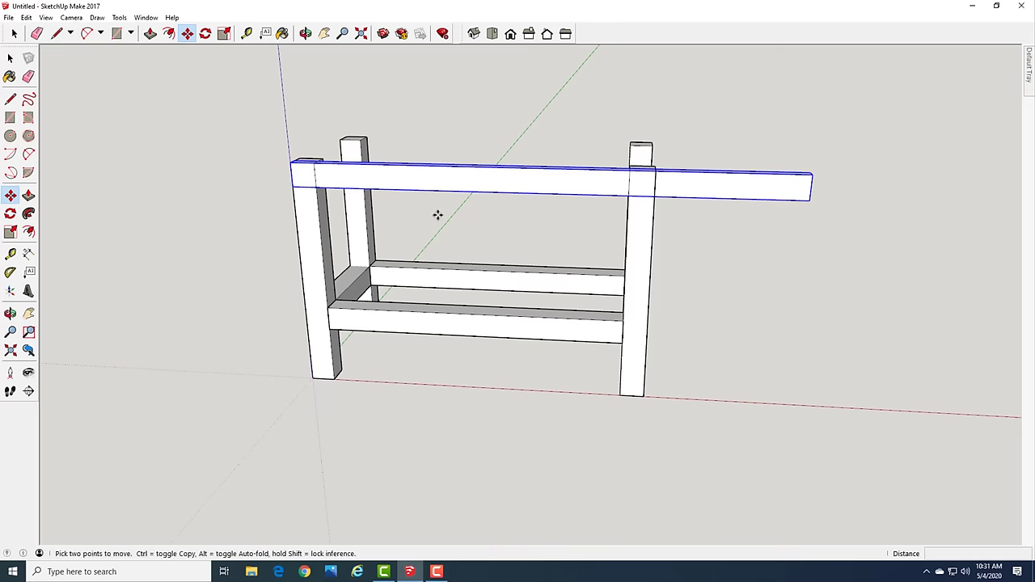
left_click(437, 184)
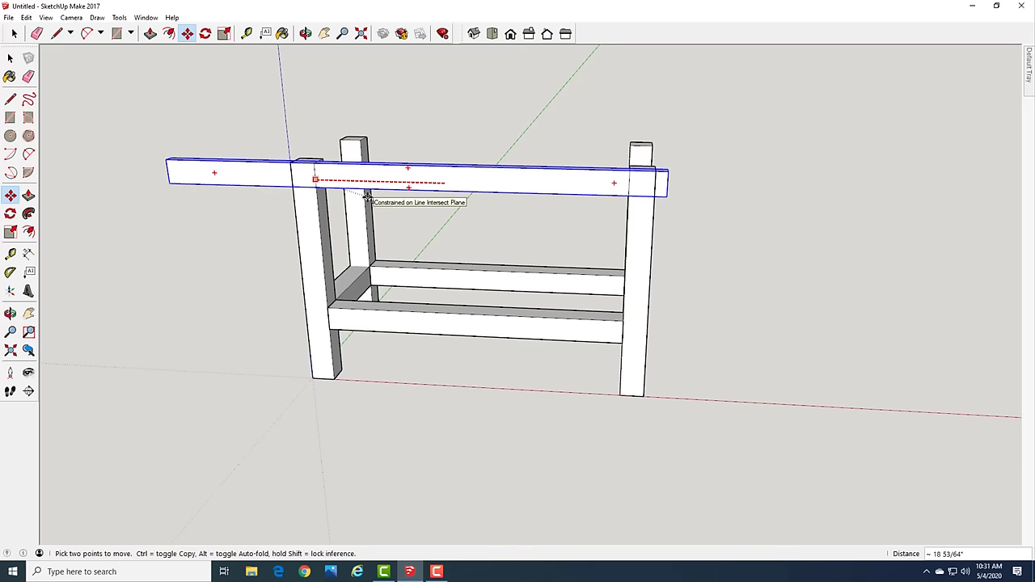
type("6")
key("Return")
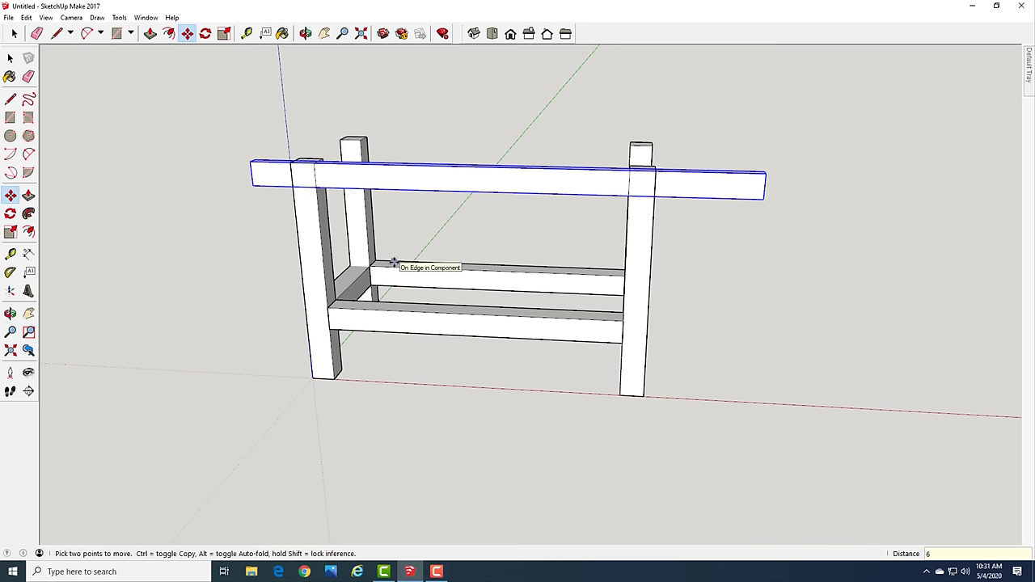
key("space")
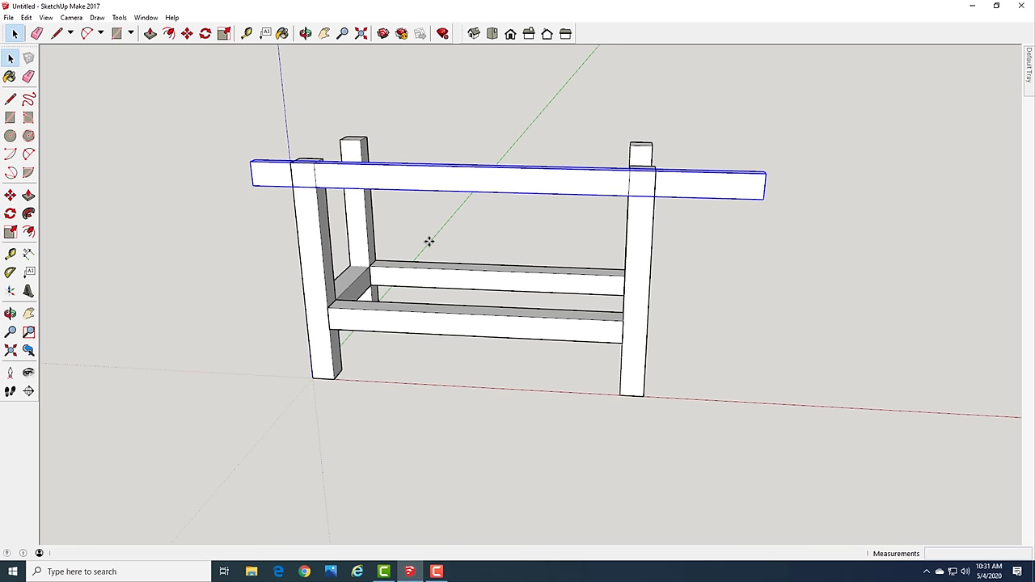
mouse_move(673, 243)
middle_mouse_down()
mouse_move(682, 289)
mouse_move(323, 254)
mouse_move(300, 284)
mouse_move(662, 278)
mouse_move(671, 224)
middle_mouse_up()
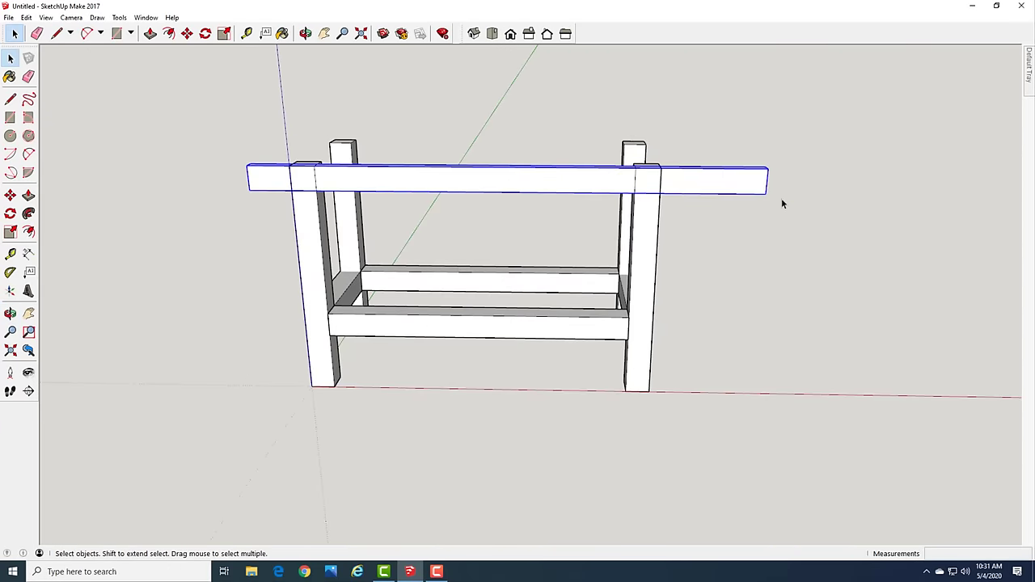
middle_click(715, 249)
left_click(715, 248)
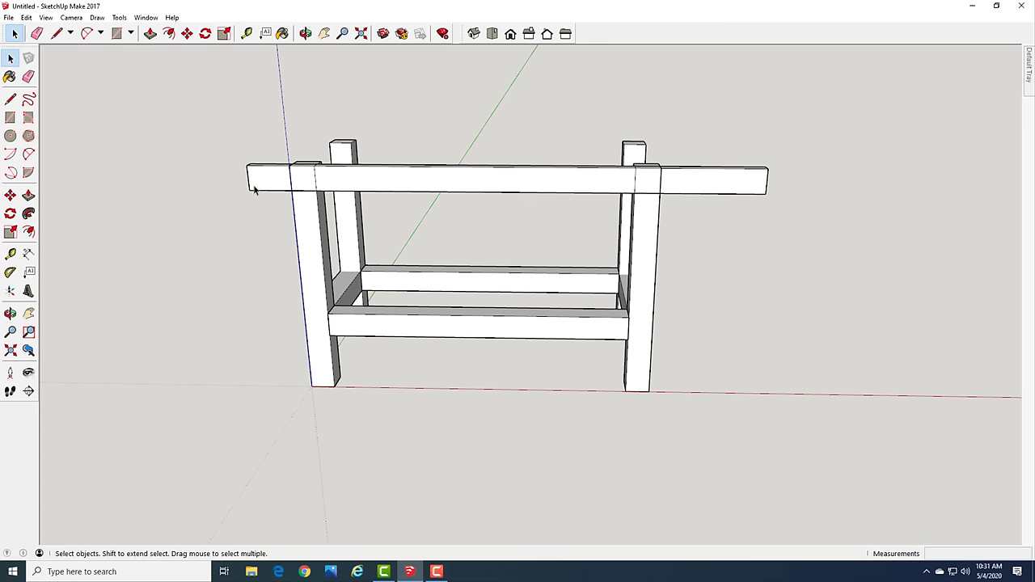
Orbit behind the bench, select the top rail, and zoom in on its end
middle_click_drag(230, 238, 723, 266)
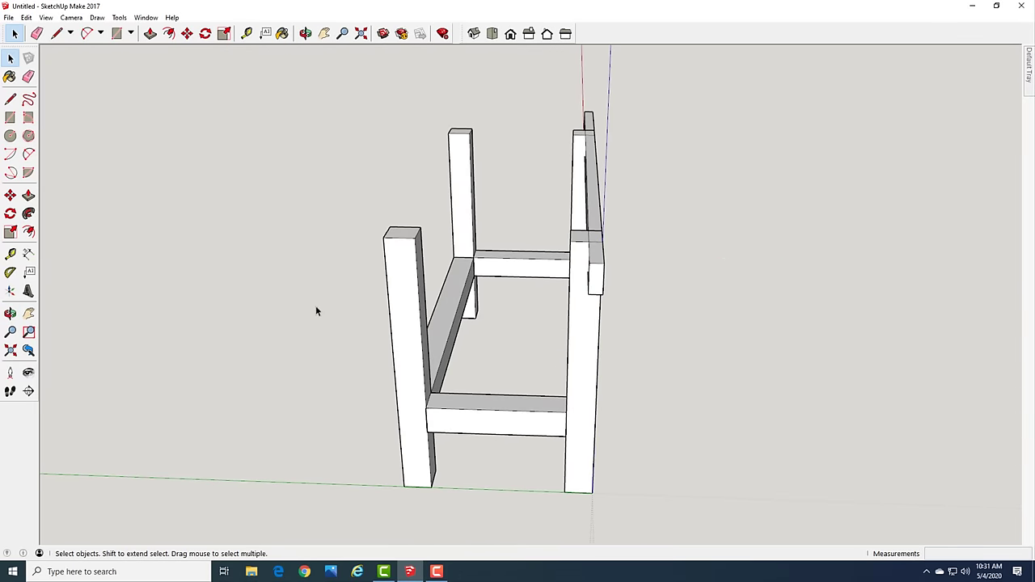
middle_click_drag(316, 311, 340, 313)
scroll(481, 297, "down", 3)
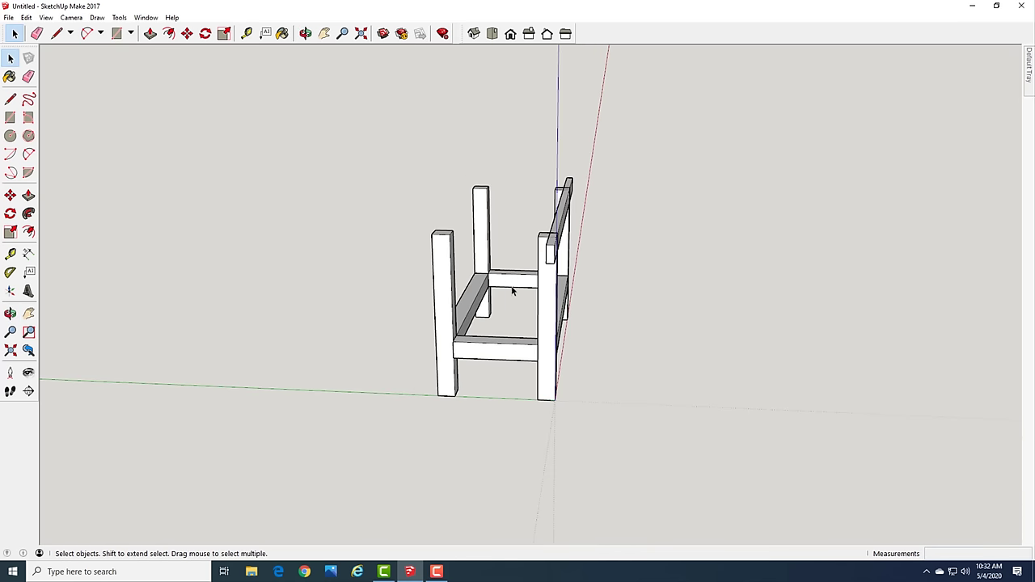
middle_click_drag(472, 270, 732, 312)
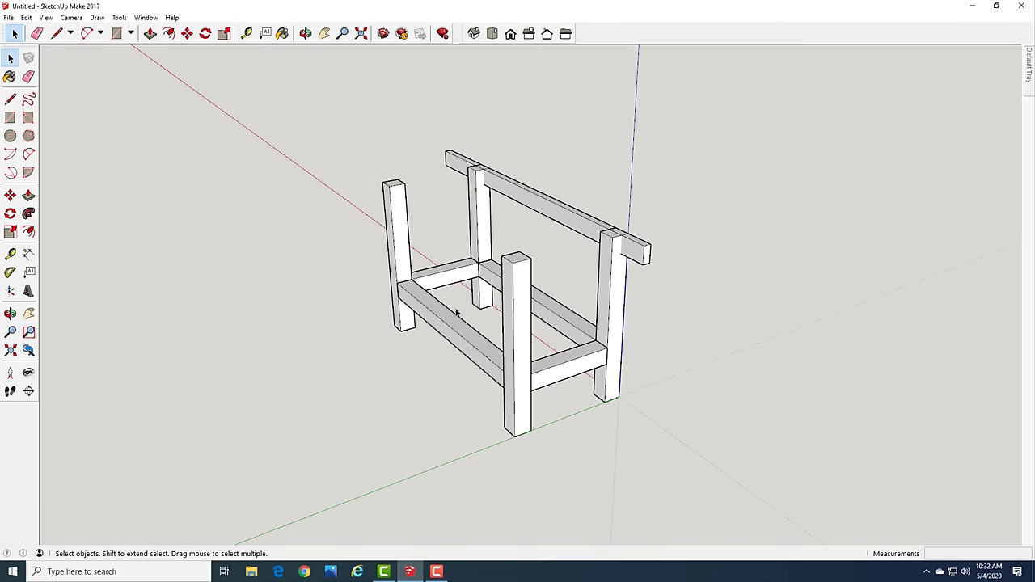
middle_click_drag(473, 275, 488, 382)
left_click(648, 309)
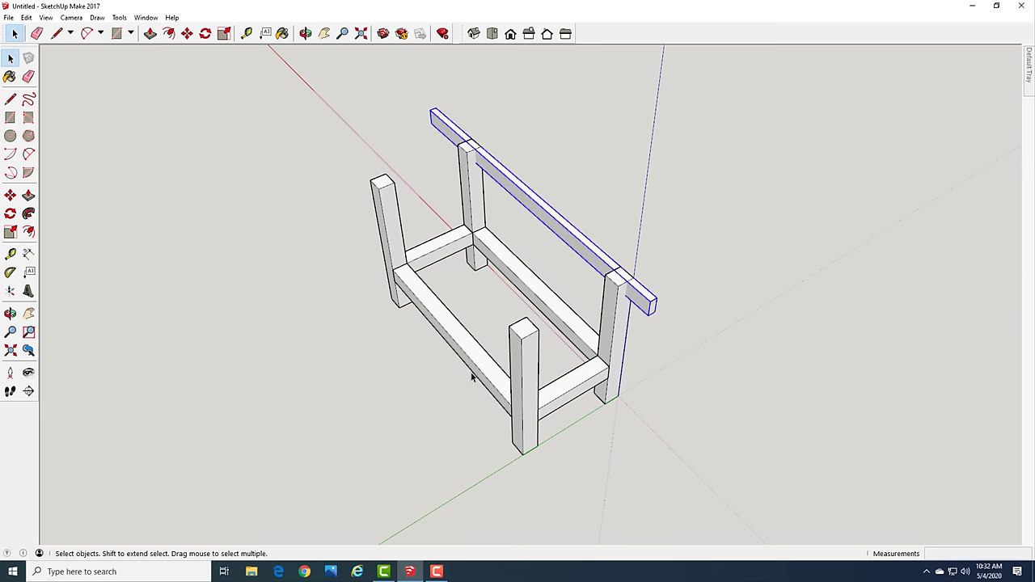
scroll(629, 326, "up", 5)
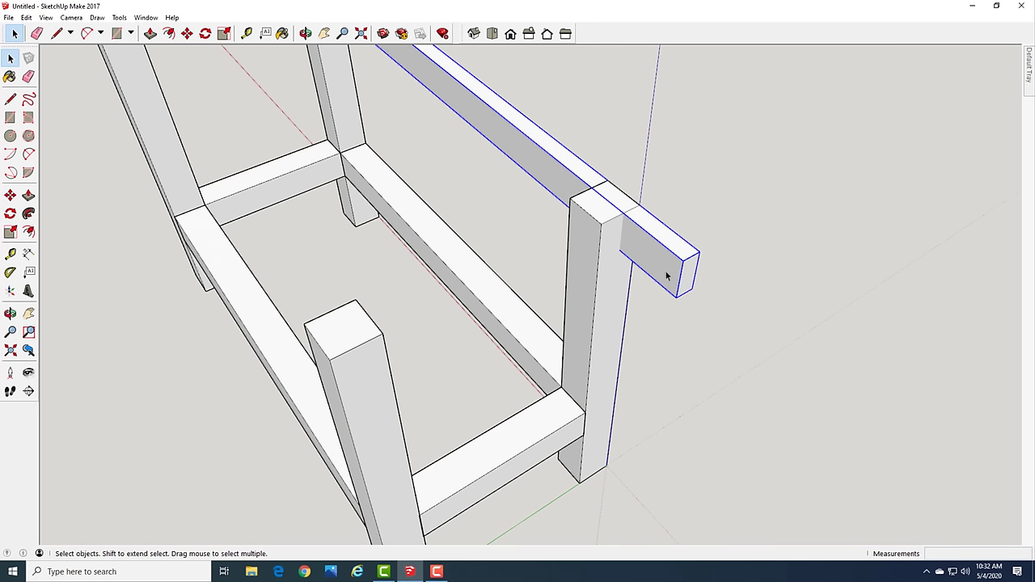
Move the top rail so its end extends past the post
key("m")
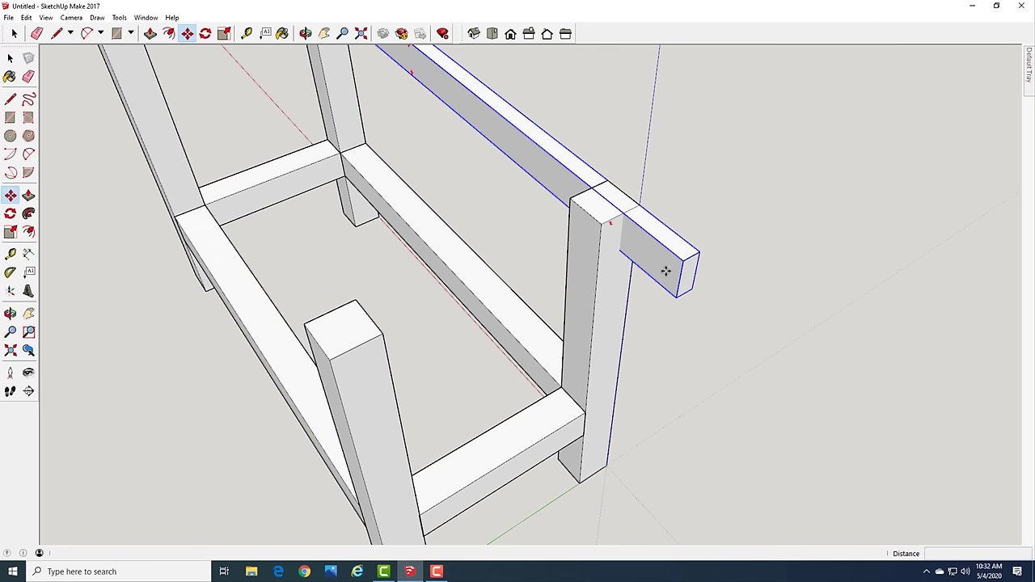
left_click(666, 273)
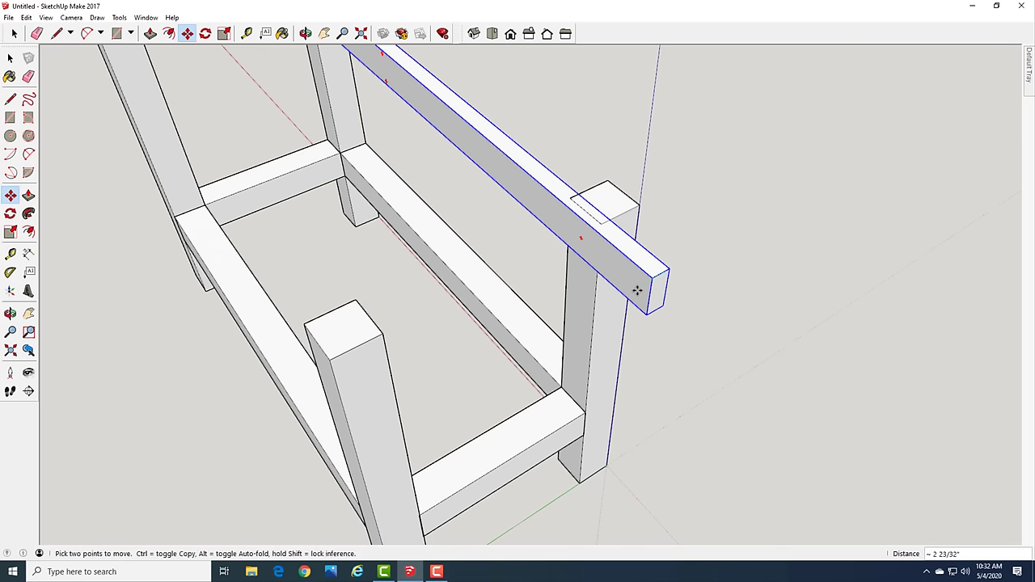
left_click(634, 298)
key("space")
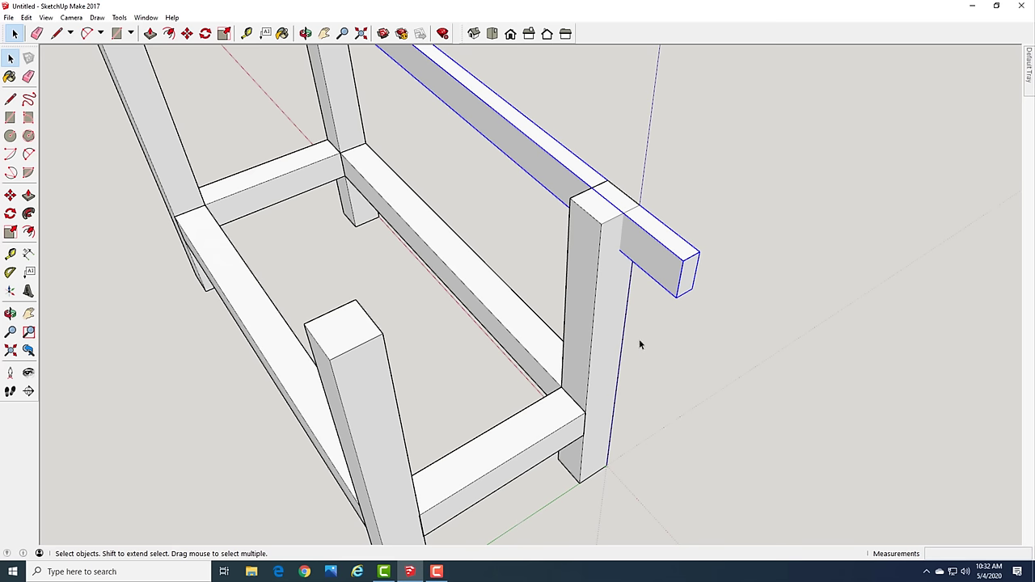
Copy the top rail board 1.5 inches along green beside the original
key("m")
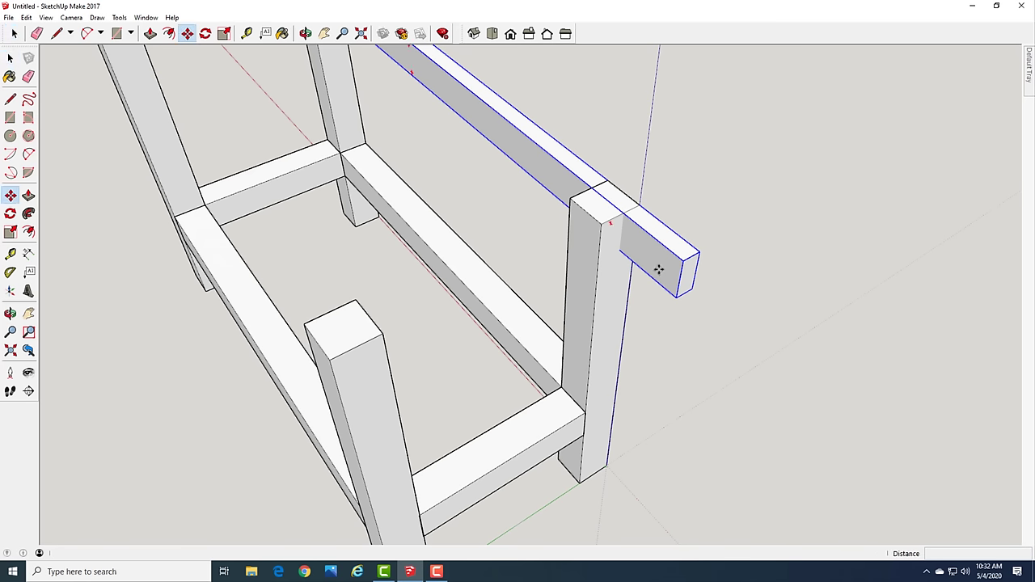
left_click(663, 270)
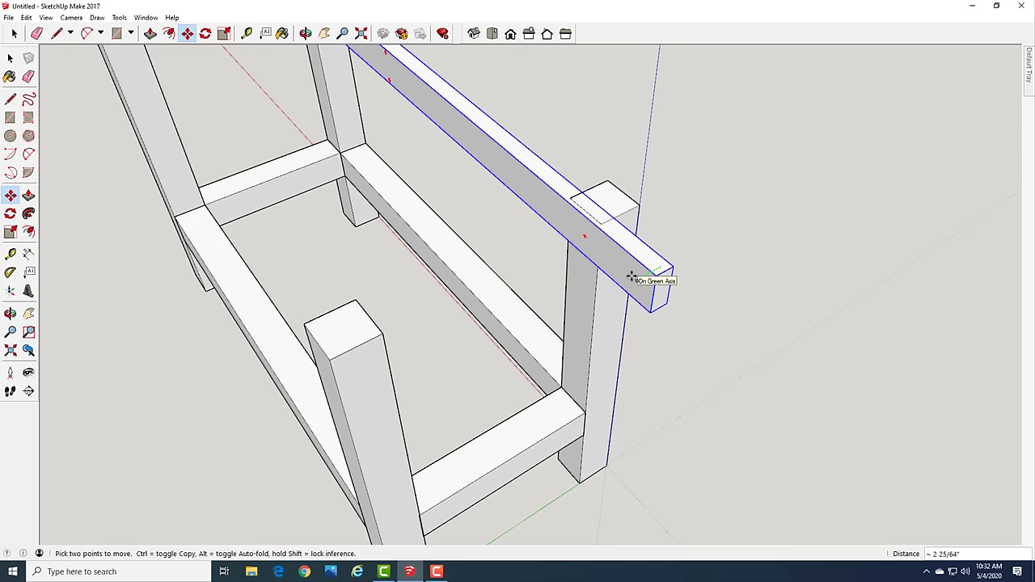
key("ctrl")
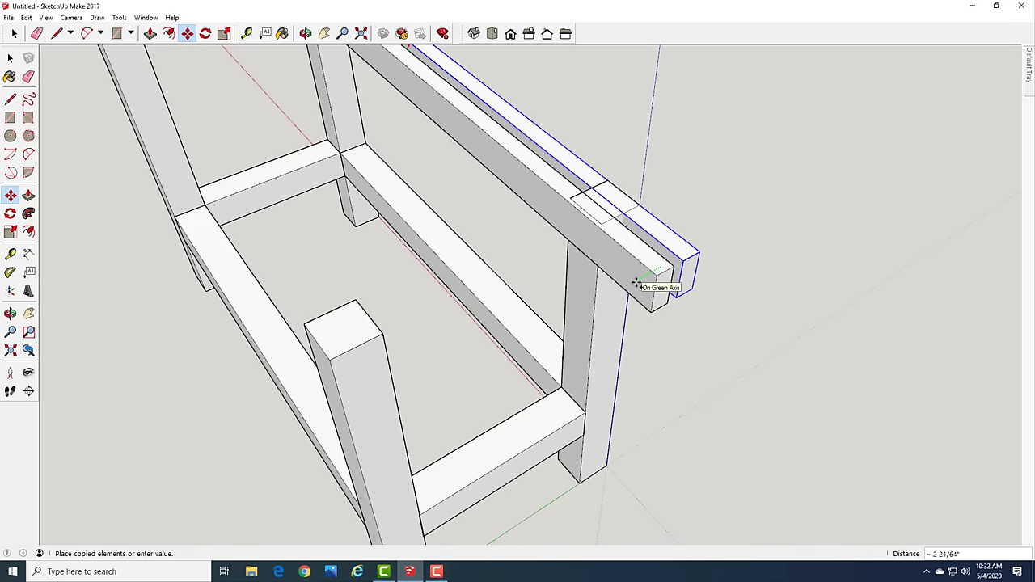
type("1.5")
key("Return")
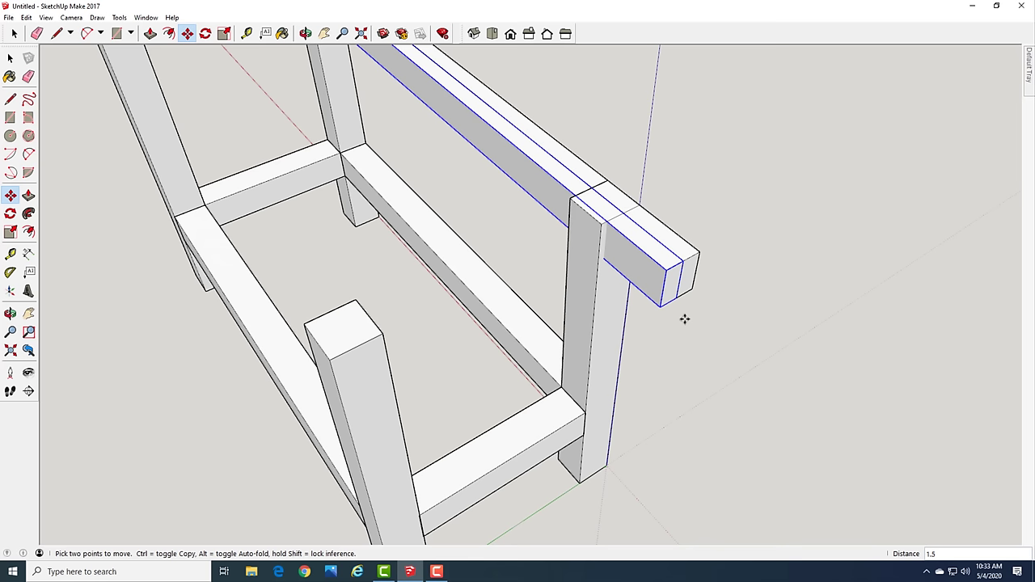
key("space")
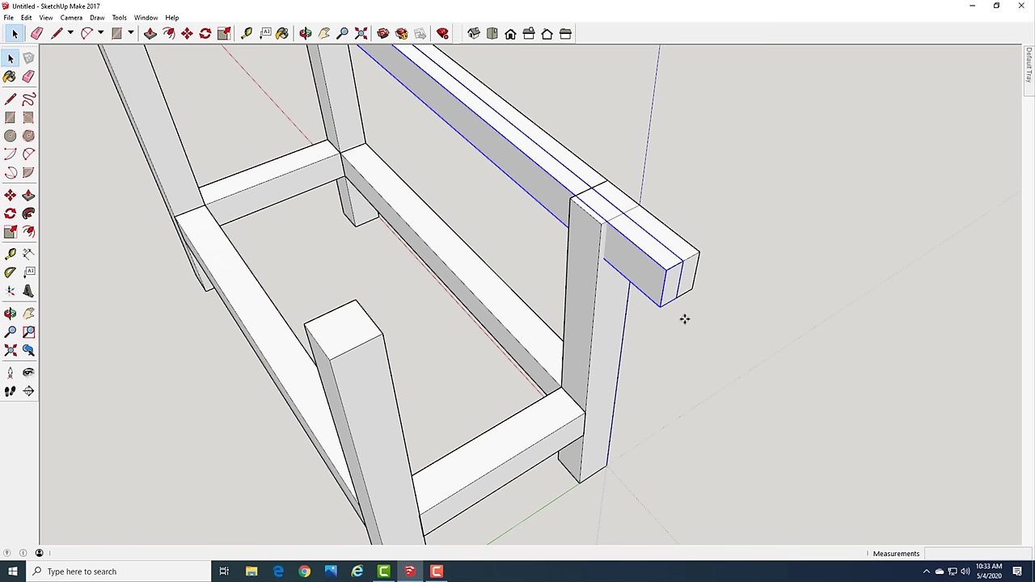
Copy both top boards 3 inches along green, making four boards
left_click(679, 337)
middle_click_drag(661, 350, 777, 256)
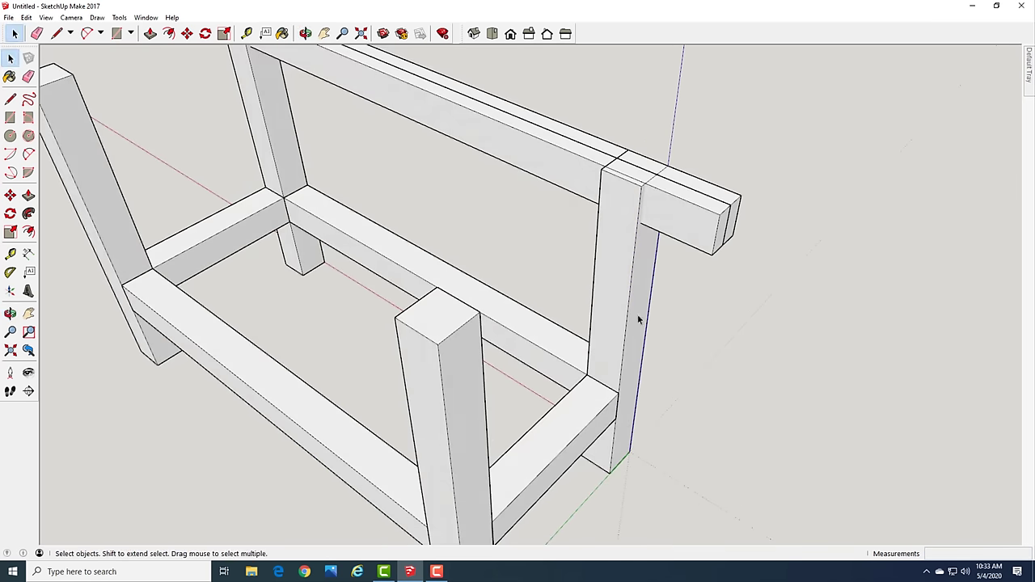
scroll(682, 302, "down", 3)
middle_click_drag(681, 302, 716, 308)
left_click_drag(725, 244, 688, 322)
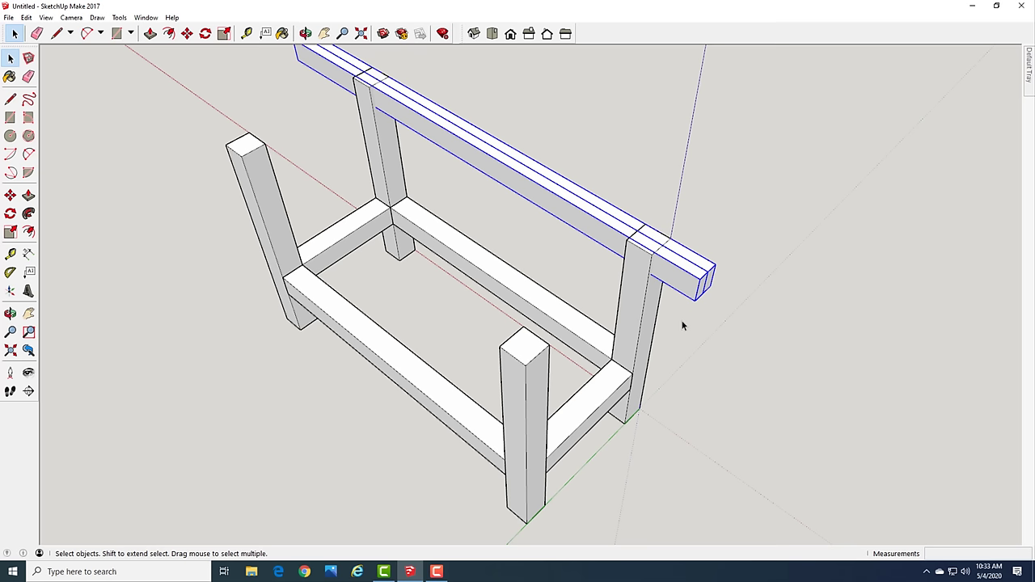
key("m")
left_click(688, 288)
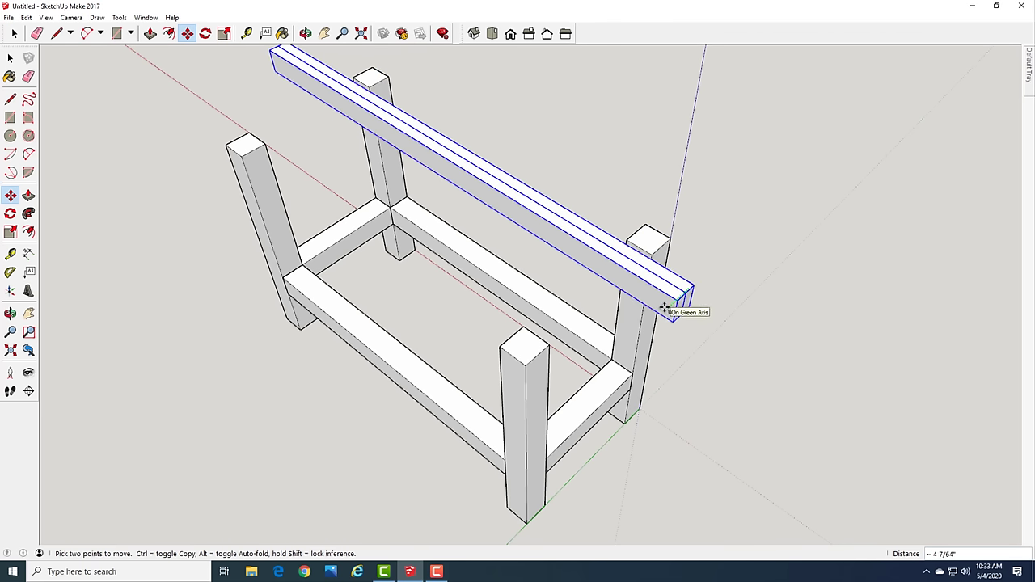
key("ctrl")
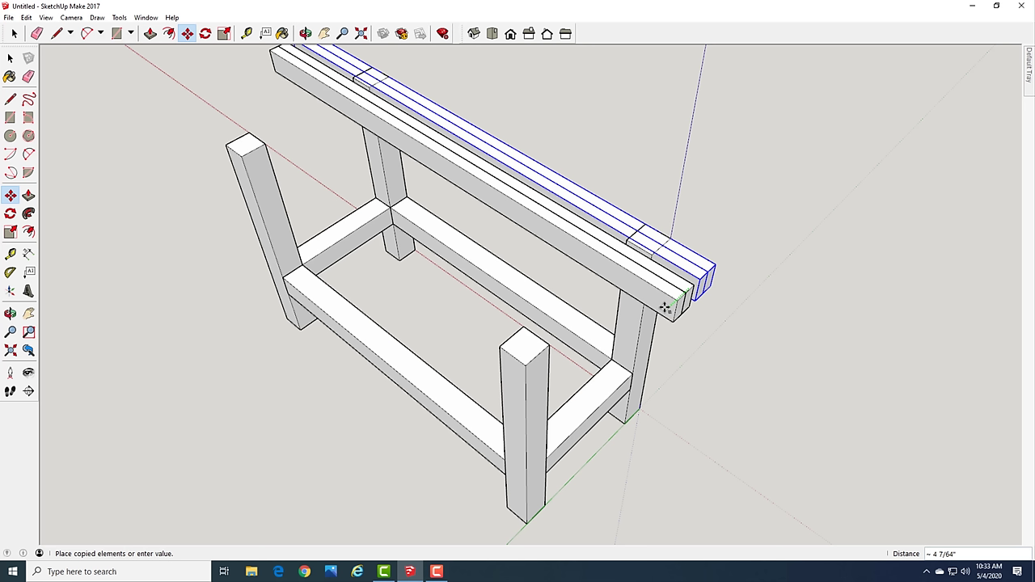
type("3")
key("Return")
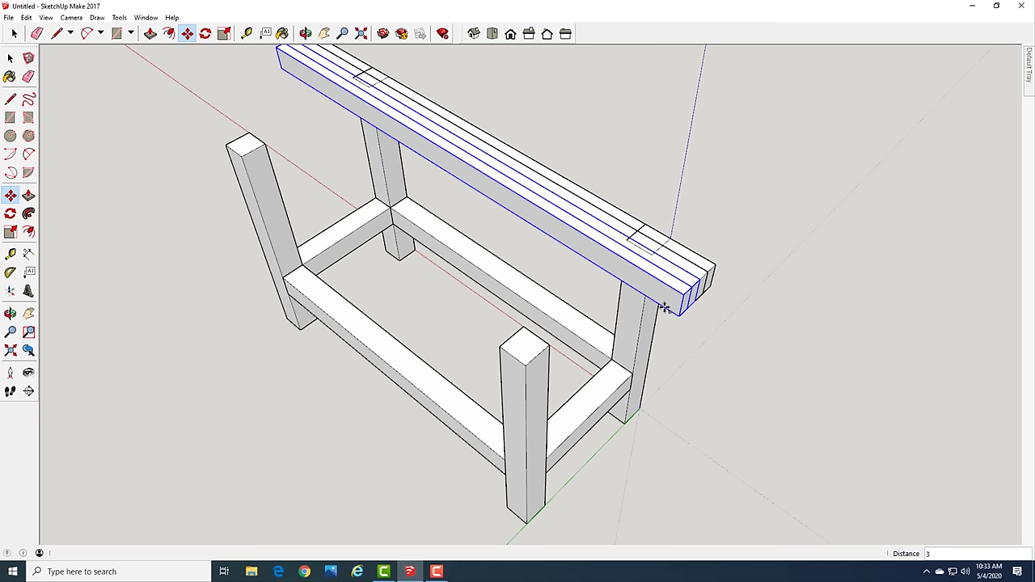
key("space")
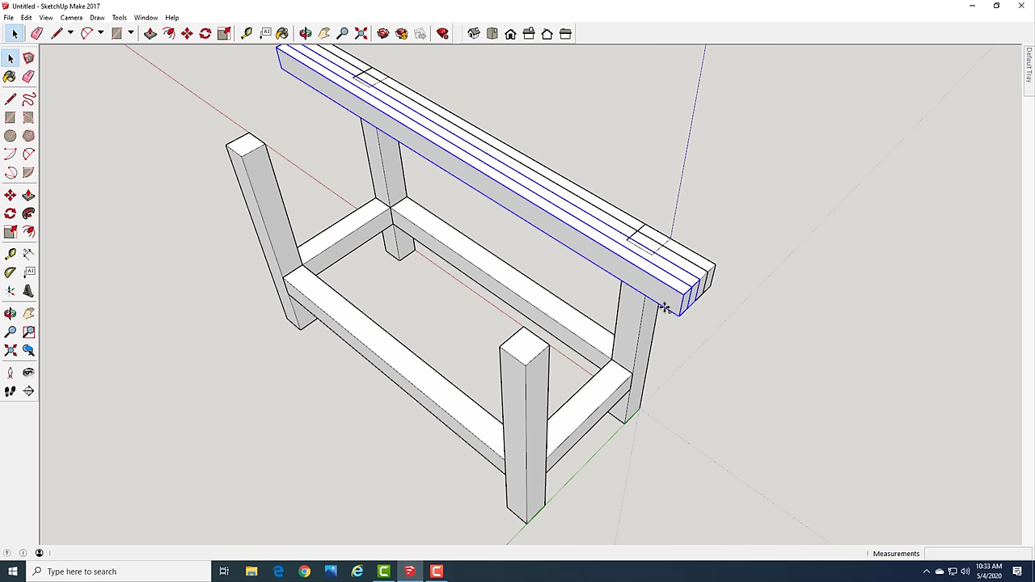
Deselect, orbit slightly, and reselect the top boards
left_click(735, 282)
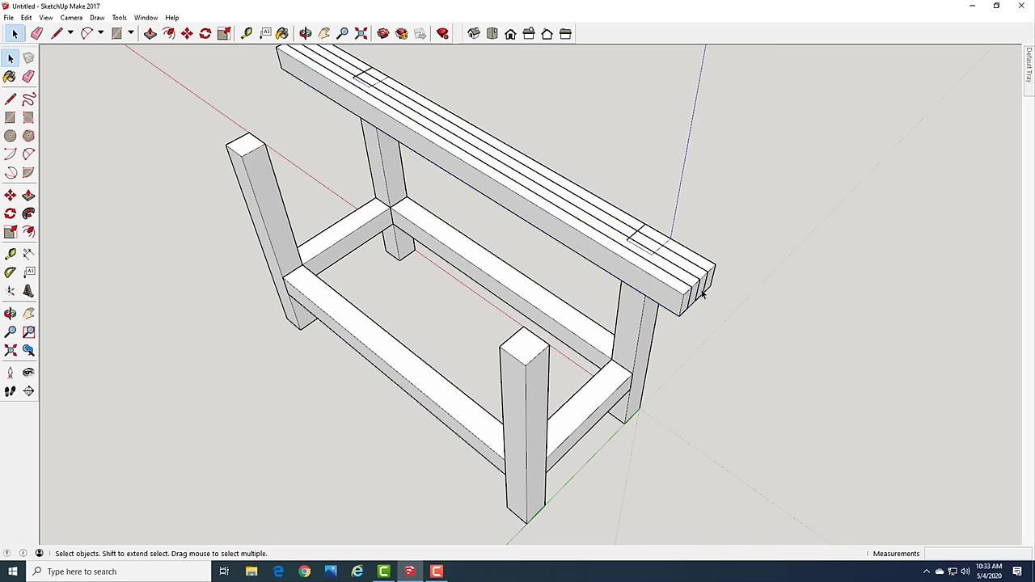
middle_click_drag(701, 295, 711, 308)
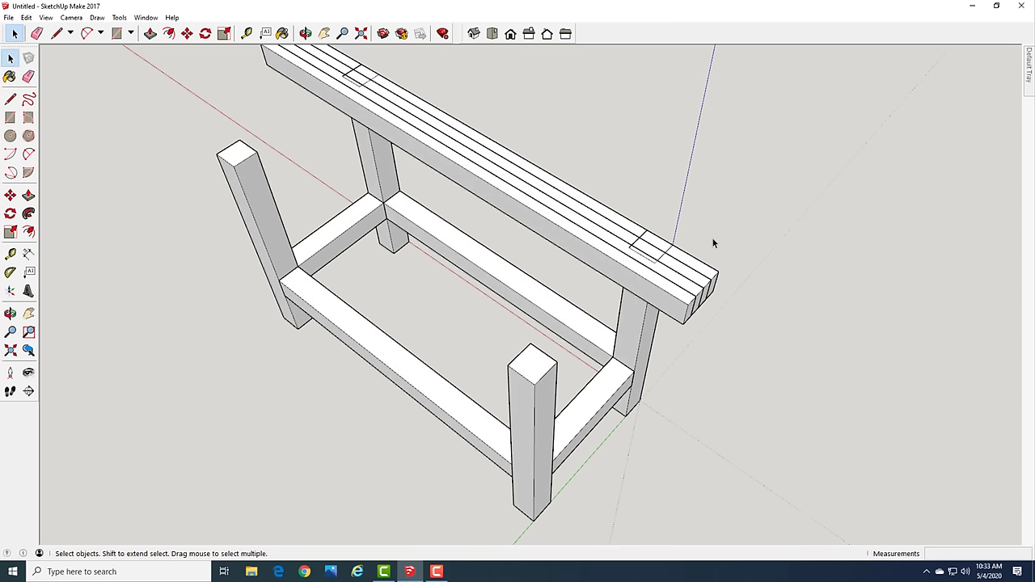
left_click_drag(691, 213, 681, 243)
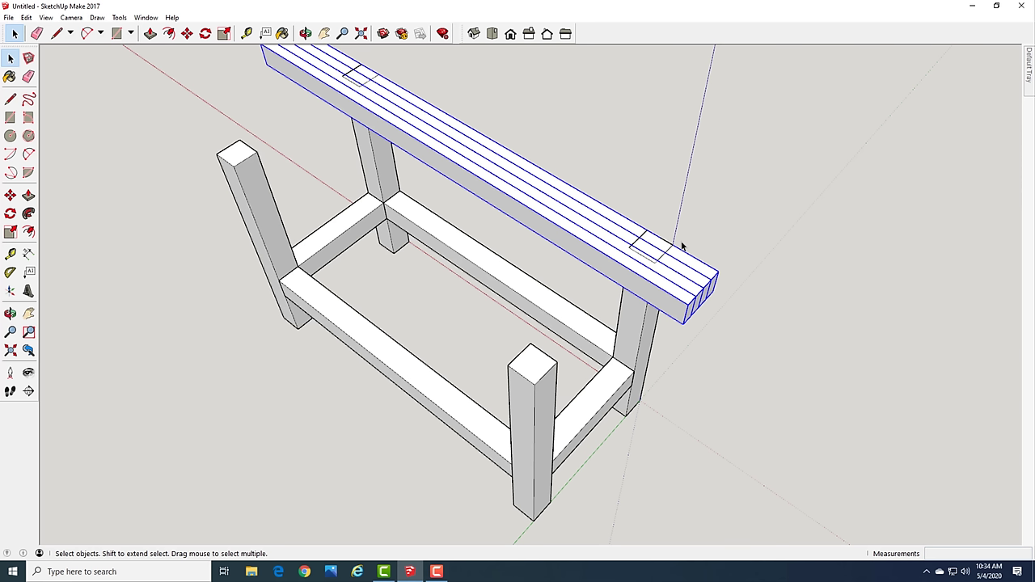
left_click_drag(773, 310, 658, 241)
Select the four top boards from a wider view
left_click(770, 289)
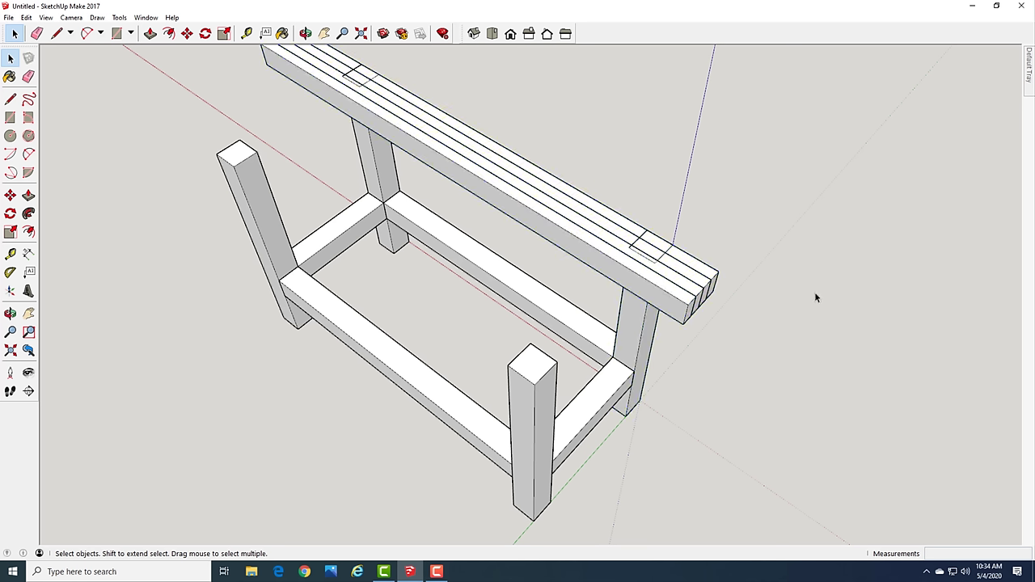
left_click_drag(765, 293, 692, 257)
left_click(739, 339)
middle_click_drag(677, 358, 749, 285)
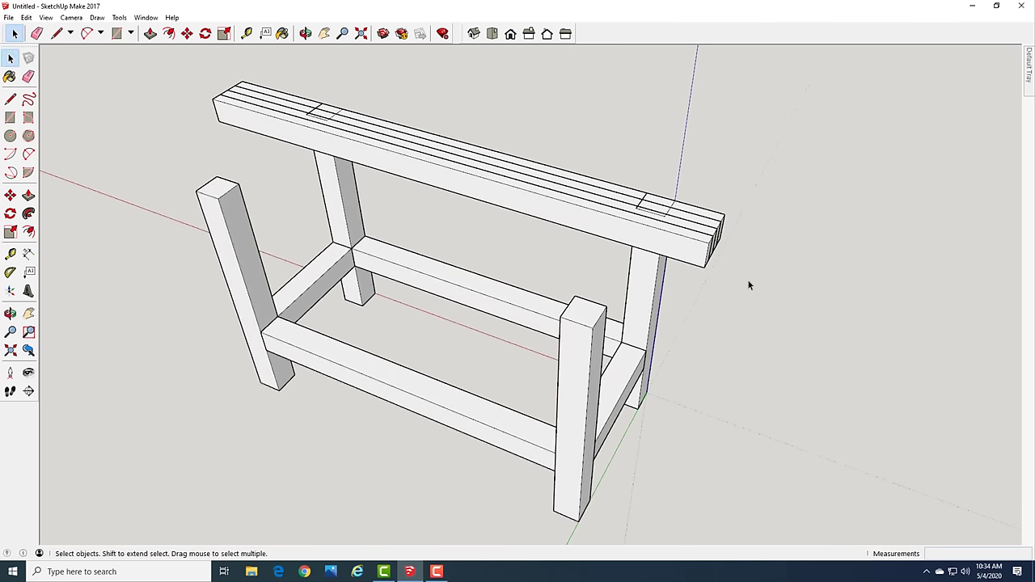
mouse_move(755, 288)
left_mouse_down()
mouse_move(693, 223)
mouse_move(688, 180)
left_mouse_up()
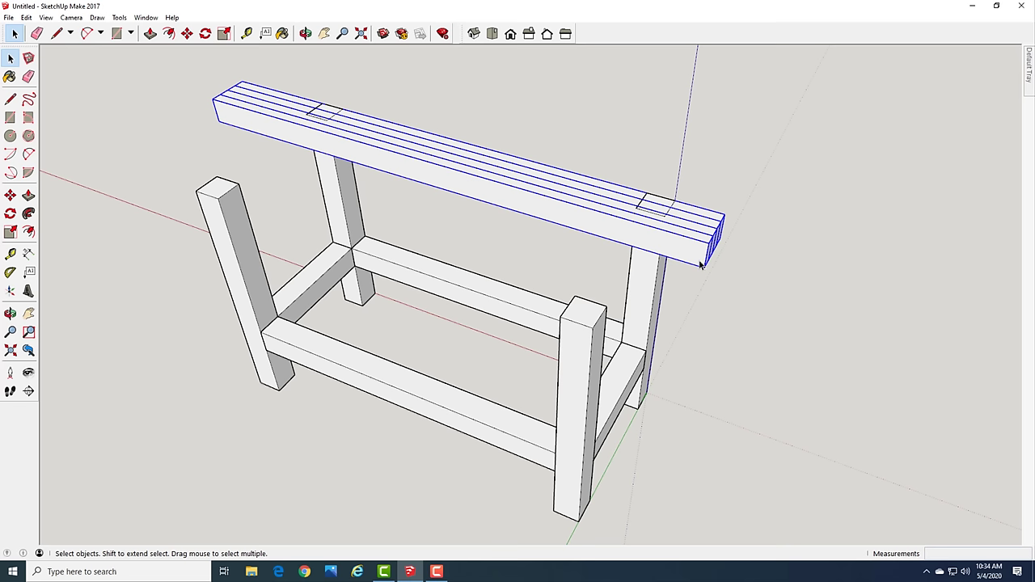
Copy the four boards 6 inches along green, making eight boards
key("m")
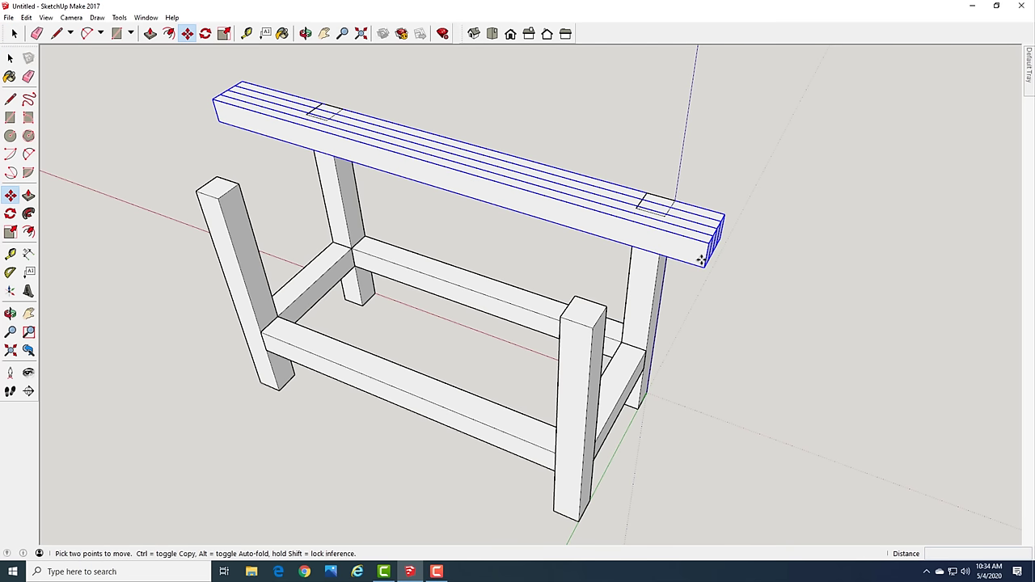
left_click_drag(698, 261, 650, 326)
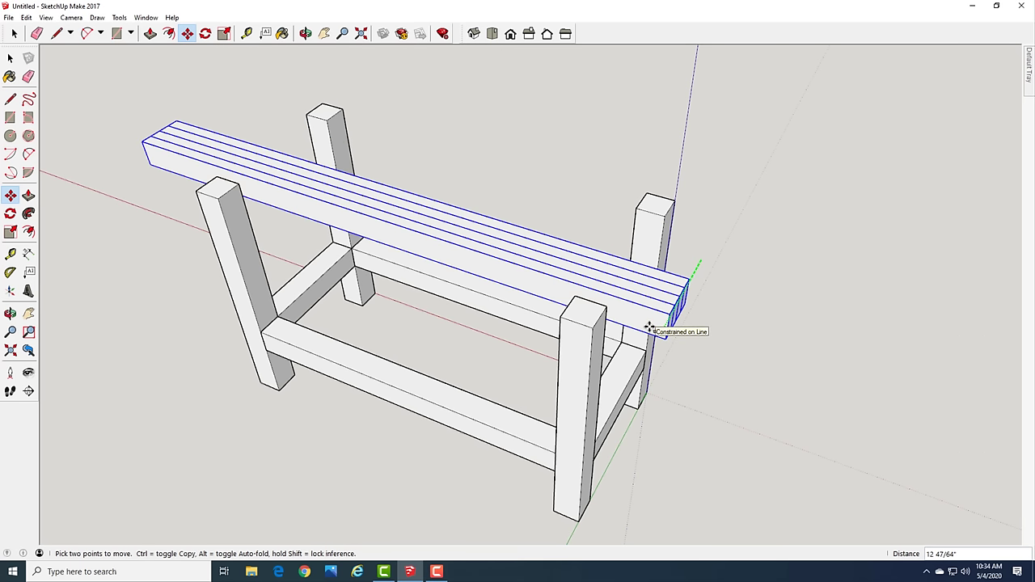
key("ctrl")
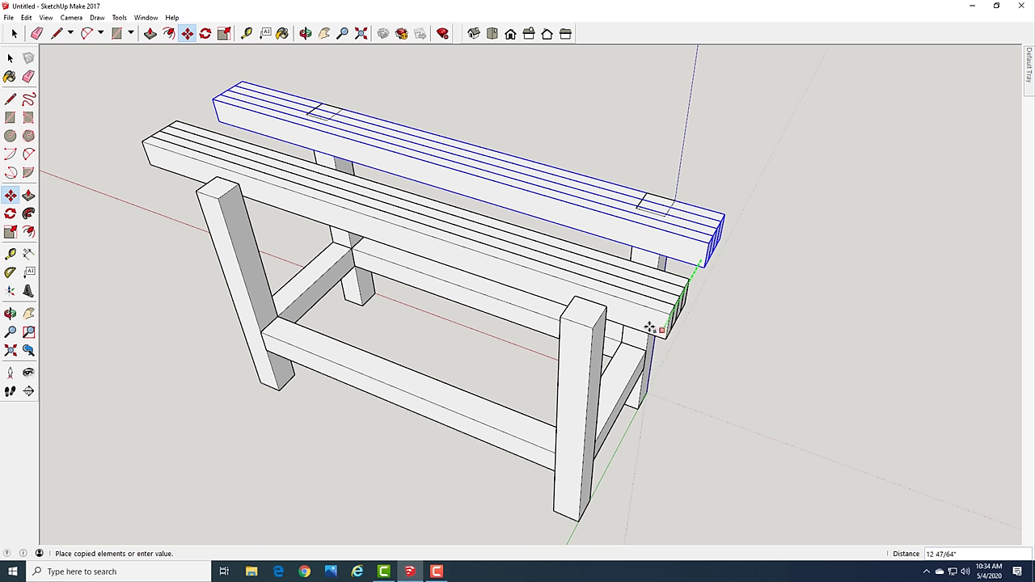
type("6")
key("Return")
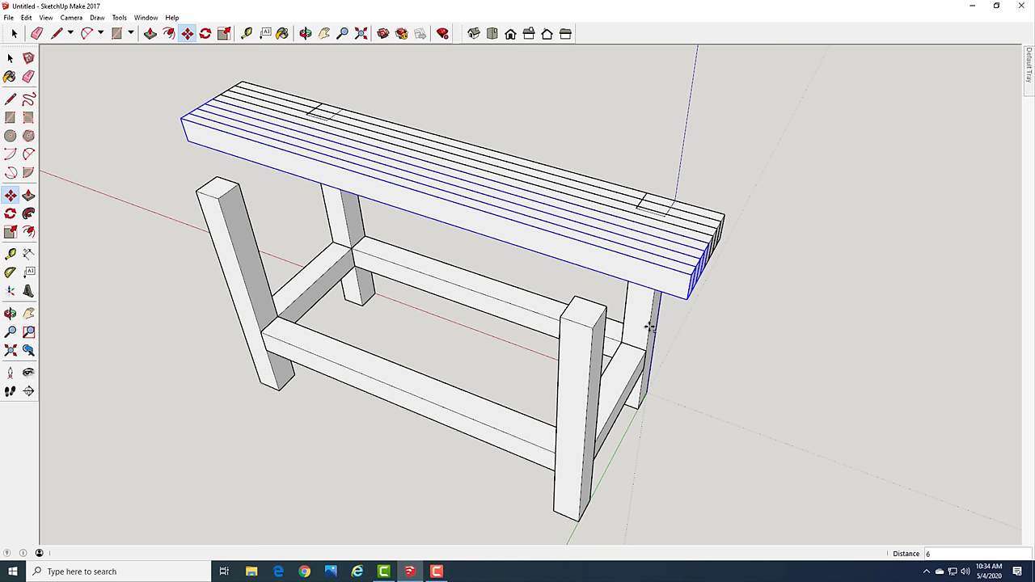
key("space")
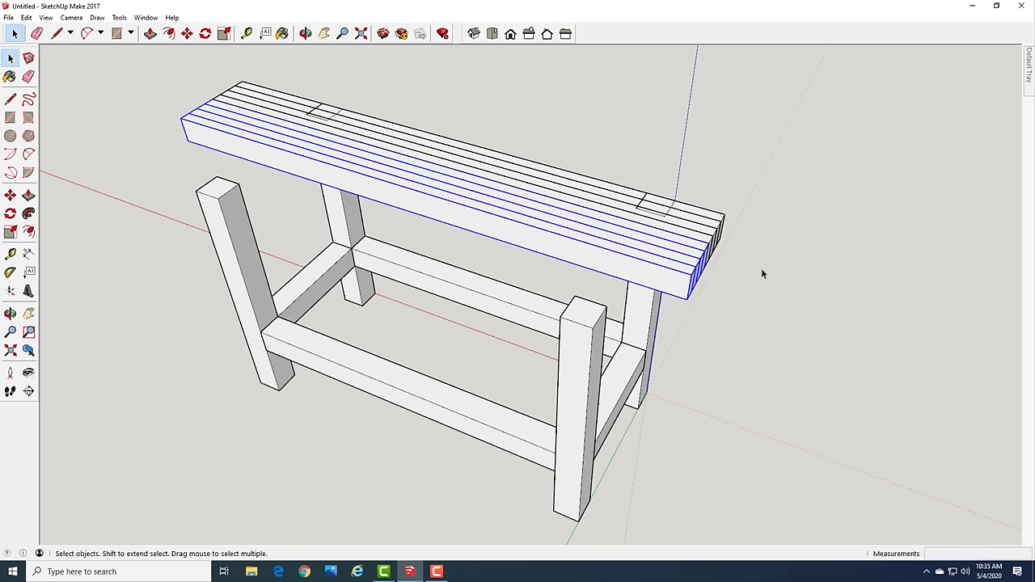
left_click(761, 273)
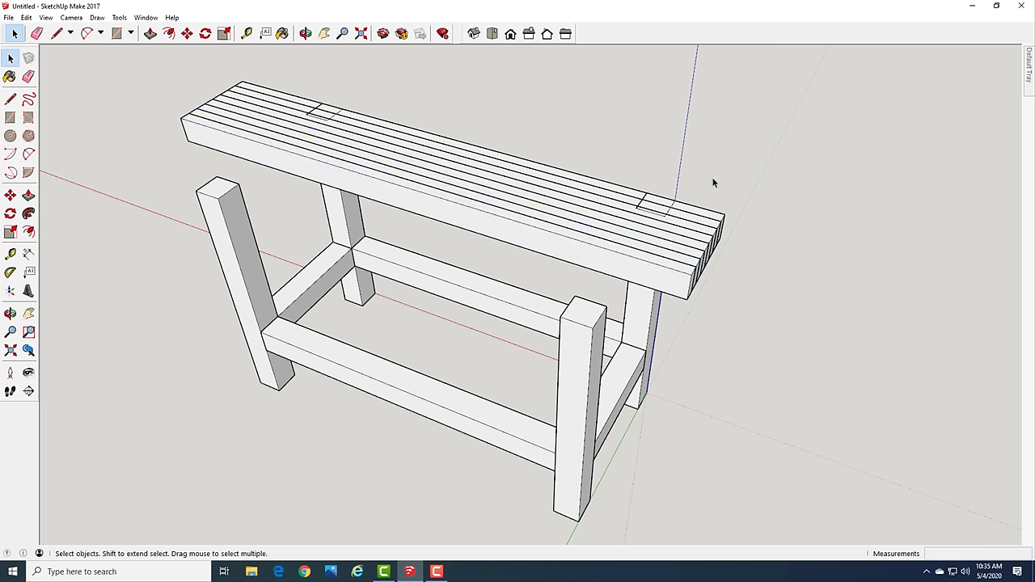
Copy all eight top boards 12 inches along green for a sixteen-board top
left_click_drag(690, 181, 761, 307)
left_click_drag(737, 267, 702, 222)
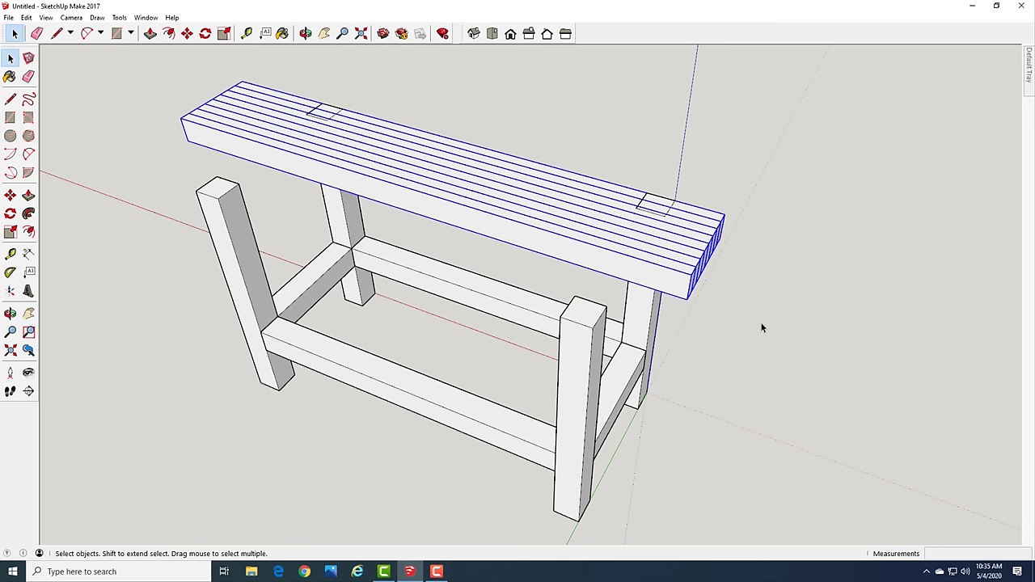
left_click_drag(748, 316, 684, 192)
key("m")
left_click(676, 288)
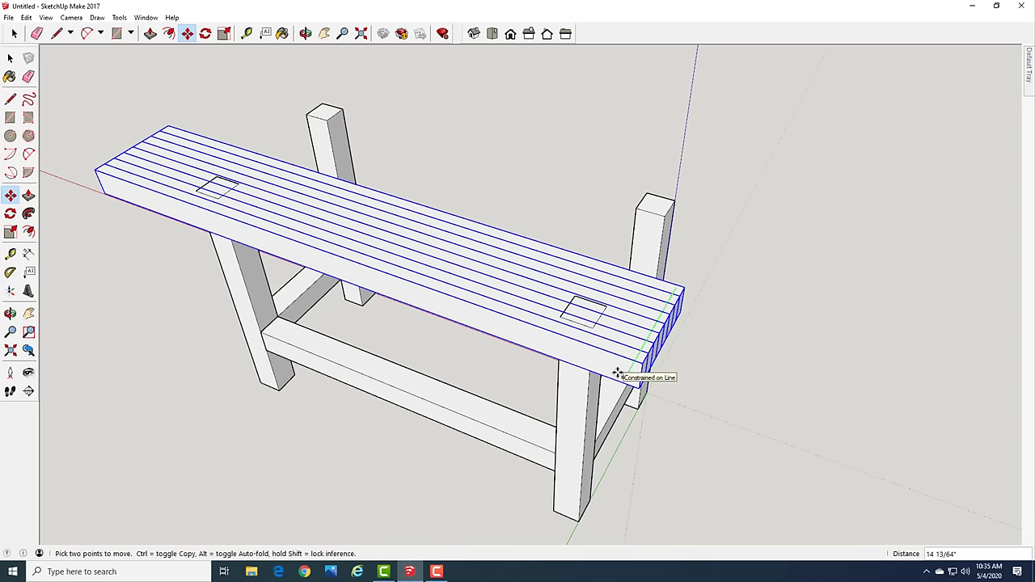
key("ctrl")
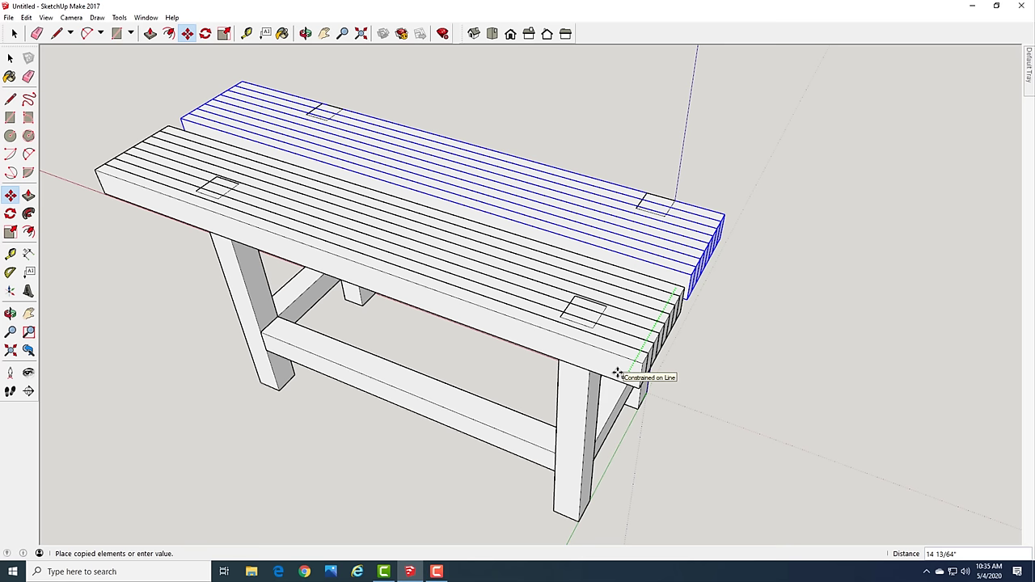
type("12")
key("Return")
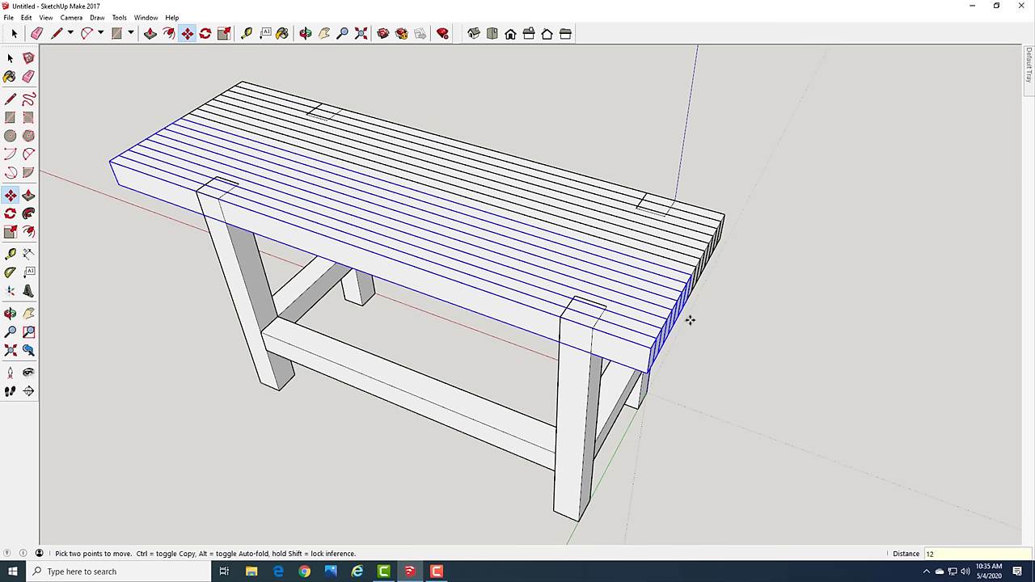
key("space")
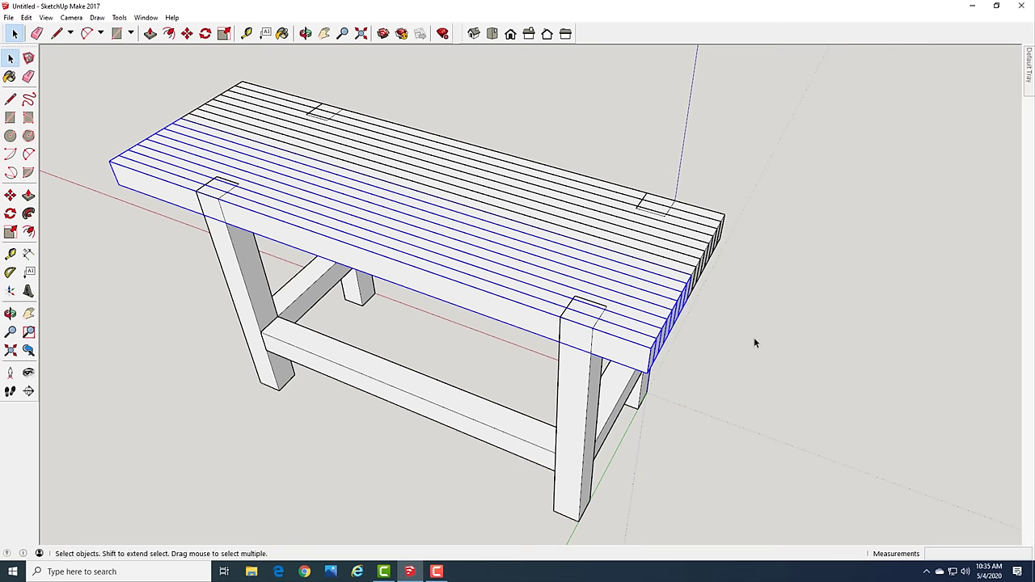
left_click(753, 342)
scroll(714, 285, "down", 1)
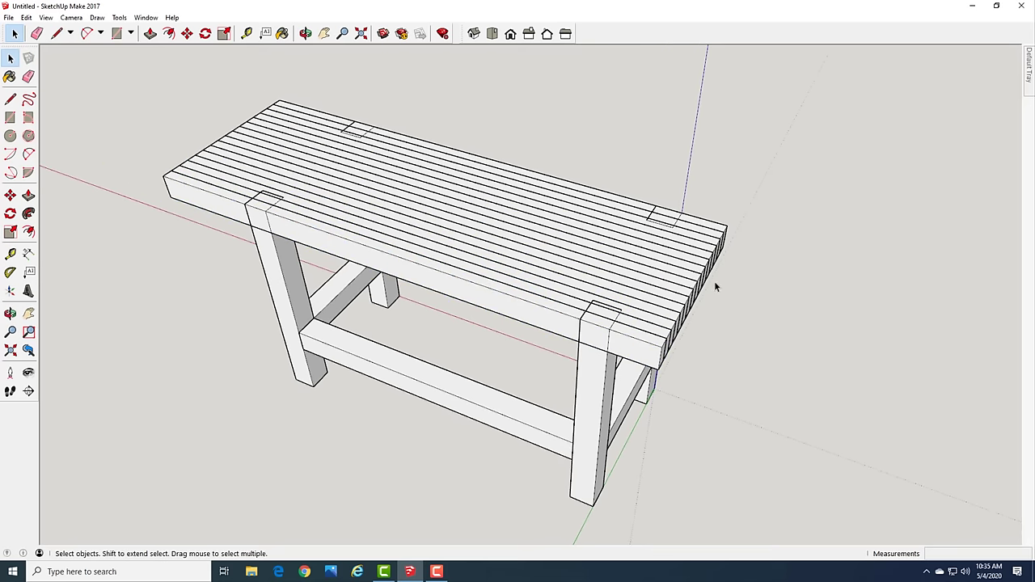
middle_click_drag(751, 331, 587, 349)
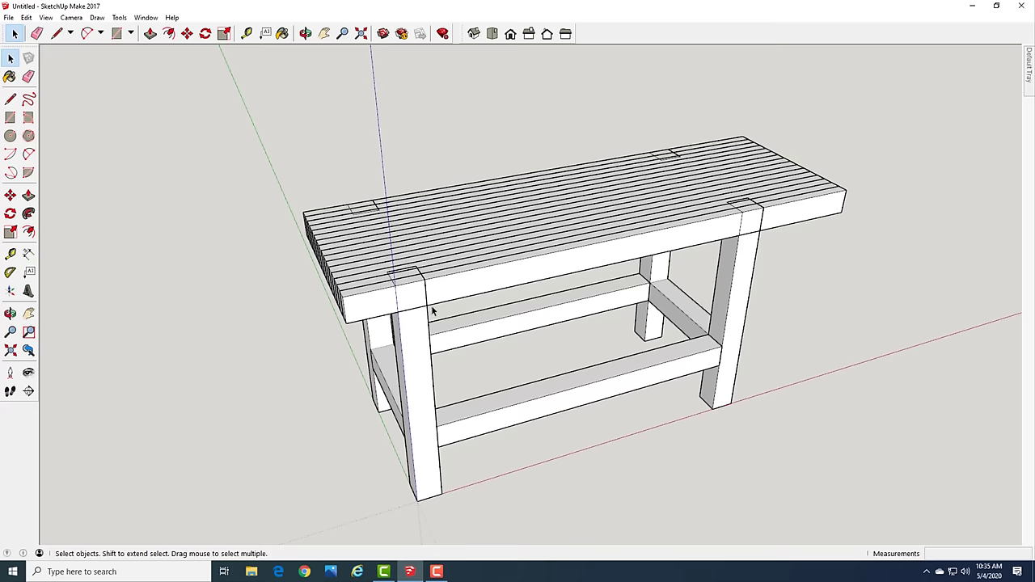
middle_click_drag(267, 341, 547, 330)
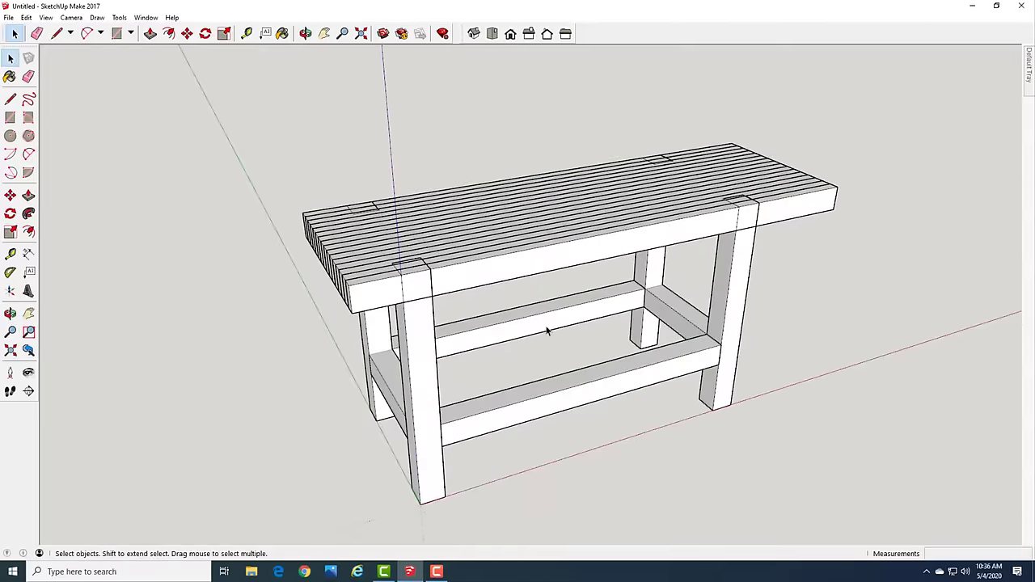
middle_click_drag(825, 331, 665, 385)
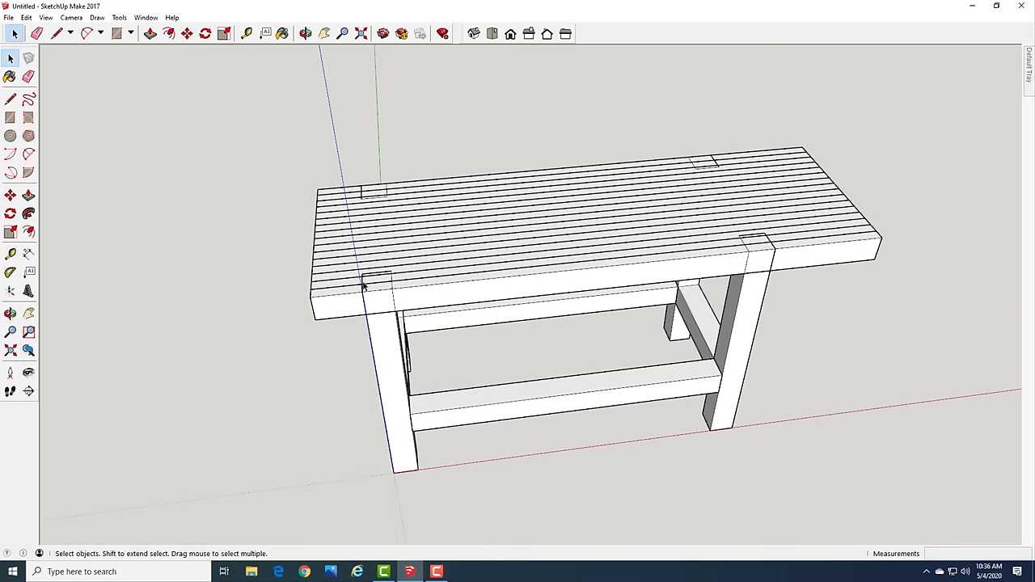
scroll(373, 291, "up", 5)
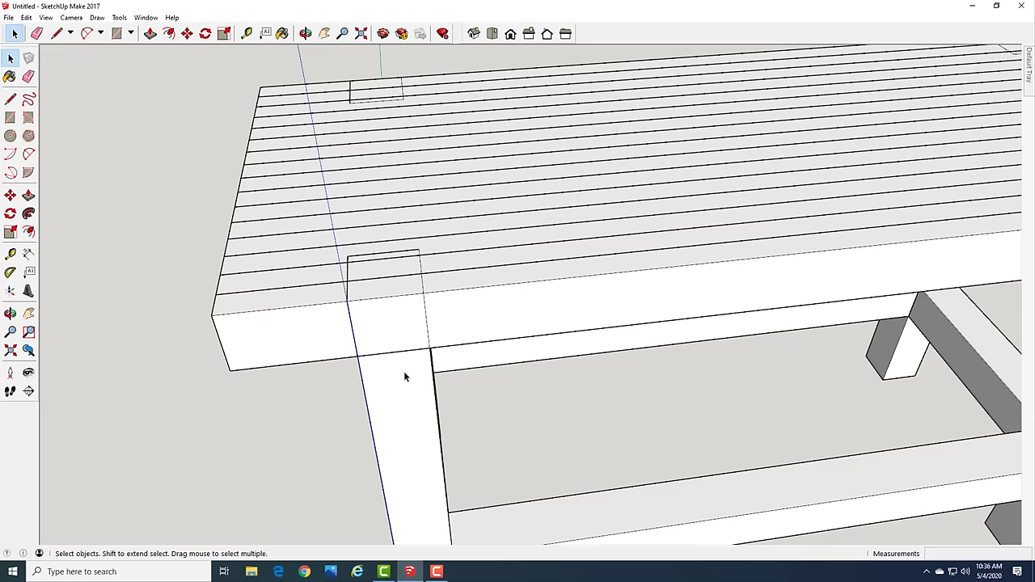
Inside the leg group, close a face on the leg top and push it down 3 1/2"
middle_click_drag(420, 393, 331, 351)
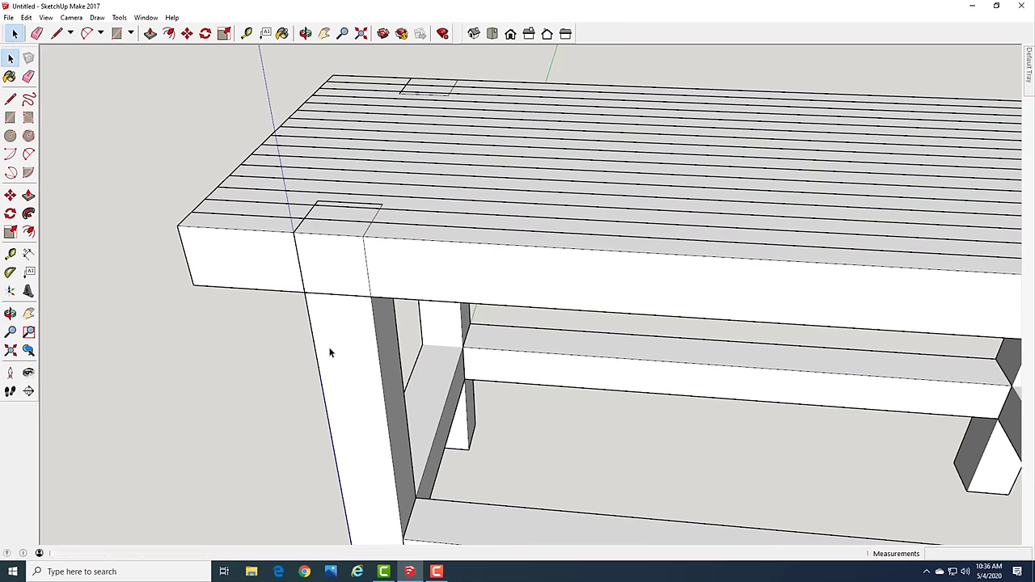
double_click(341, 307)
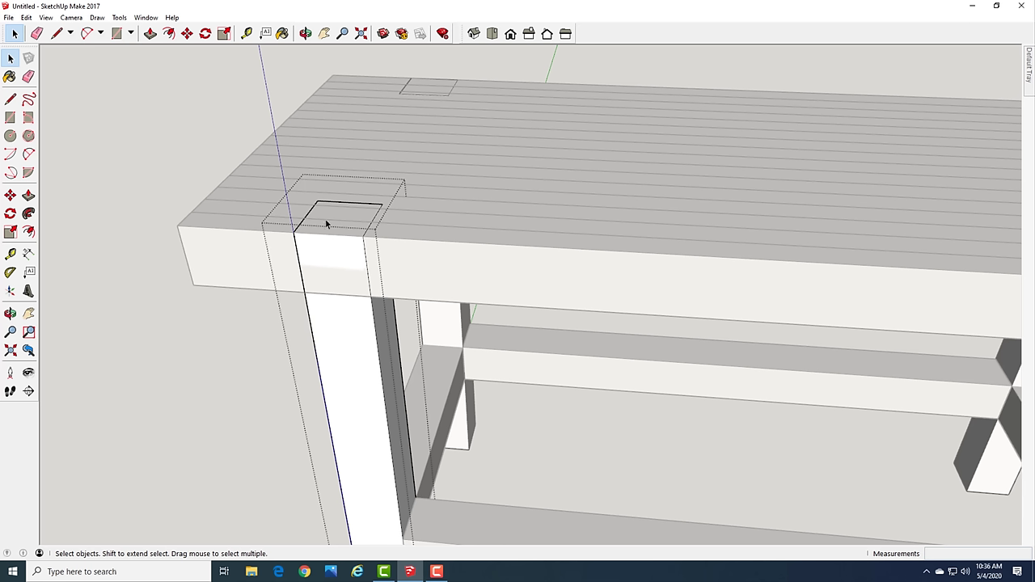
key("l")
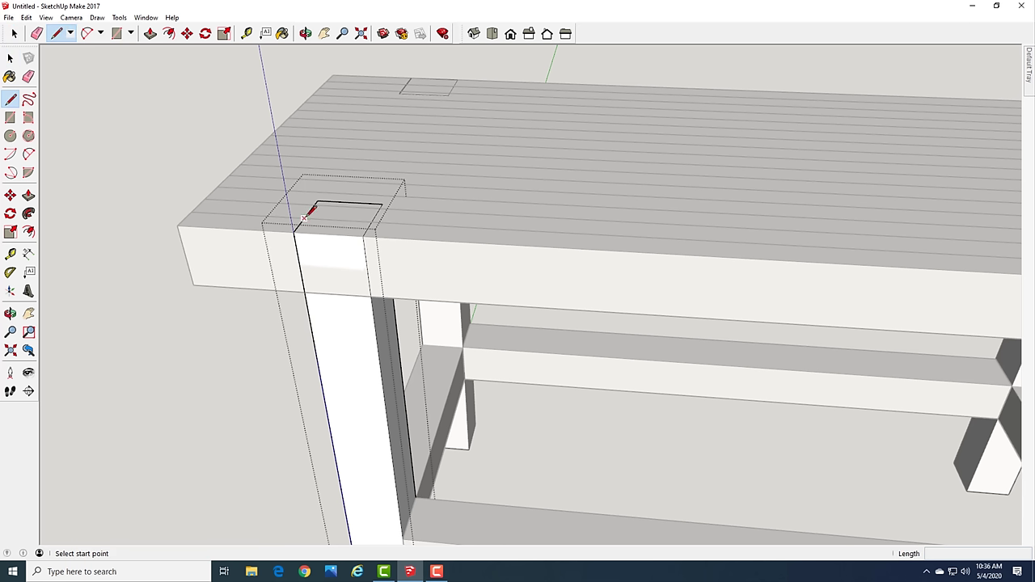
left_click(303, 218)
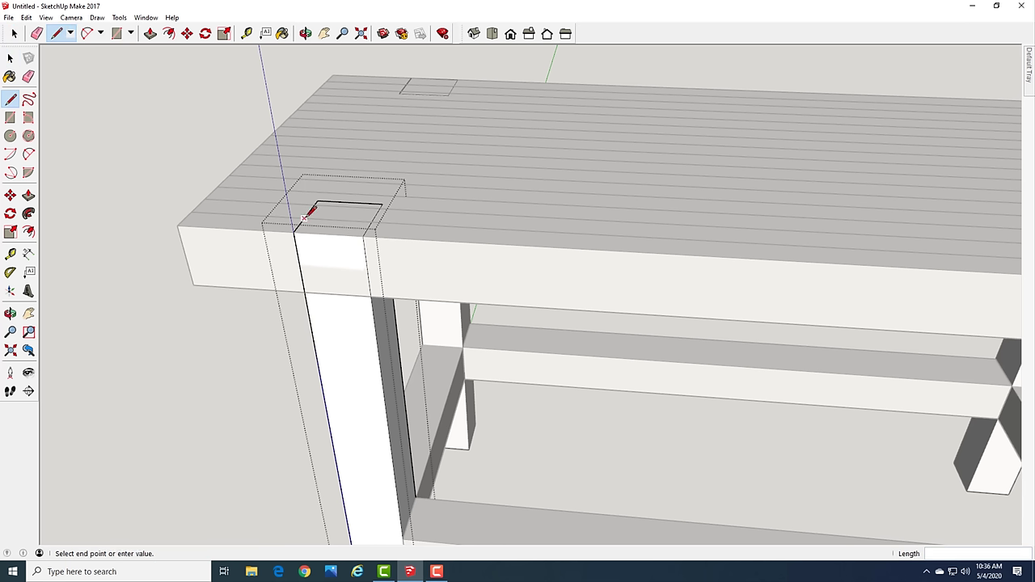
left_click(376, 213)
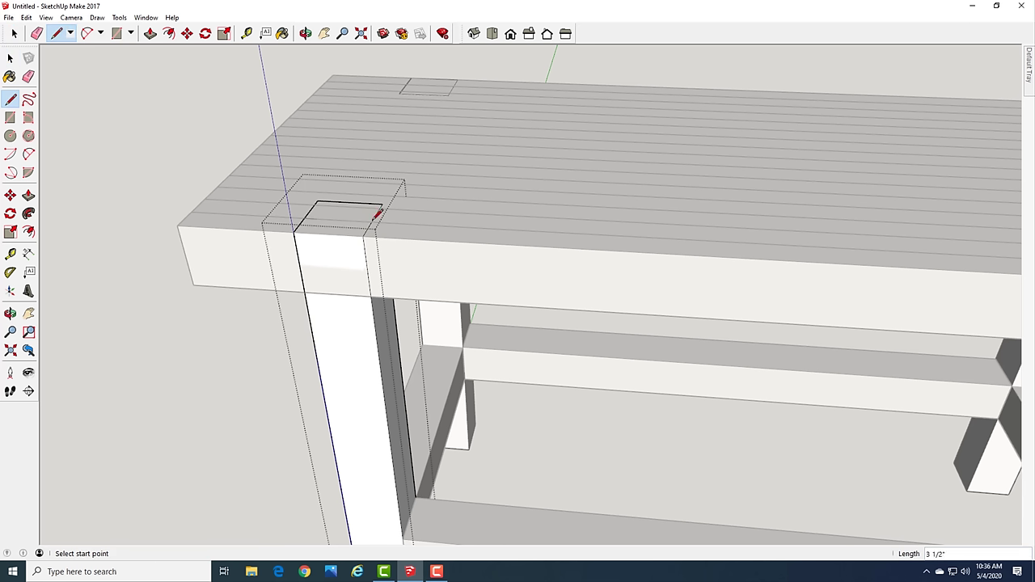
key("p")
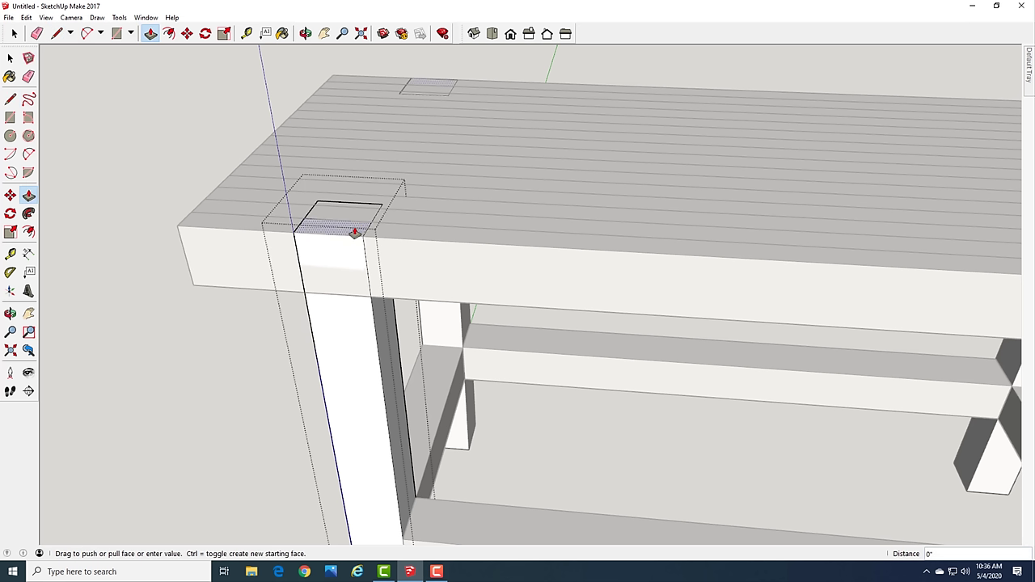
left_click_drag(354, 232, 467, 305)
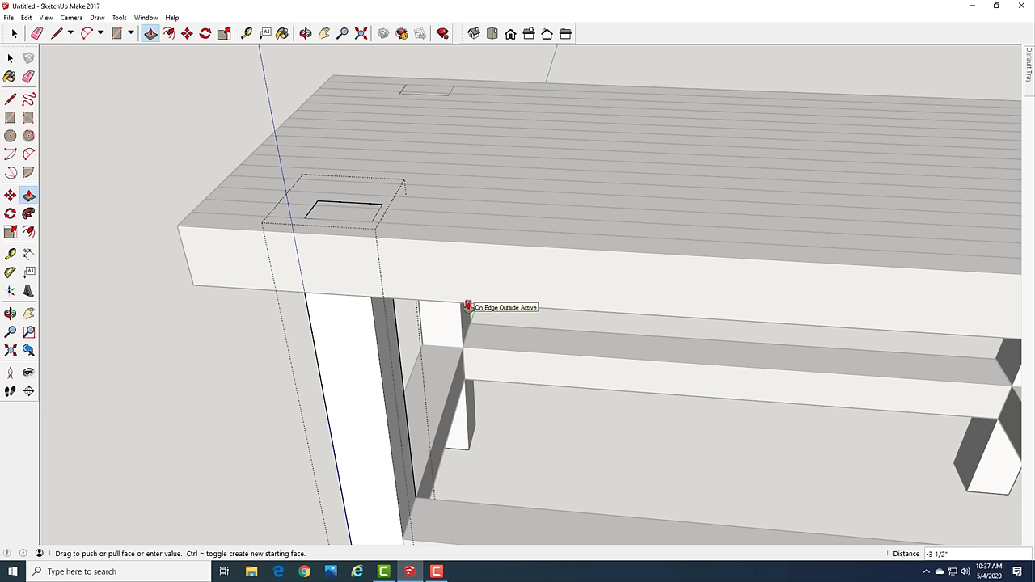
left_click_drag(467, 308, 389, 299)
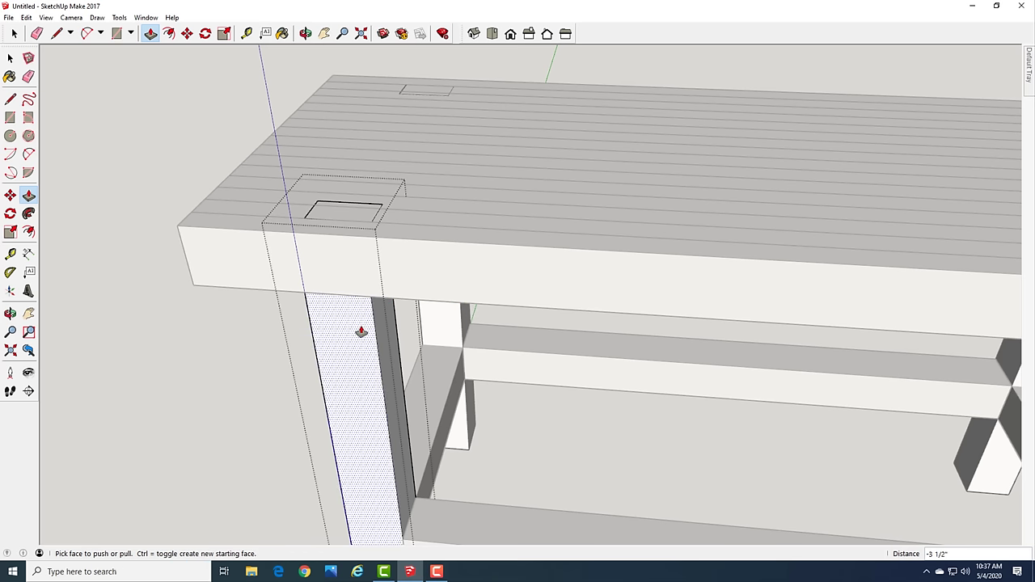
key("space")
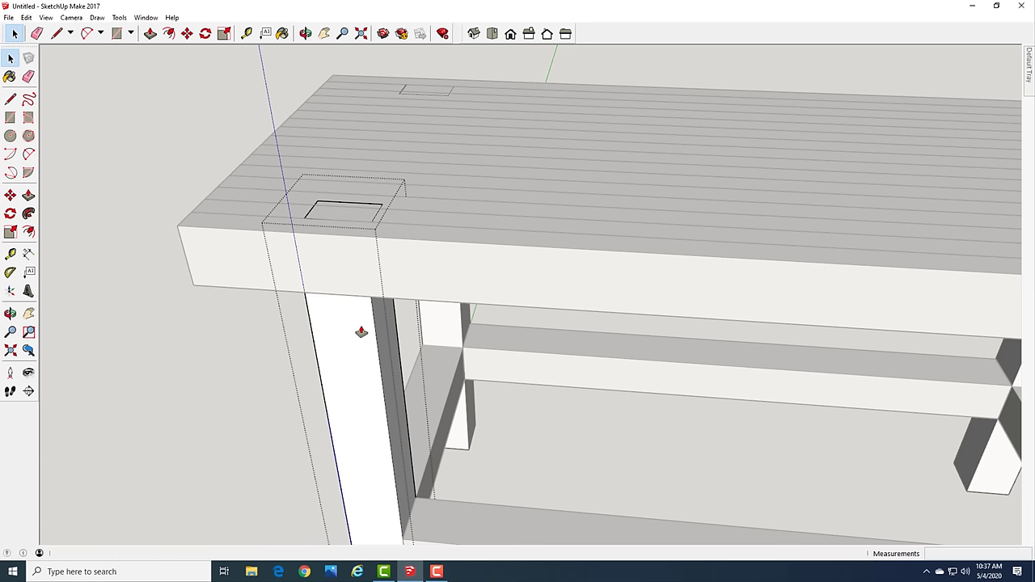
left_click(231, 324)
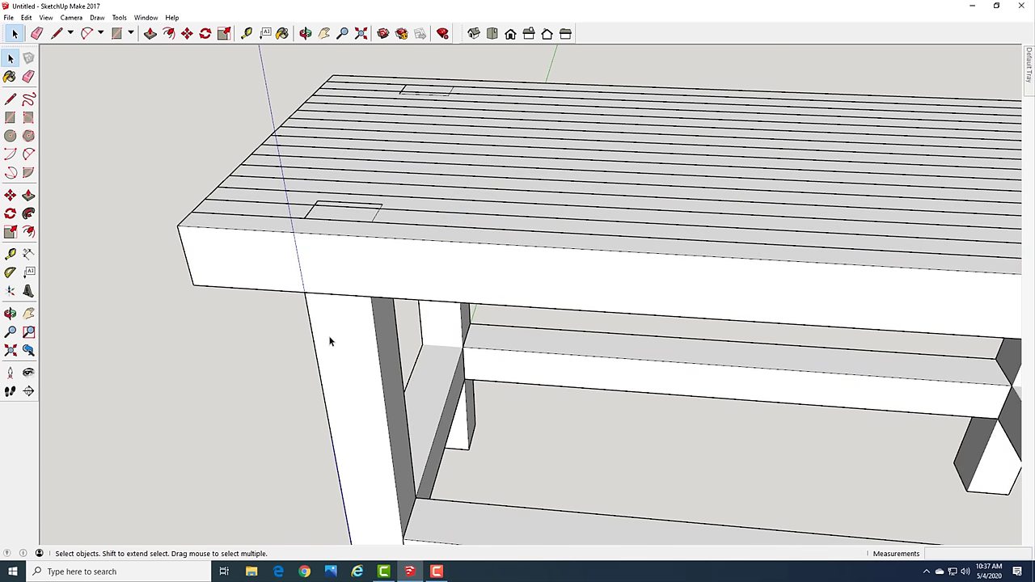
key("m")
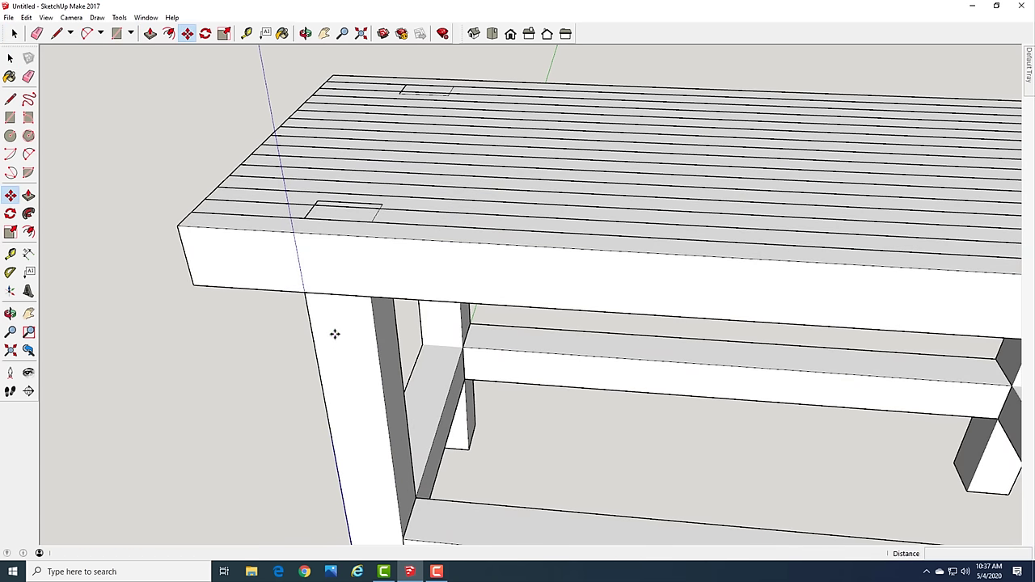
left_click(335, 334)
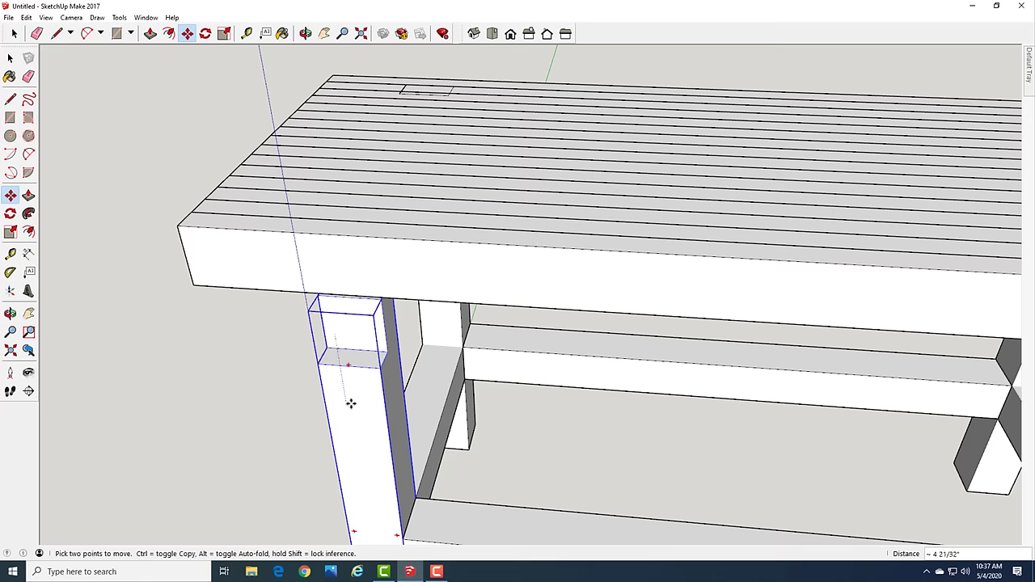
key("Escape")
key("space")
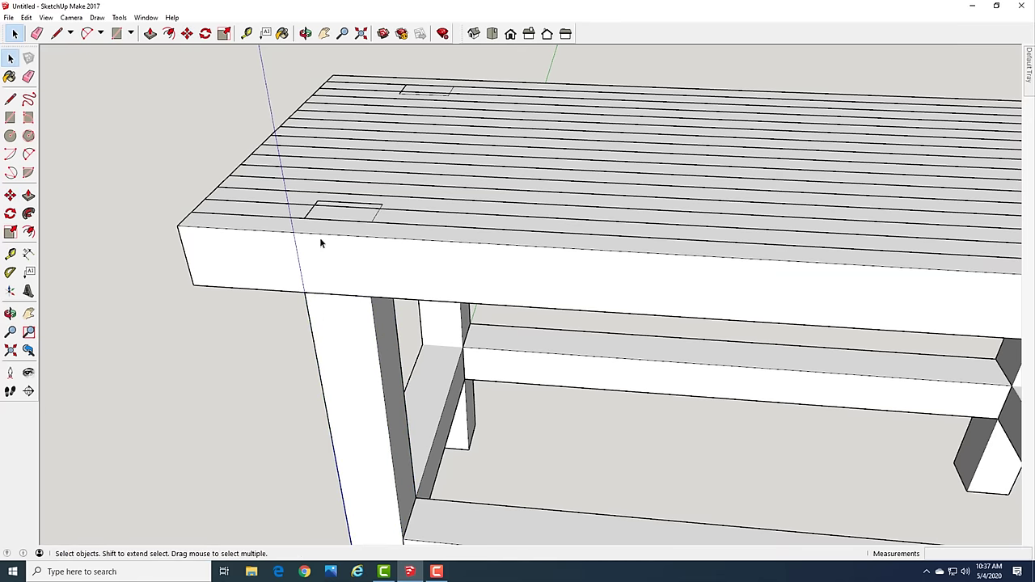
Split the leg's top rectangle with a line and push the small face down 3 1/2"
double_click(338, 341)
mouse_move(350, 258)
middle_mouse_down()
mouse_move(356, 298)
mouse_move(350, 276)
middle_mouse_up()
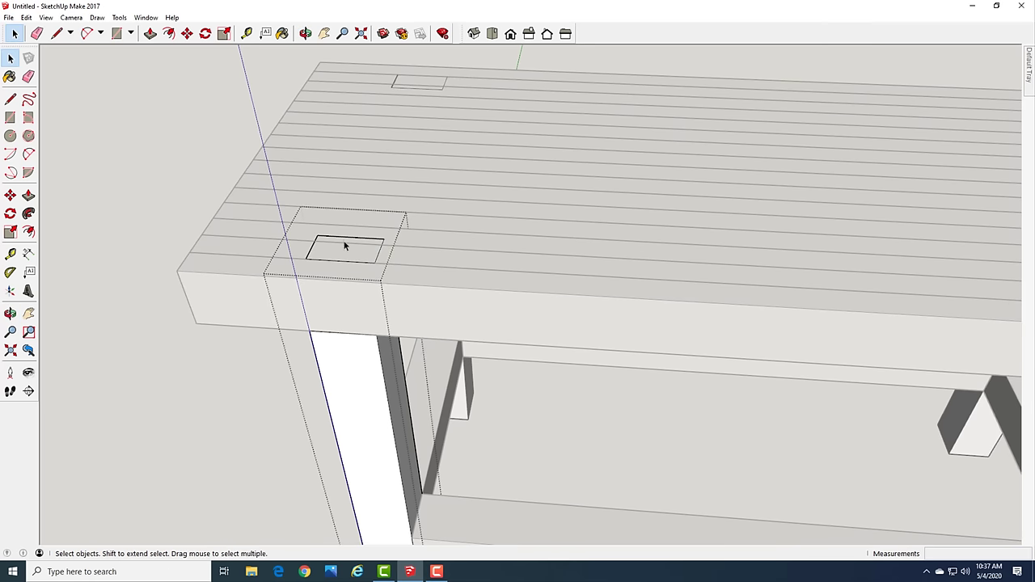
key("l")
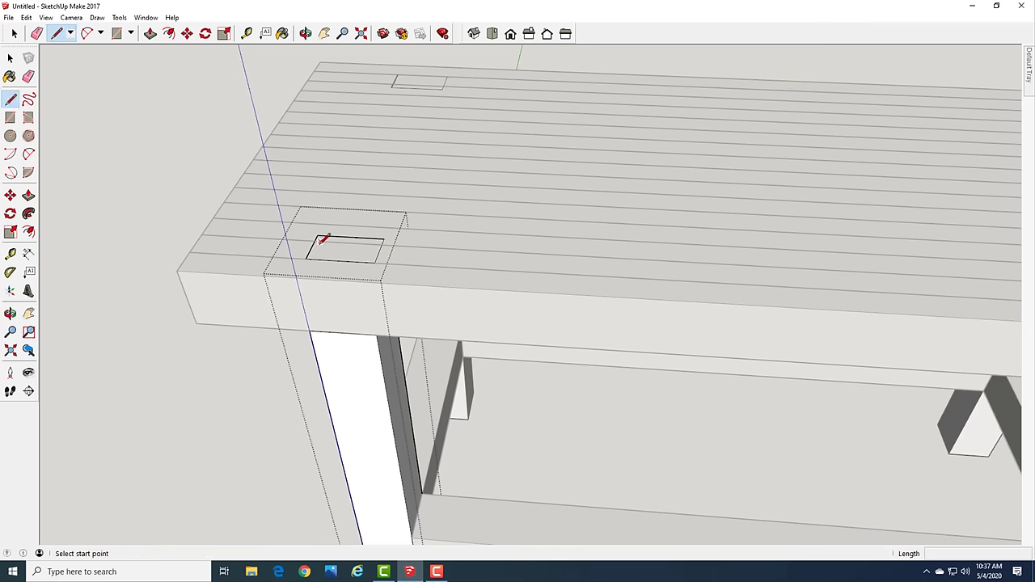
left_click(315, 239)
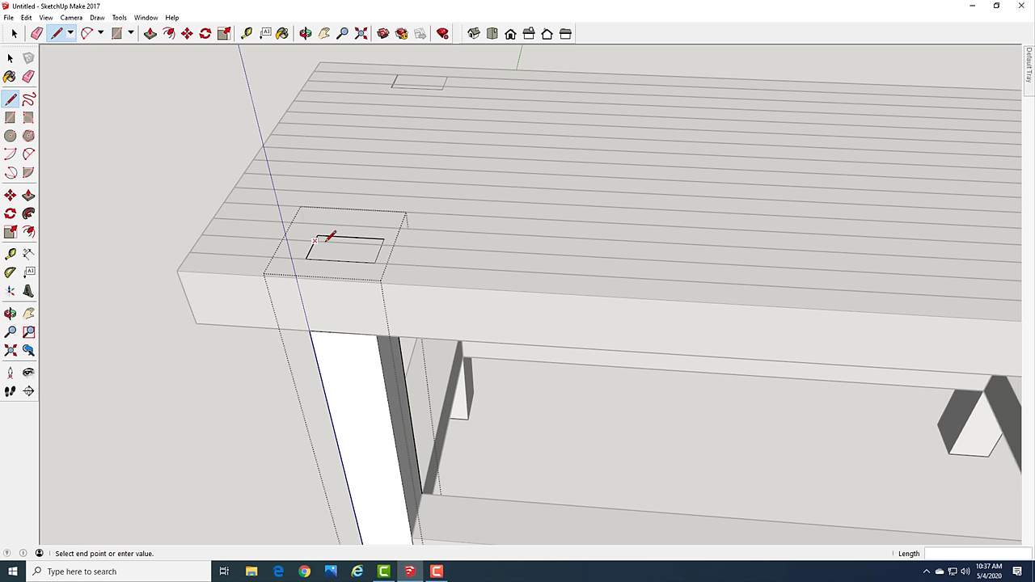
left_click(382, 243)
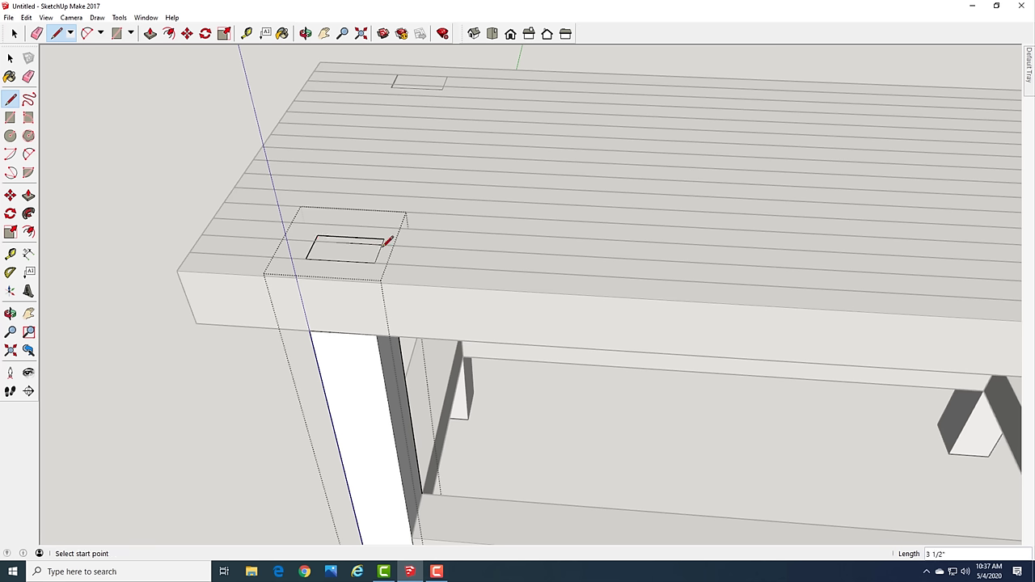
key("p")
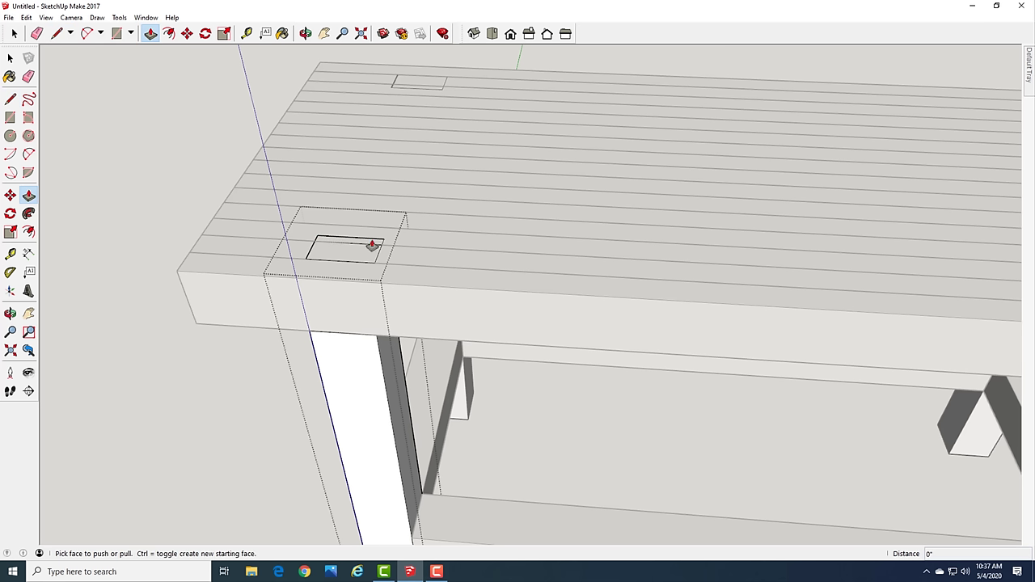
left_click(372, 244)
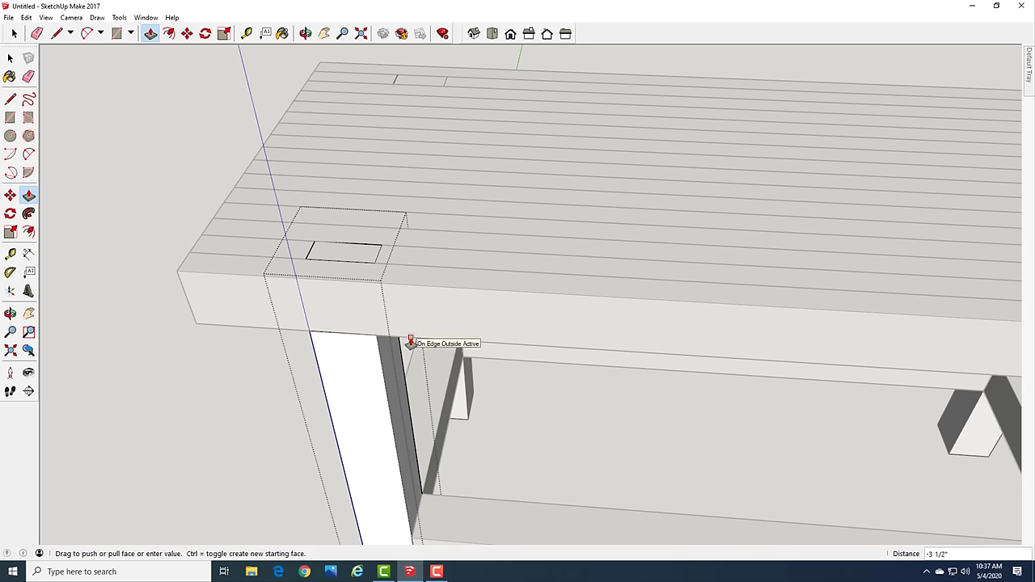
left_click(410, 344)
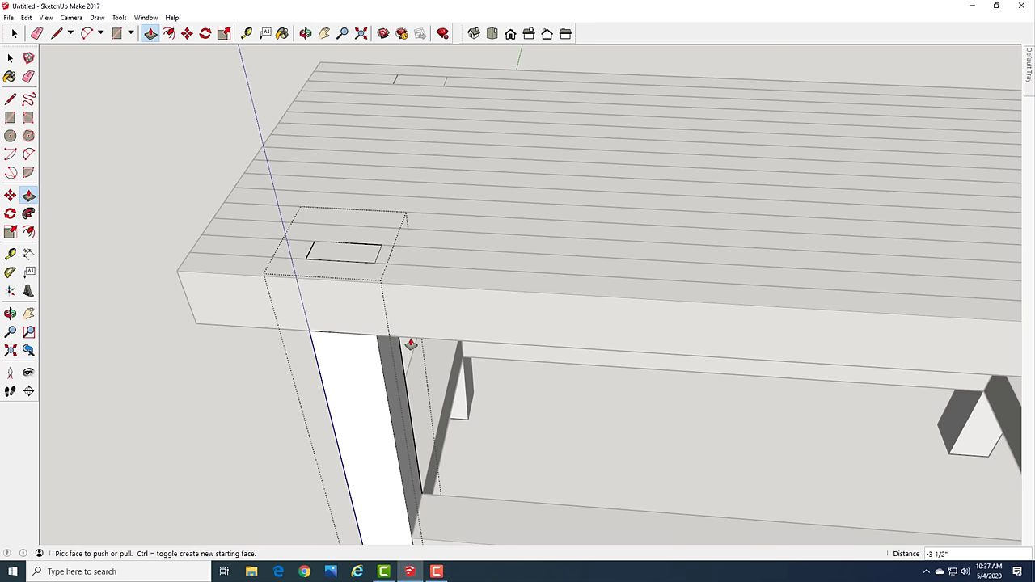
key("space")
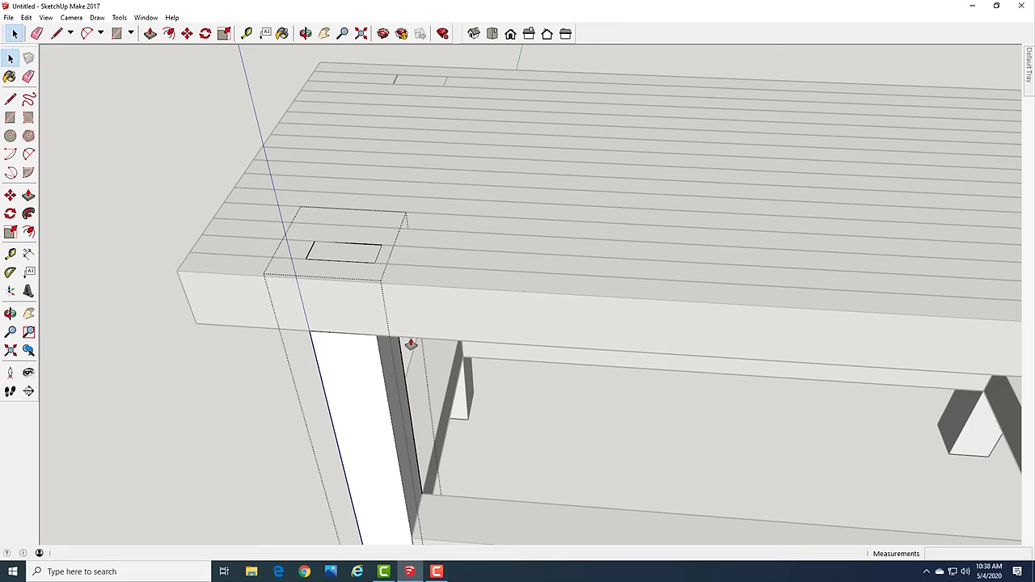
left_click(257, 364)
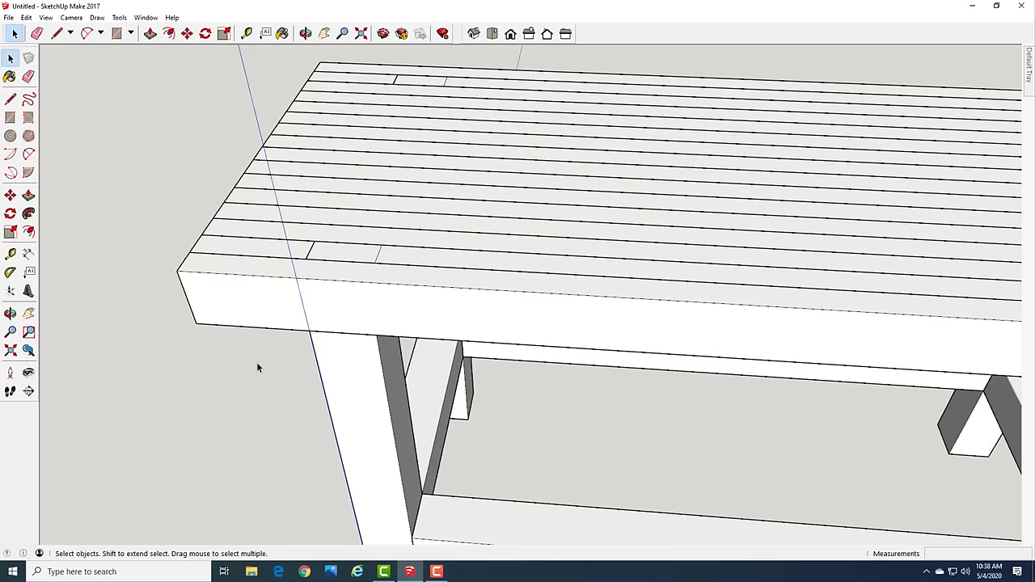
Move the front leg down along the blue axis to expose its tenon
scroll(267, 368, "down", 2)
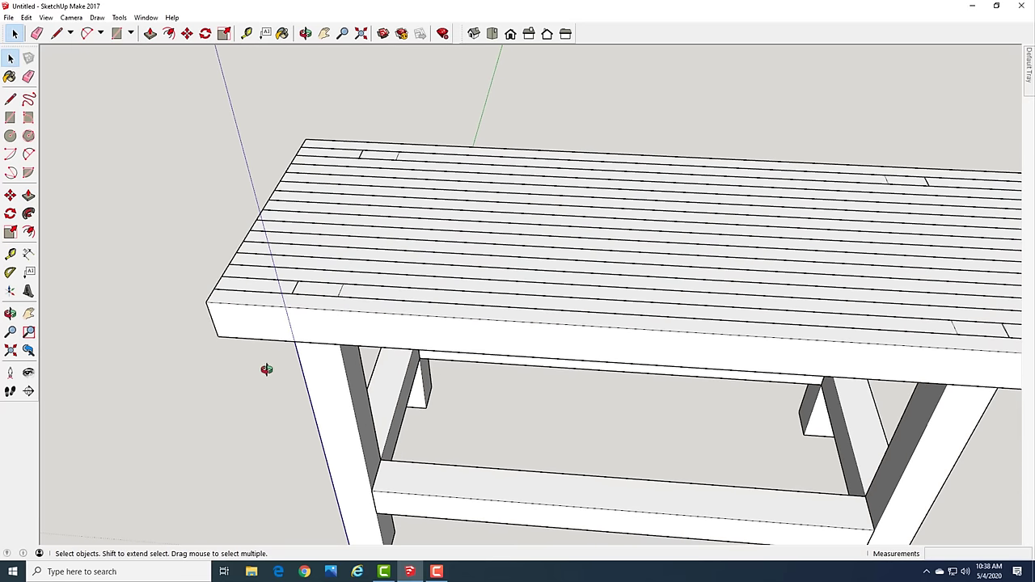
middle_click_drag(267, 368, 533, 288)
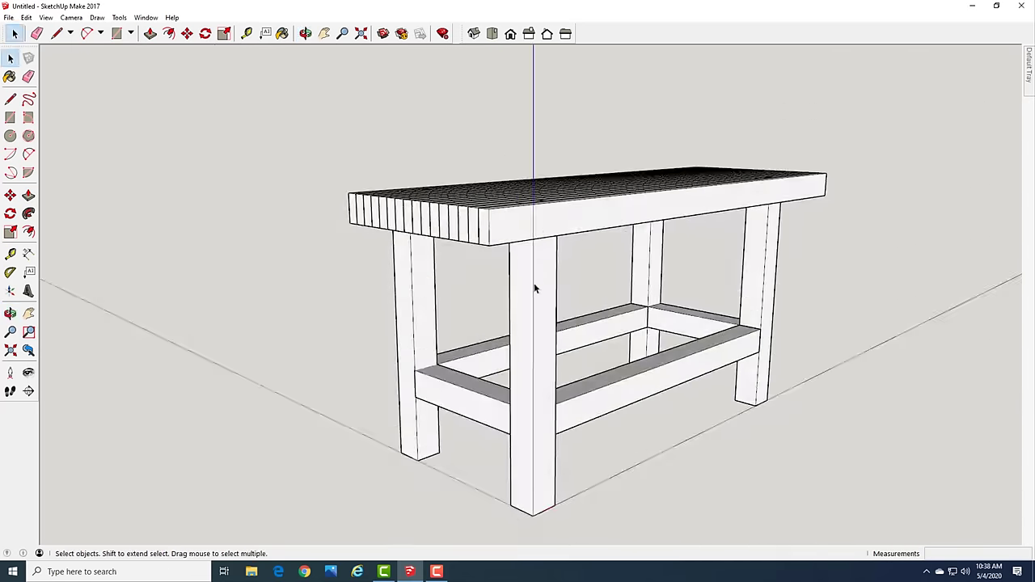
key("m")
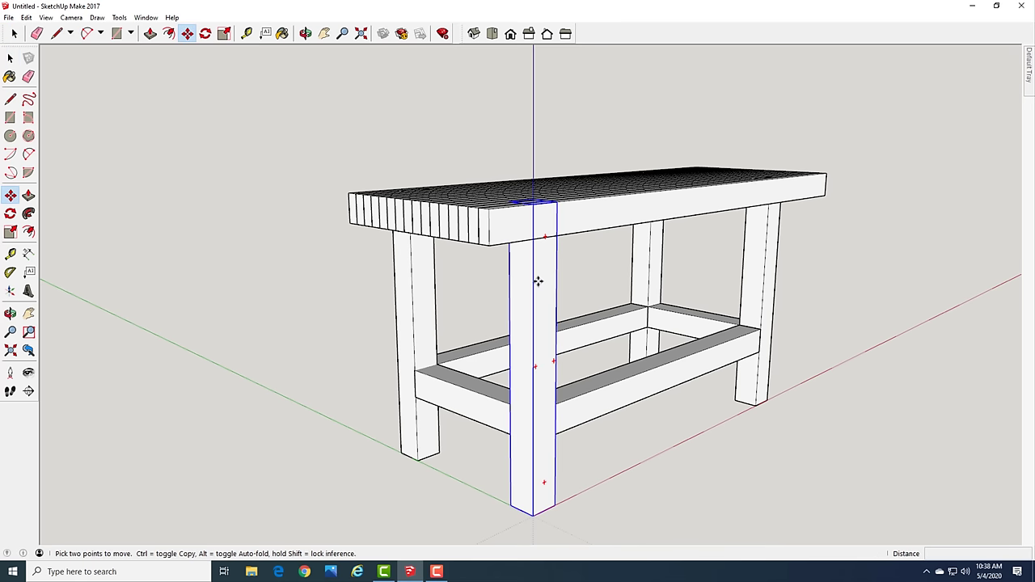
left_click(537, 281)
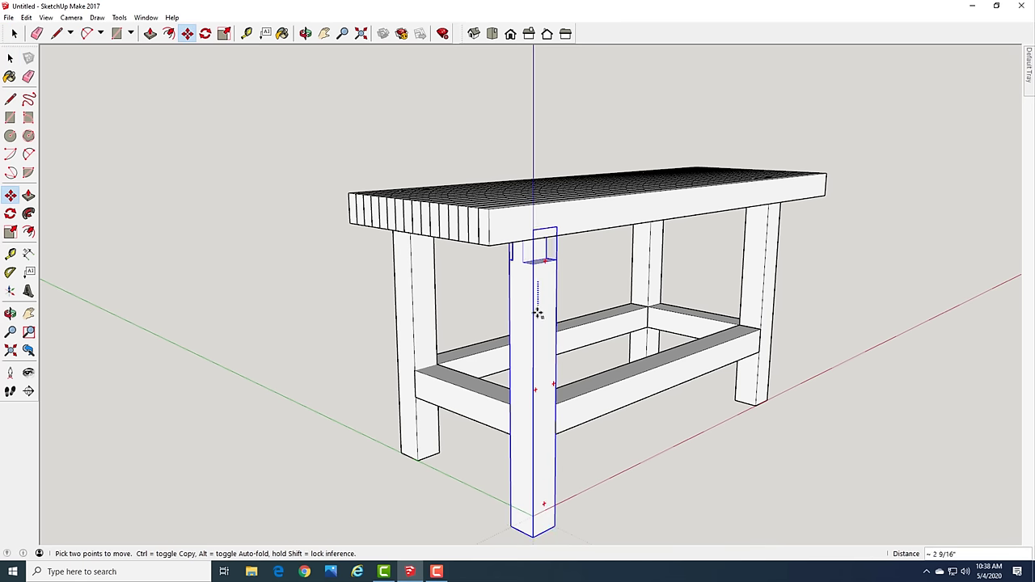
left_click(525, 357)
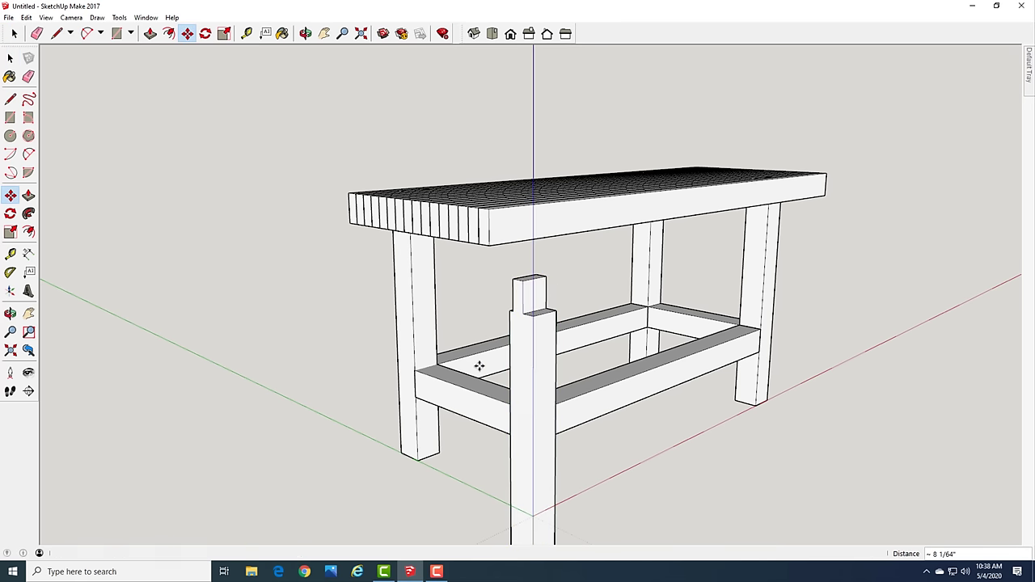
middle_click_drag(338, 372, 423, 402)
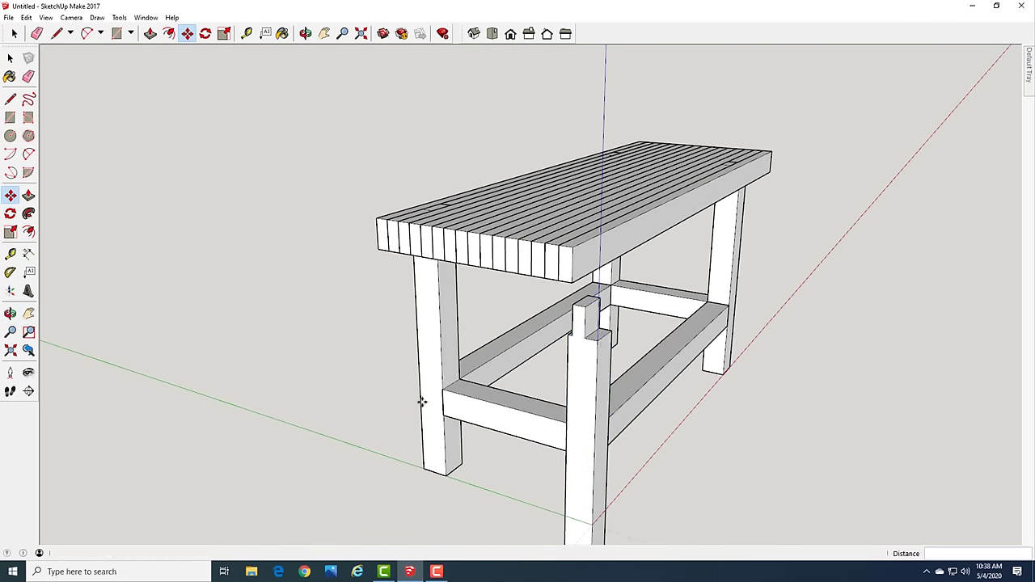
Undo the move so the leg sits back under the tabletop
key("m")
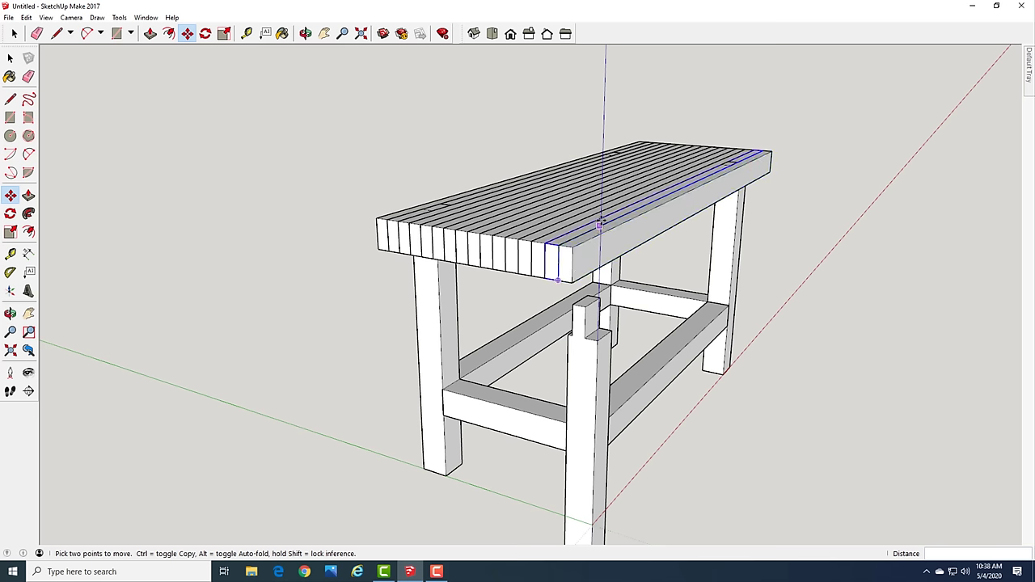
key("q")
key("Escape")
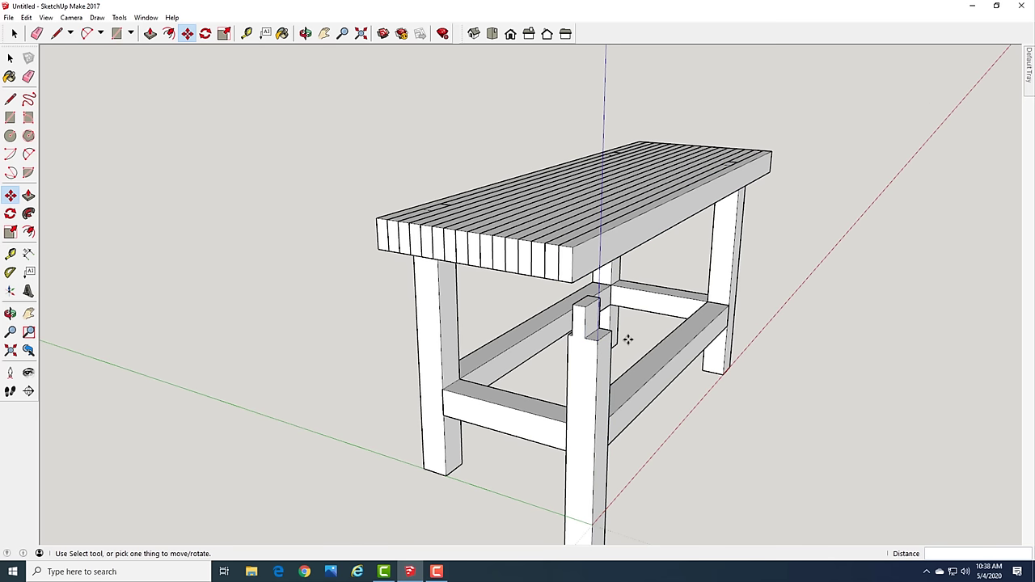
key("ctrl+z")
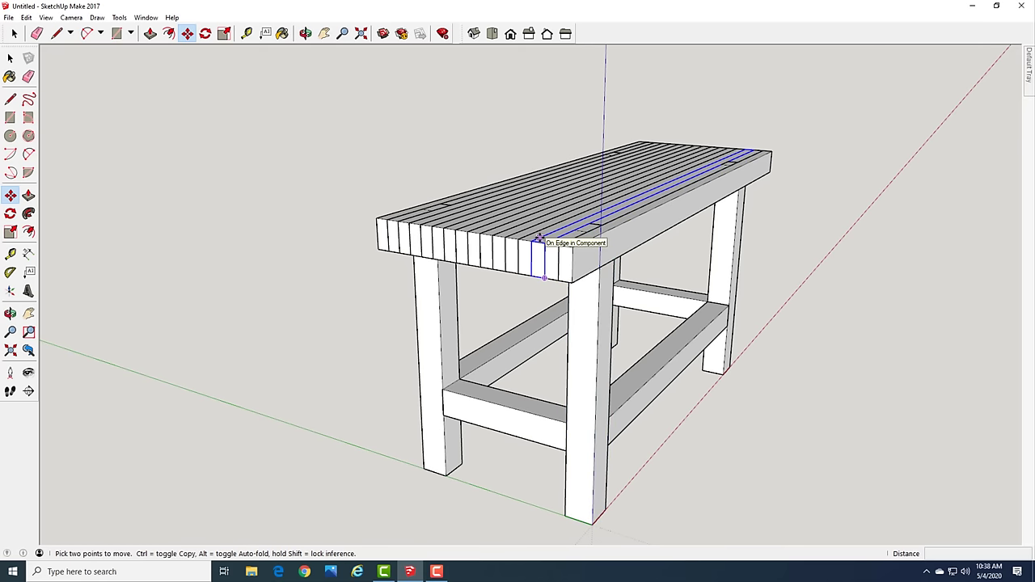
scroll(591, 240, "up", 5)
Select the two bench-top boards near the side edges and apply Make Unique
middle_click_drag(633, 272, 390, 374)
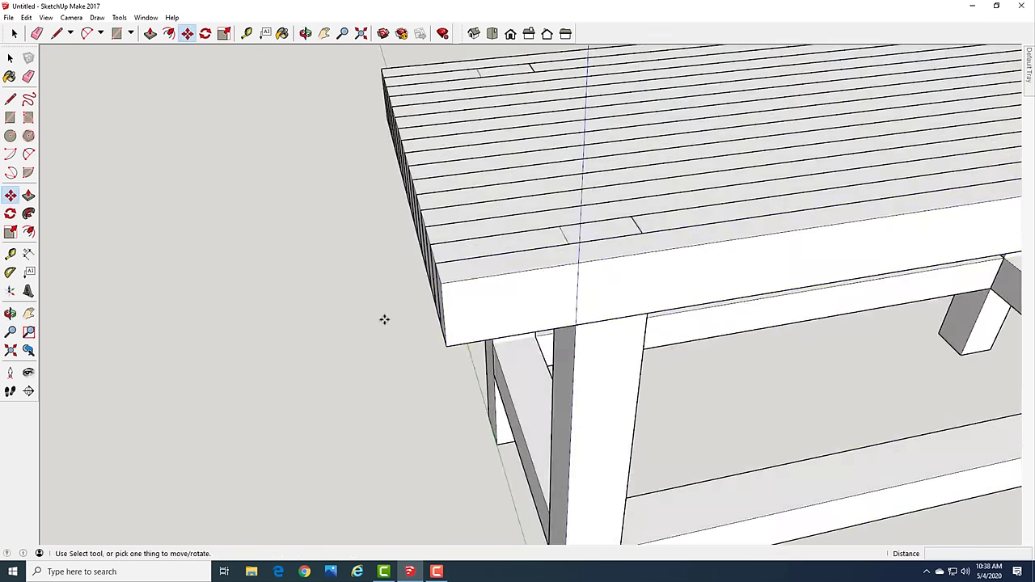
scroll(384, 319, "up", 1)
key("space")
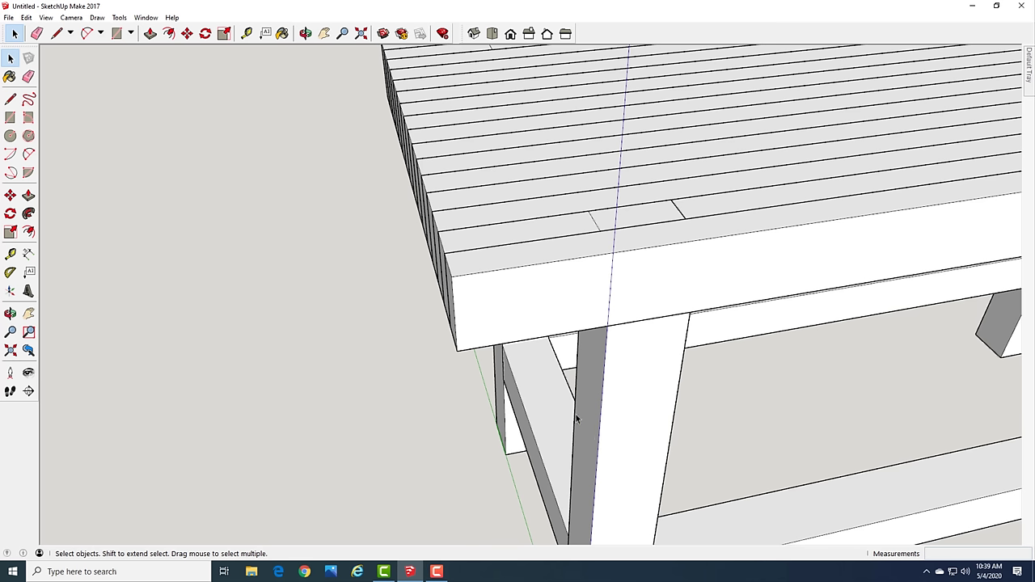
middle_click_drag(382, 423, 612, 448)
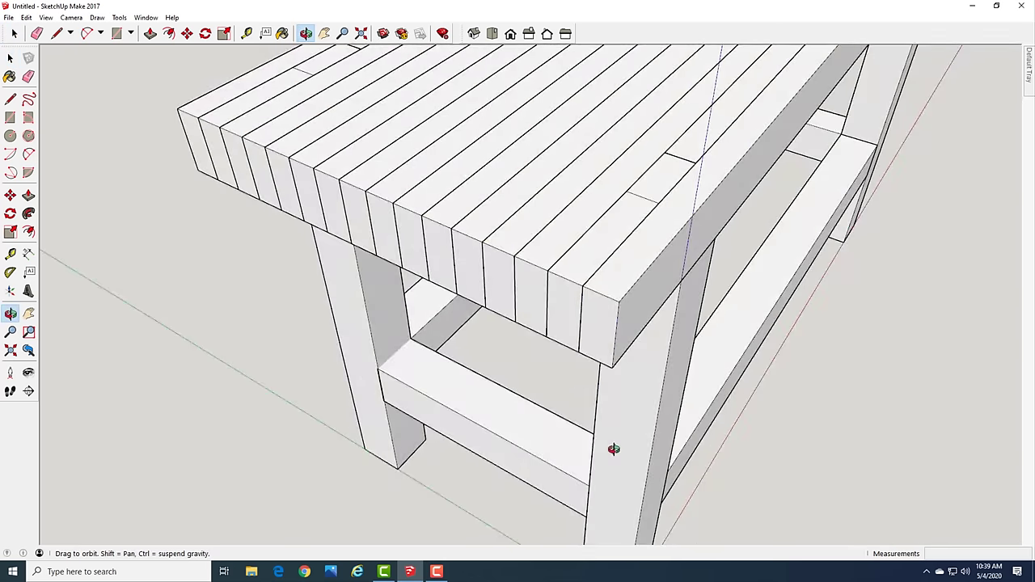
scroll(570, 319, "down", 2)
left_click(568, 317)
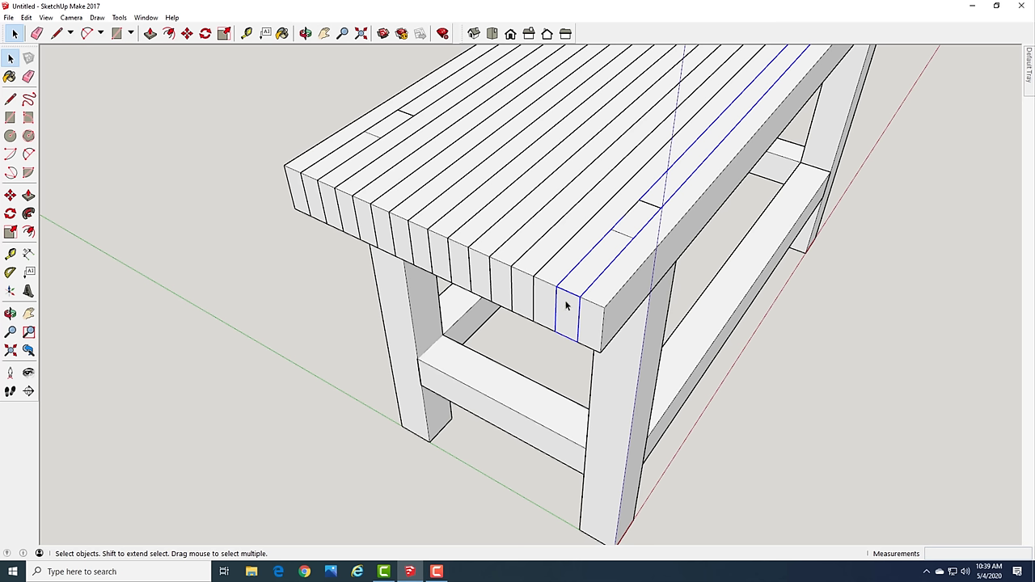
left_click(312, 204, "shift")
right_click(564, 310)
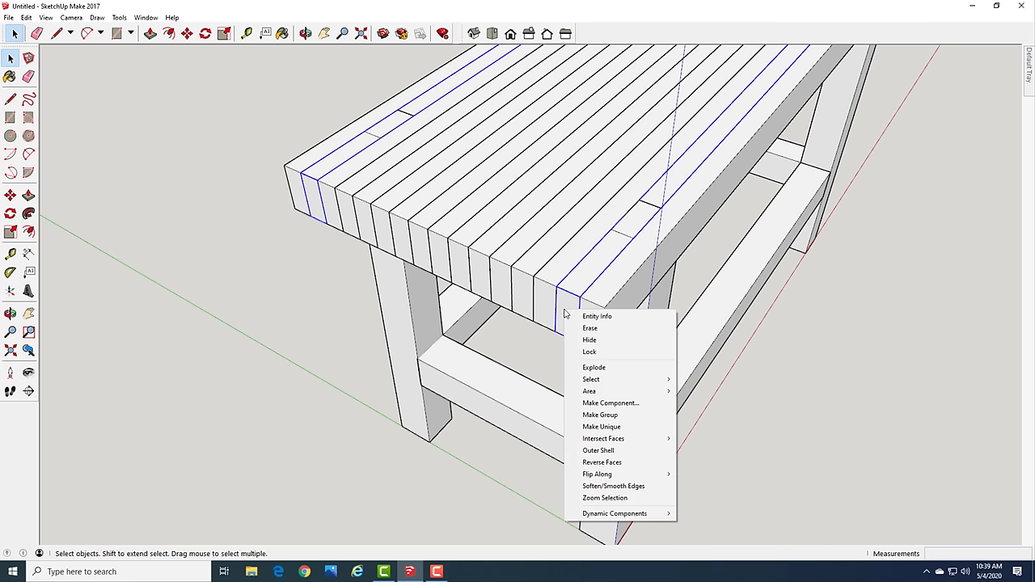
left_click(607, 429)
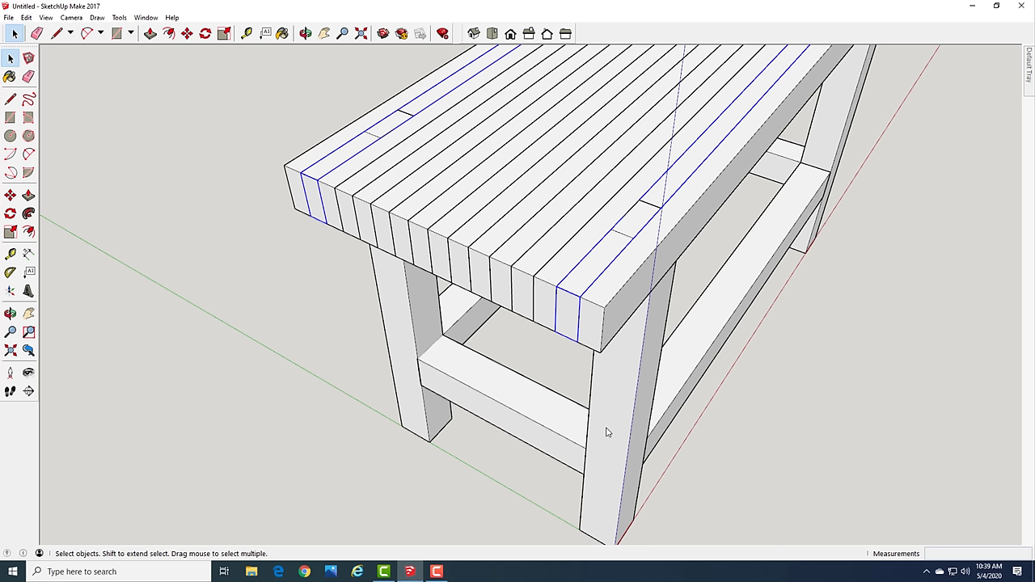
left_click(261, 377)
Inside the edge board, push its front end face back 9 1/2"
left_click(568, 318)
key("p")
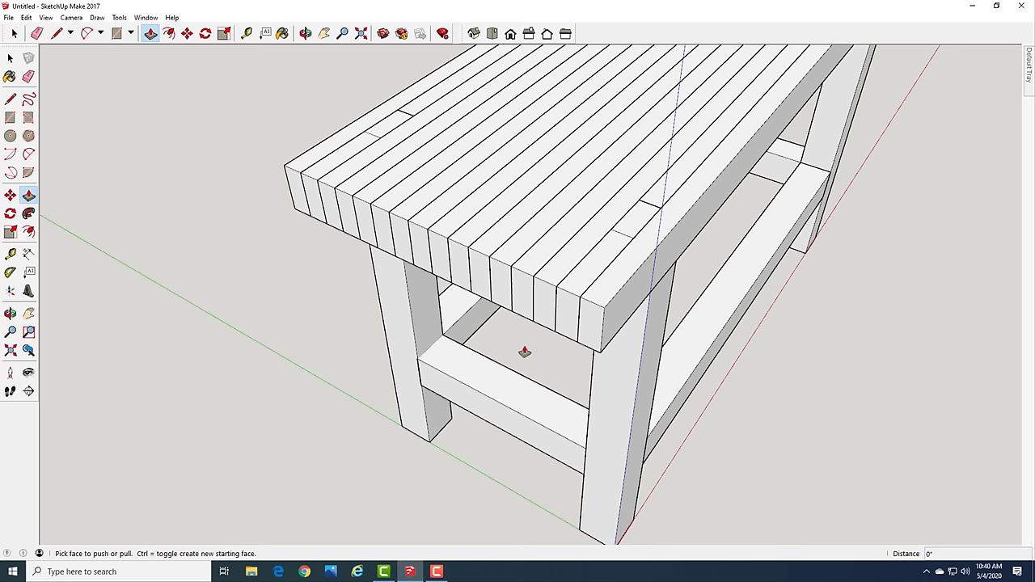
key("space")
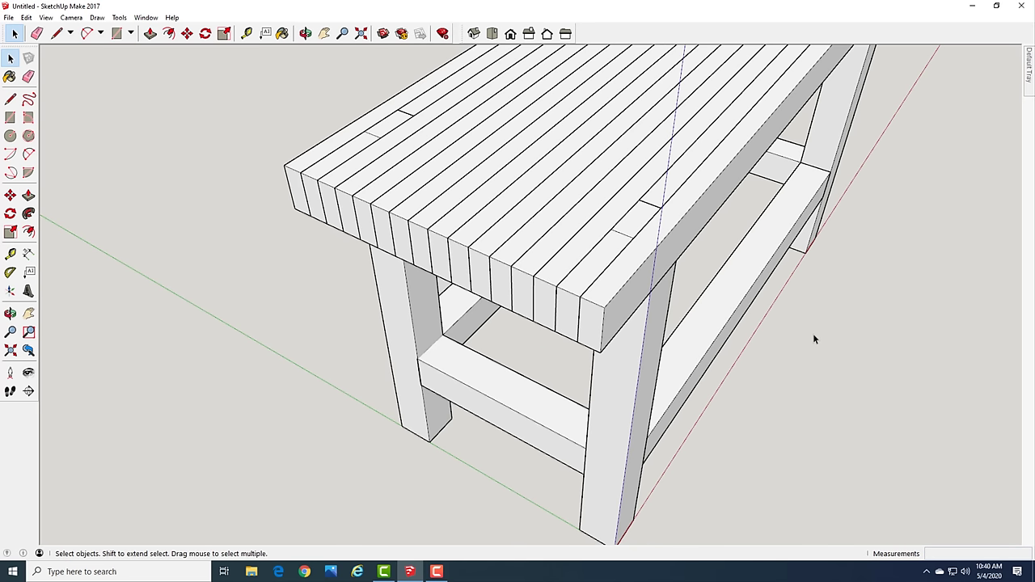
double_click(580, 283)
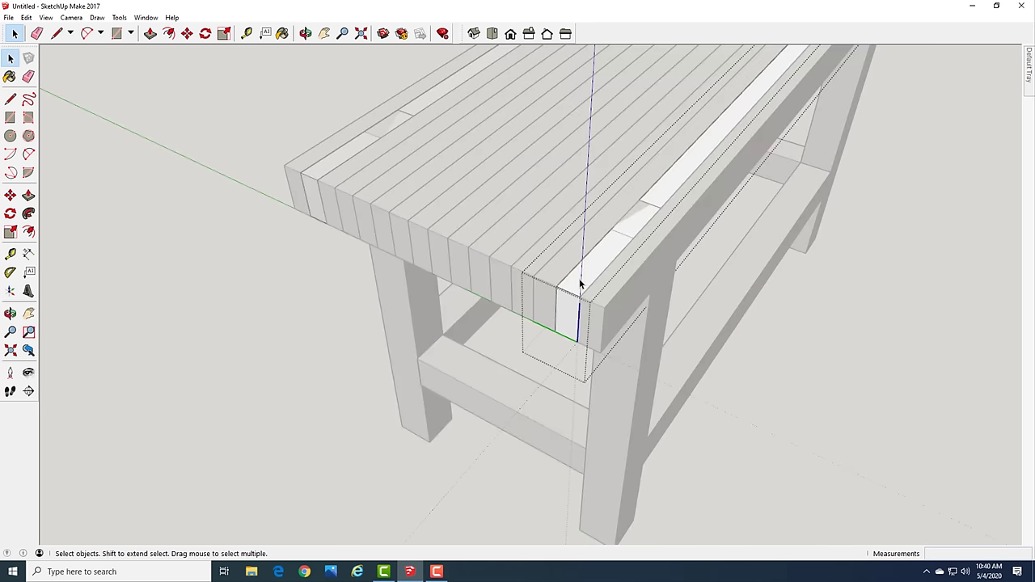
key("p")
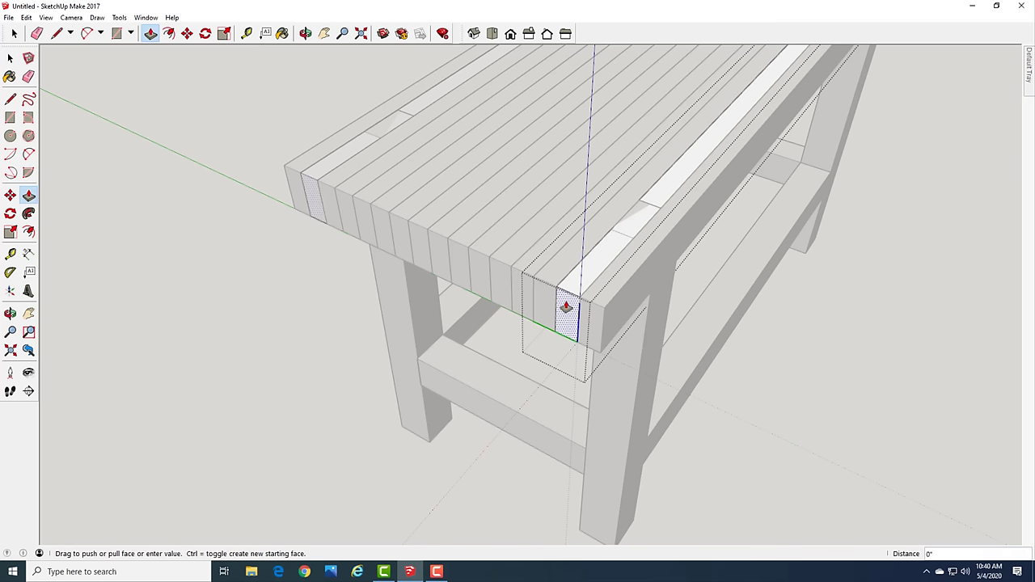
left_click_drag(566, 307, 648, 207)
scroll(643, 208, "up", 3)
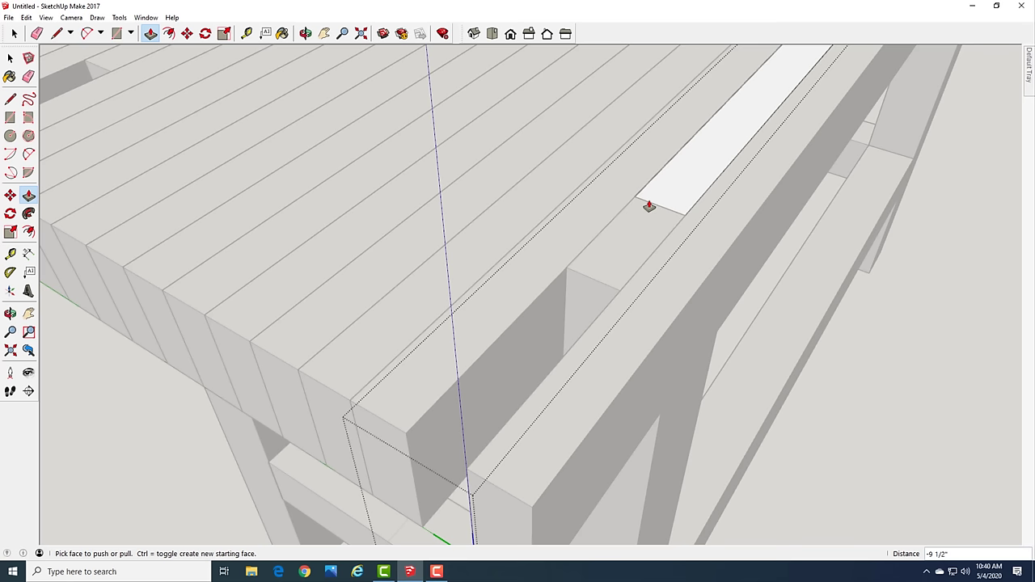
scroll(539, 313, "down", 8)
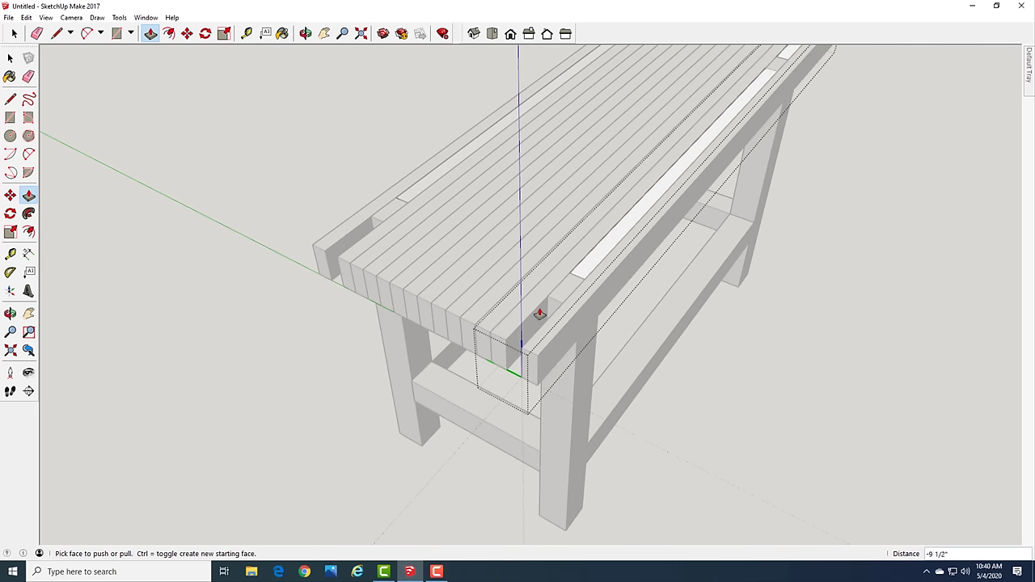
key("space")
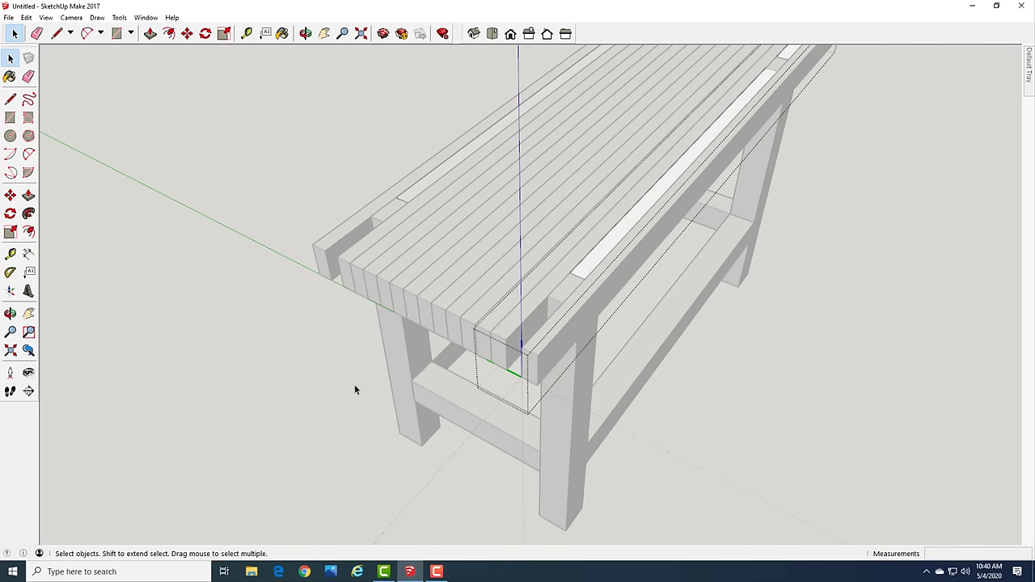
scroll(356, 389, "down", 1)
middle_click_drag(357, 395, 605, 328)
middle_click_drag(860, 281, 302, 242)
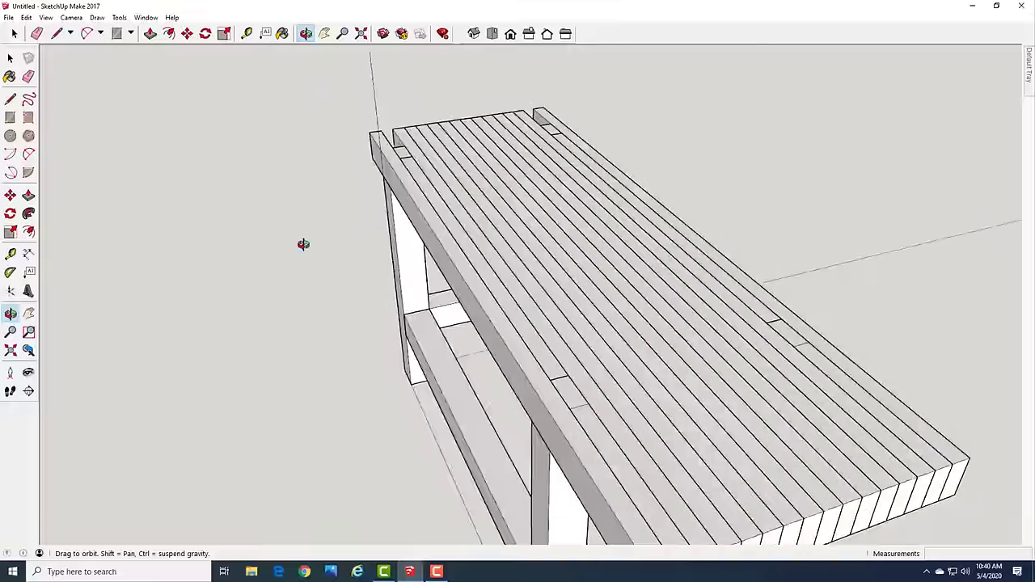
Inside the trough board, push its end face in by 18"
scroll(376, 307, "down", 4)
scroll(483, 391, "up", 4)
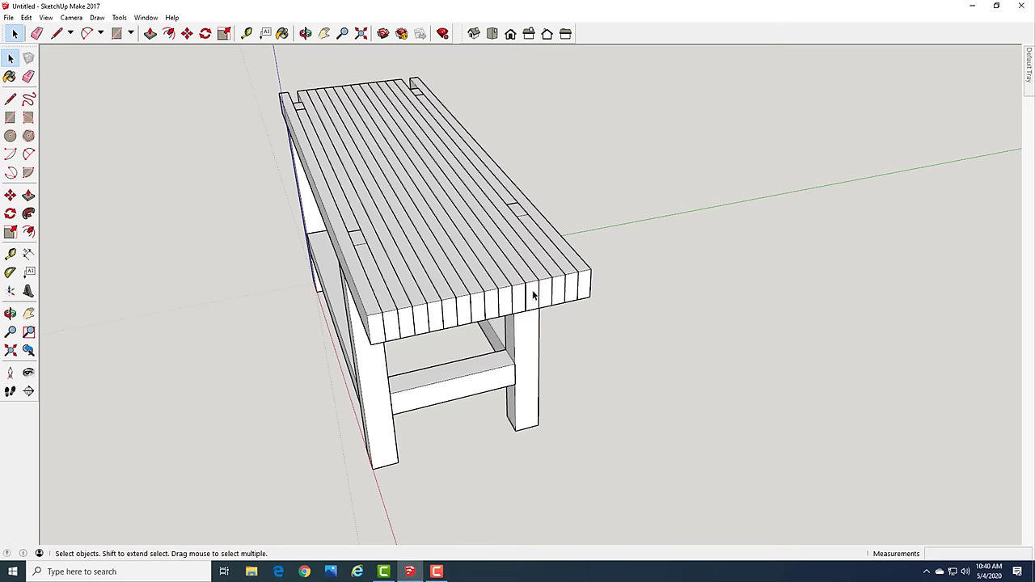
double_click(385, 300)
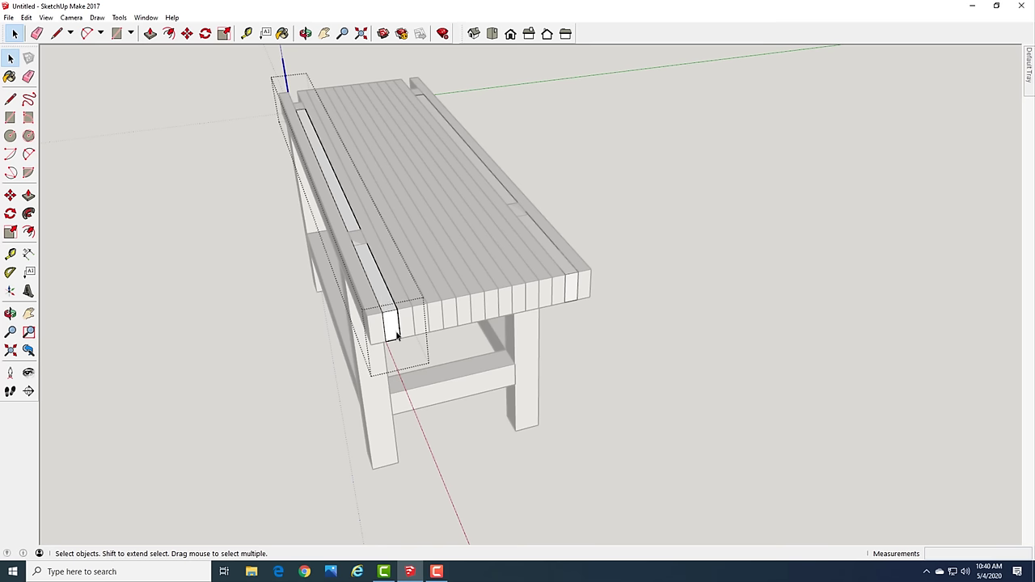
key("p")
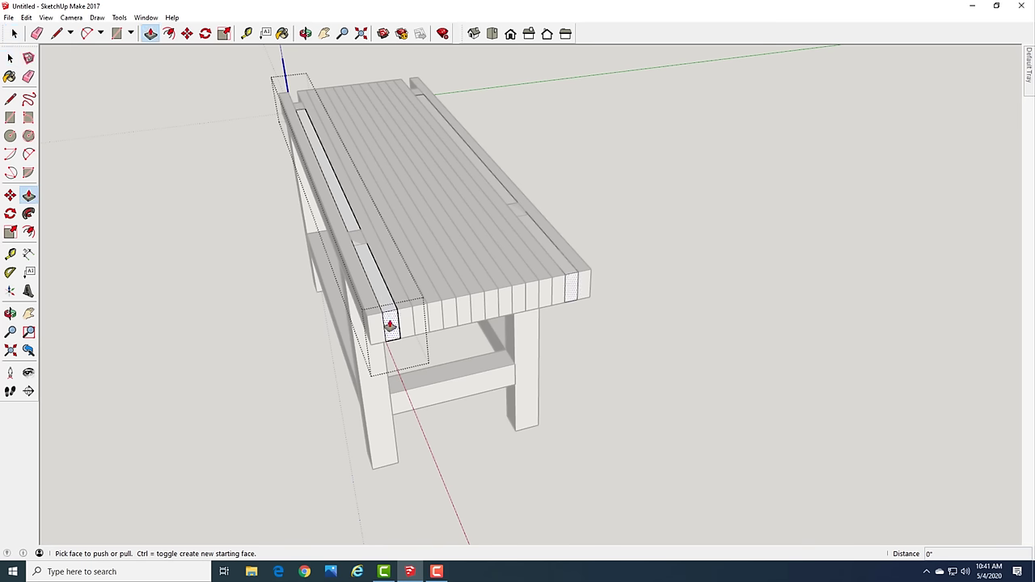
left_click(389, 324)
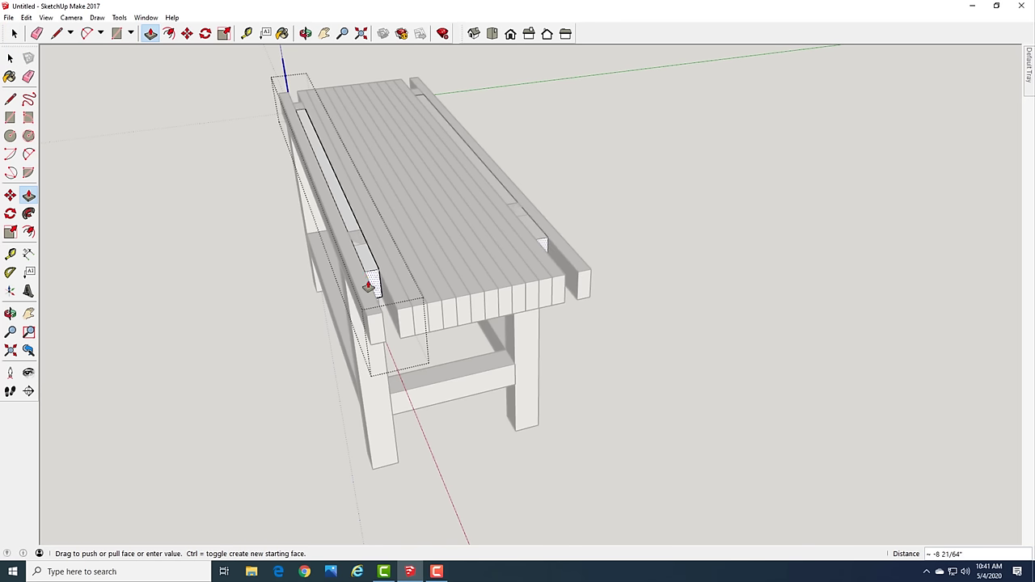
scroll(368, 283, "up", 5)
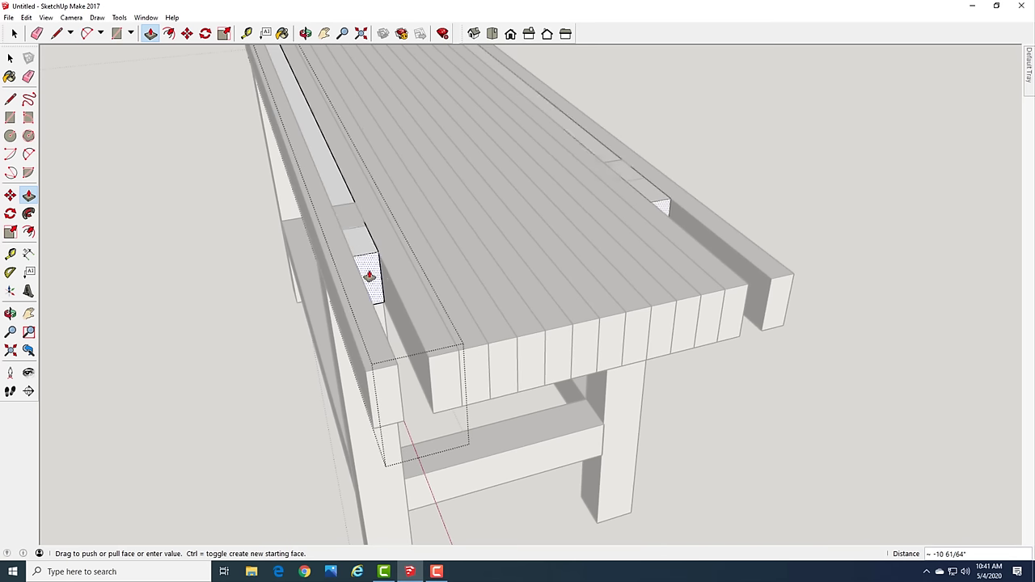
scroll(364, 262, "down", 3)
scroll(362, 263, "up", 5)
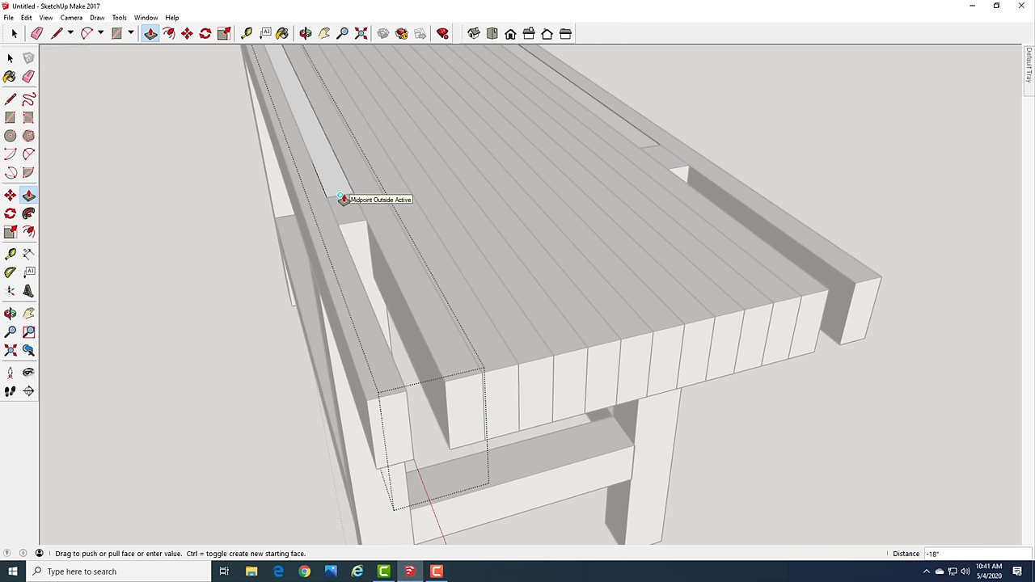
left_click(342, 199)
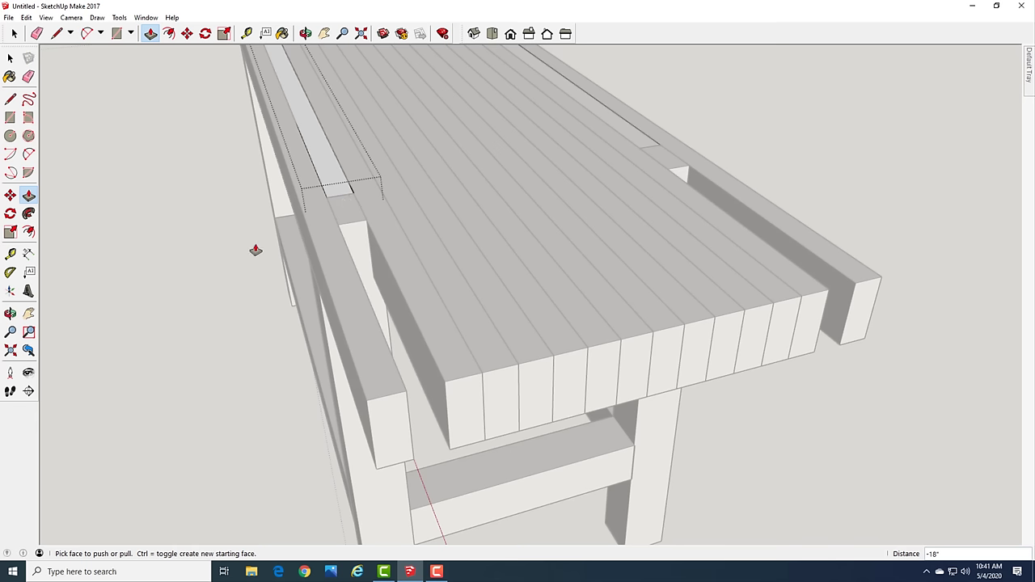
key("space")
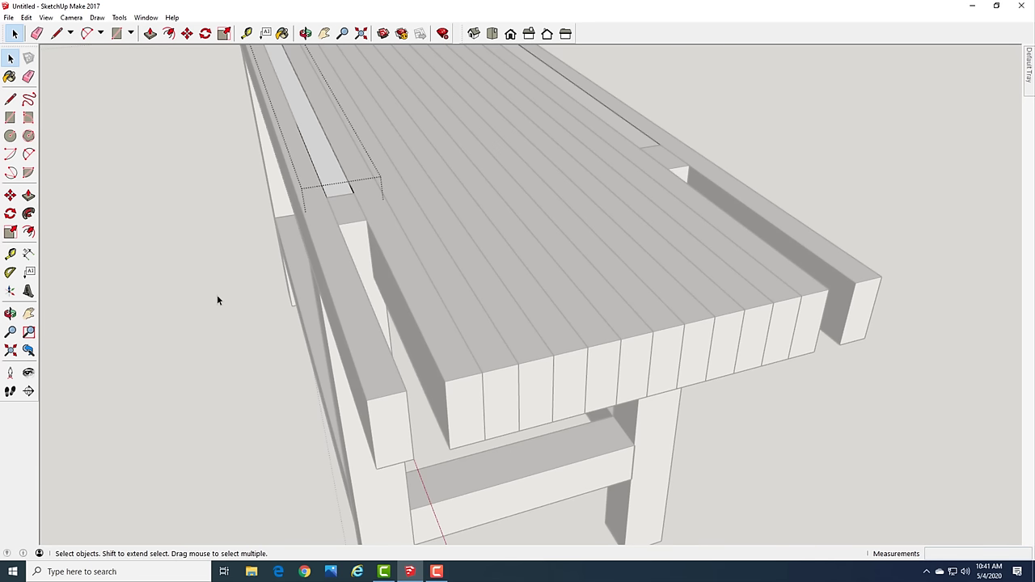
scroll(216, 300, "down", 4)
scroll(217, 300, "down", 4)
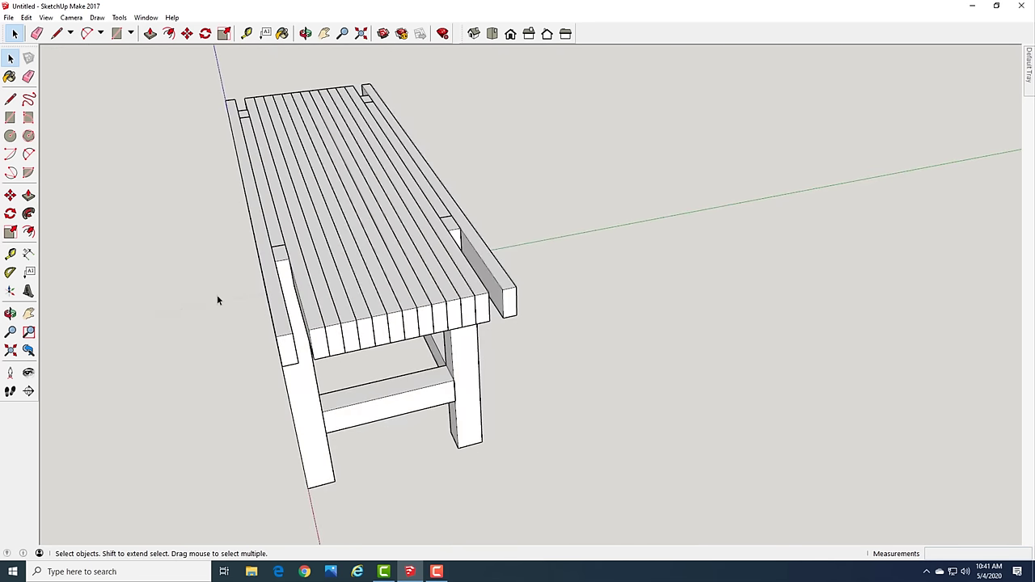
middle_click_drag(206, 316, 398, 323)
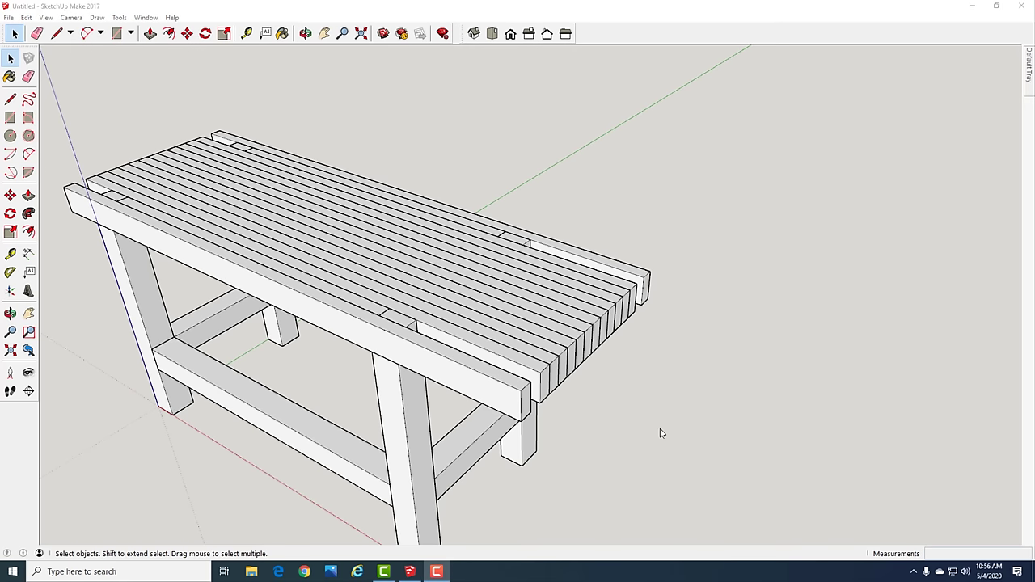
middle_click_drag(632, 399, 410, 298)
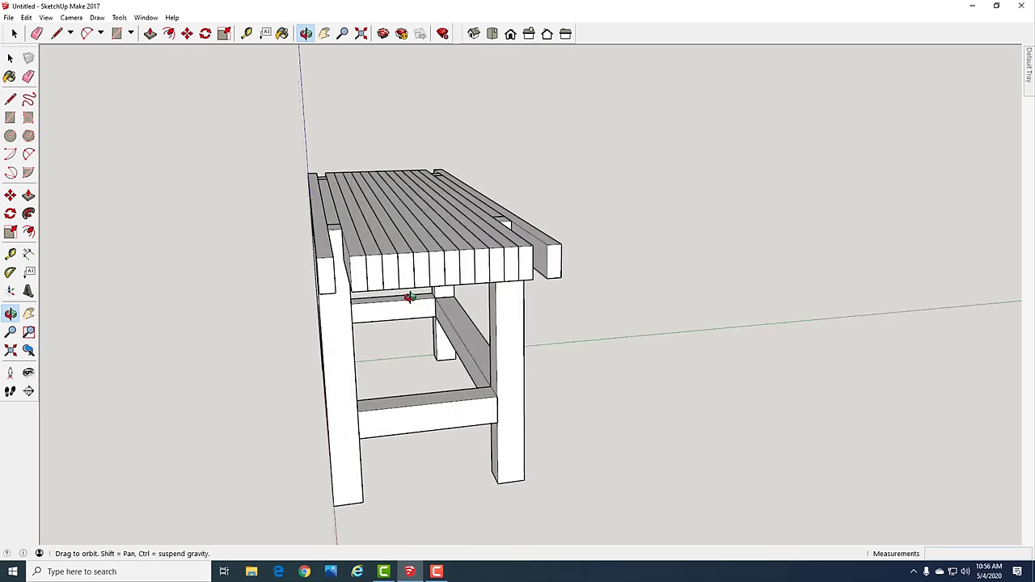
scroll(353, 290, "up", 5)
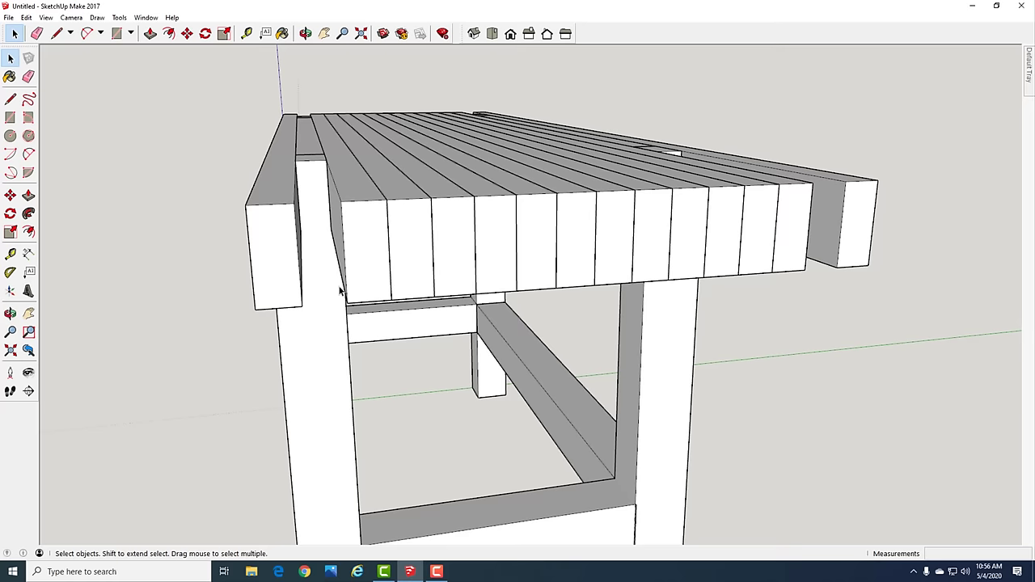
middle_click_drag(346, 289, 350, 285)
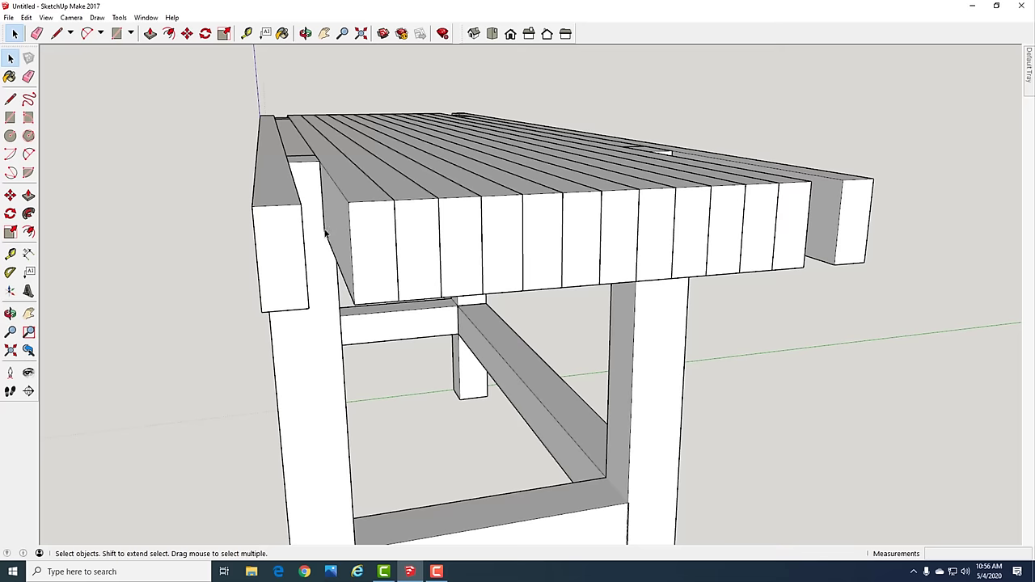
middle_click_drag(320, 257, 308, 261)
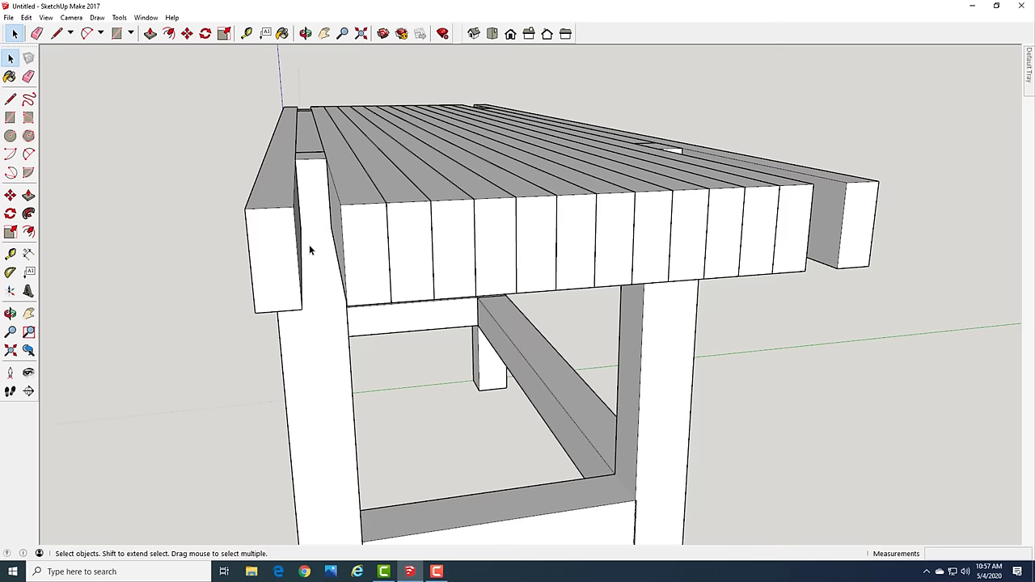
Draw a 3 1/2" by 1 1/2" rectangle at the board end and pull it to fill the gap
key("r")
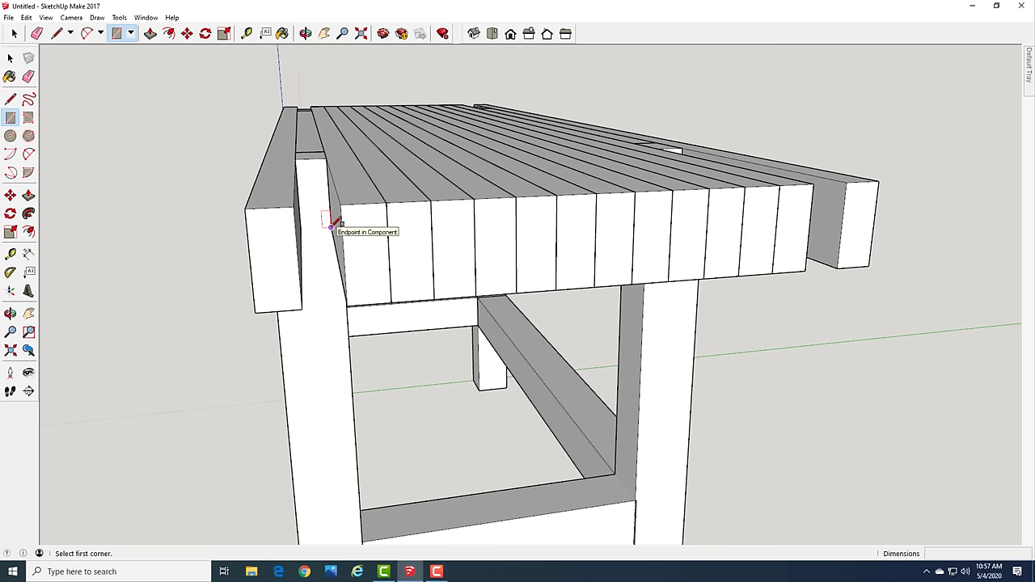
left_click(331, 227)
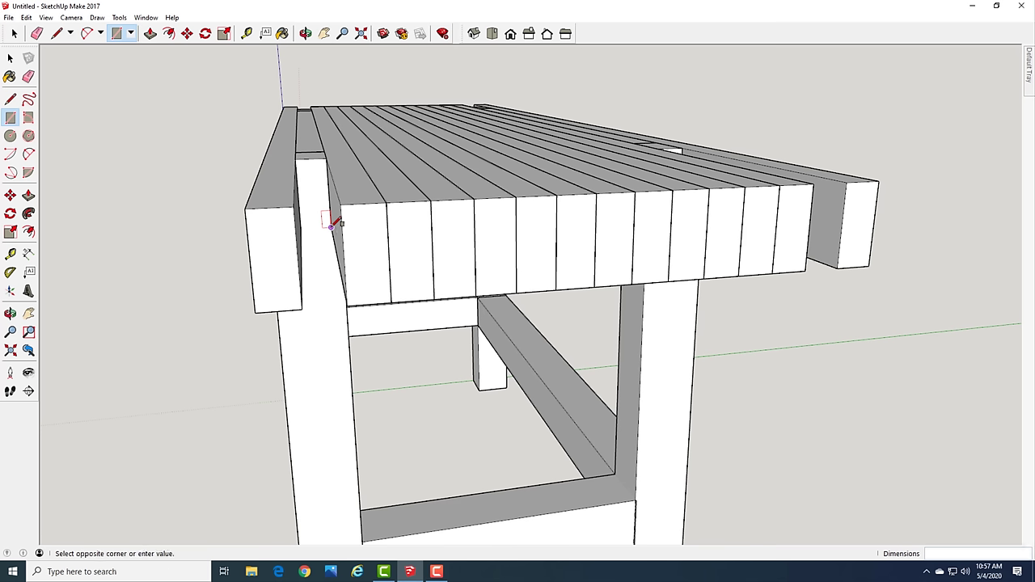
left_click(294, 158)
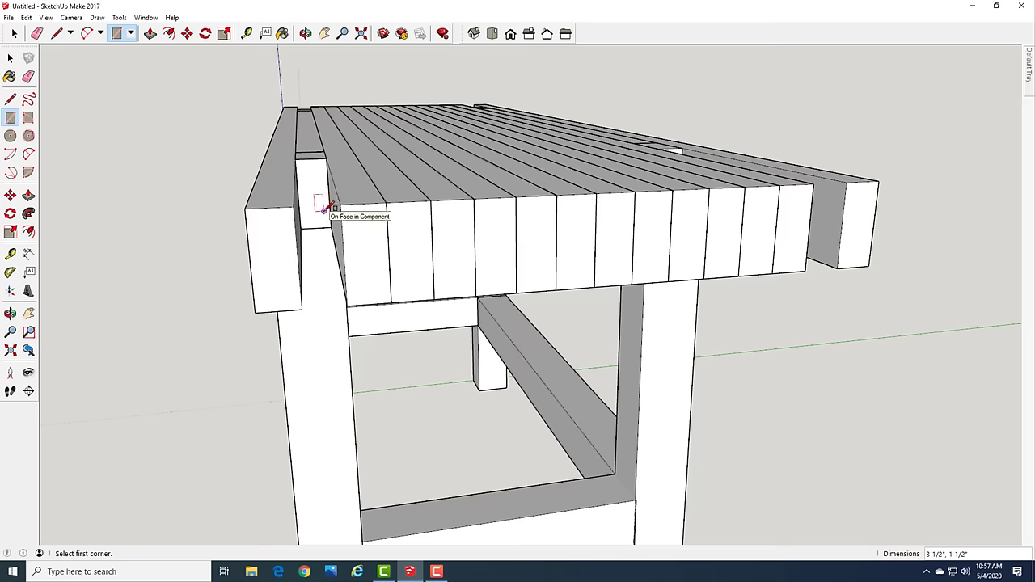
key("p")
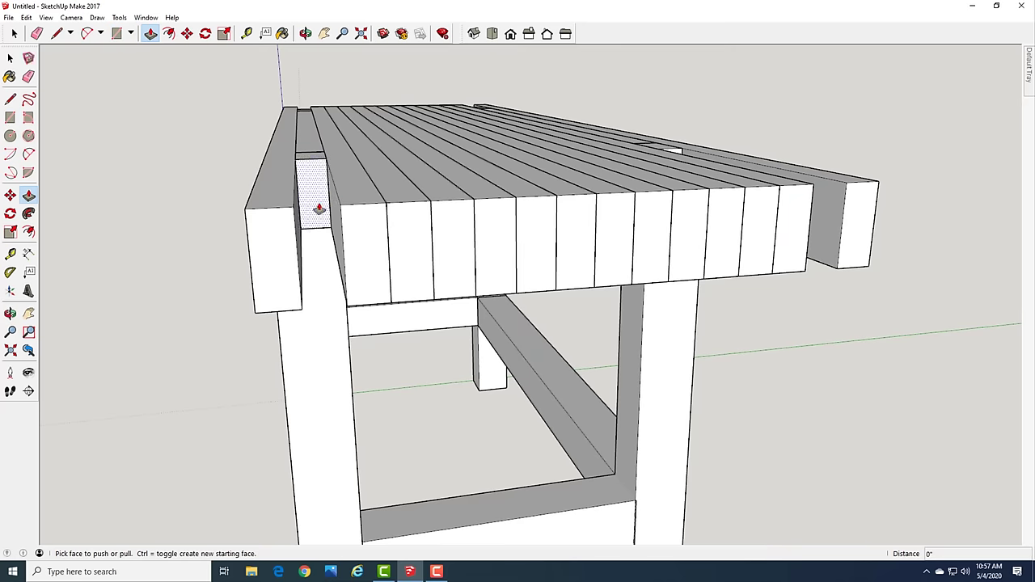
left_click(317, 219)
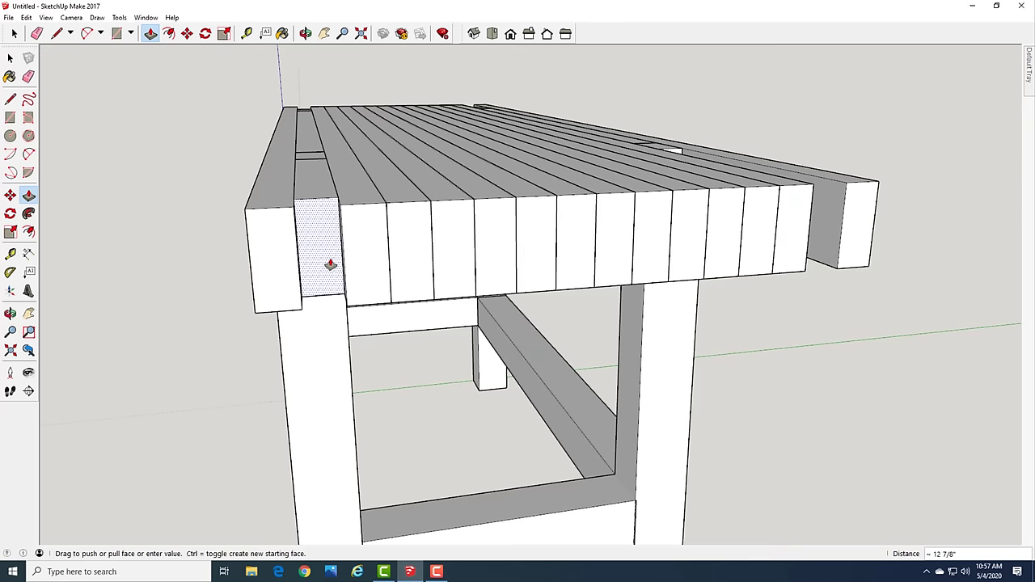
left_click(289, 267)
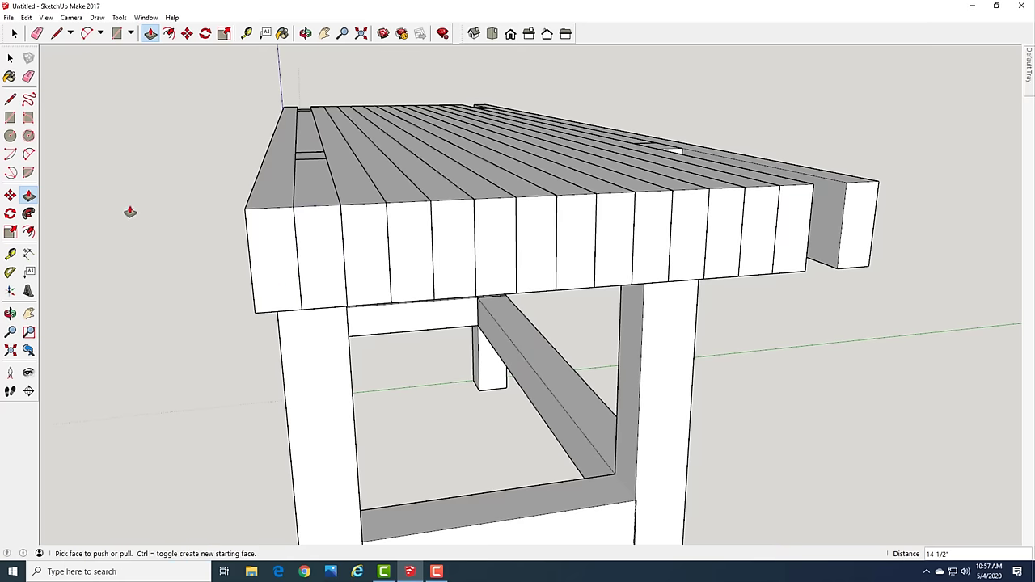
key("space")
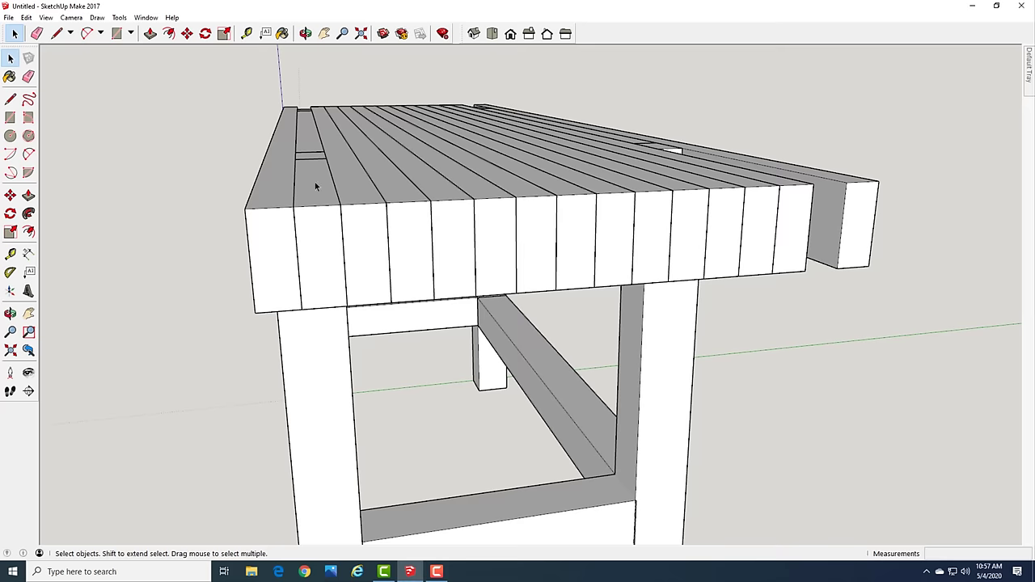
Make the filler board a component with its default name
left_click(317, 228)
key("ctrl+t")
triple_click(298, 234)
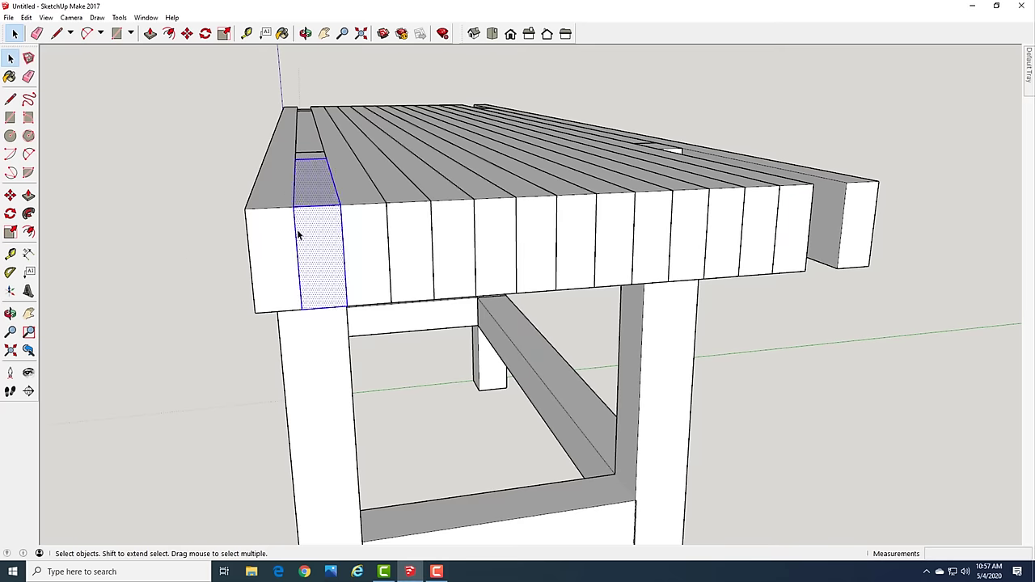
key("g")
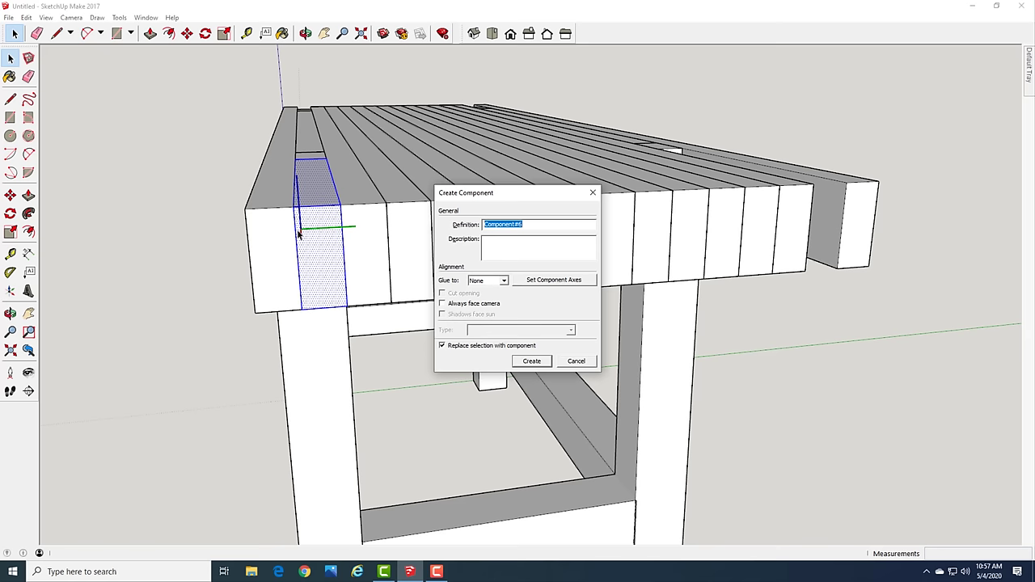
key("Return")
left_click(144, 231)
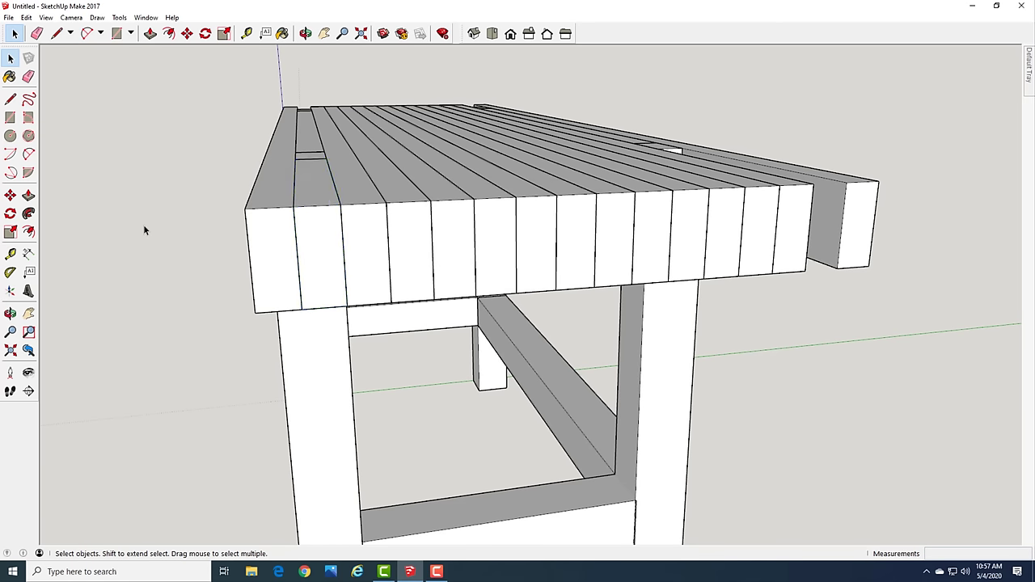
Orbit around to the bench's opposite end
key("o")
left_click_drag(774, 282, 735, 277)
key("space")
scroll(643, 267, "down", 2)
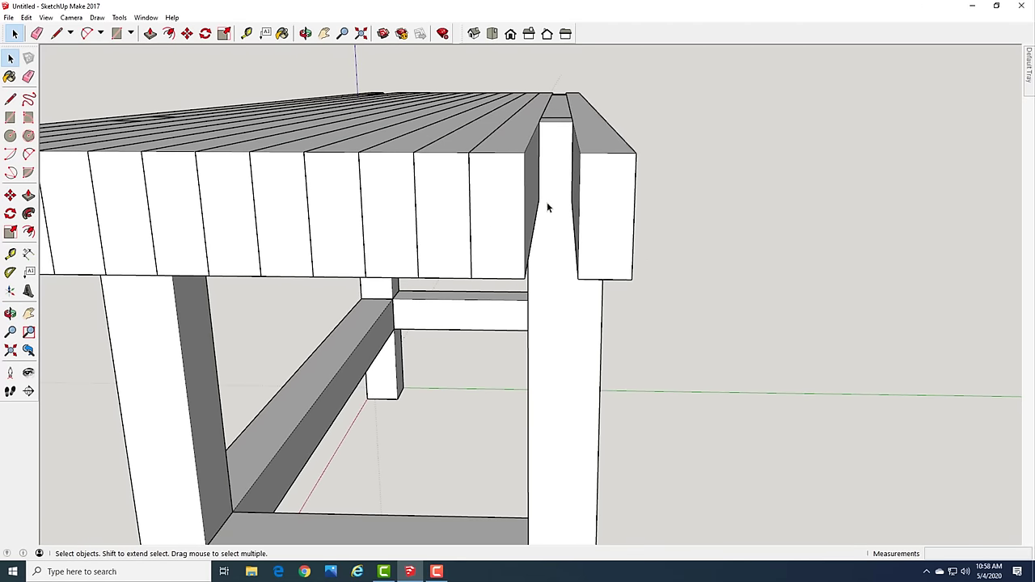
key("r")
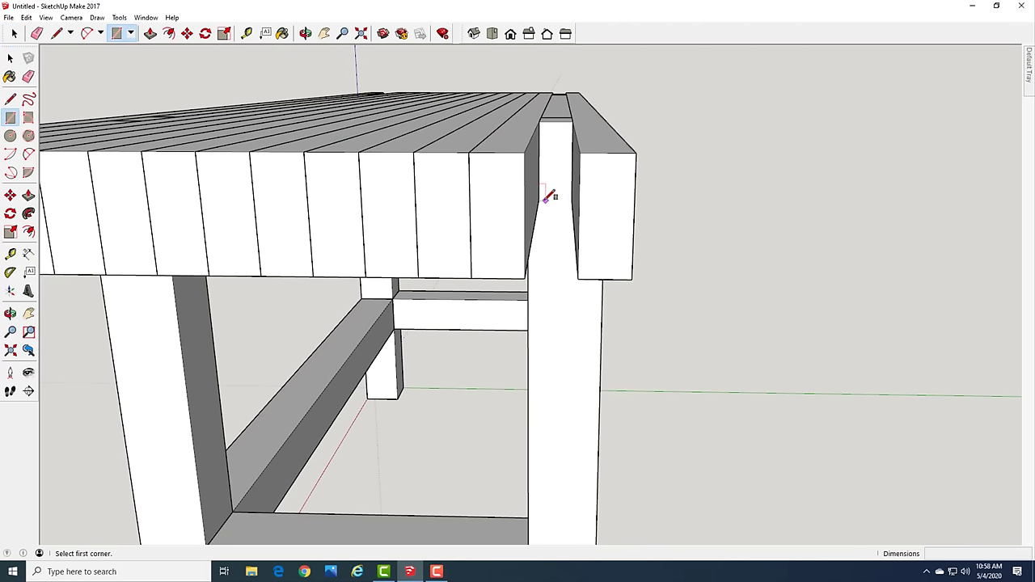
Draw a rectangle across the open slot and extrude it flush with the bench front
left_click(539, 200)
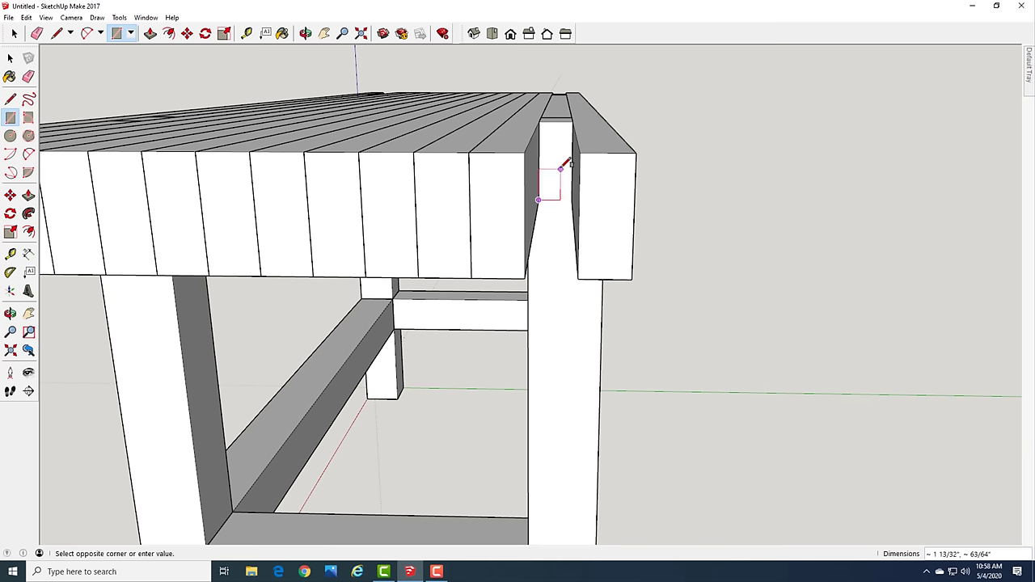
left_click(576, 121)
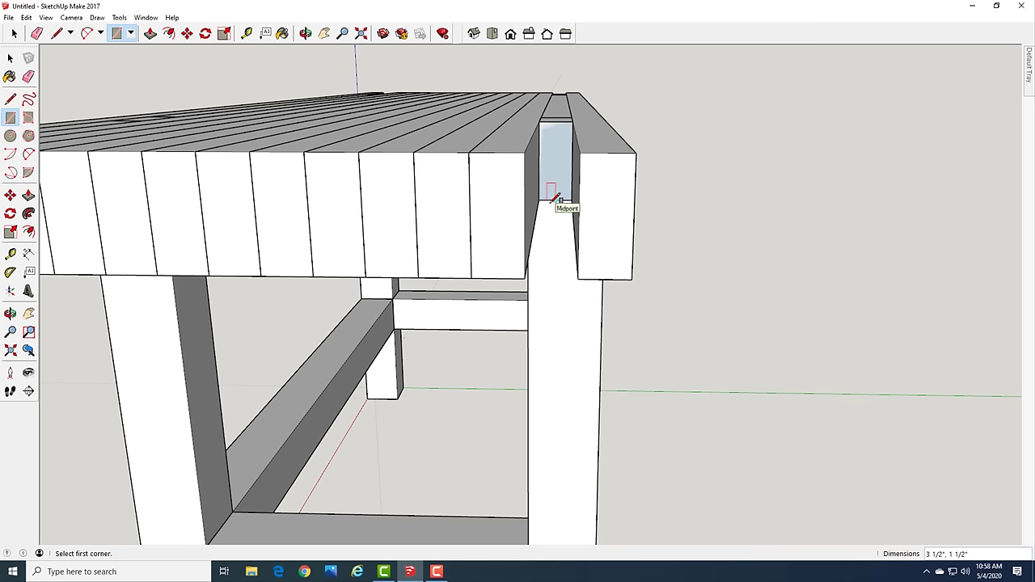
key("p")
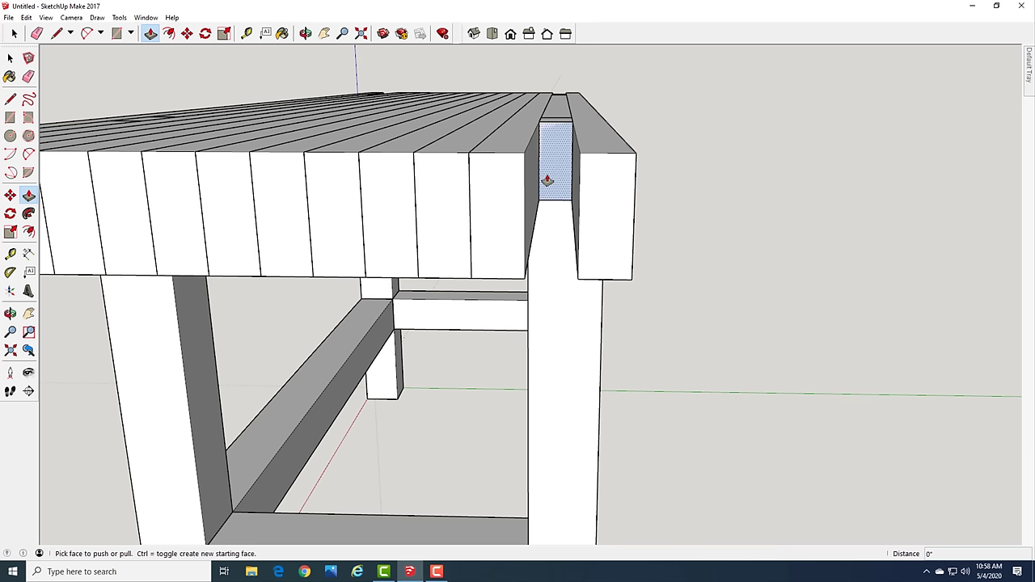
left_click(548, 181)
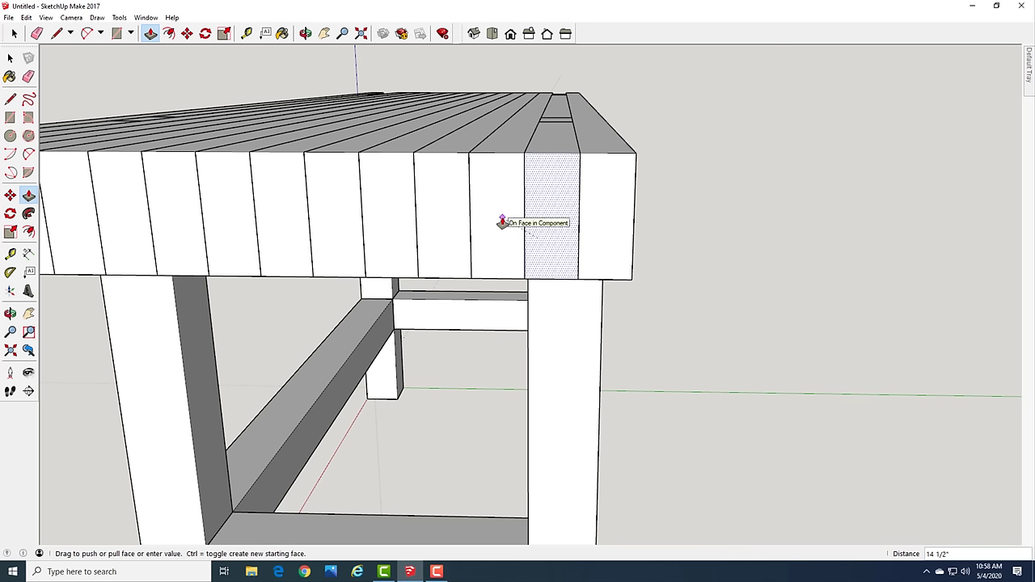
left_click(505, 225)
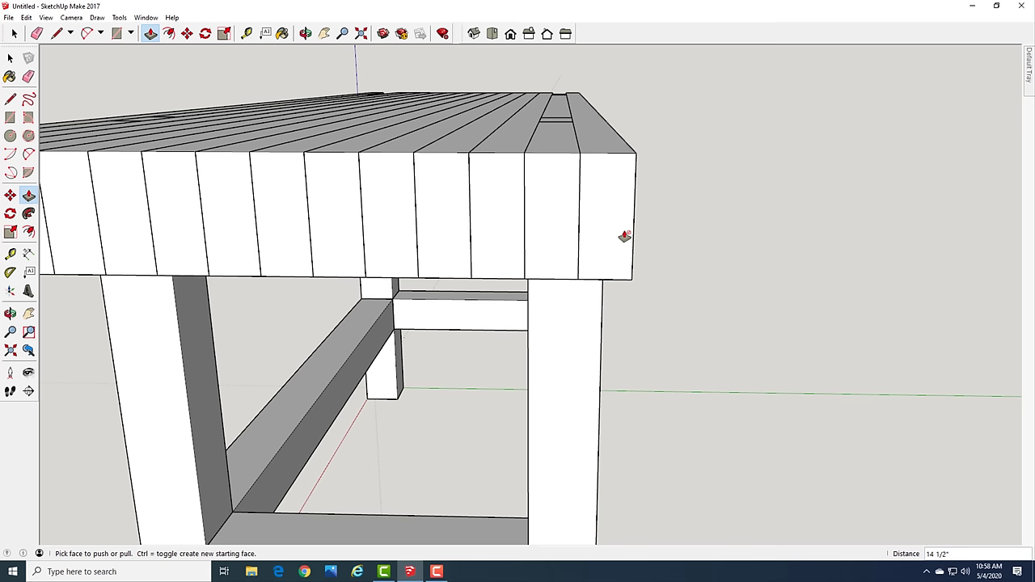
key("space")
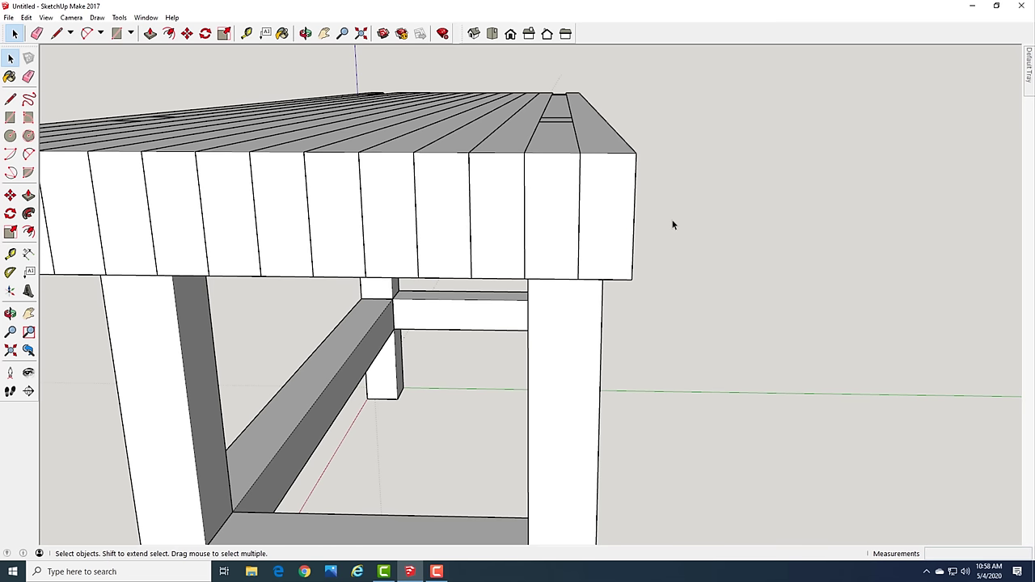
Make the new filler block a component with its default name
triple_click(547, 203)
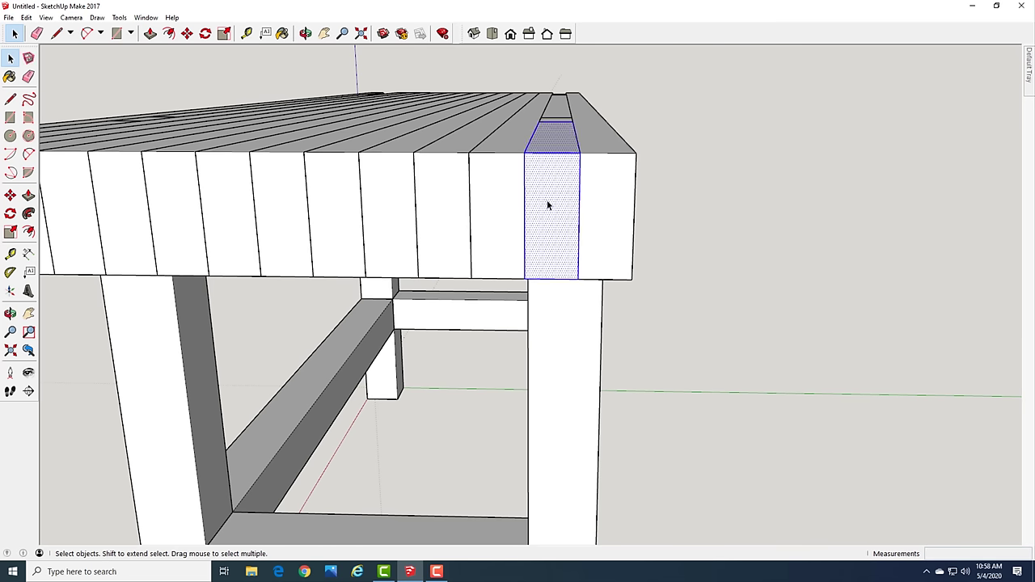
key("g")
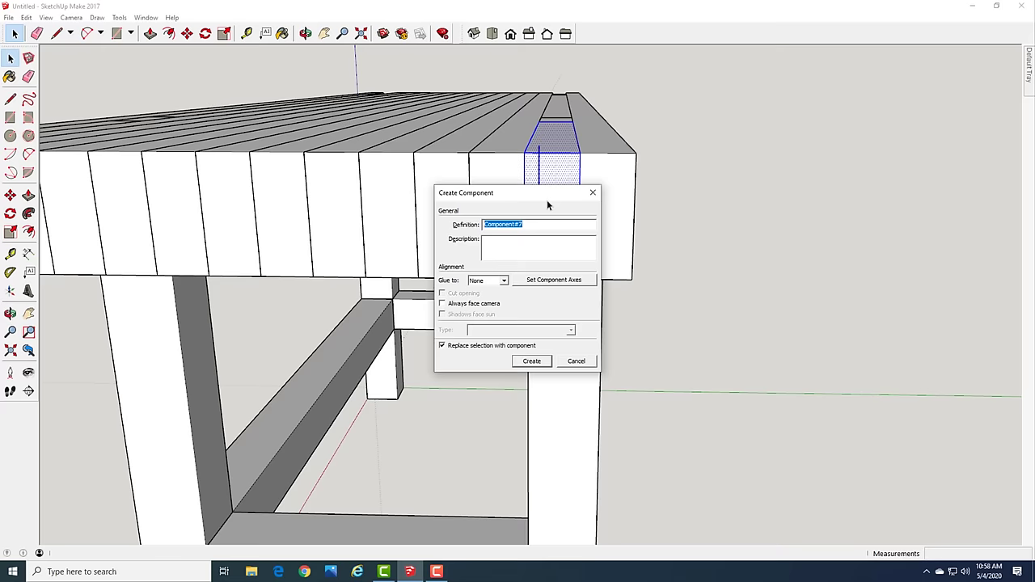
key("Return")
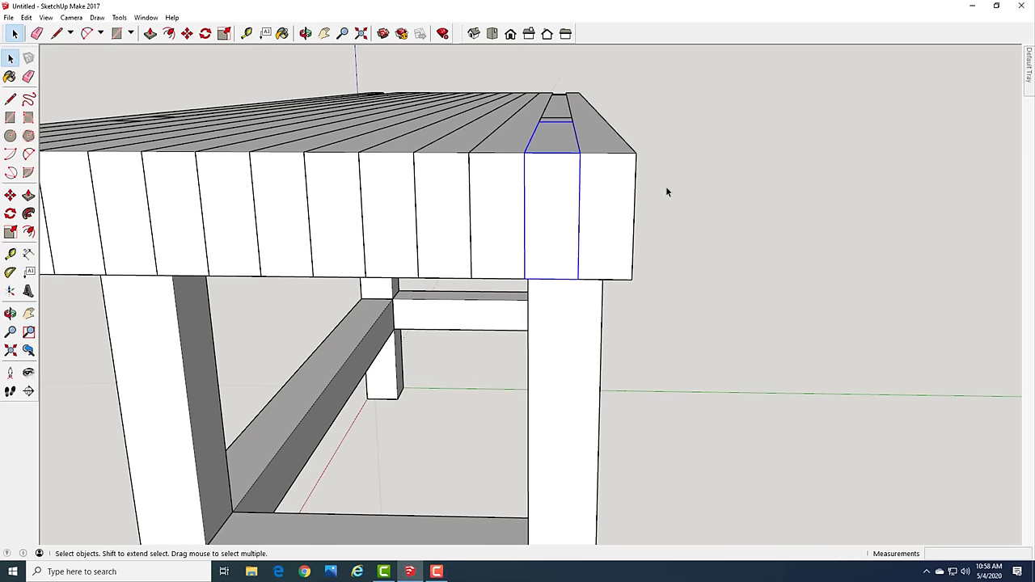
scroll(674, 192, "down", 10)
scroll(688, 178, "up", 5)
Orbit the view to face the remaining front corner gap
key("o")
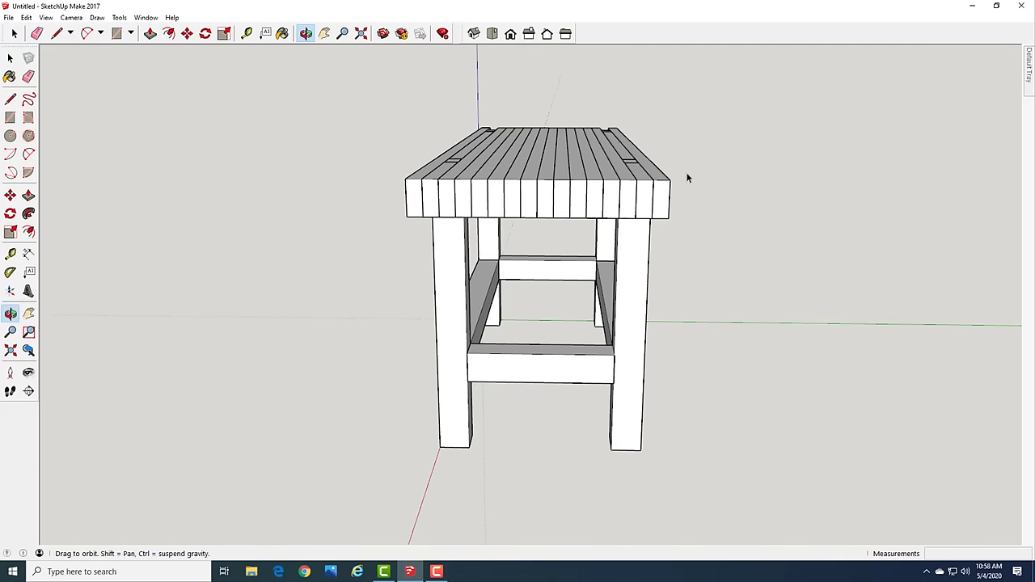
middle_click_drag(687, 178, 386, 249)
middle_click_drag(795, 212, 633, 253)
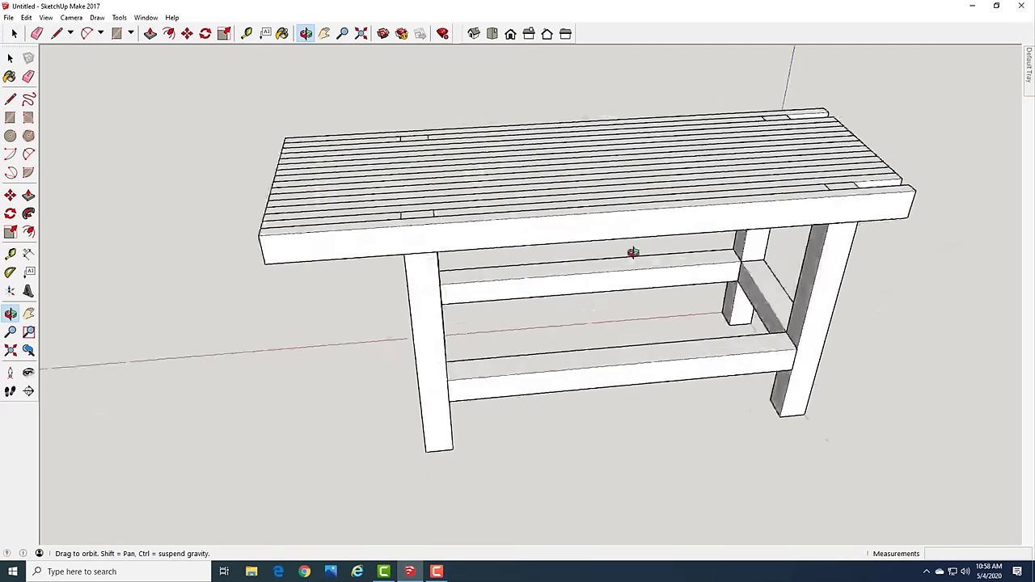
left_click_drag(633, 253, 198, 211)
key("space")
scroll(396, 321, "down", 3)
scroll(541, 384, "up", 2)
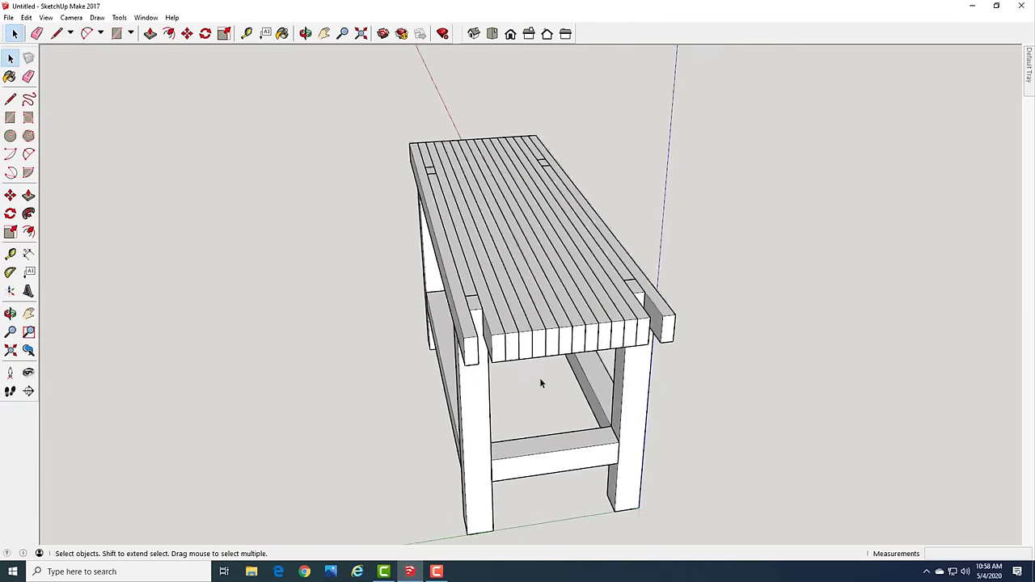
scroll(540, 384, "up", 5)
key("o")
left_click_drag(472, 363, 377, 291)
key("space")
scroll(376, 291, "up", 1)
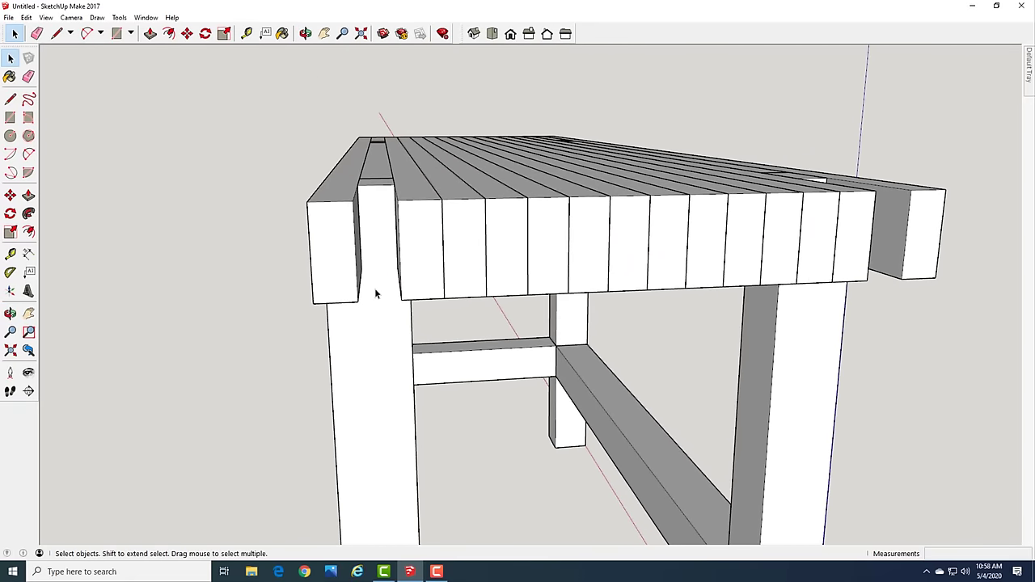
scroll(375, 289, "up", 1)
Draw a 3 1/2" by 1 1/2" rectangle in the gap and pull it out 6"
key("r")
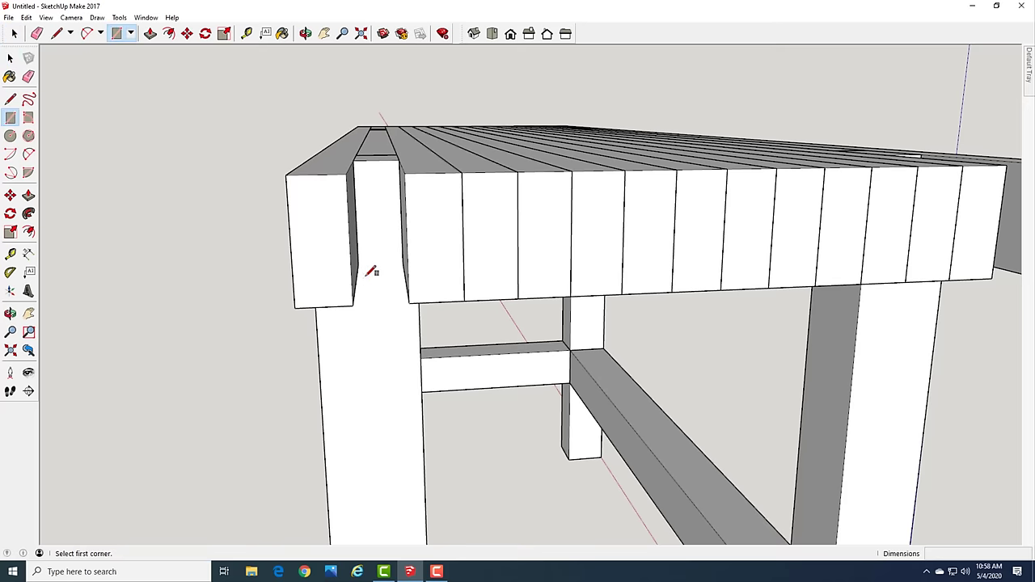
left_click(356, 263)
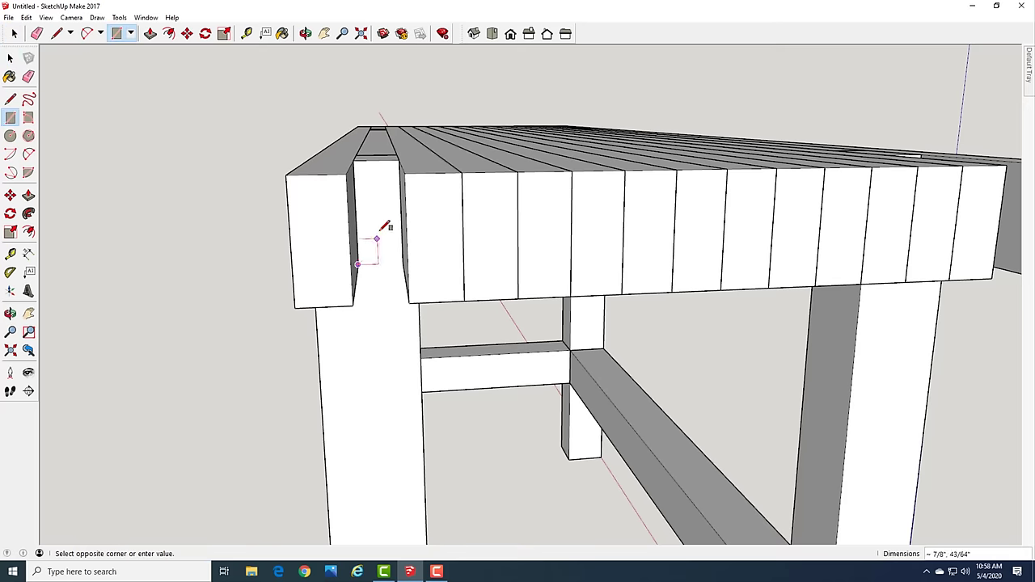
left_click(402, 156)
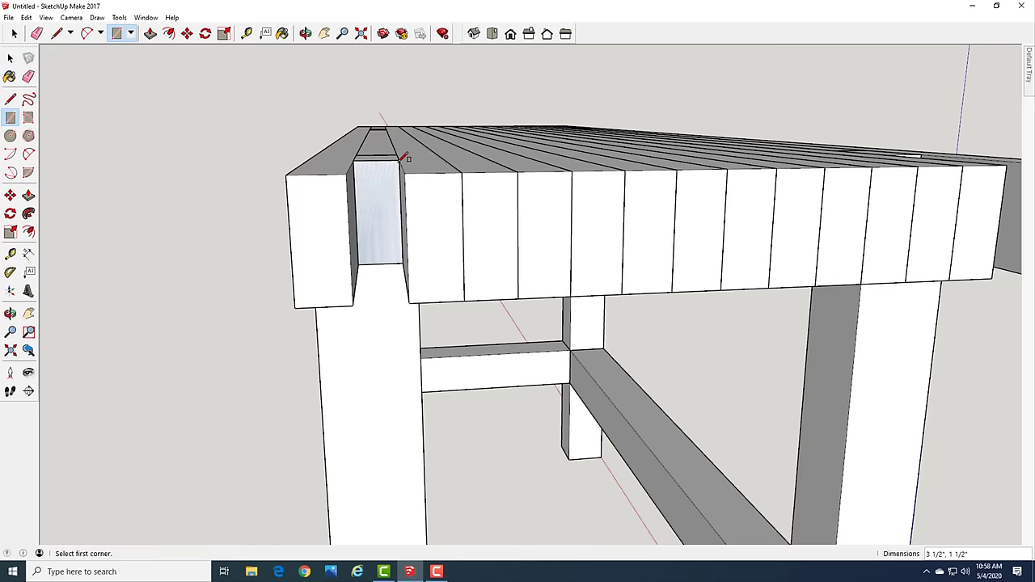
key("p")
left_click(377, 206)
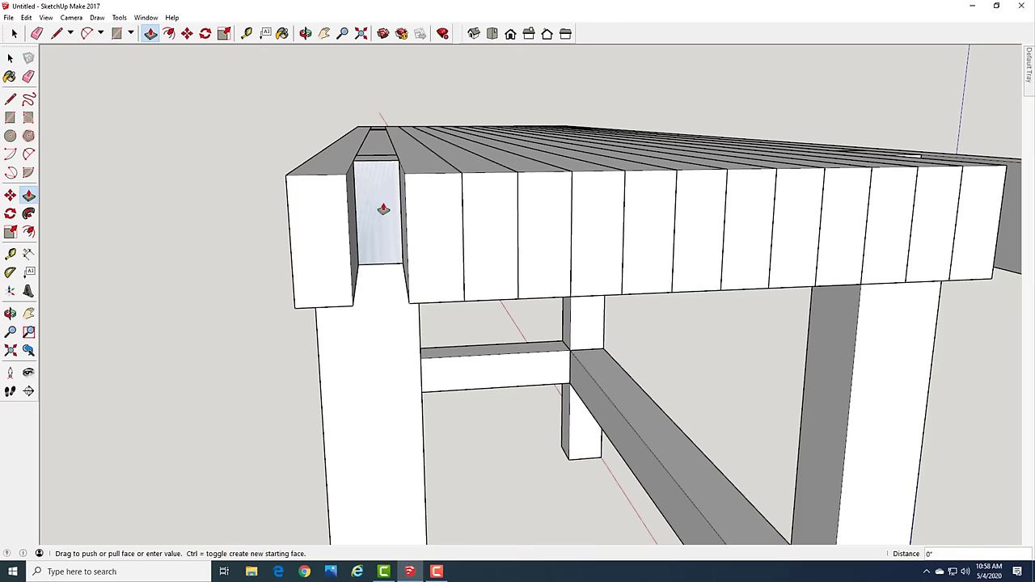
left_click(420, 238)
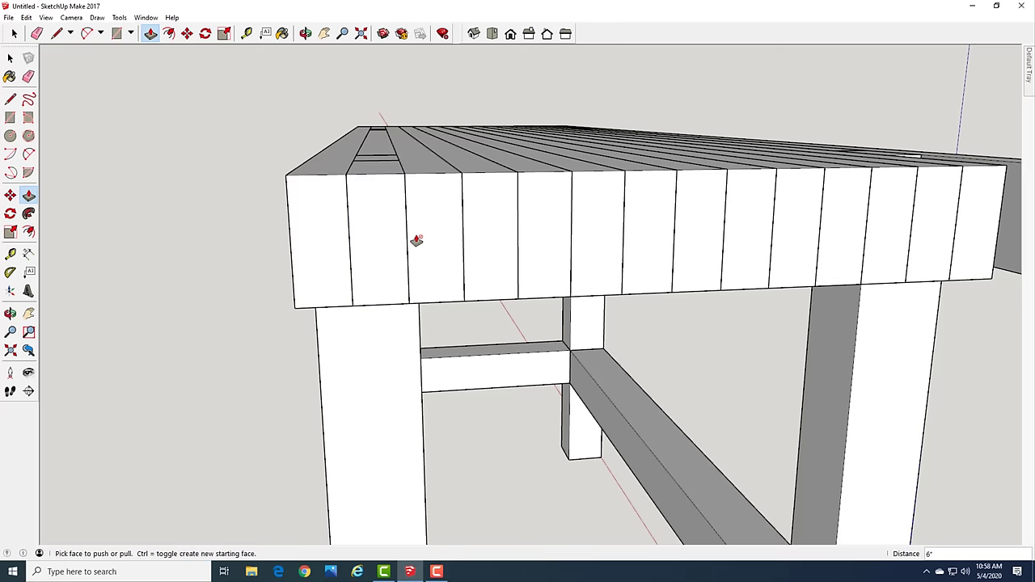
key("space")
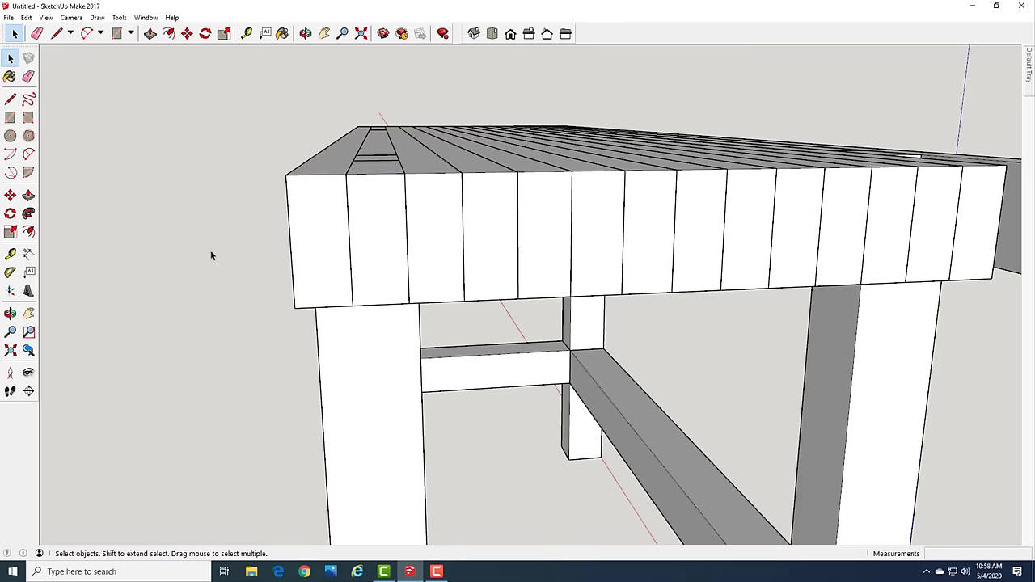
Make the 6" block a component with its default name
double_click(358, 228)
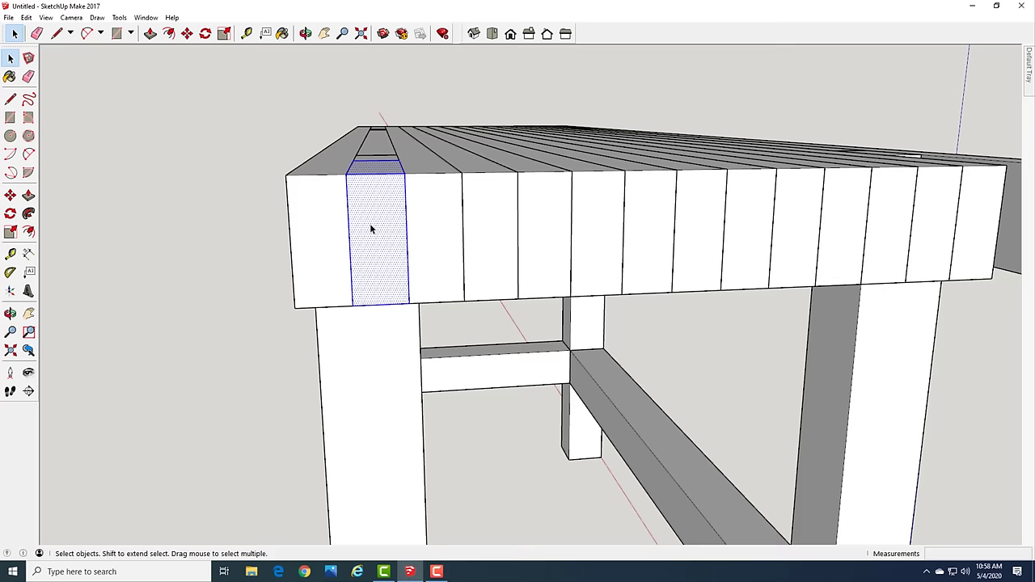
key("g")
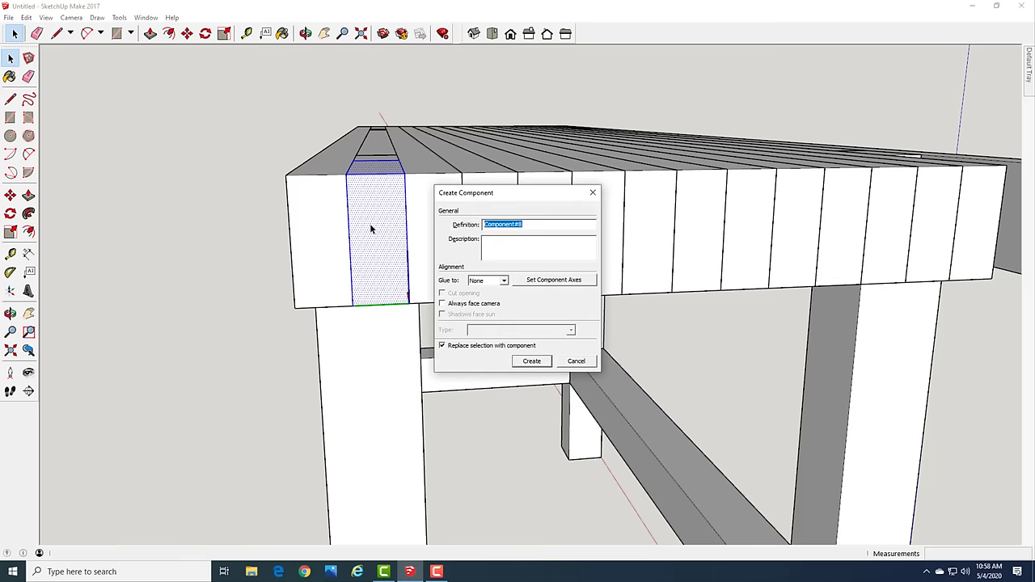
key("Return")
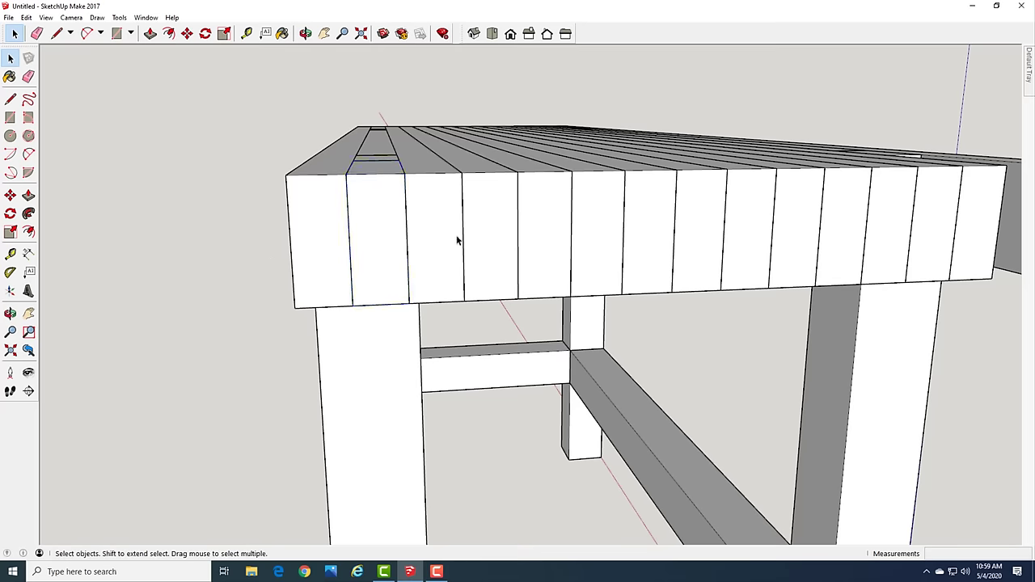
scroll(456, 240, "down", 5)
middle_click_drag(751, 231, 684, 222)
Draw a rectangle in the last front gap and pull it flush under the bench top
scroll(587, 255, "up", 4)
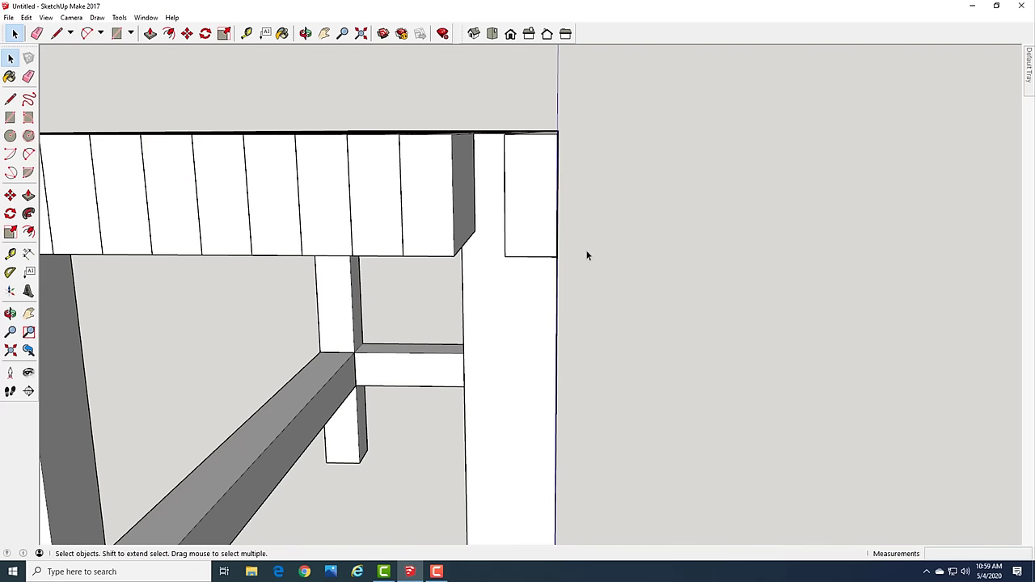
middle_click_drag(588, 256, 617, 254)
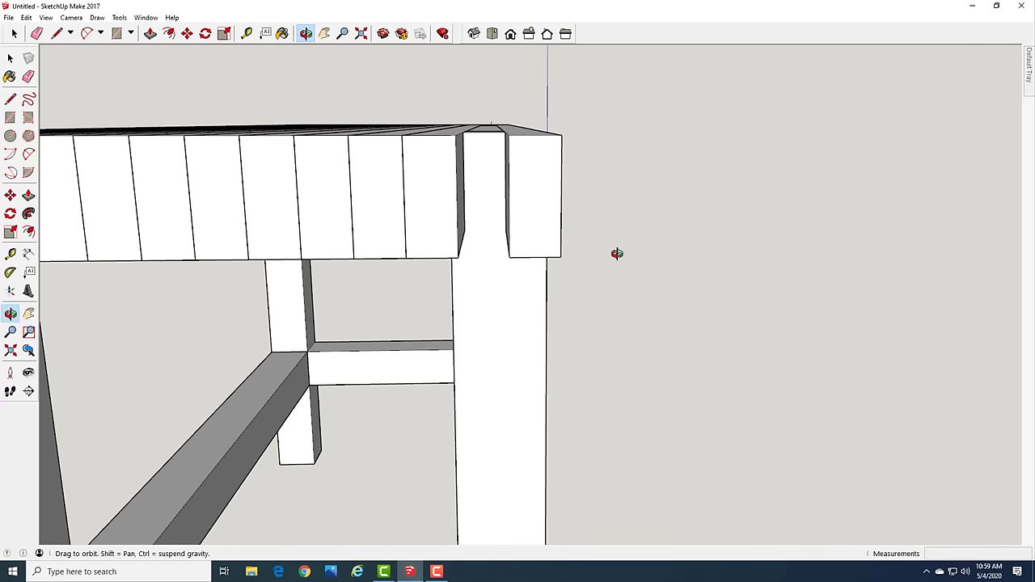
key("r")
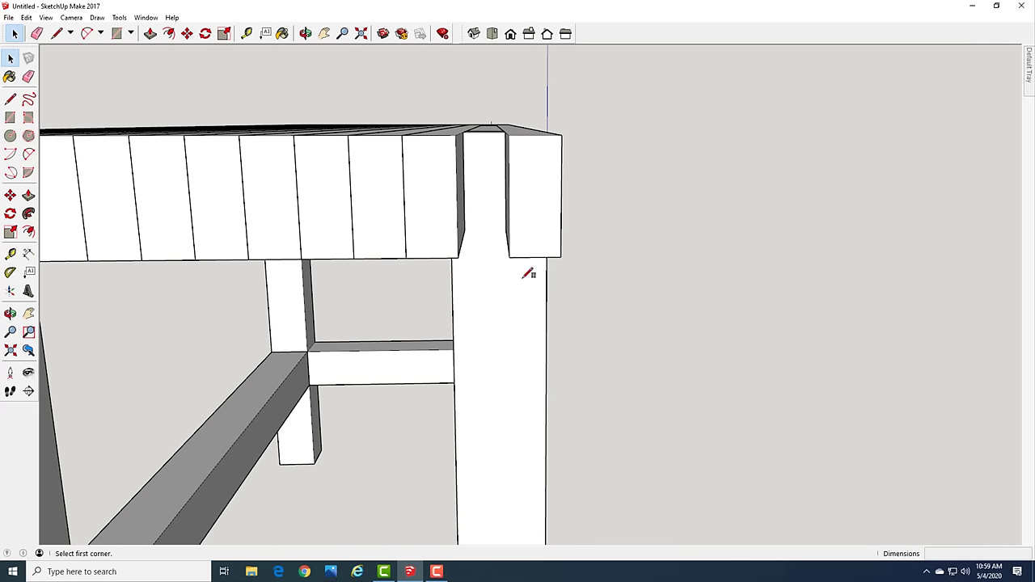
left_click(464, 229)
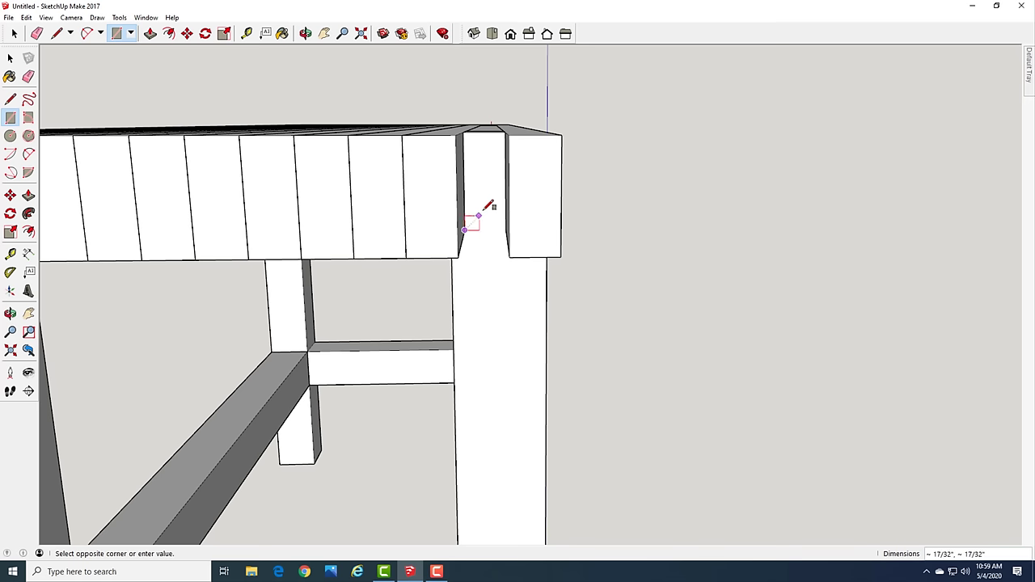
left_click(505, 131)
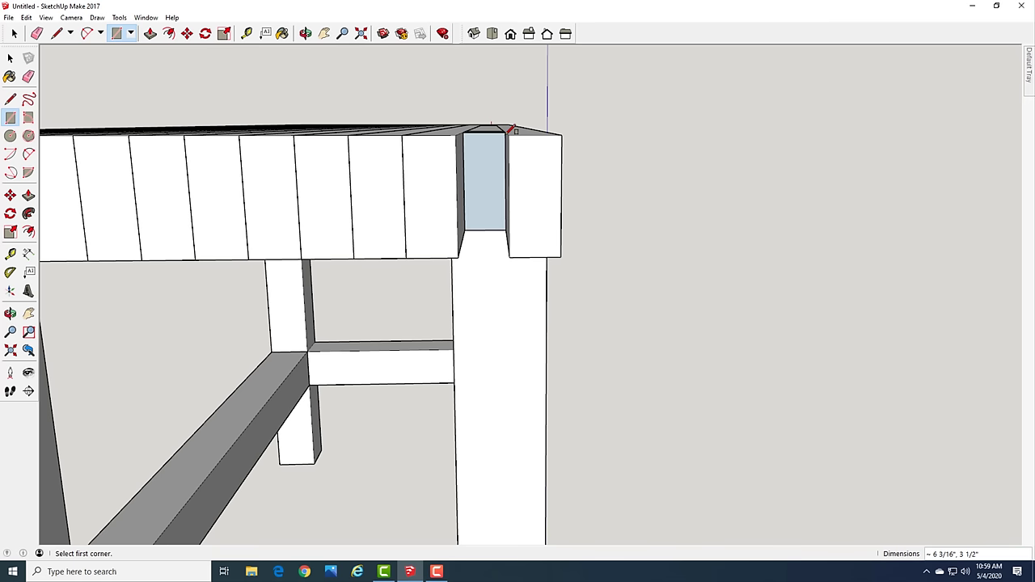
key("p")
left_click(490, 171)
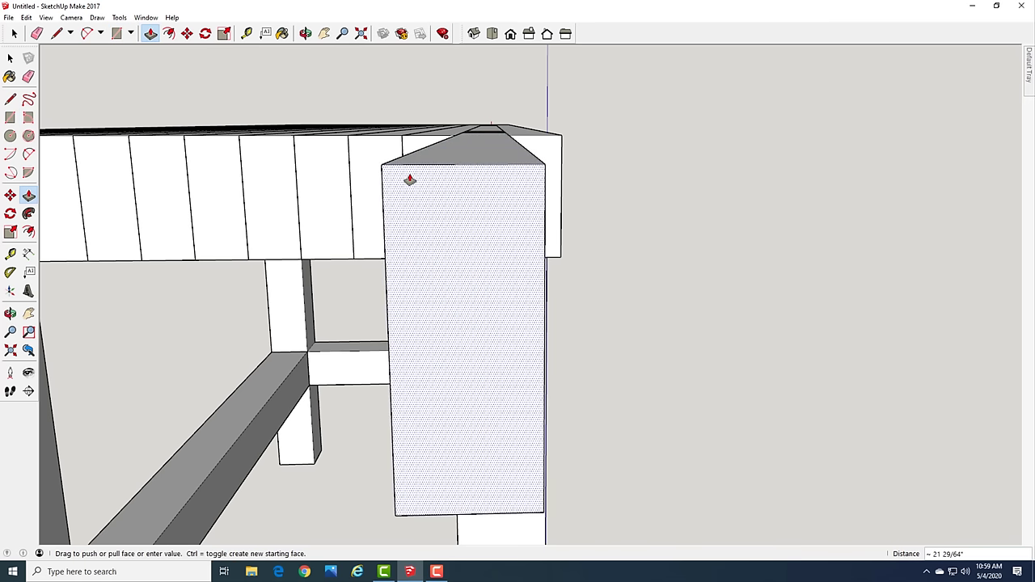
left_click(514, 171)
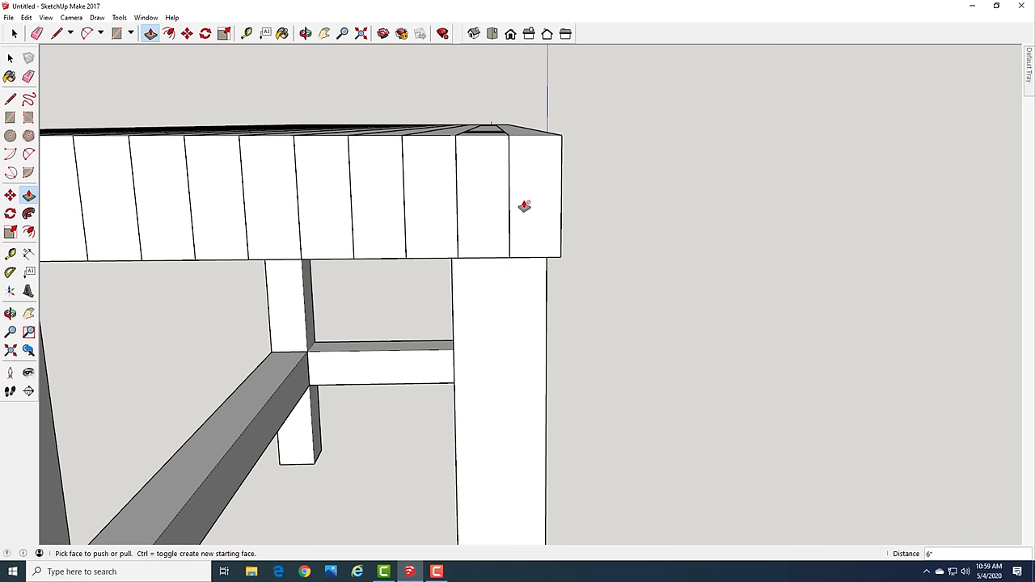
key("space")
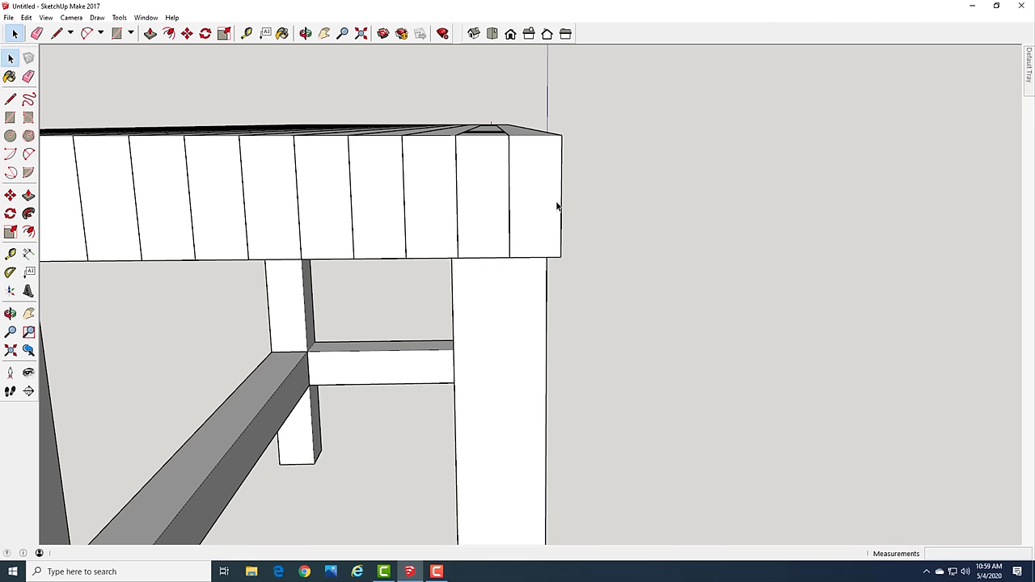
Select a top slat's end face, then cancel Make Component and deselect
left_click(499, 176)
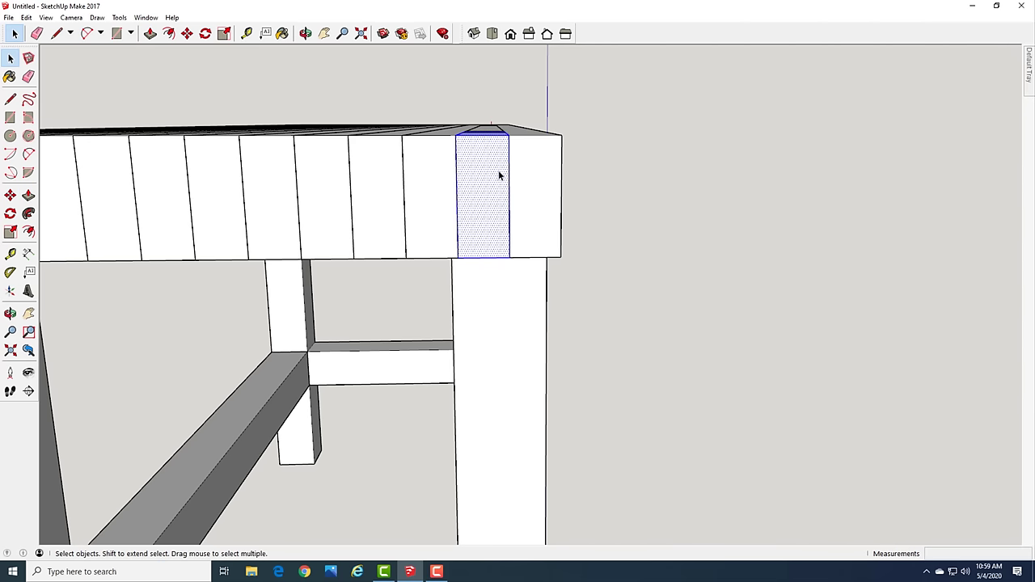
key("g")
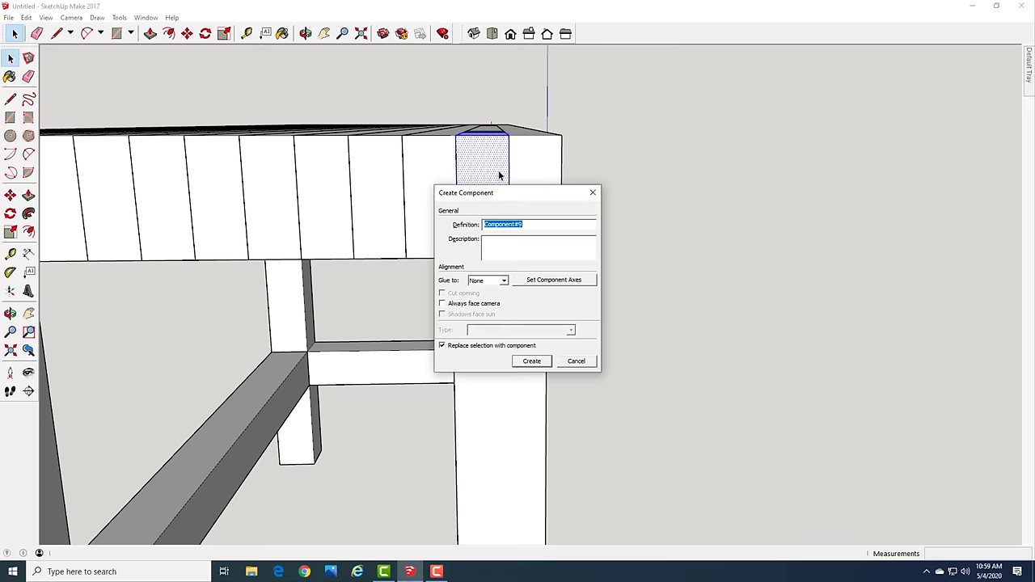
key("Escape")
left_click(598, 167)
scroll(598, 166, "down", 5)
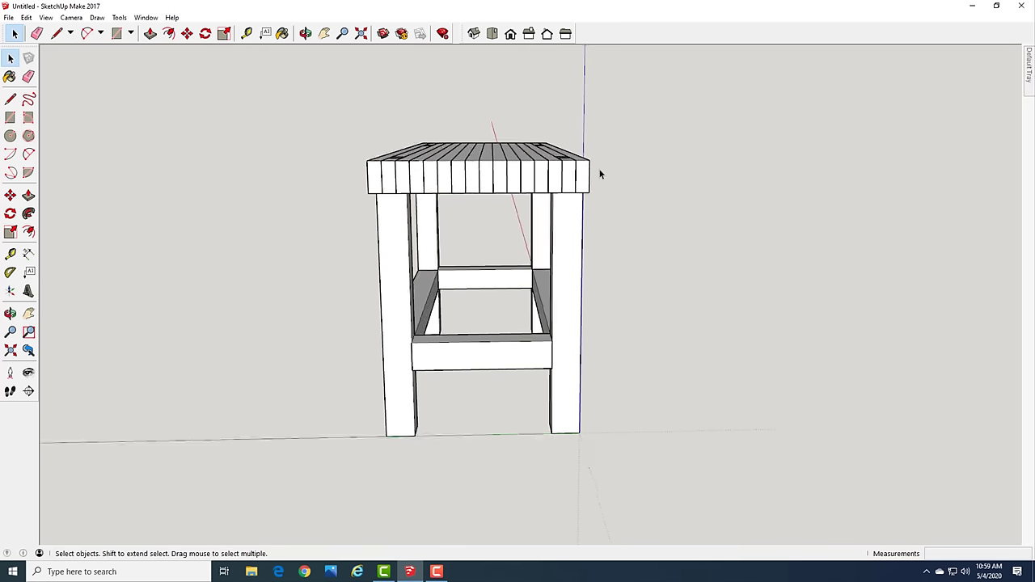
mouse_move(599, 166)
middle_mouse_down()
mouse_move(610, 168)
mouse_move(563, 275)
mouse_move(490, 299)
mouse_move(439, 270)
middle_mouse_up()
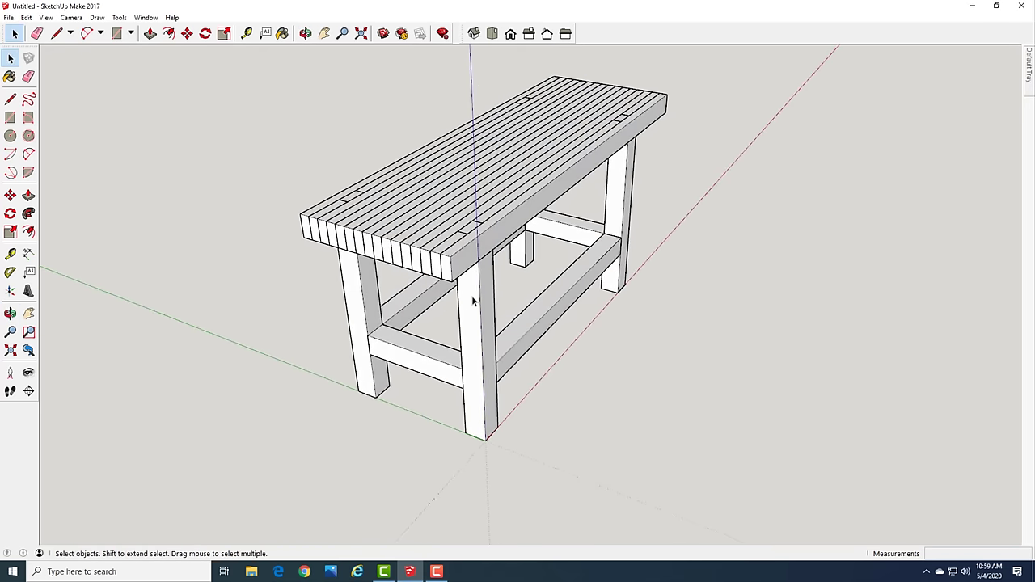
key("m")
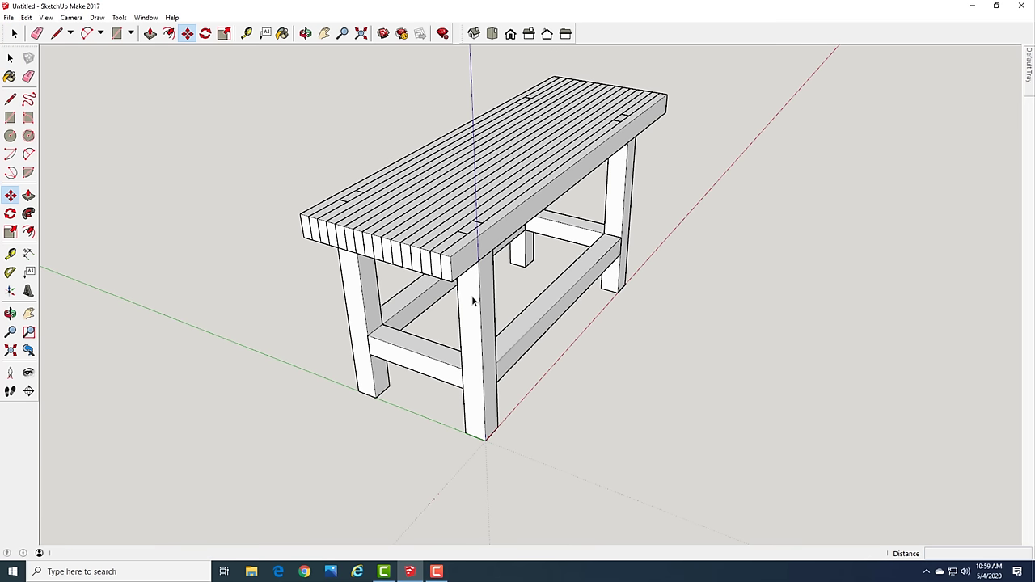
left_click(471, 295)
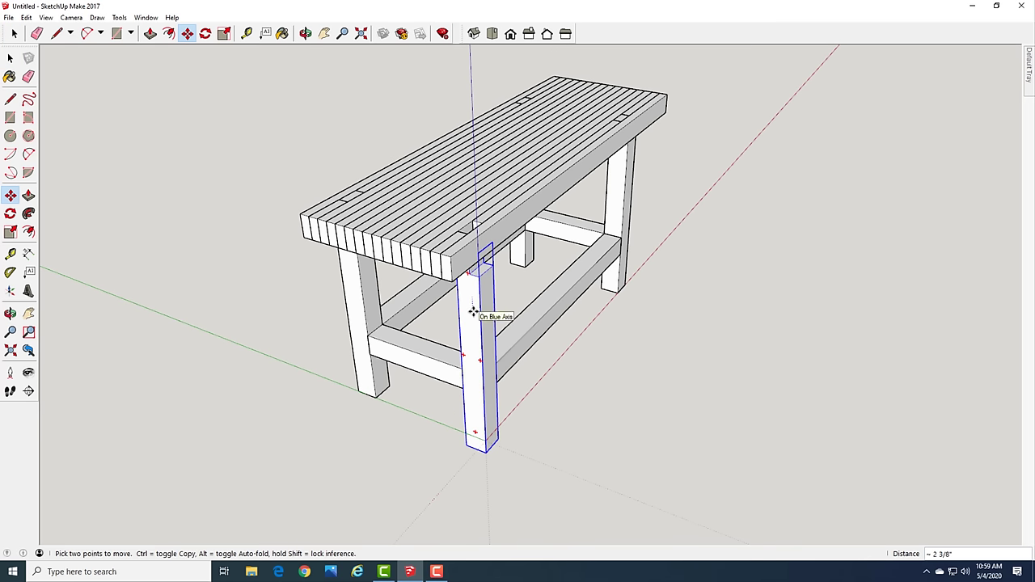
left_click(474, 352)
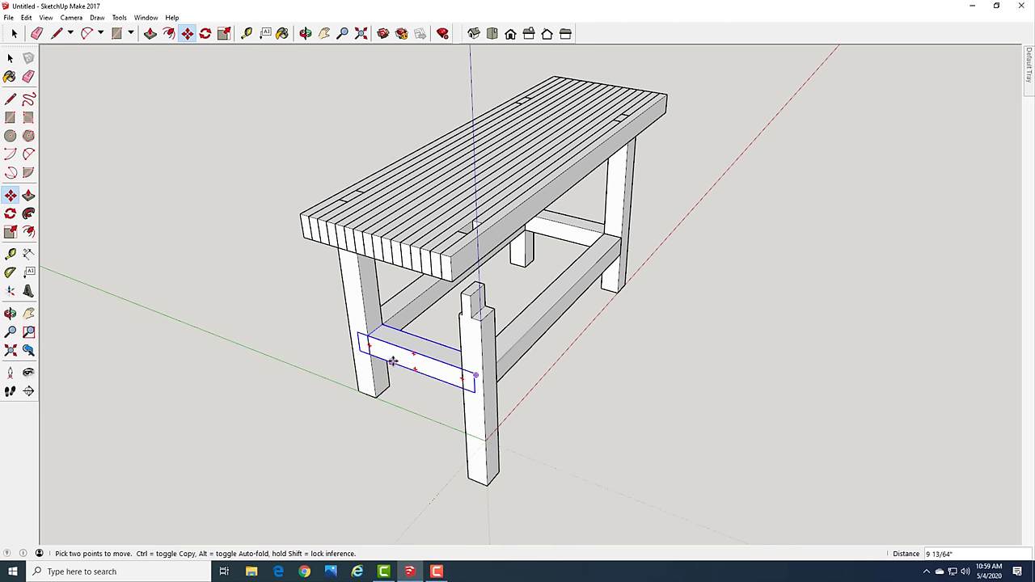
key("space")
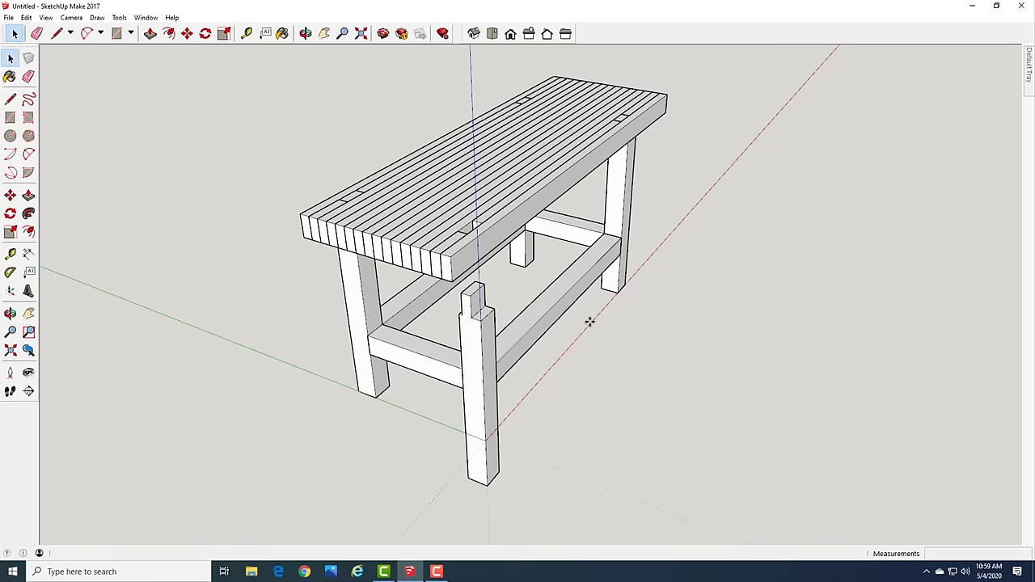
middle_click_drag(582, 359, 509, 106)
scroll(452, 134, "up", 5)
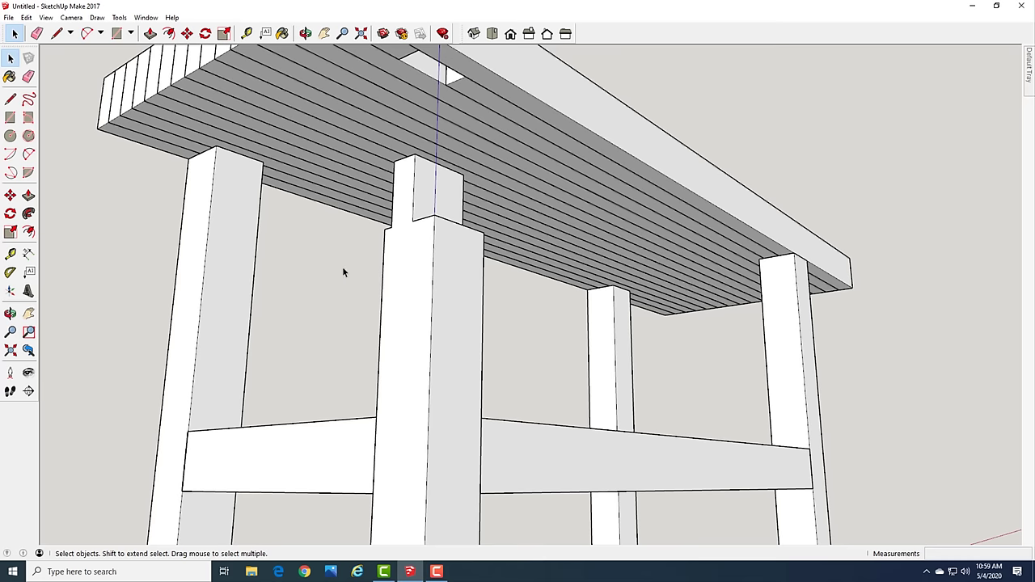
middle_click_drag(342, 273, 436, 299)
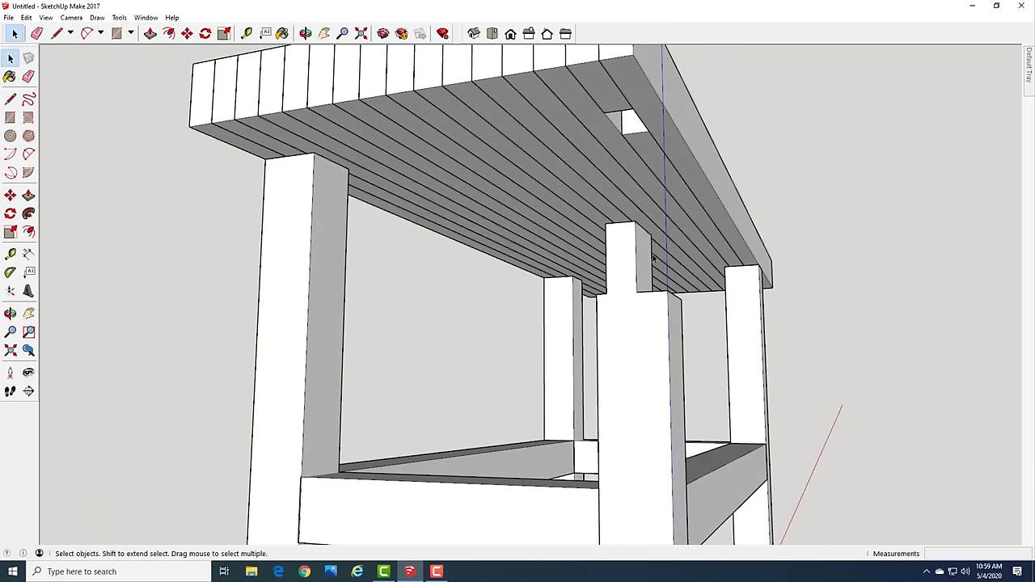
scroll(653, 257, "down", 3)
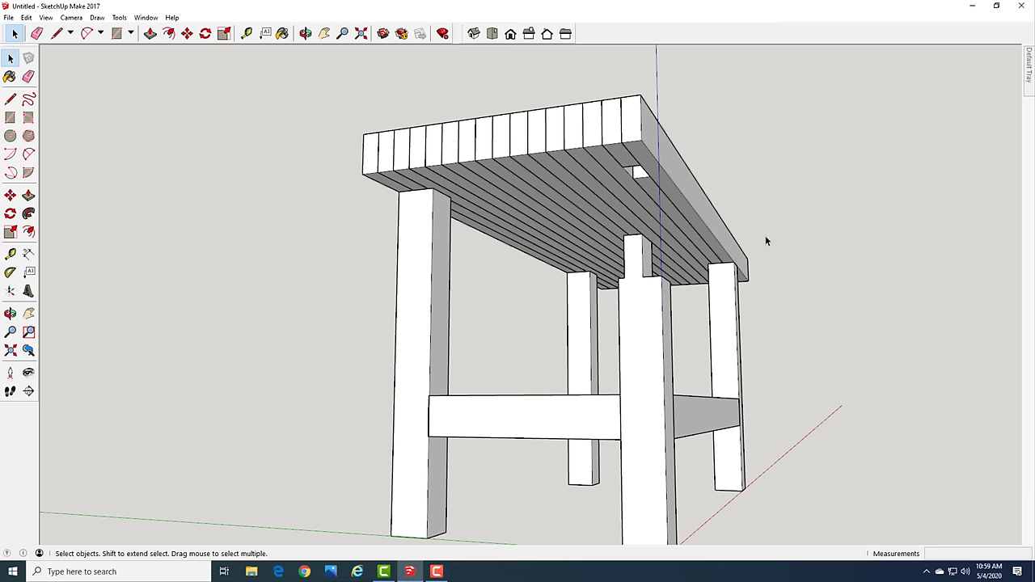
scroll(647, 218, "up", 1)
left_click(612, 171)
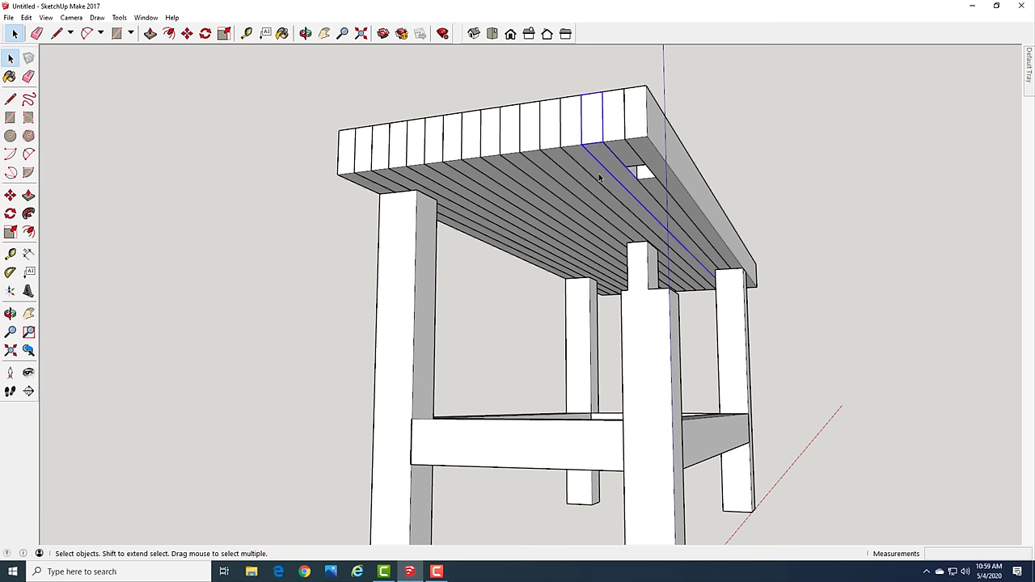
left_click(602, 170)
scroll(785, 215, "down", 5)
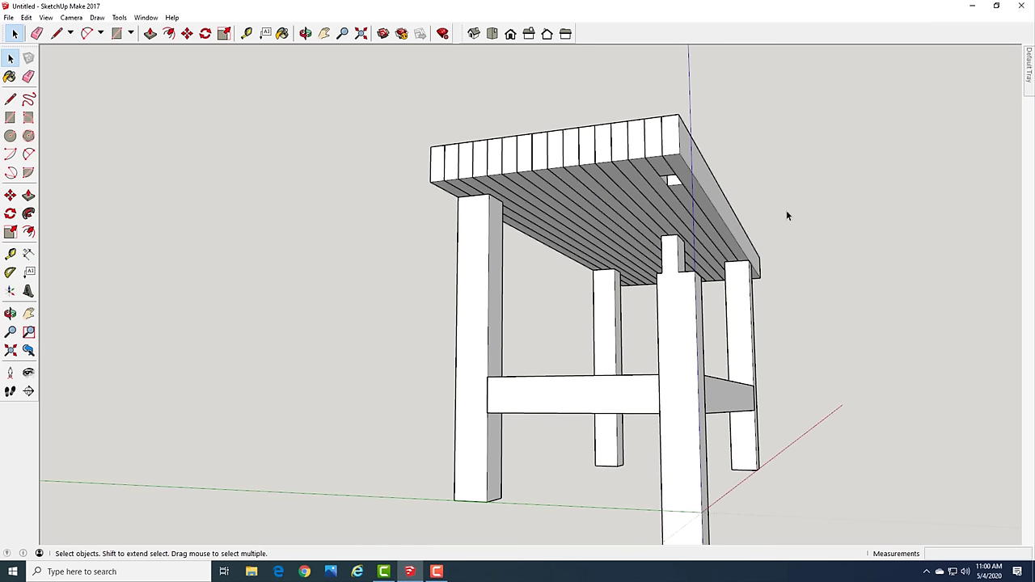
middle_click_drag(785, 218, 676, 323)
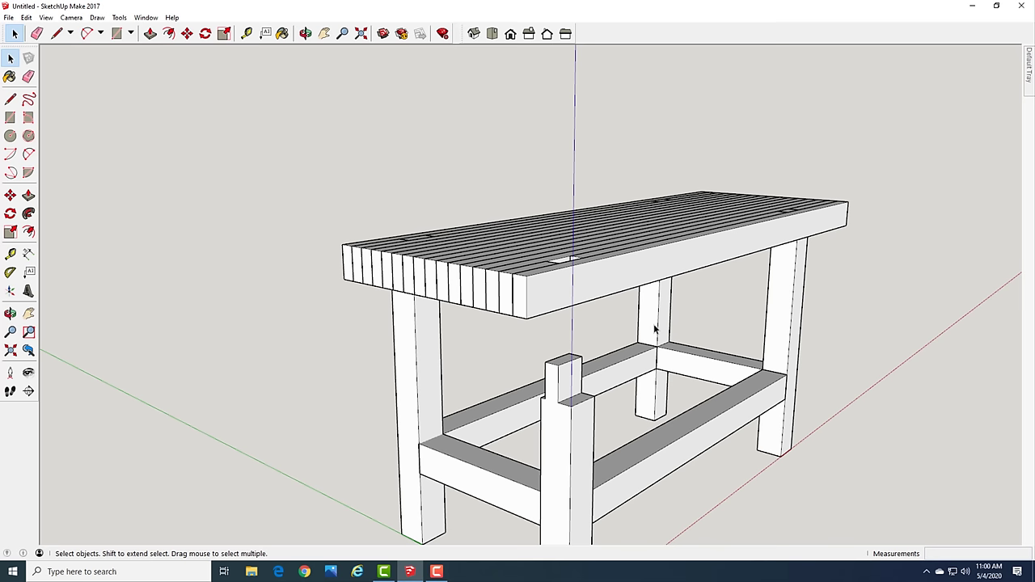
key("ctrl+z")
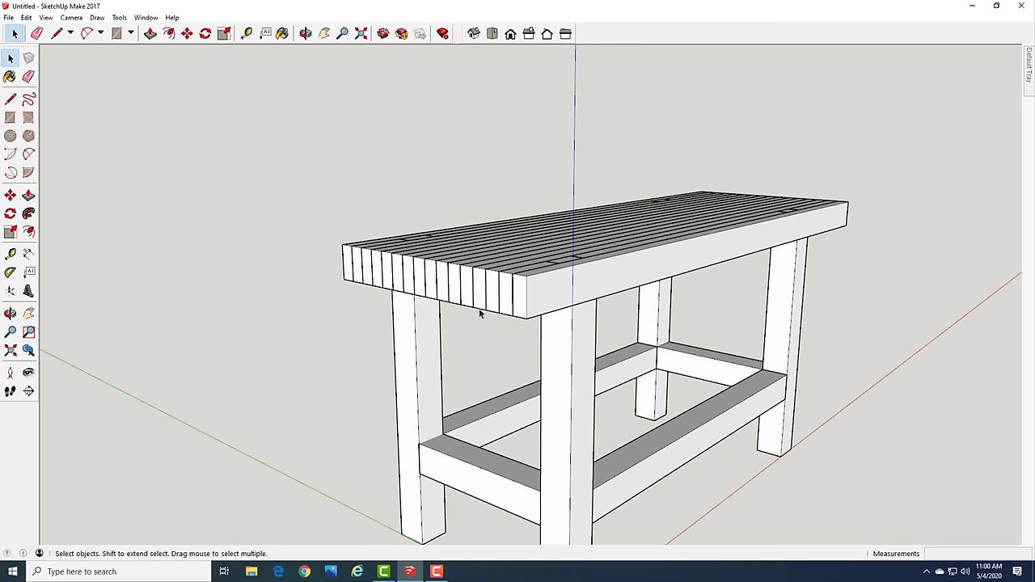
scroll(388, 313, "down", 3)
scroll(388, 313, "down", 1)
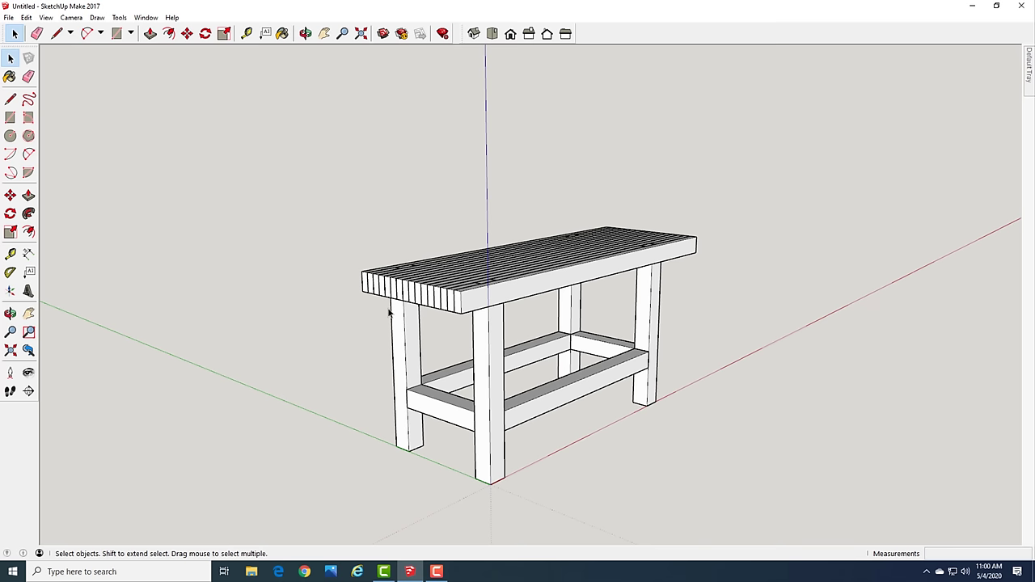
key("m")
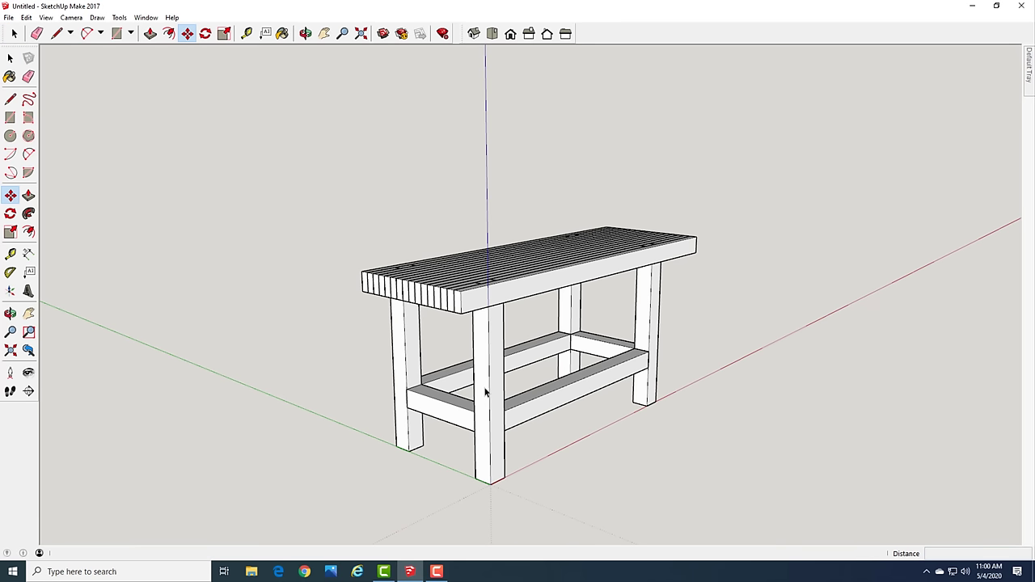
left_click(489, 480)
left_click(489, 452)
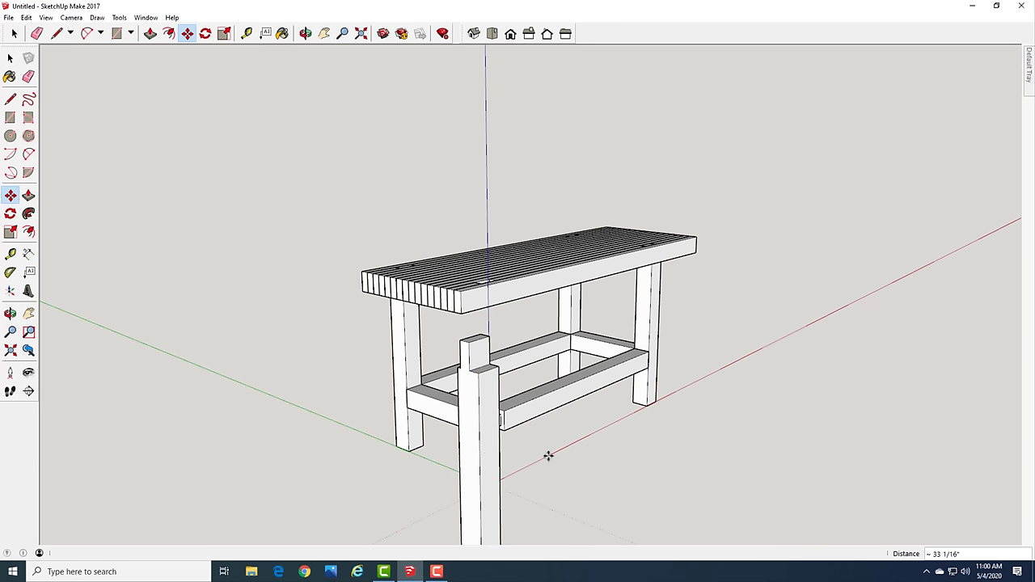
left_click(646, 358)
left_click(735, 350)
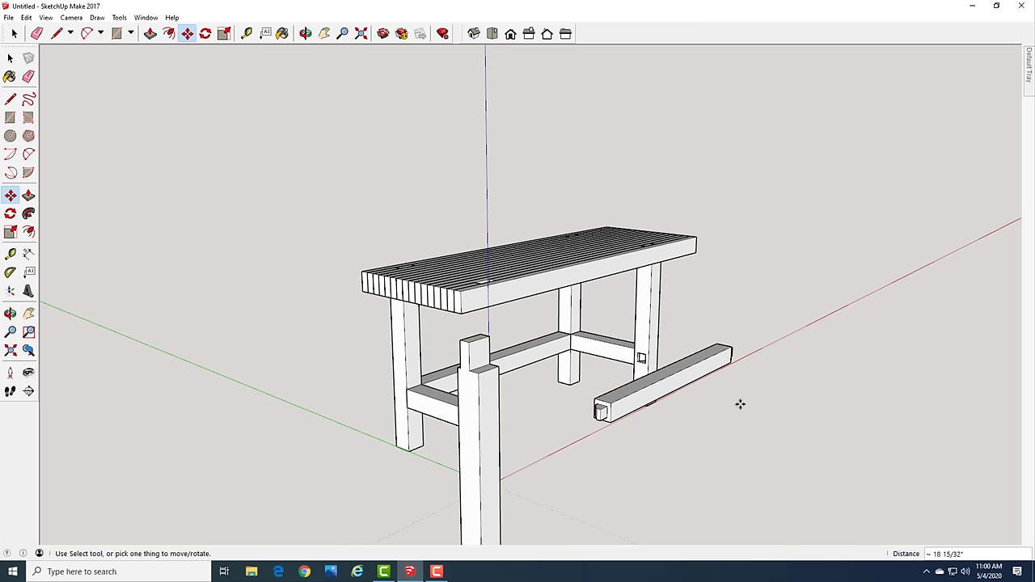
key("ctrl+z")
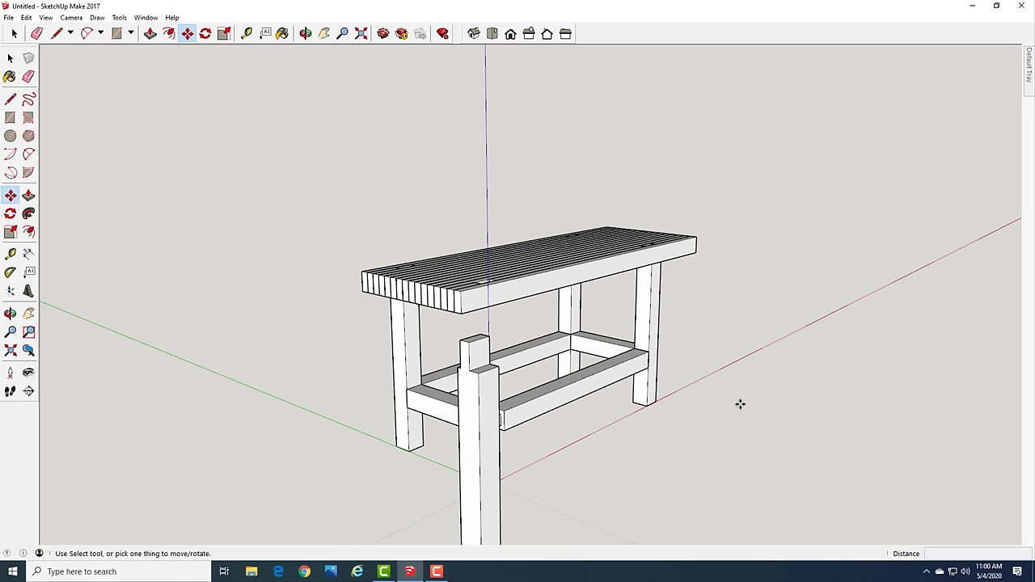
key("ctrl+z")
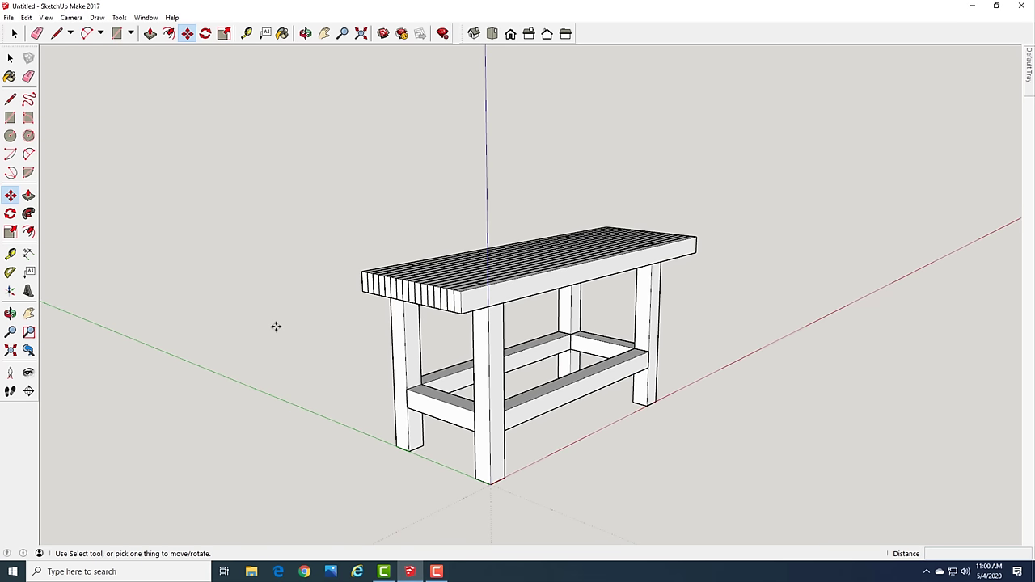
key("space")
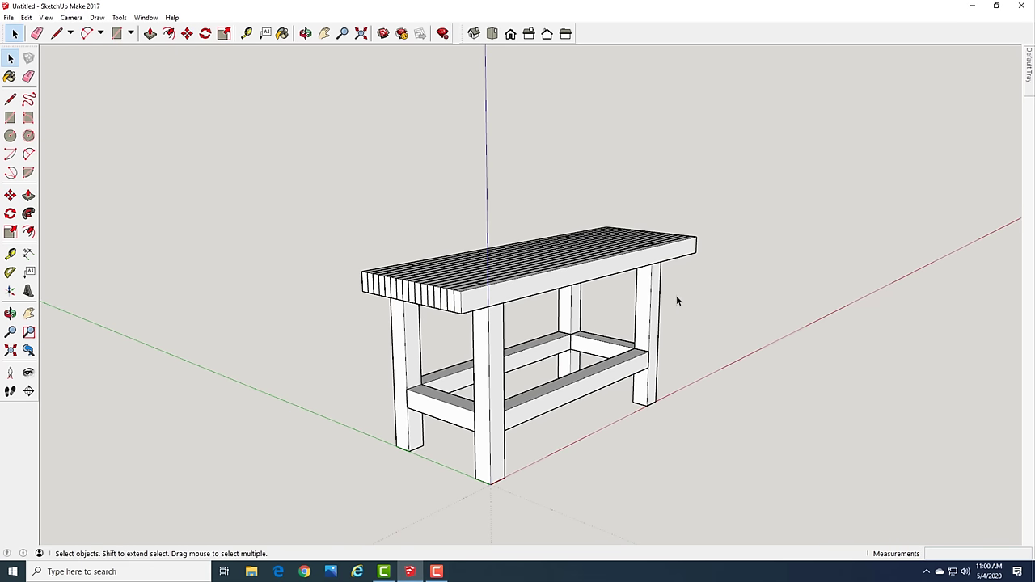
key("o")
left_click_drag(677, 301, 218, 331)
key("space")
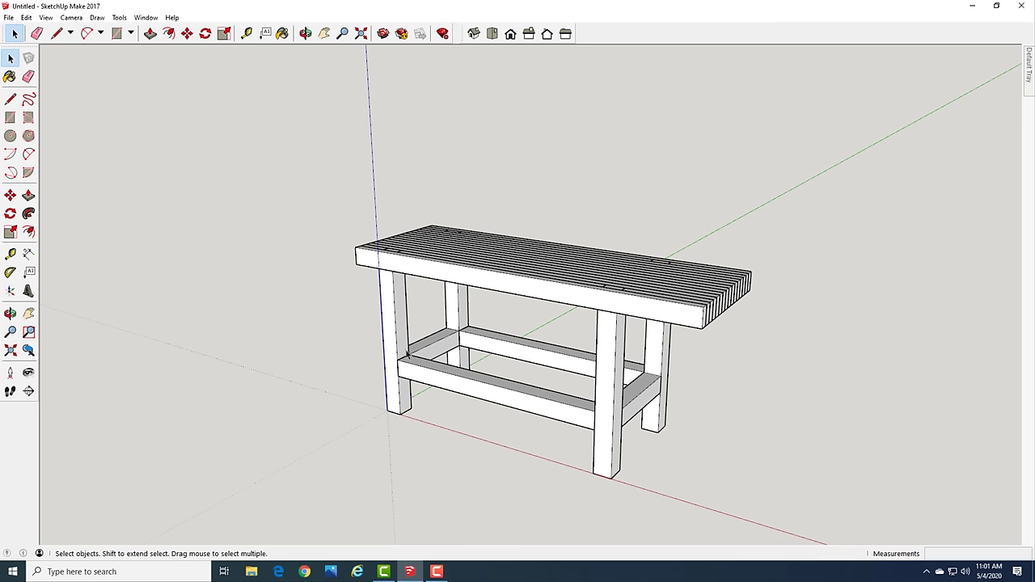
scroll(477, 371, "up", 4)
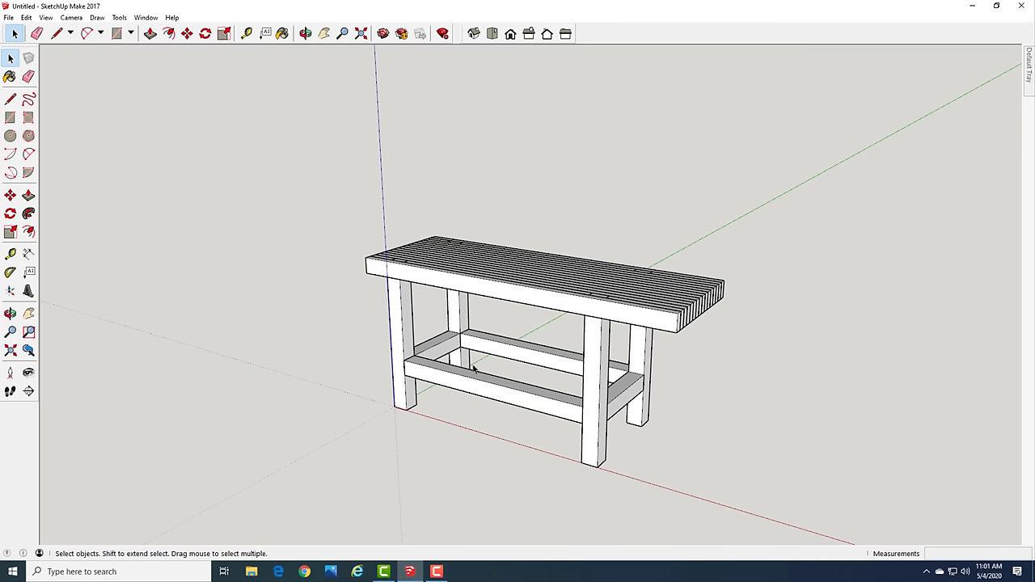
scroll(440, 372, "up", 1)
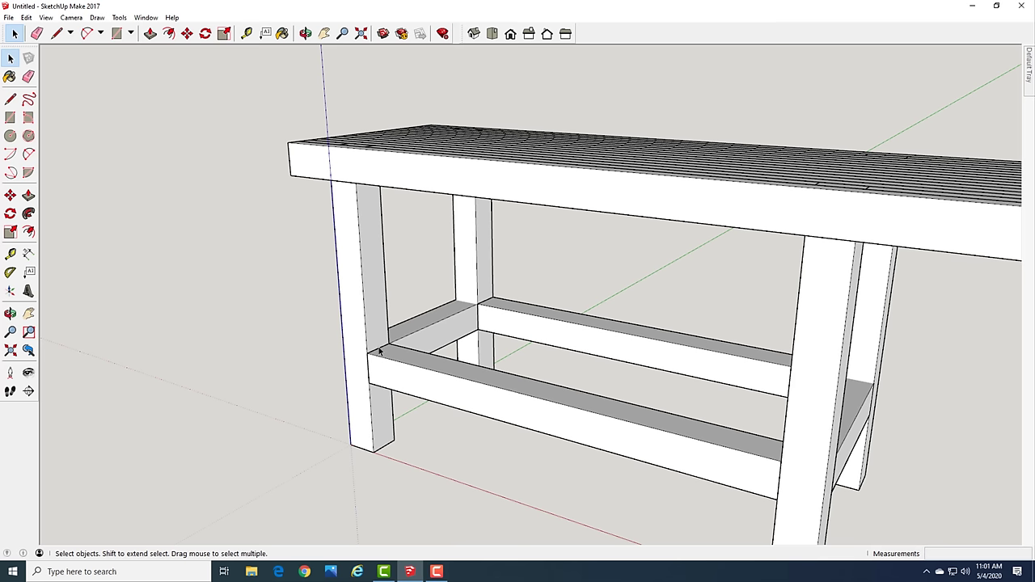
Draw a line along the first lower rail's inner corner from leg to leg
key("l")
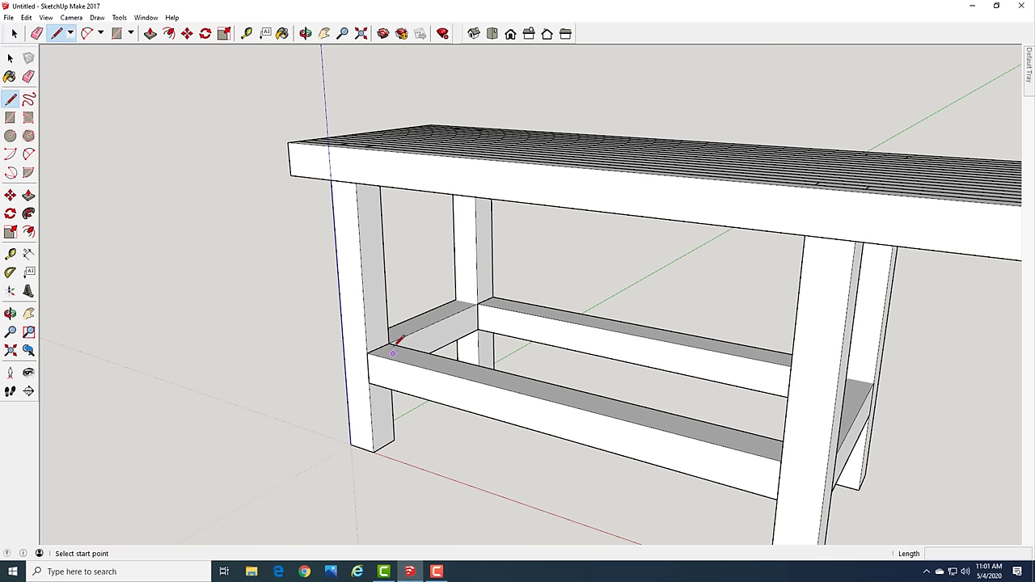
left_click(390, 340)
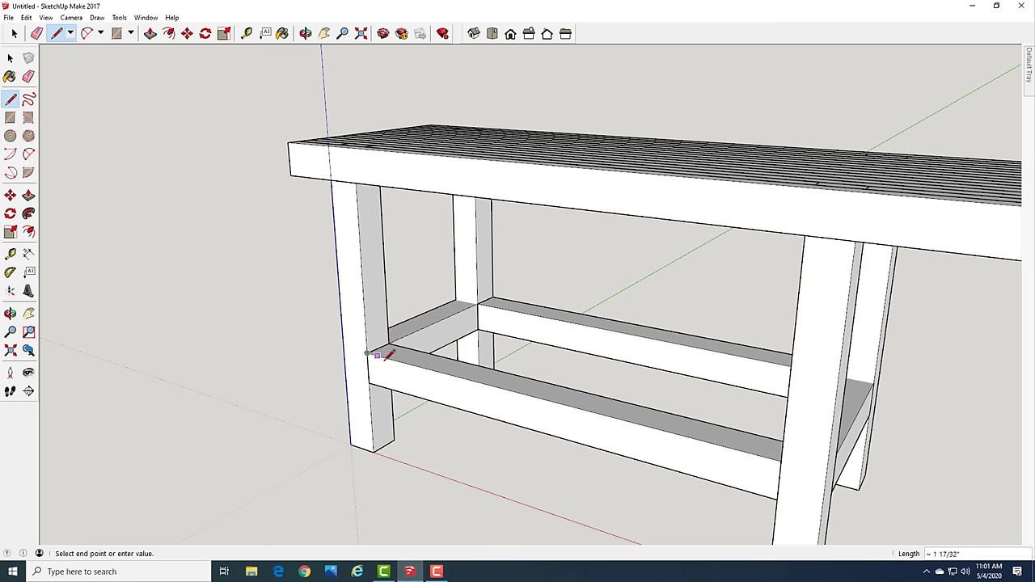
left_click(781, 460)
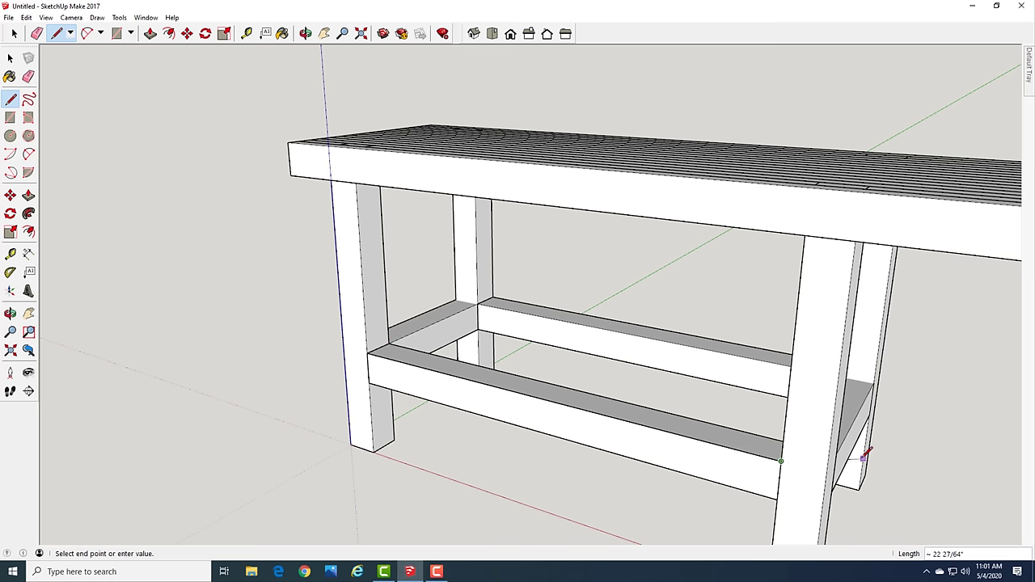
middle_click_drag(861, 451, 485, 417)
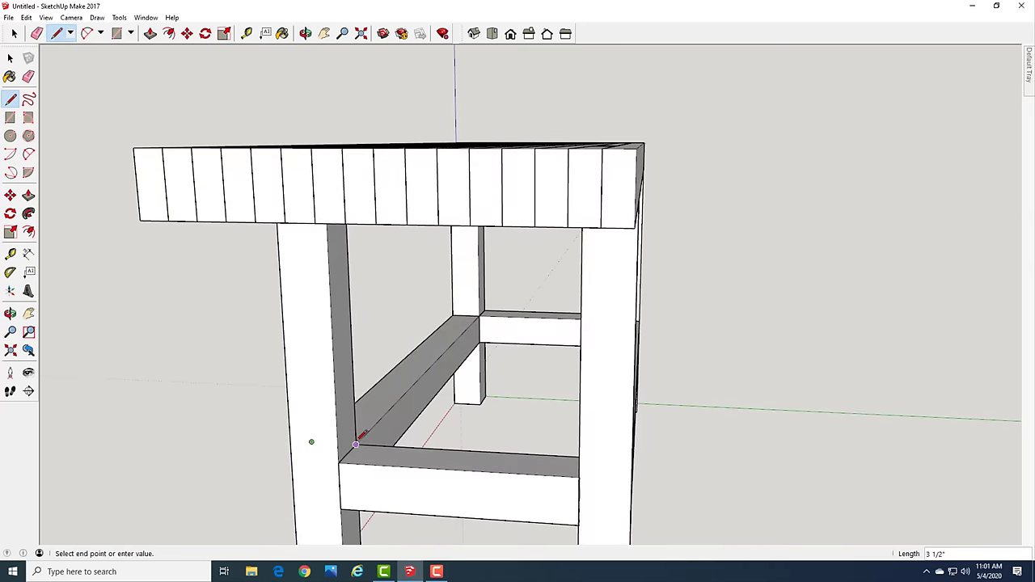
left_click(356, 445)
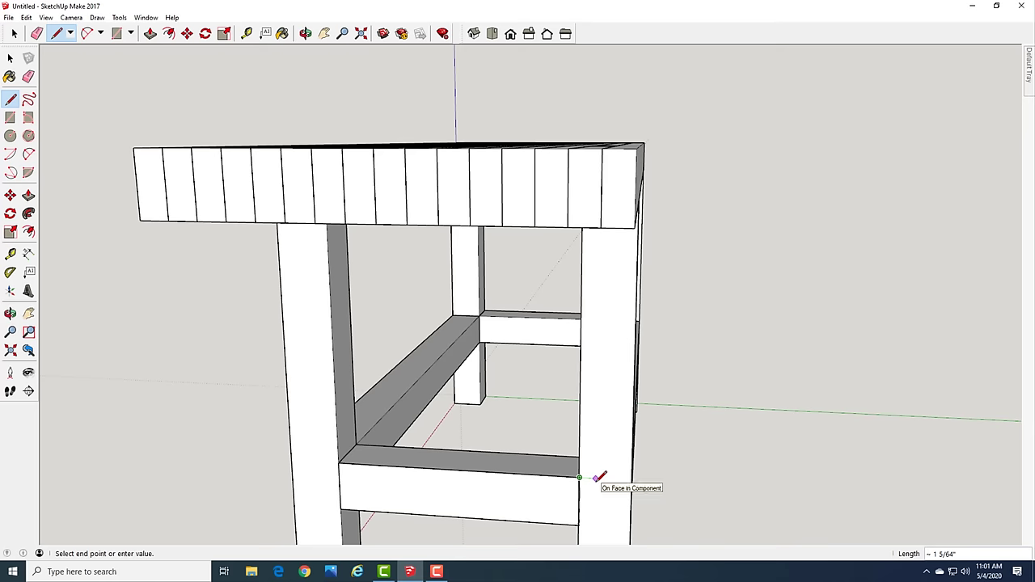
middle_click_drag(596, 477, 314, 406)
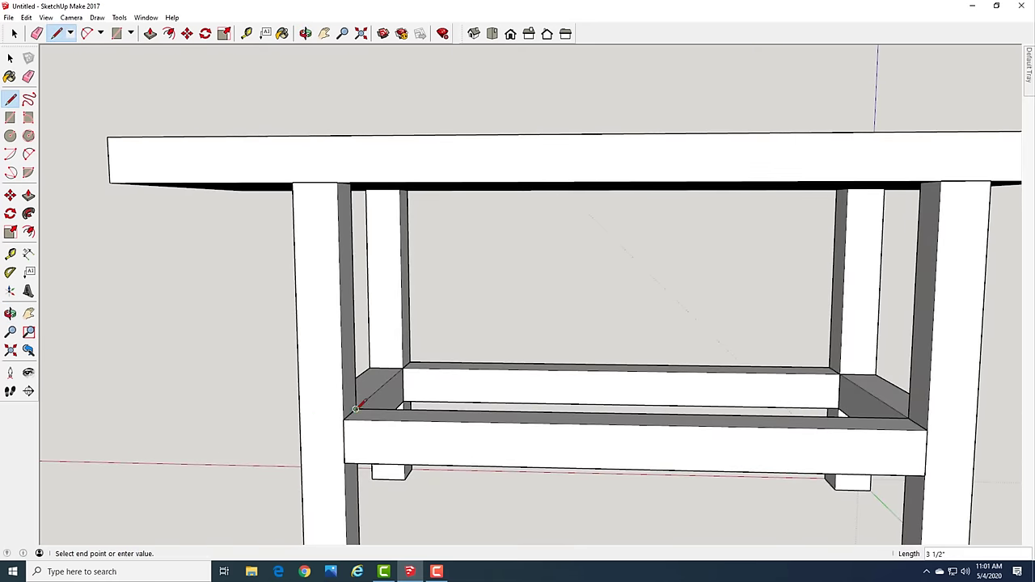
Trace the front and end rails' inner corners to close the loop into a shelf face
left_click(342, 420)
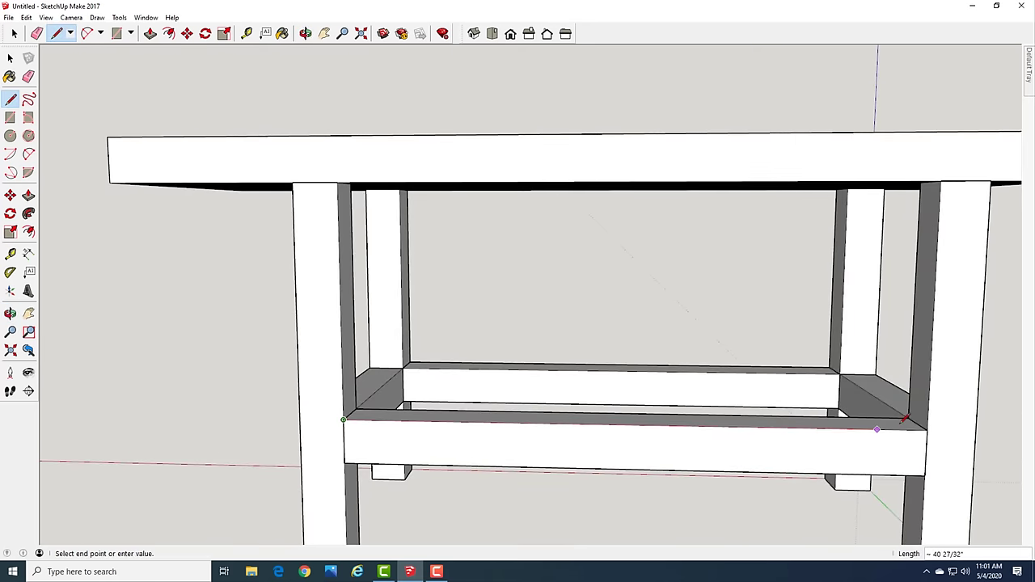
left_click(926, 428)
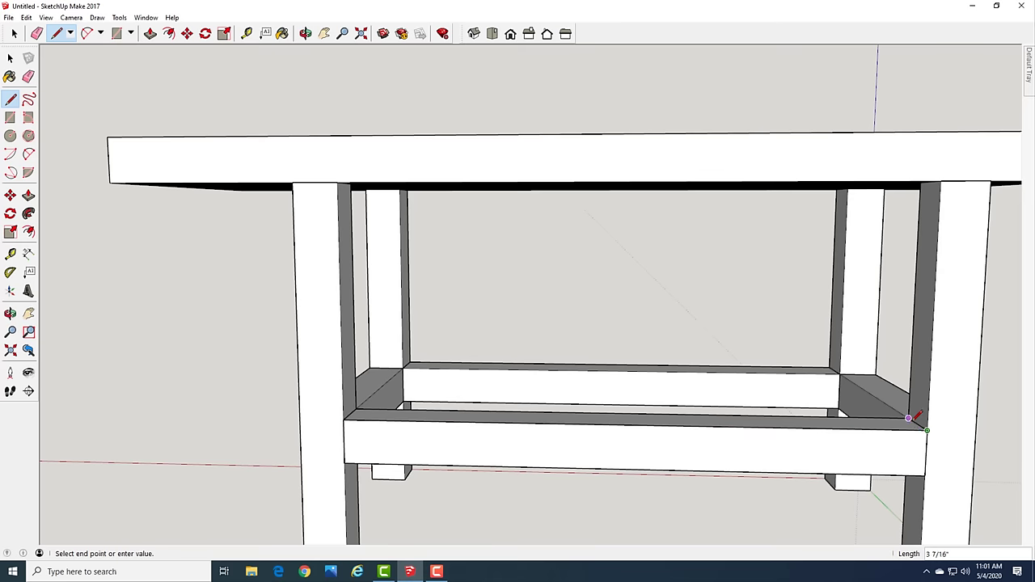
mouse_move(936, 416)
middle_mouse_down()
mouse_move(466, 381)
mouse_move(454, 389)
middle_mouse_up()
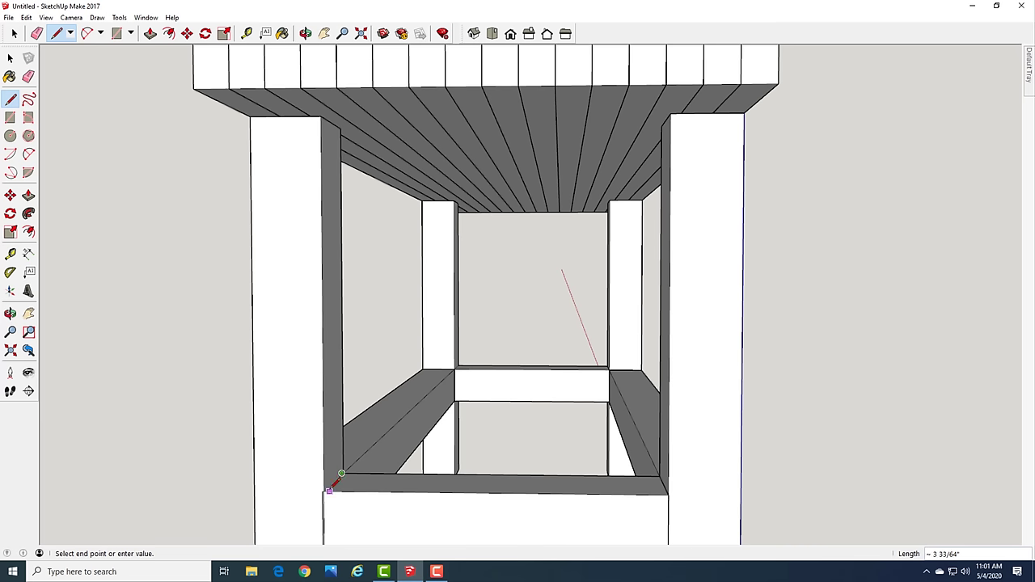
left_click(321, 491)
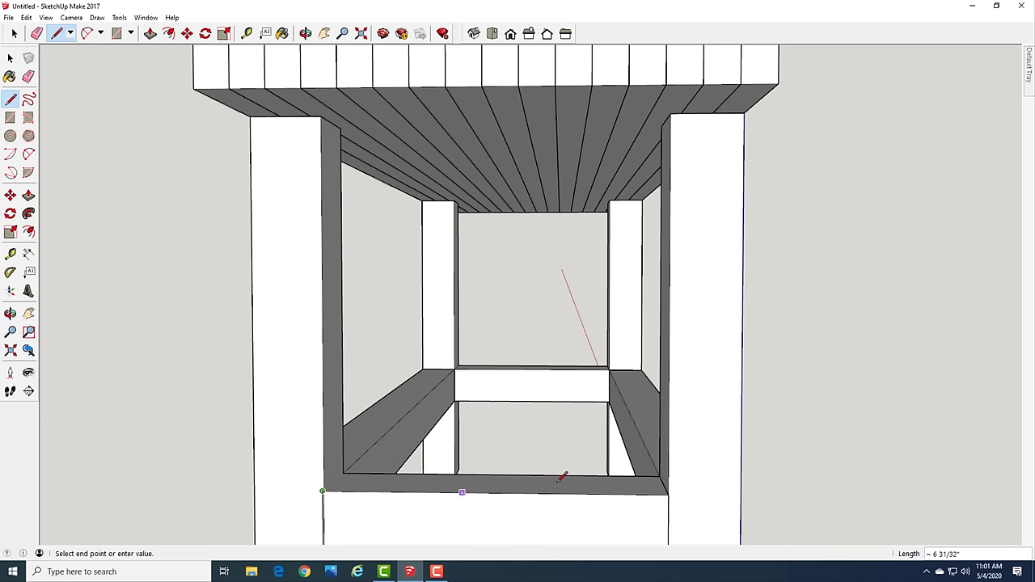
left_click(668, 492)
left_click(659, 476)
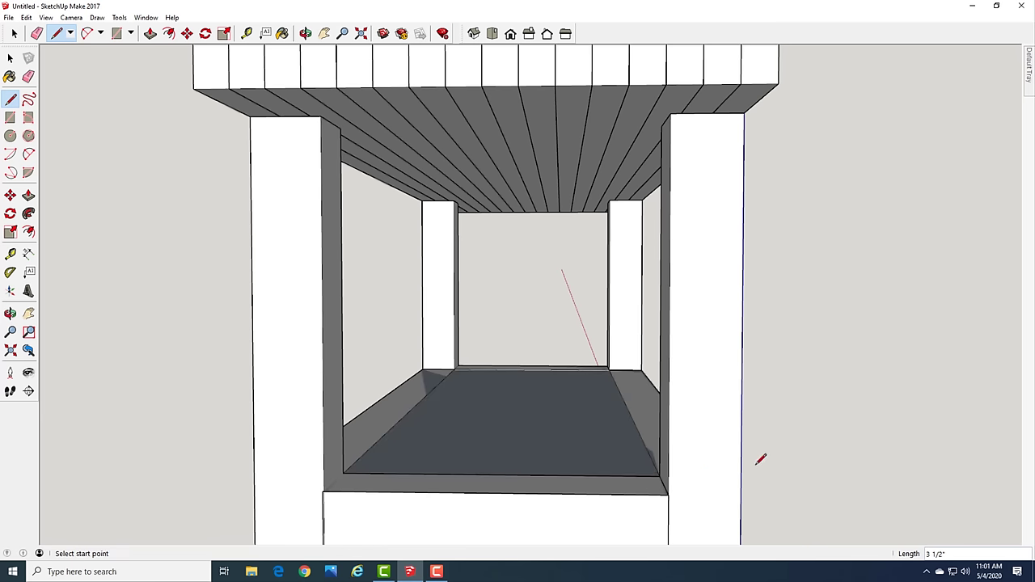
key("space")
mouse_move(781, 415)
middle_mouse_down()
mouse_move(512, 460)
mouse_move(401, 515)
mouse_move(266, 480)
mouse_move(347, 496)
middle_mouse_up()
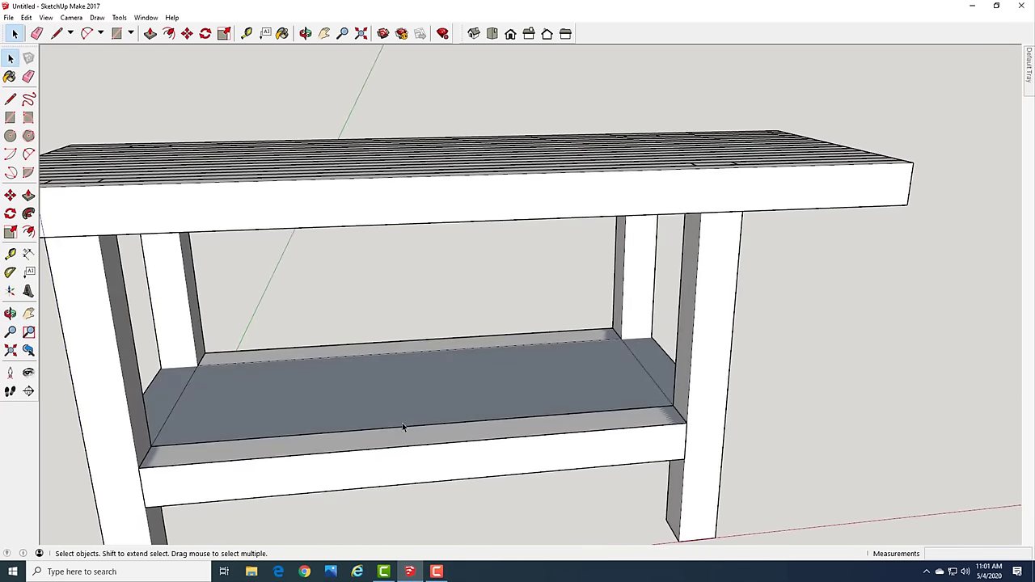
Push/Pull the shelf face .75 (3/4") into a solid board between the rails
key("p")
left_click(390, 402)
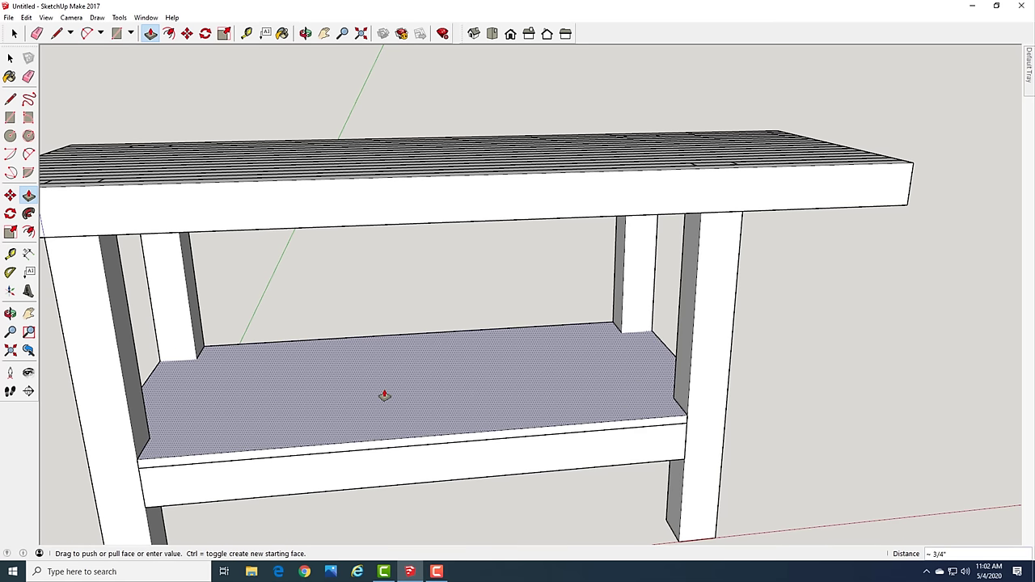
type(".75")
key("Return")
scroll(384, 395, "down", 3)
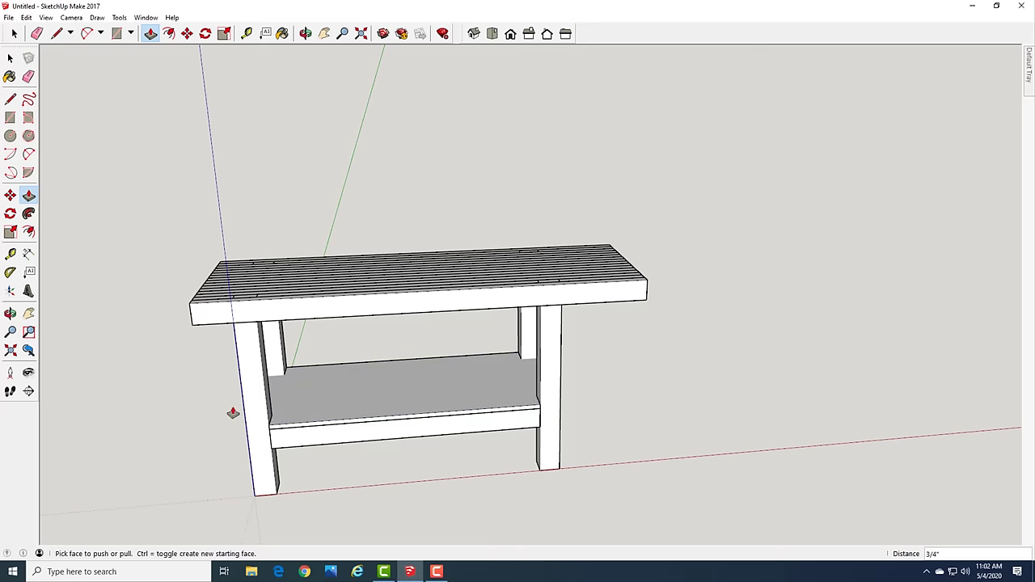
key("space")
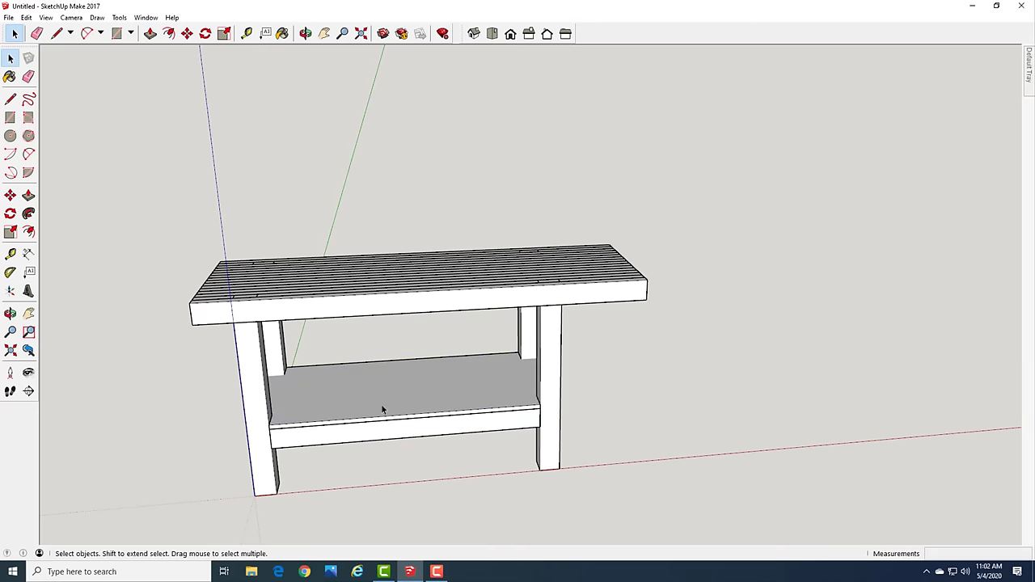
Make the shelf face and its edges into a component
double_click(383, 408)
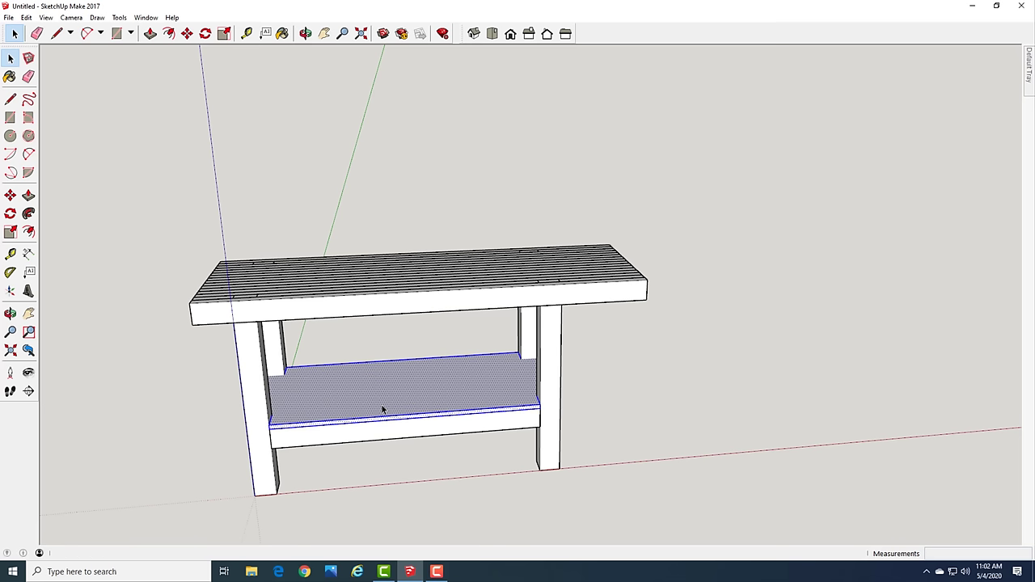
key("g")
key("Return")
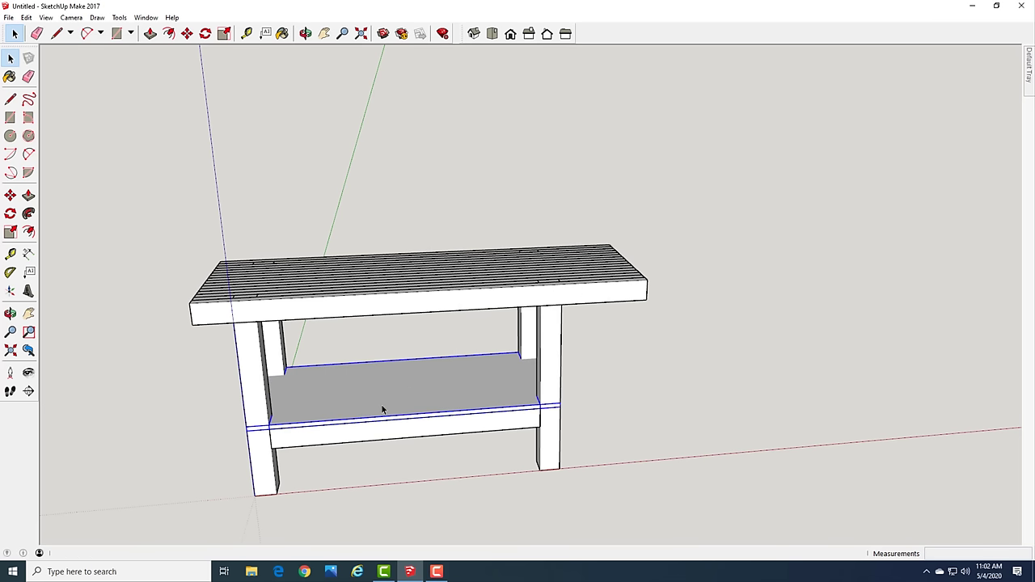
left_click(638, 427)
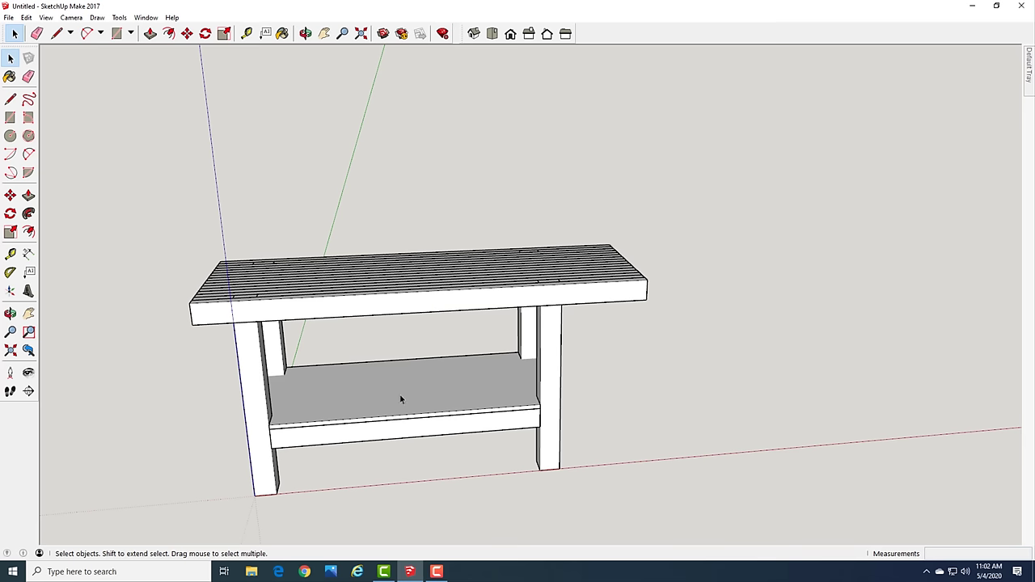
Test-move the shelf component beside the bench, then undo so it stays between the rails
key("m")
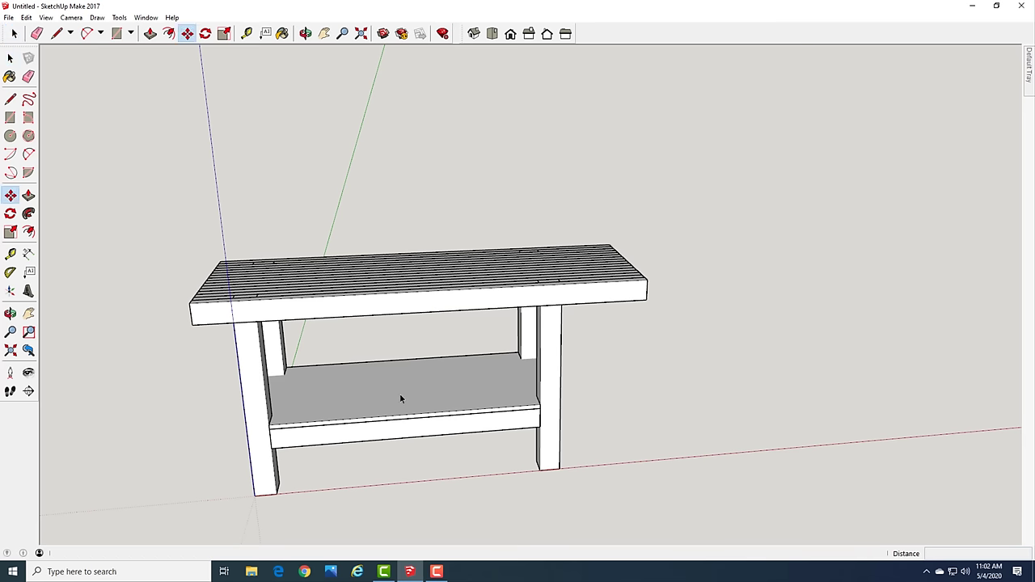
left_click(399, 397)
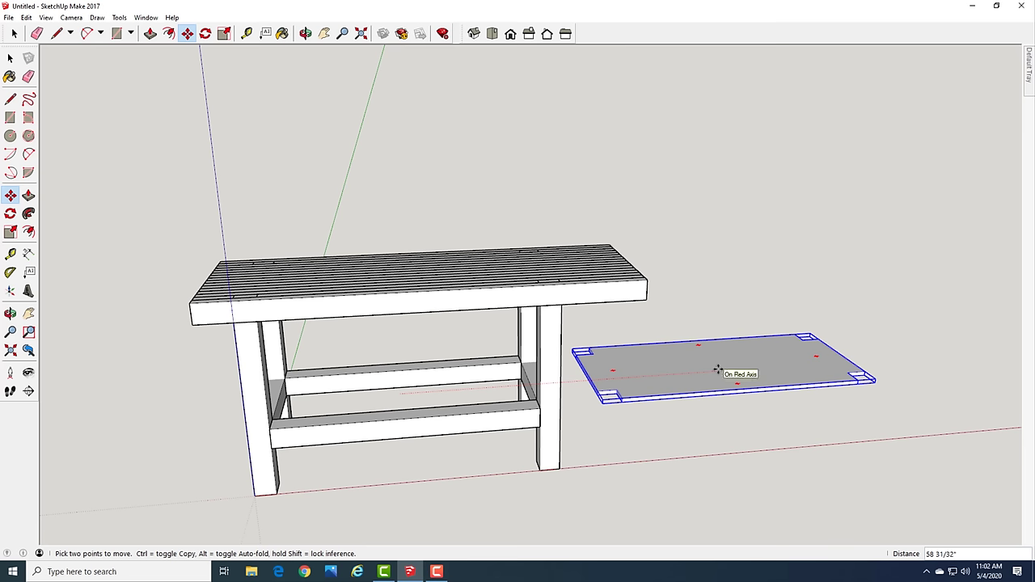
left_click(732, 365)
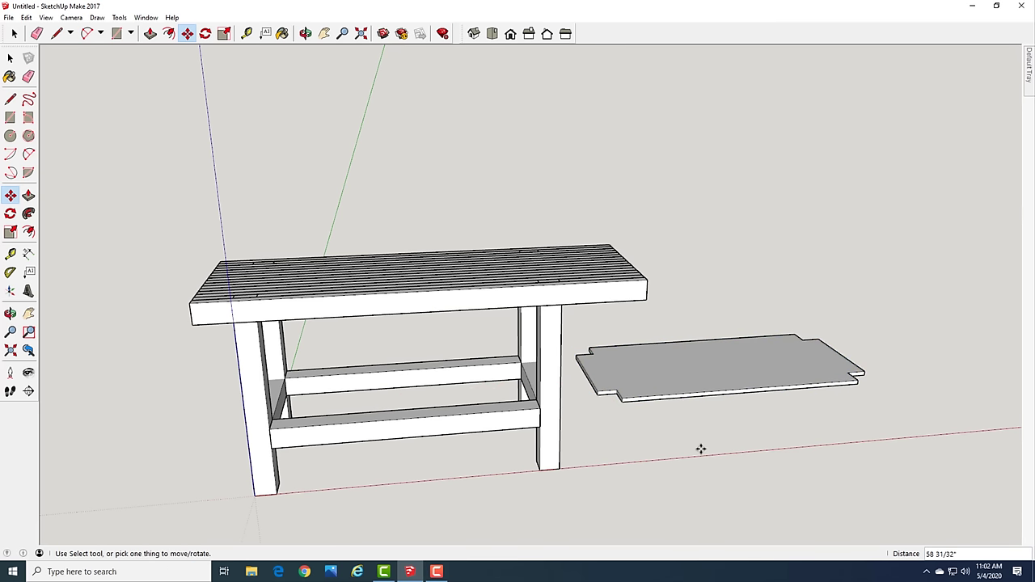
key("ctrl+z")
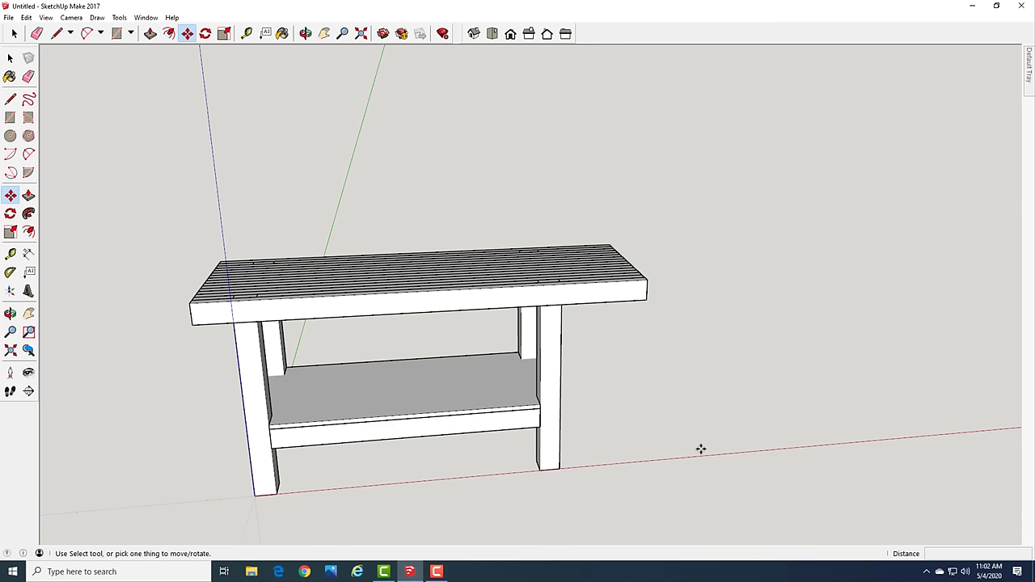
key("space")
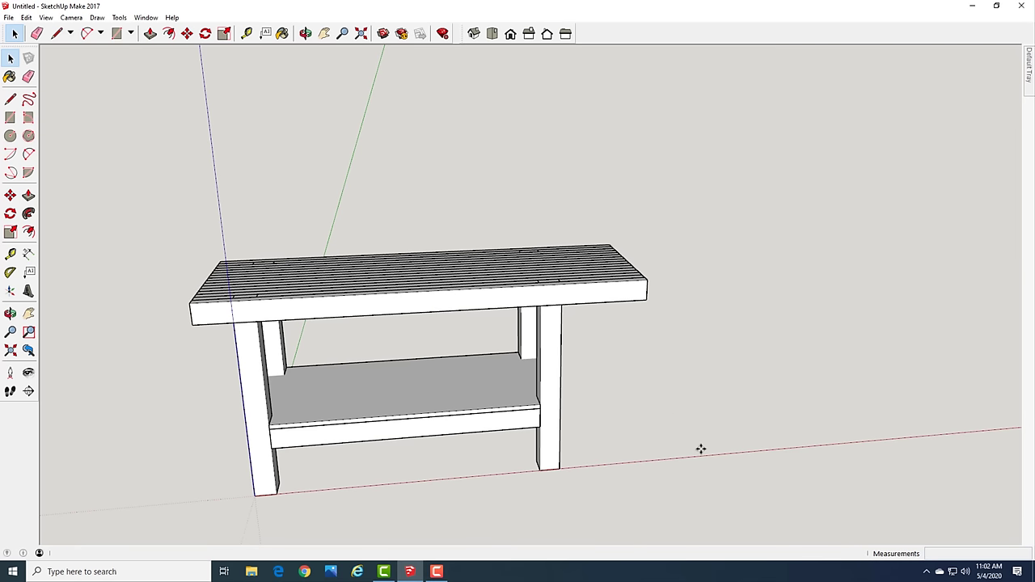
middle_click_drag(684, 369, 388, 404)
Review the workbench in the Iso, Front and Top standard views, ending on Iso
scroll(152, 444, "up", 3)
scroll(123, 450, "down", 3)
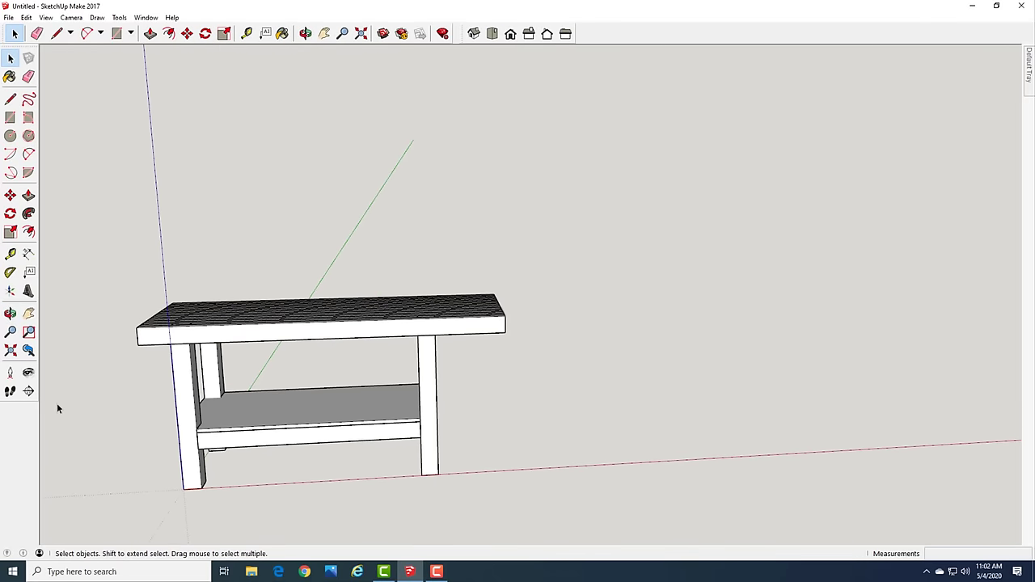
scroll(58, 407, "down", 1)
scroll(81, 408, "up", 5)
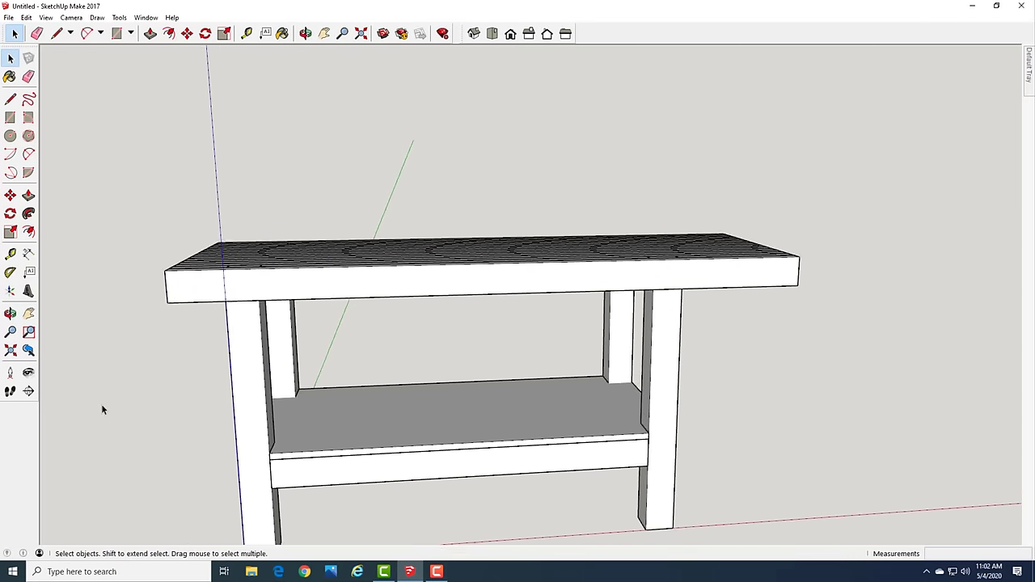
scroll(102, 409, "down", 2)
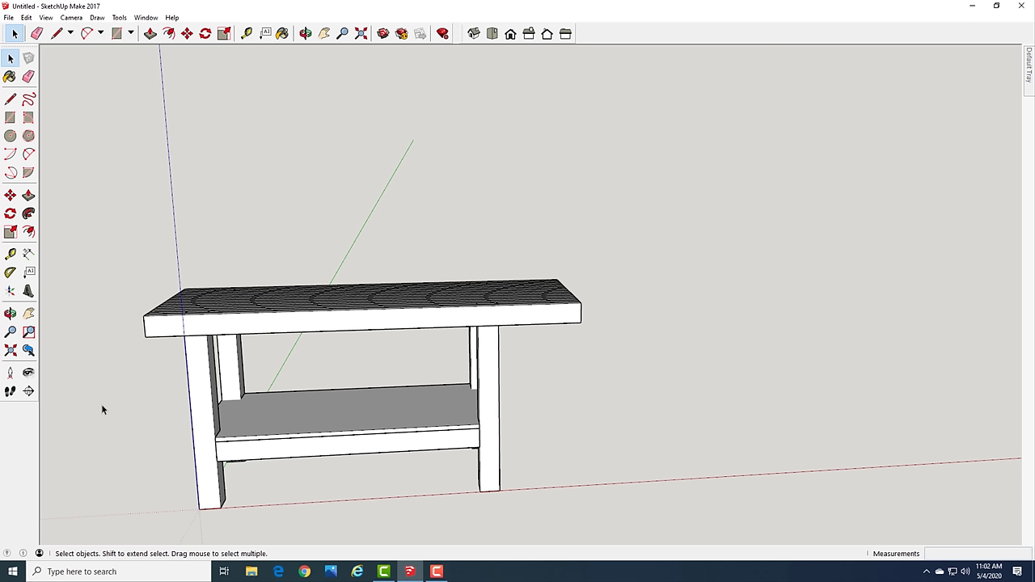
left_click(473, 34)
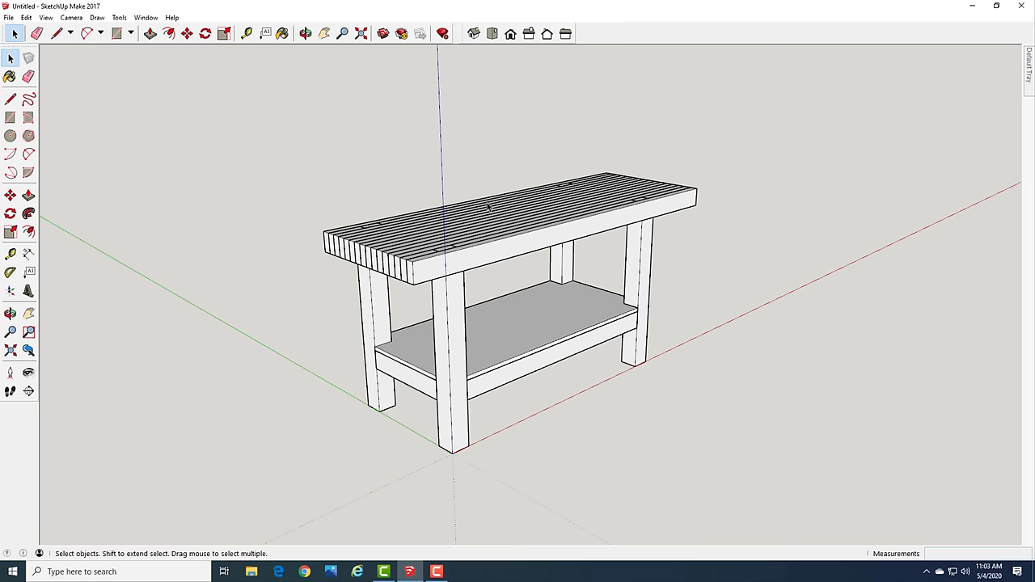
left_click(510, 34)
left_click(491, 34)
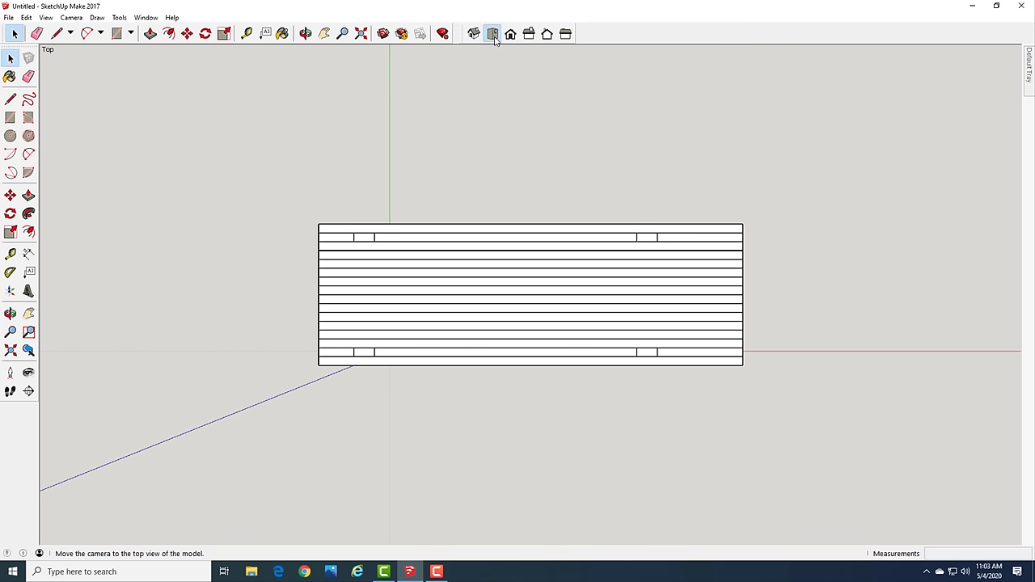
left_click(474, 34)
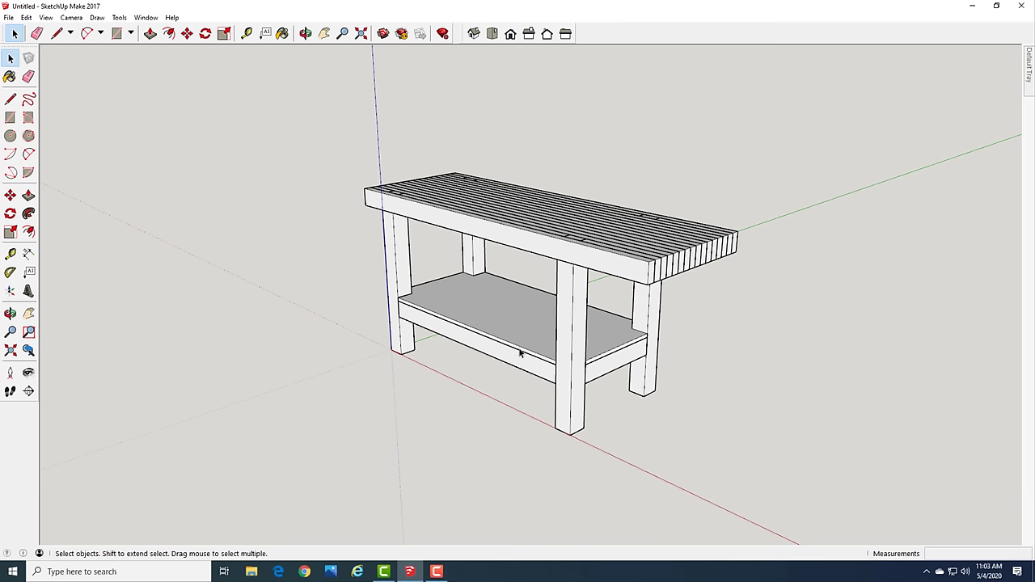
Orbit around the finished workbench and stop the screen recording
scroll(545, 326, "up", 3)
scroll(480, 409, "down", 3)
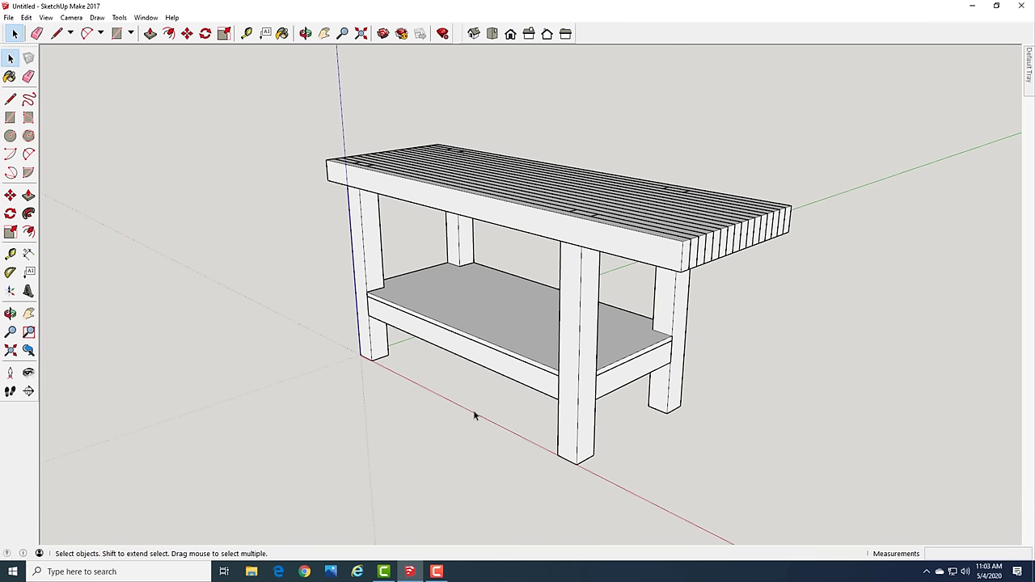
middle_click_drag(491, 414, 524, 406)
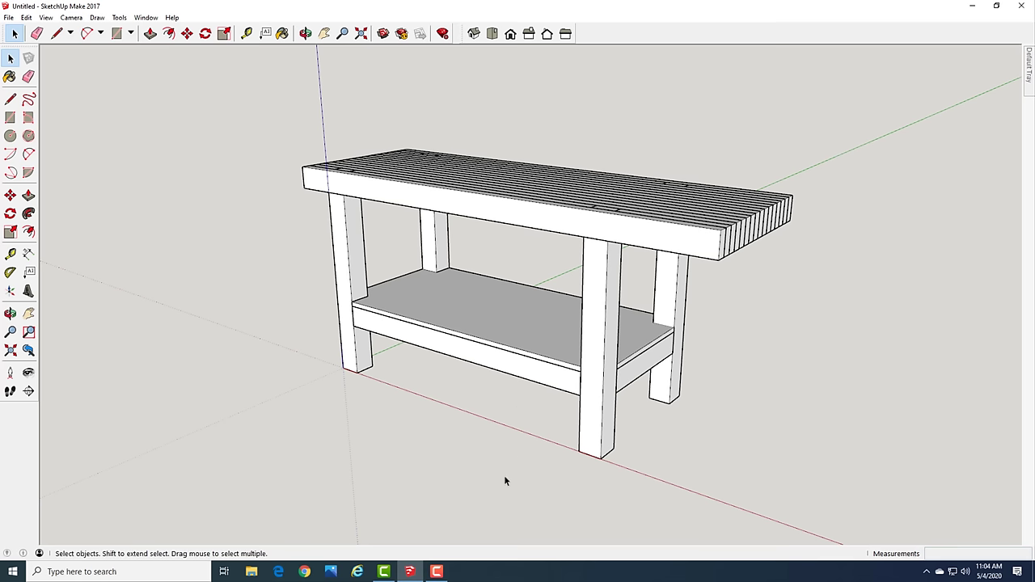
left_click(436, 571)
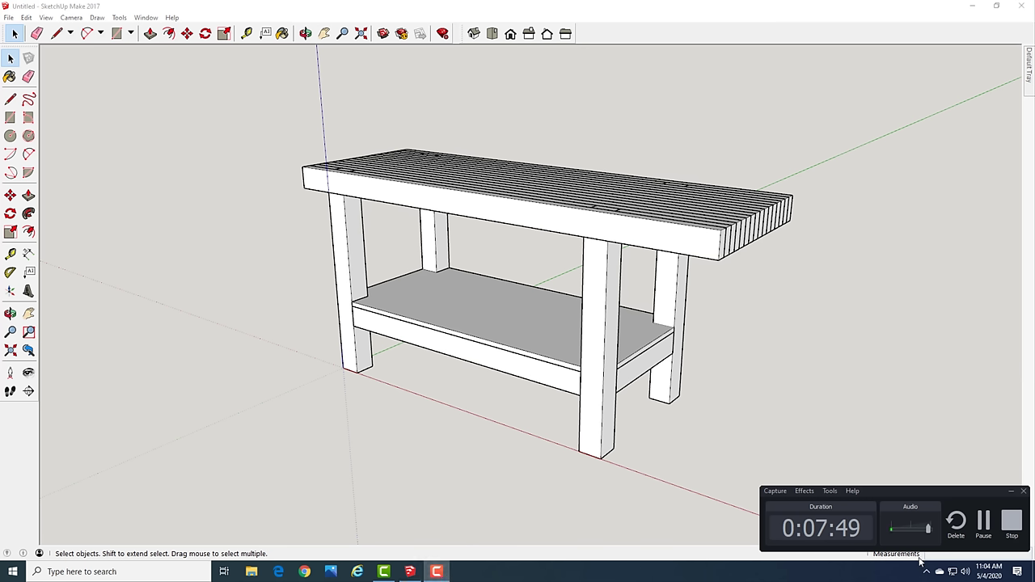
left_click(1011, 522)
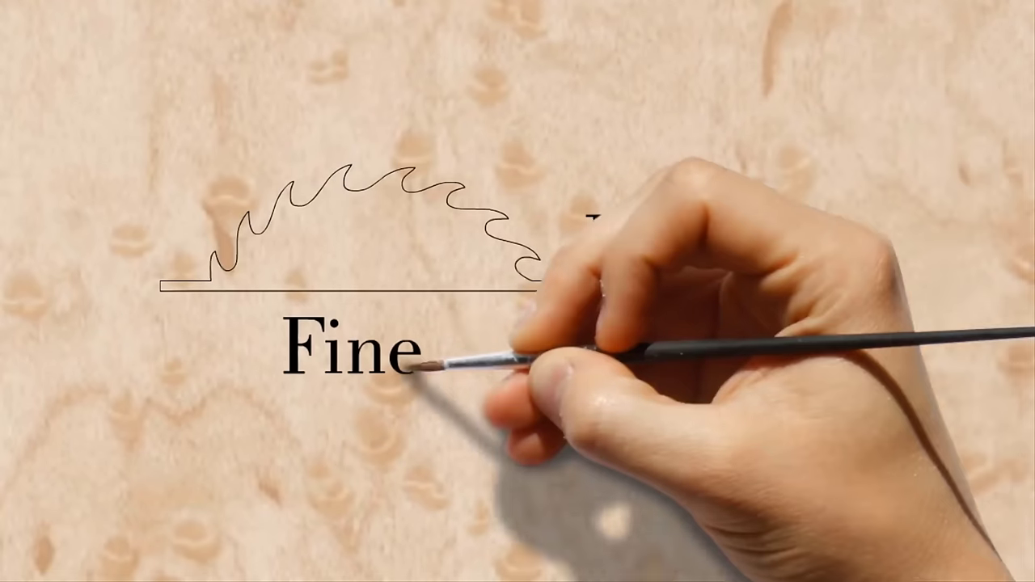